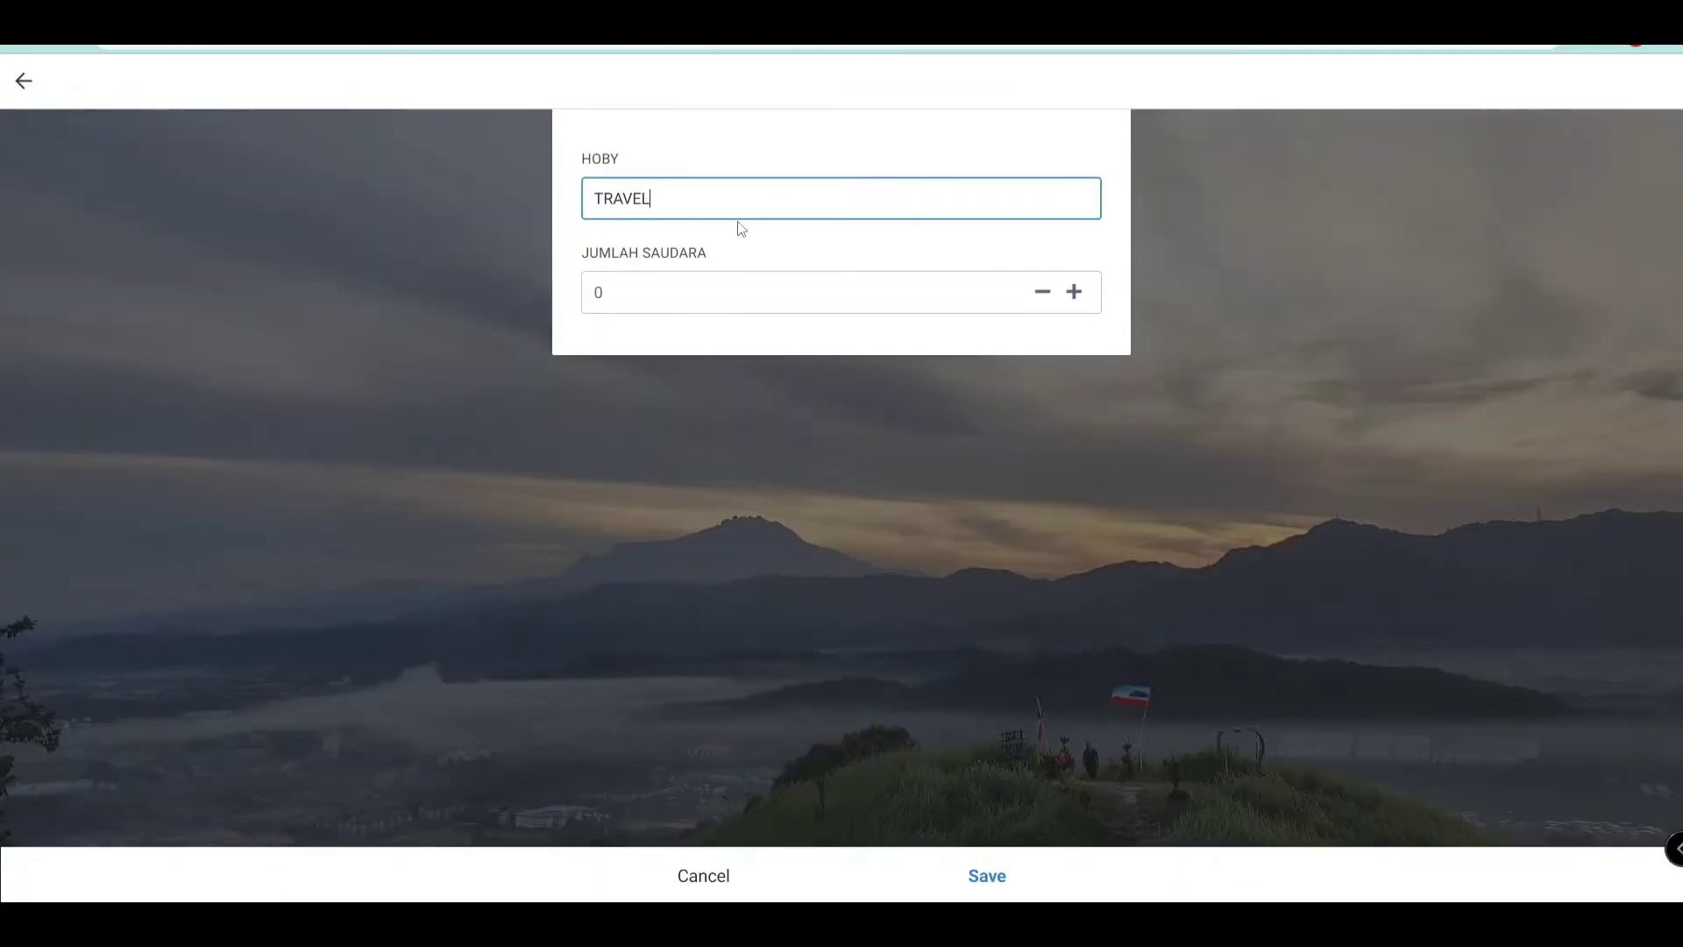
Step: Increase the JUMLAH SAUDARA value by two and save the form entries
{"action": "left_click", "coordinate": [1074, 292]}
{"action": "left_click", "coordinate": [1074, 291]}
{"action": "left_click", "coordinate": [987, 875]}
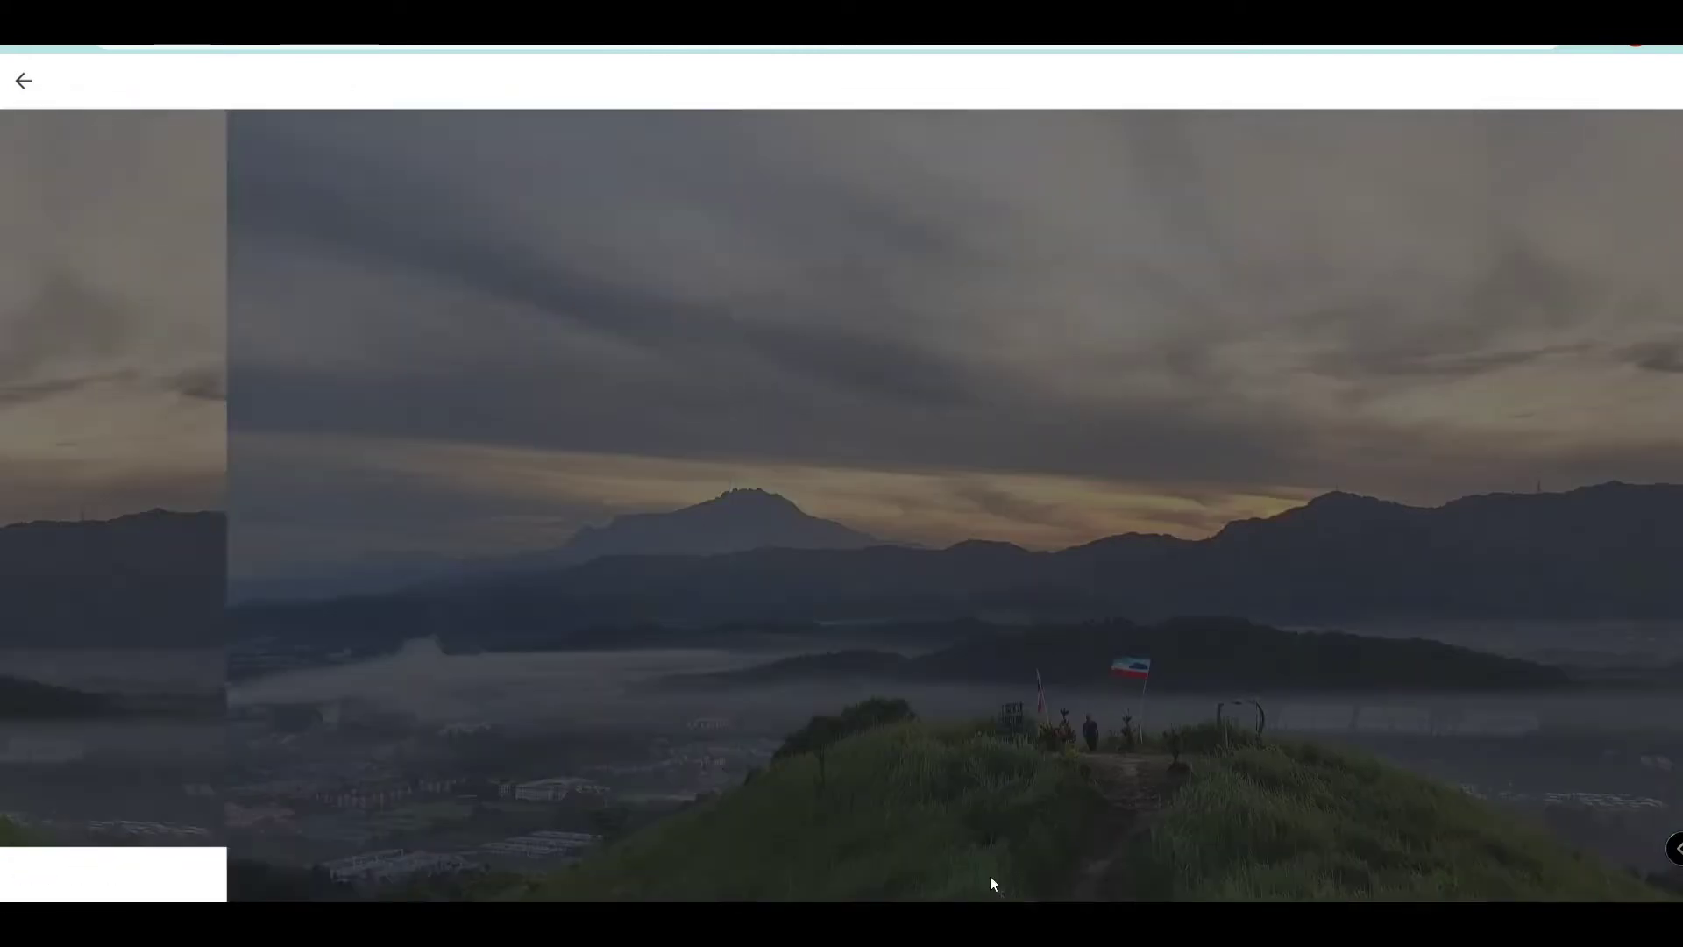
{"action": "left_click", "coordinate": [985, 875]}
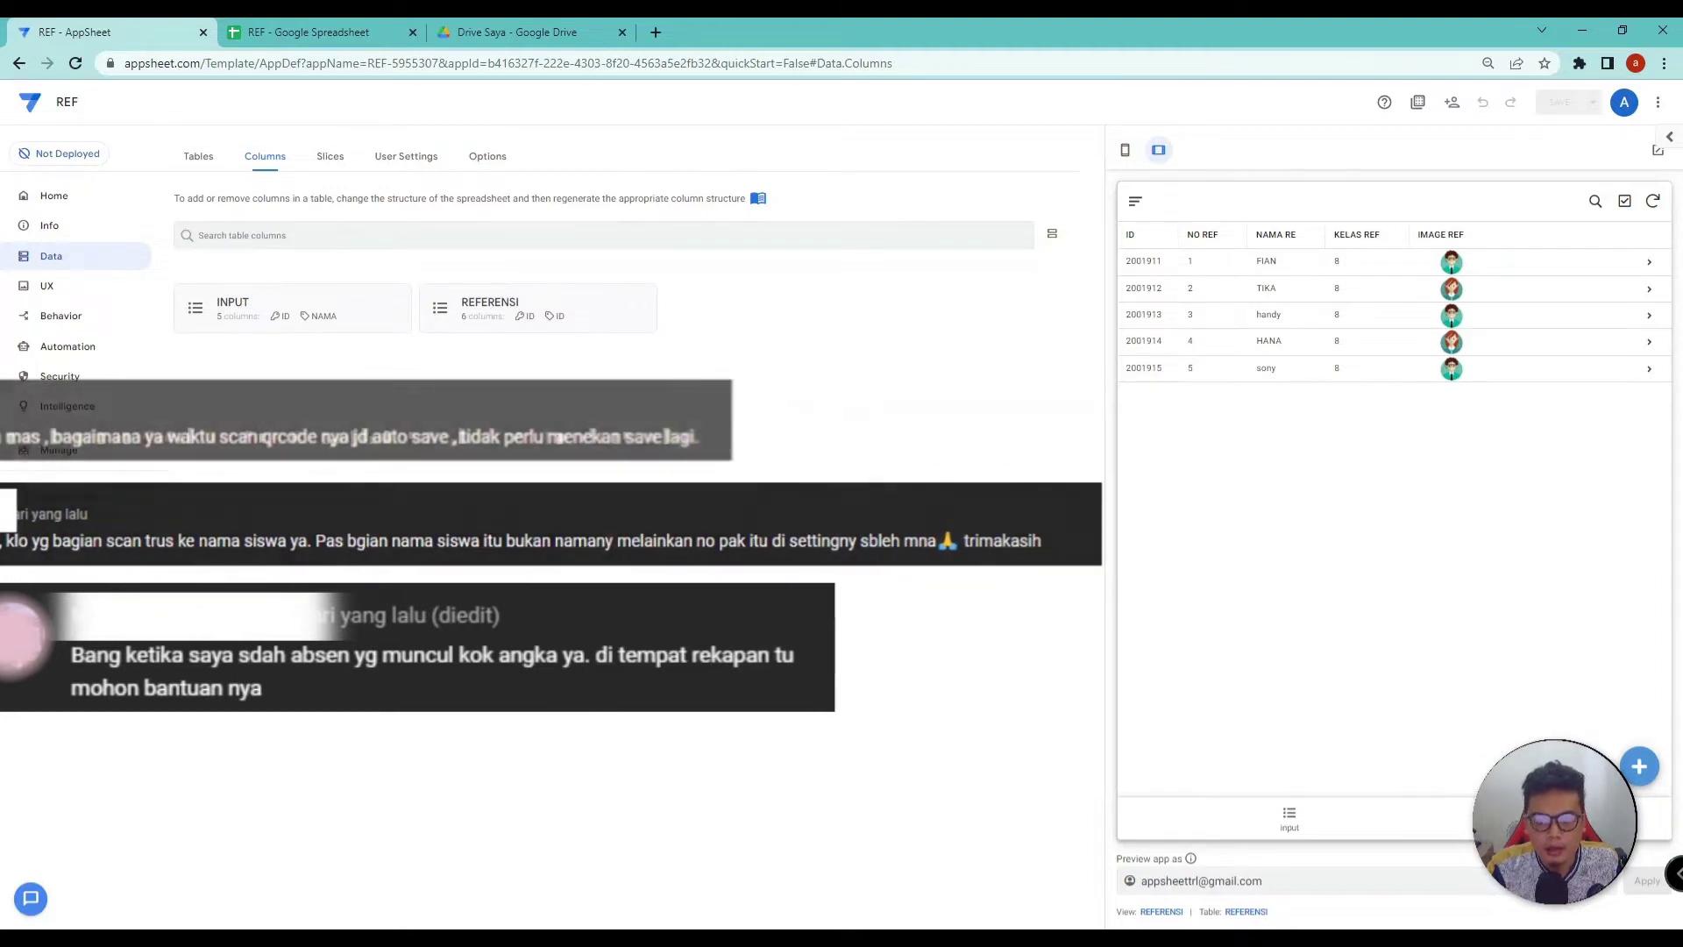
Step: Switch to the REF spreadsheet in Google Sheets and compare the headers and data rows of the REFERENSI and INPUT sheets
{"action": "left_click", "coordinate": [302, 32]}
{"action": "left_click", "coordinate": [204, 577]}
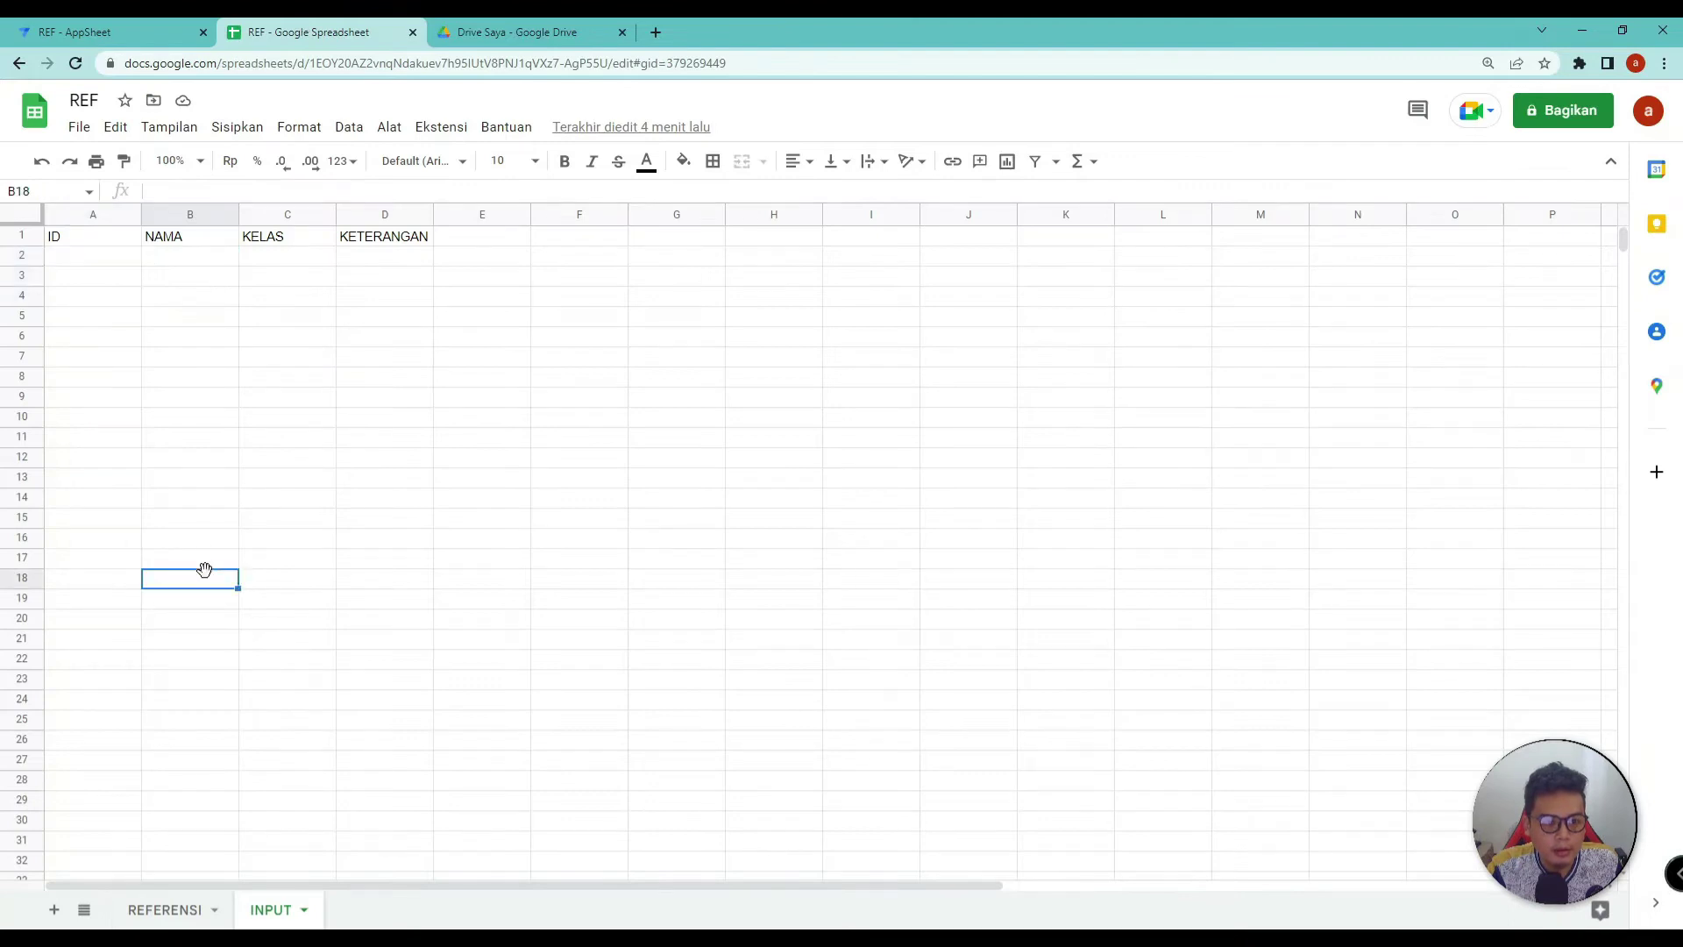
{"action": "left_click", "coordinate": [156, 910]}
{"action": "left_click", "coordinate": [267, 917]}
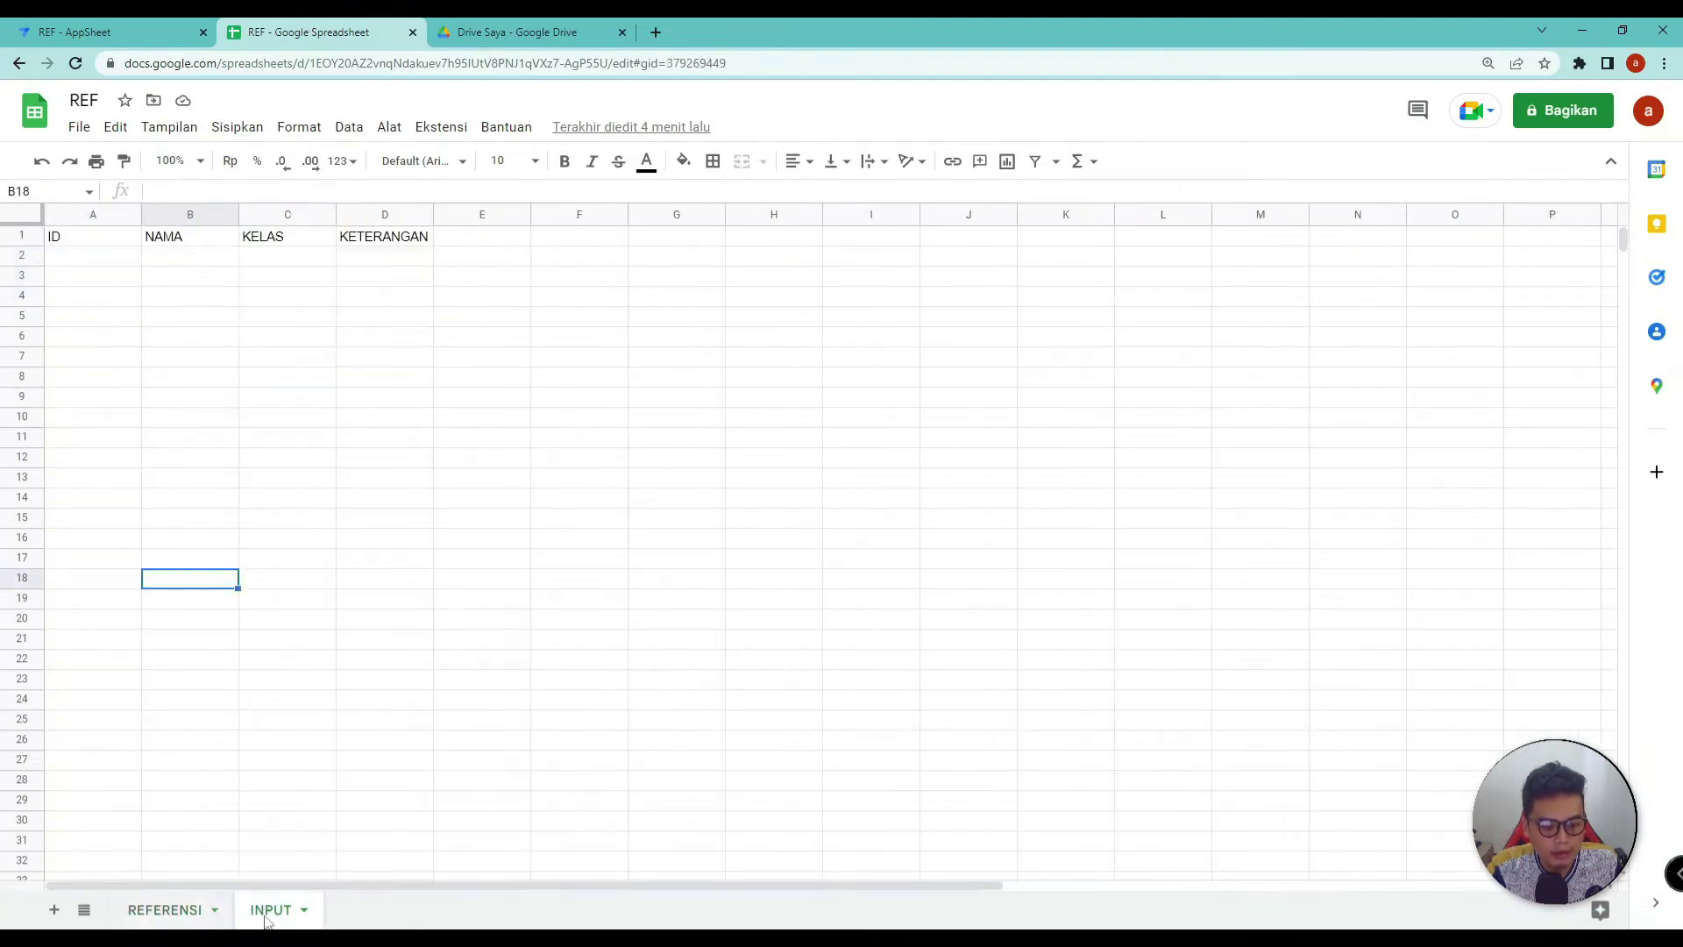
{"action": "left_click", "coordinate": [149, 914]}
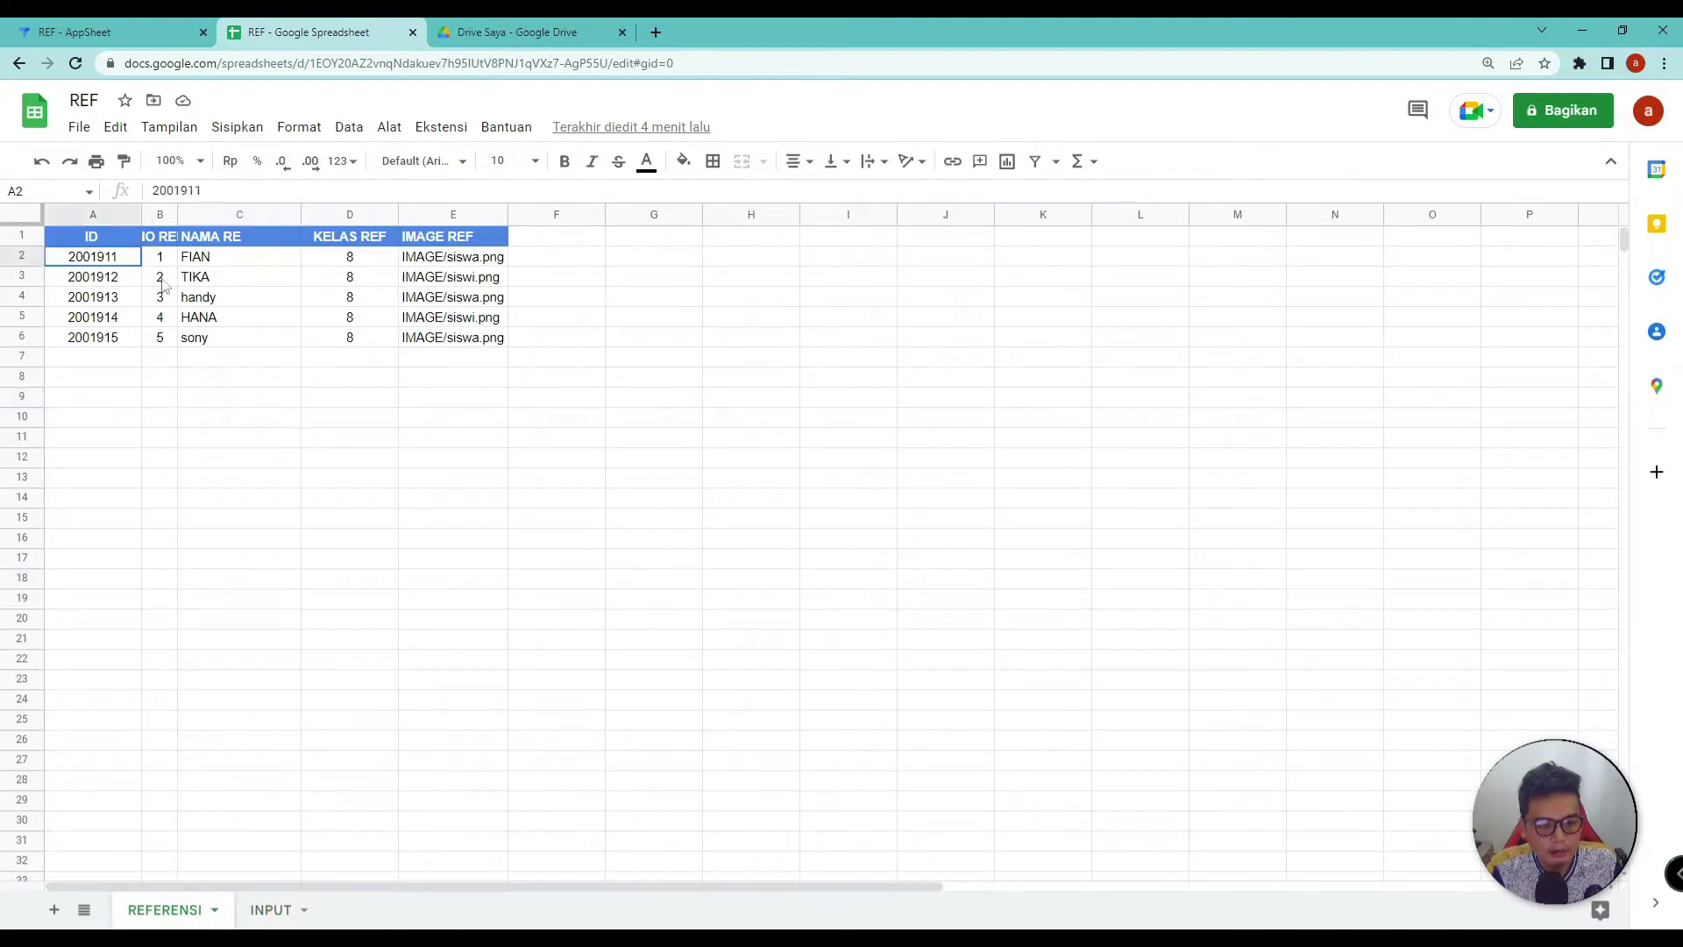
{"action": "left_click_drag", "start_coordinate": [132, 256], "coordinate": [449, 342]}
{"action": "left_click", "coordinate": [268, 916]}
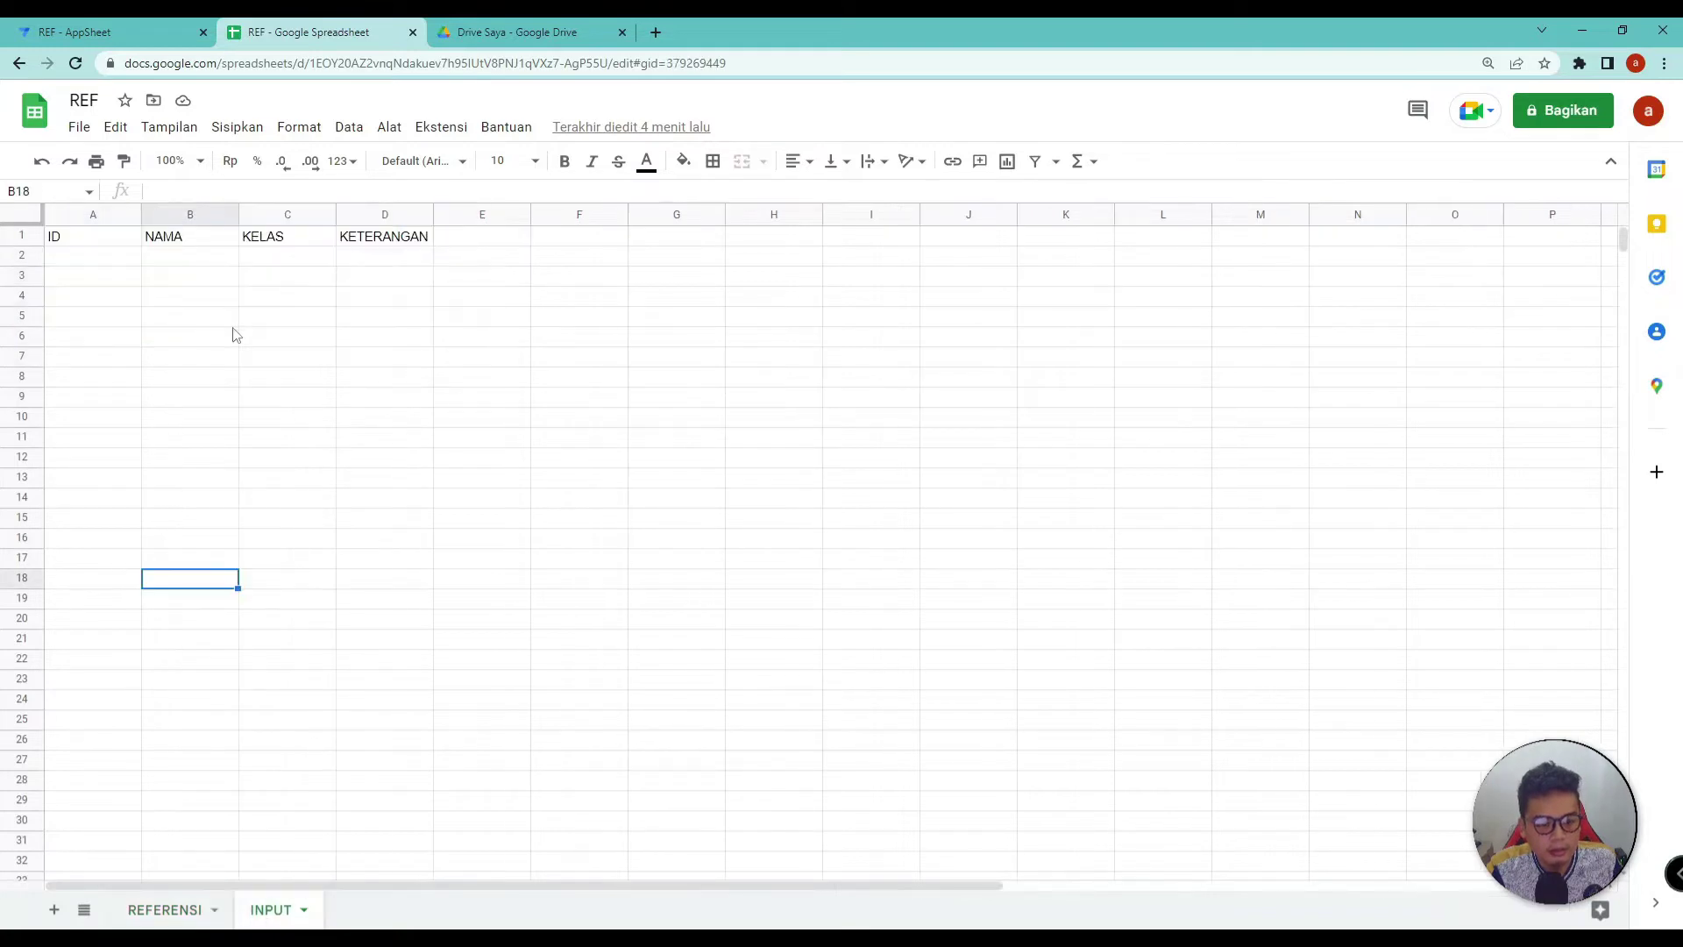
{"action": "left_click_drag", "start_coordinate": [120, 264], "coordinate": [377, 377]}
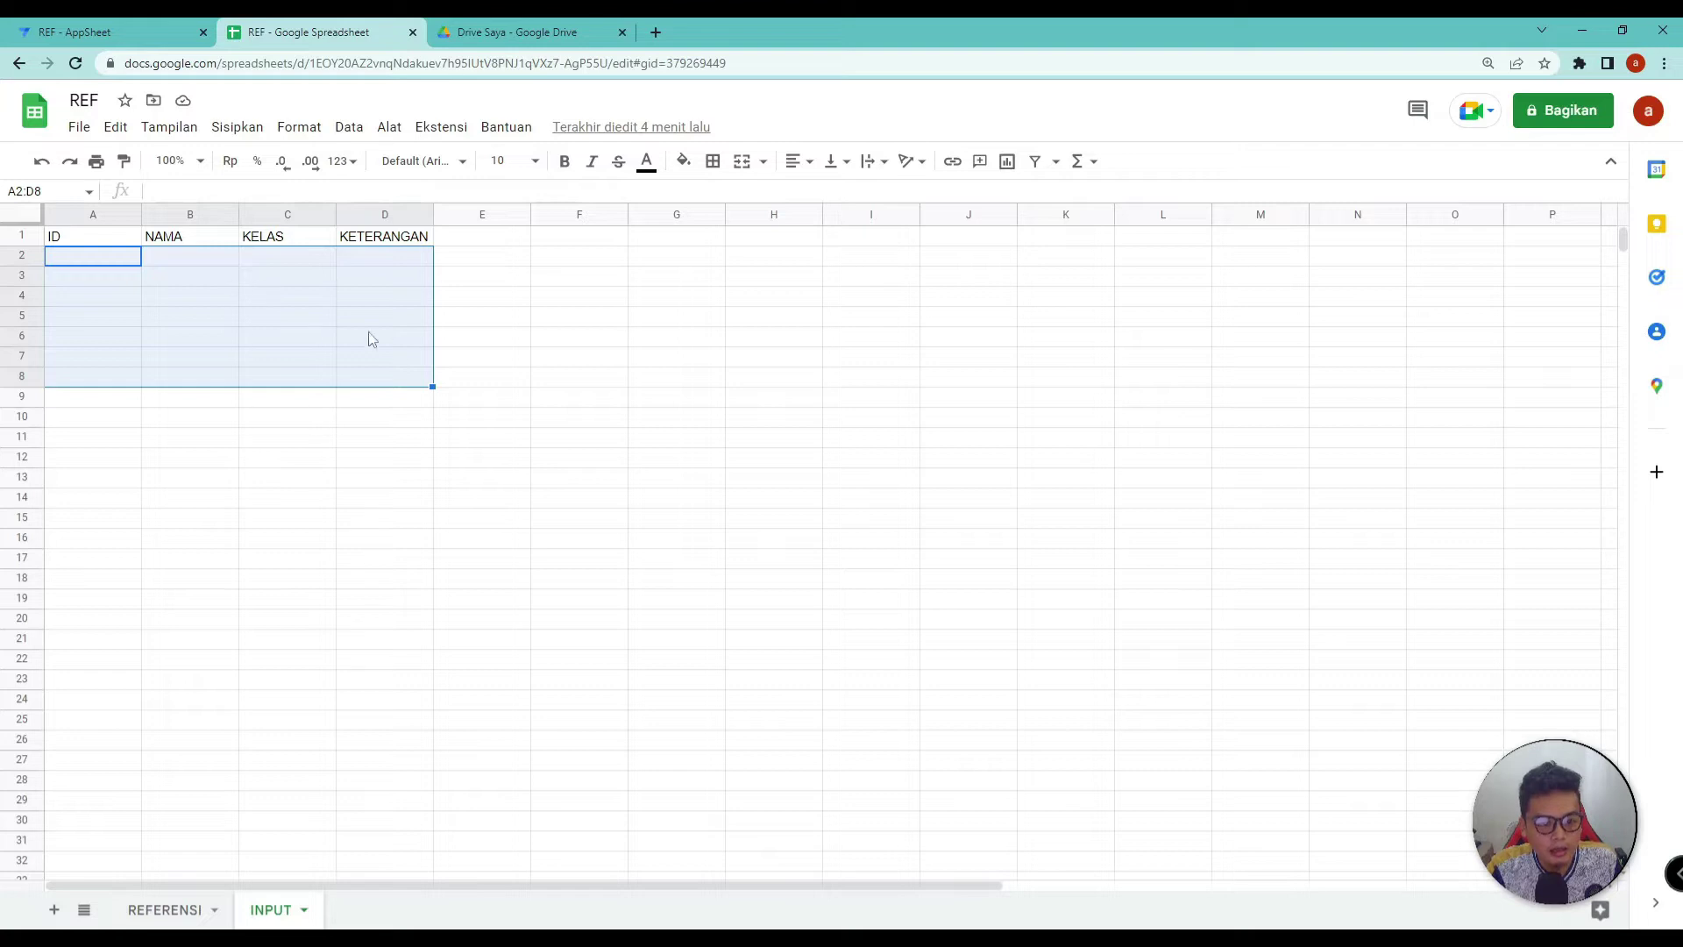
{"action": "left_click", "coordinate": [164, 909]}
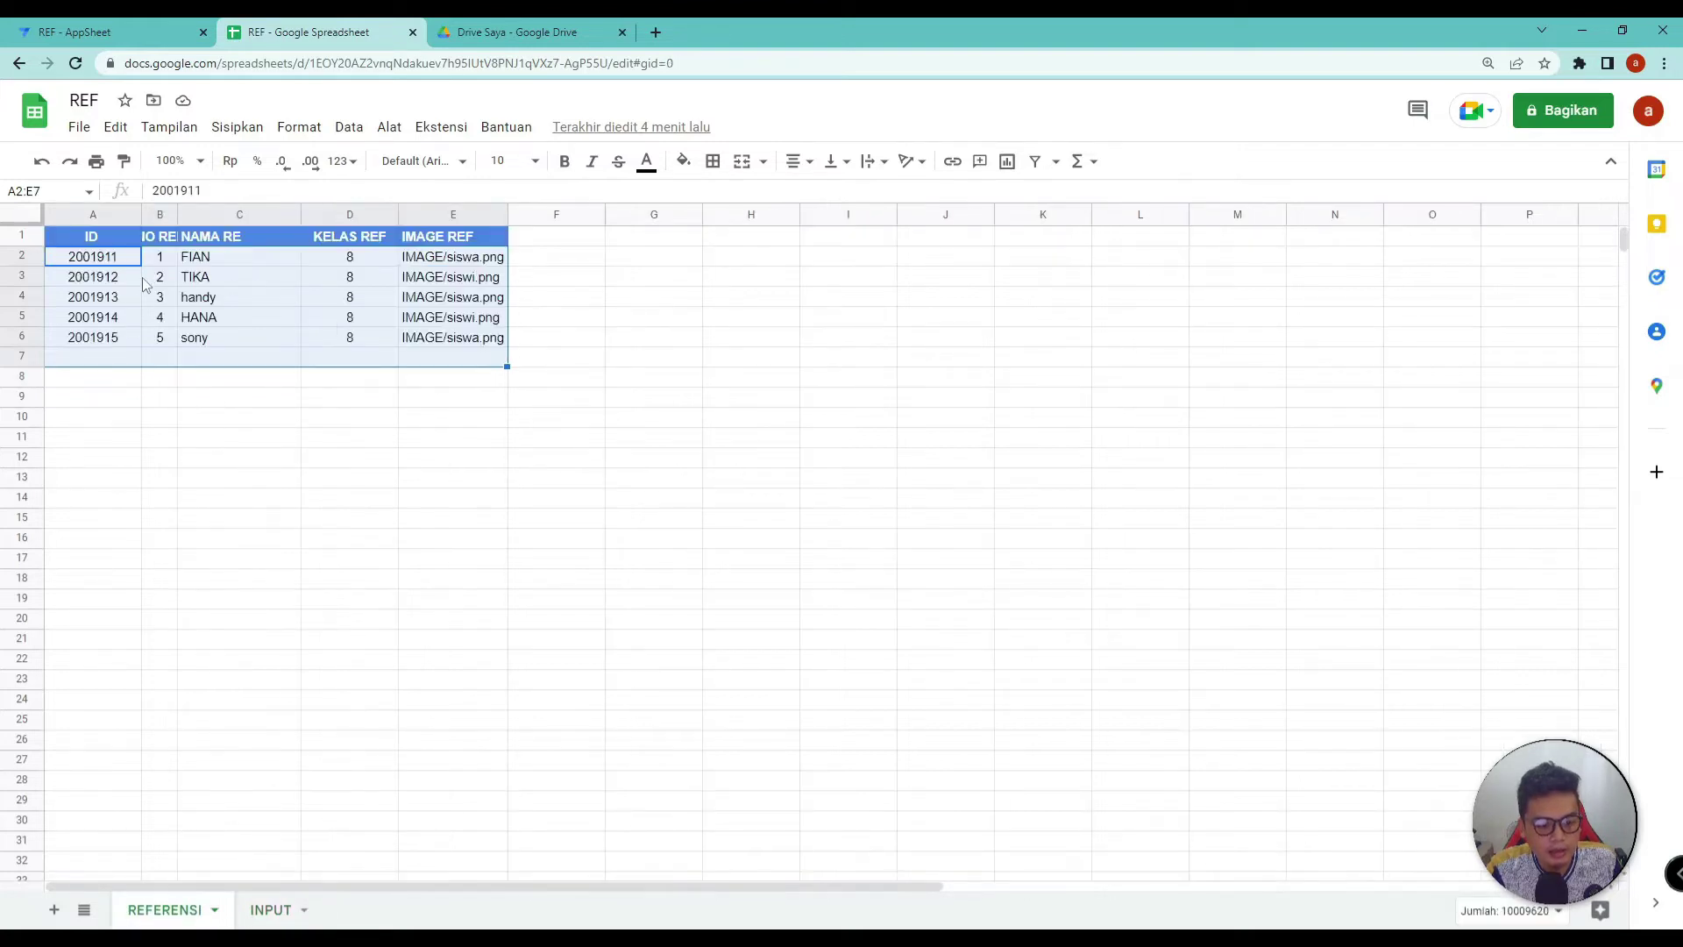
{"action": "left_click", "coordinate": [274, 423]}
{"action": "left_click", "coordinate": [437, 424]}
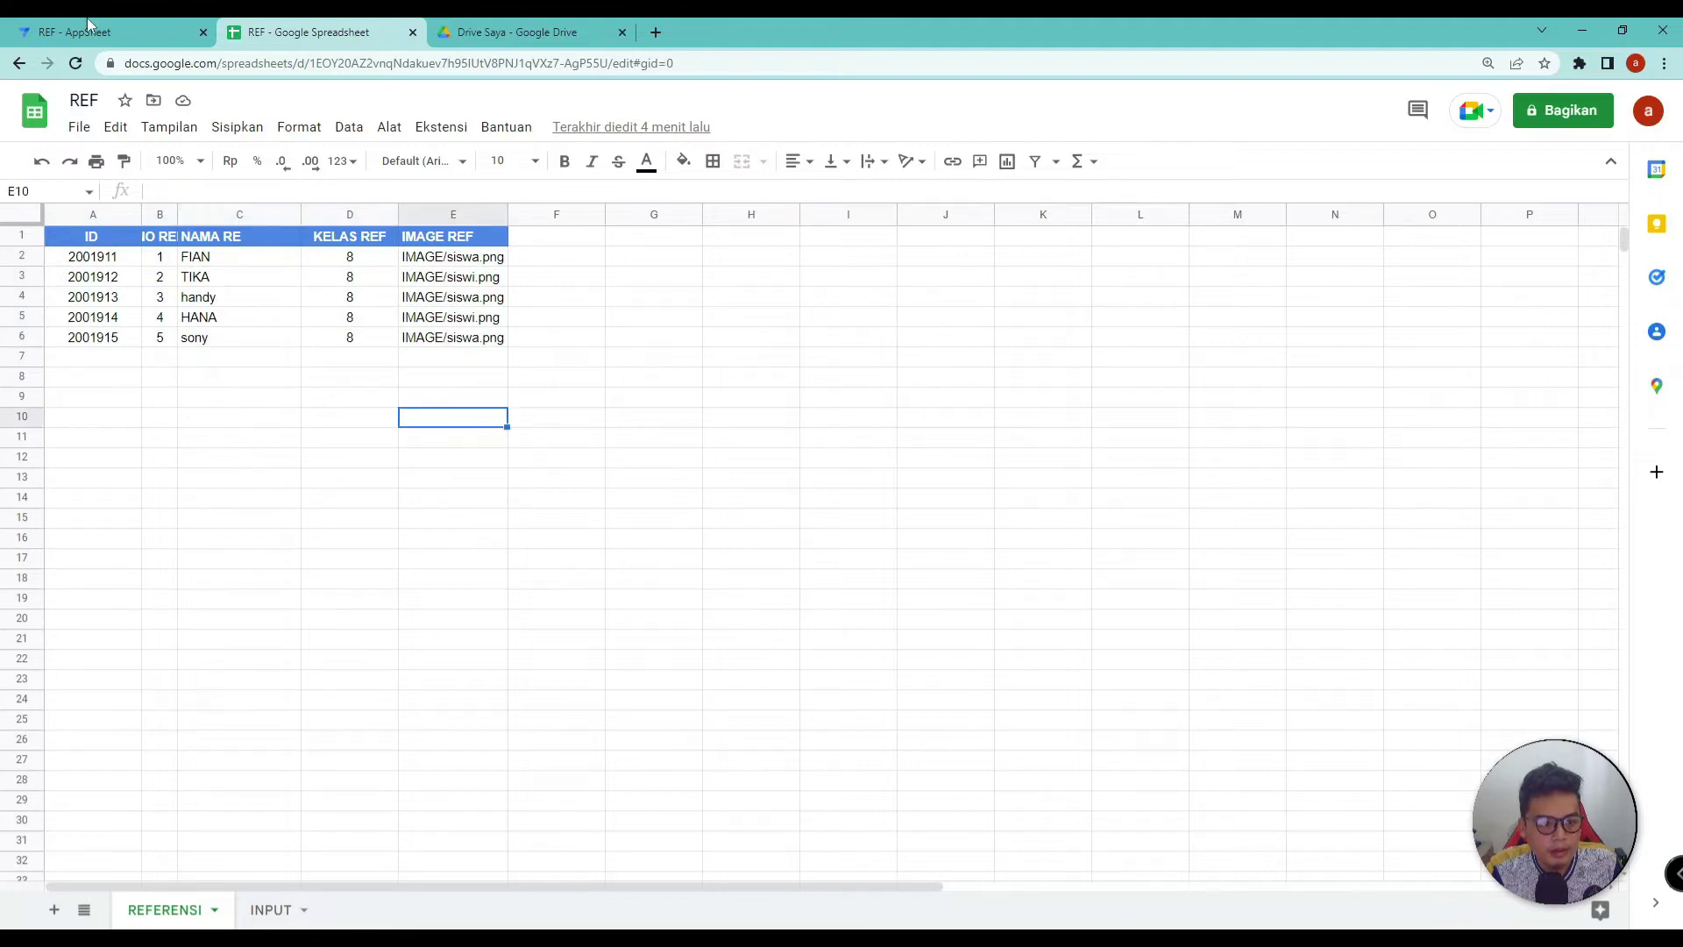
Step: Switch back to AppSheet and examine the column settings of the REFERENSI table and the INPUT table
{"action": "left_click", "coordinate": [63, 31]}
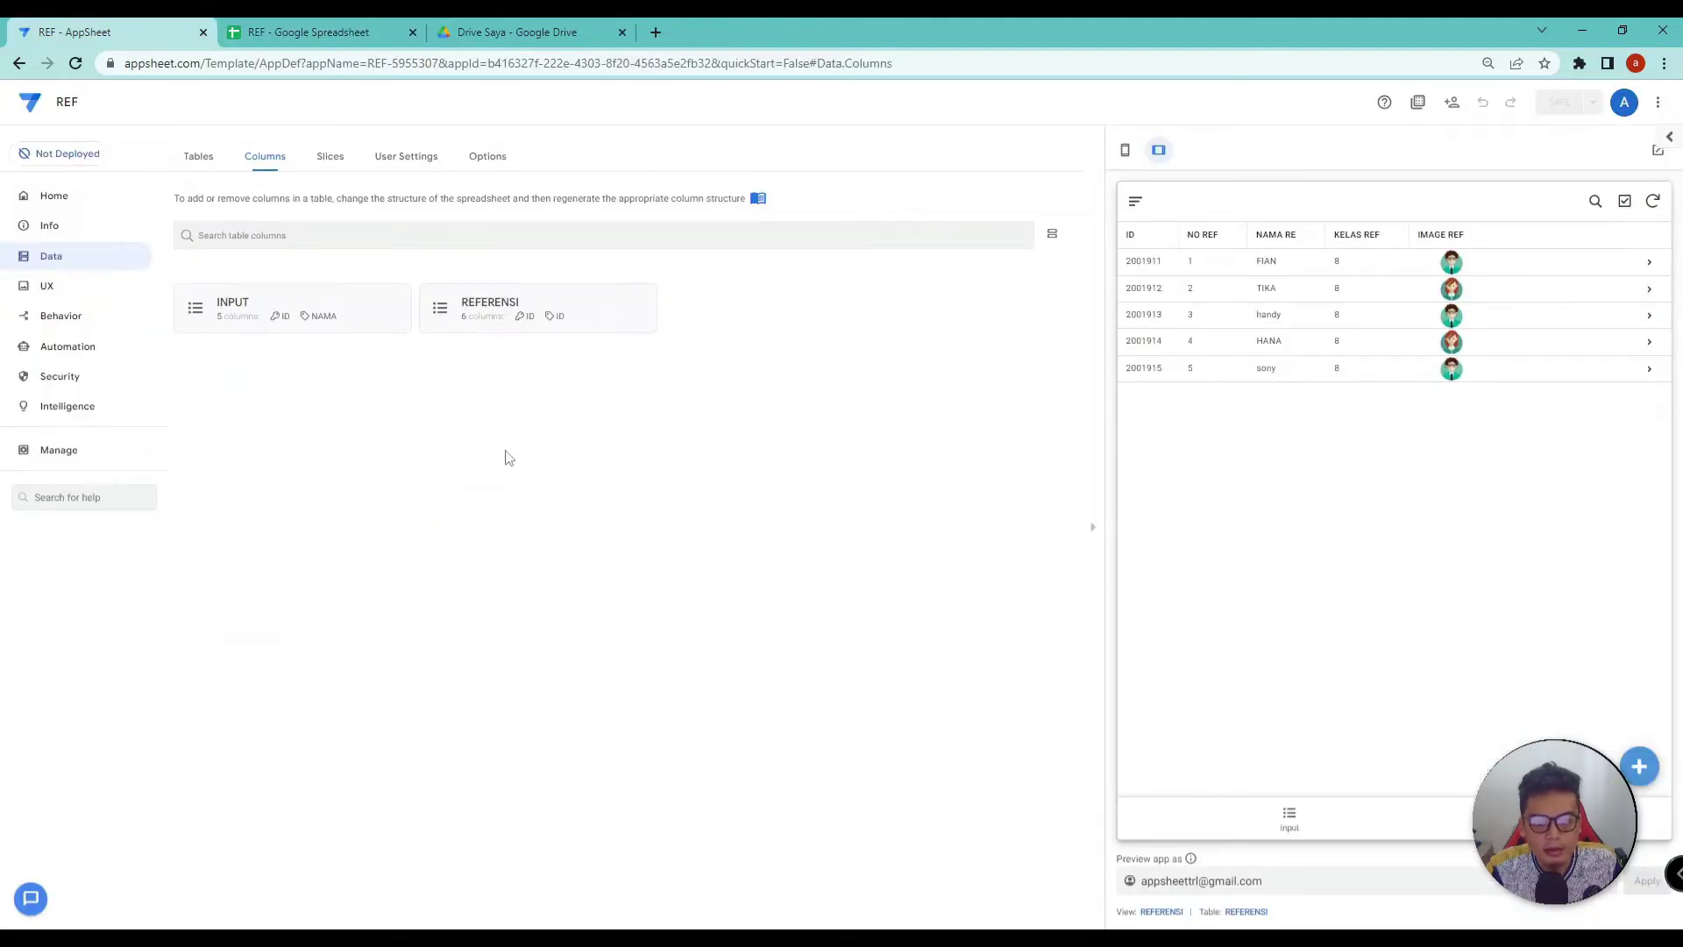
{"action": "left_click", "coordinate": [471, 305]}
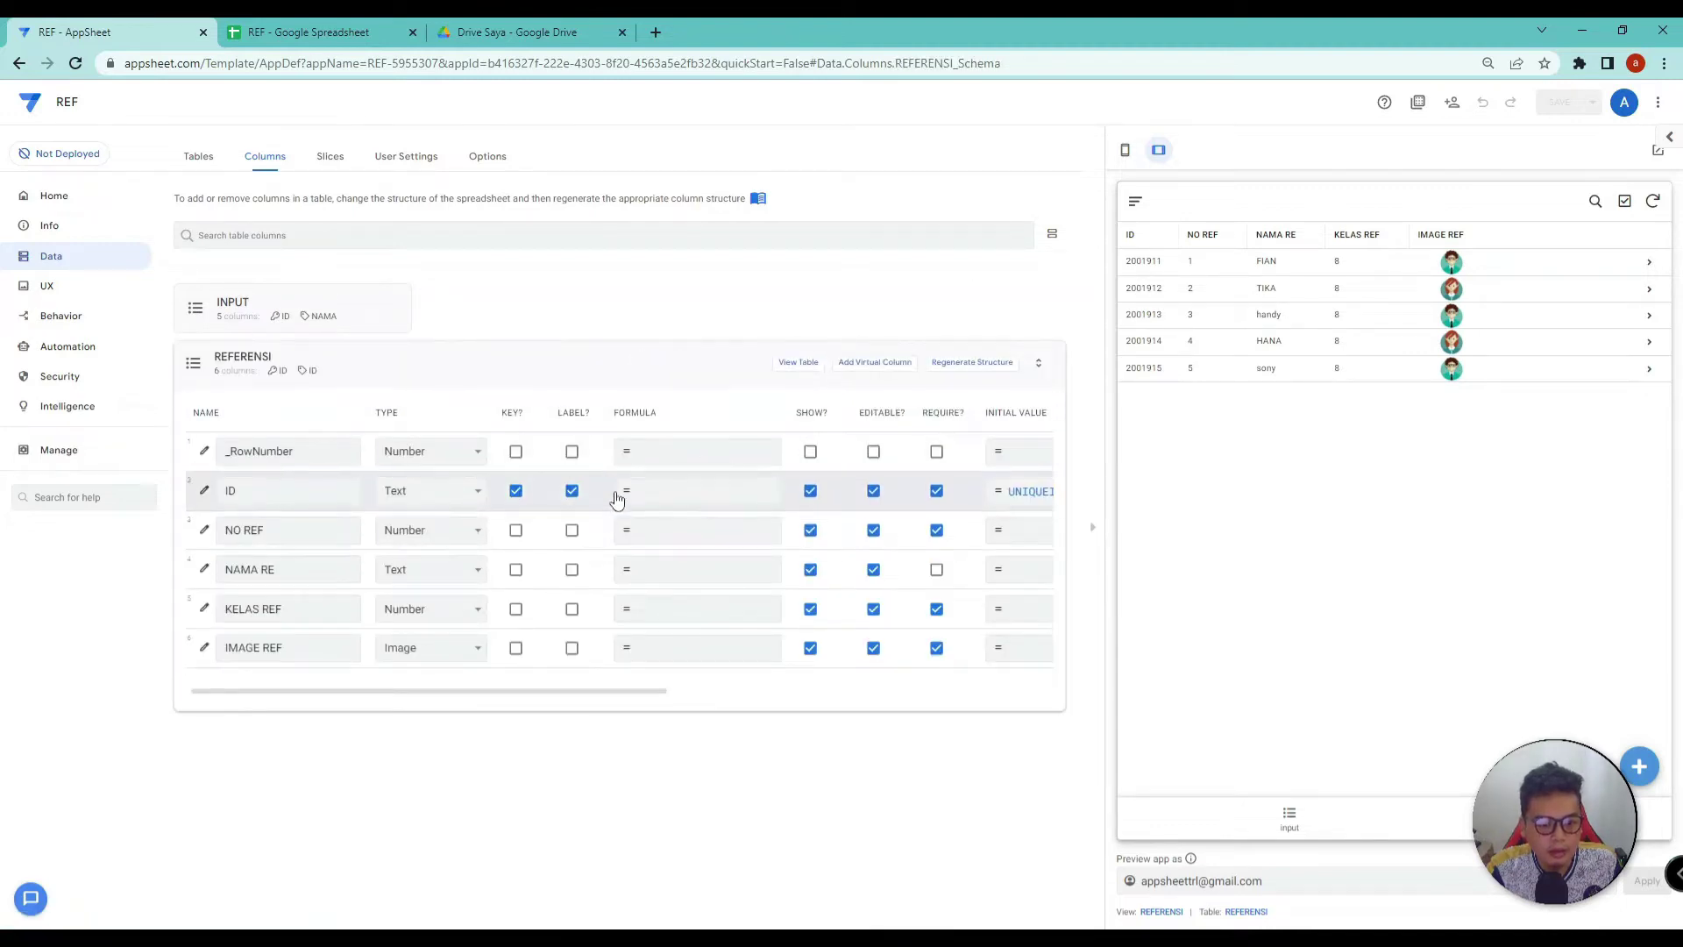
{"action": "left_click", "coordinate": [295, 497]}
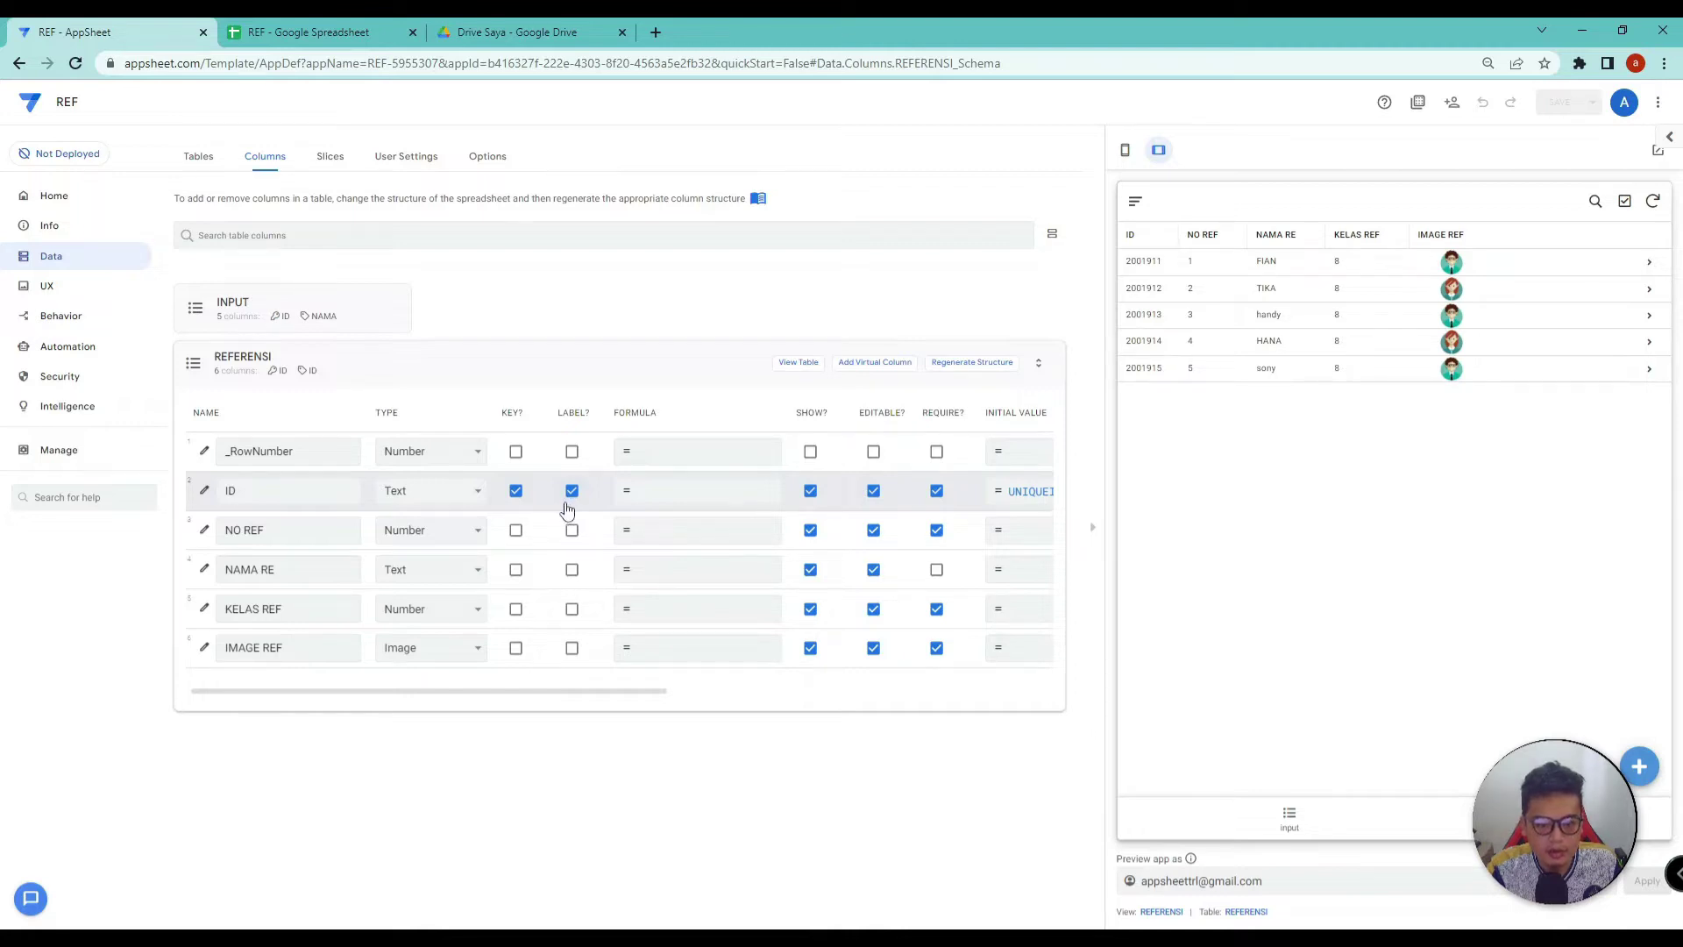
{"action": "left_click", "coordinate": [583, 377]}
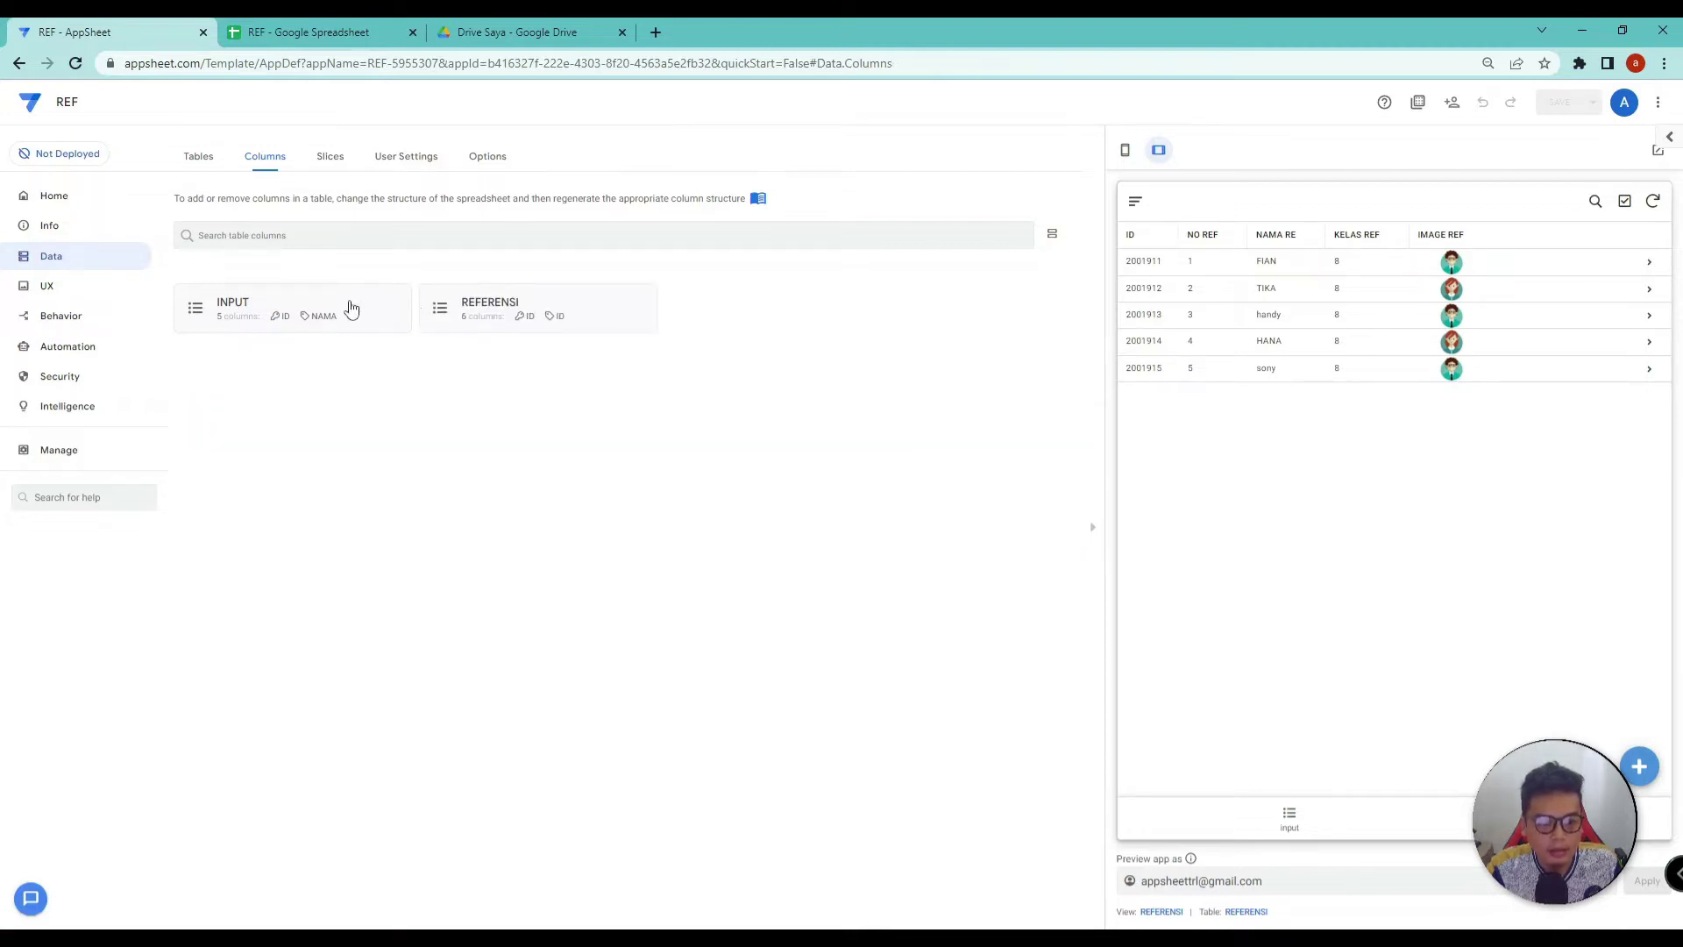
{"action": "left_click", "coordinate": [352, 307]}
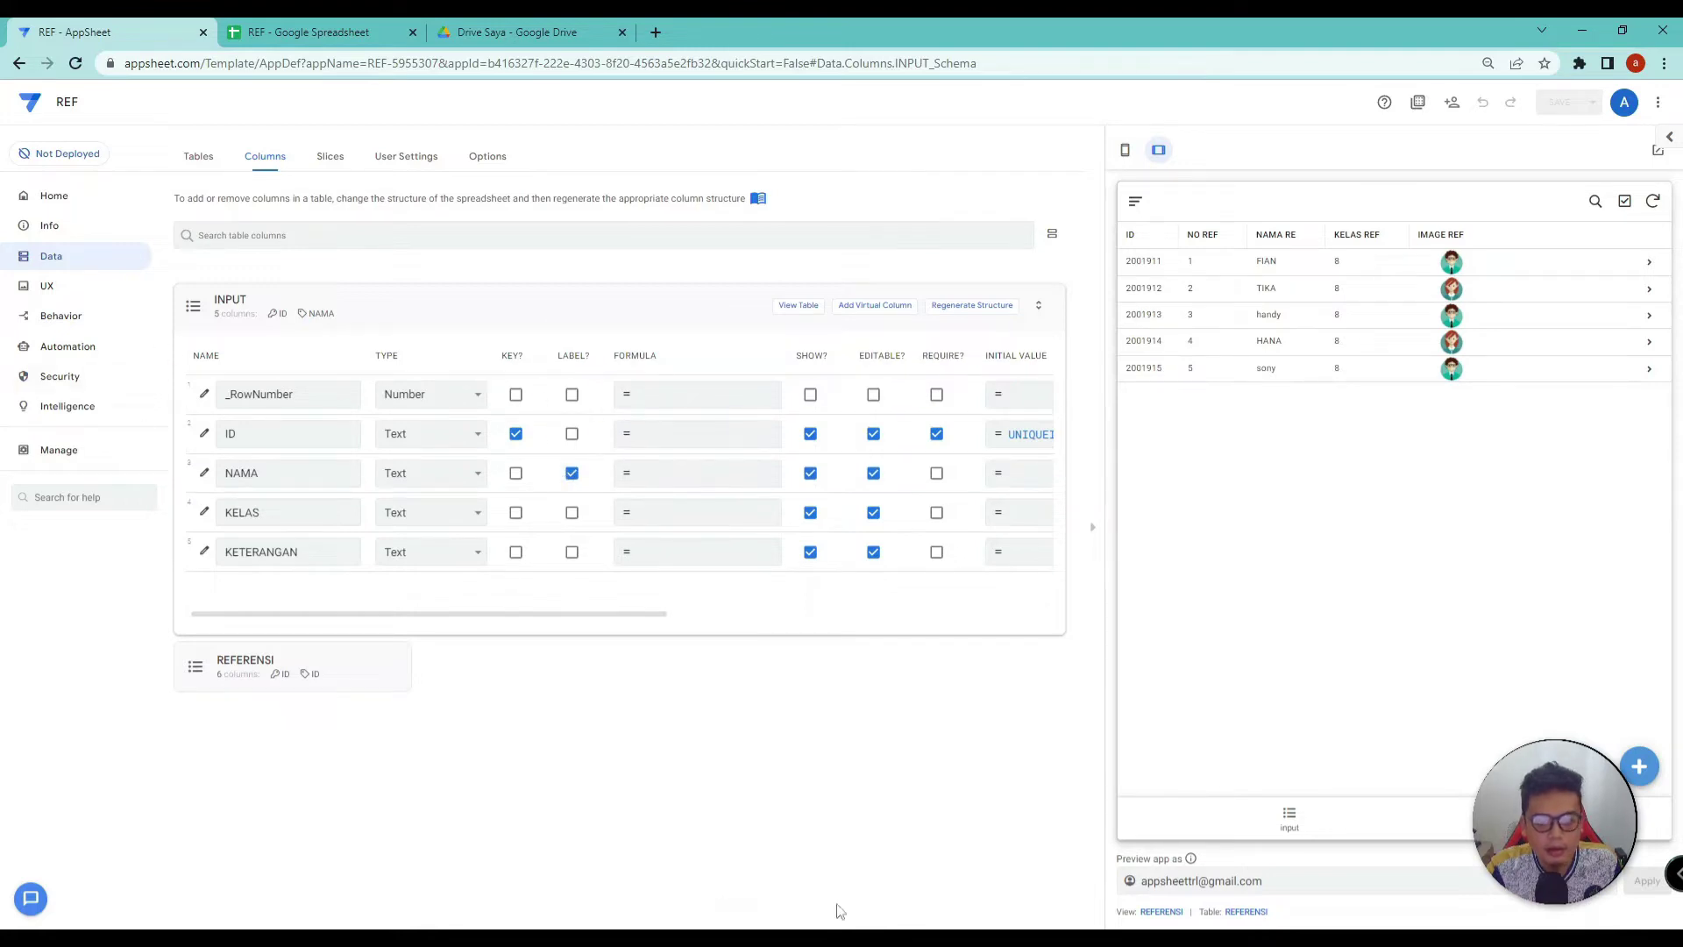
Step: Open the input form in the app preview and examine its NAMA and KELAS fields
{"action": "left_click", "coordinate": [1288, 828]}
{"action": "left_click", "coordinate": [1282, 353]}
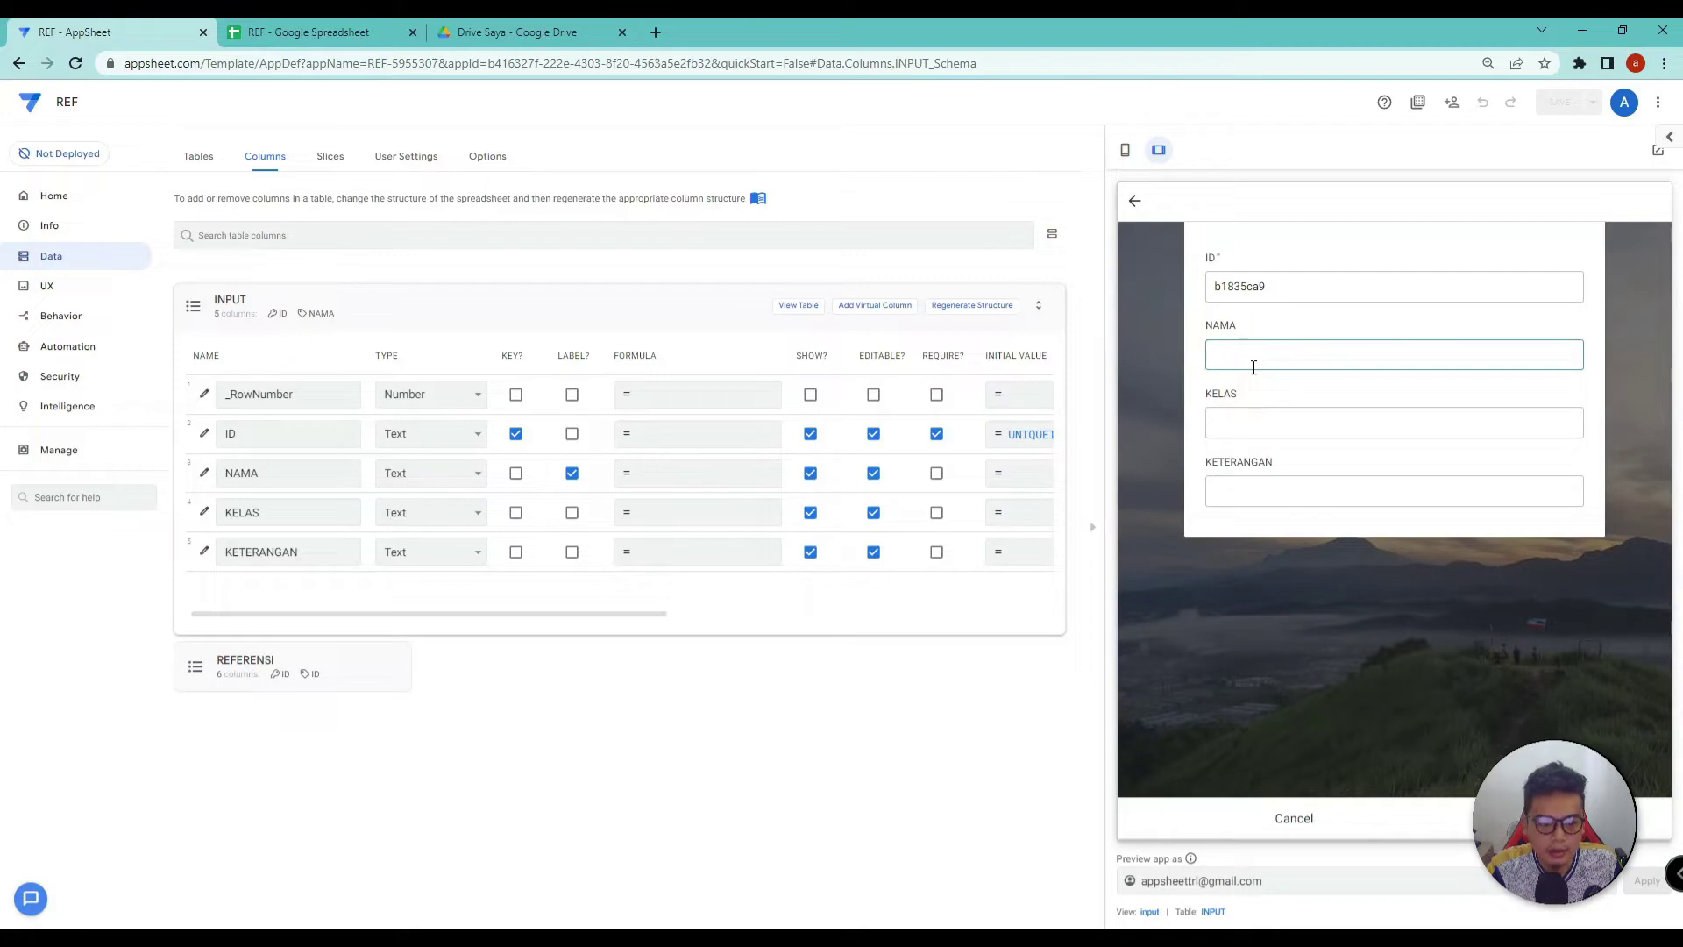
{"action": "left_click", "coordinate": [1260, 426]}
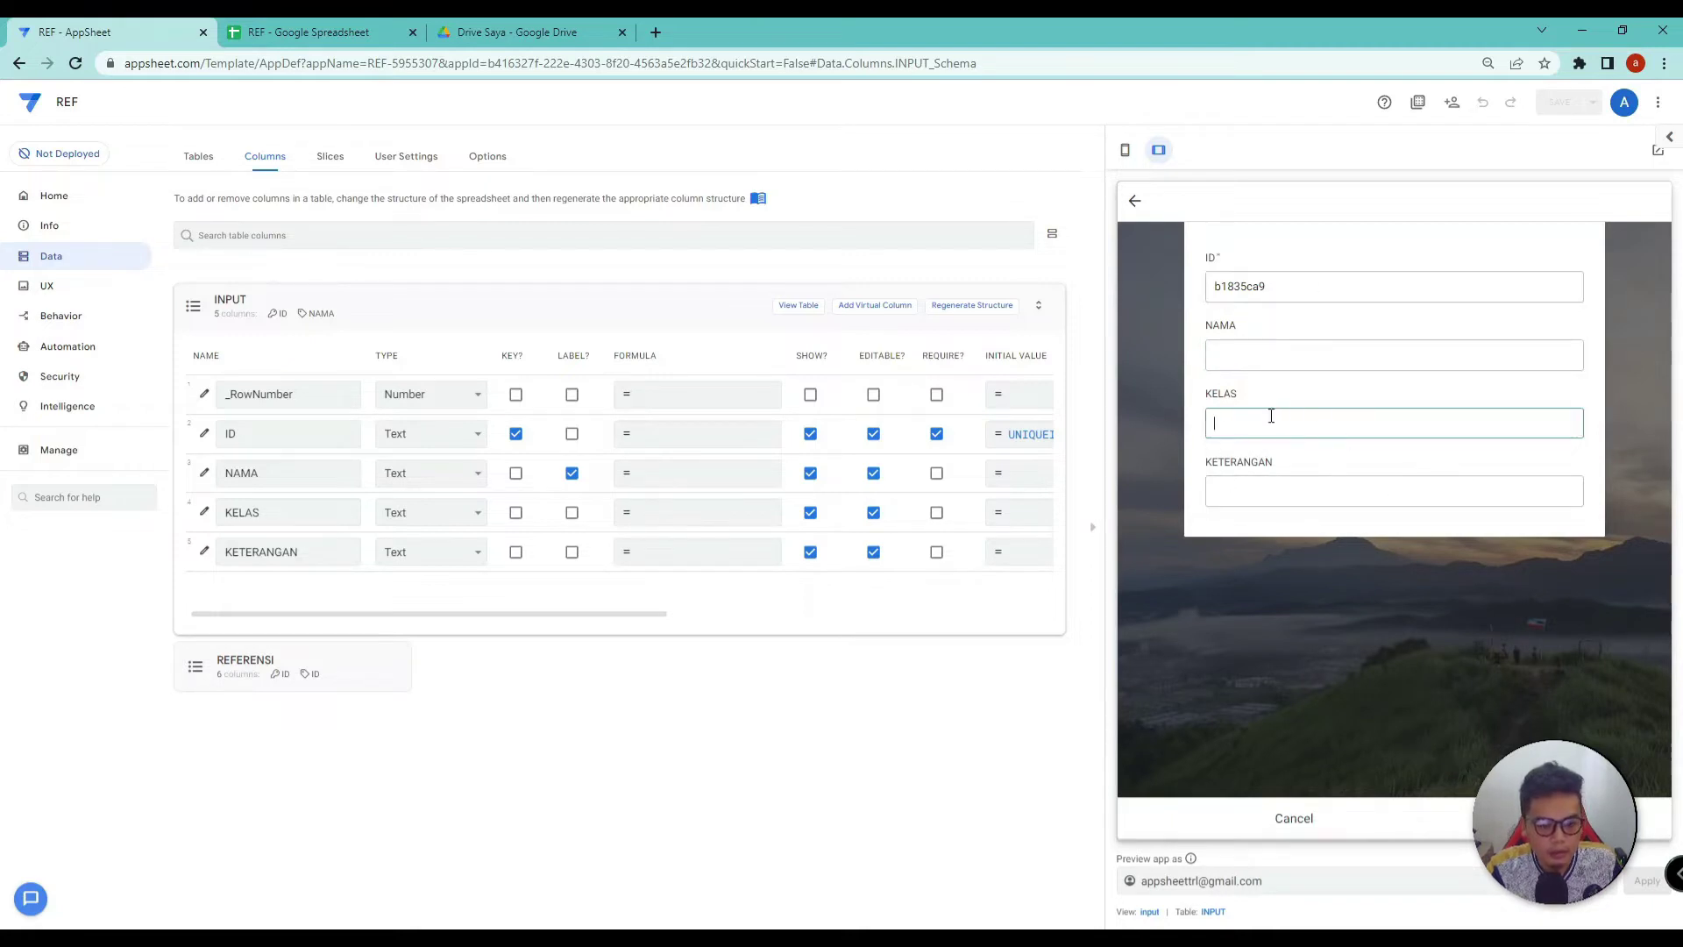
Step: Change the INPUT table's NAMA column to type Ref with source table REFERENSI and "Is a part of?" enabled, and save the app
{"action": "left_click", "coordinate": [204, 478]}
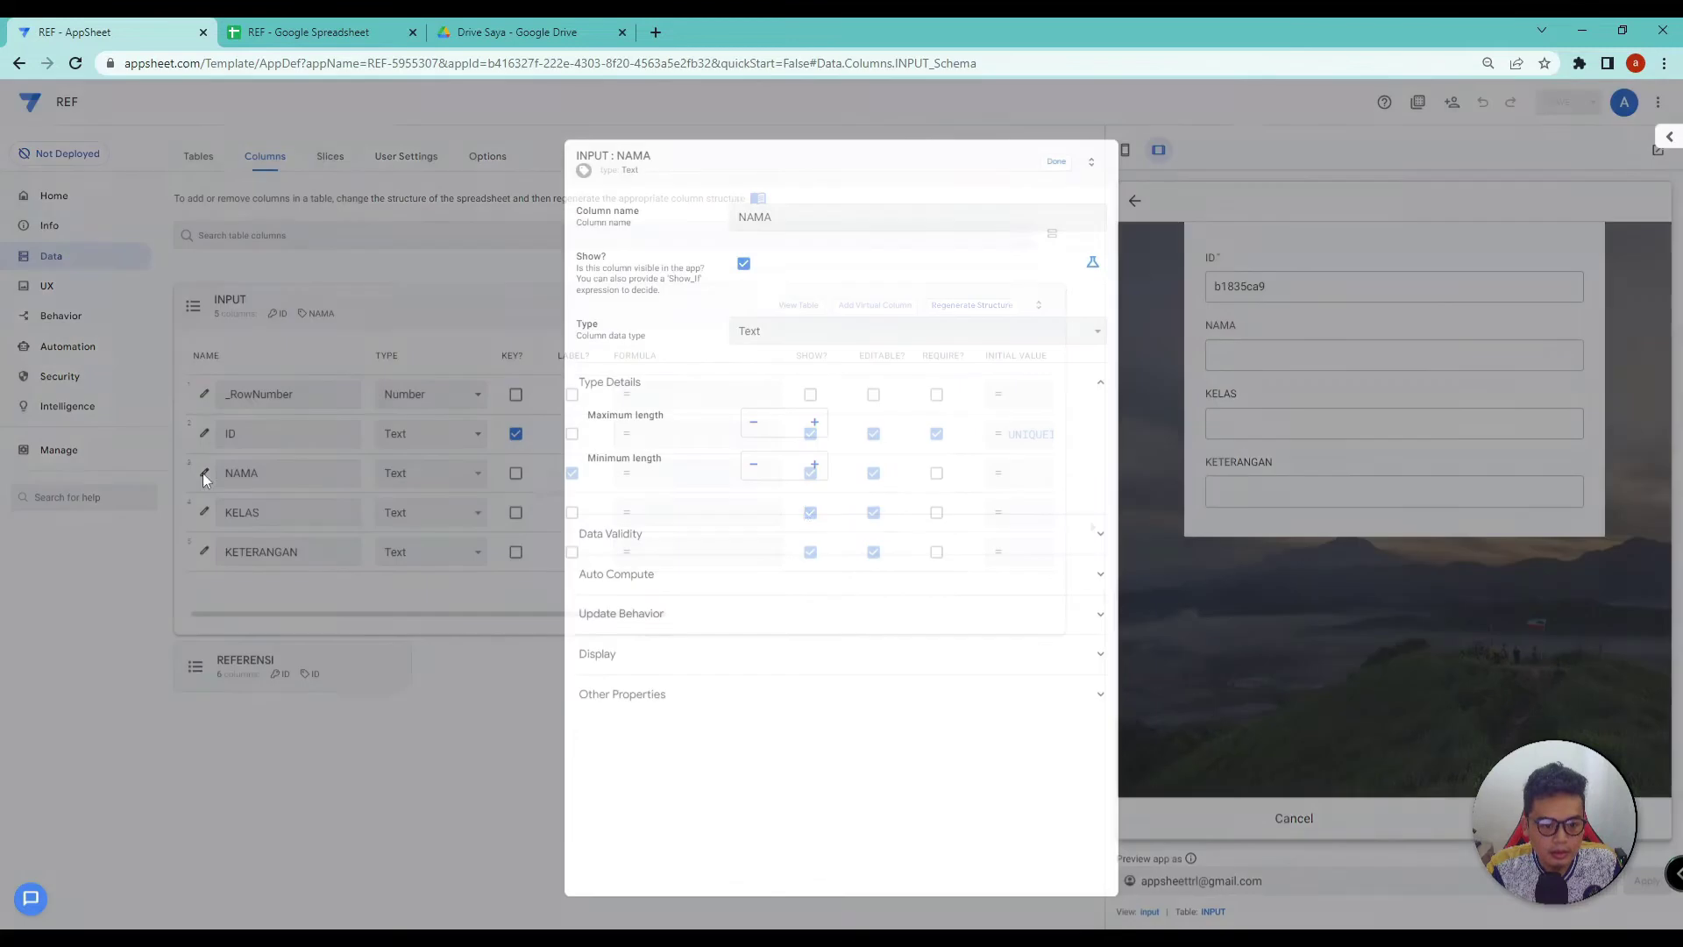
{"action": "left_click", "coordinate": [786, 334]}
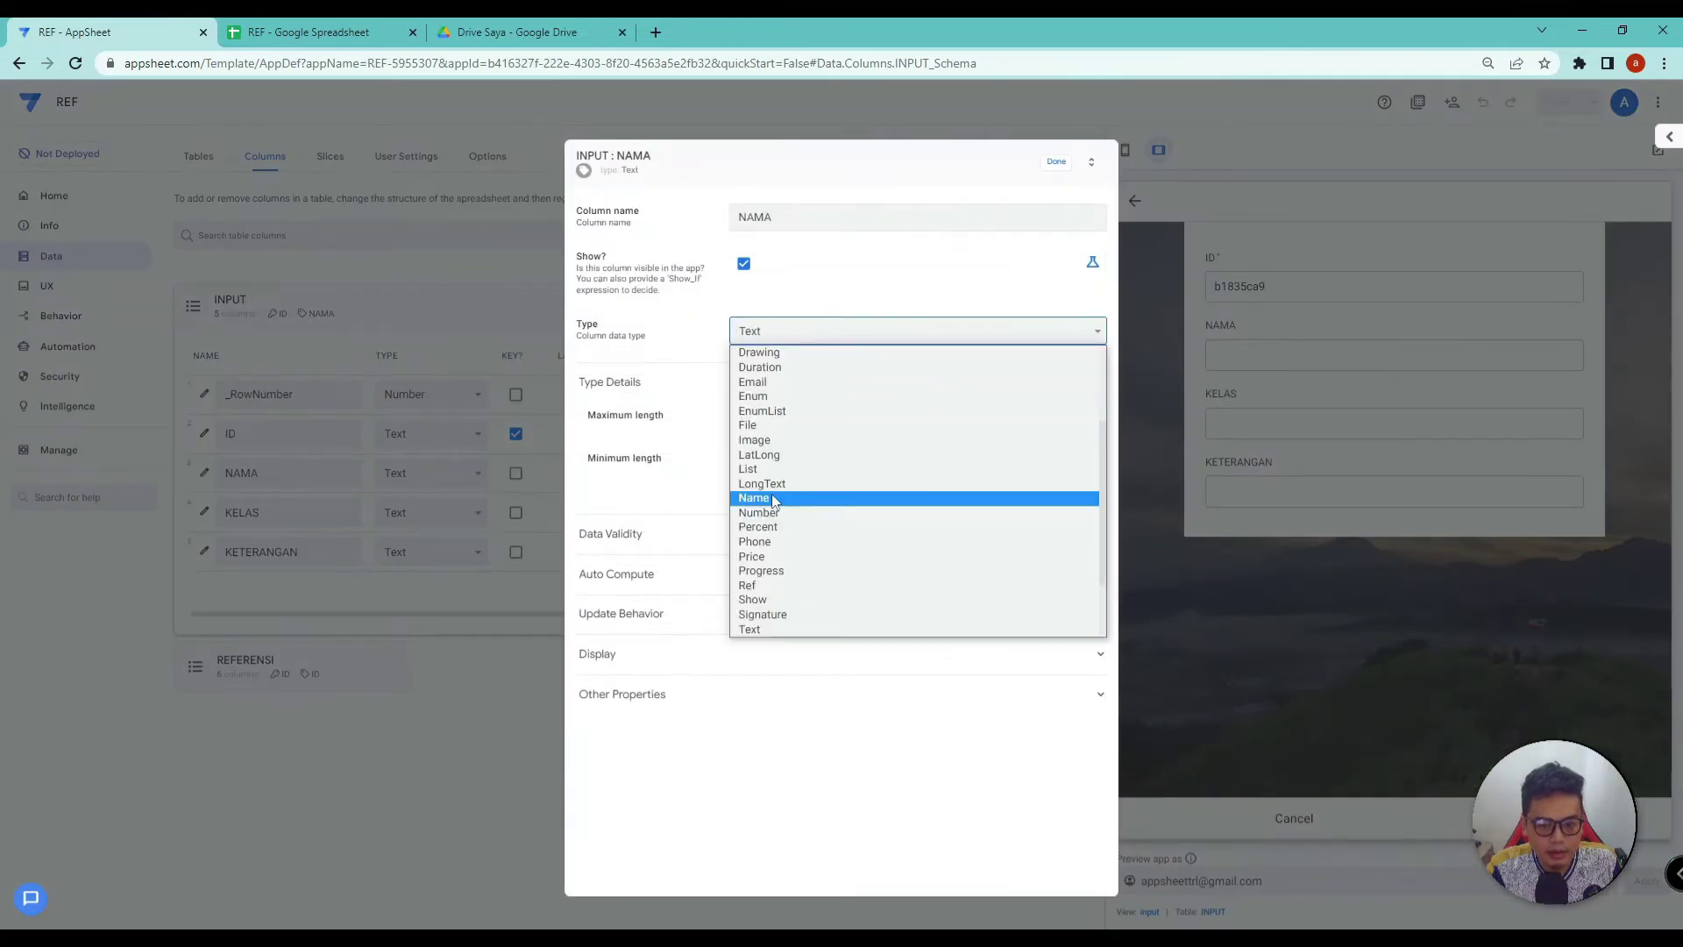
{"action": "left_click", "coordinate": [752, 584]}
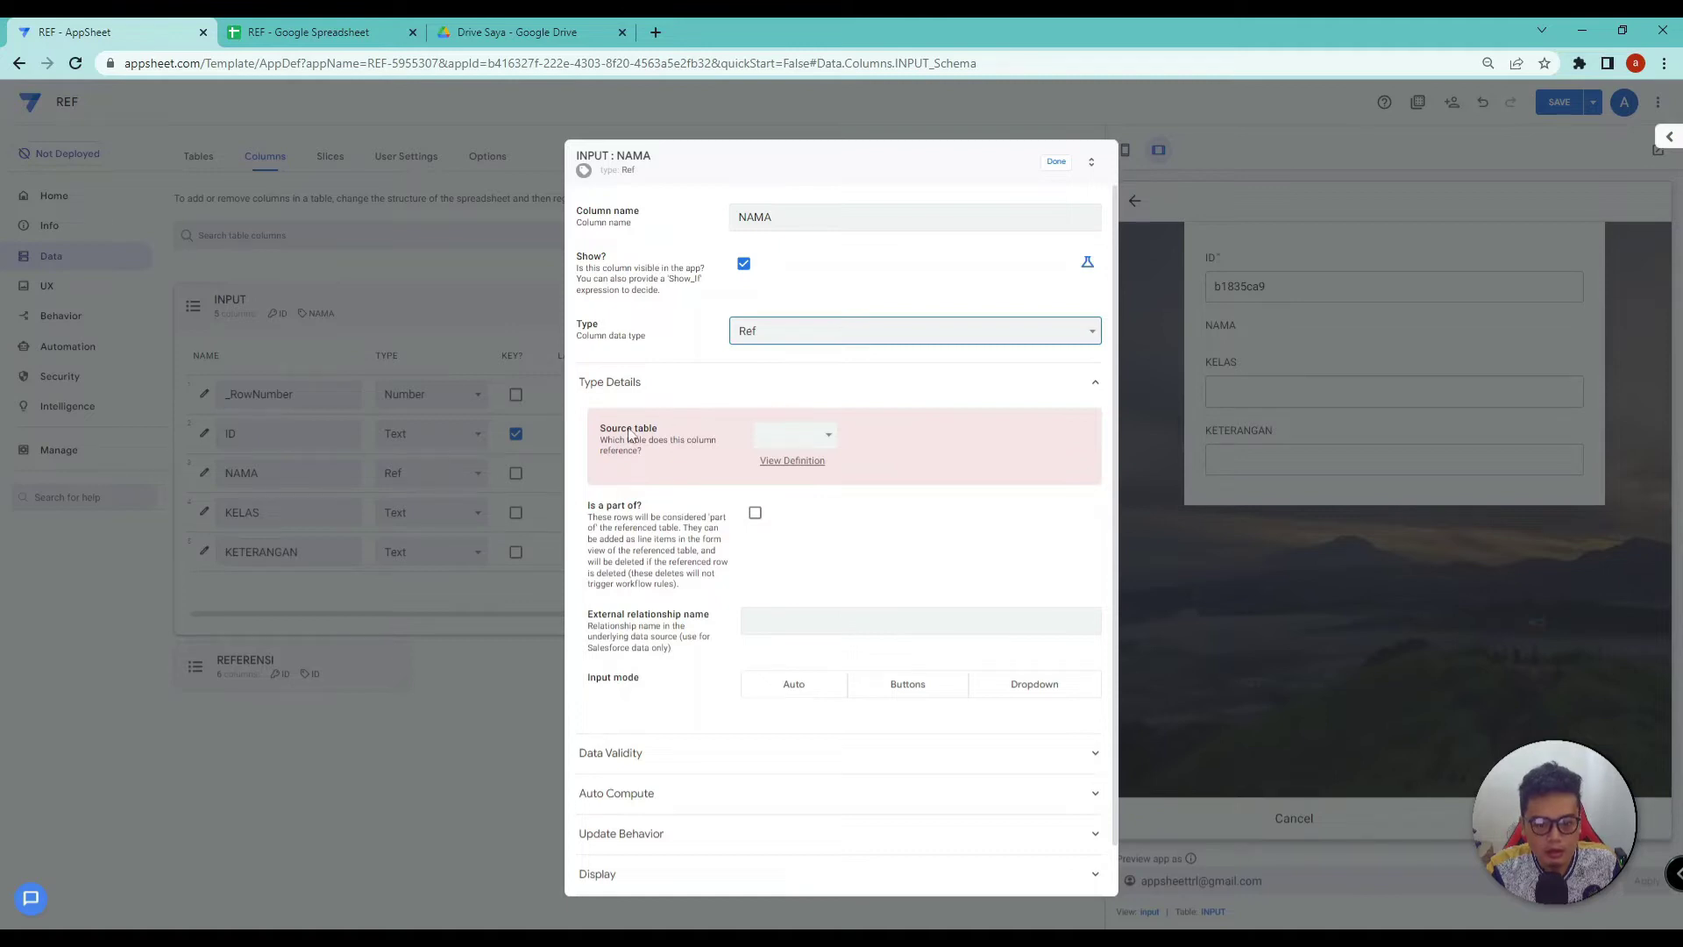
{"action": "left_click", "coordinate": [792, 438]}
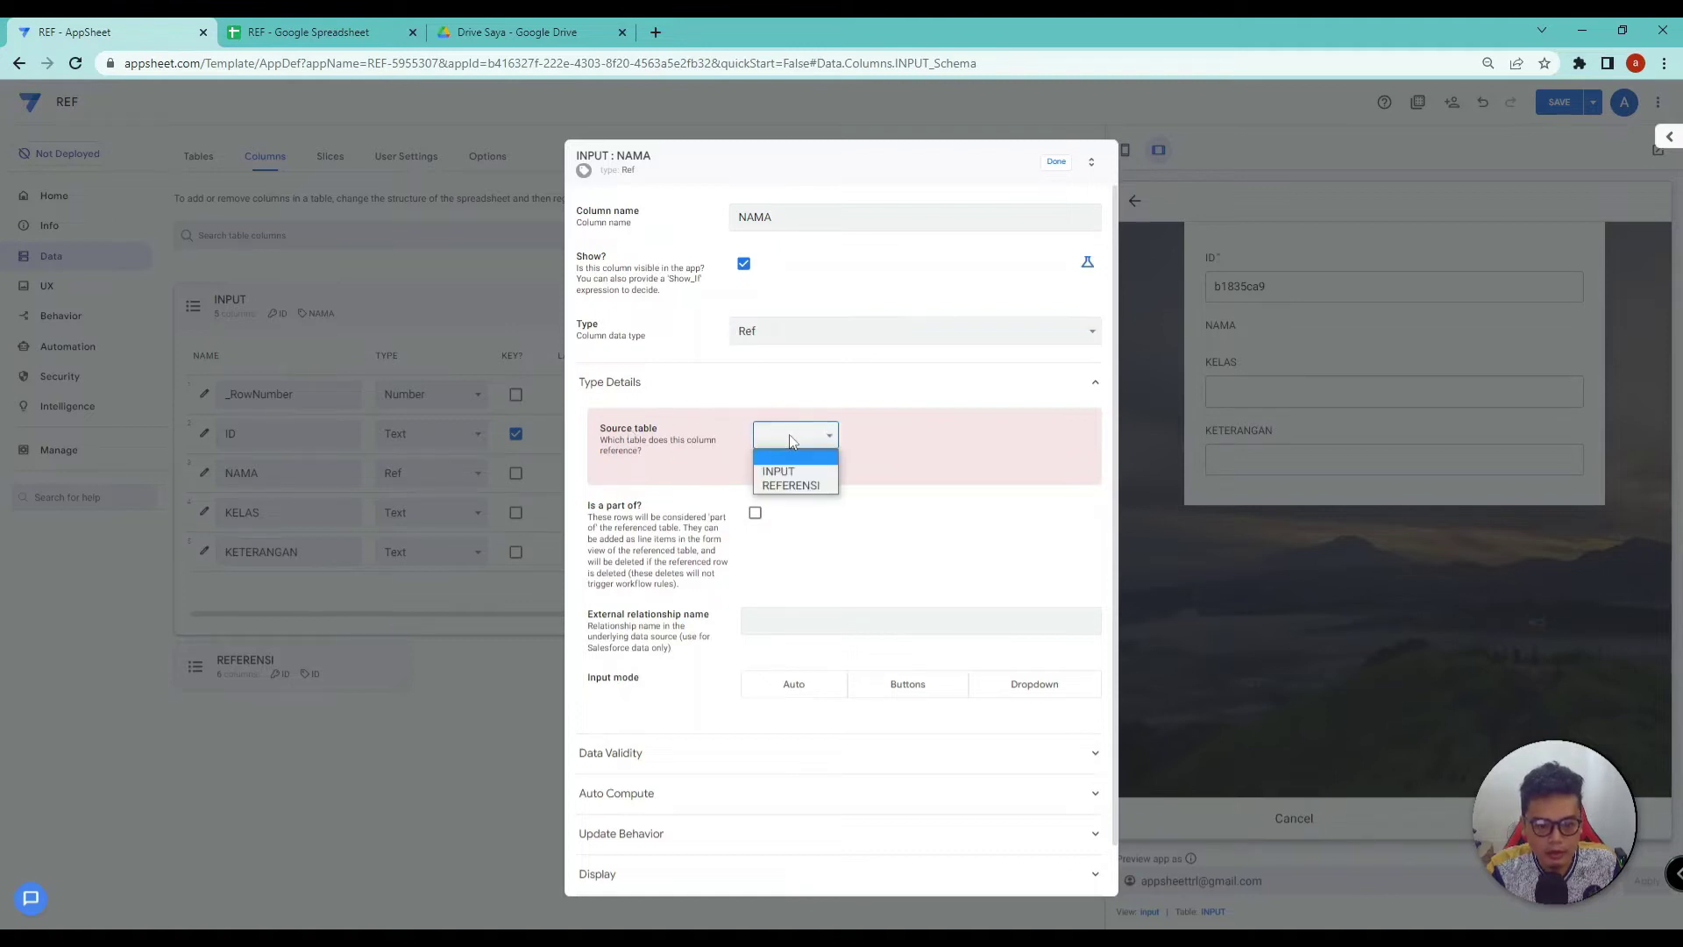
{"action": "left_click", "coordinate": [788, 486]}
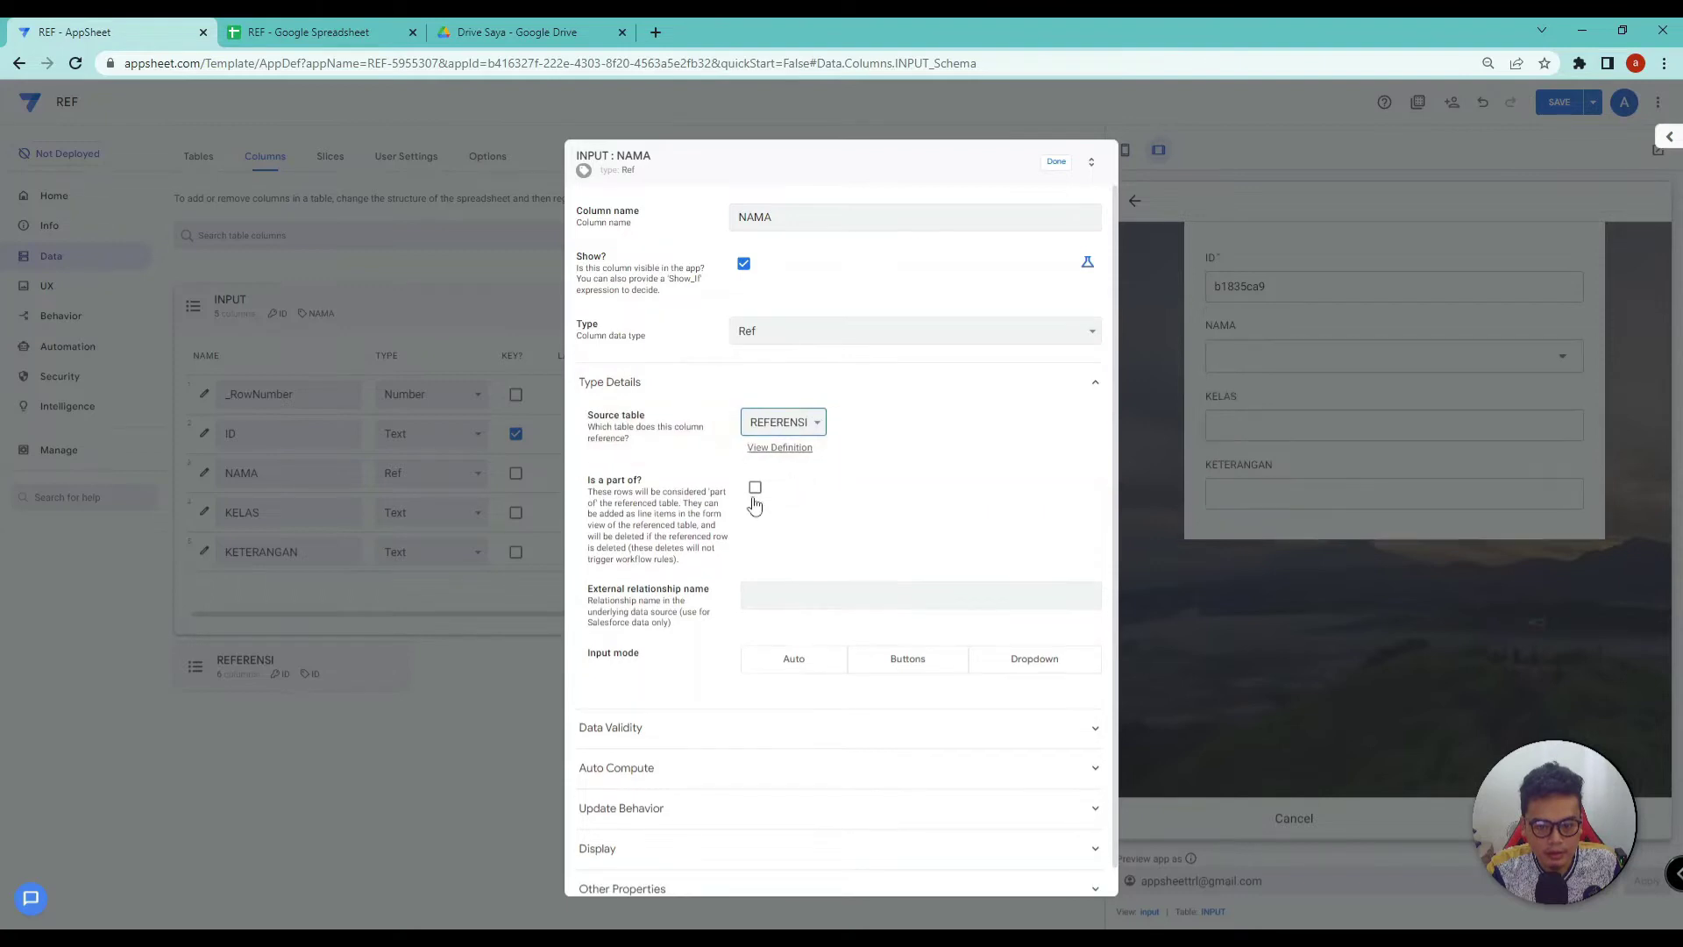
{"action": "left_click", "coordinate": [755, 489]}
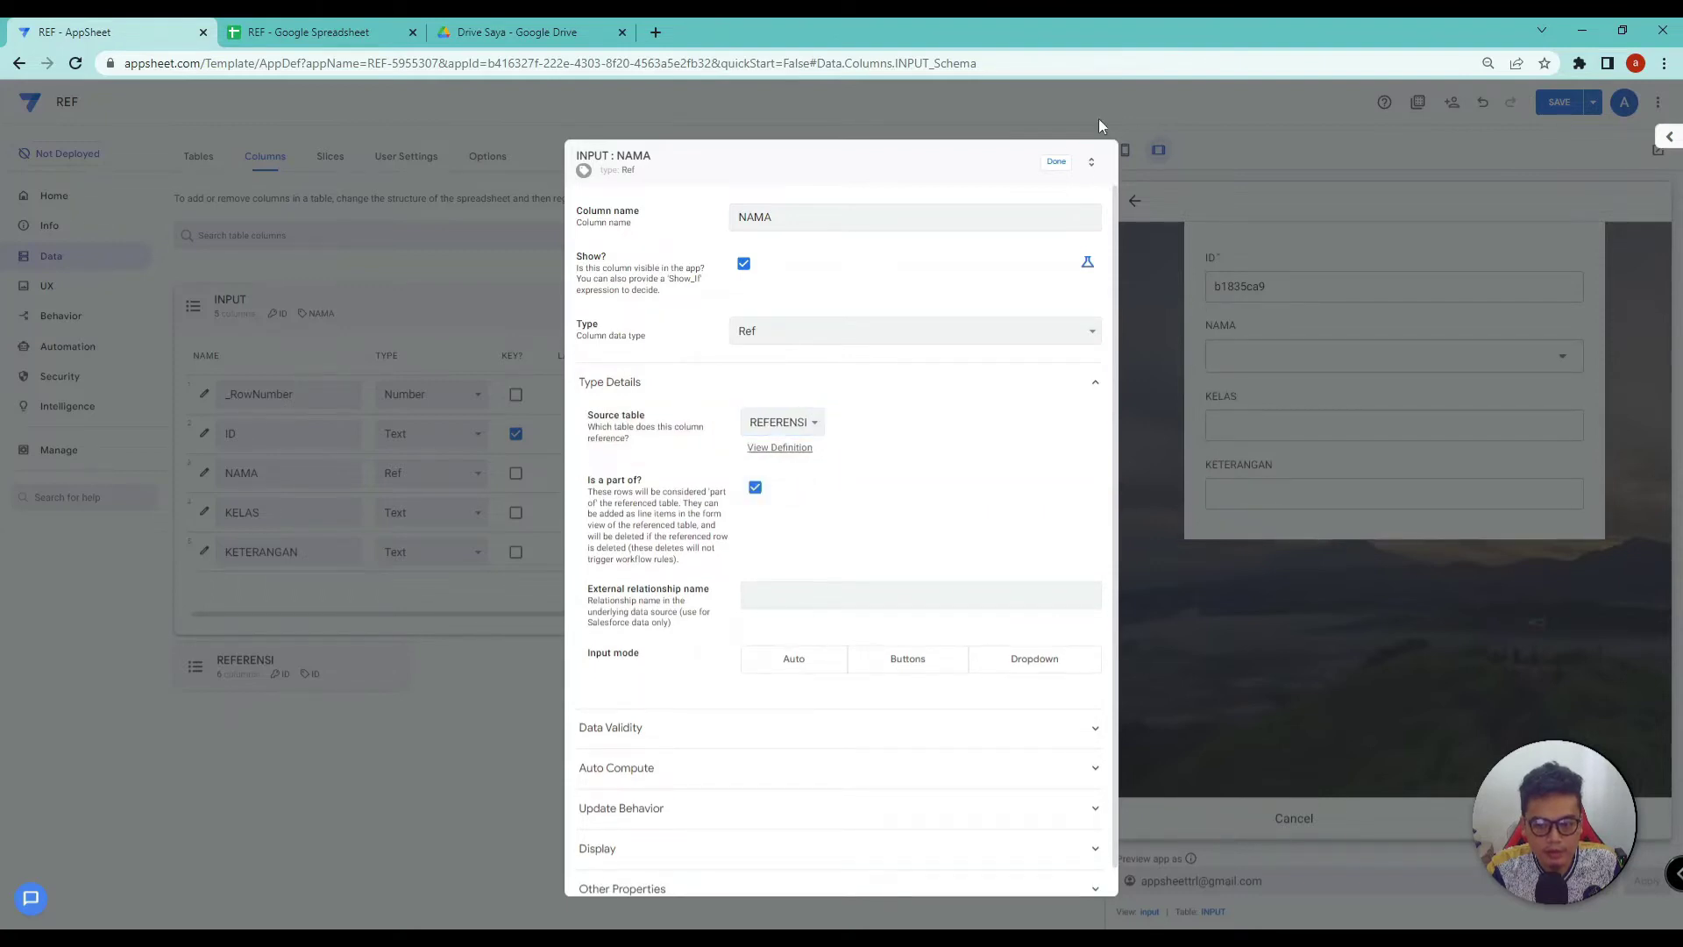
{"action": "left_click", "coordinate": [1061, 162]}
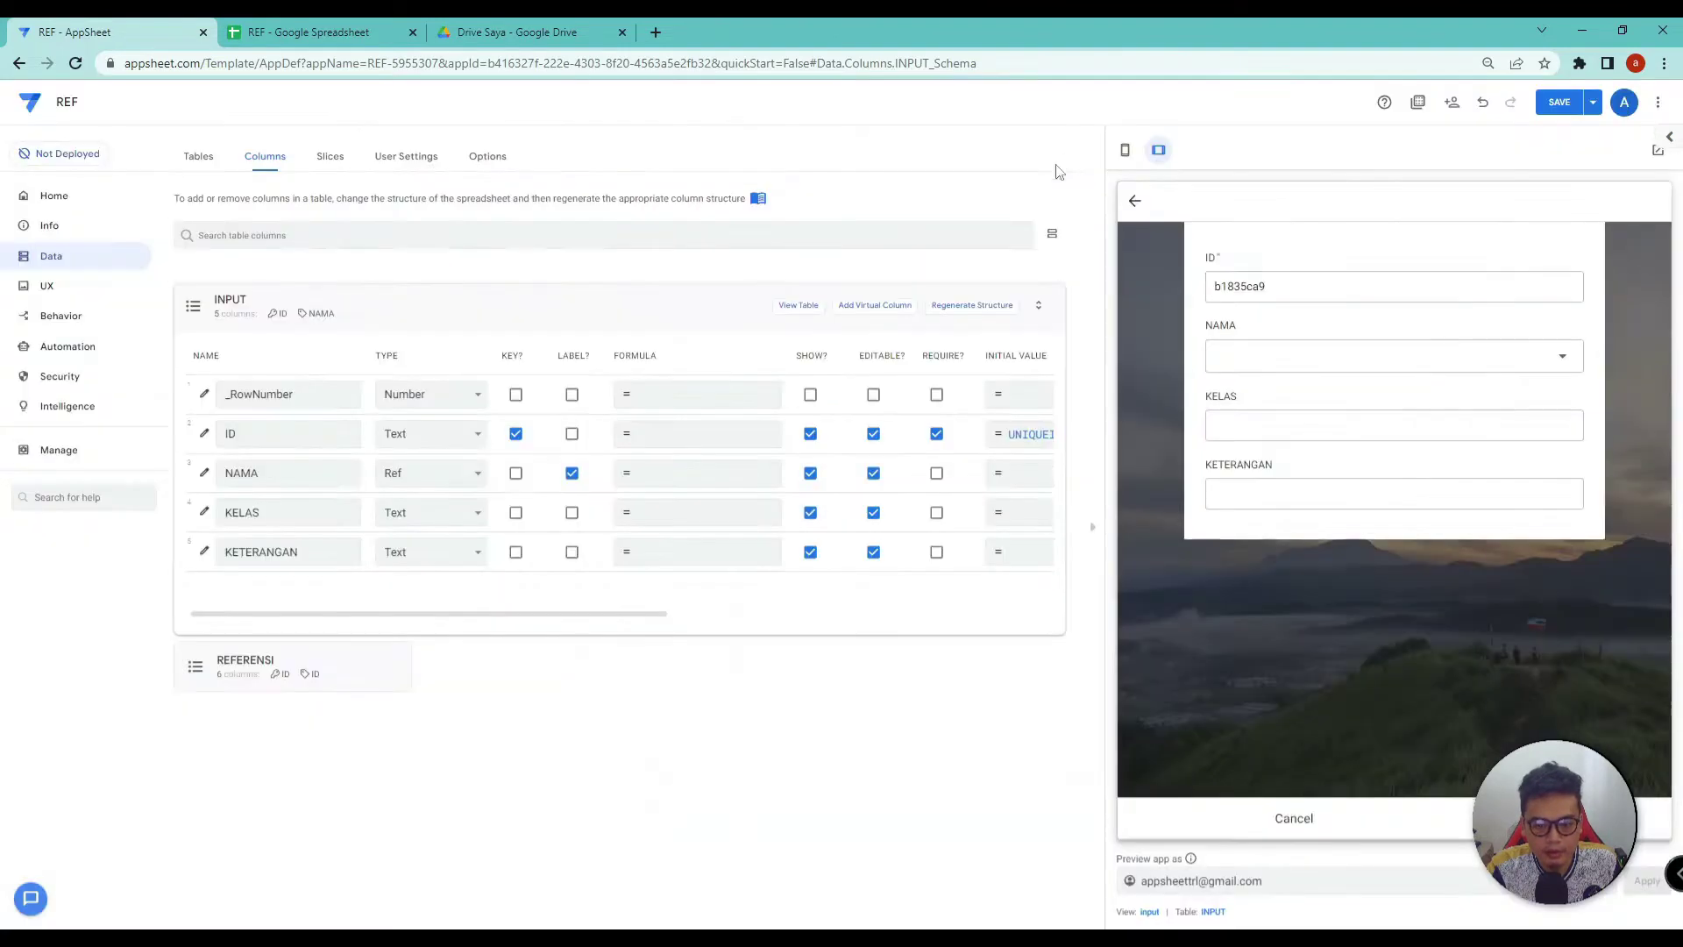
{"action": "left_click", "coordinate": [1558, 109]}
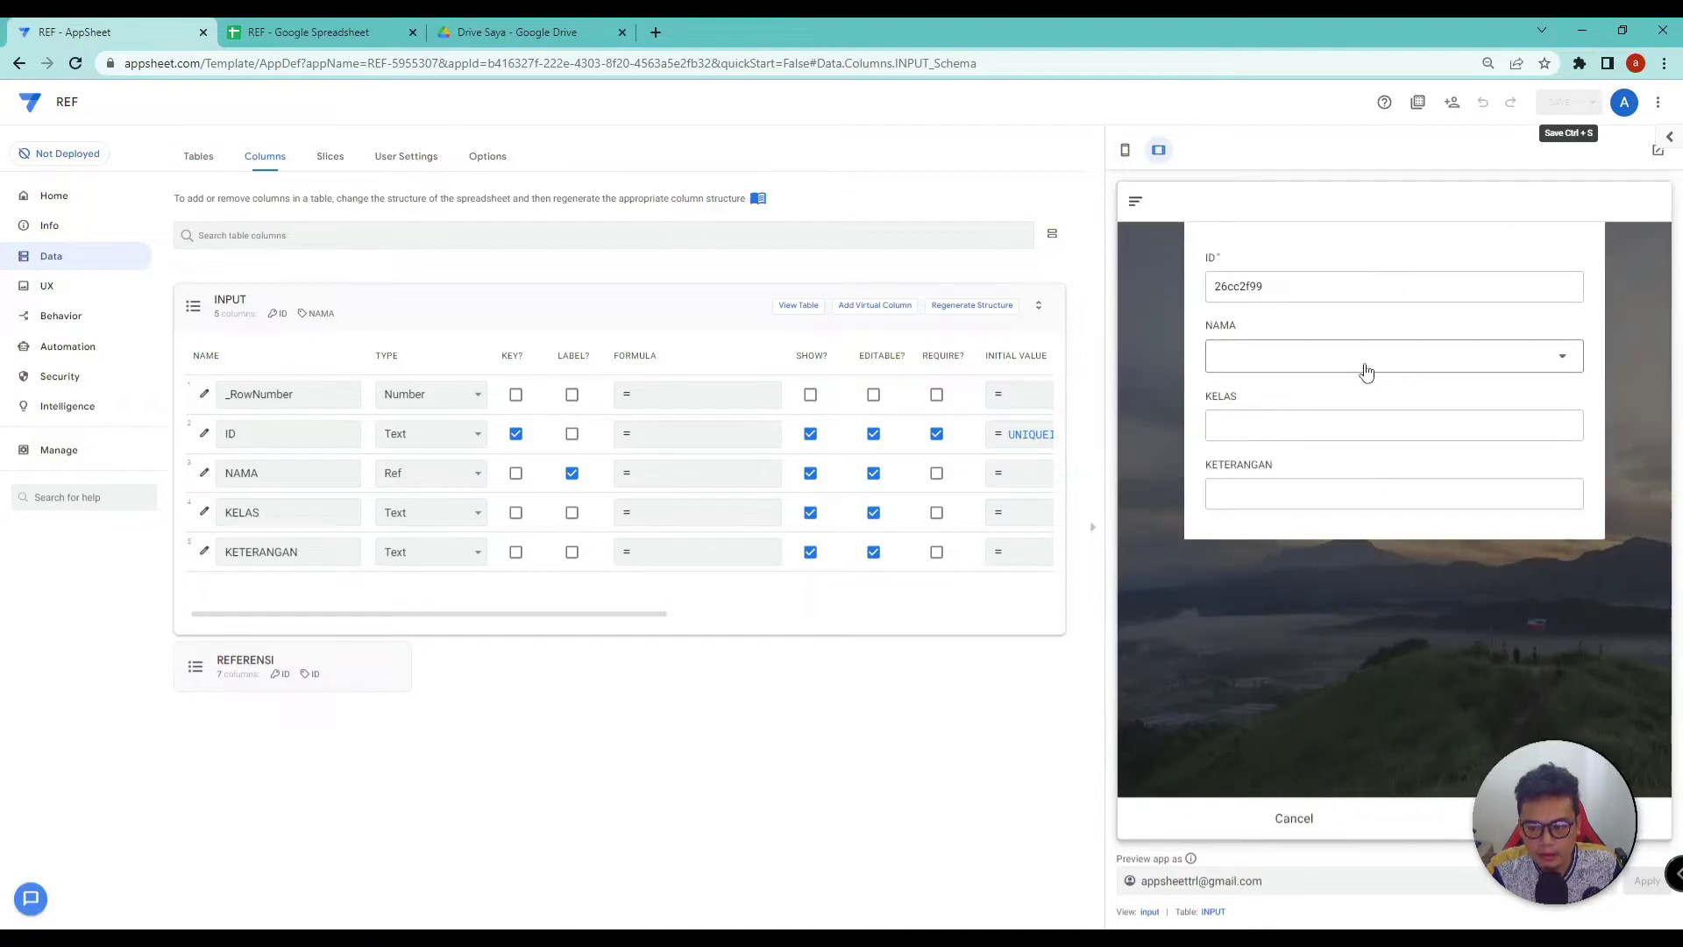
Step: Check the NAMA choices in the form preview and make NAMA RE the key column of REFERENSI instead of ID
{"action": "left_click", "coordinate": [1307, 368]}
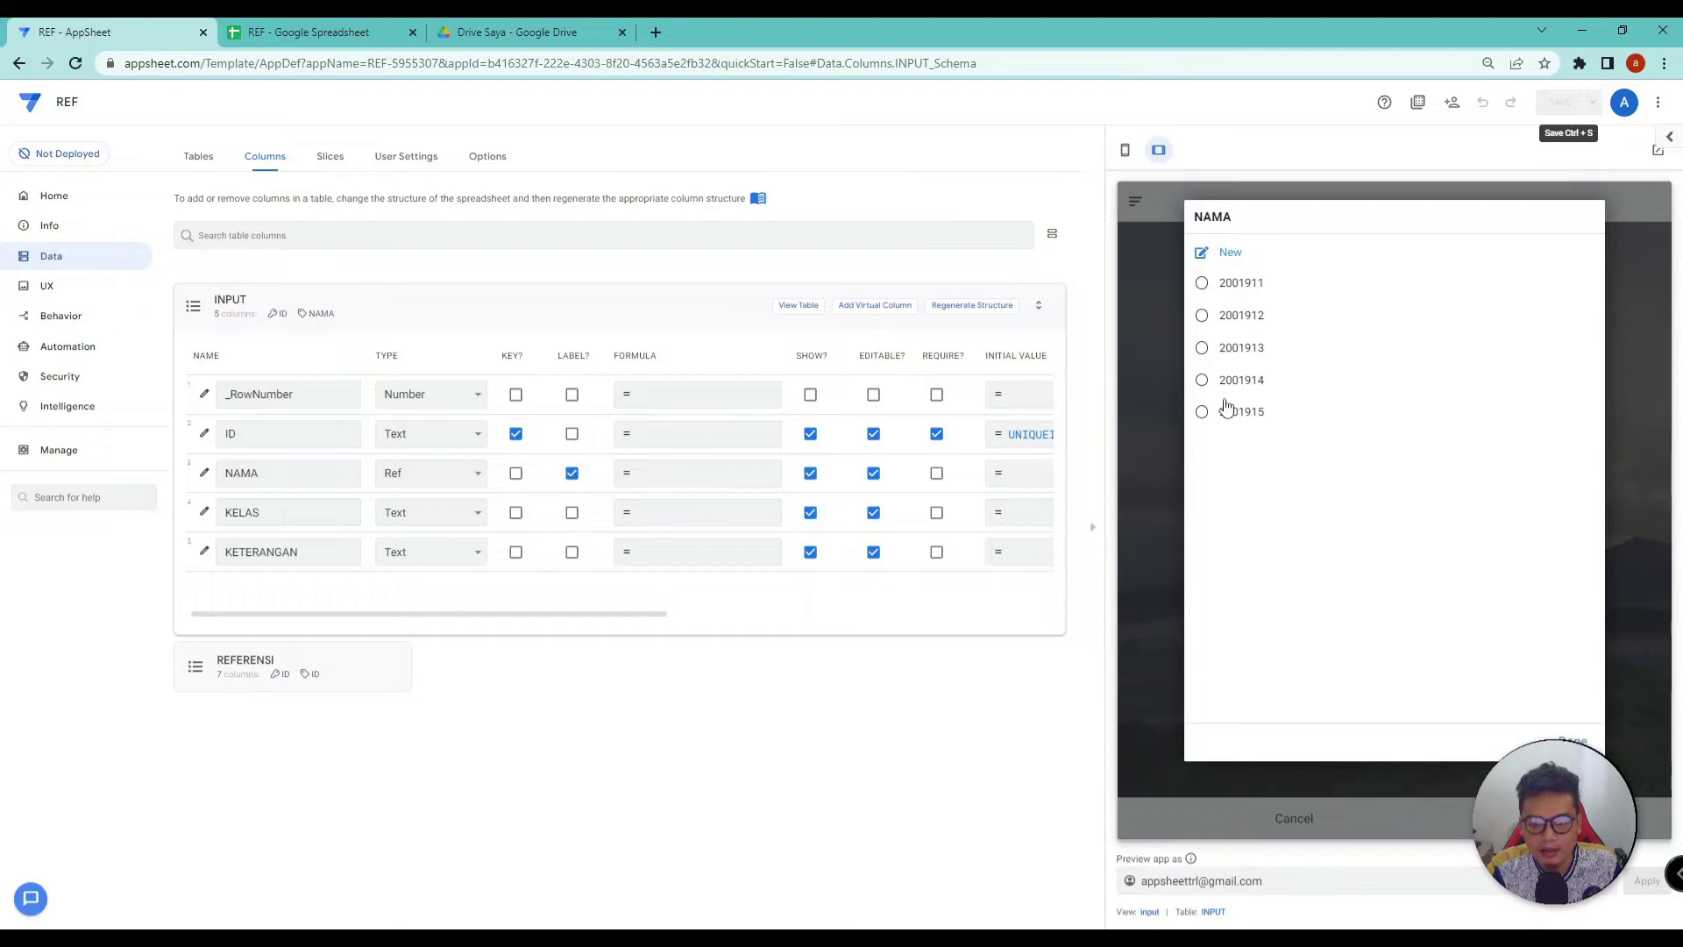
{"action": "left_click", "coordinate": [239, 671]}
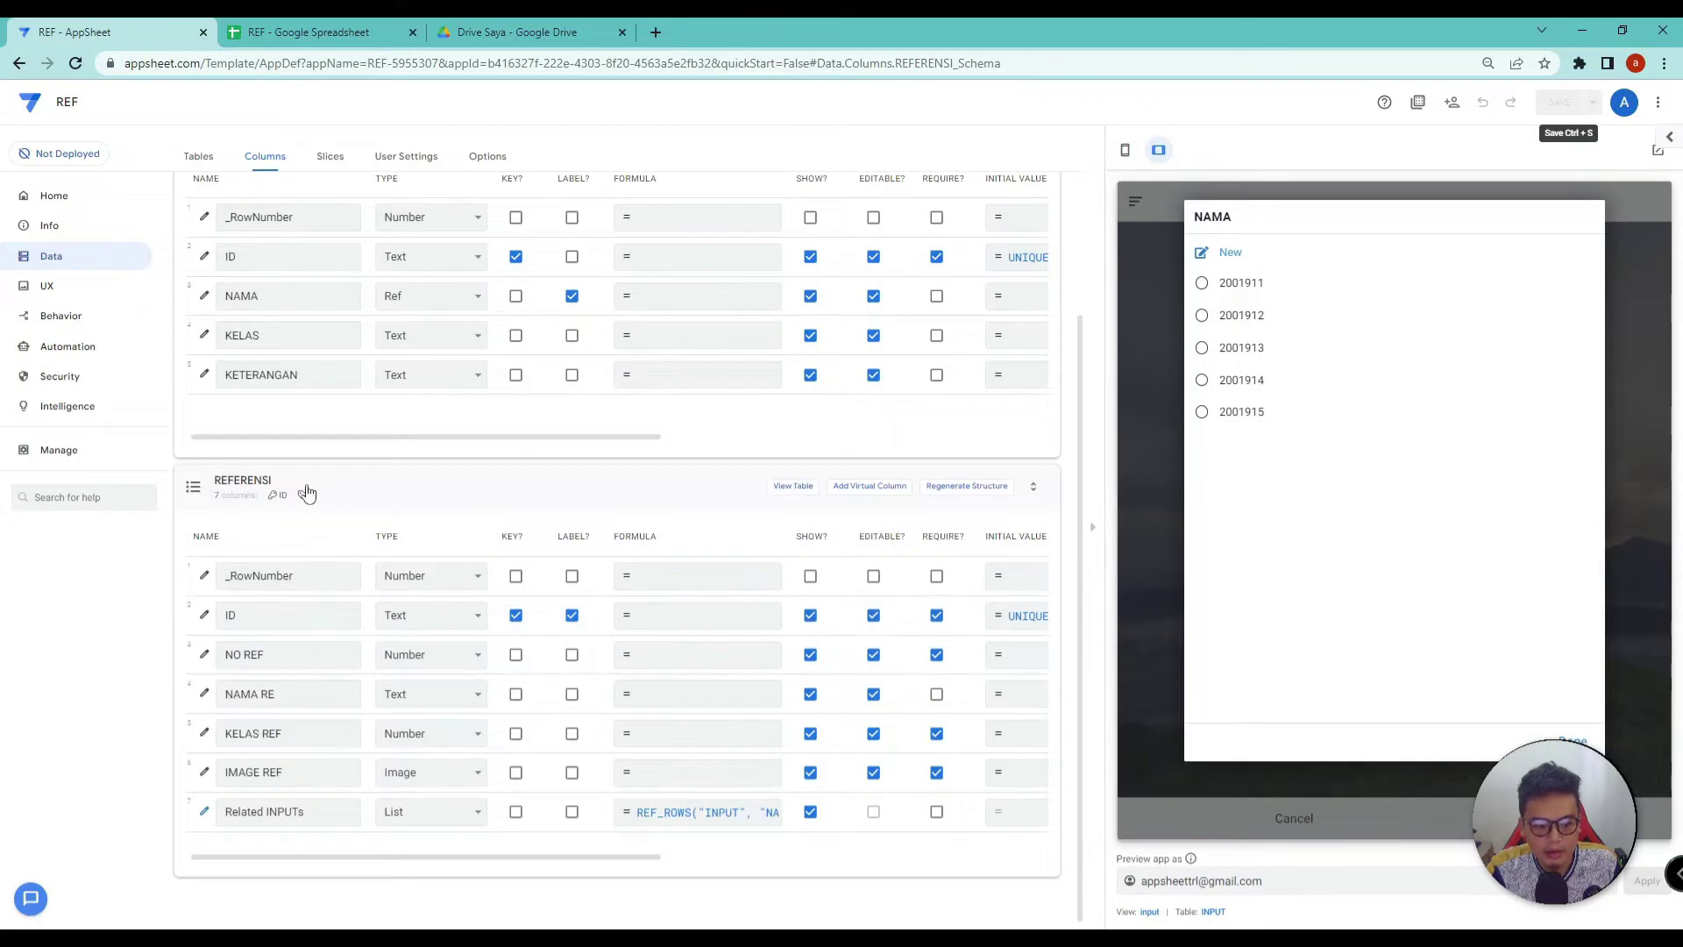
{"action": "left_click", "coordinate": [515, 693]}
{"action": "left_click", "coordinate": [515, 615]}
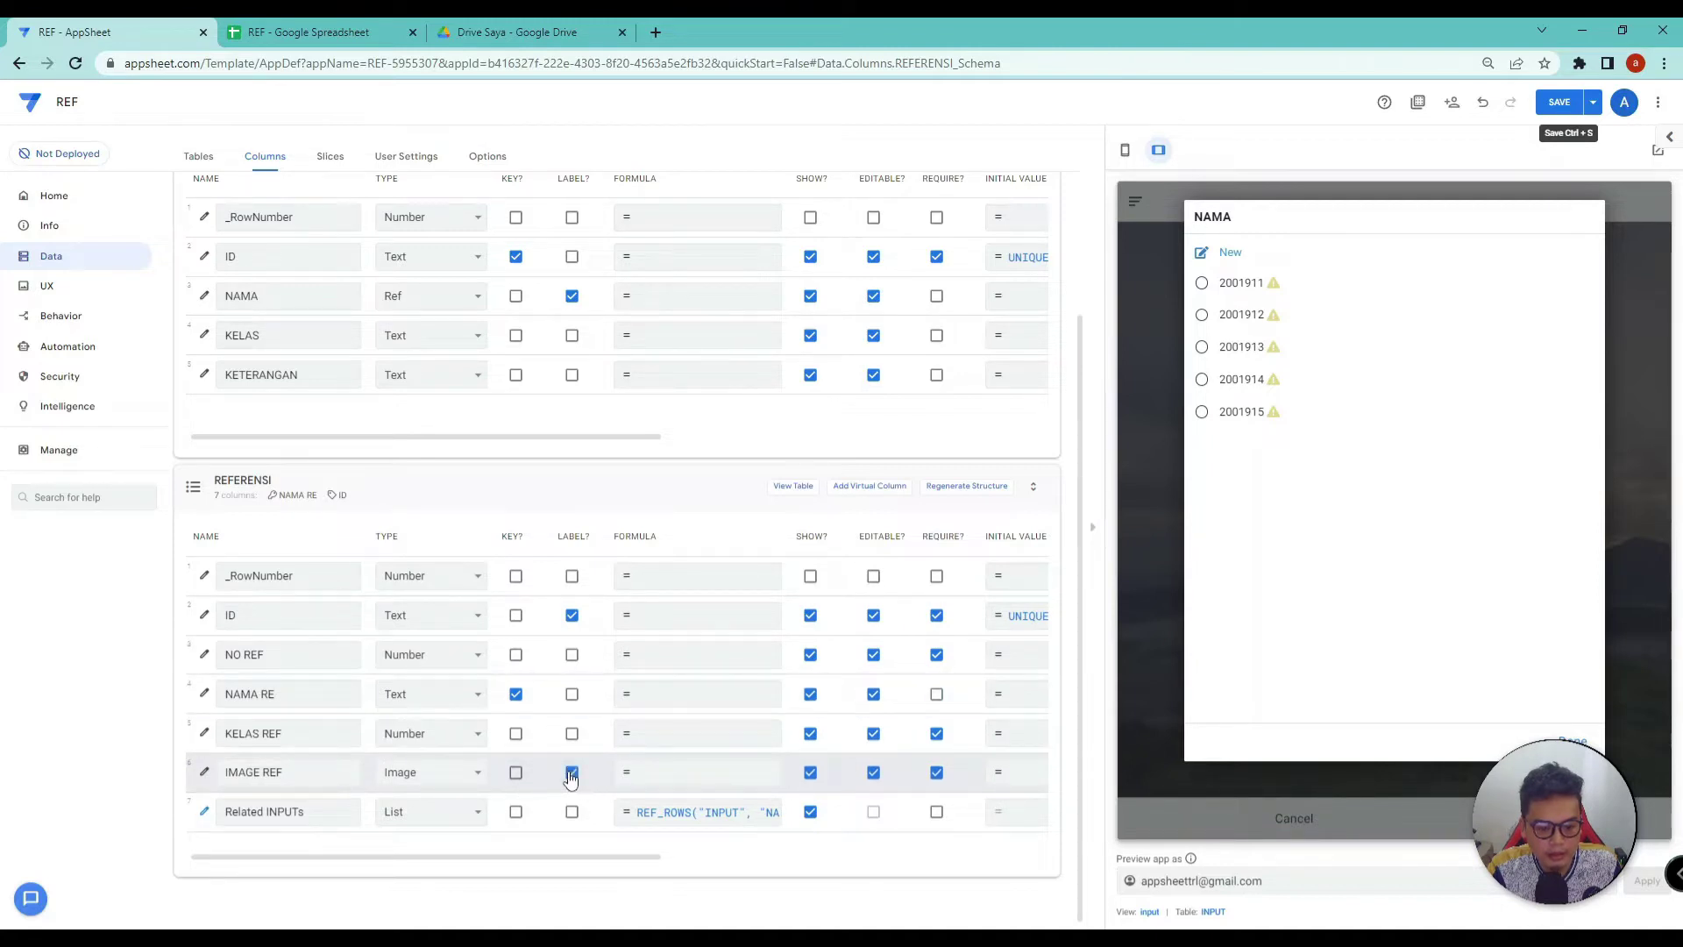
Step: Replace ID as the REFERENSI label with NAMA RE alongside IMAGE REF, and check the NAMA choices in the preview
{"action": "left_click", "coordinate": [572, 616]}
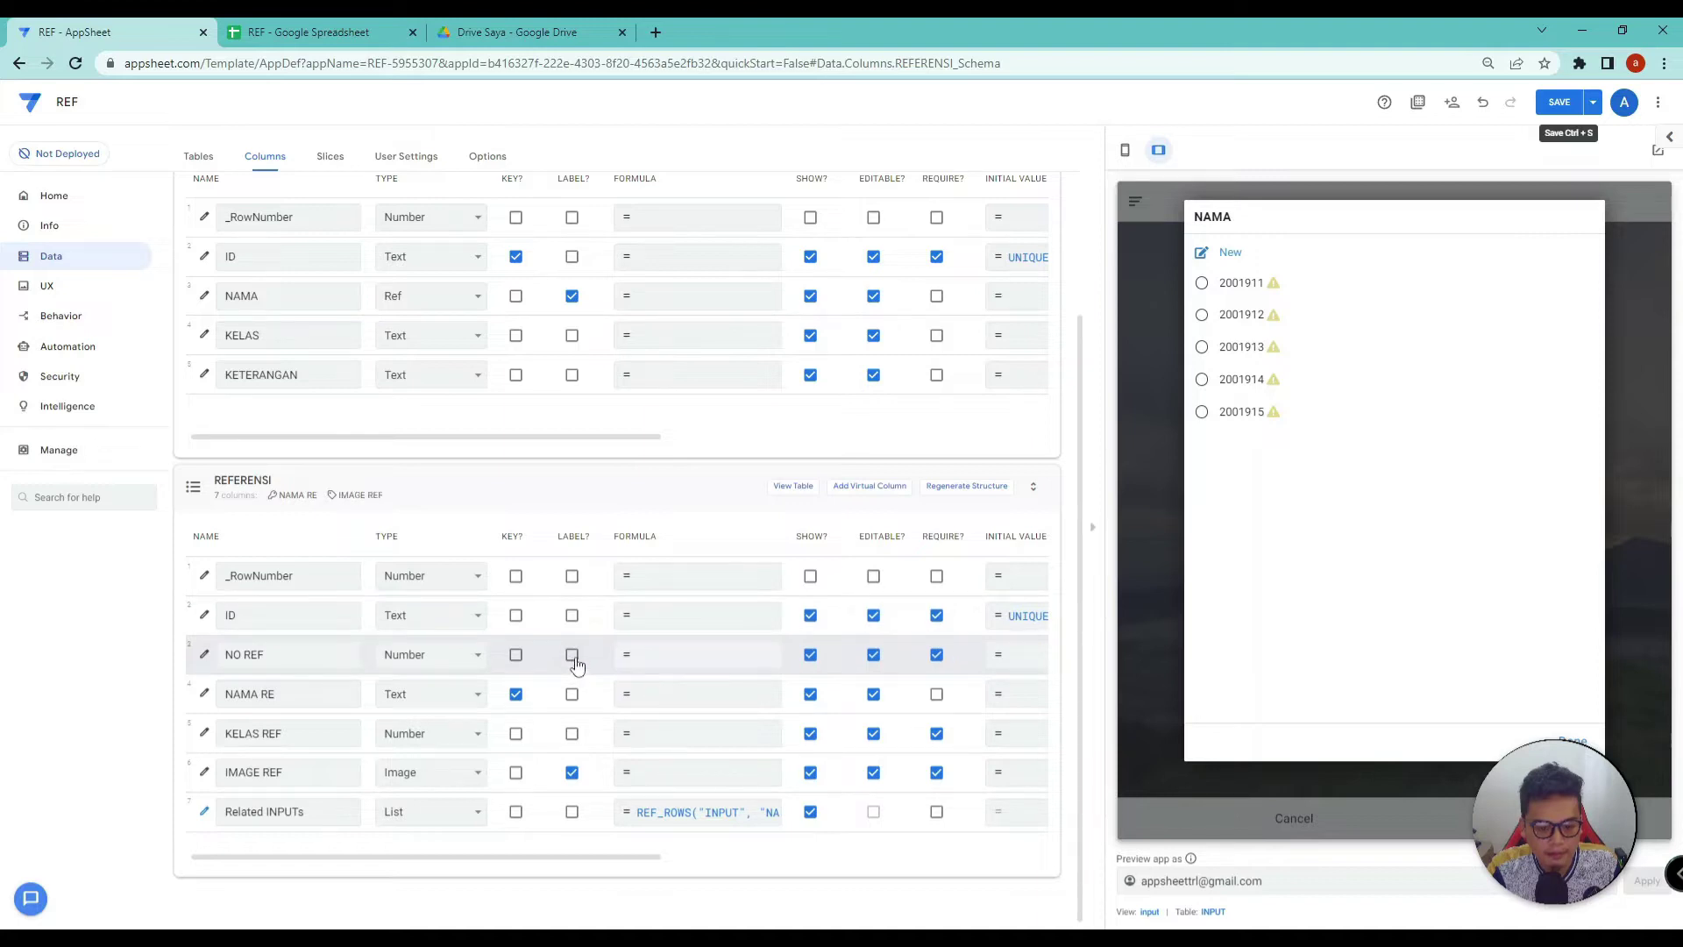
{"action": "left_click", "coordinate": [1544, 383]}
{"action": "left_click", "coordinate": [1294, 360]}
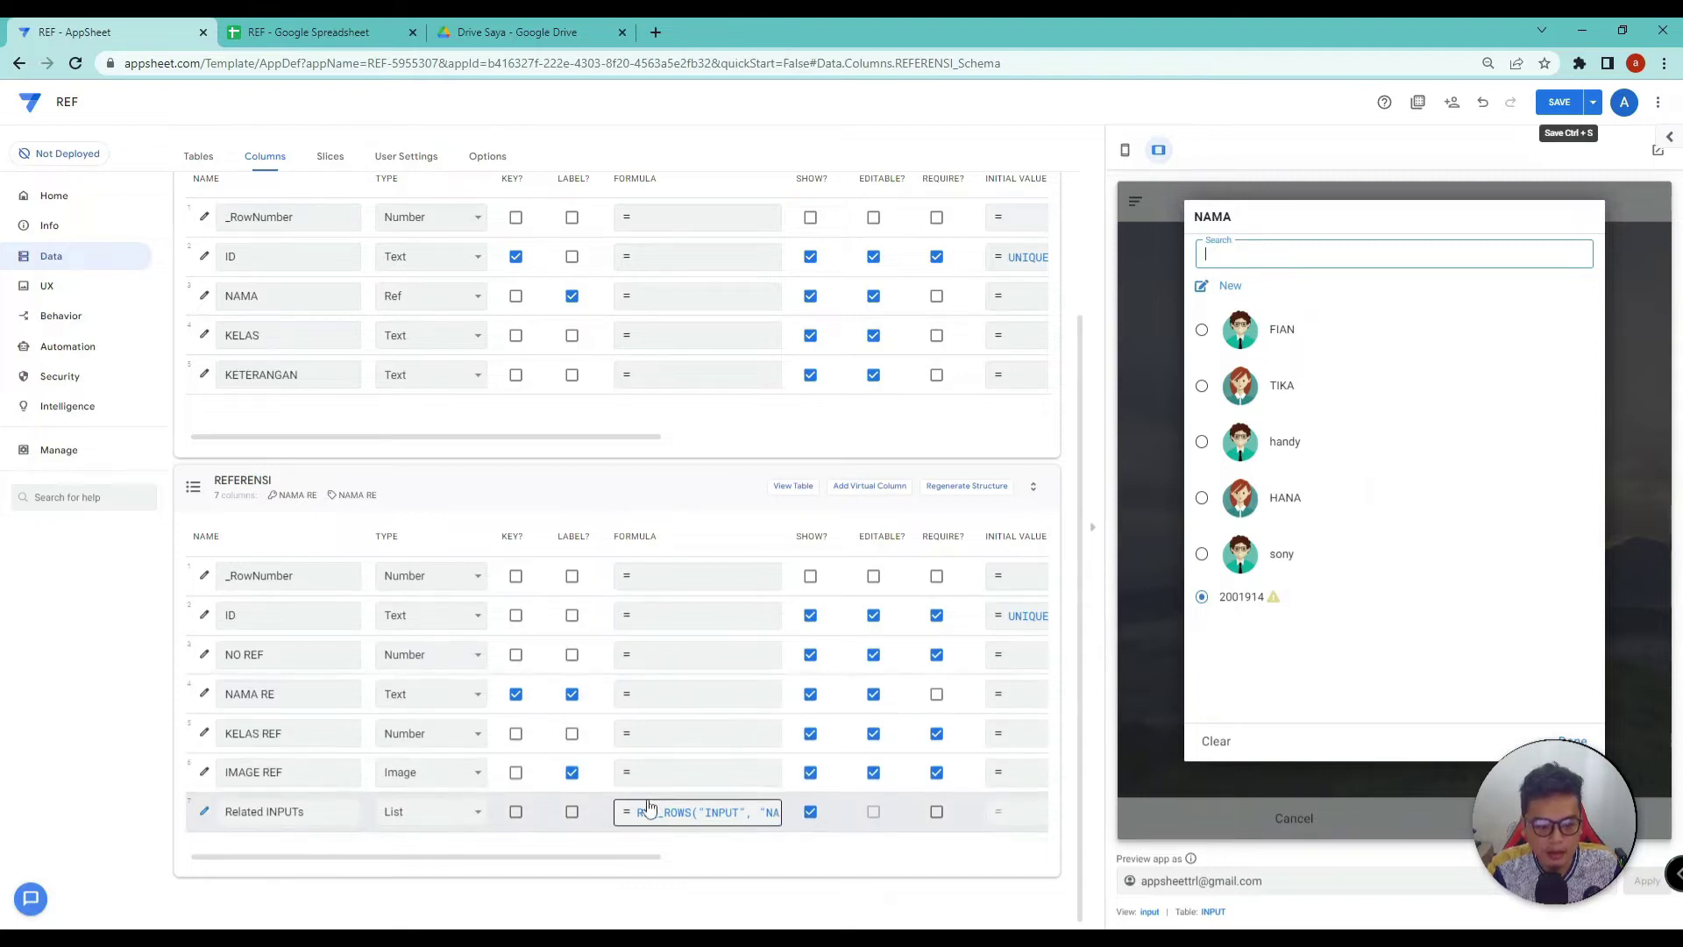
Step: Compare the NAMA choices without and with IMAGE REF as a label, keep that label enabled, and save the app
{"action": "left_click", "coordinate": [573, 772]}
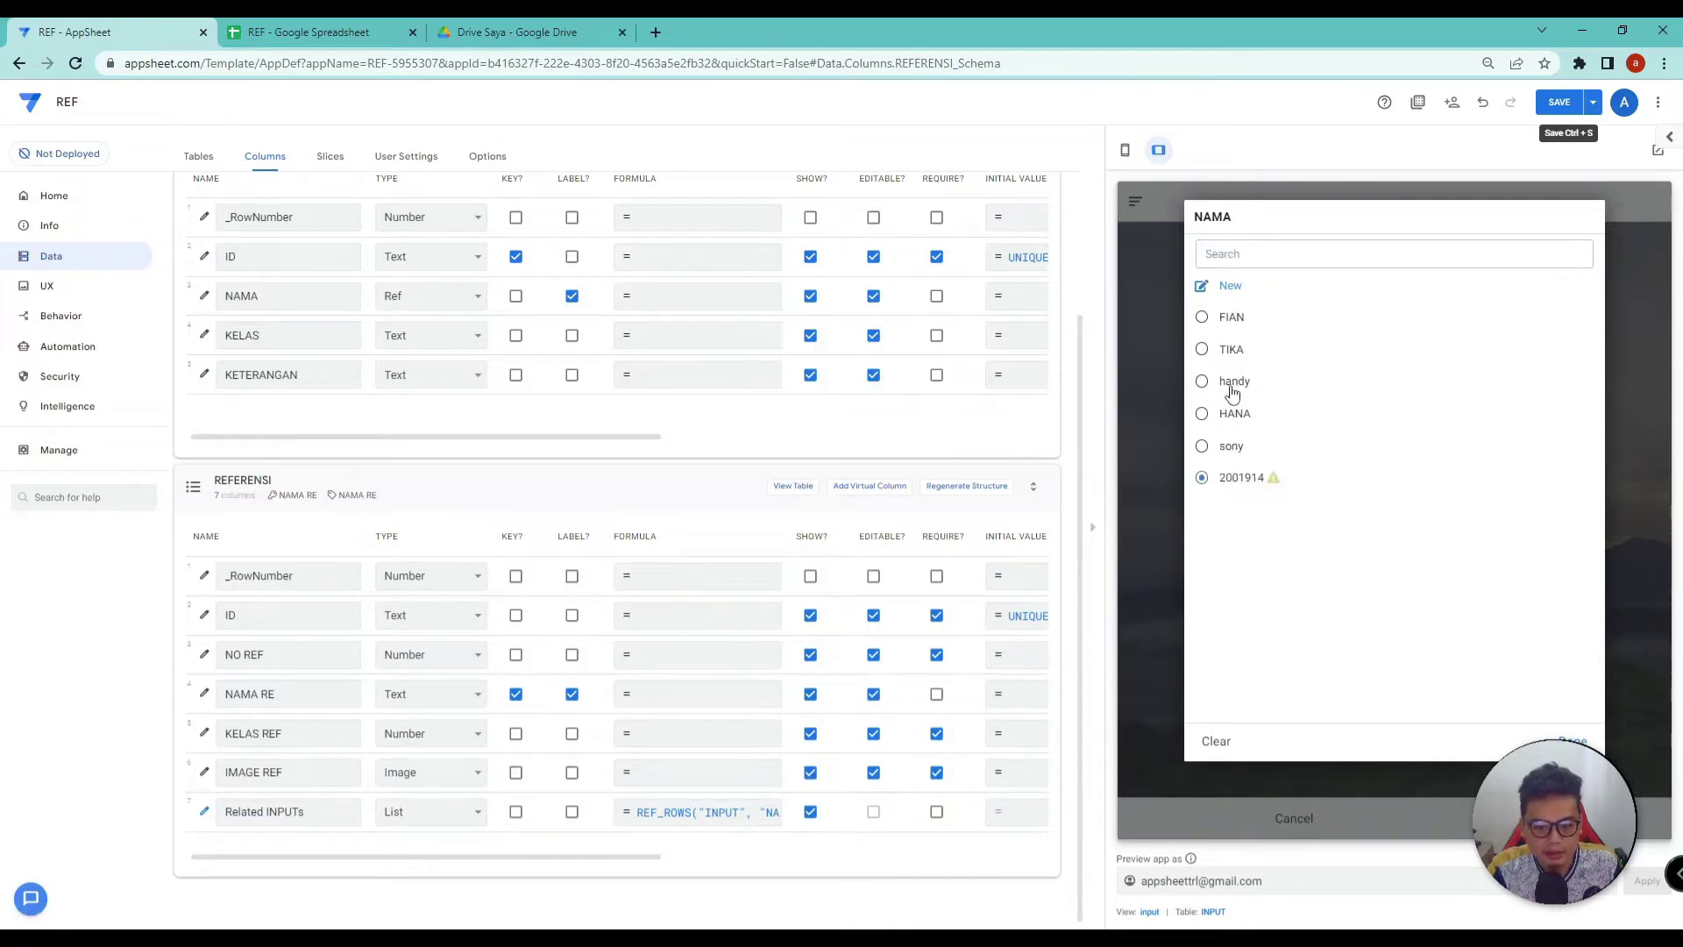
{"action": "left_click", "coordinate": [571, 772]}
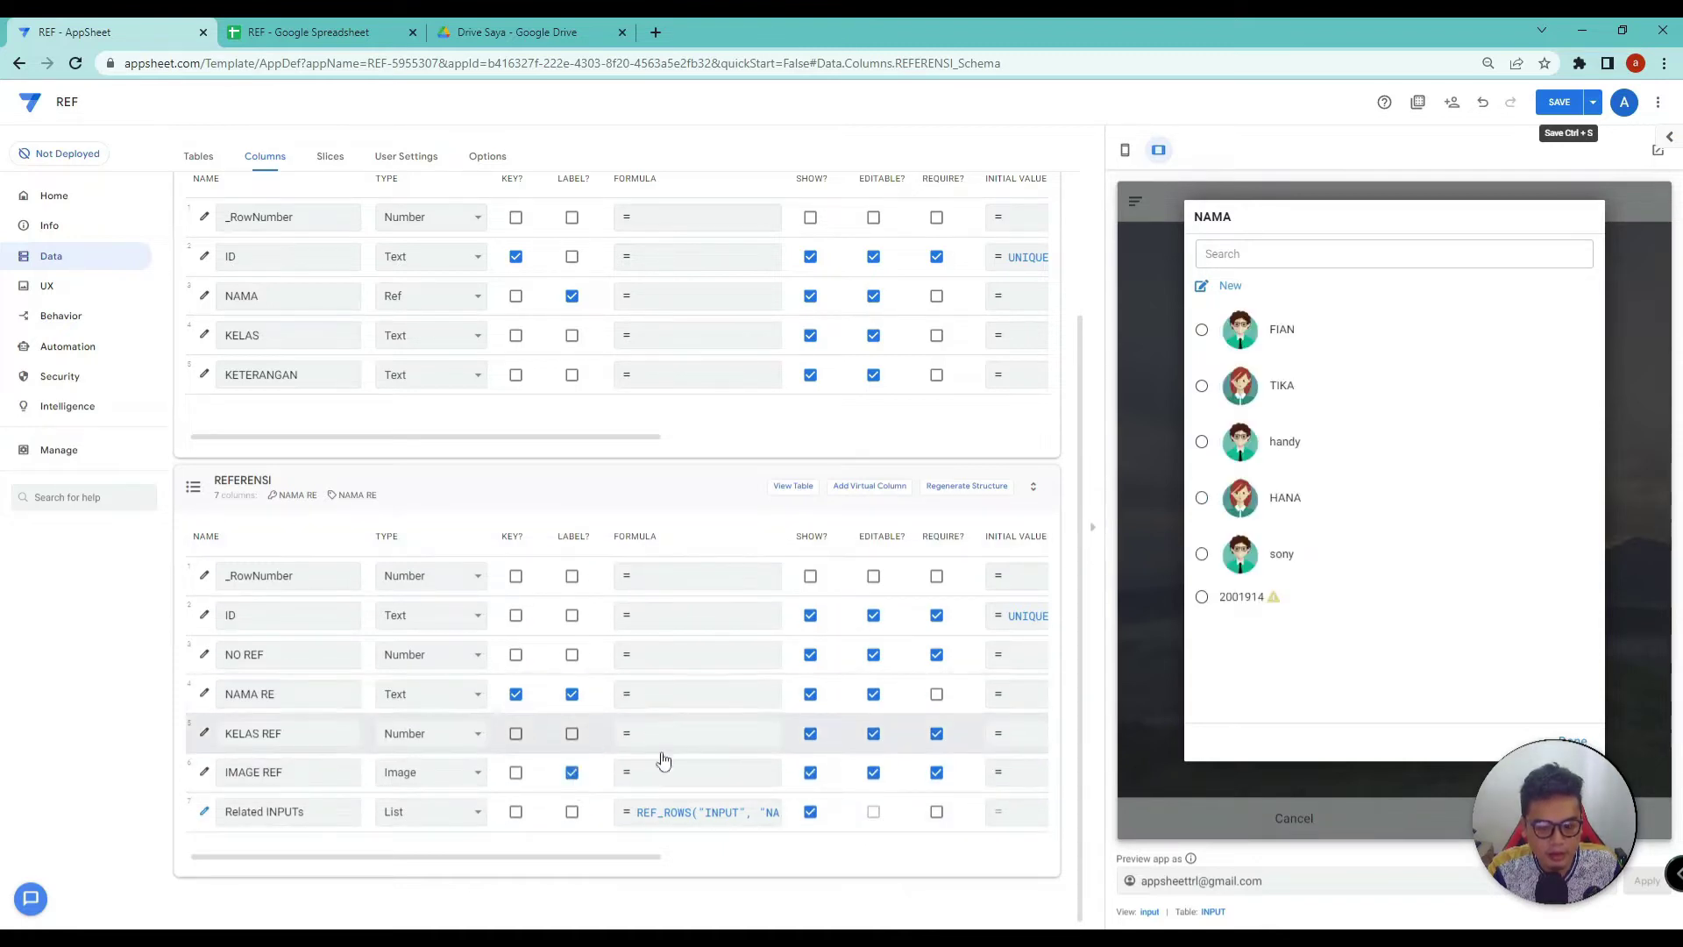
{"action": "left_click", "coordinate": [1559, 102]}
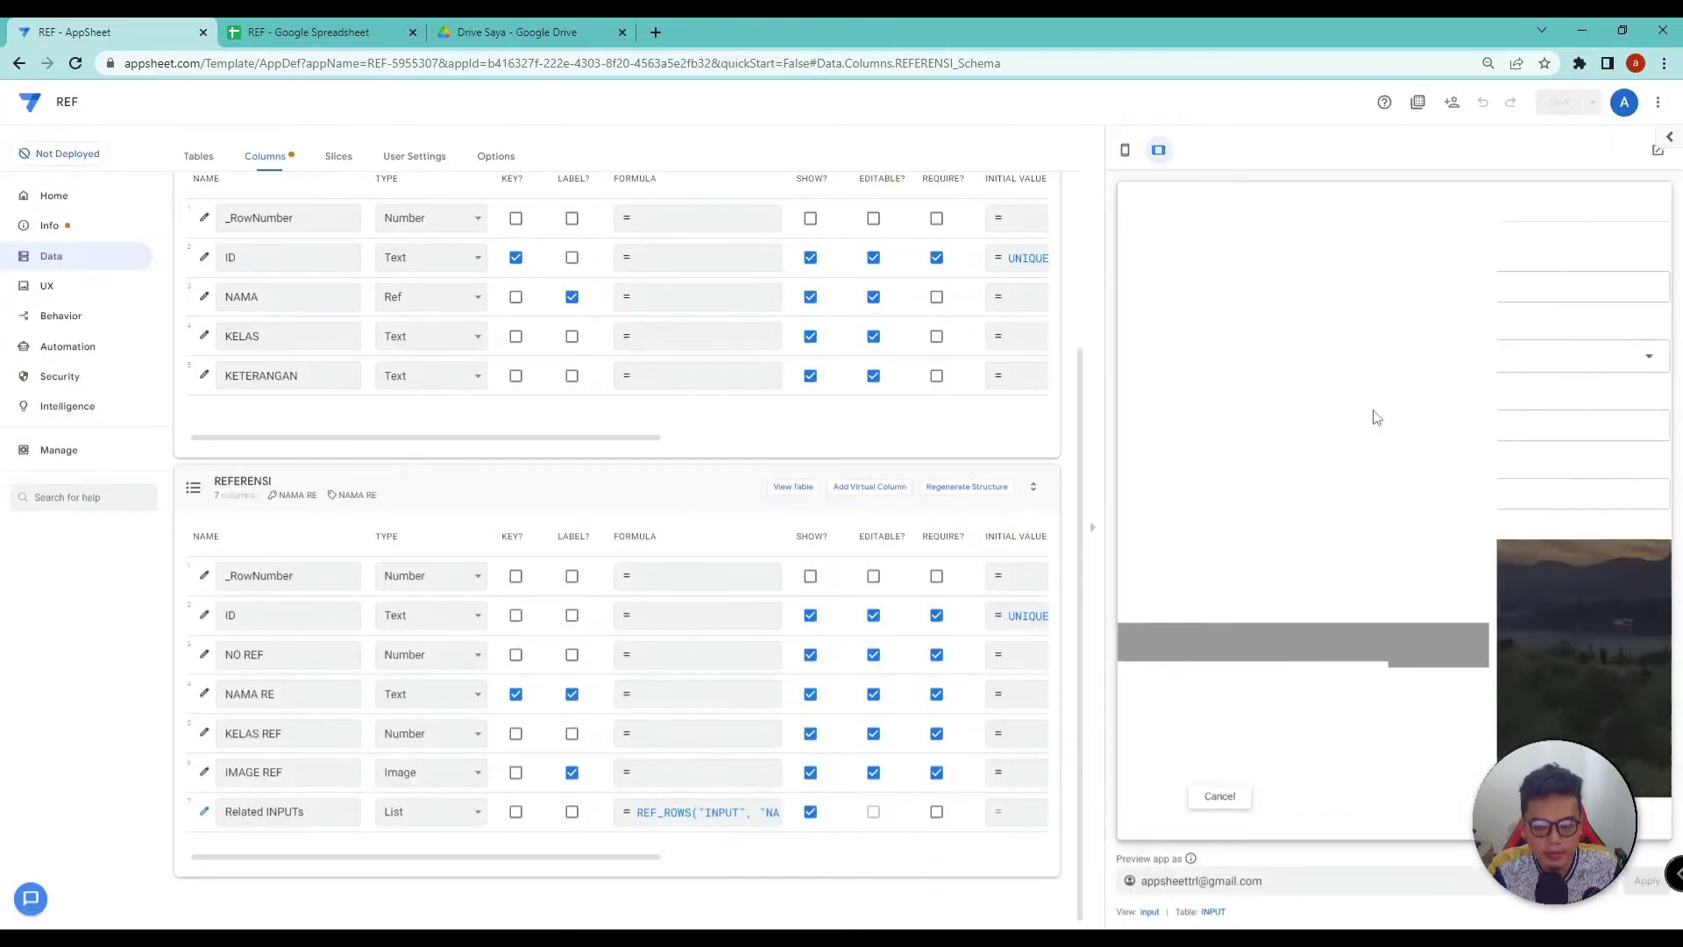
Step: Review the NAMA choices in the form preview of the saved app and the REFERENSI column settings again
{"action": "left_click", "coordinate": [1392, 354]}
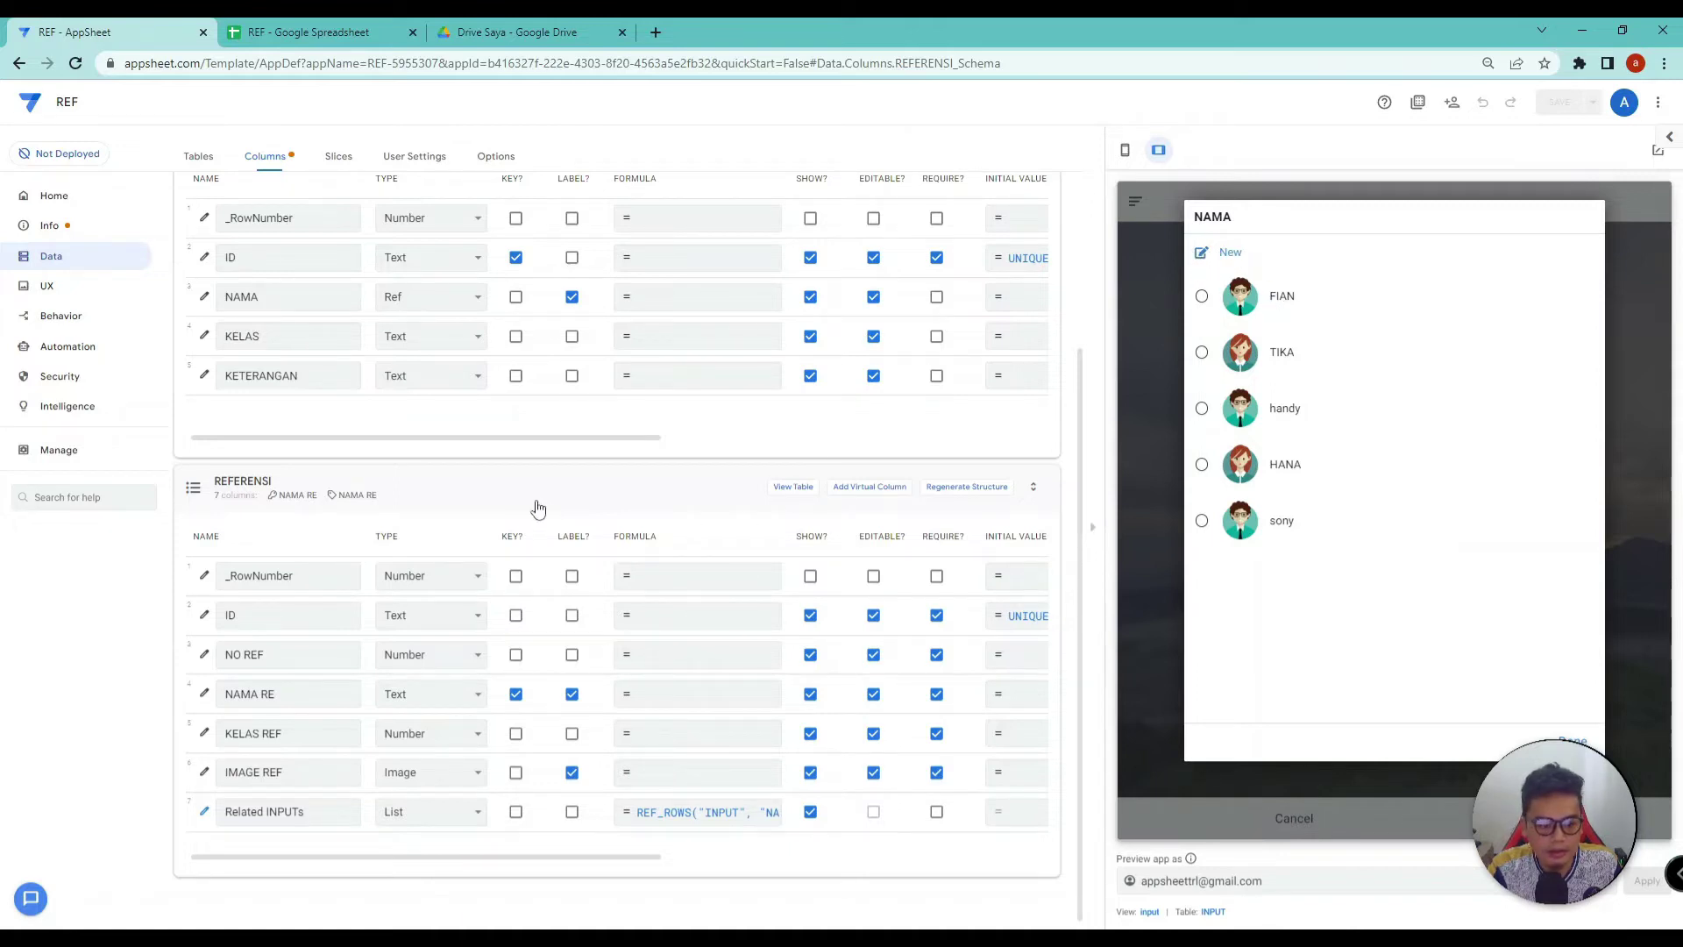
{"action": "left_click", "coordinate": [582, 493]}
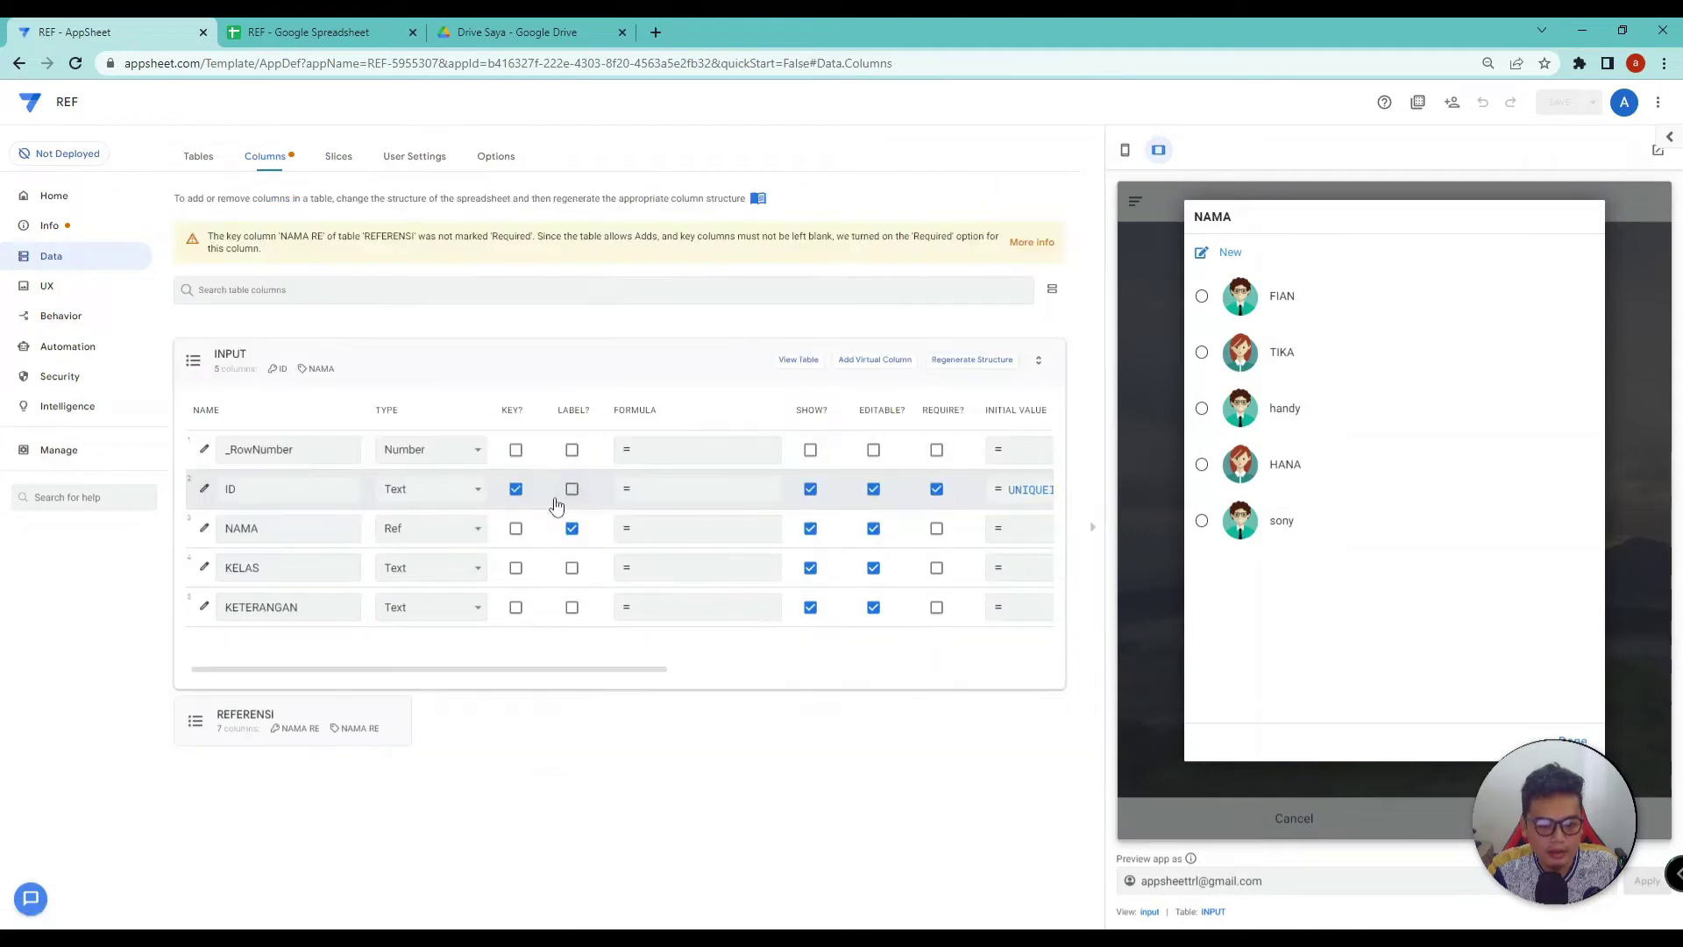
{"action": "left_click", "coordinate": [356, 720]}
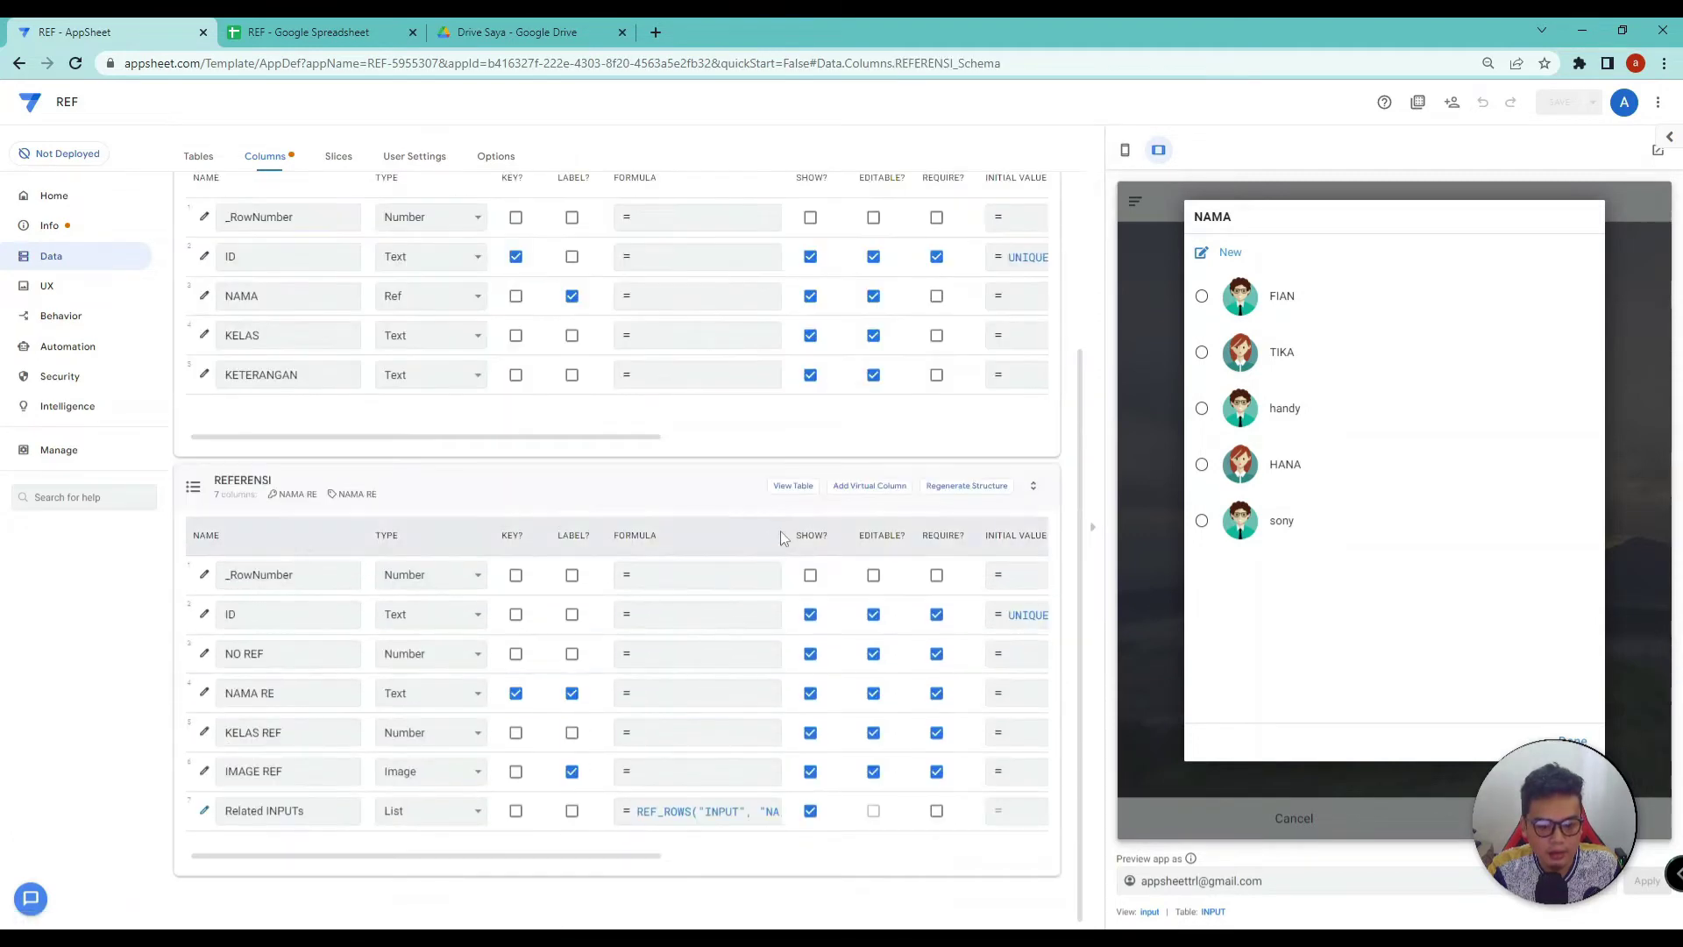
Step: Check the NAMA choices with the REFERENSI table set to read-only, and allow only updates and adds on that table
{"action": "left_click", "coordinate": [795, 483]}
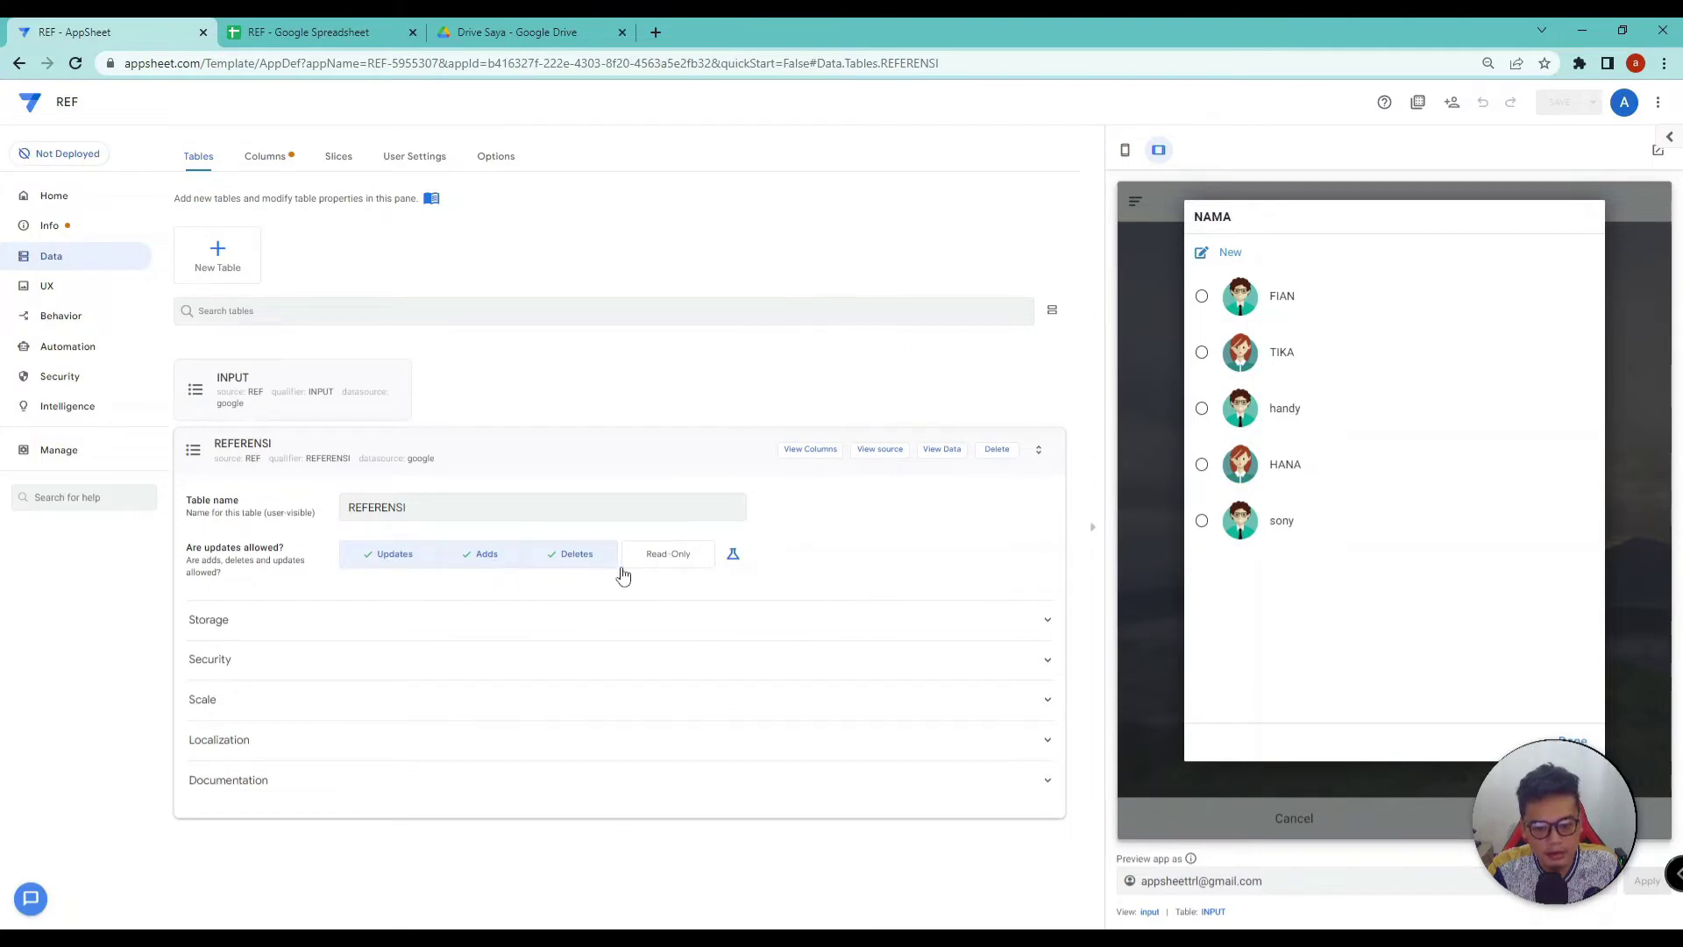
{"action": "left_click", "coordinate": [681, 569]}
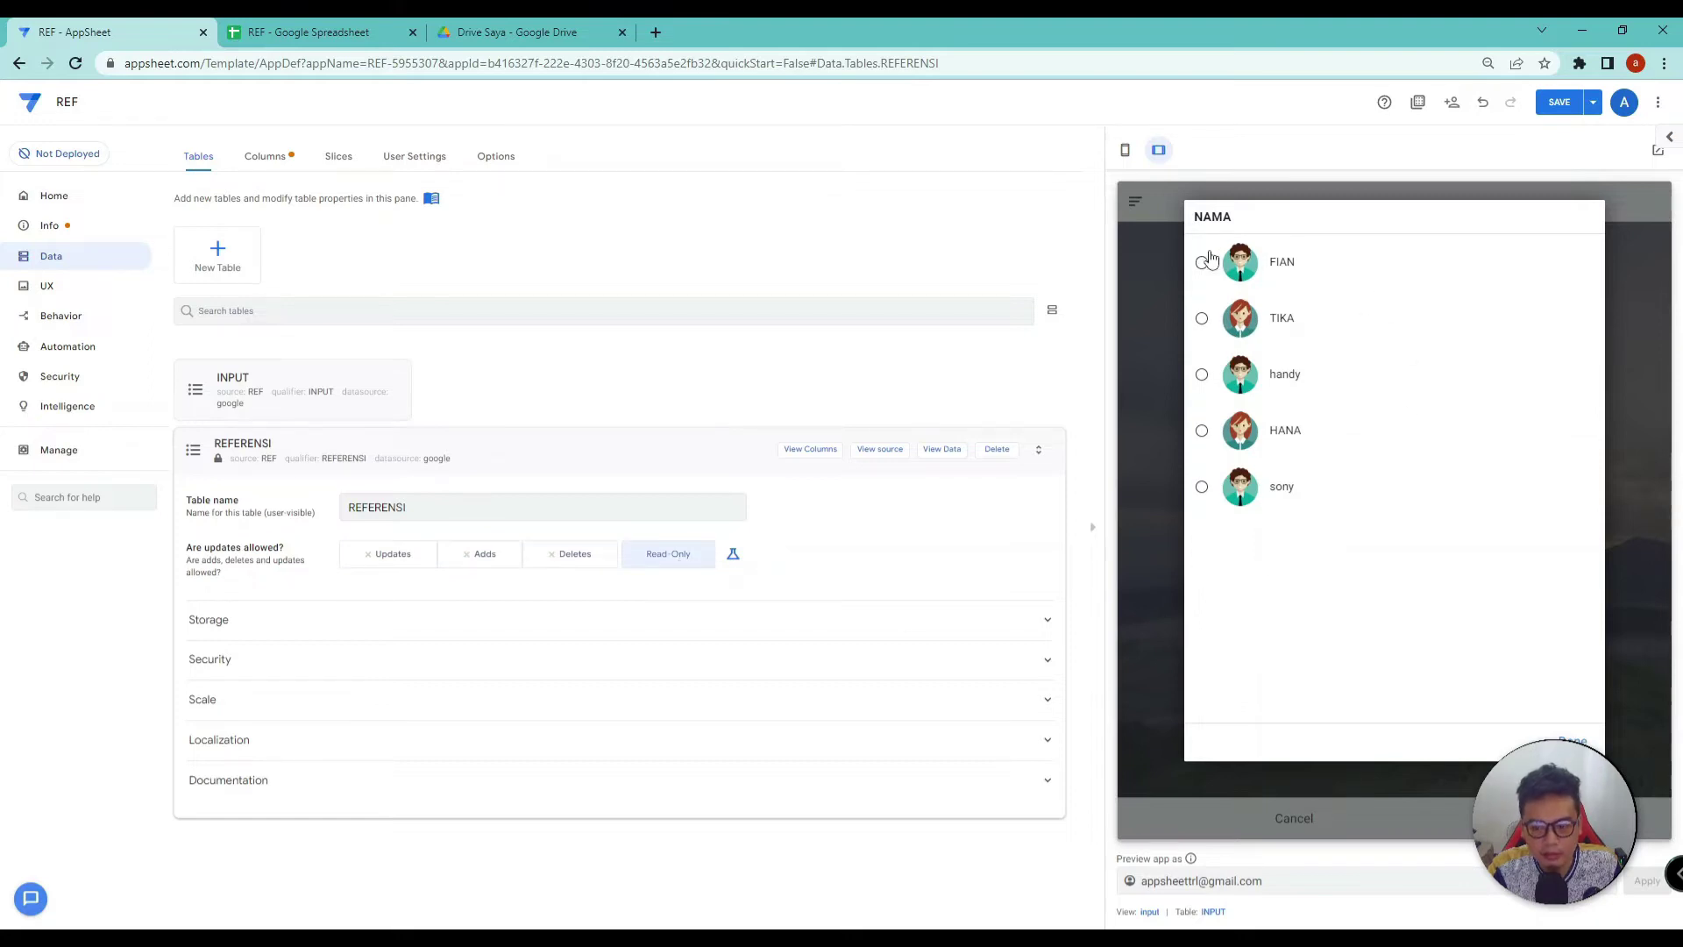
{"action": "left_click", "coordinate": [399, 553]}
{"action": "left_click", "coordinate": [495, 555]}
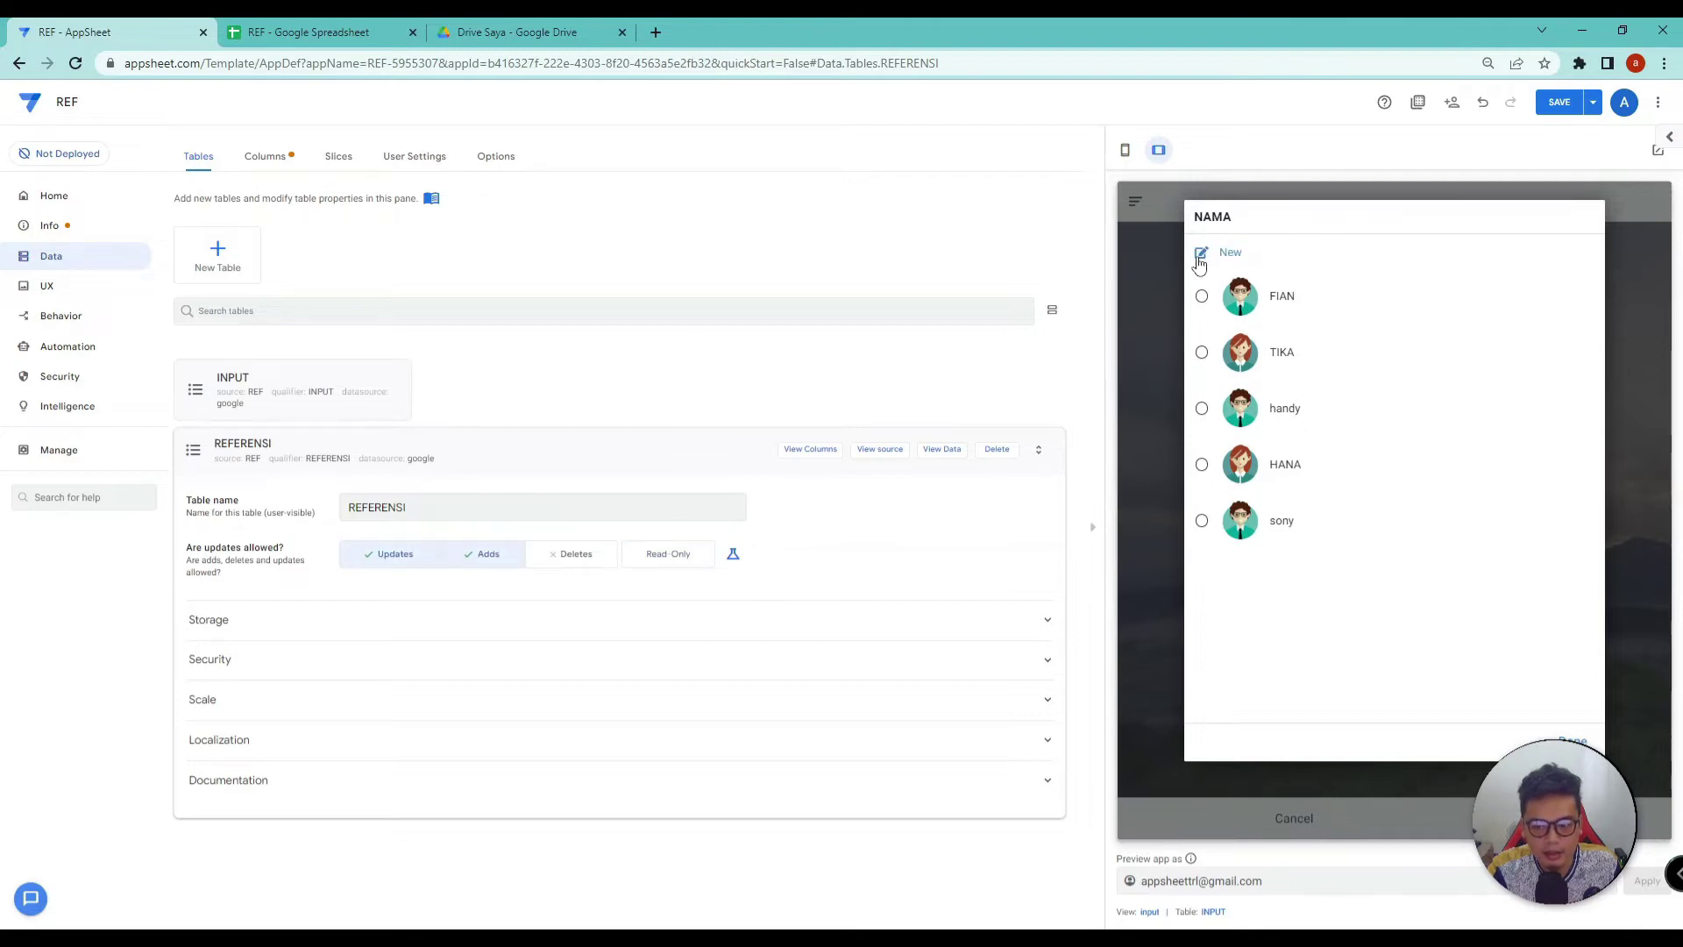
Step: Open the form for a new REFERENSI entry from the NAMA choices in the preview, and save the app
{"action": "left_click", "coordinate": [1201, 256]}
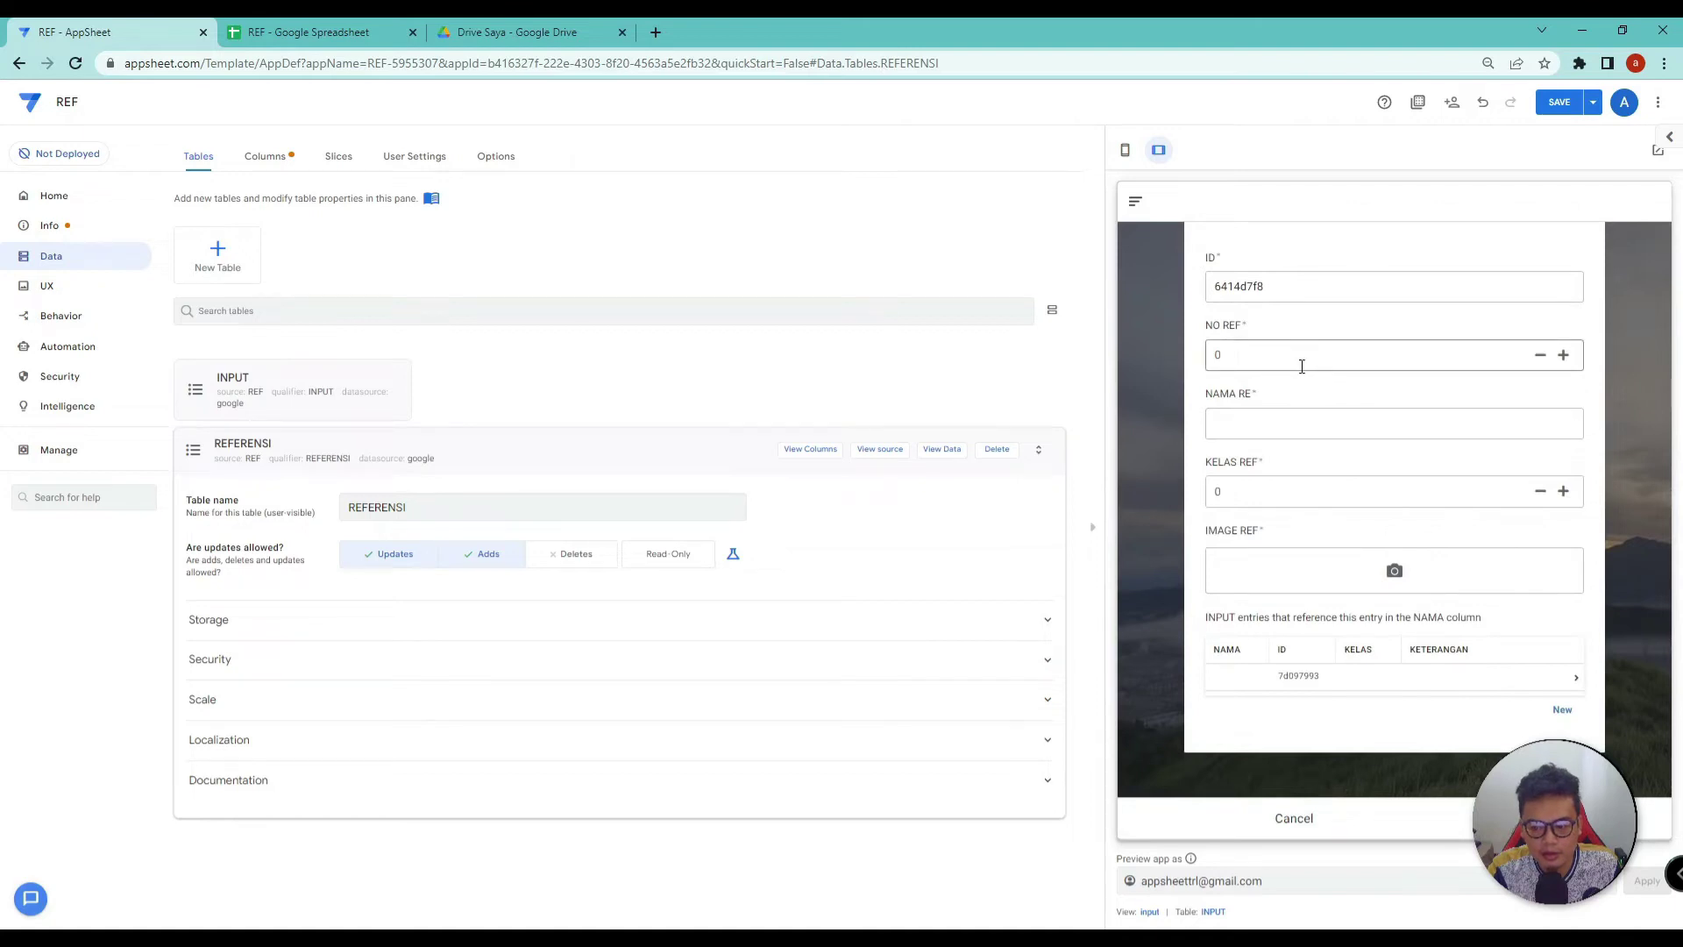
{"action": "left_click", "coordinate": [1310, 421]}
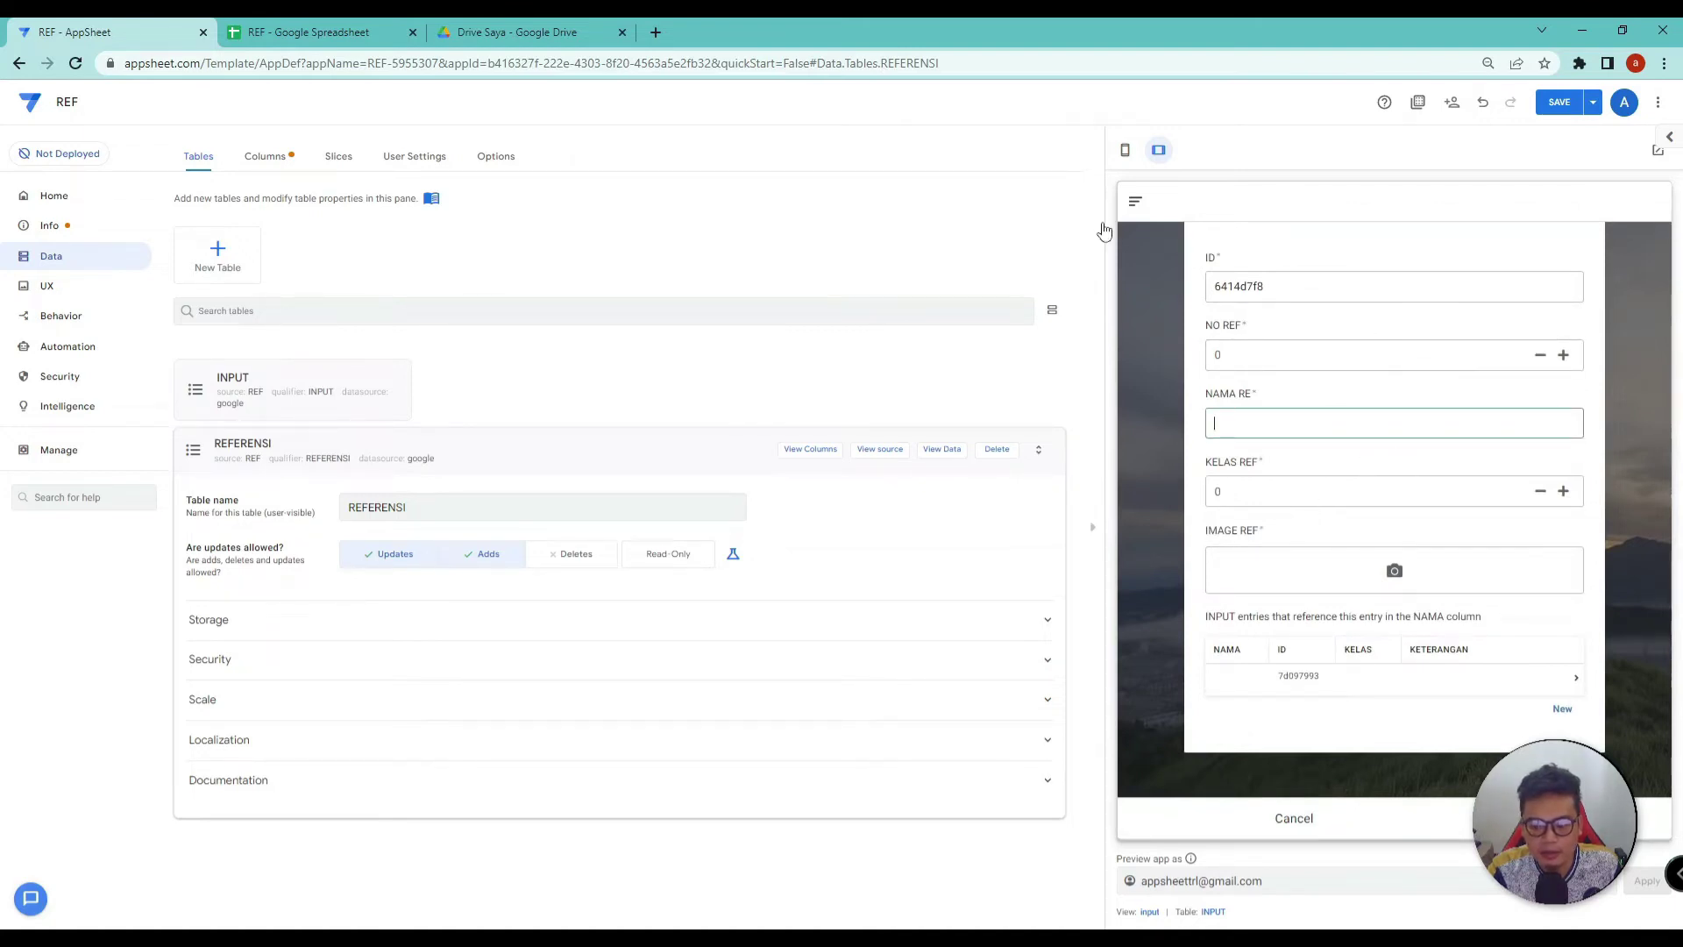
{"action": "left_click", "coordinate": [1559, 102]}
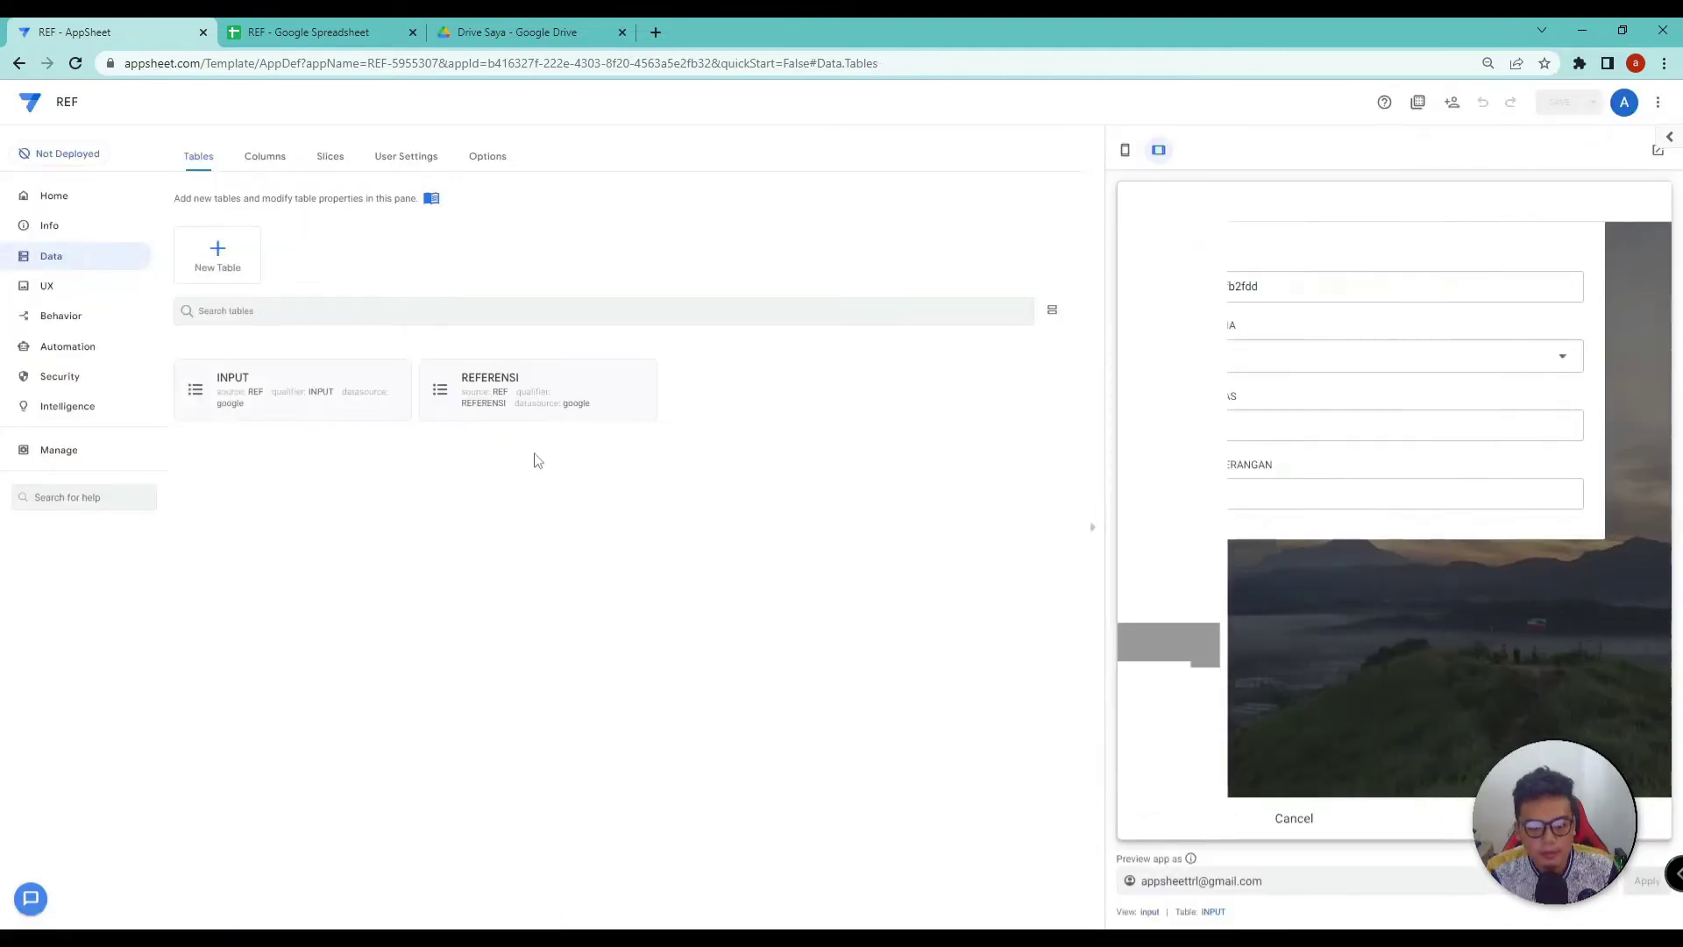
Step: Review the REFERENSI and INPUT table settings, and submit a form entry with the first student as NAMA
{"action": "left_click", "coordinate": [557, 383]}
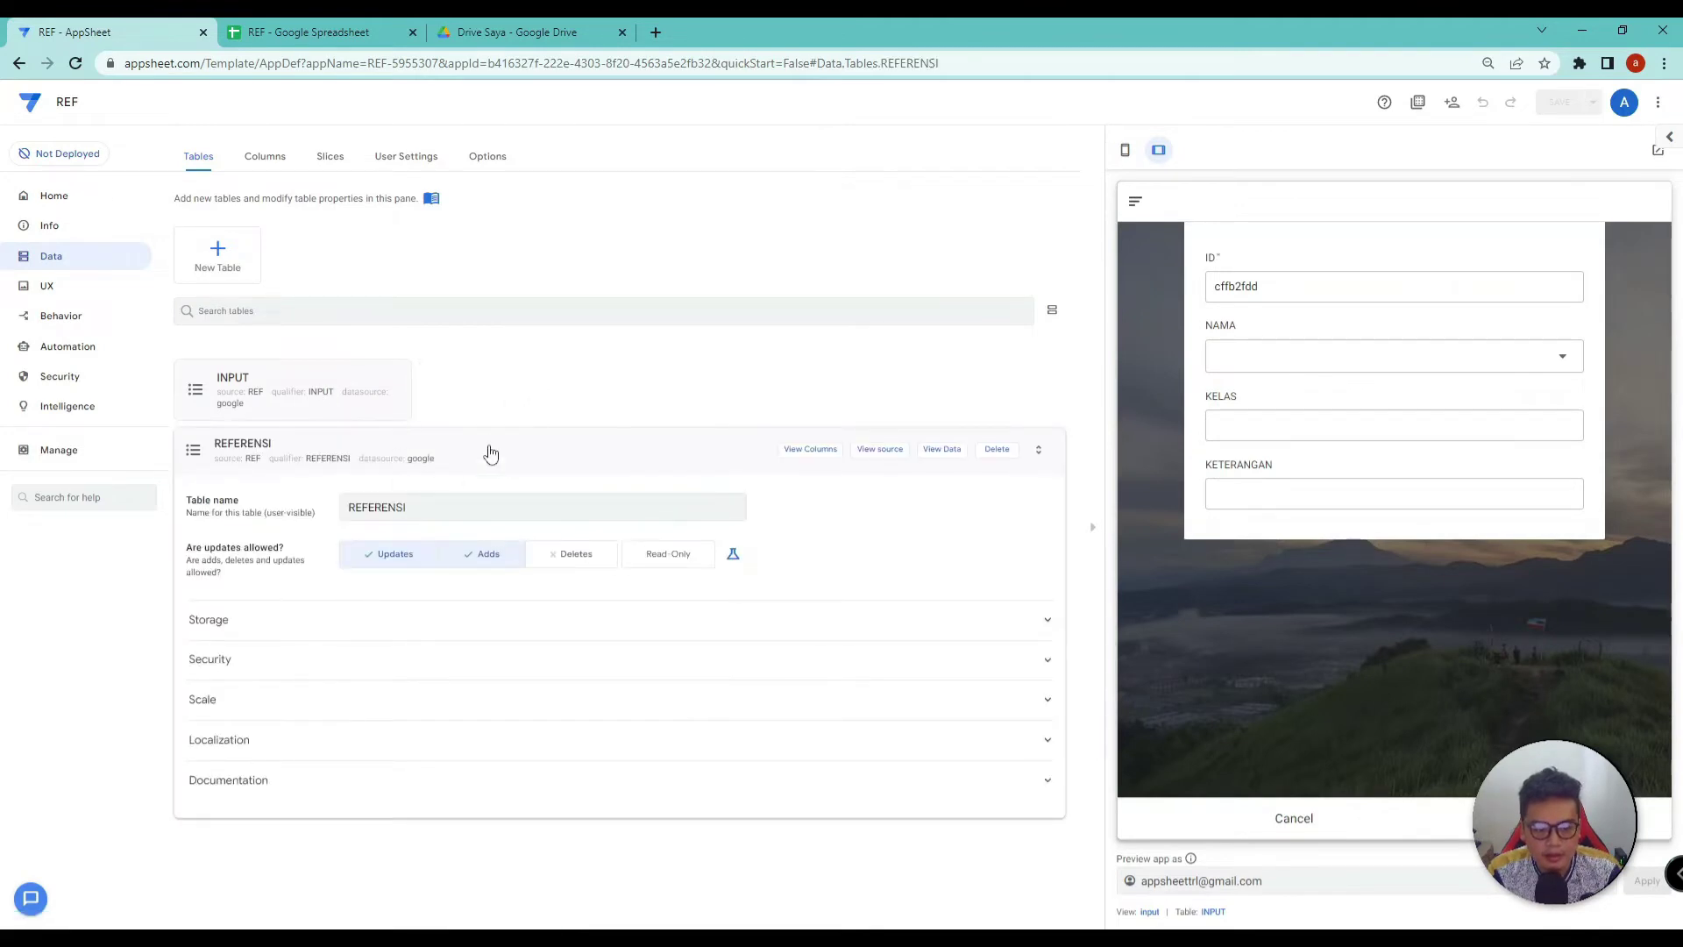
{"action": "left_click", "coordinate": [365, 379]}
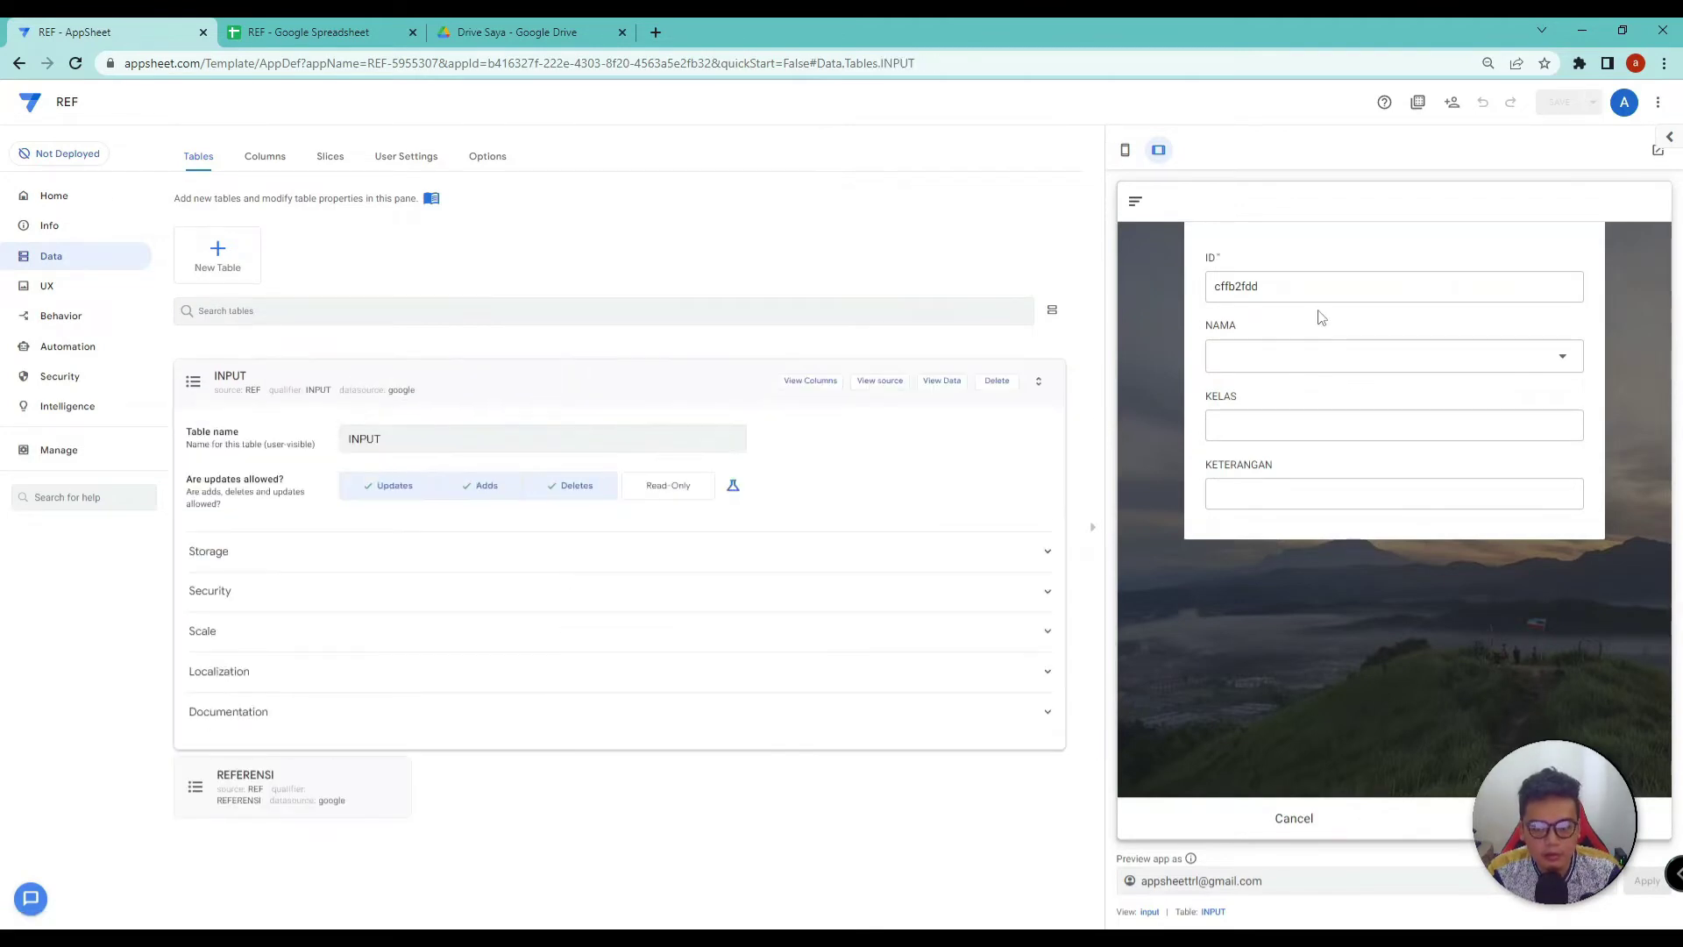
{"action": "left_click", "coordinate": [1307, 356]}
{"action": "left_click", "coordinate": [1263, 299]}
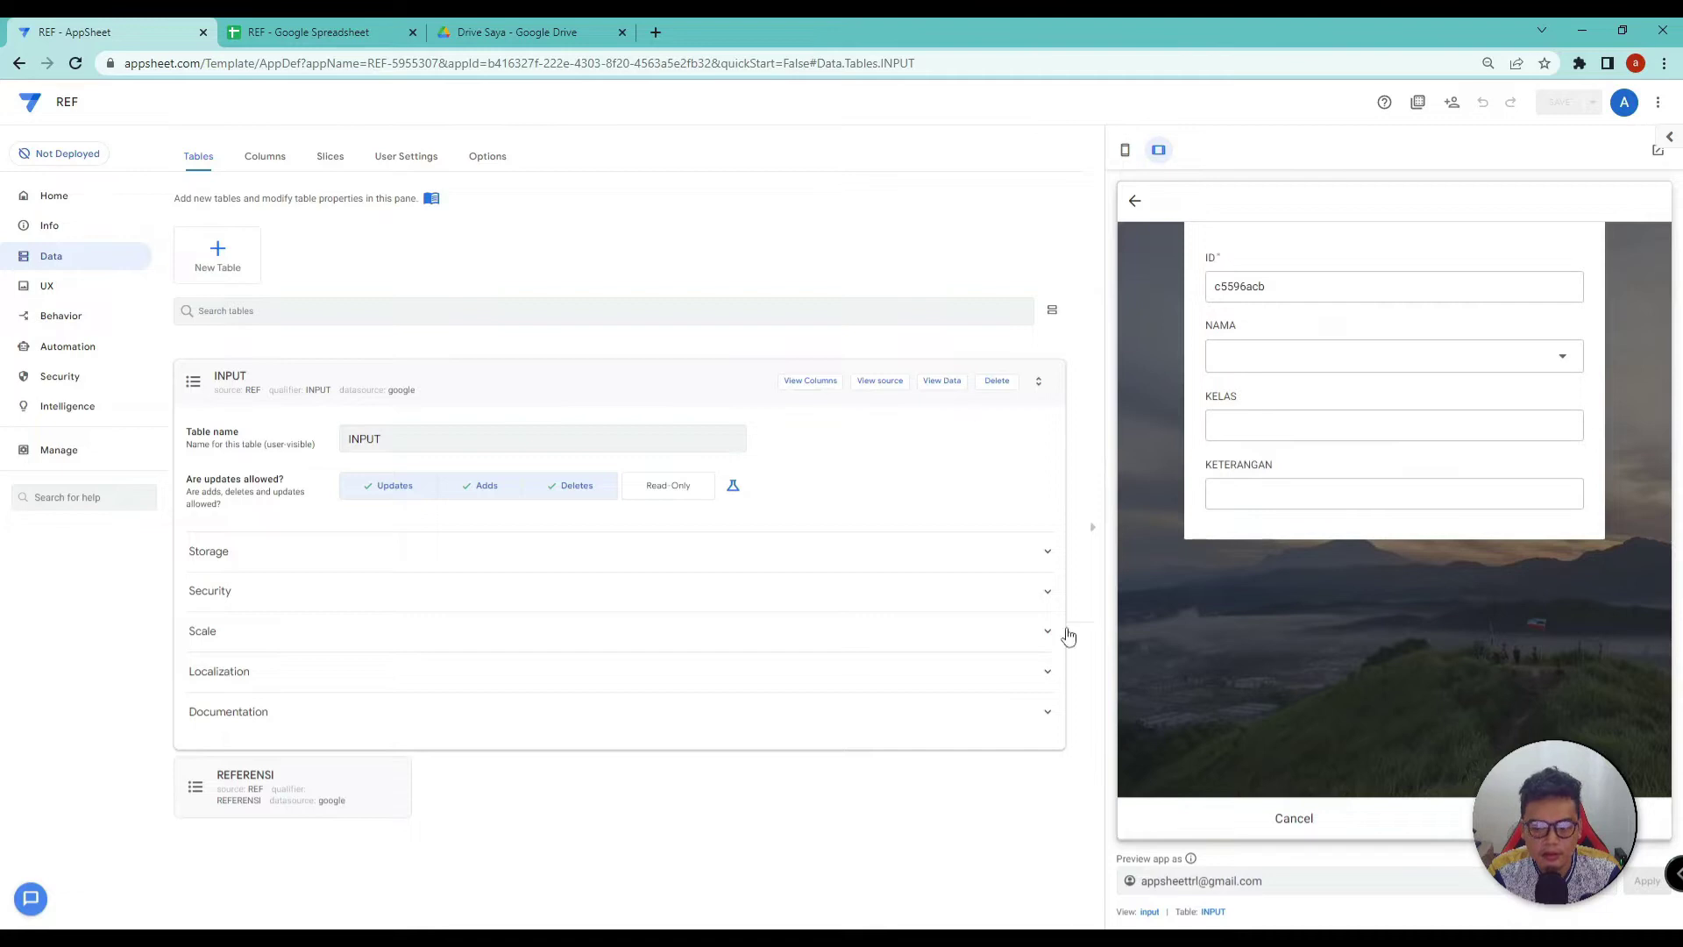
Step: Switch to the REF spreadsheet and check the submitted entry's NAMA value in the INPUT sheet
{"action": "left_click", "coordinate": [344, 26]}
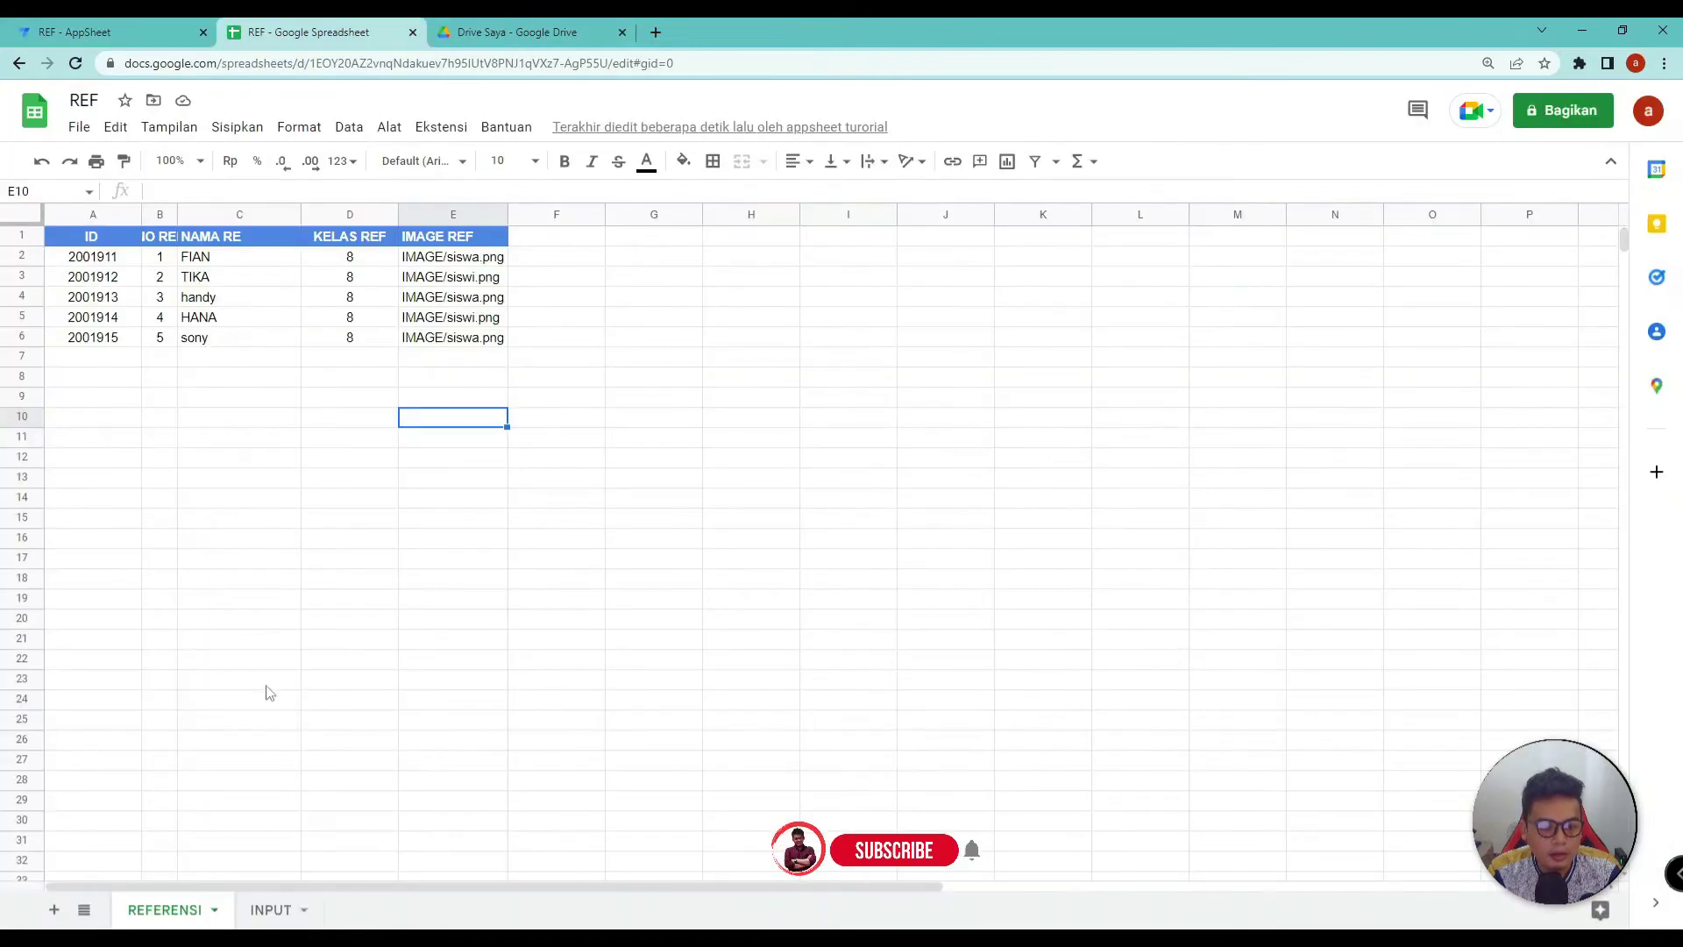
{"action": "left_click", "coordinate": [278, 918]}
{"action": "left_click", "coordinate": [174, 262]}
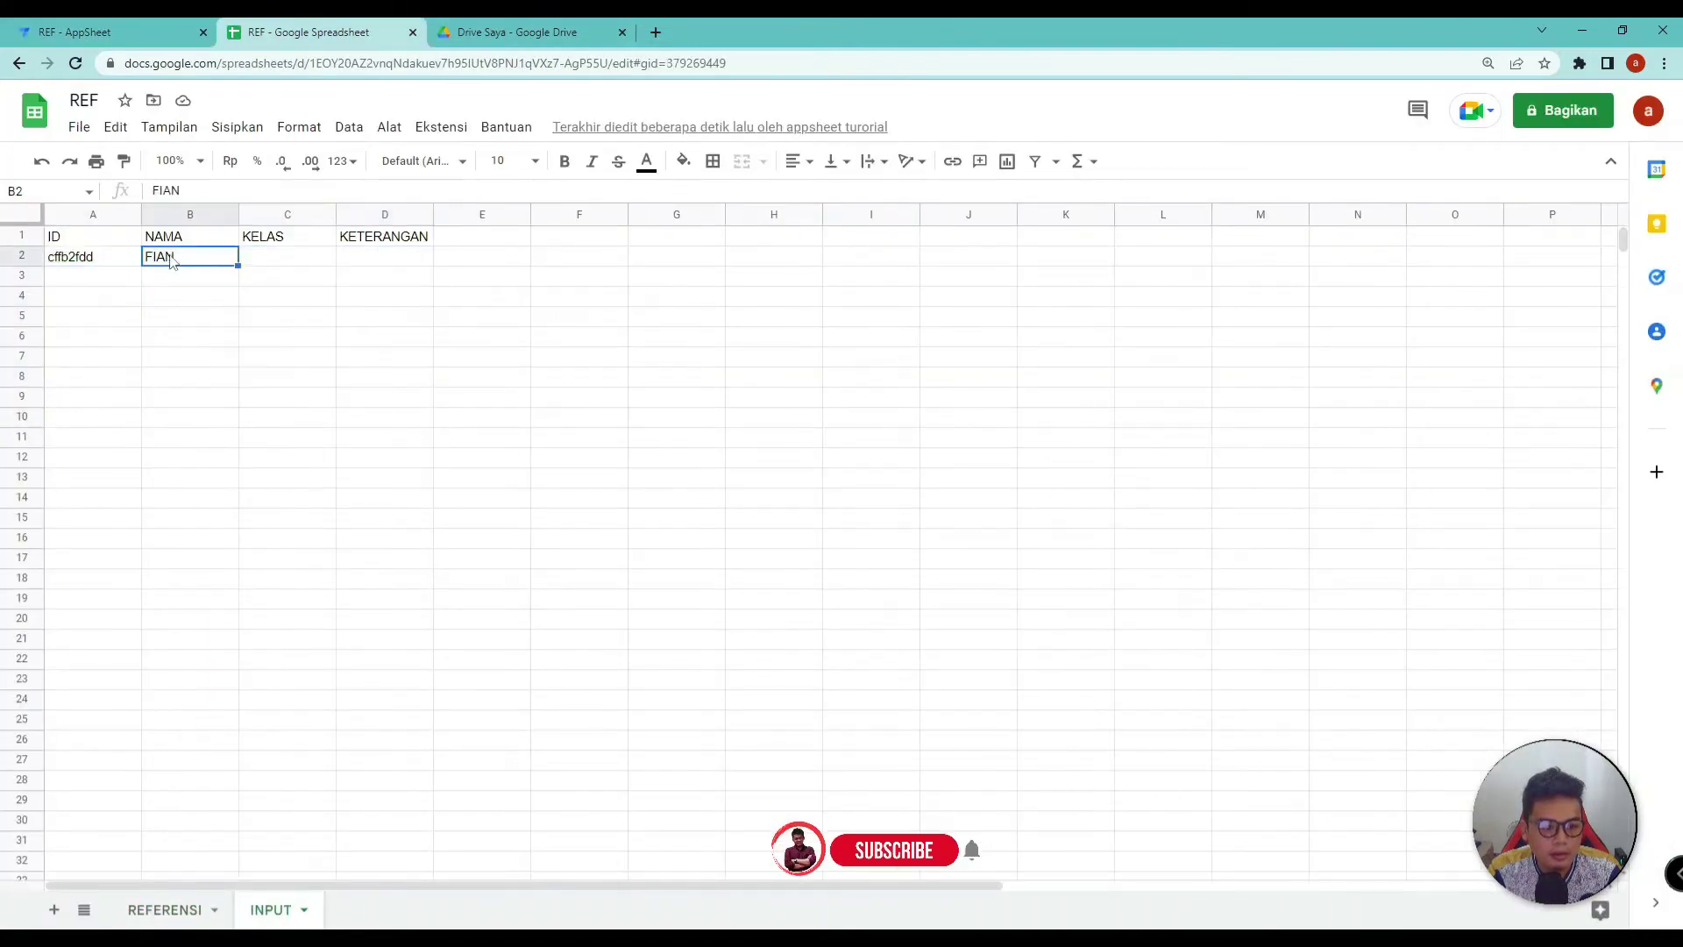
Step: Switch back to AppSheet, make NO REF the key column of REFERENSI instead of NAMA RE, and save the app
{"action": "left_click", "coordinate": [169, 26]}
{"action": "left_click", "coordinate": [330, 797]}
{"action": "scroll", "coordinate": [759, 342], "scroll_direction": "up", "scroll_amount": 3}
{"action": "left_click", "coordinate": [796, 282]}
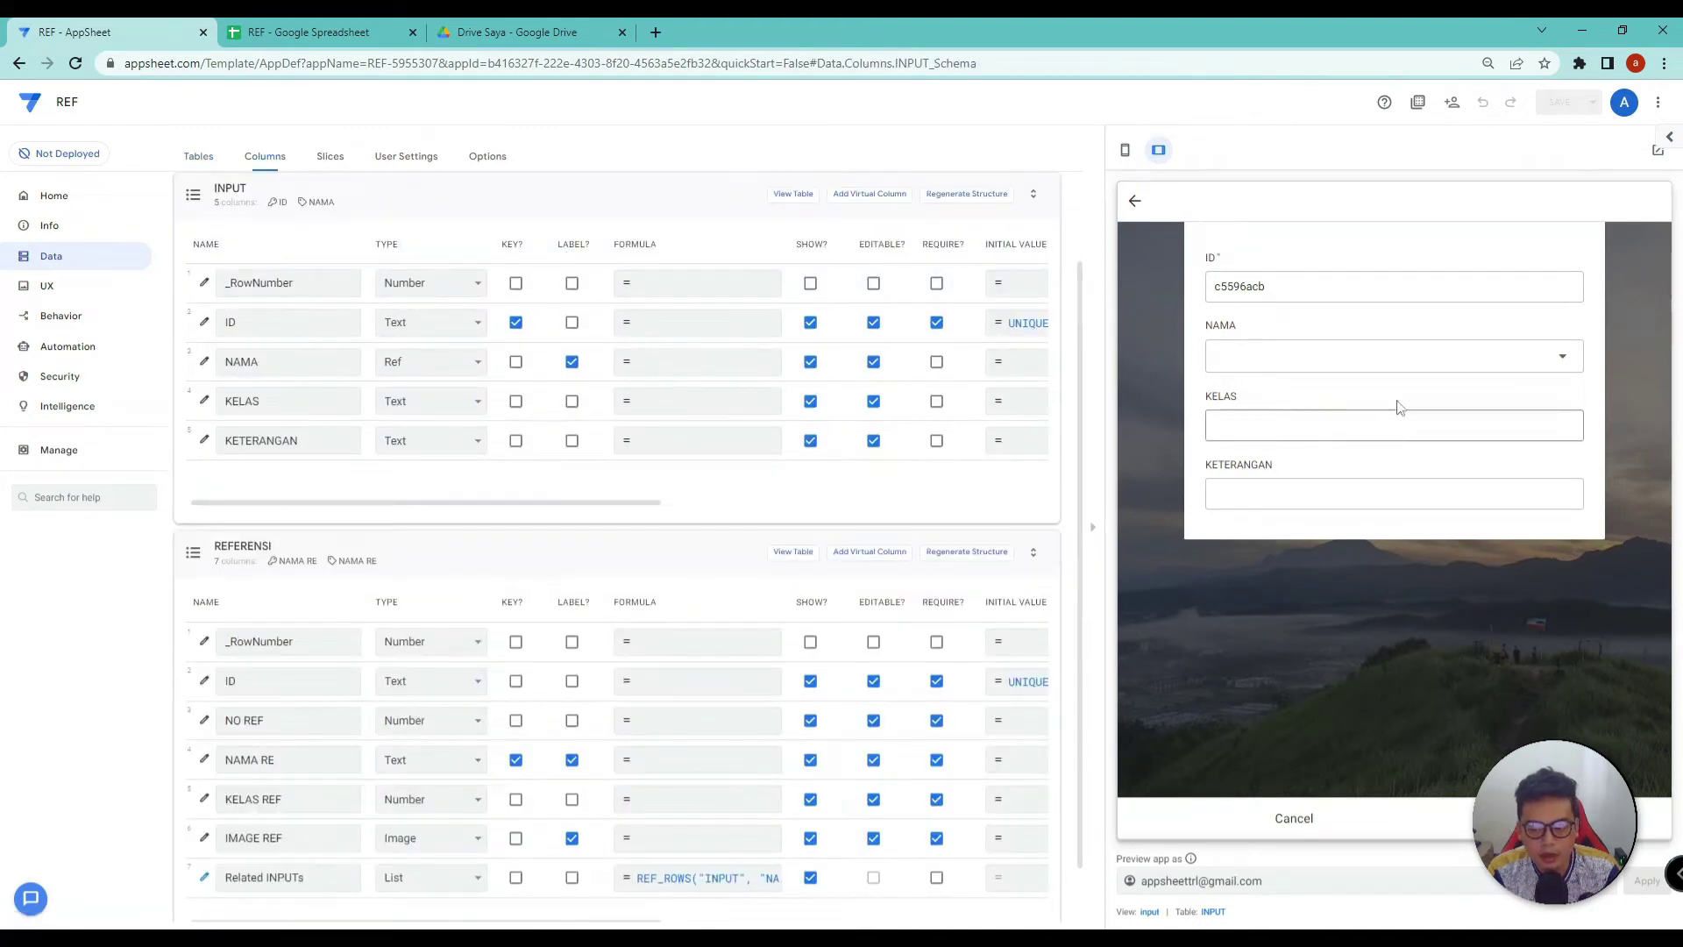
{"action": "left_click", "coordinate": [1298, 359]}
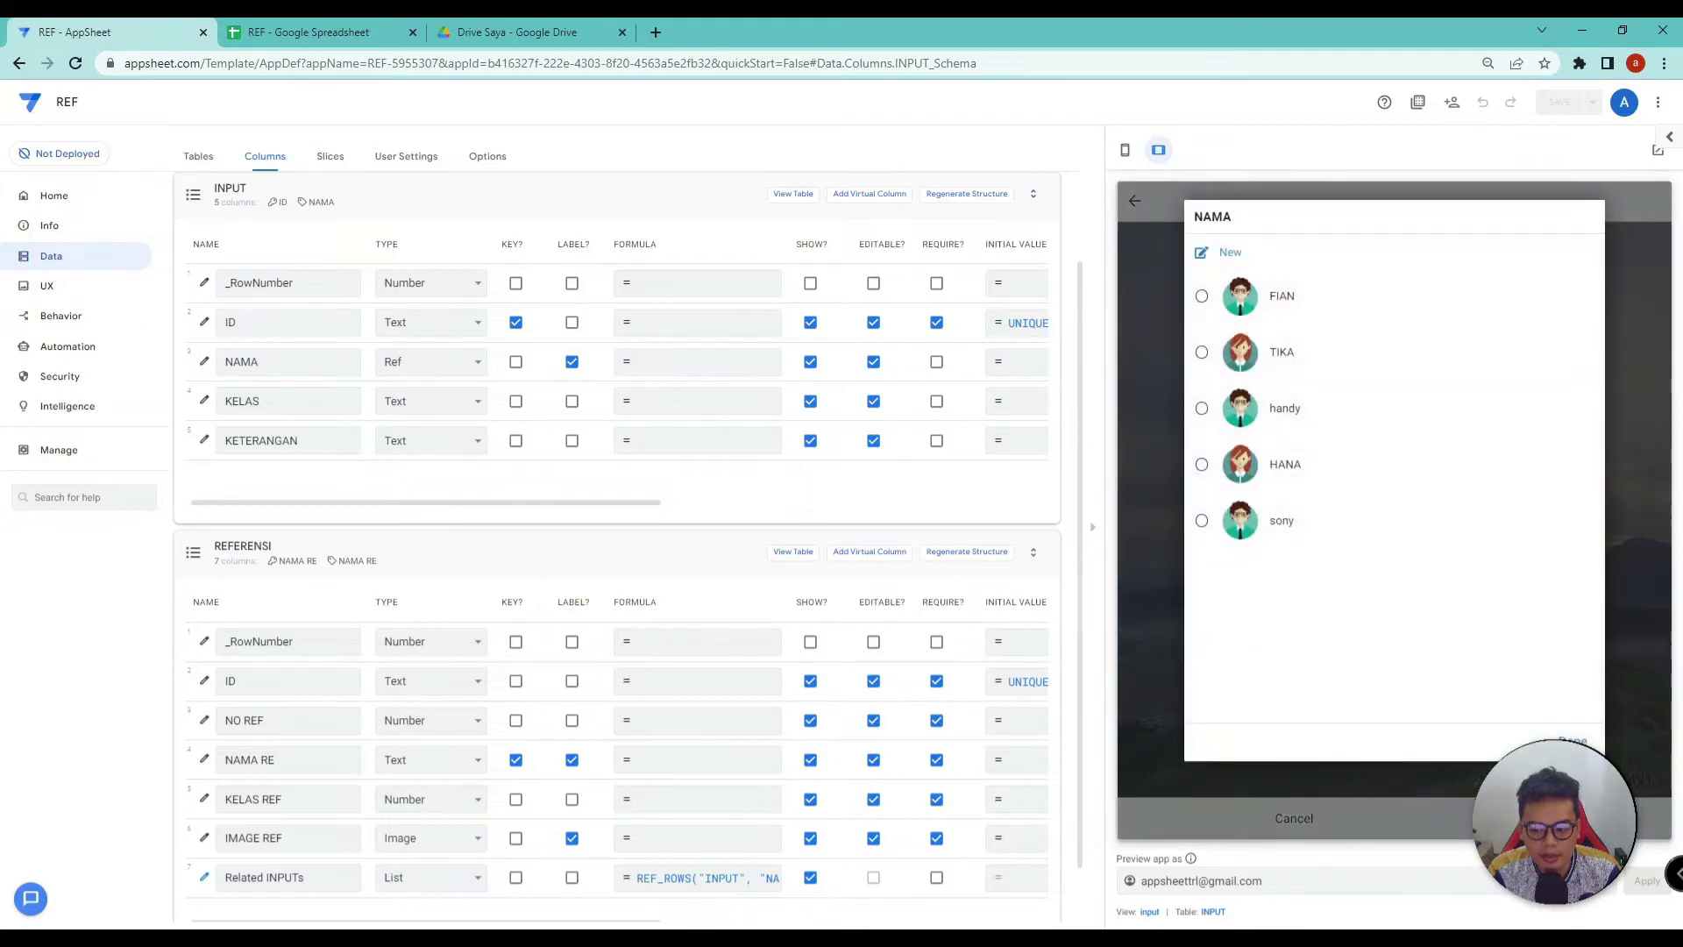
{"action": "scroll", "coordinate": [776, 593], "scroll_direction": "down", "scroll_amount": 1}
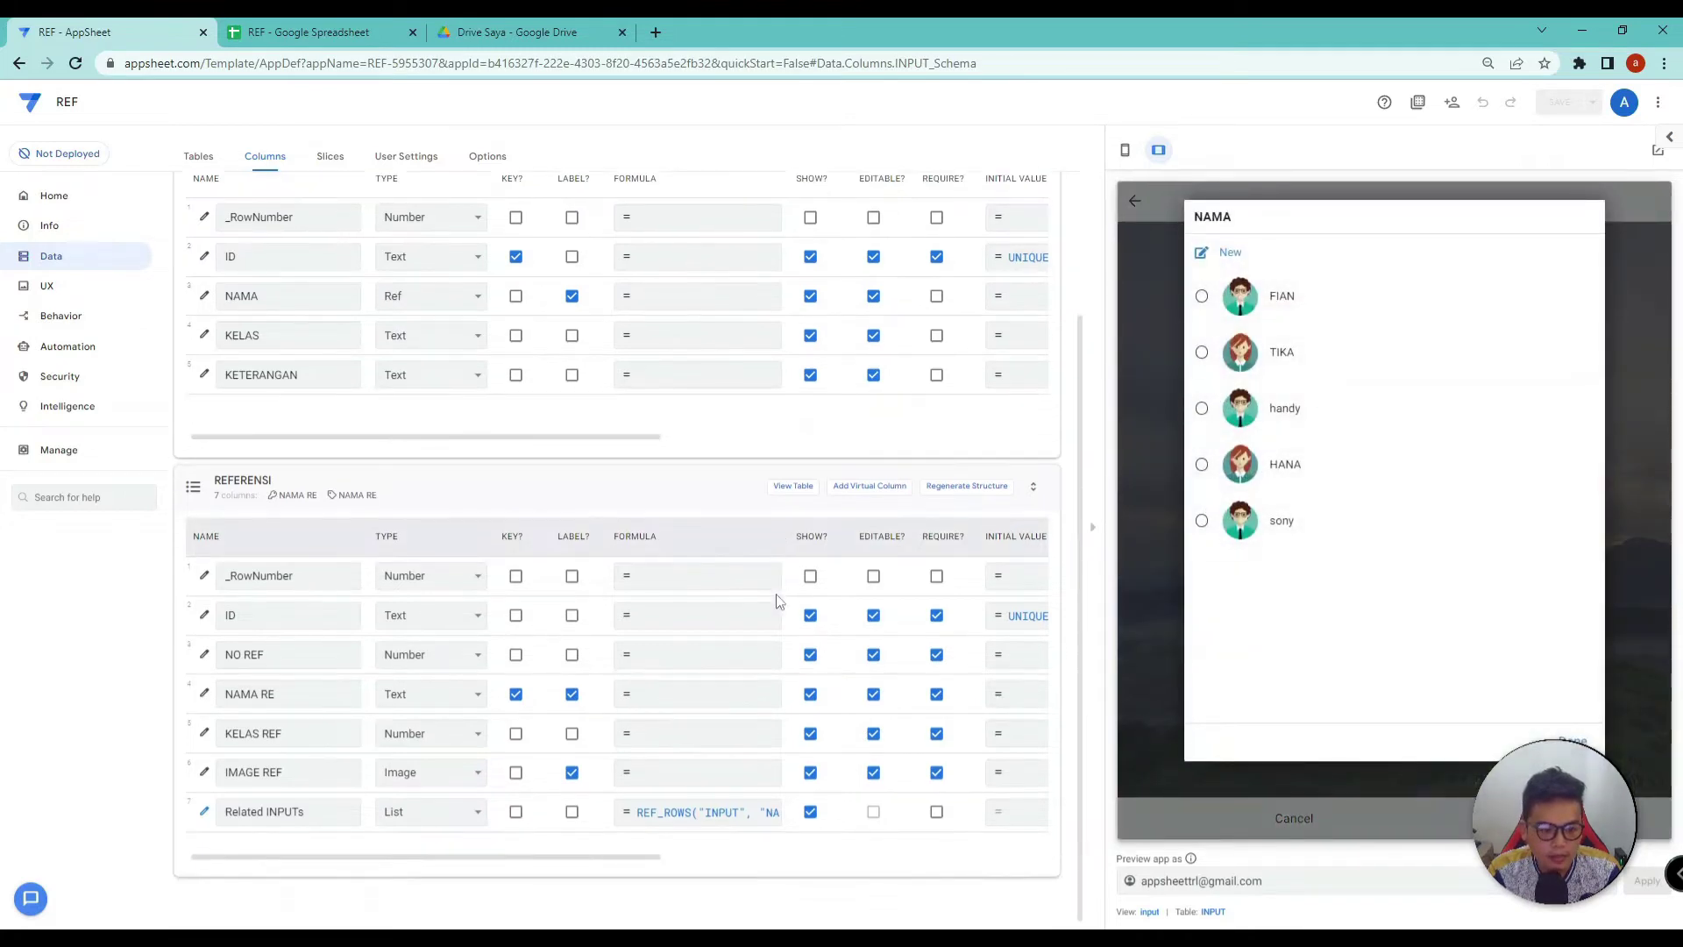
{"action": "left_click", "coordinate": [515, 654]}
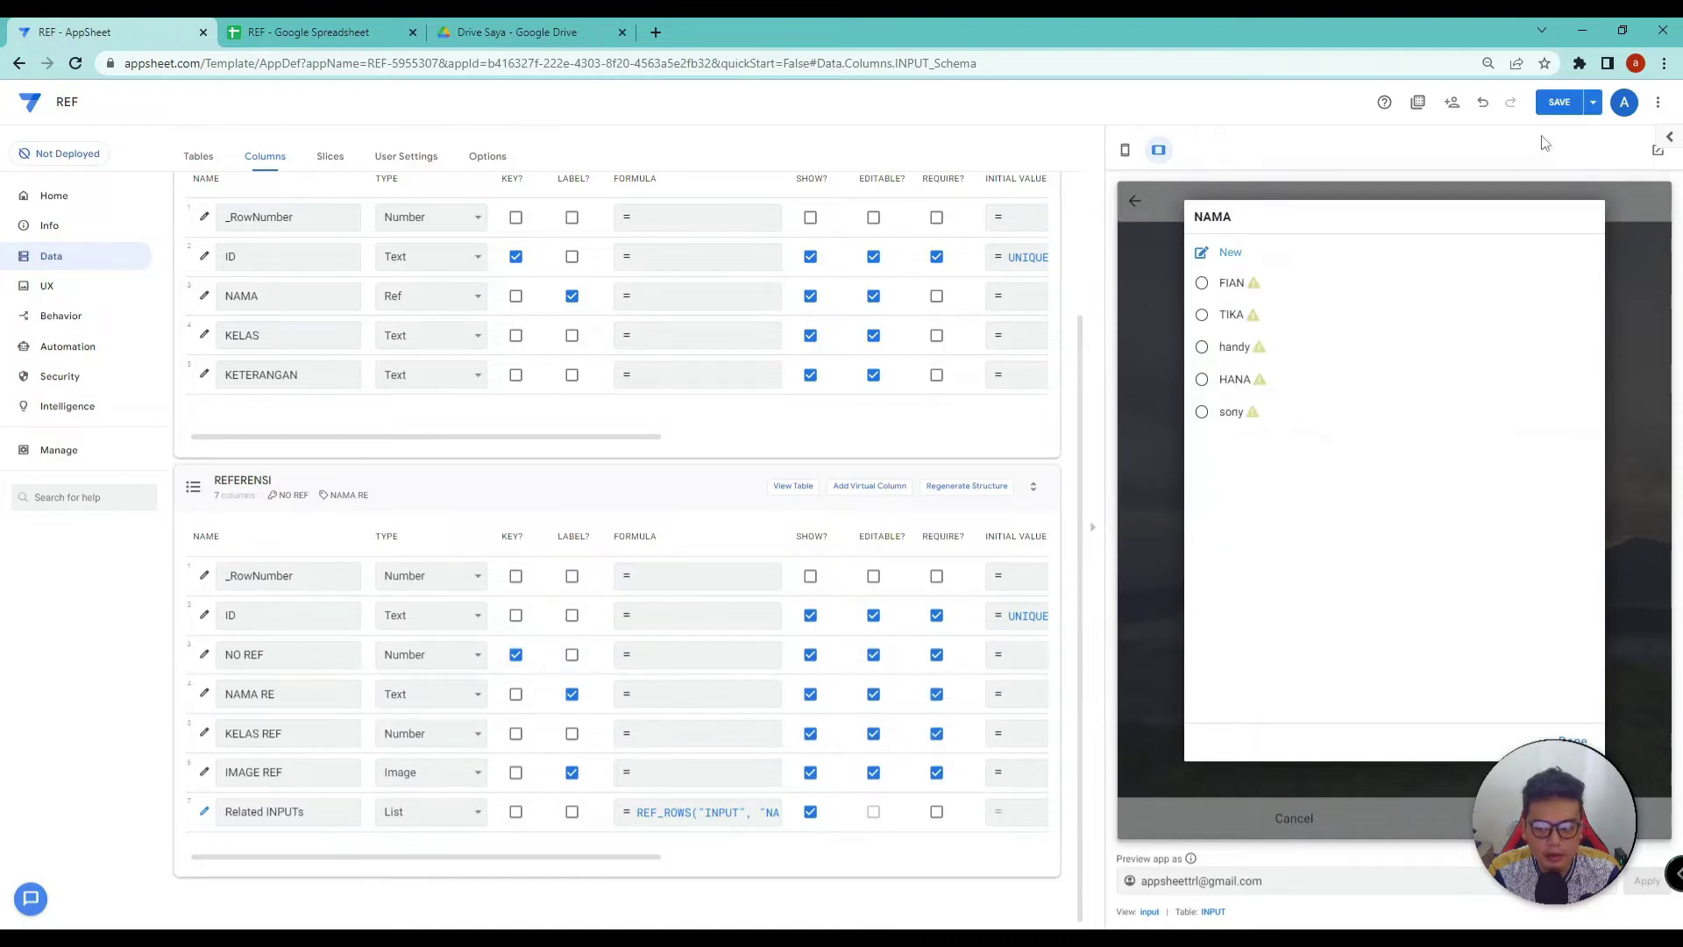
{"action": "left_click", "coordinate": [1559, 103]}
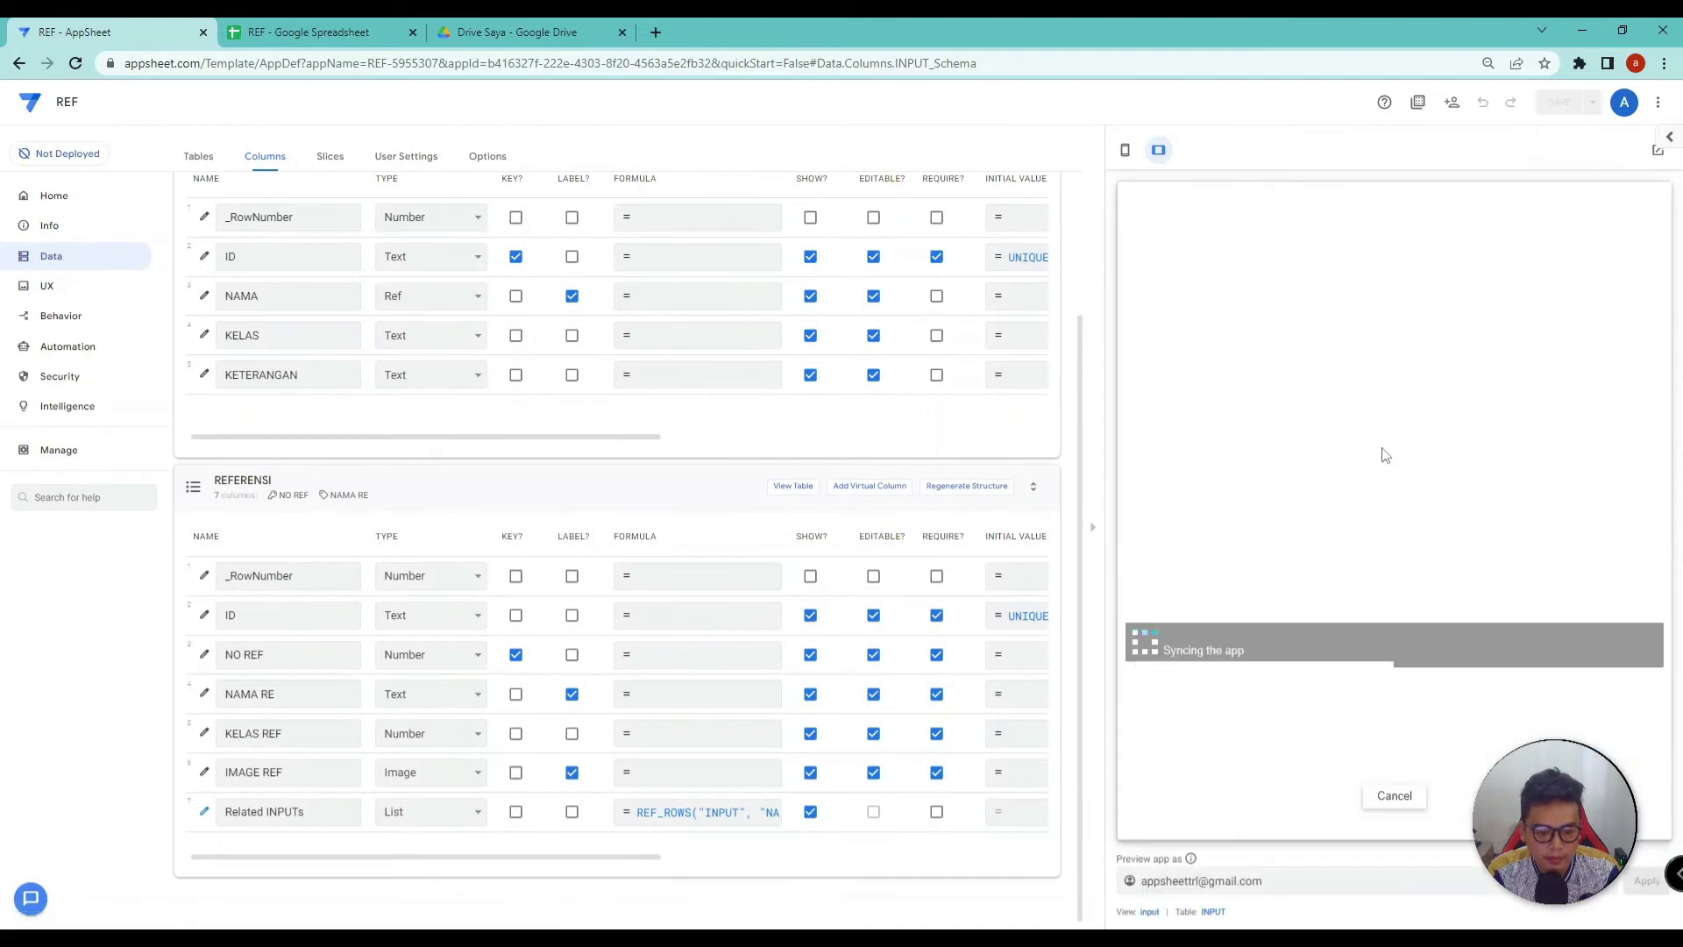
Step: Submit another form entry in the preview with the first student as NAMA, using NO REF as the REFERENSI key
{"action": "left_click", "coordinate": [1326, 346]}
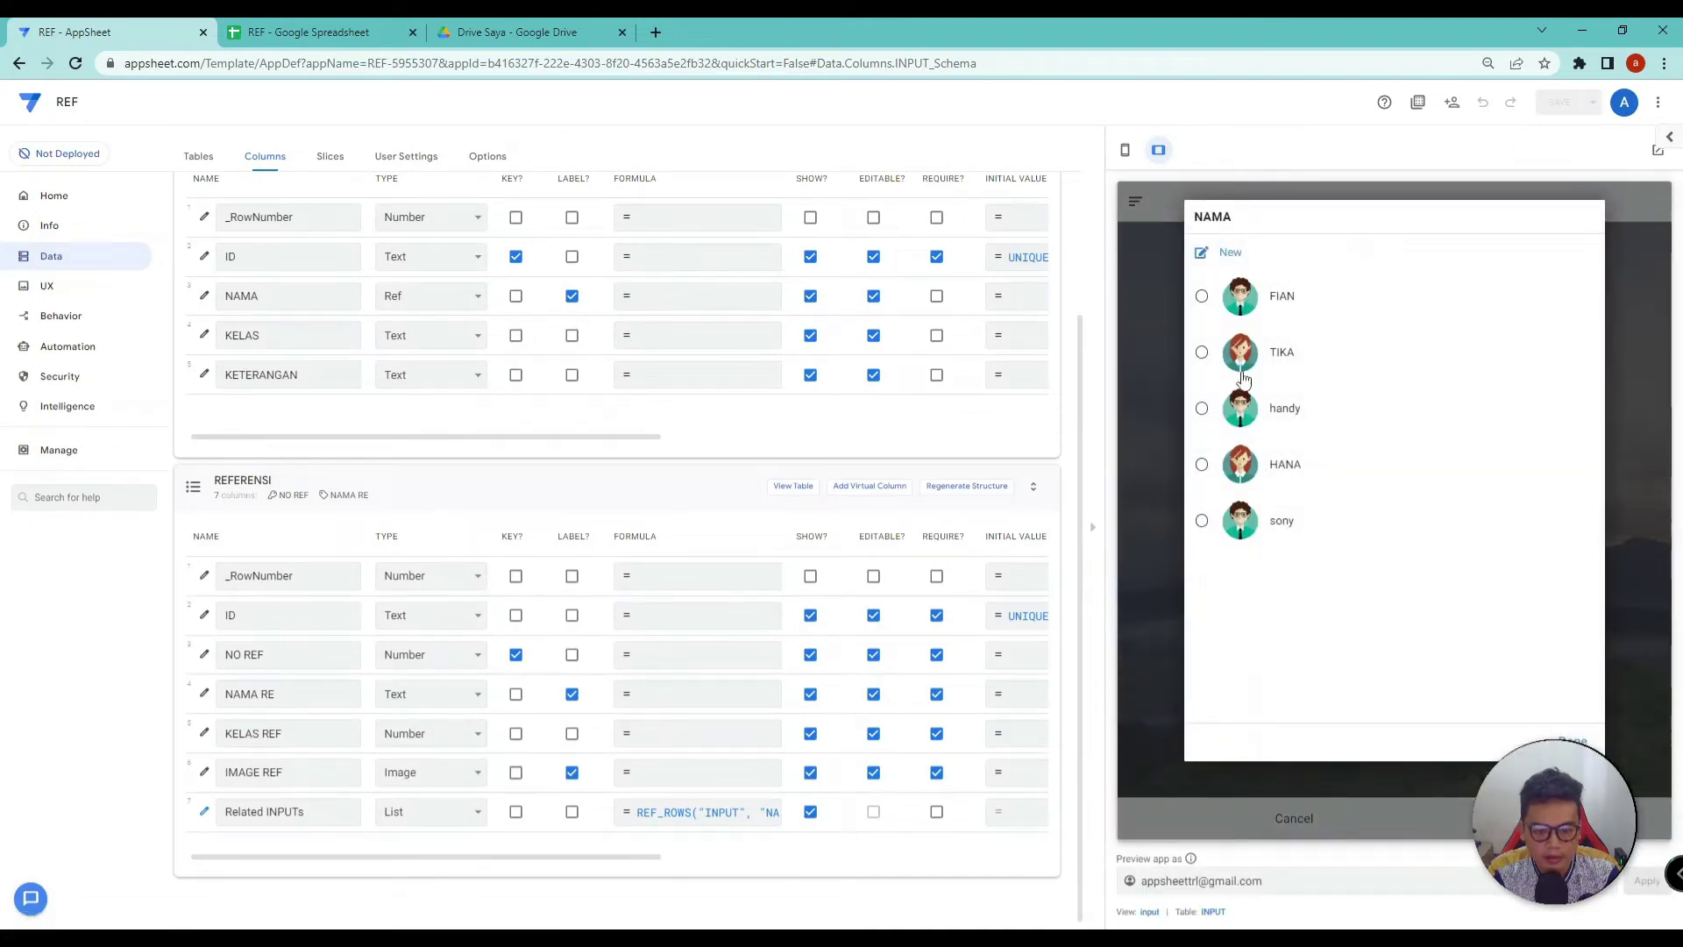
{"action": "left_click", "coordinate": [1284, 303]}
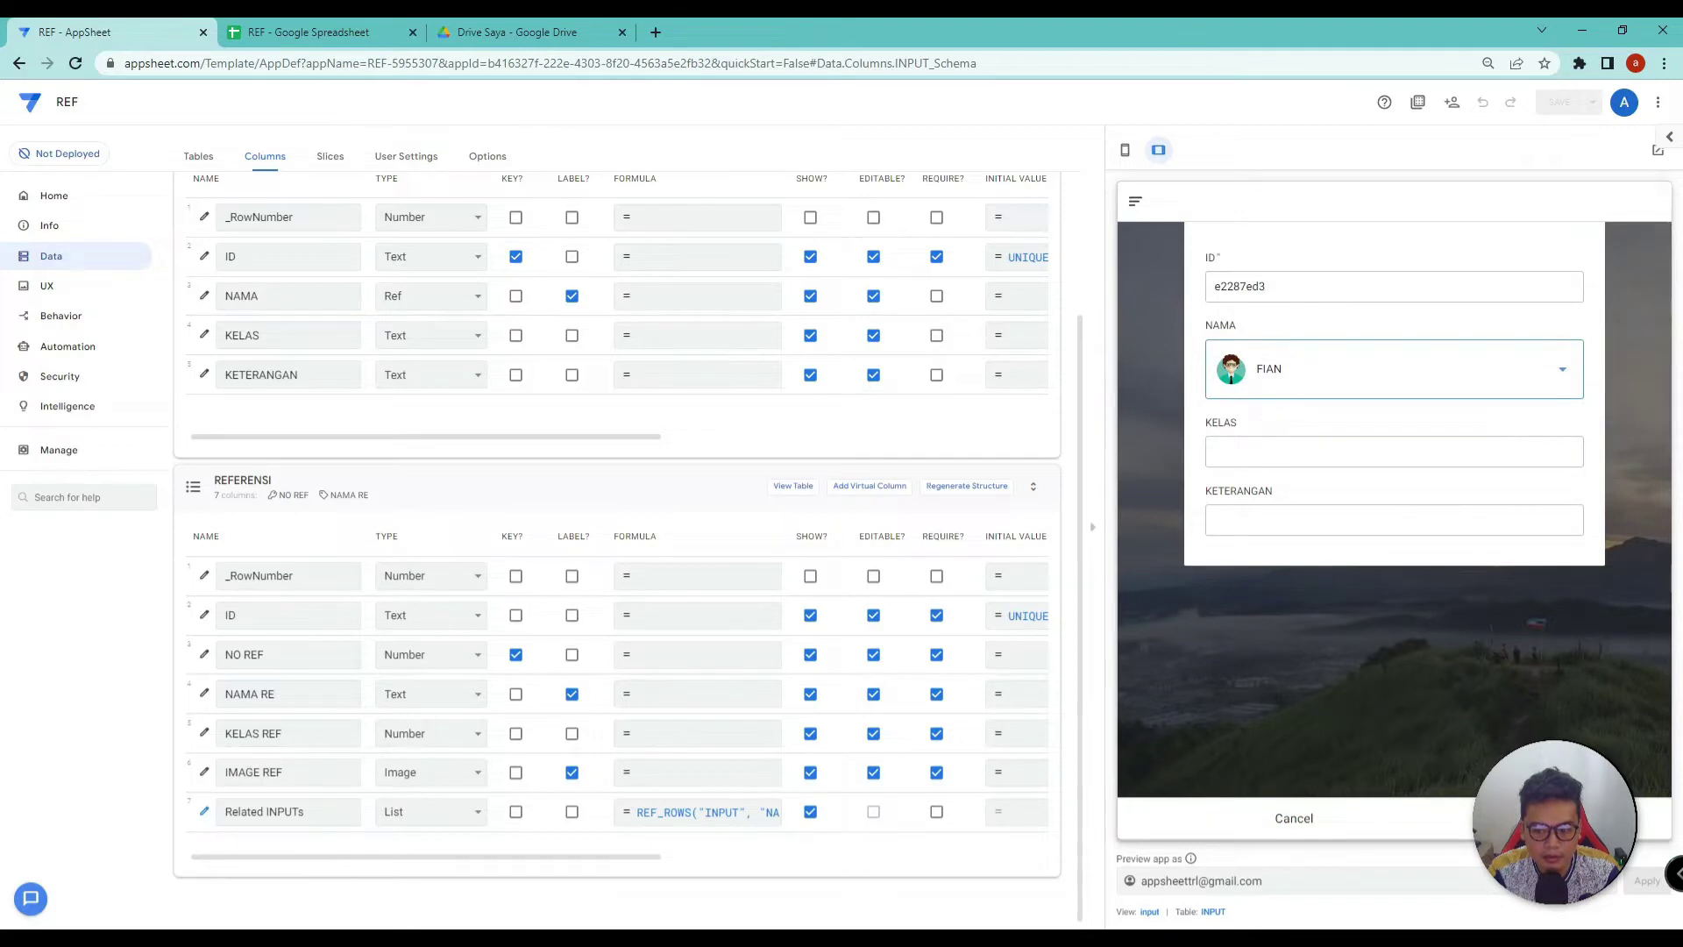
{"action": "left_click", "coordinate": [1525, 818]}
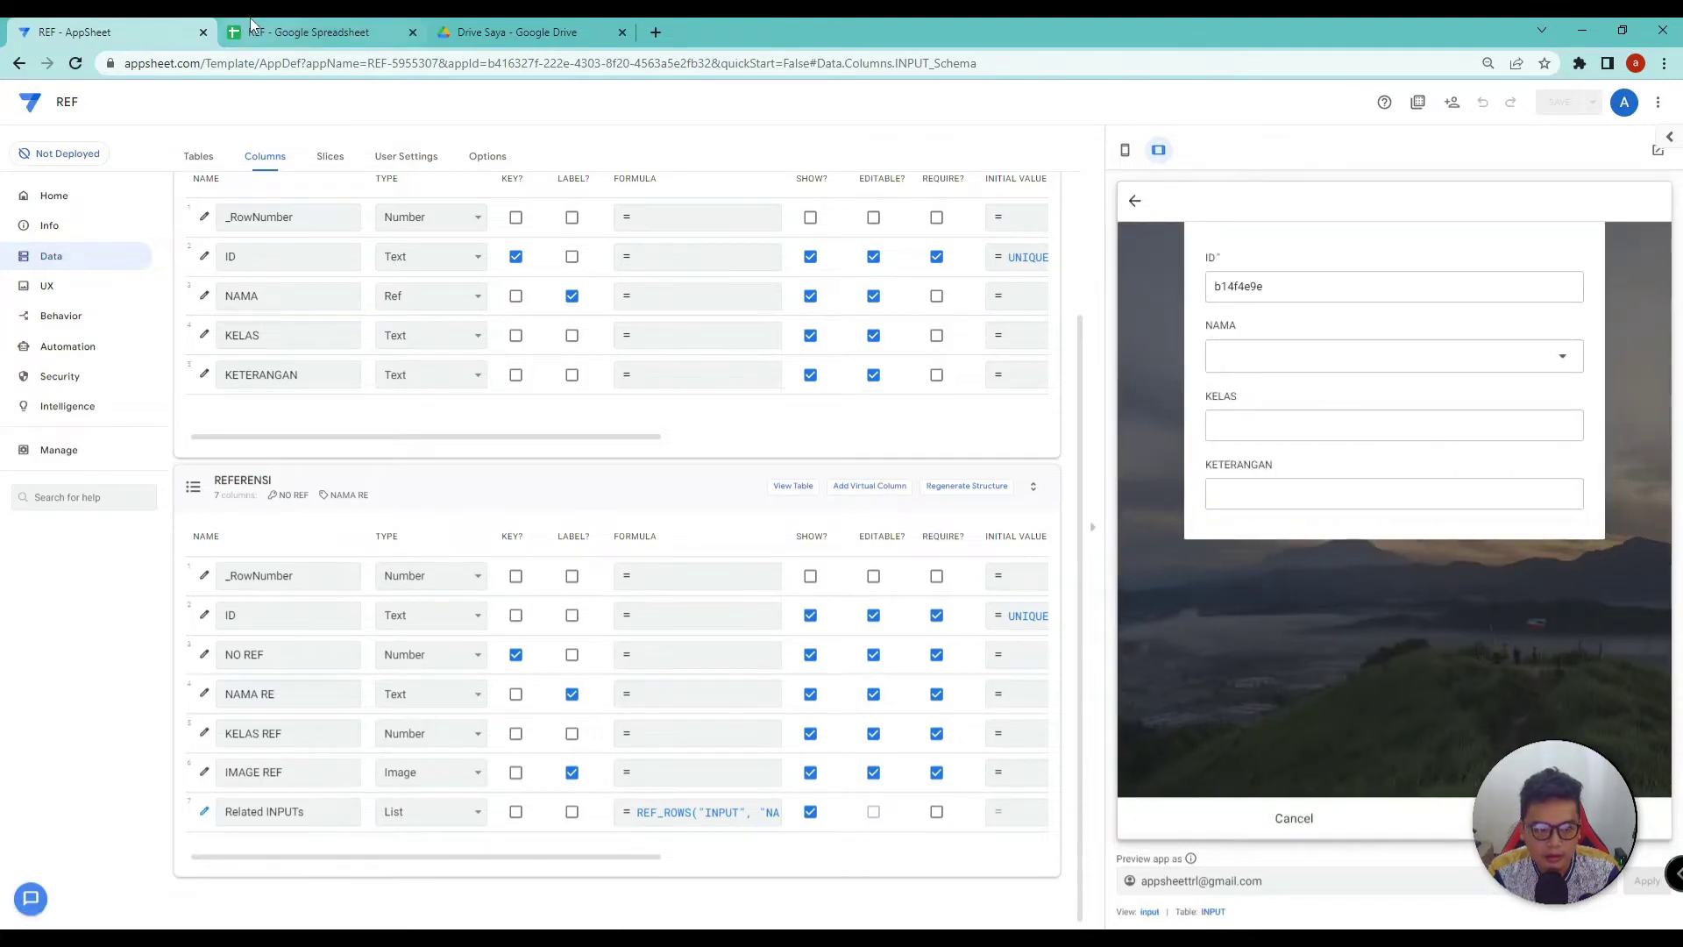
Step: Compare the new entry's NAMA value in the spreadsheet's INPUT sheet with the NO REF key column and the form's NAMA choices
{"action": "left_click", "coordinate": [252, 32]}
{"action": "left_click", "coordinate": [208, 281]}
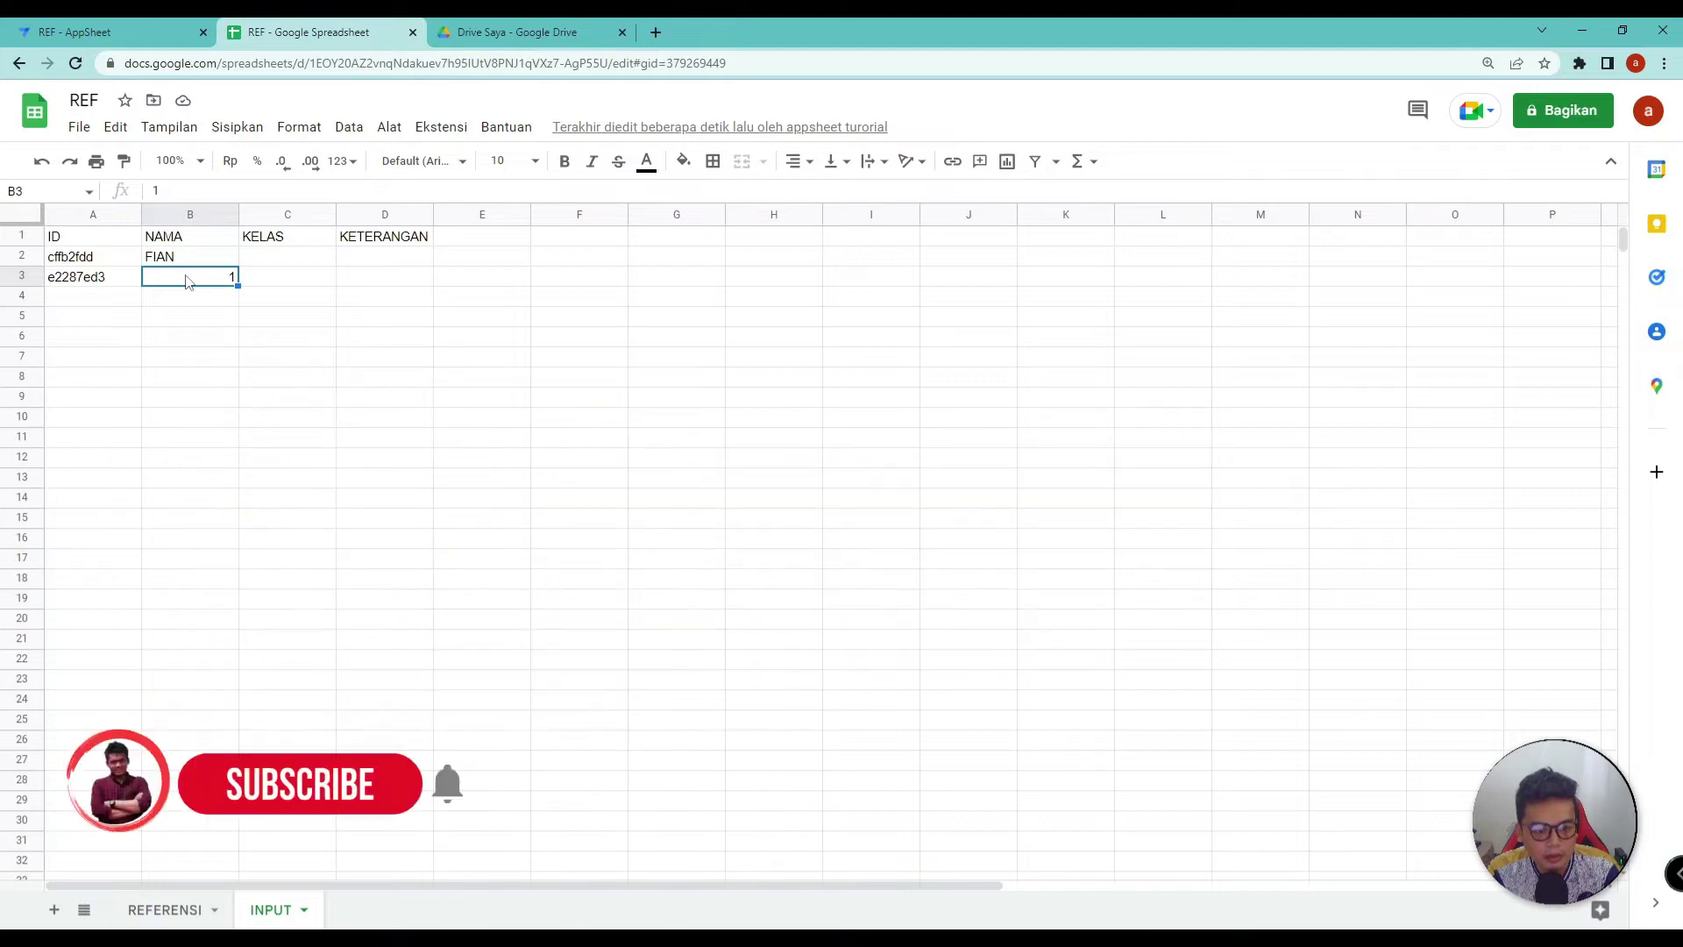
{"action": "left_click", "coordinate": [87, 32]}
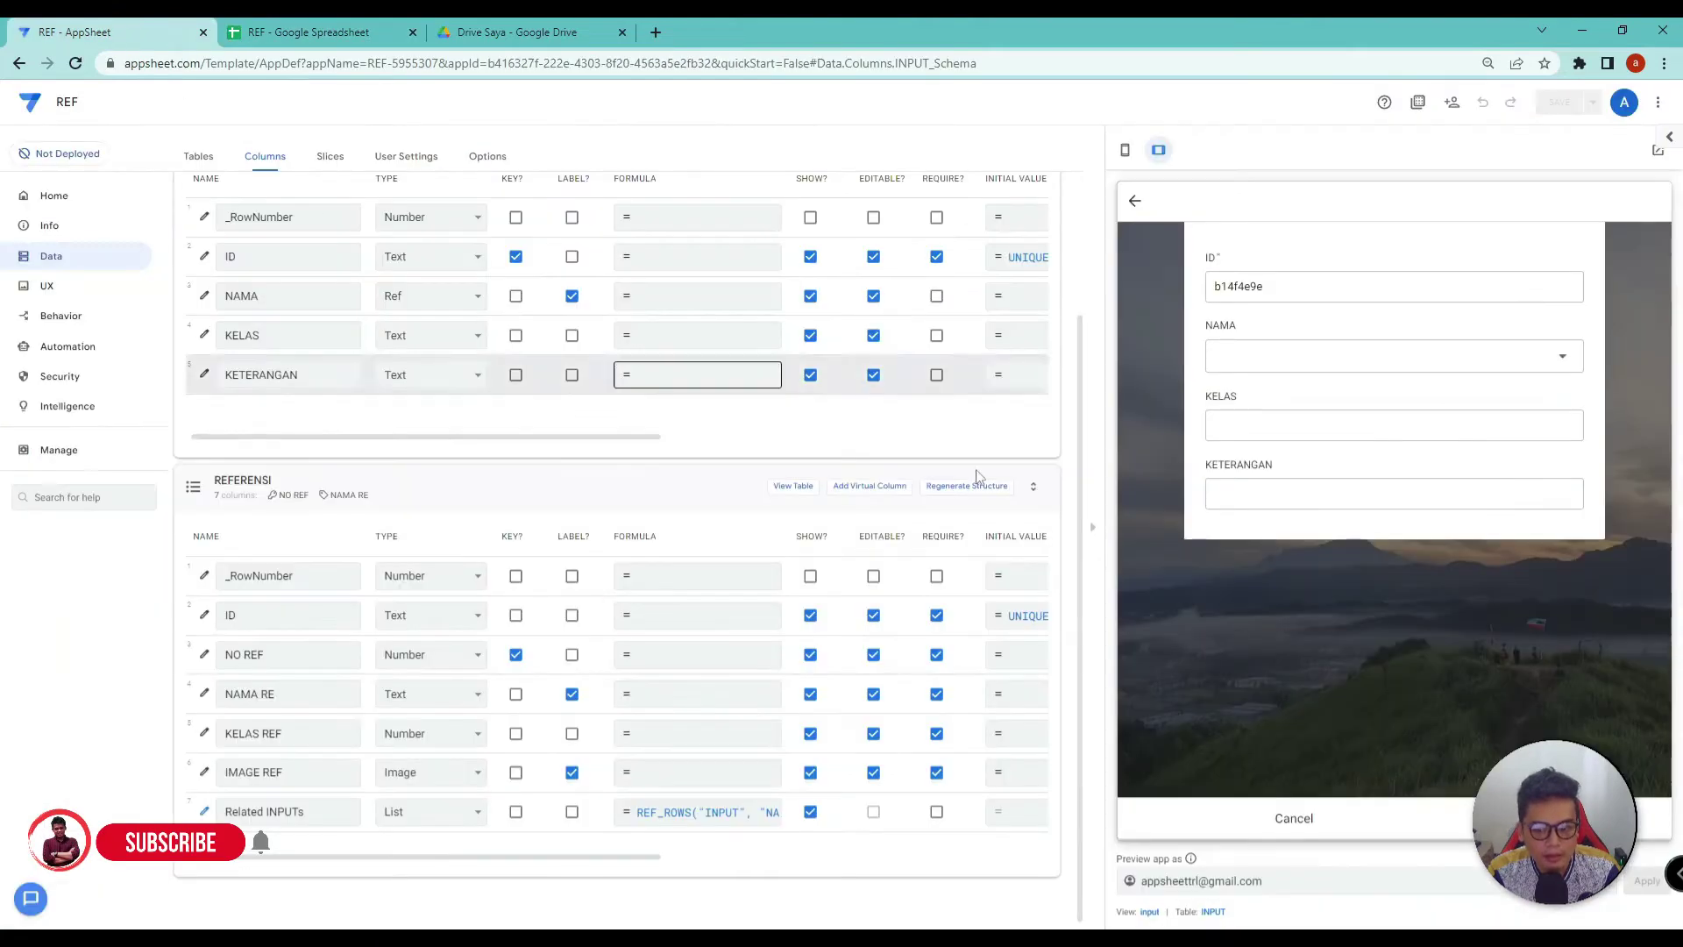
{"action": "left_click", "coordinate": [1370, 366]}
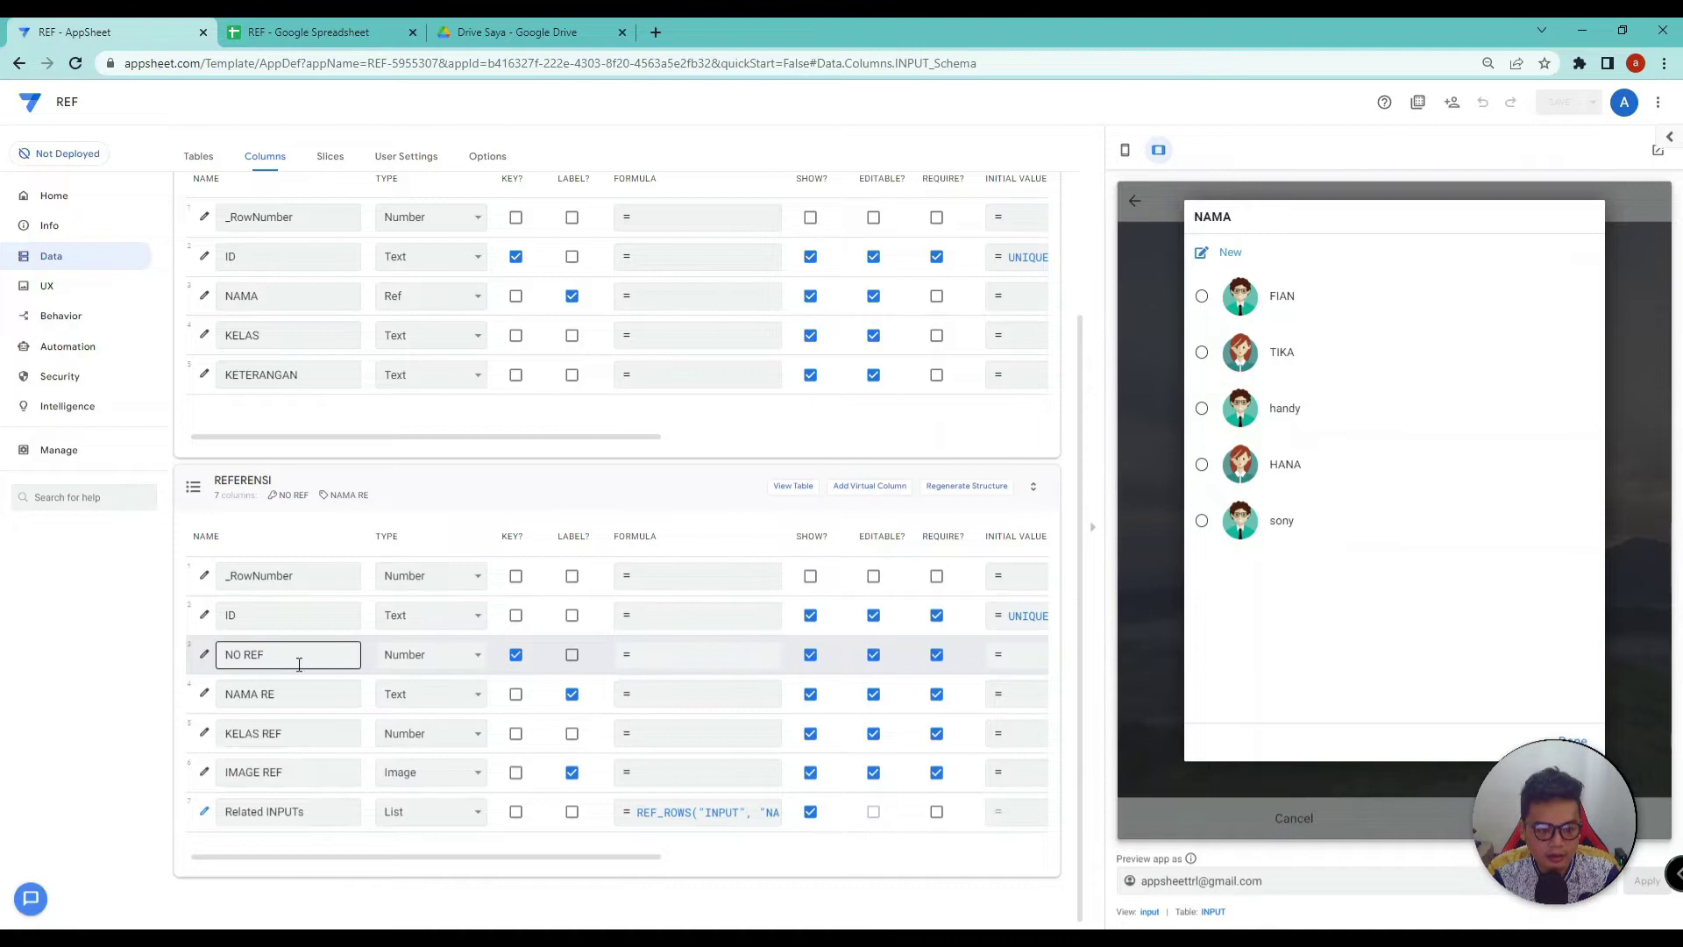
{"action": "left_click", "coordinate": [258, 656]}
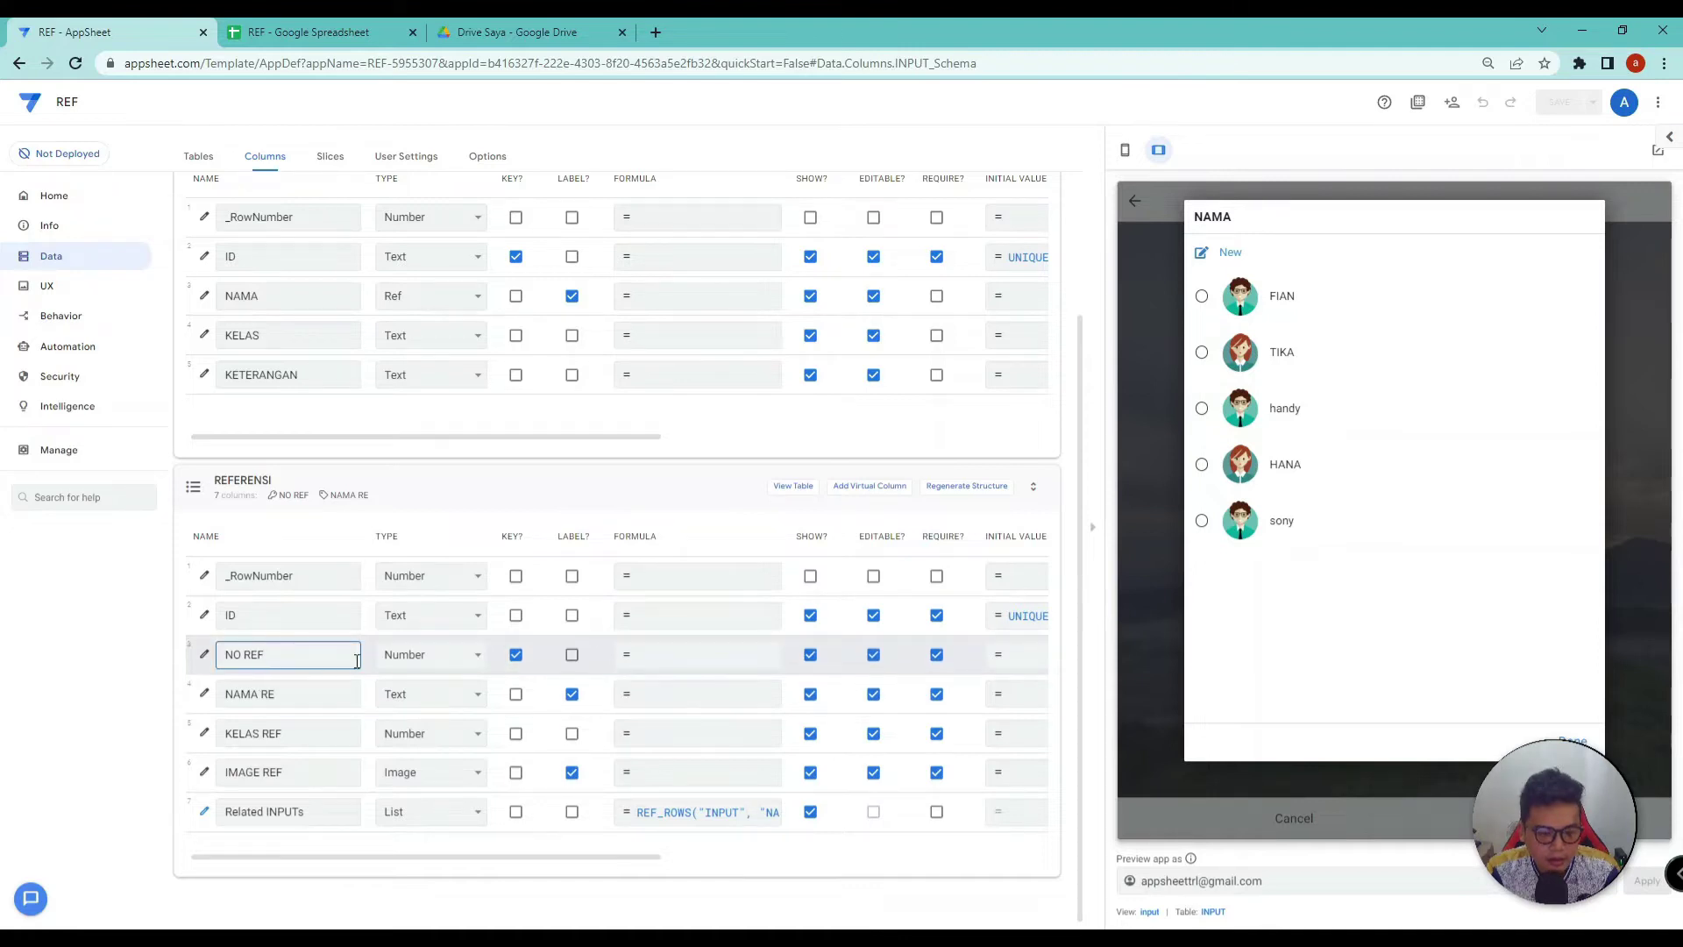
{"action": "left_click", "coordinate": [309, 31]}
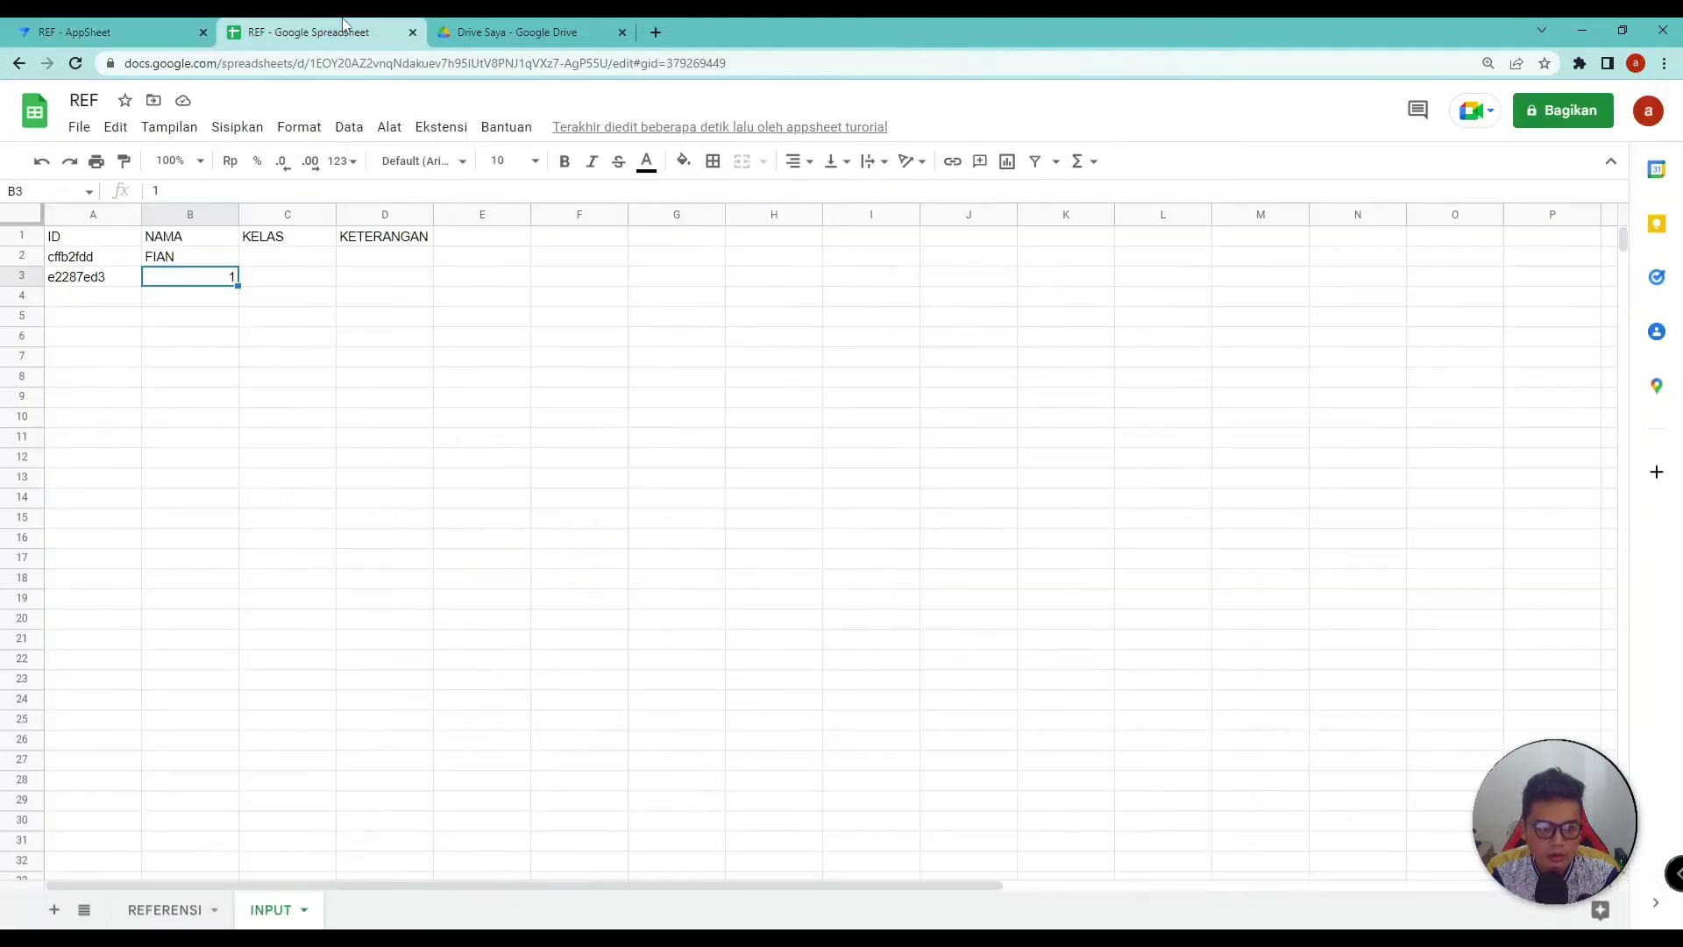
Step: Switch back to AppSheet, make NAMA RE the key column of REFERENSI again, and save the app
{"action": "left_click", "coordinate": [105, 31]}
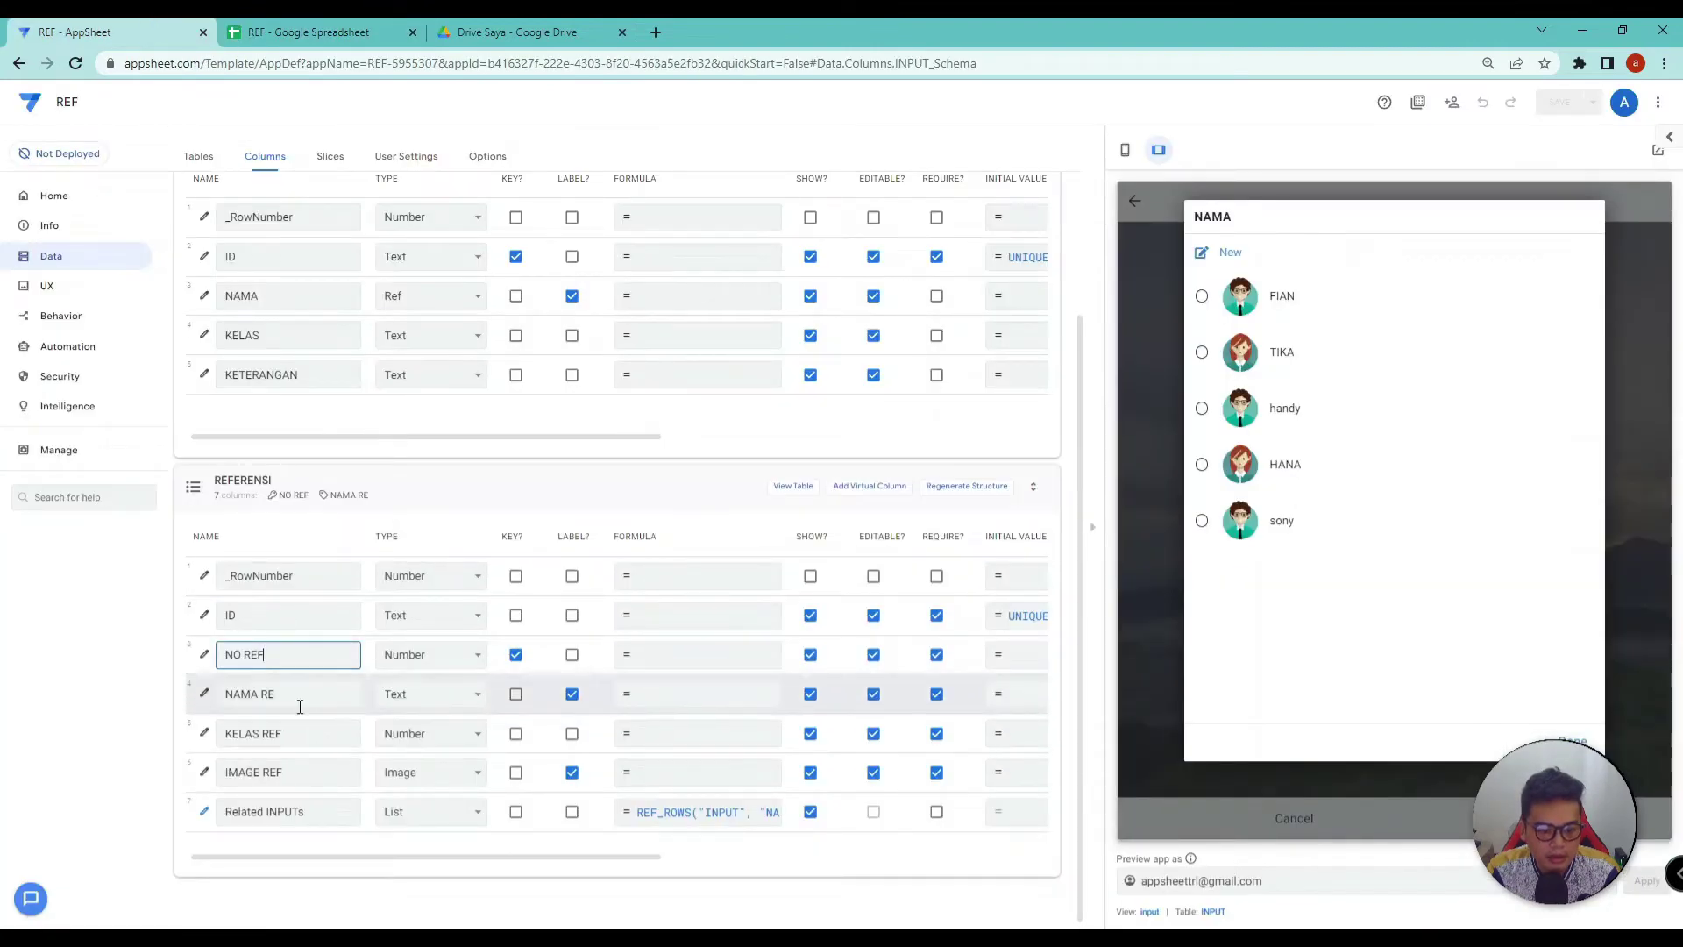
{"action": "left_click", "coordinate": [513, 696]}
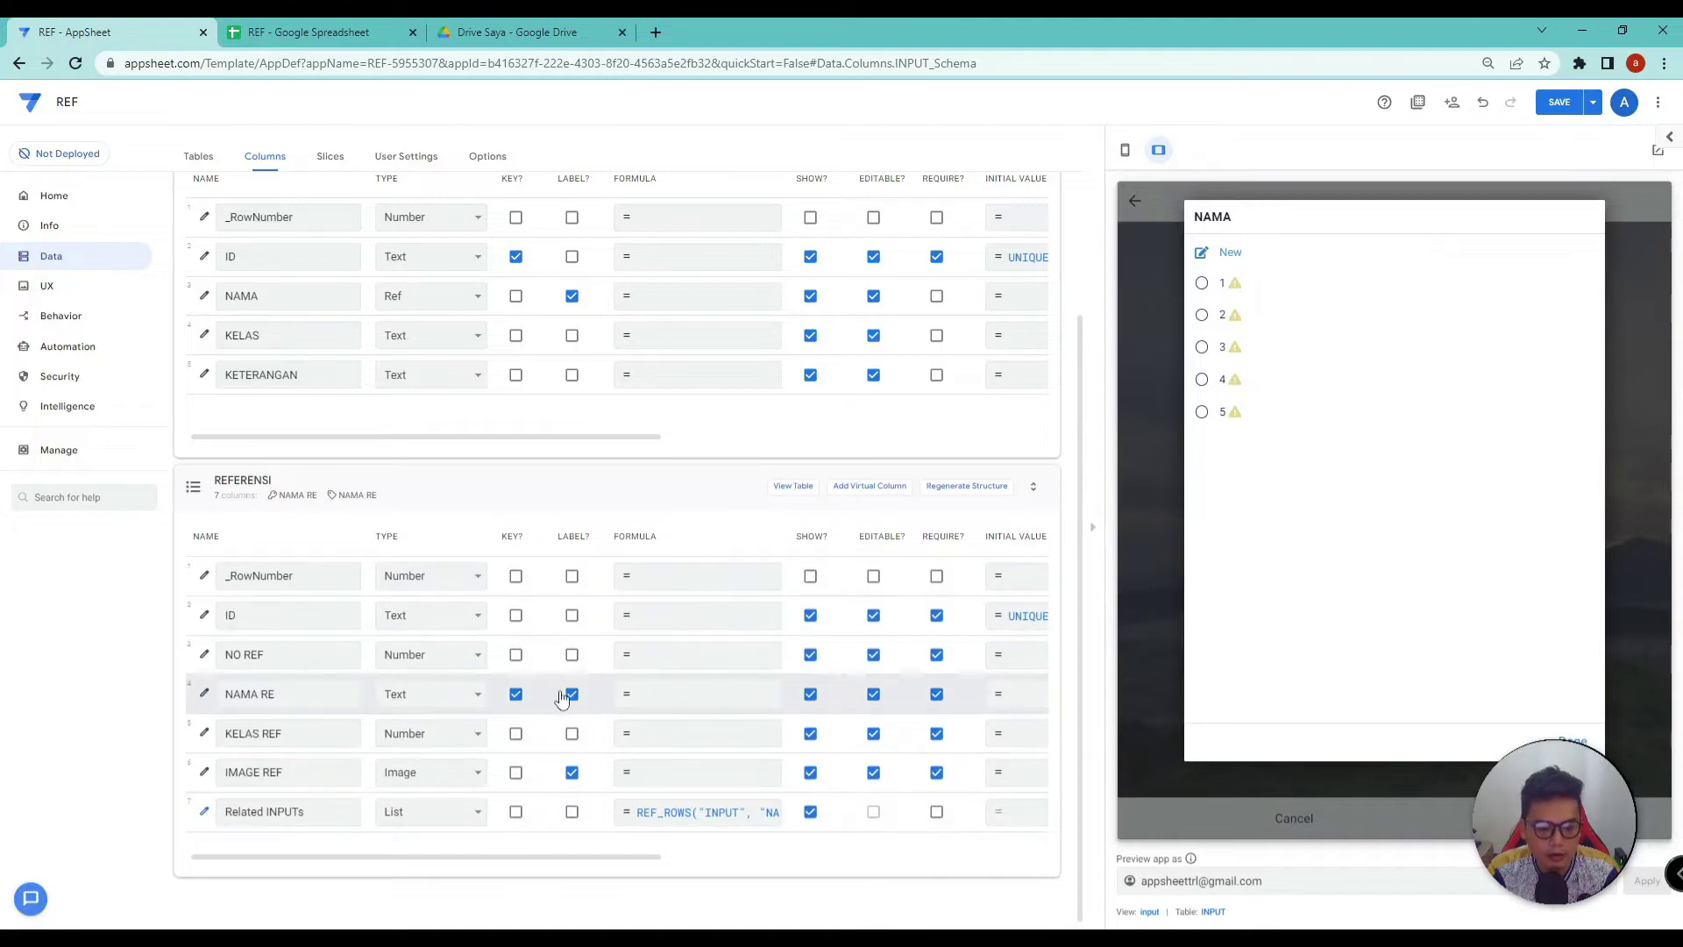
{"action": "left_click", "coordinate": [1565, 103]}
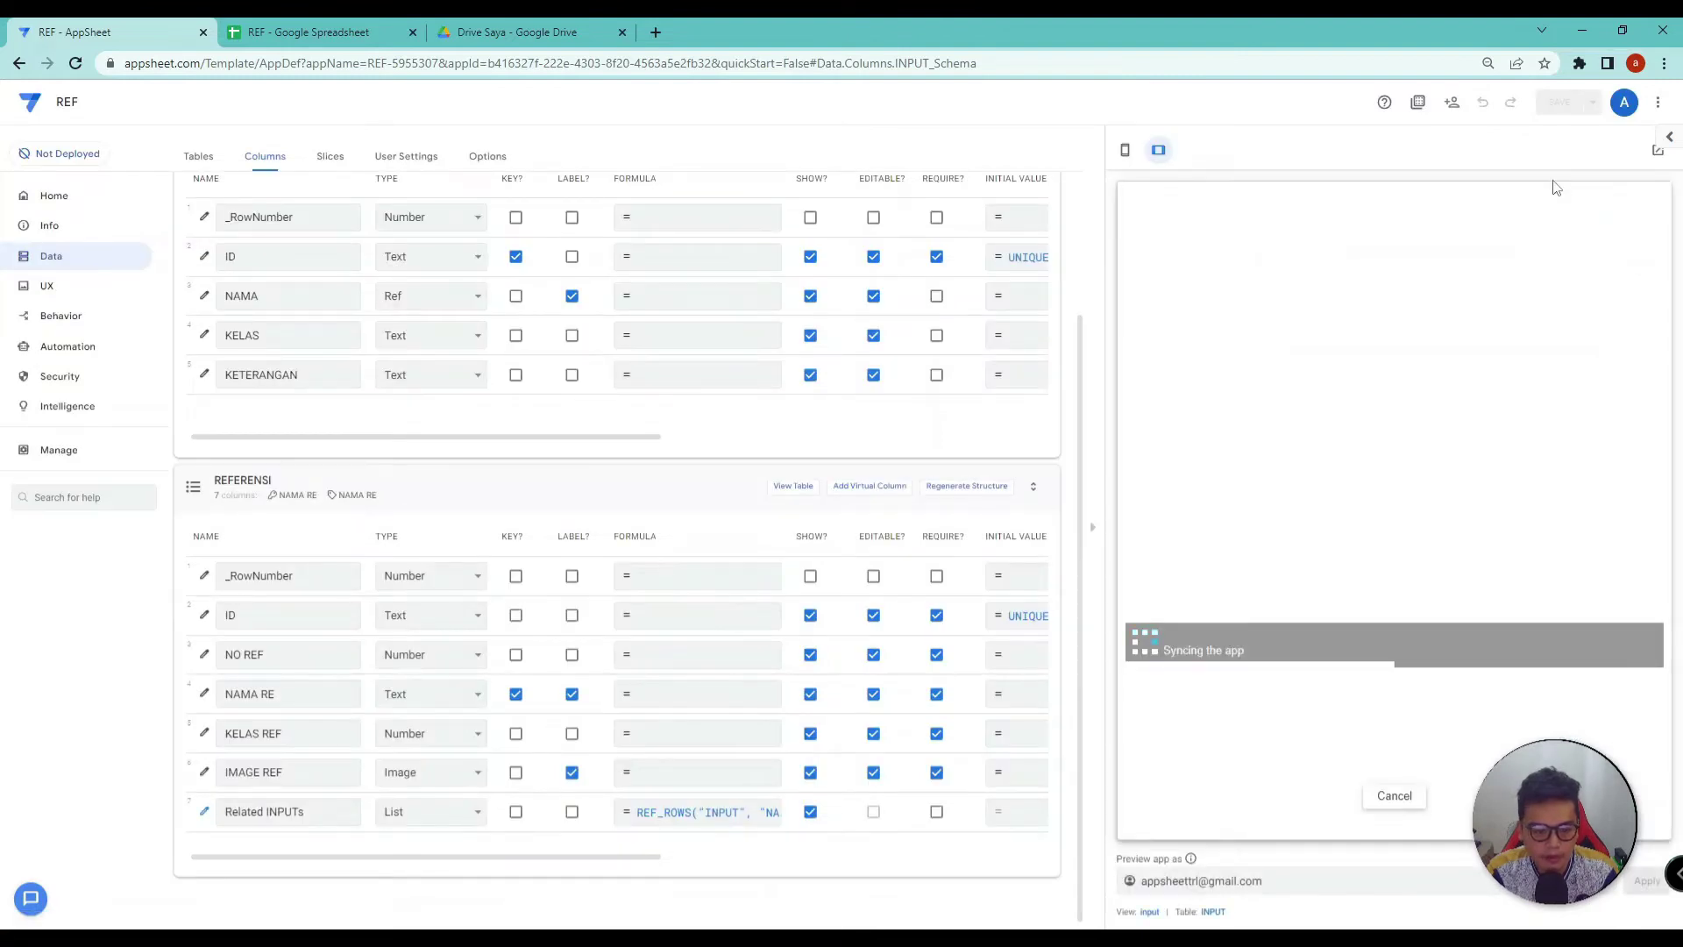
Step: Submit a form entry with the first student as NAMA, KELAS "fg" and KETERANGAN "fgf"
{"action": "left_click", "coordinate": [1442, 357]}
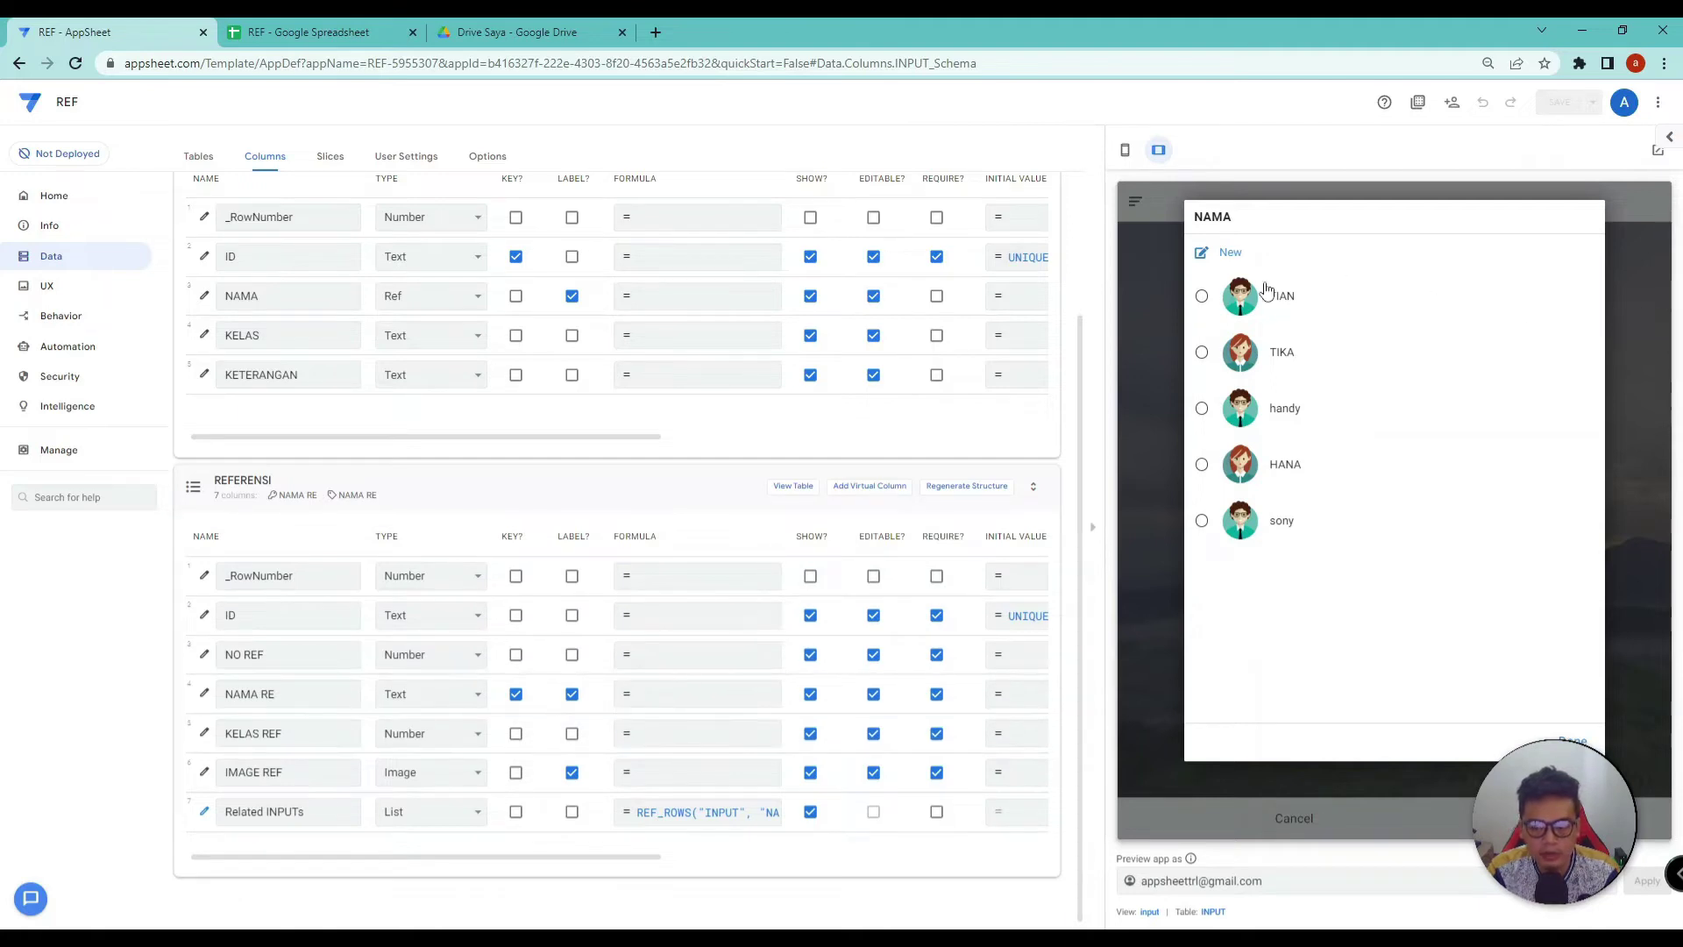
{"action": "left_click", "coordinate": [1298, 316]}
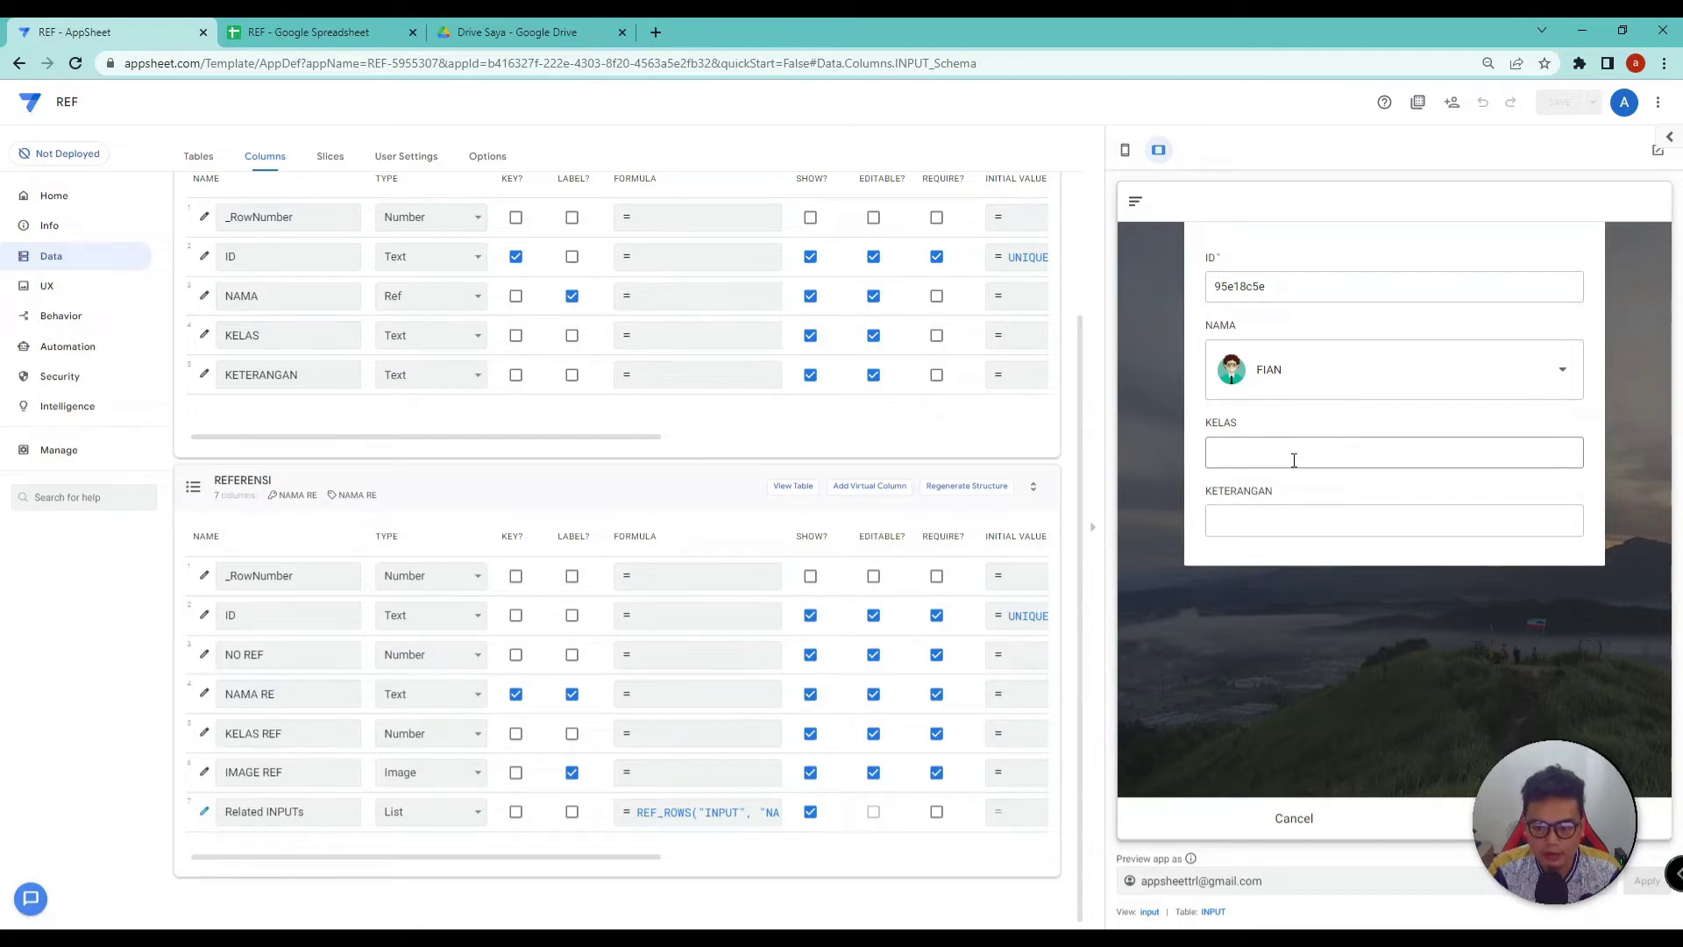
{"action": "type", "text": "fg"}
{"action": "key", "text": "Tab"}
{"action": "type", "text": "fgf"}
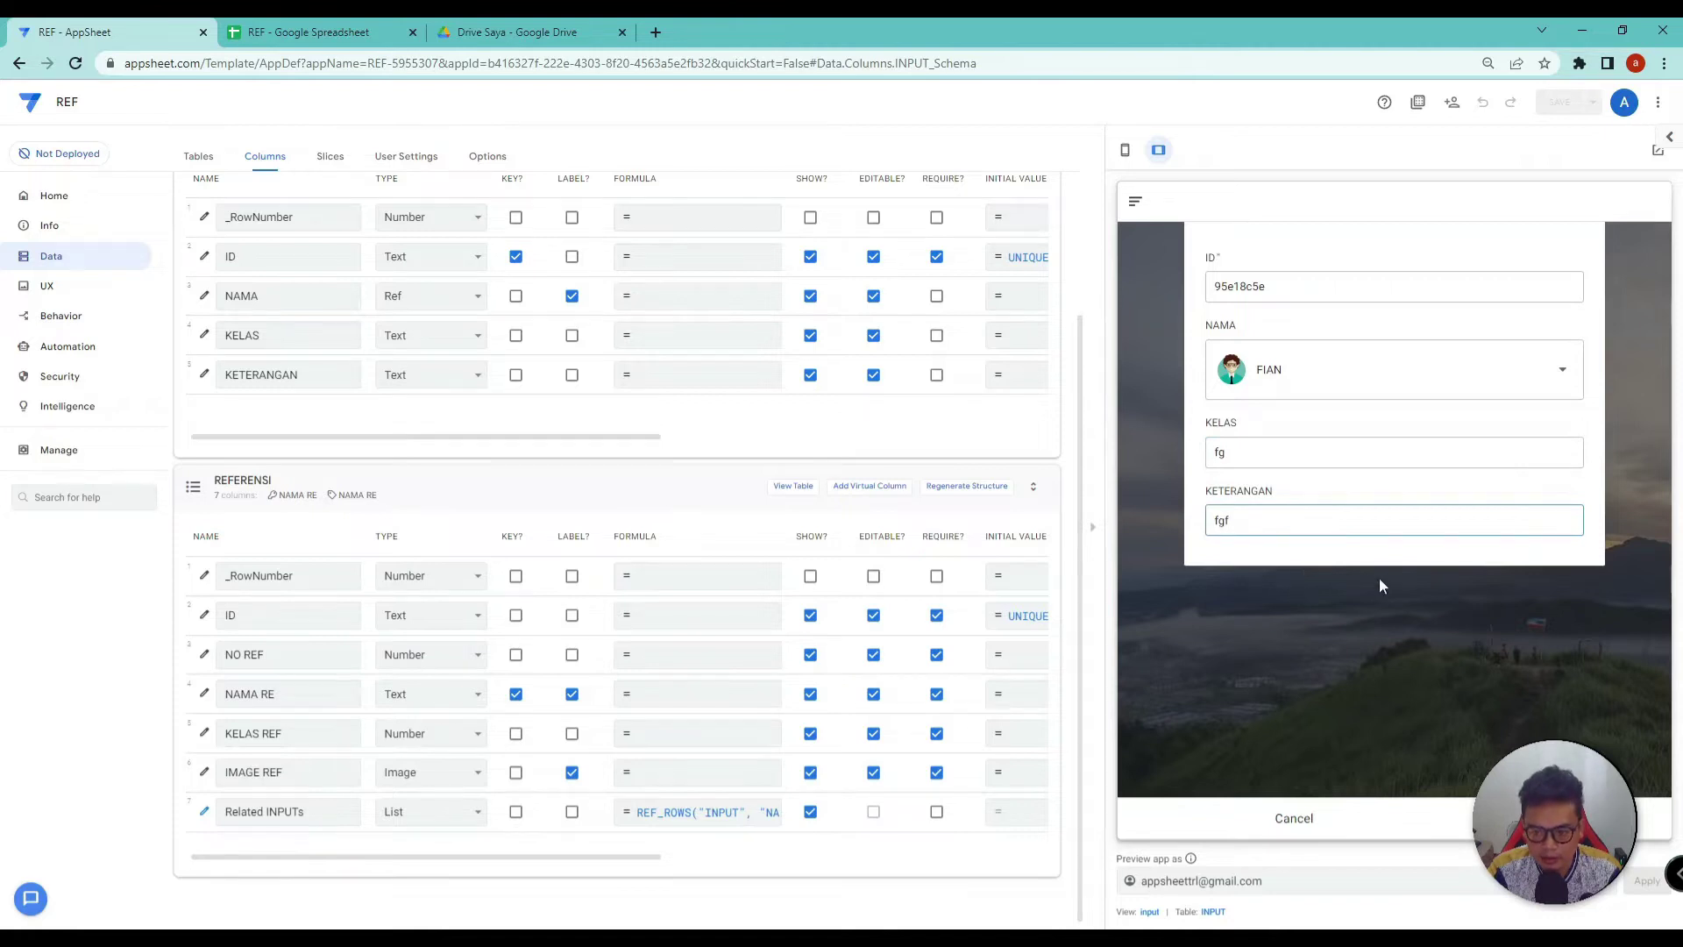
{"action": "key", "text": "Return"}
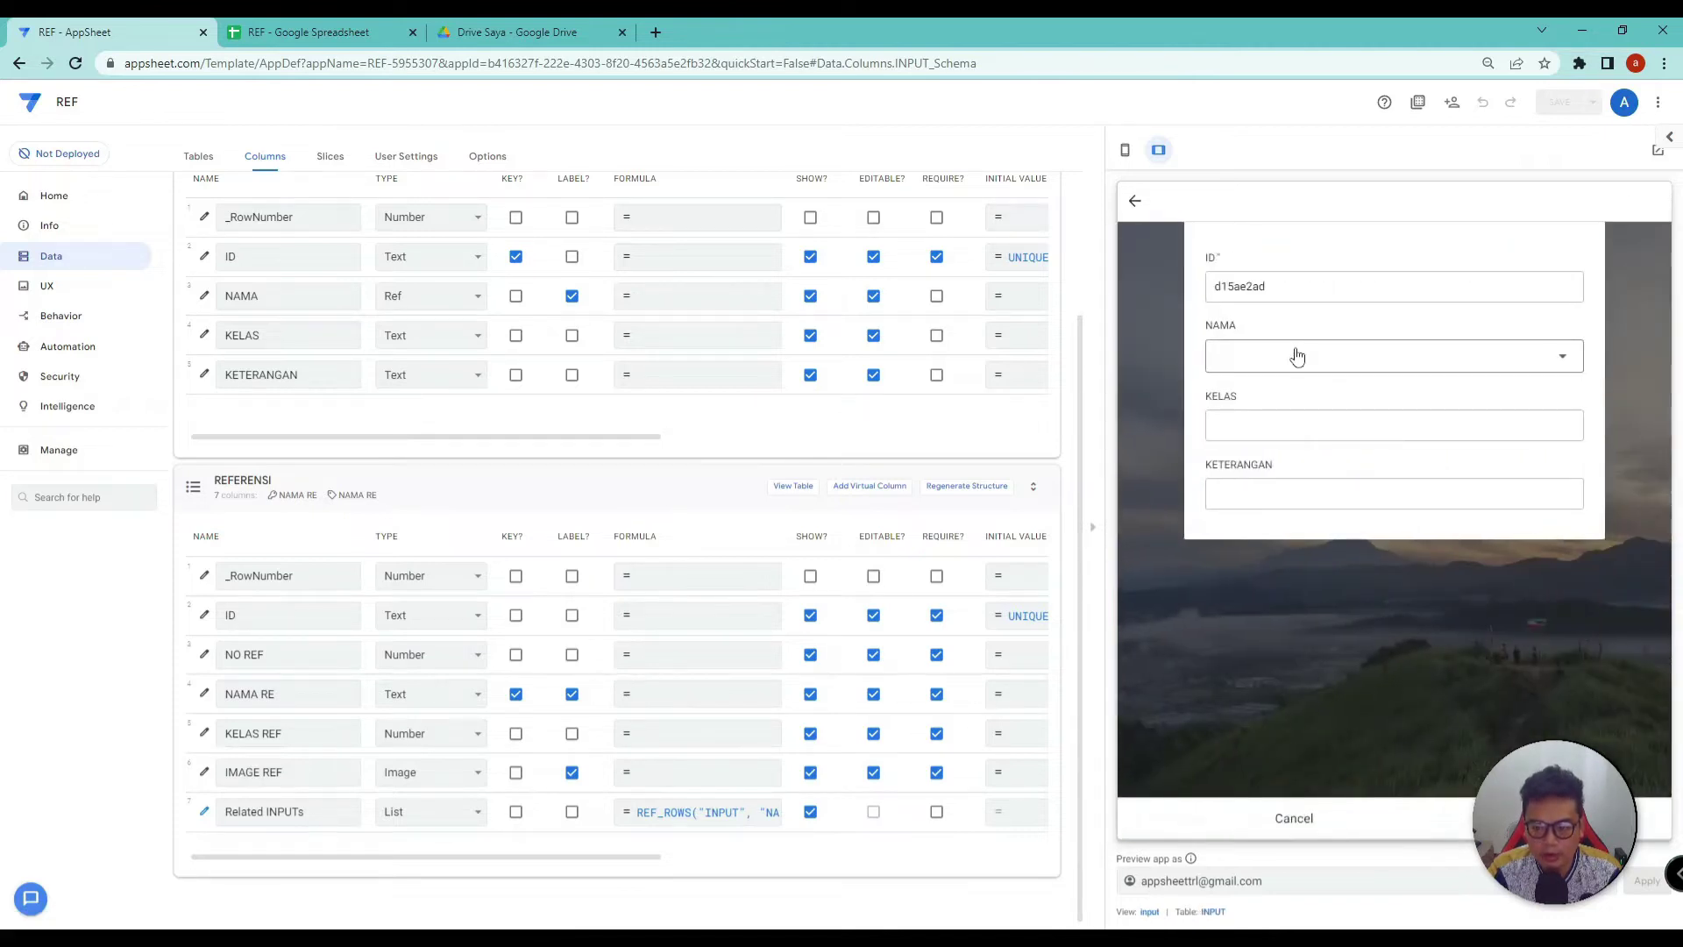
Step: Submit a form entry with the third student as NAMA, KELAS "rfrfg" and a short filler text as KETERANGAN
{"action": "left_click", "coordinate": [1298, 356]}
{"action": "left_click", "coordinate": [1280, 403]}
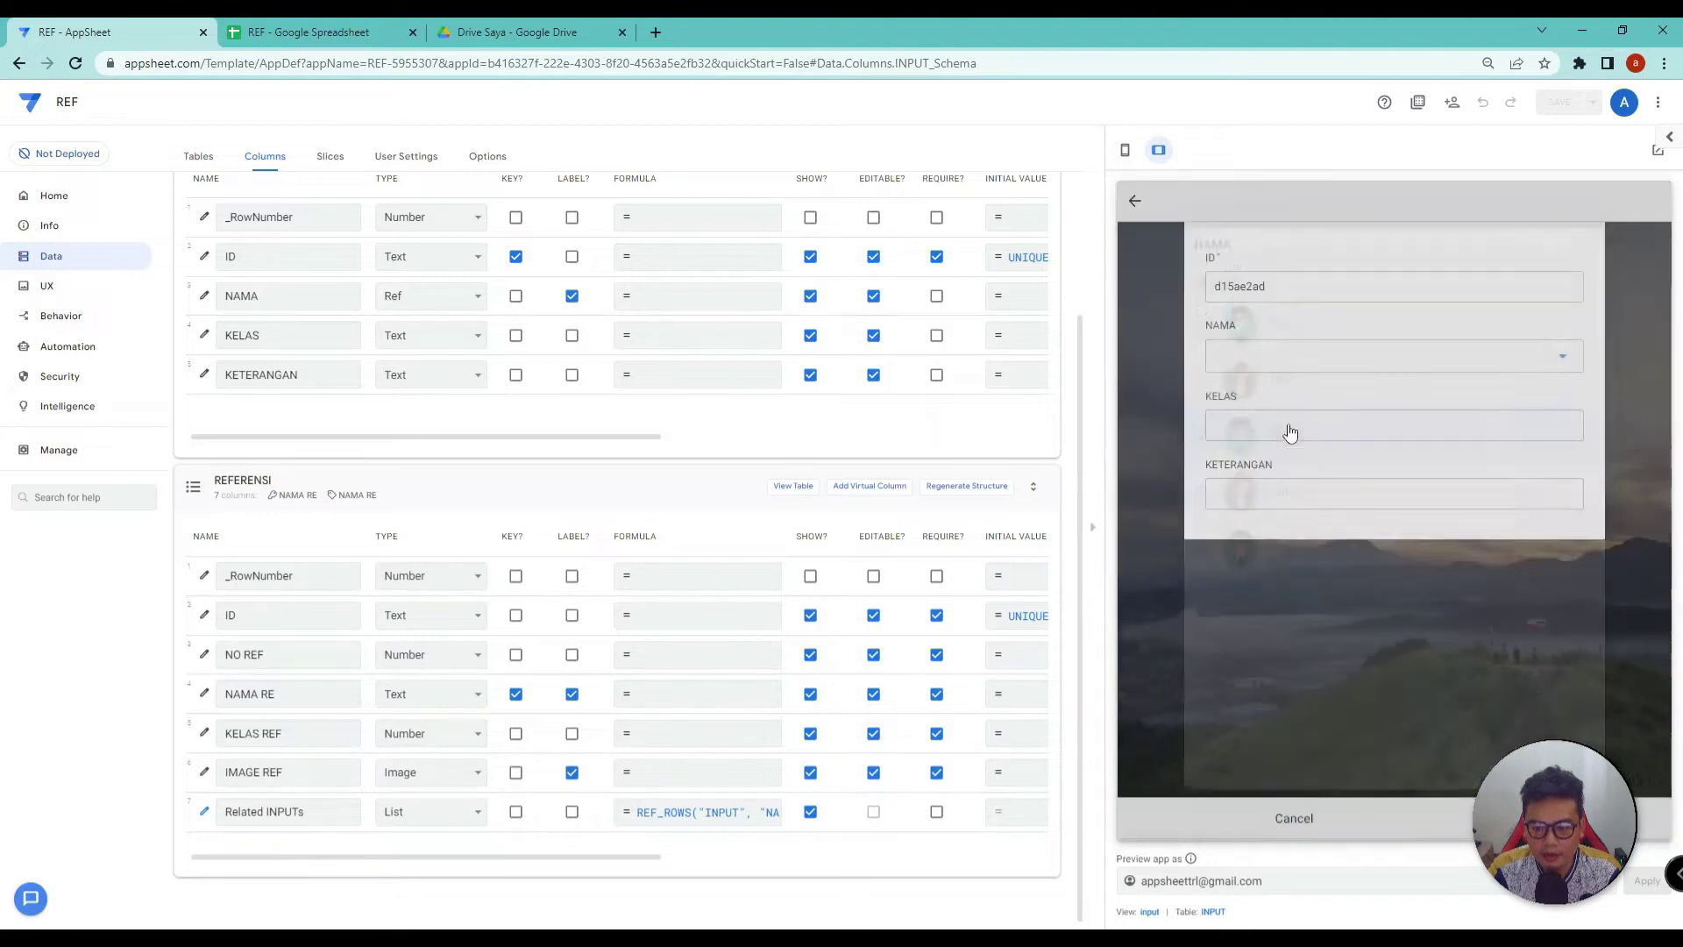
{"action": "left_click", "coordinate": [1307, 449]}
{"action": "type", "text": "rfrfg"}
{"action": "left_click", "coordinate": [1323, 520]}
{"action": "type", "text": "df"}
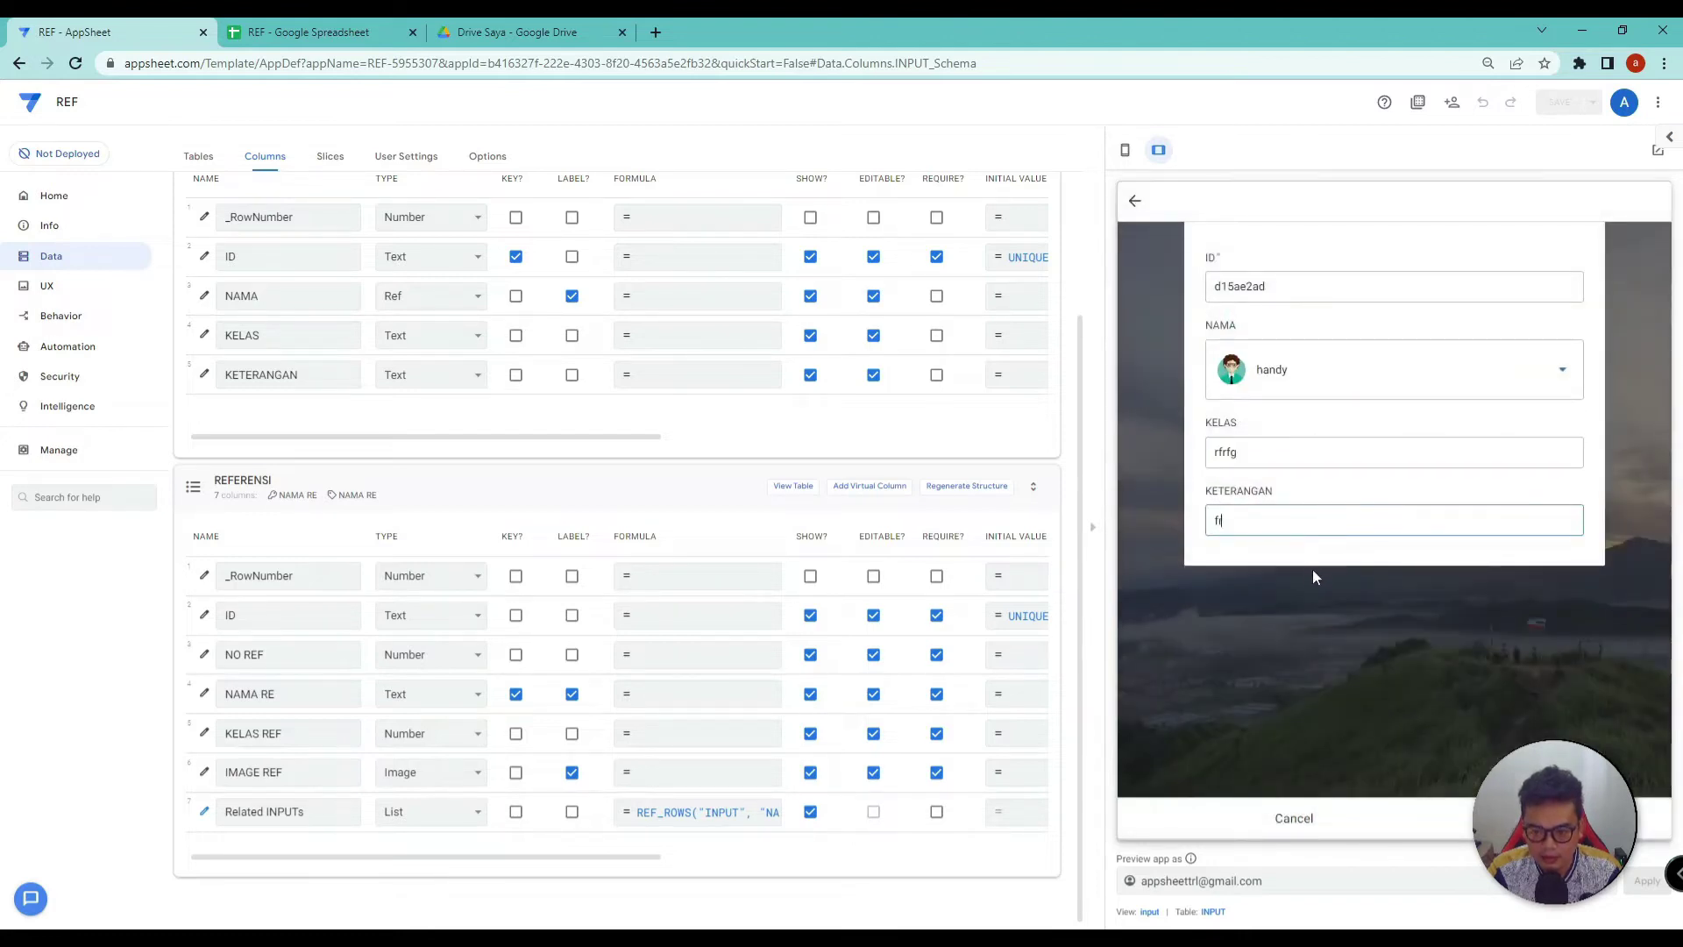
{"action": "key", "text": "Return"}
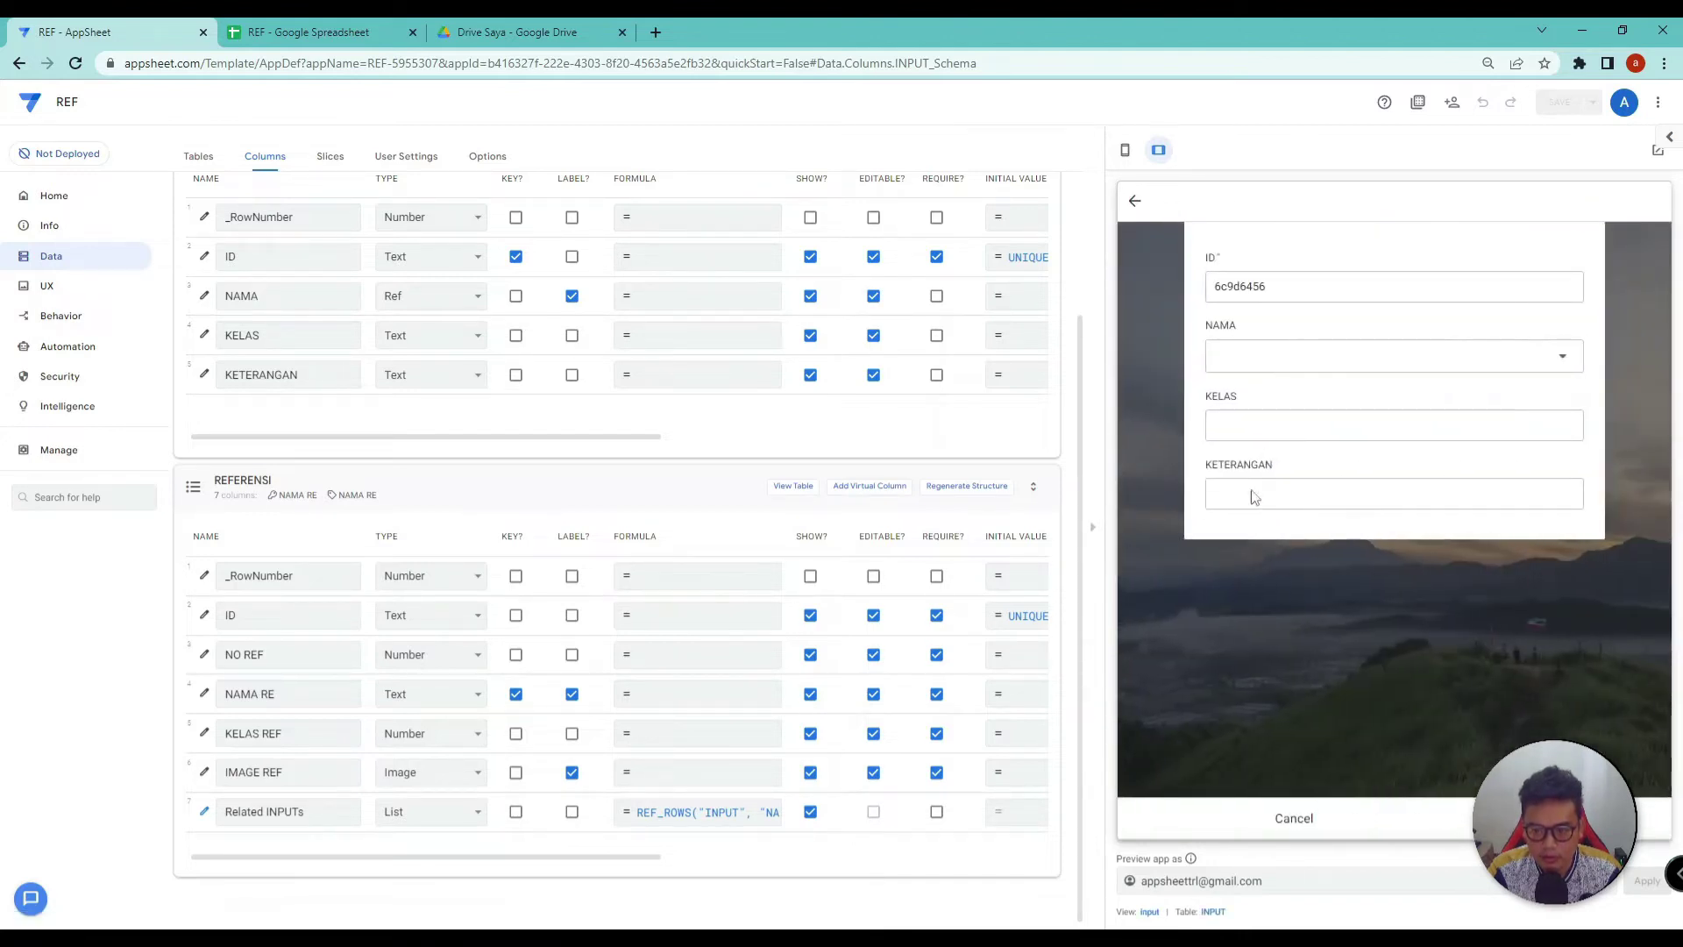
Step: Cancel the blank form entry in the preview and open the settings of the input form view
{"action": "left_click", "coordinate": [439, 499]}
{"action": "left_click", "coordinate": [503, 309]}
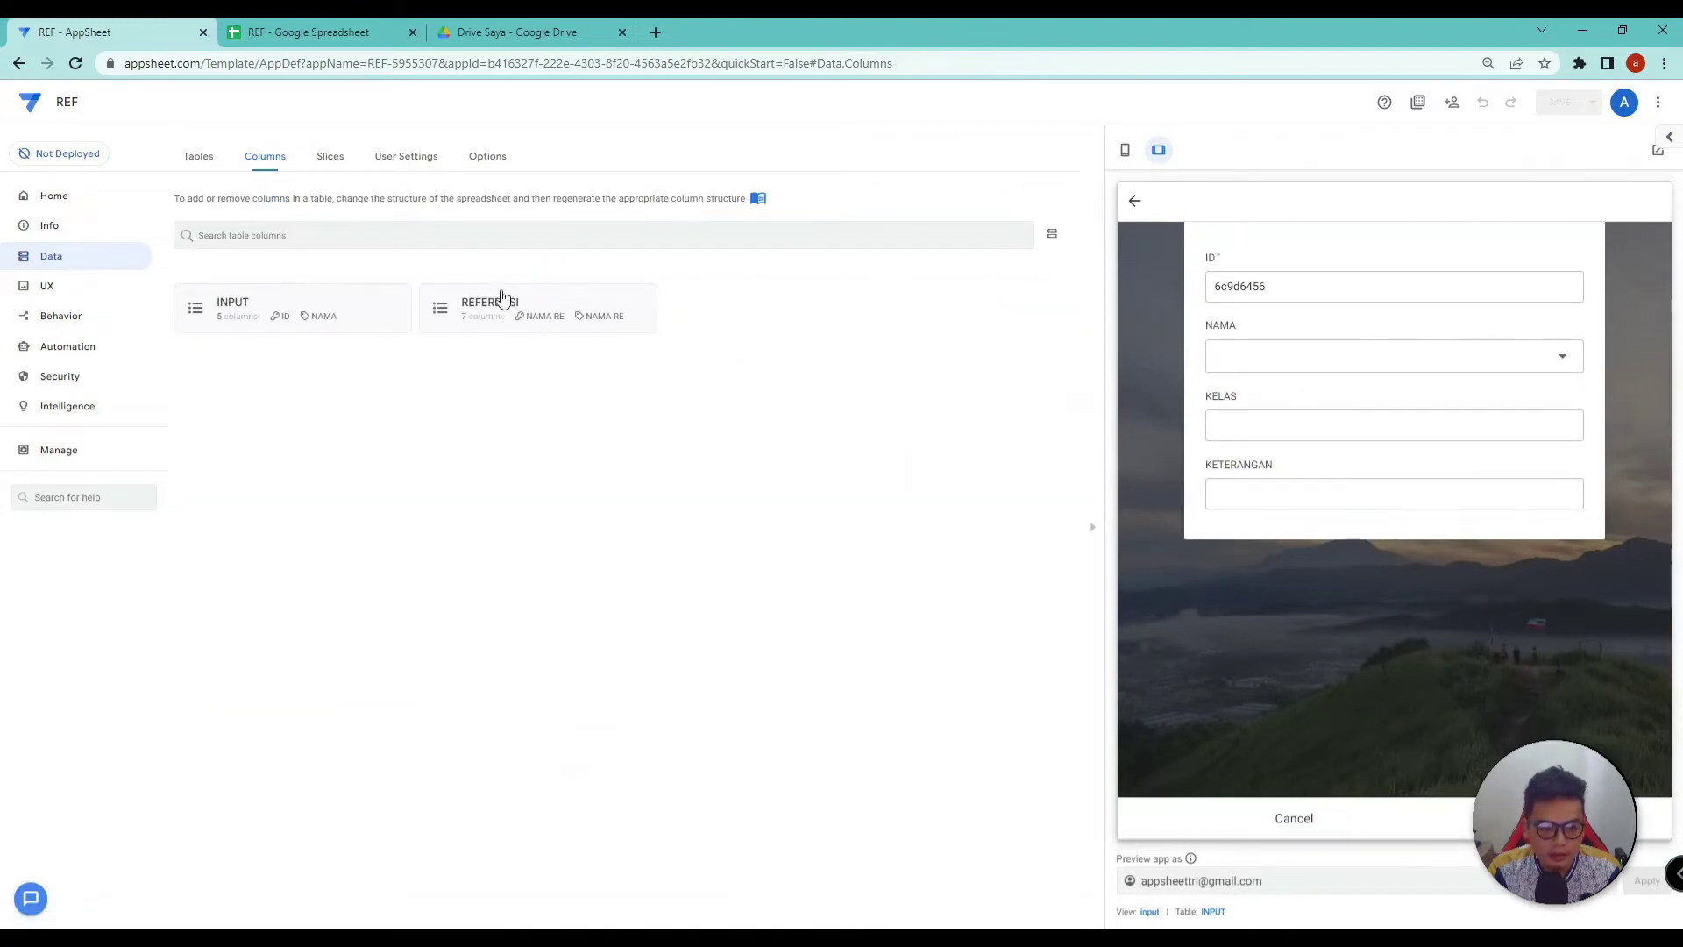
{"action": "left_click", "coordinate": [53, 289]}
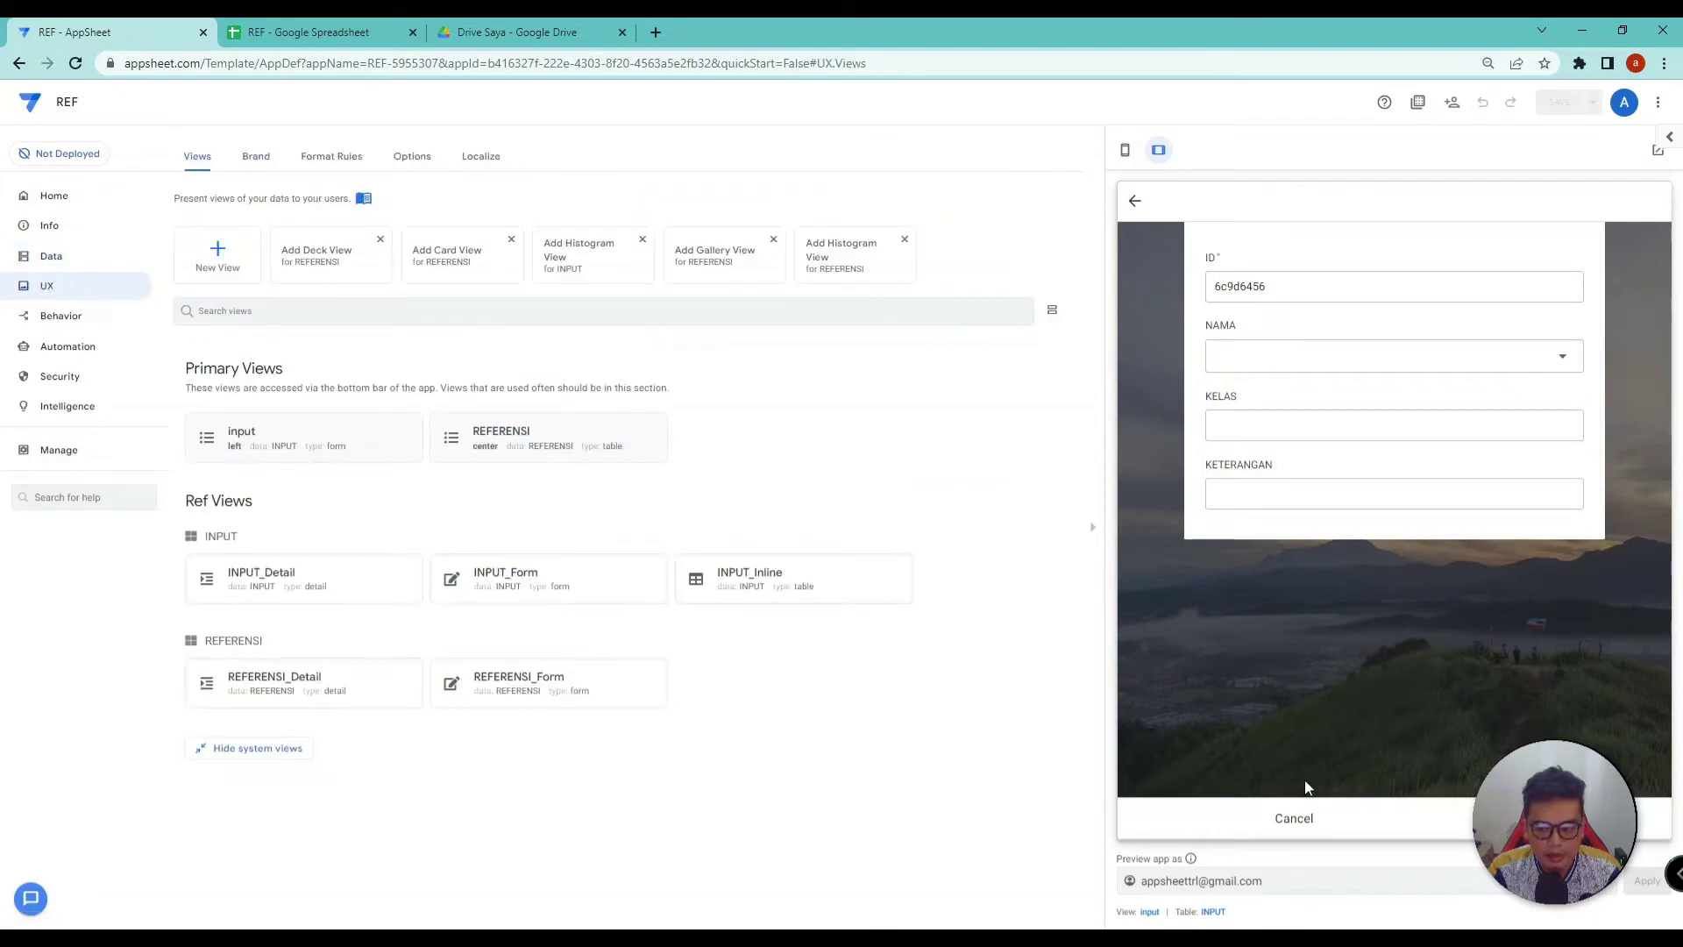
{"action": "left_click", "coordinate": [1298, 817]}
{"action": "left_click", "coordinate": [1265, 811]}
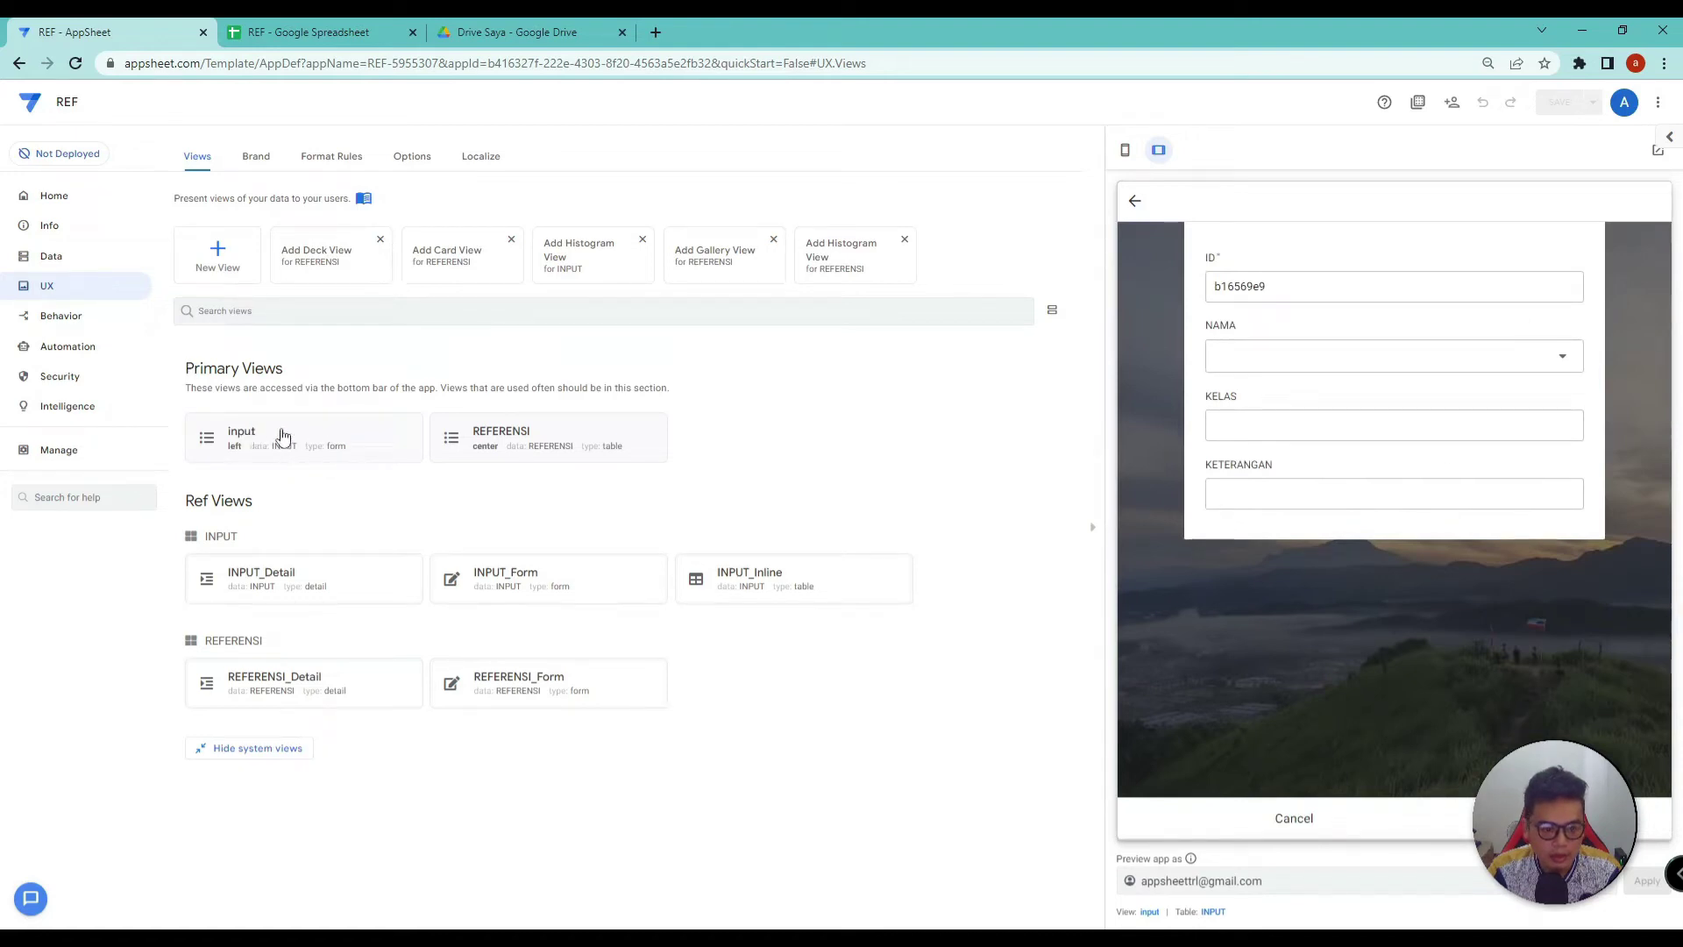
{"action": "left_click", "coordinate": [283, 437]}
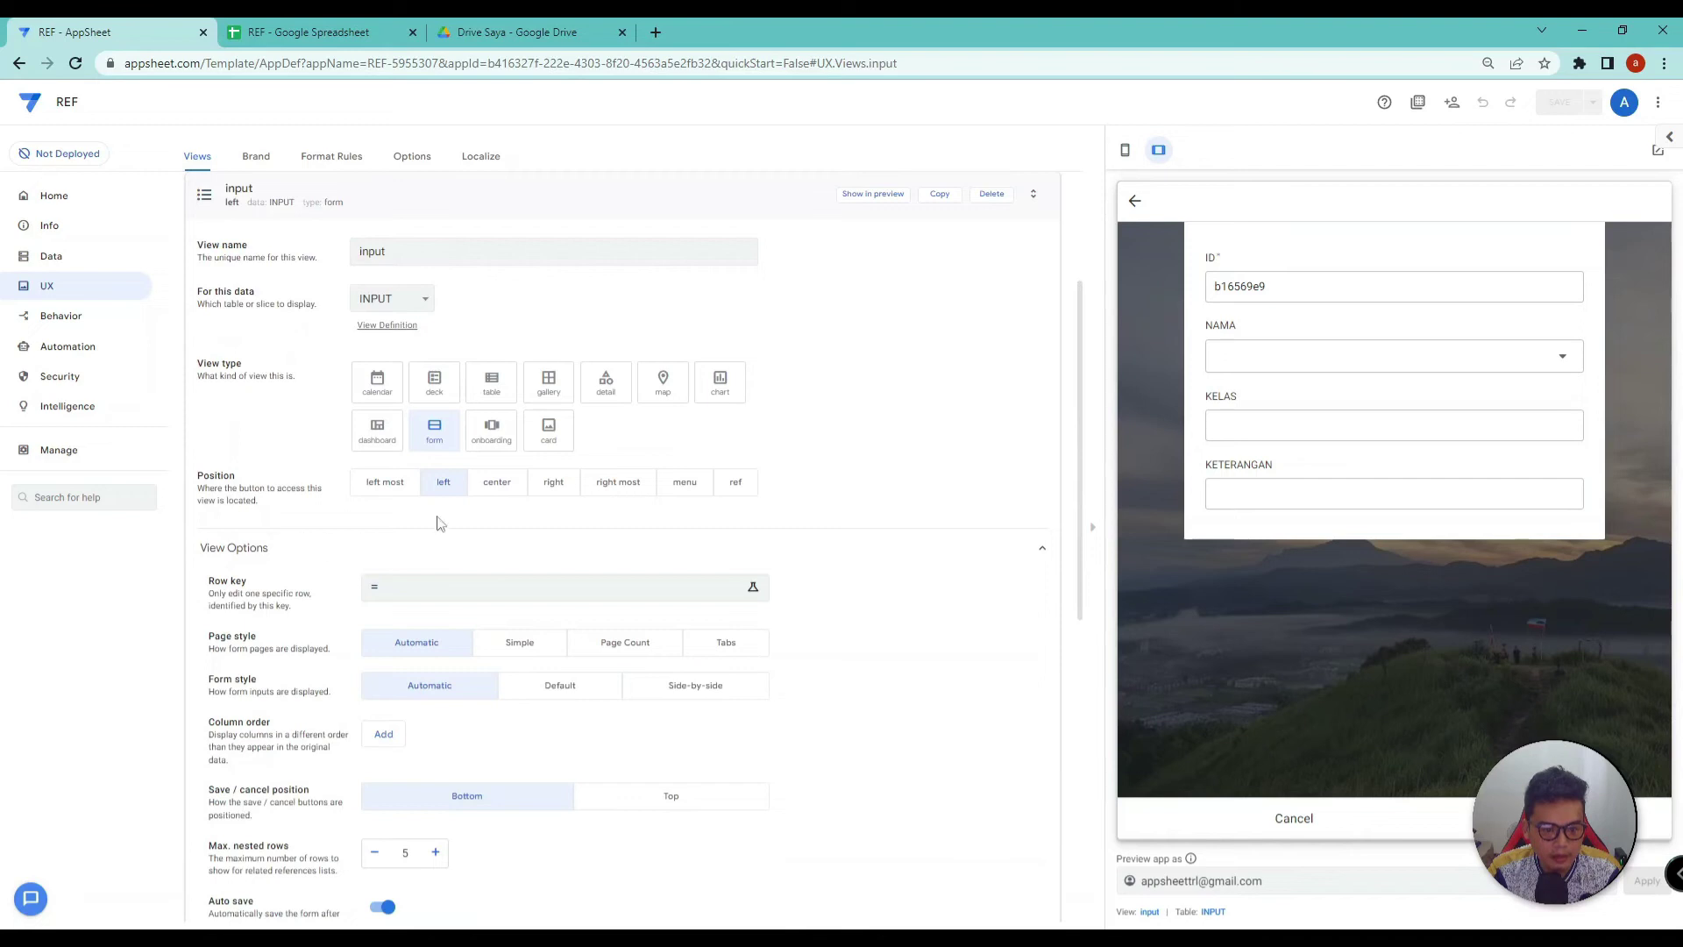
Step: Turn off Auto save and Auto re-open for the input form view, and save the app
{"action": "scroll", "coordinate": [423, 351], "scroll_direction": "up", "scroll_amount": 1}
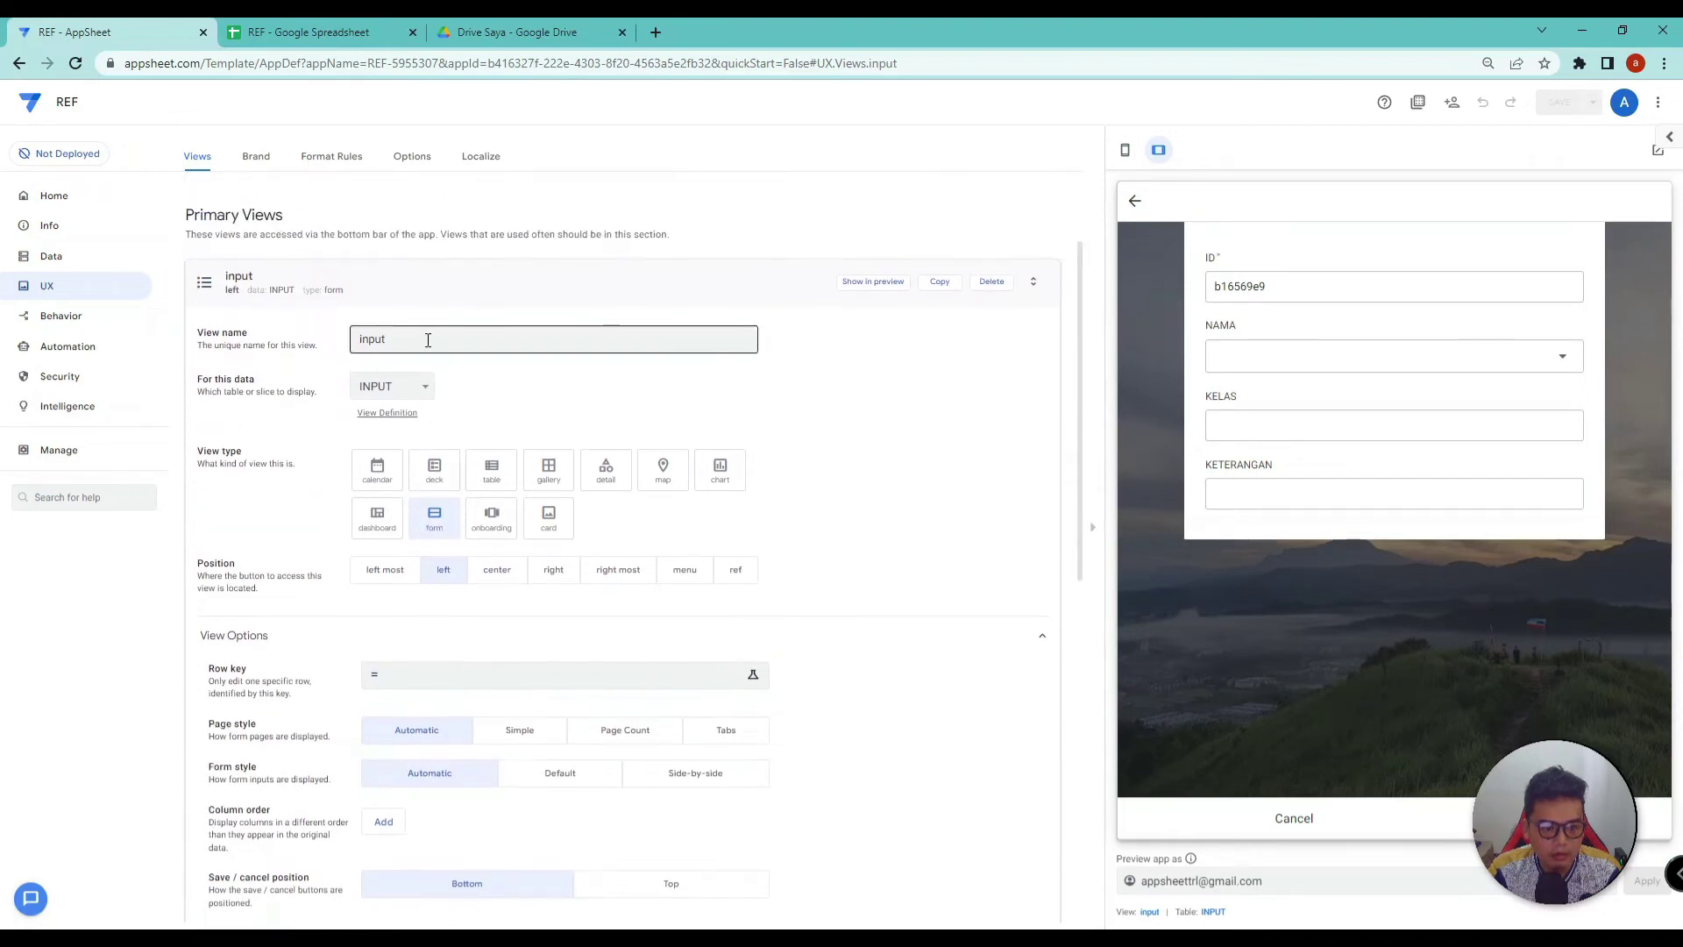
{"action": "scroll", "coordinate": [452, 583], "scroll_direction": "down", "scroll_amount": 2}
{"action": "scroll", "coordinate": [460, 608], "scroll_direction": "down", "scroll_amount": 3}
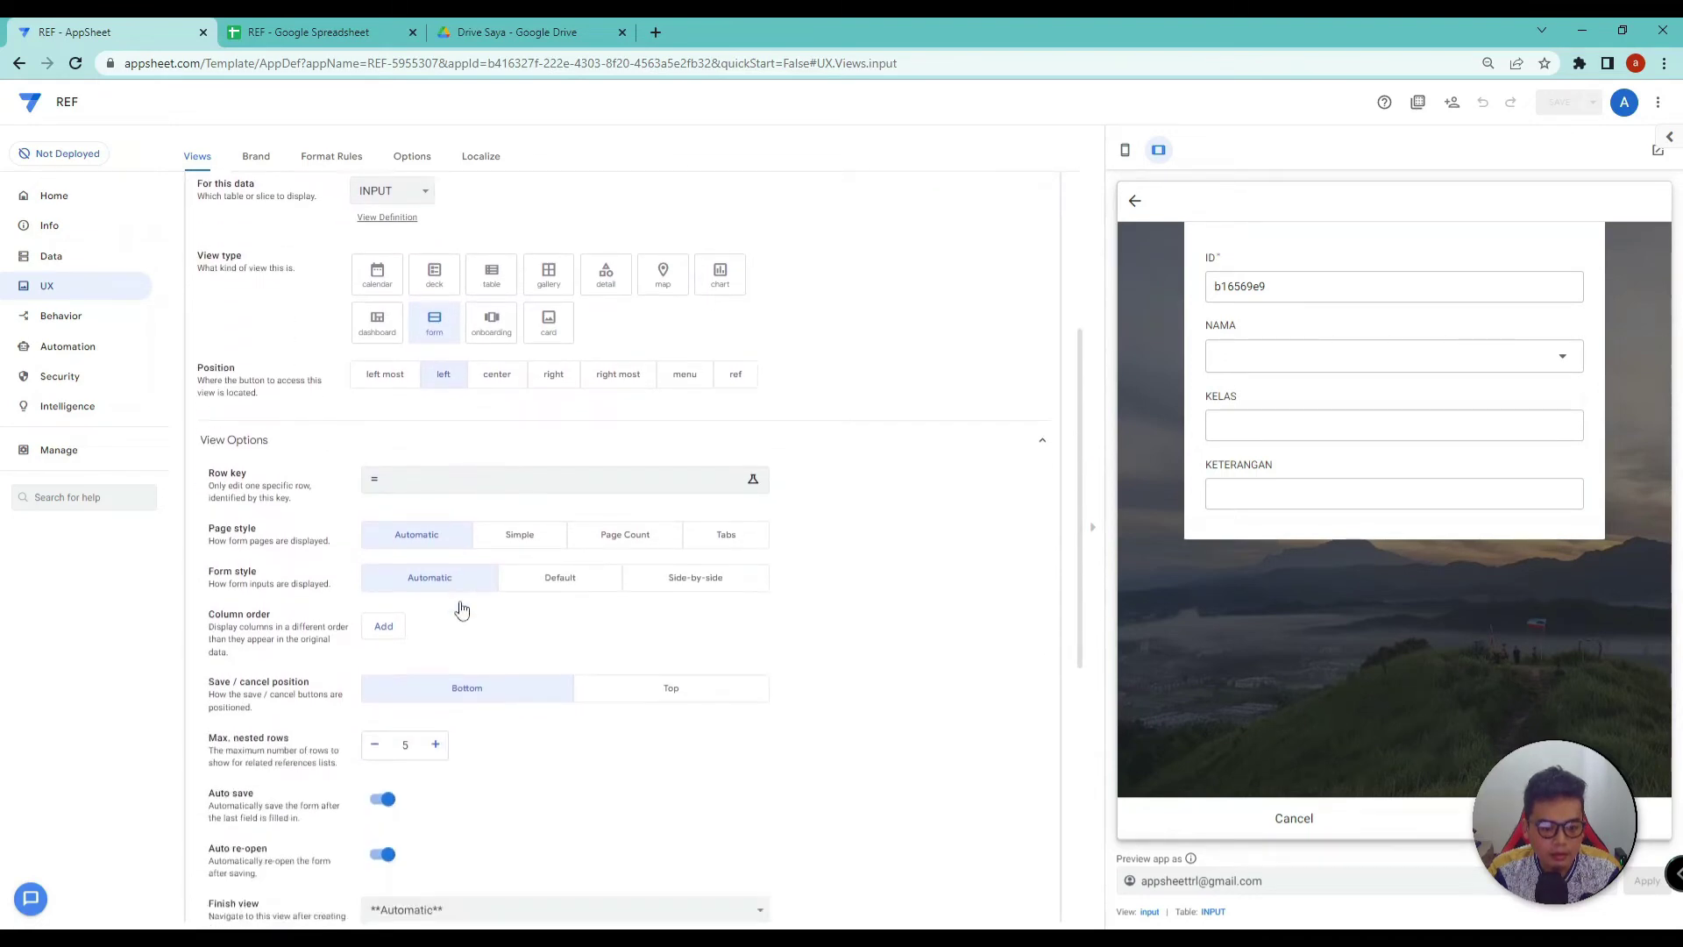
{"action": "left_click_drag", "start_coordinate": [202, 552], "coordinate": [255, 551]}
{"action": "left_click_drag", "start_coordinate": [211, 609], "coordinate": [277, 608]}
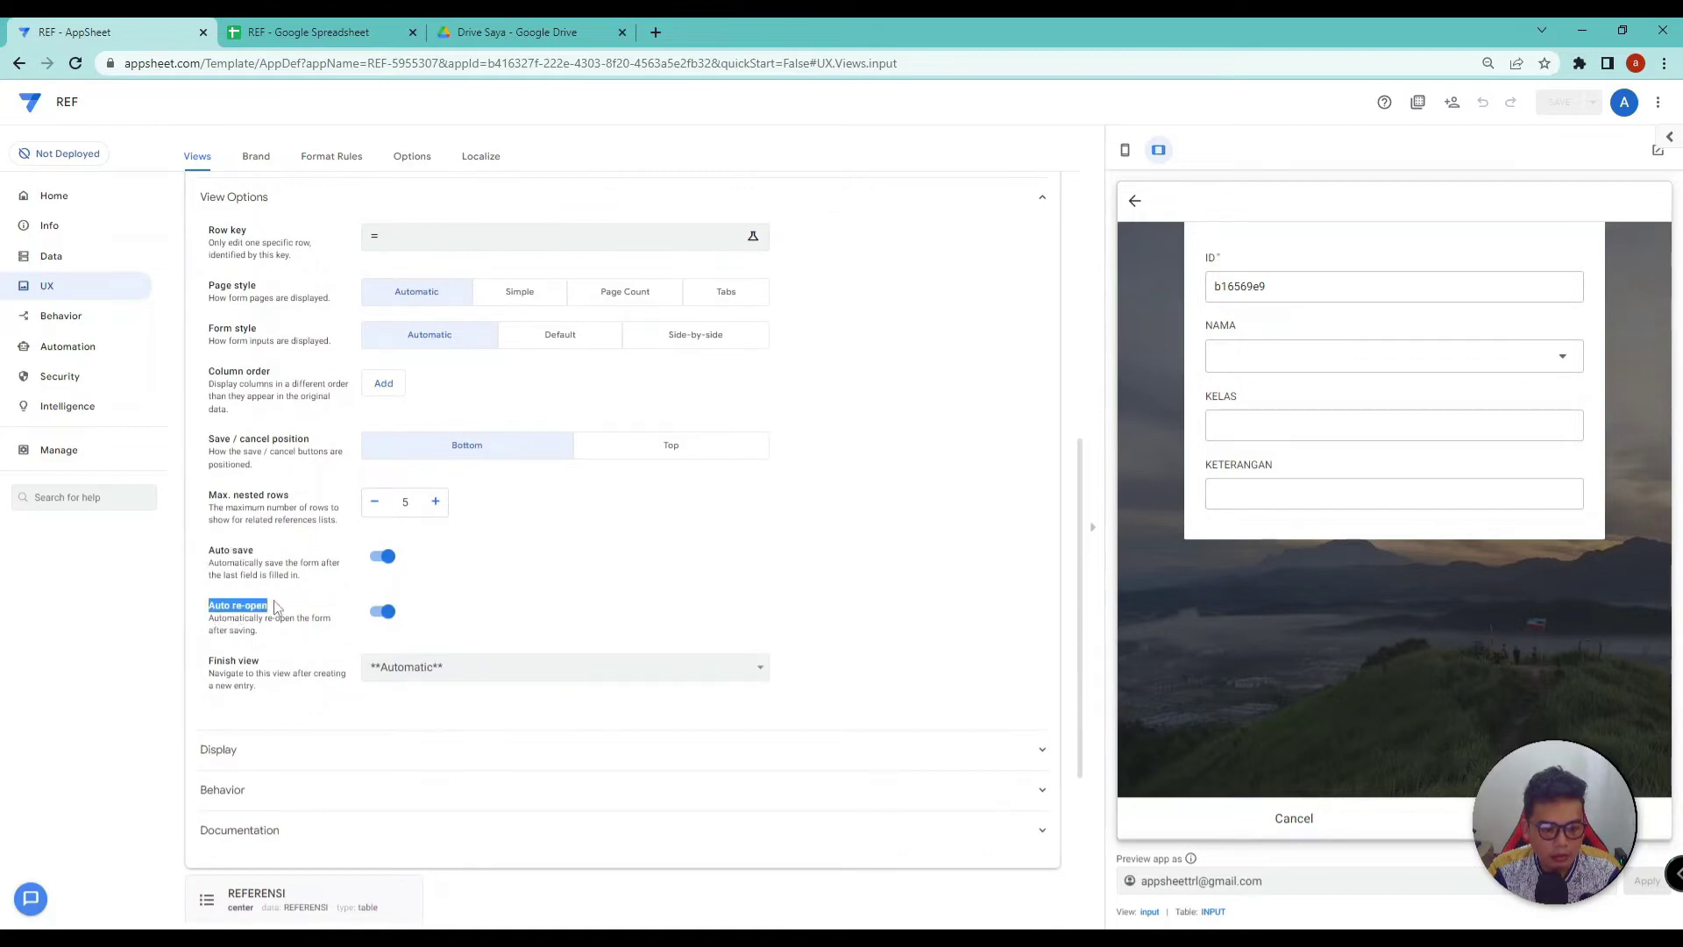
{"action": "left_click", "coordinate": [493, 618]}
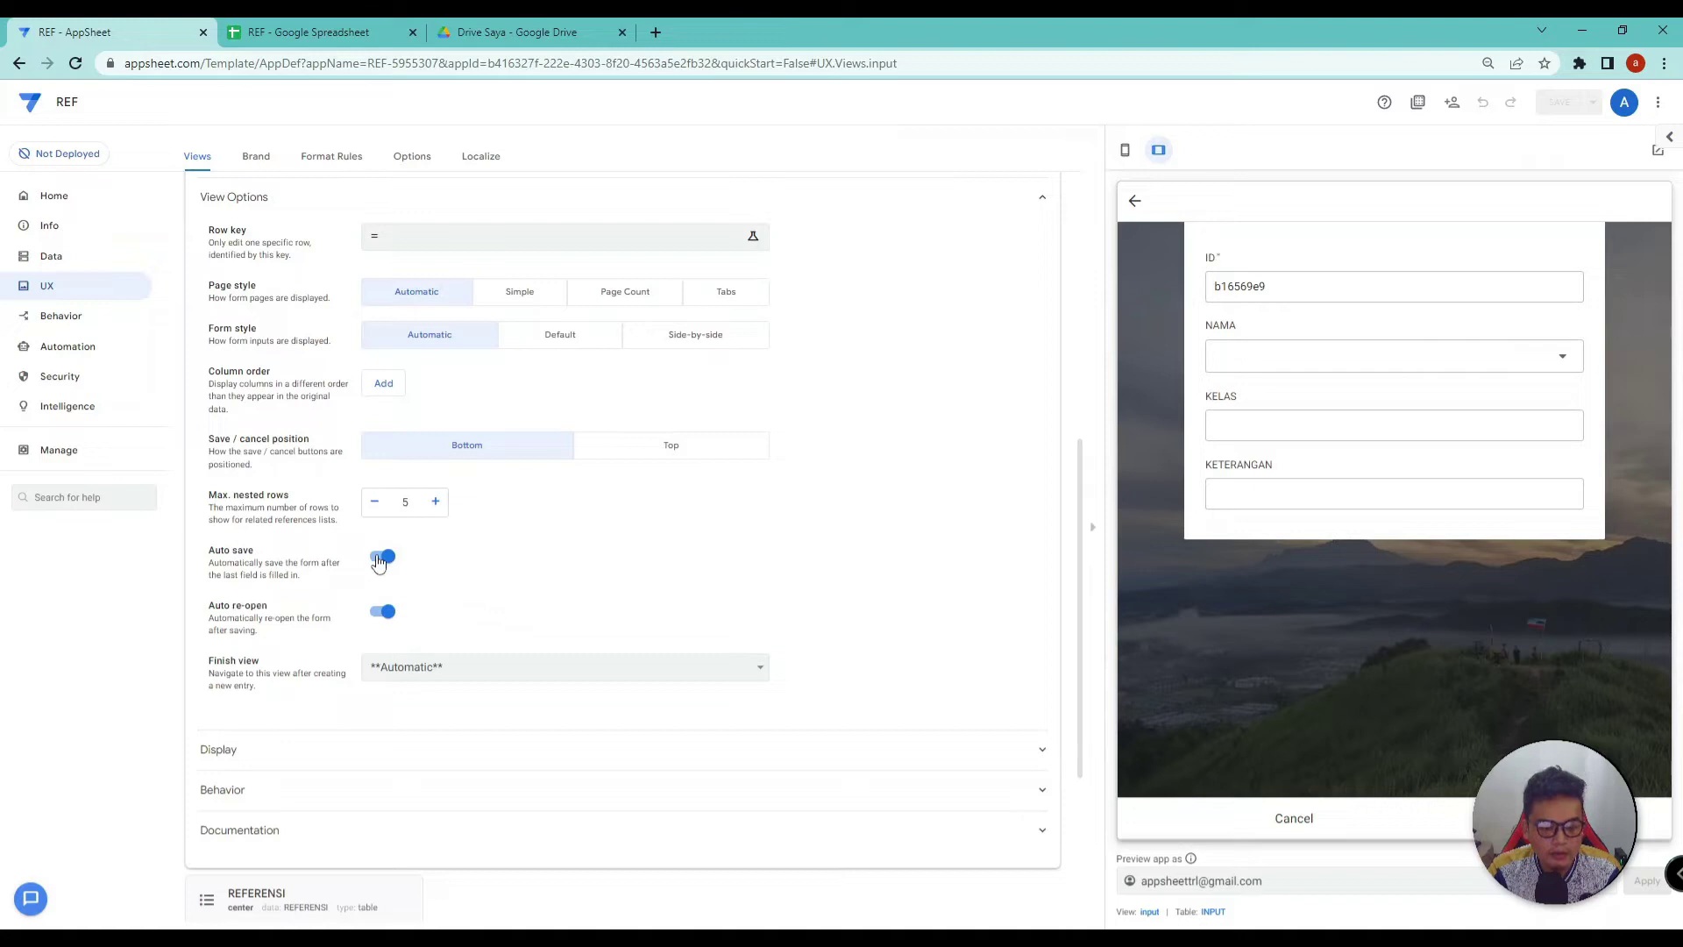
{"action": "left_click_drag", "start_coordinate": [366, 571], "coordinate": [412, 609]}
{"action": "left_click", "coordinate": [470, 596]}
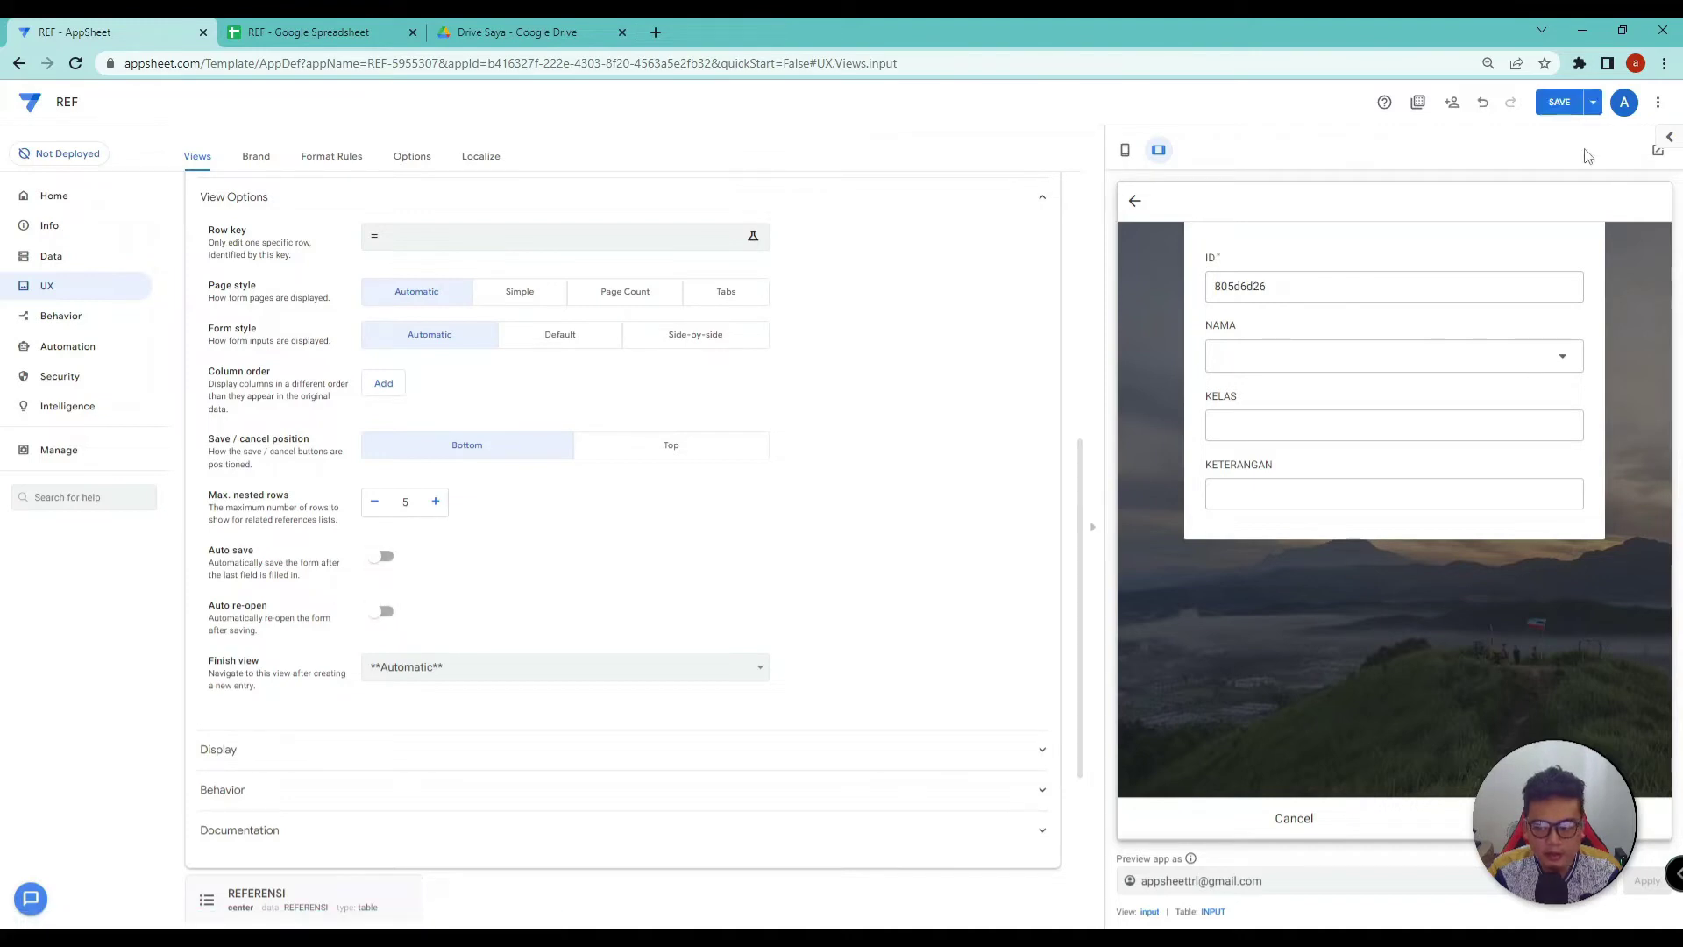
{"action": "left_click", "coordinate": [1560, 102]}
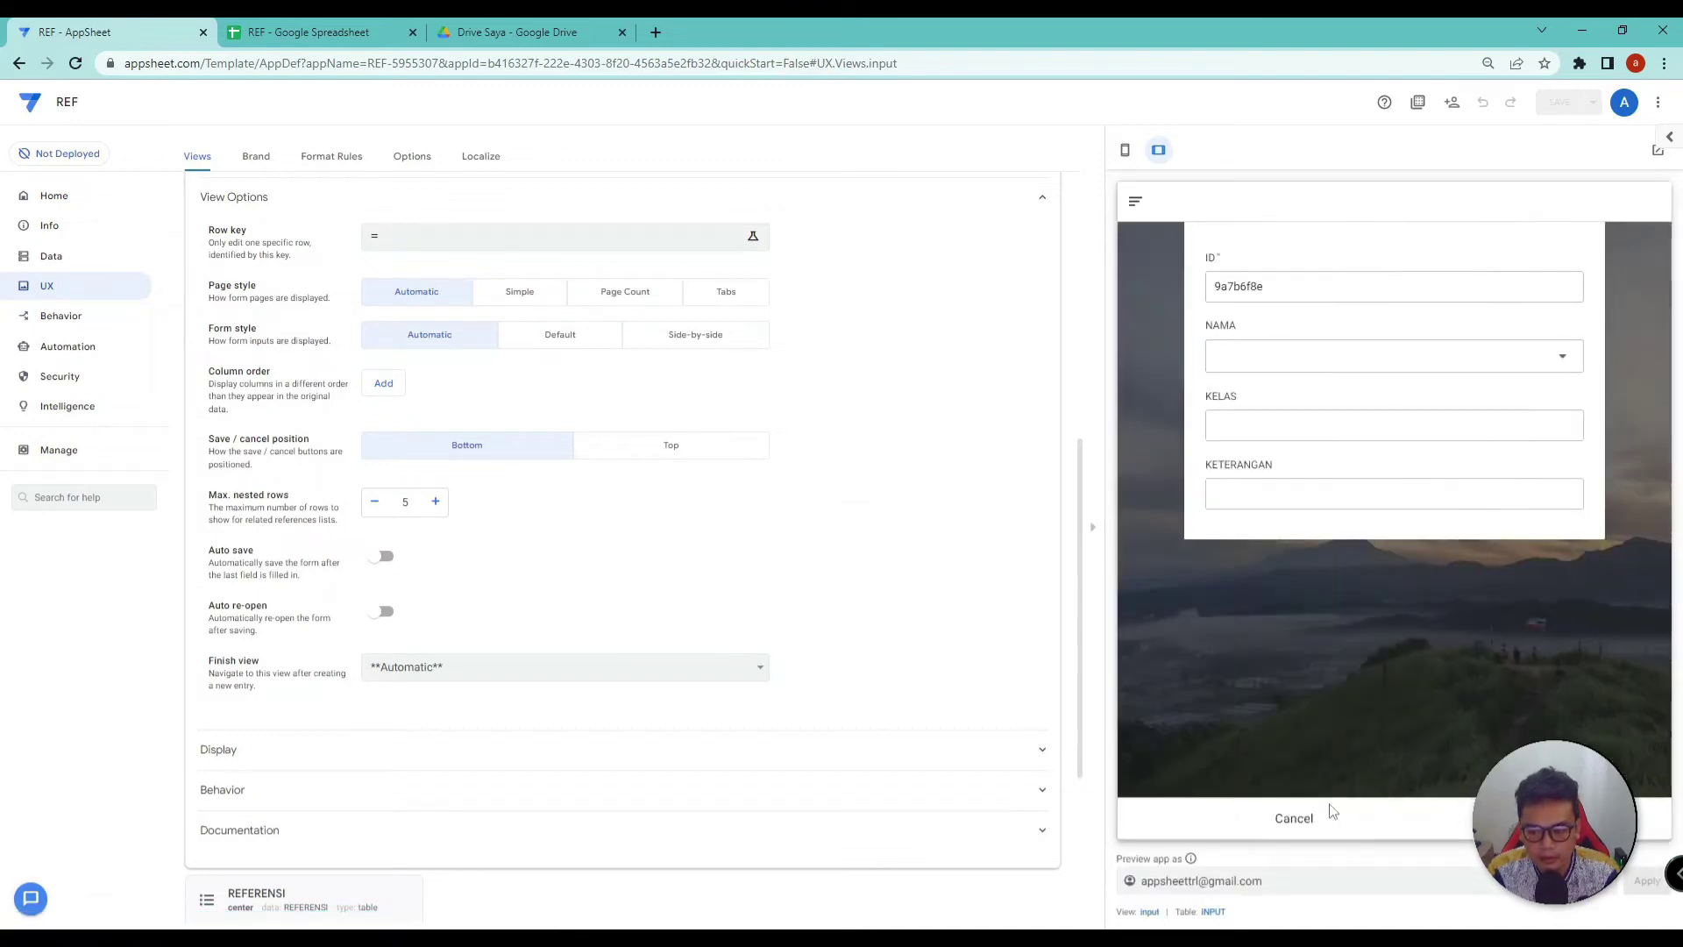
Step: Submit a form entry with the first student as NAMA, KELAS "5y5" and KETERANGAN "565", and reopen the input form
{"action": "left_click", "coordinate": [1394, 358]}
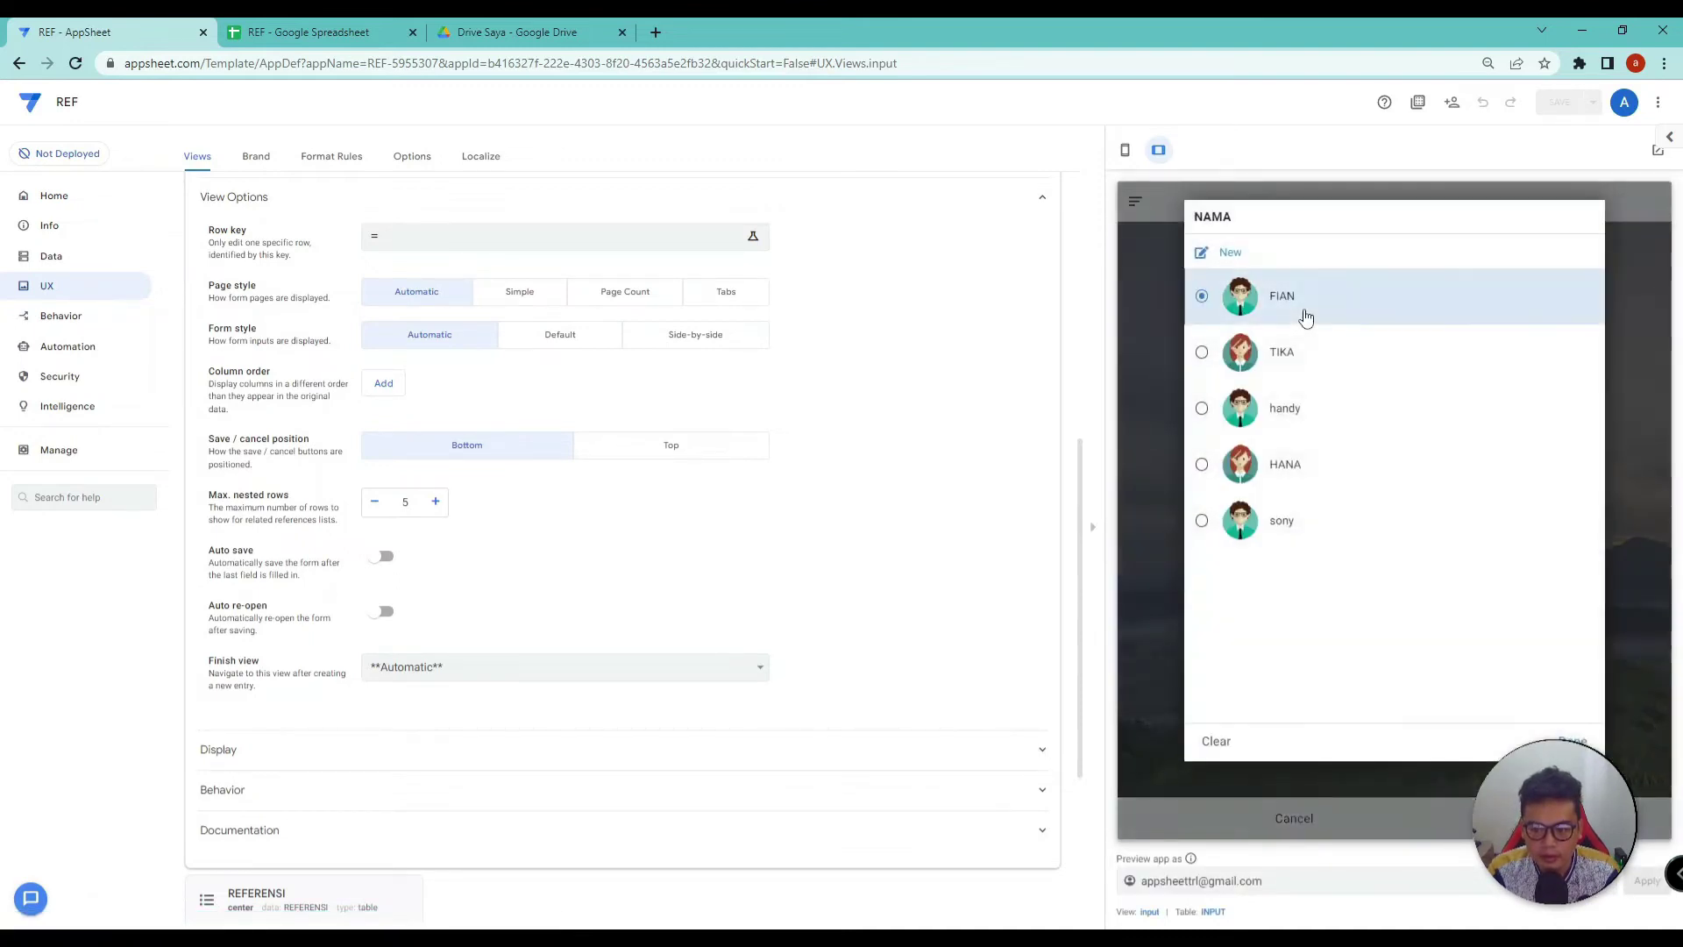
{"action": "left_click", "coordinate": [1304, 316]}
{"action": "left_click", "coordinate": [1318, 450]}
{"action": "type", "text": "5y5"}
{"action": "left_click", "coordinate": [1322, 506]}
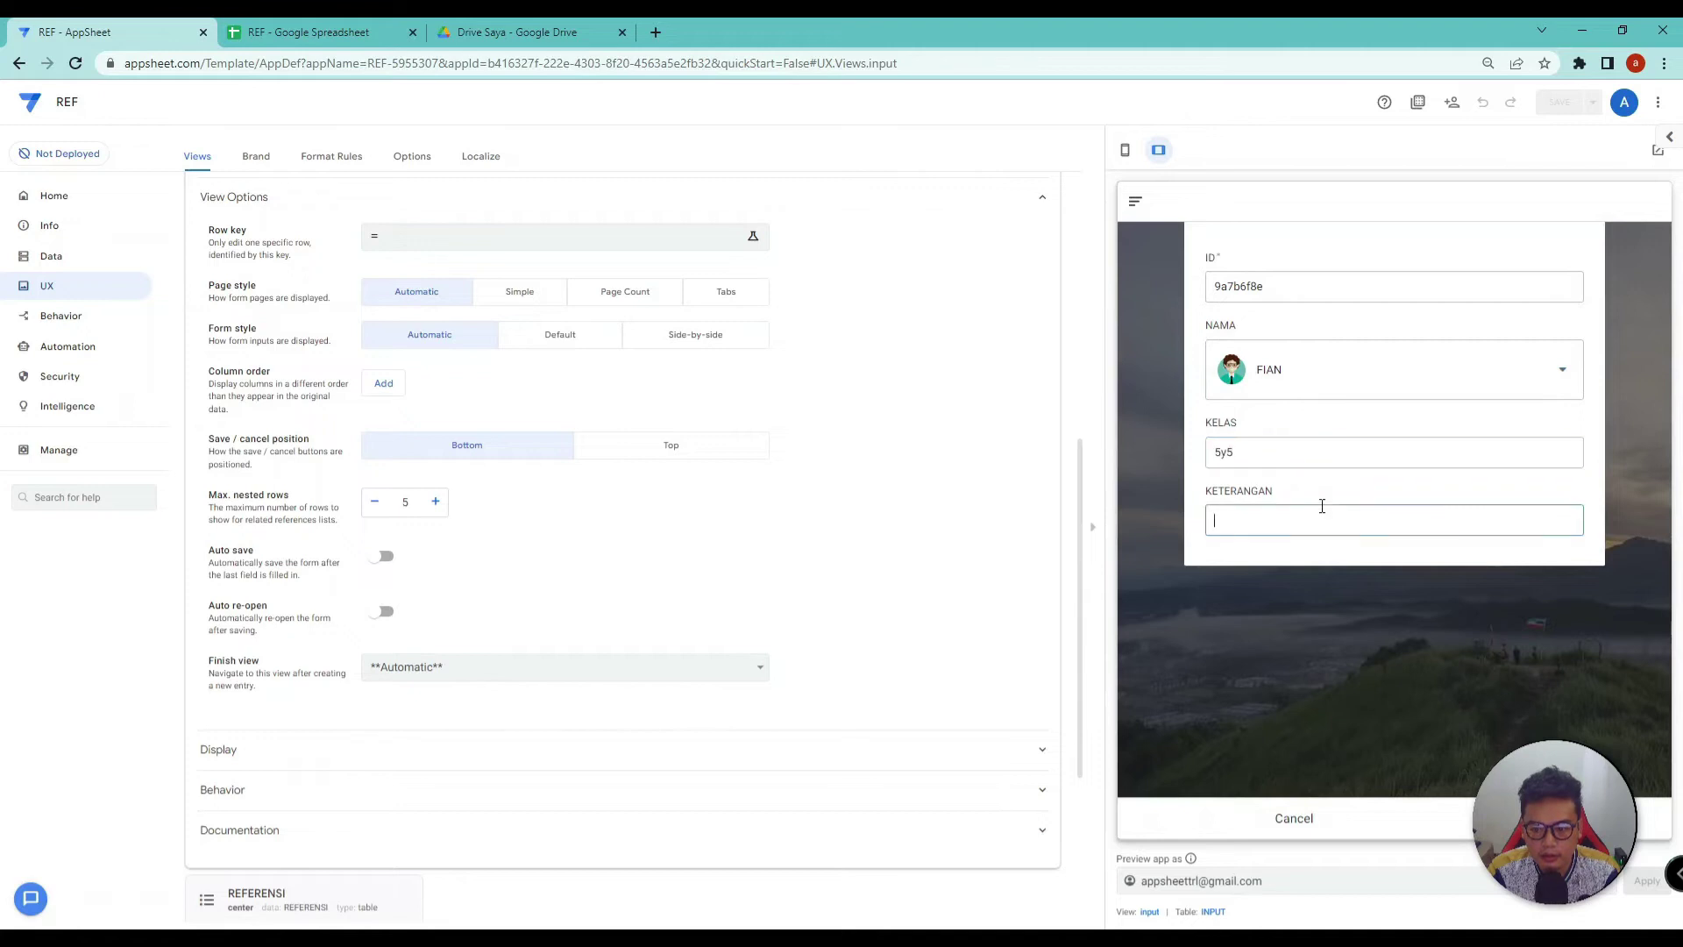
{"action": "left_click", "coordinate": [1339, 607]}
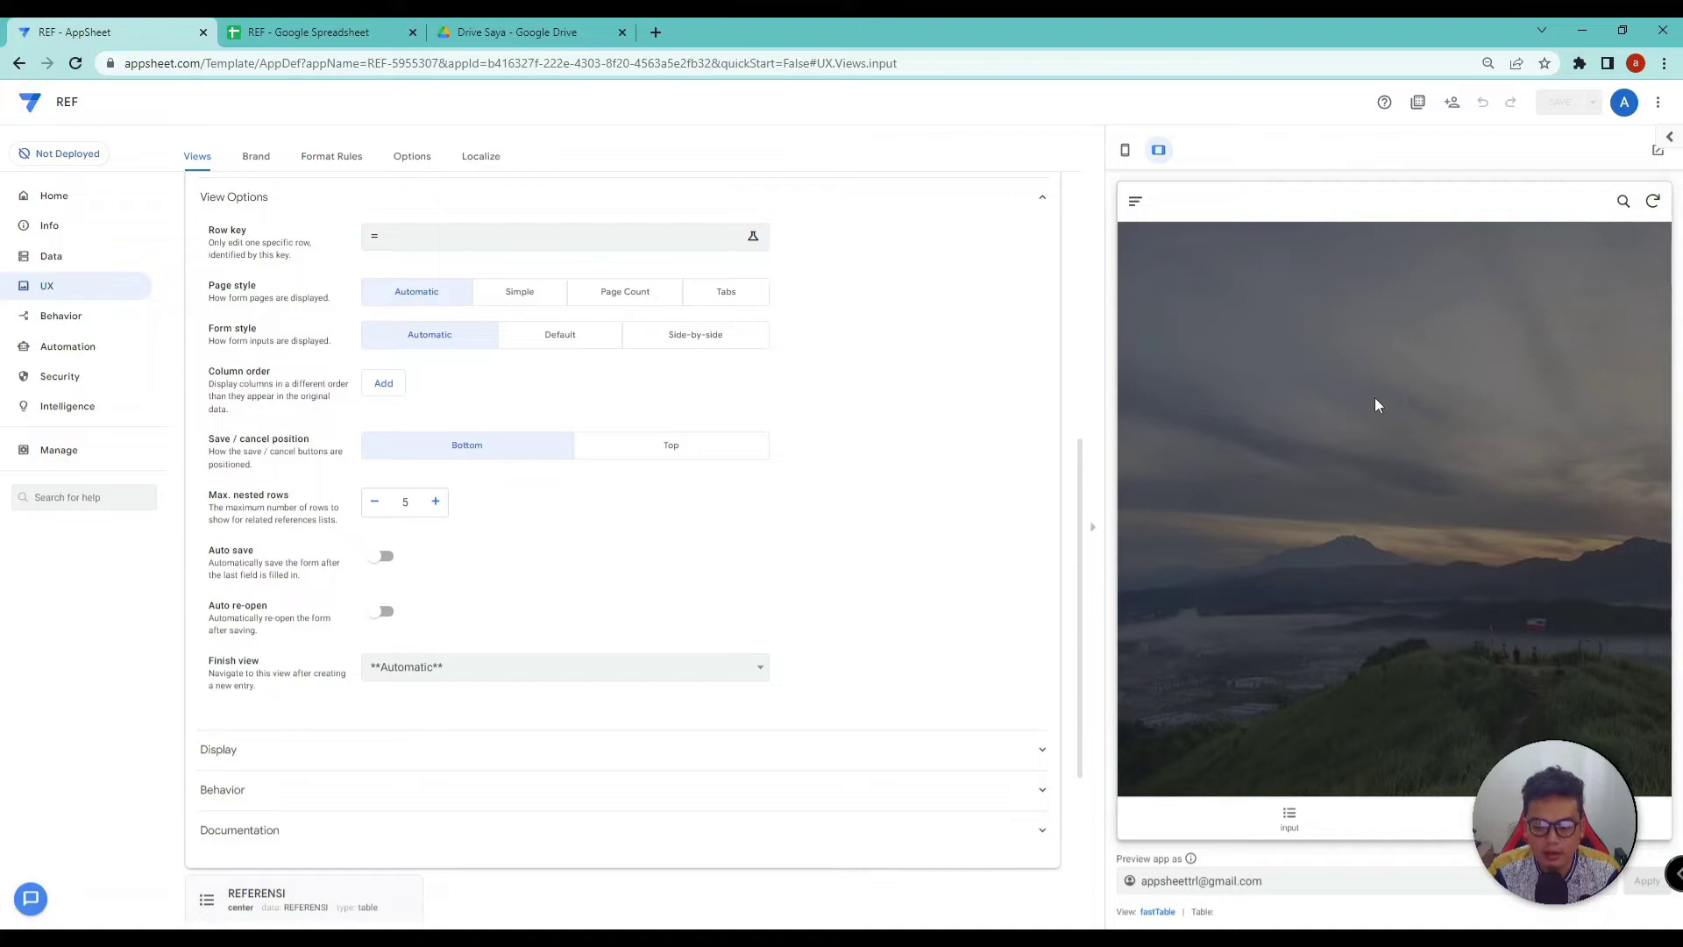
{"action": "left_click", "coordinate": [1259, 830]}
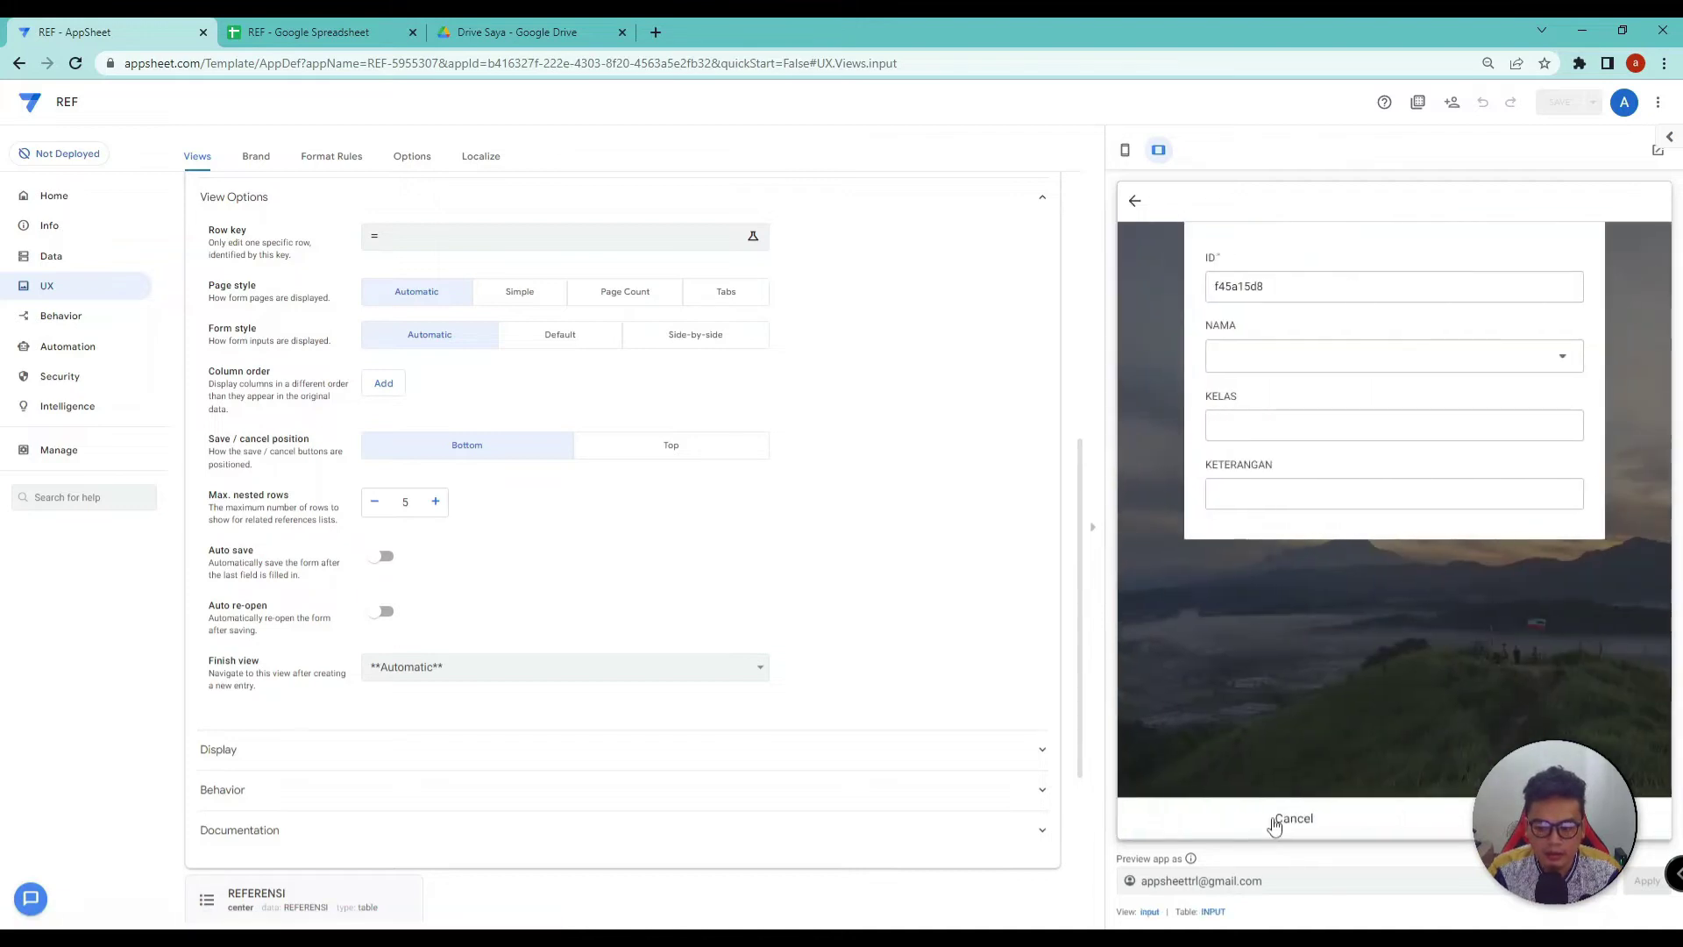
Step: Turn Auto save and Auto re-open back on for the input form view, and save the app
{"action": "left_click", "coordinate": [383, 555]}
{"action": "left_click", "coordinate": [383, 611]}
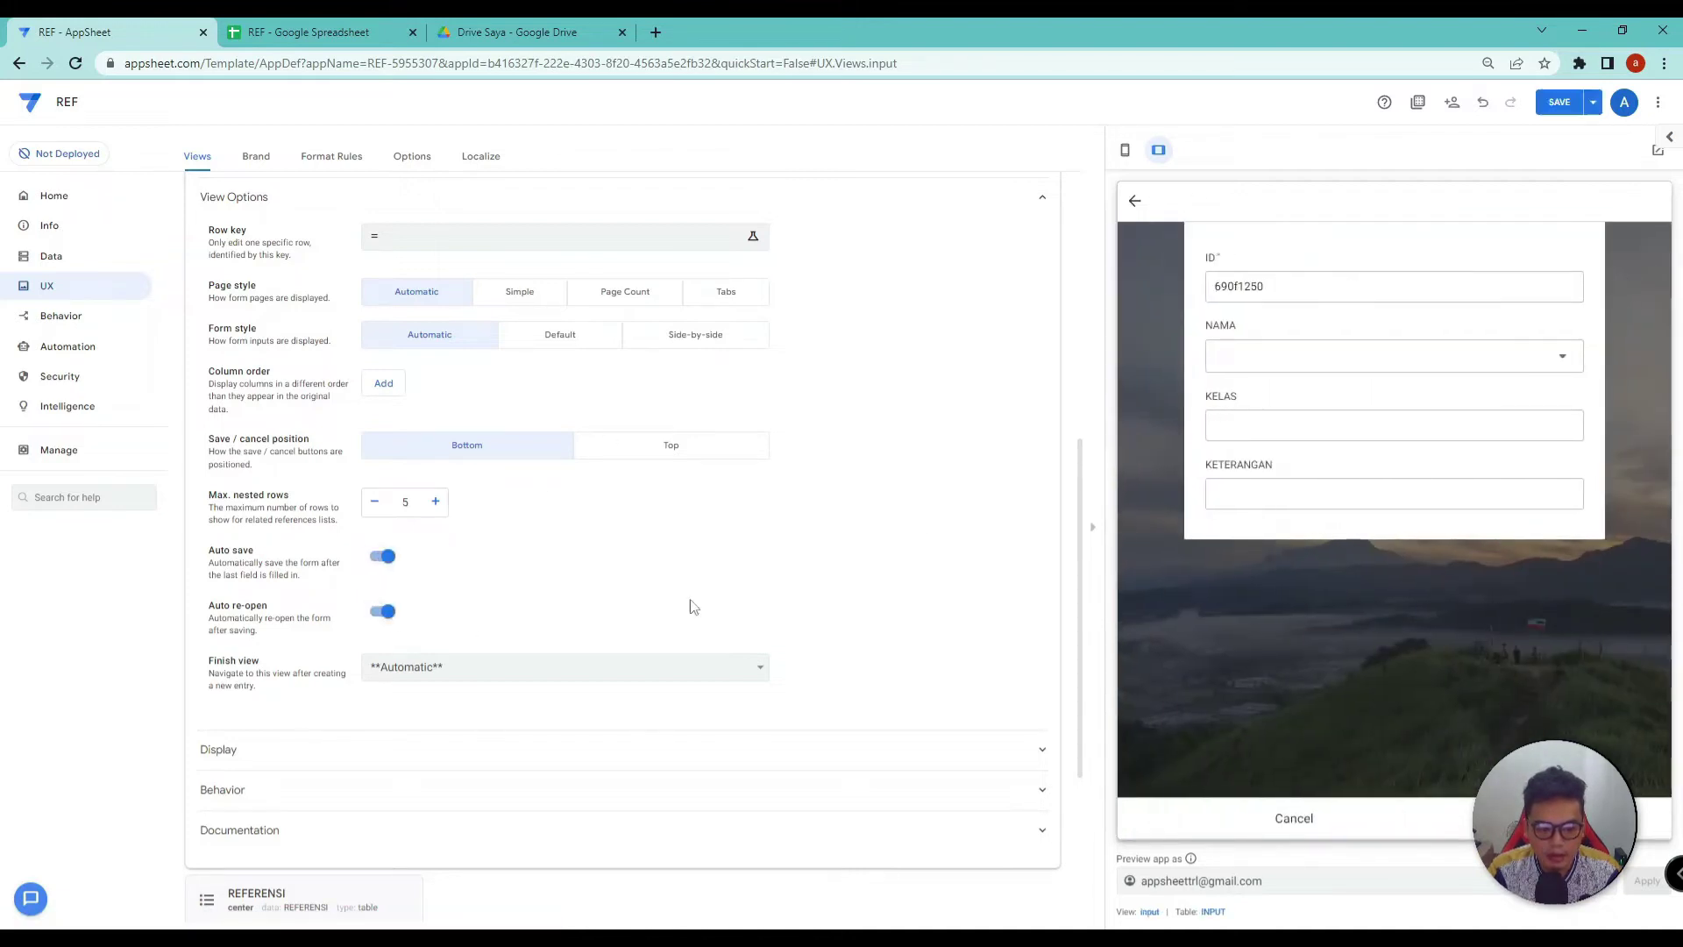
{"action": "left_click", "coordinate": [1555, 106]}
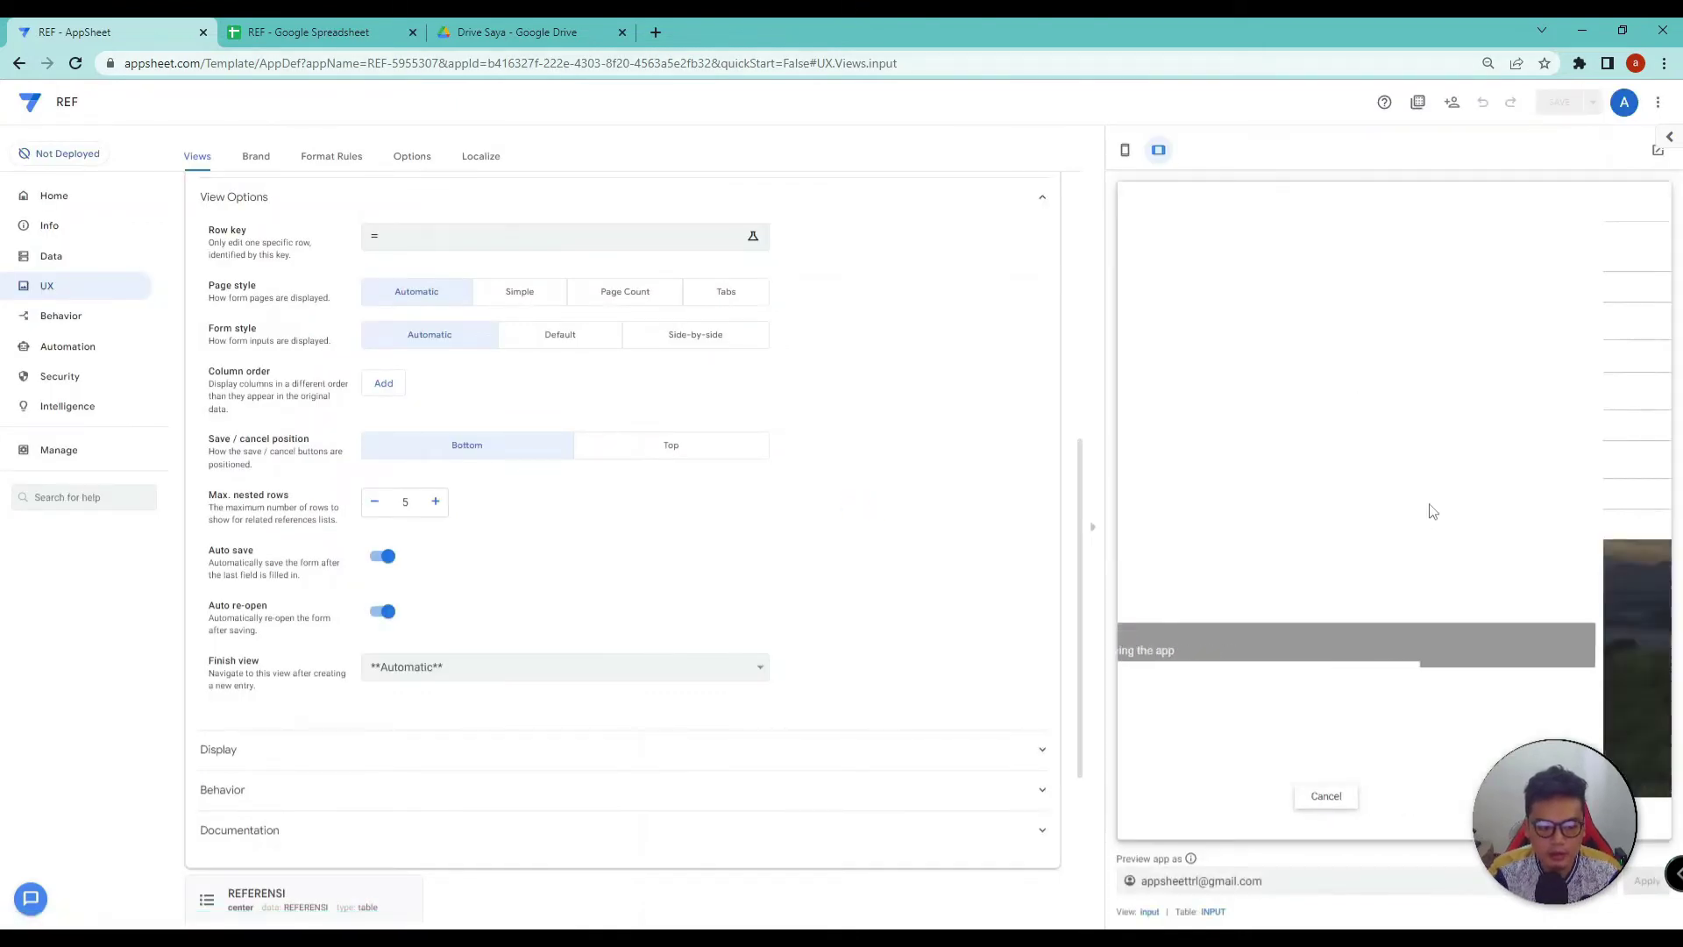
Step: Submit a form entry with the first student as NAMA and "u" as both KELAS and KETERANGAN
{"action": "left_click", "coordinate": [1394, 361]}
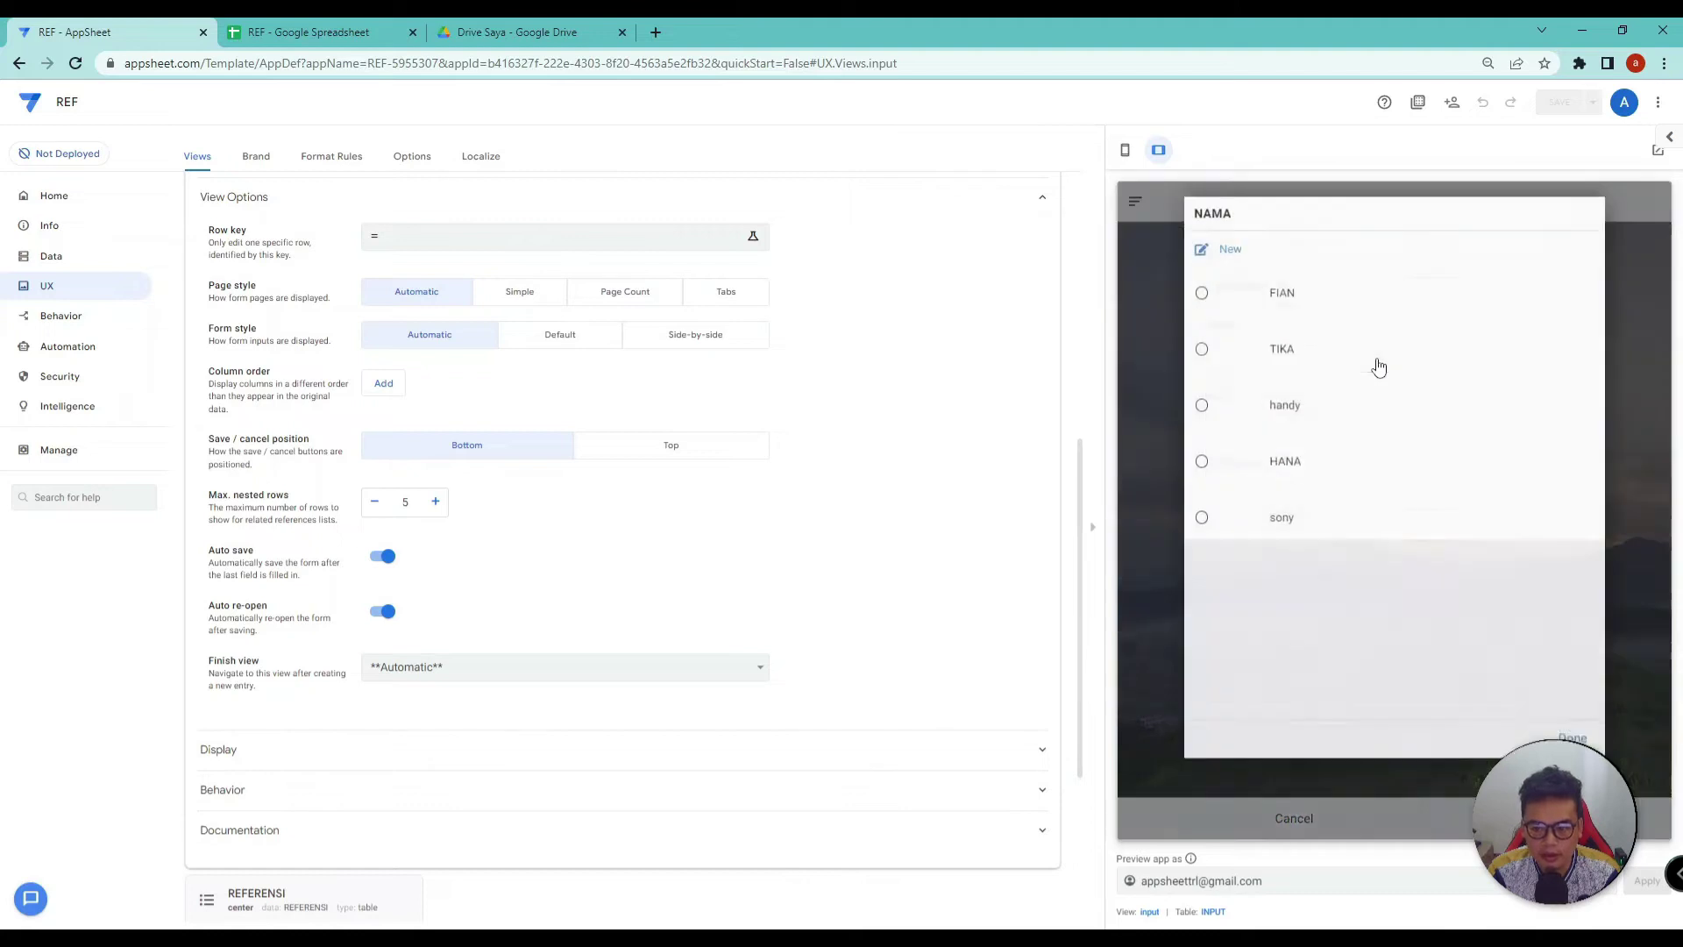
{"action": "left_click", "coordinate": [1281, 308]}
{"action": "left_click", "coordinate": [1287, 458]}
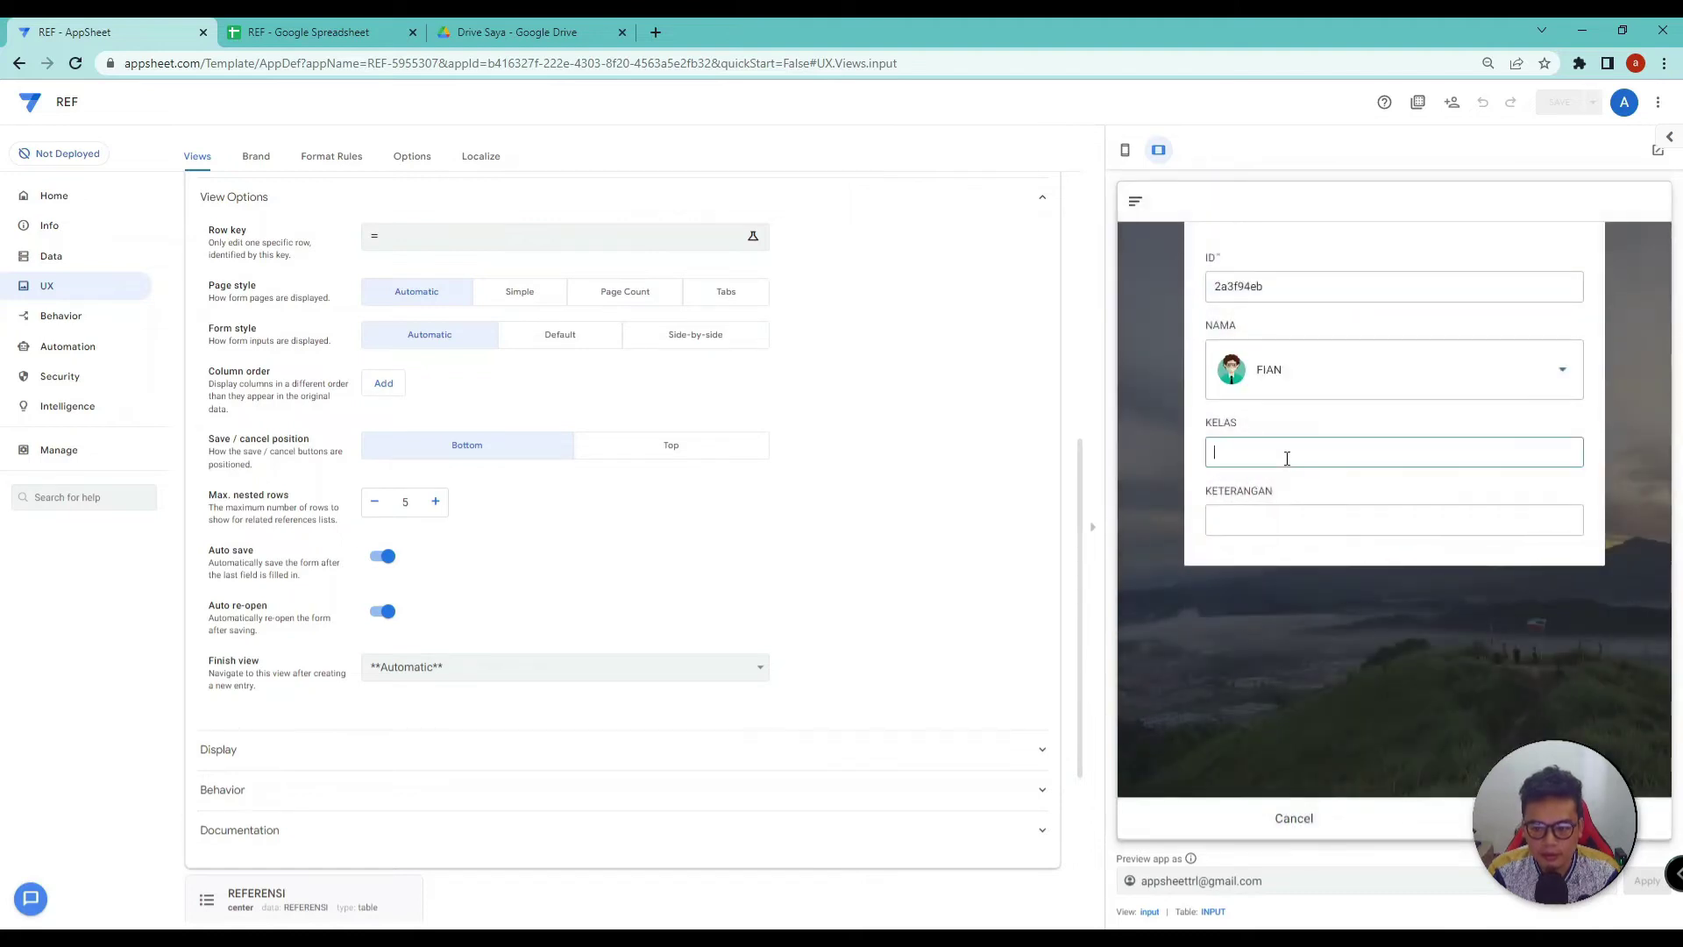
{"action": "type", "text": "u"}
{"action": "left_click", "coordinate": [1308, 524]}
{"action": "type", "text": "a"}
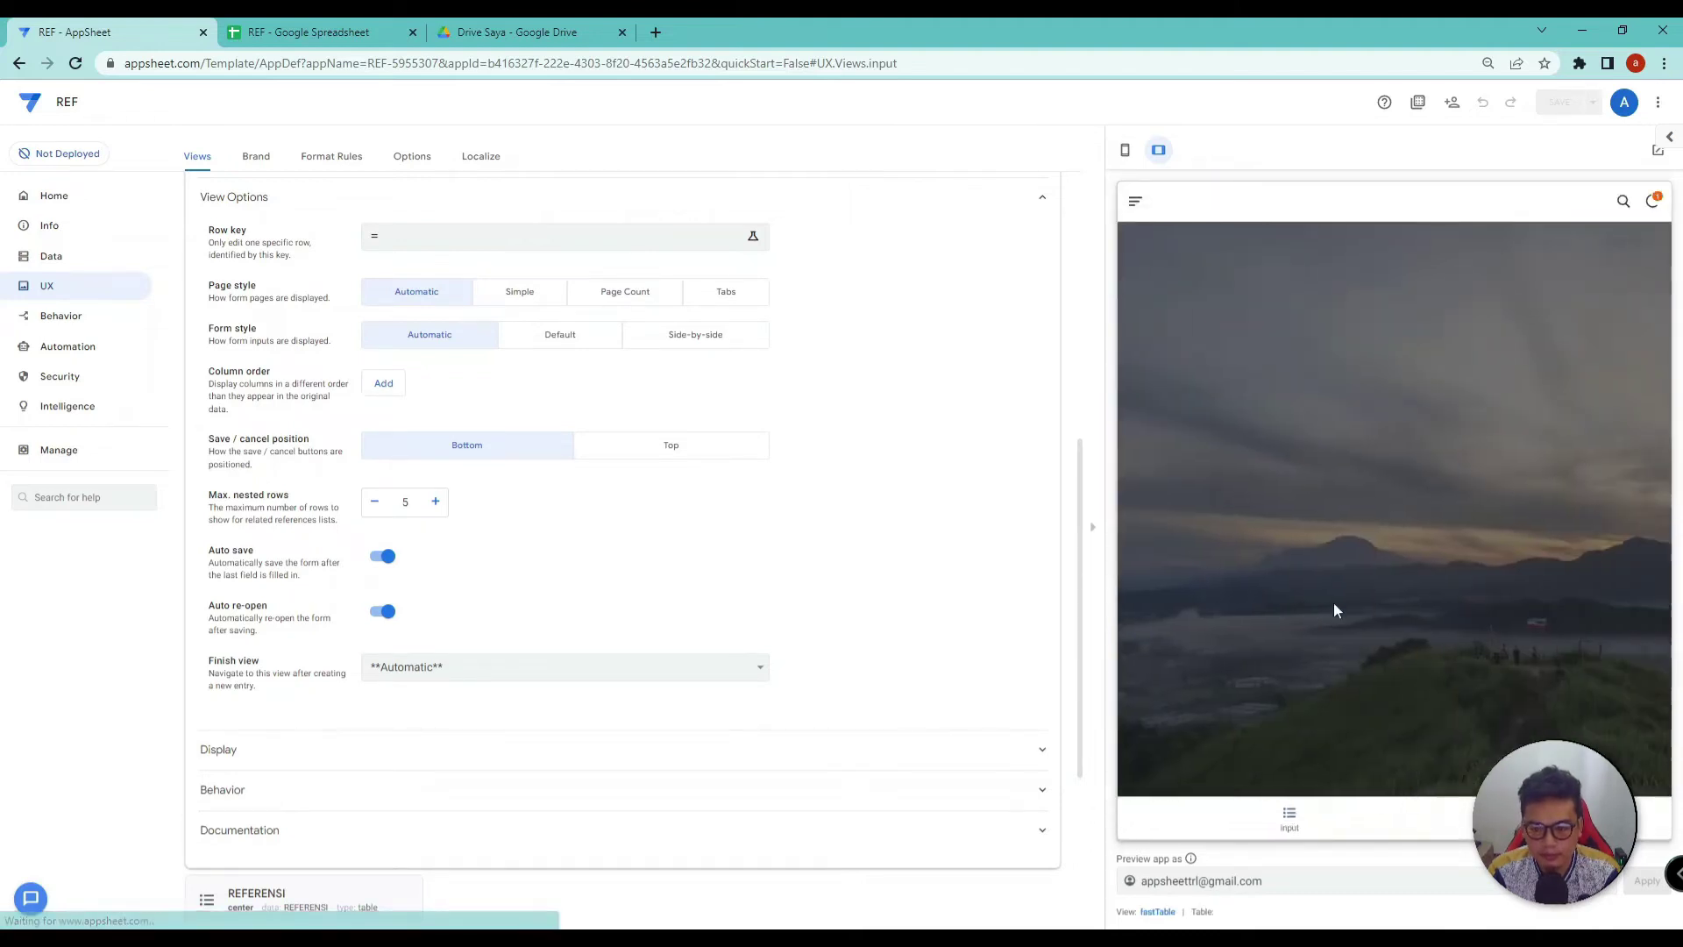
Step: Switch to the spreadsheet and check the NAMA values of the two newest entries in the INPUT sheet
{"action": "left_click", "coordinate": [304, 29]}
{"action": "left_click", "coordinate": [197, 341]}
{"action": "left_click", "coordinate": [201, 361]}
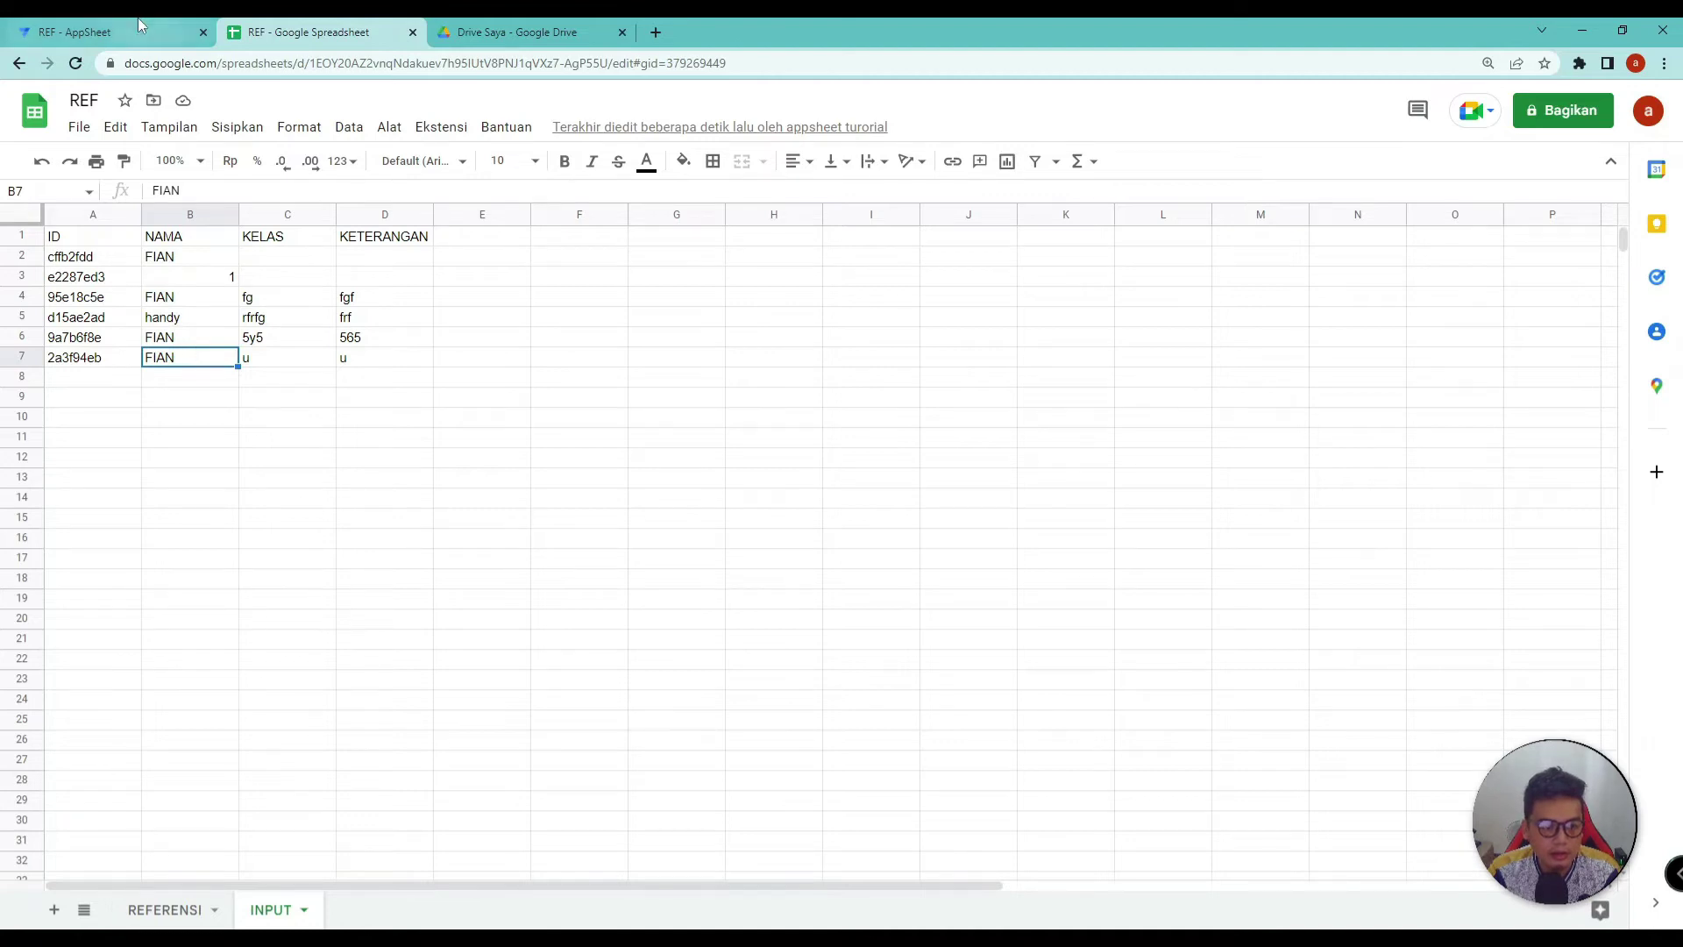
Step: Switch back to AppSheet and start a fresh input form entry with the first student as NAMA
{"action": "left_click", "coordinate": [96, 32]}
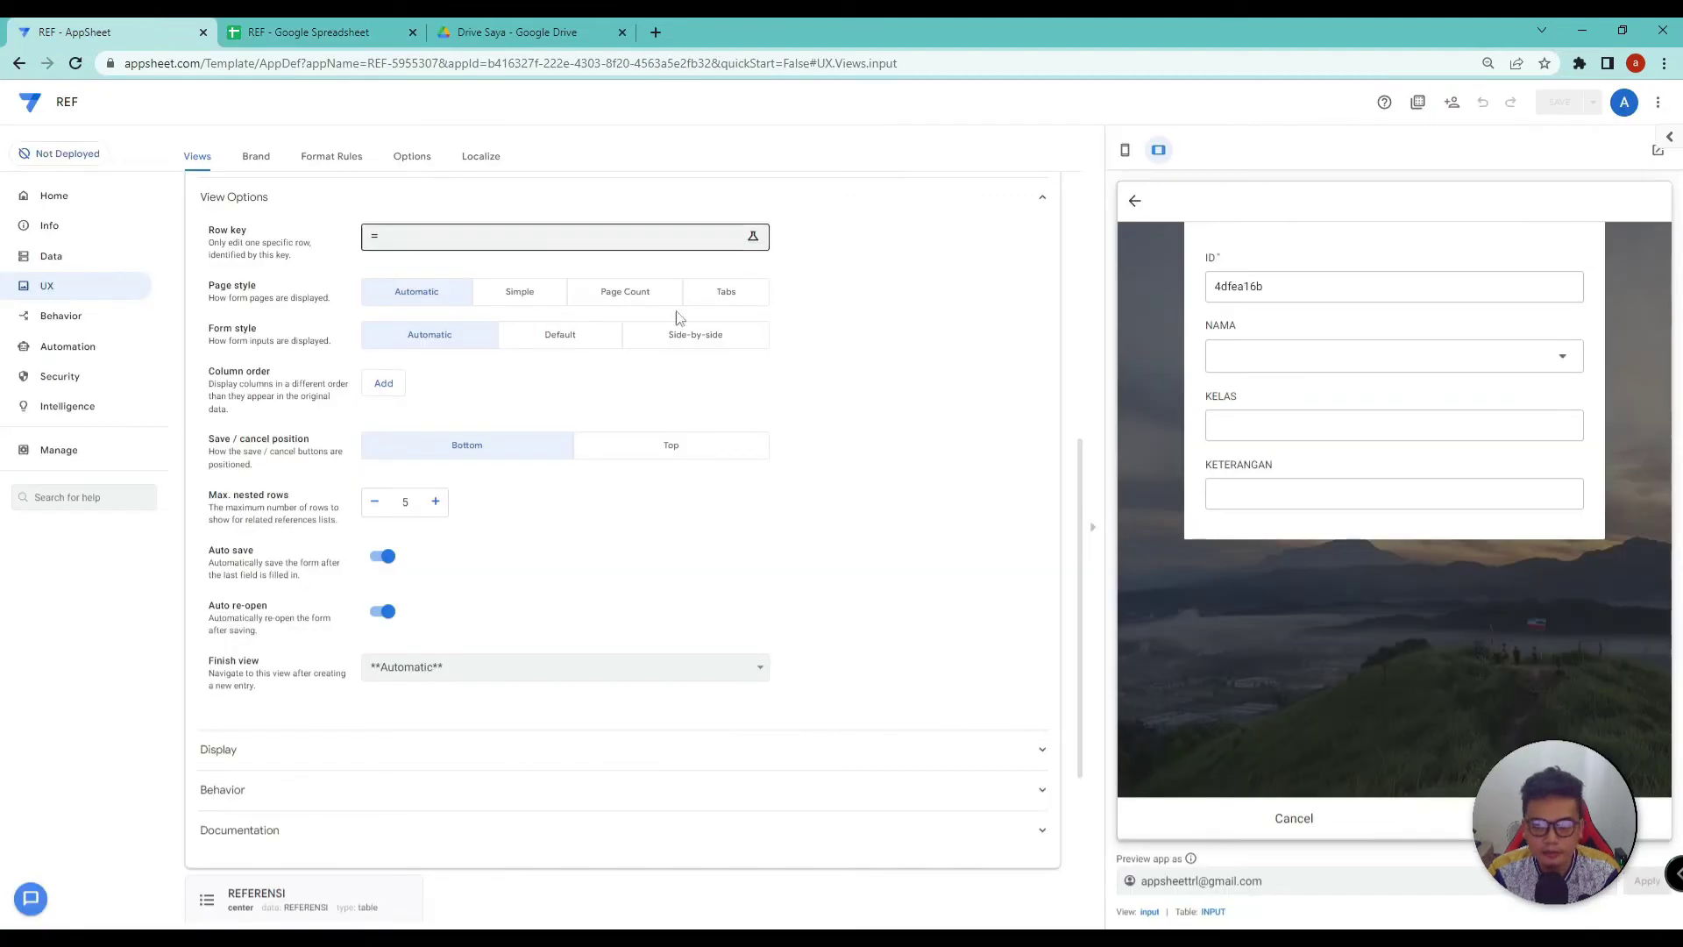
{"action": "left_click", "coordinate": [1284, 820]}
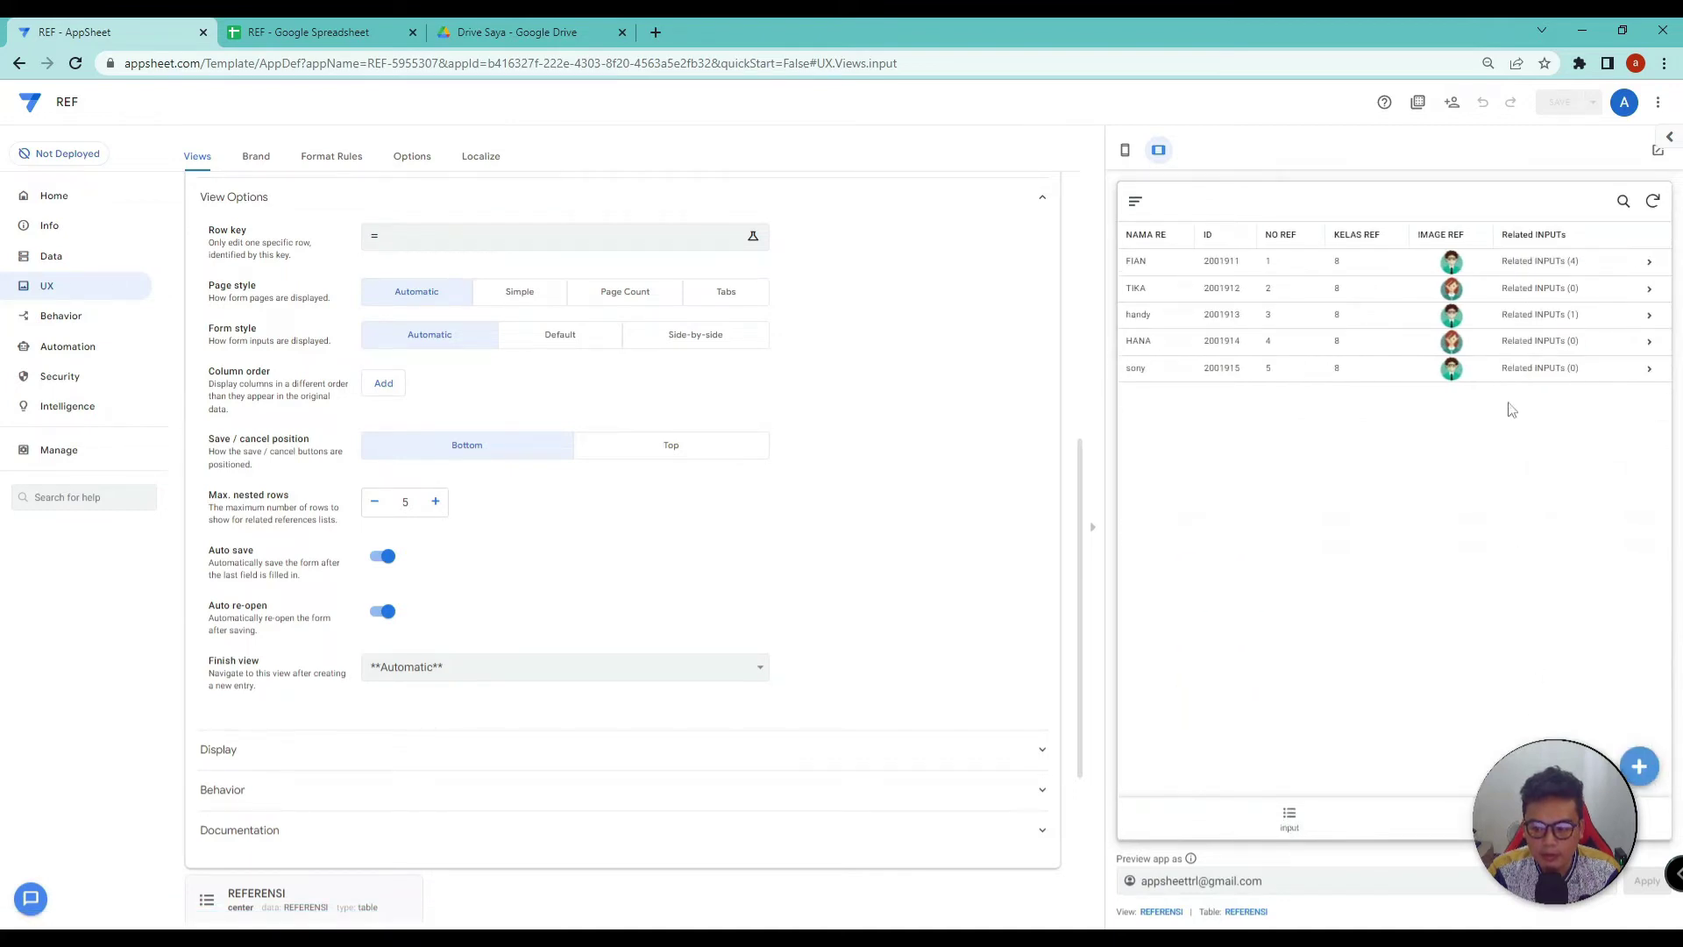
{"action": "left_click", "coordinate": [1290, 817]}
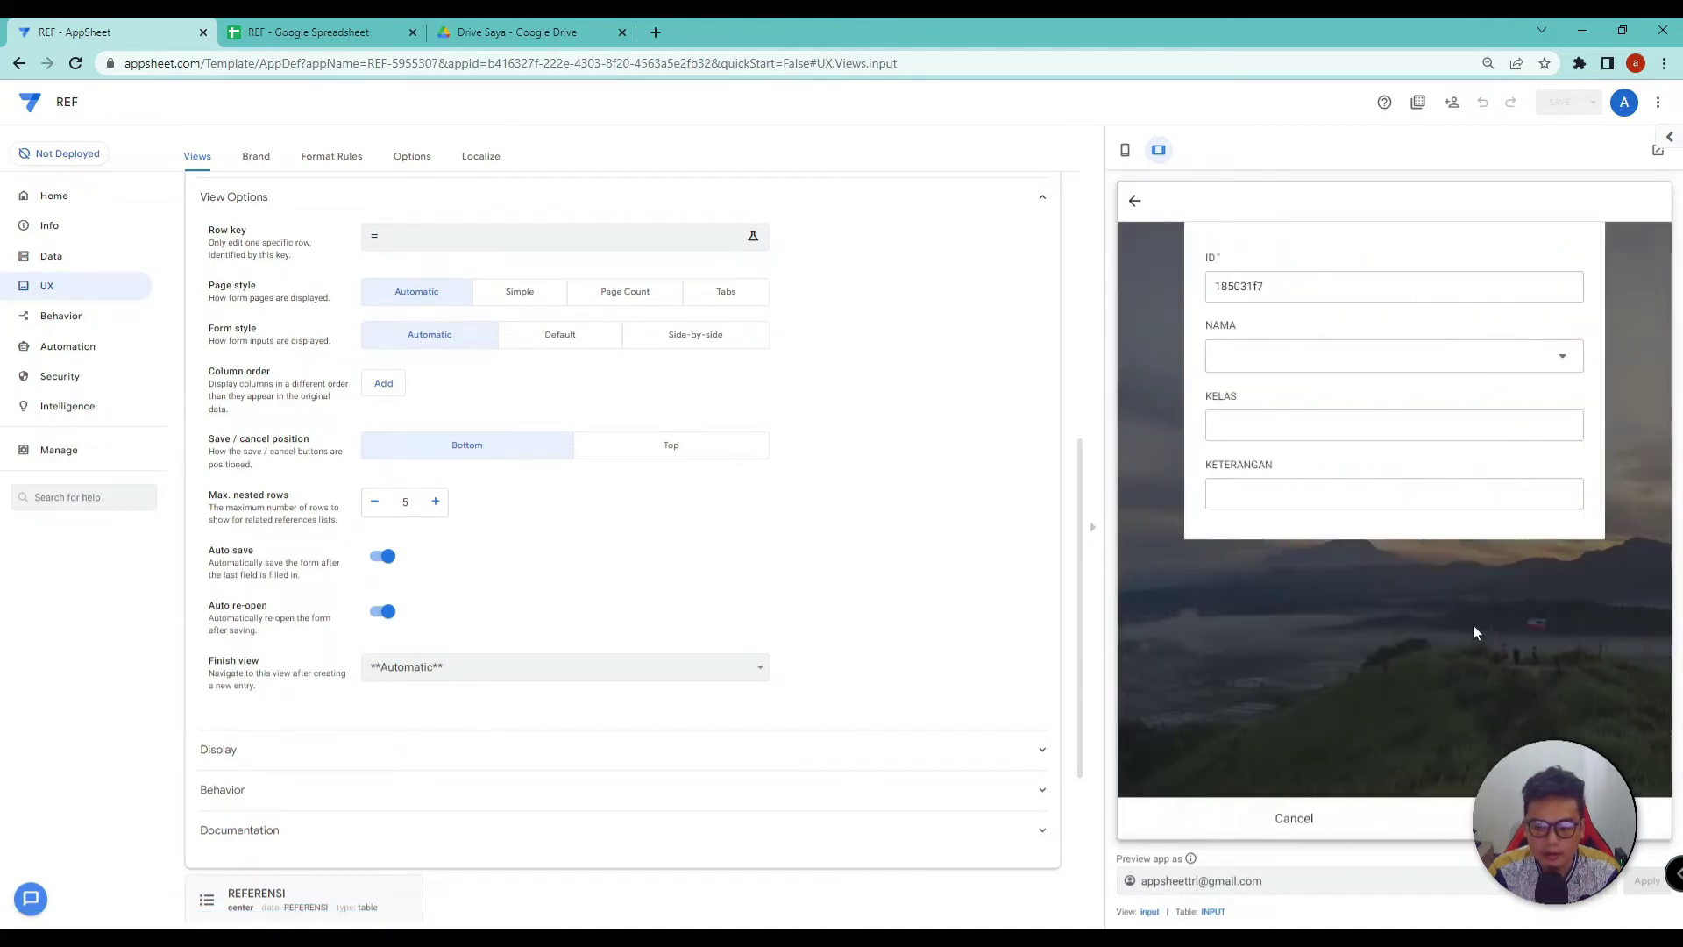
{"action": "left_click", "coordinate": [1334, 361]}
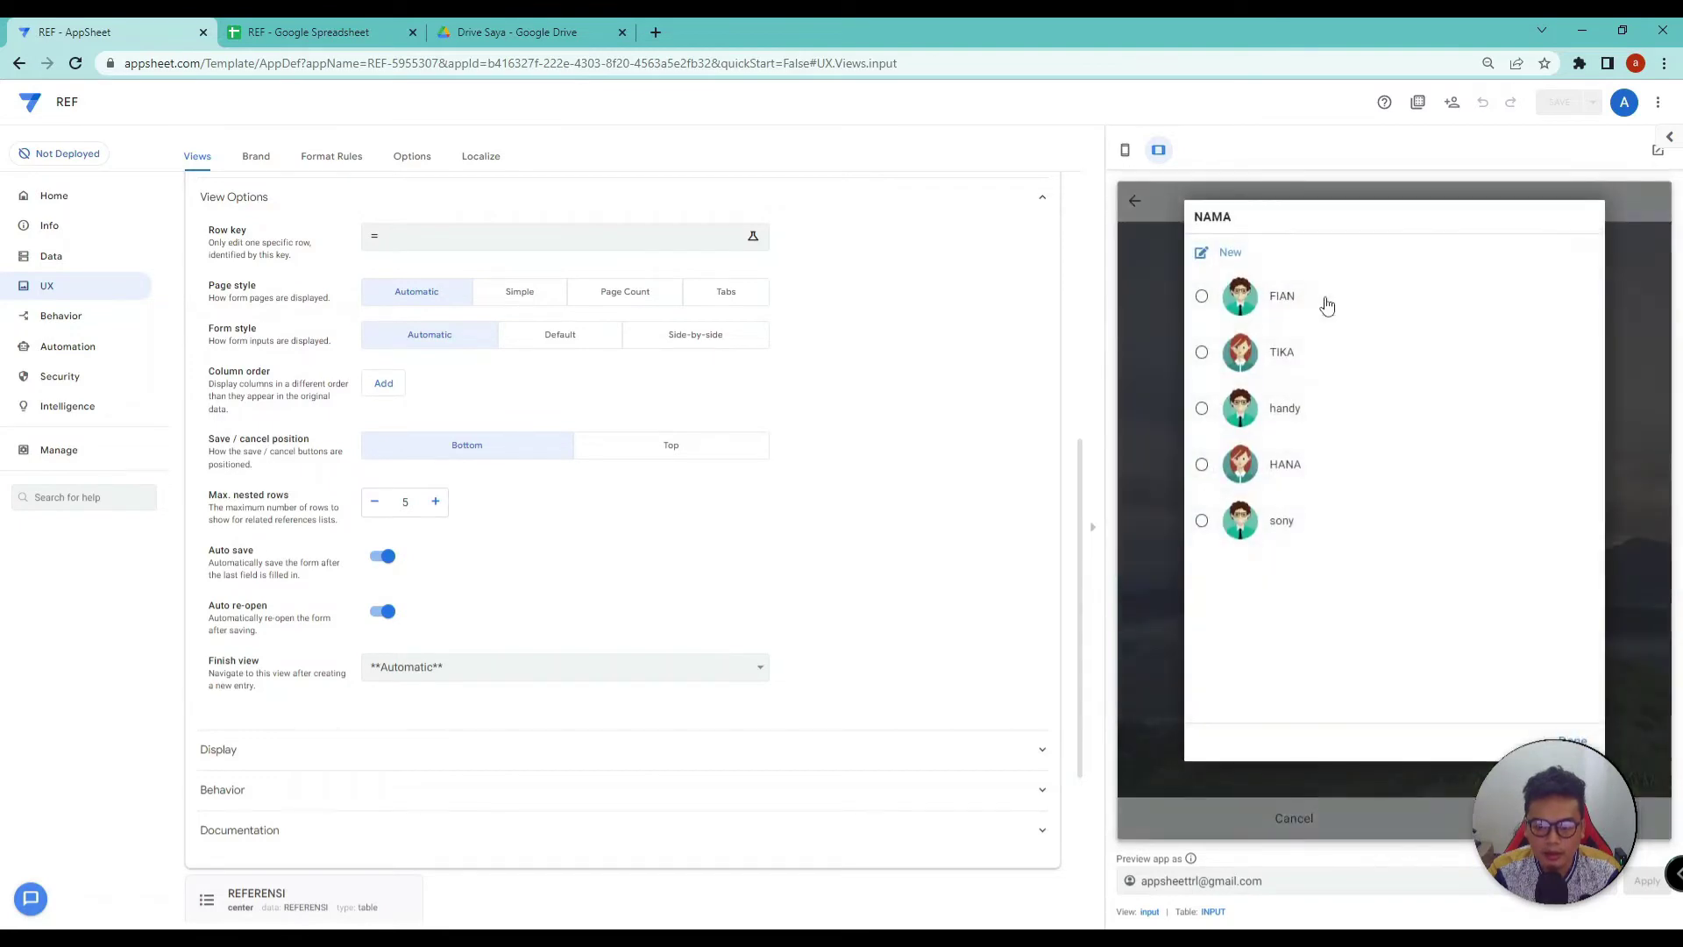
{"action": "left_click", "coordinate": [1295, 296]}
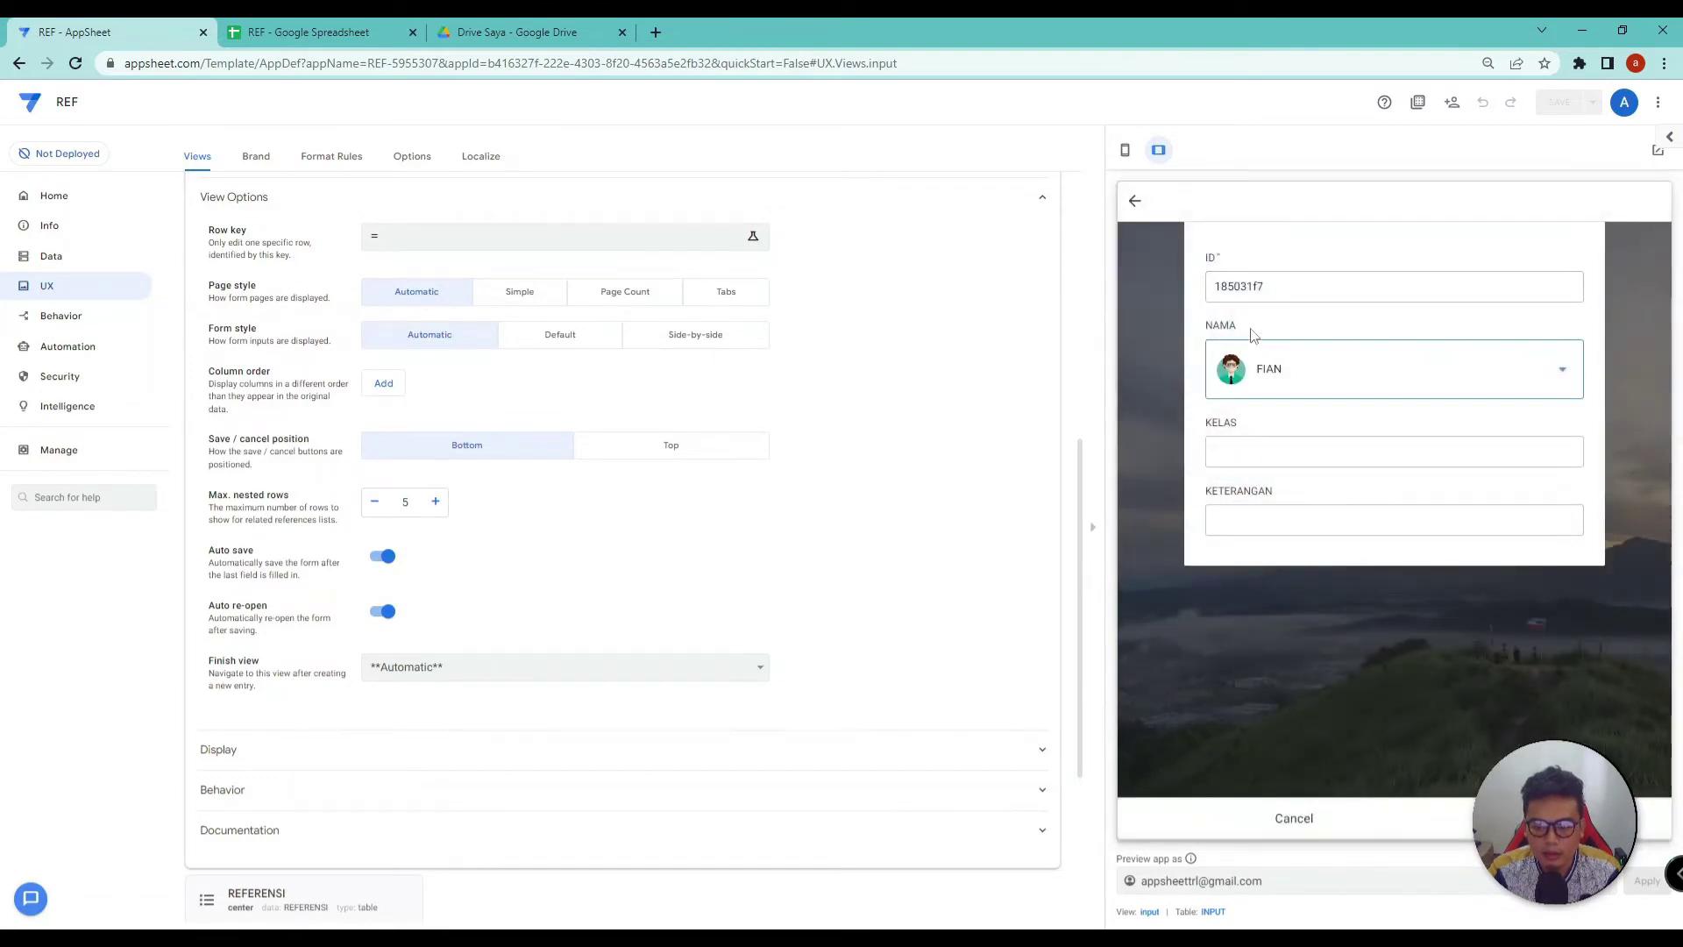
{"action": "left_click", "coordinate": [1261, 444]}
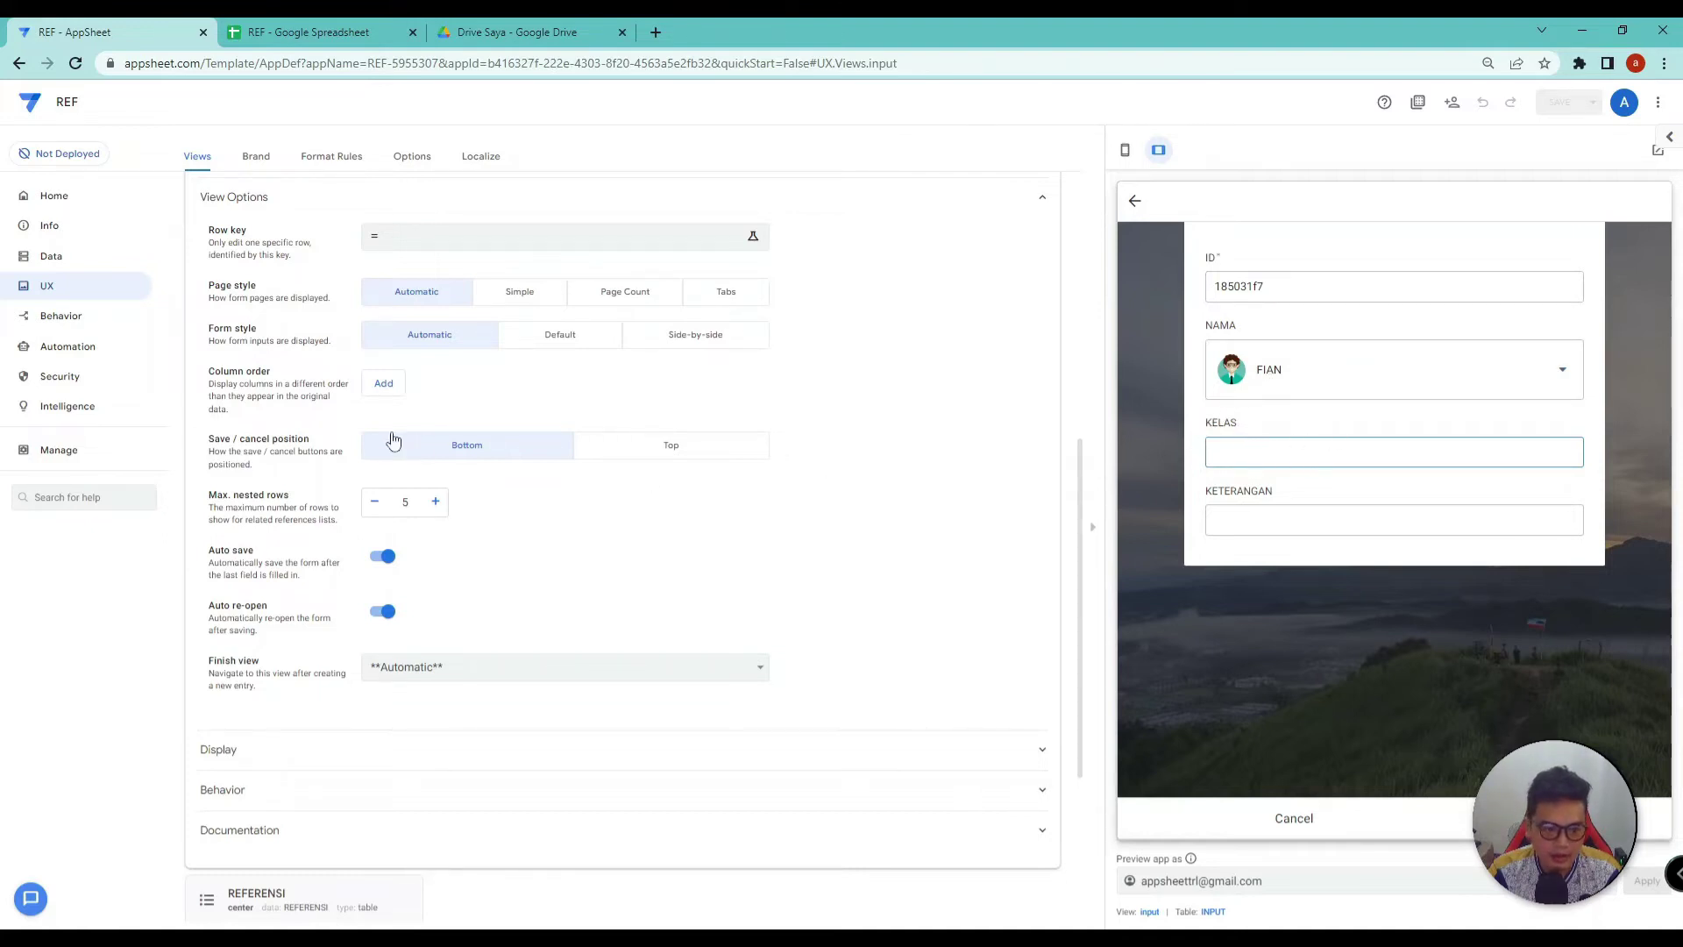
Step: Open the column definitions of the INPUT and REFERENSI tables to compare KELAS with KELAS REF
{"action": "left_click", "coordinate": [63, 254]}
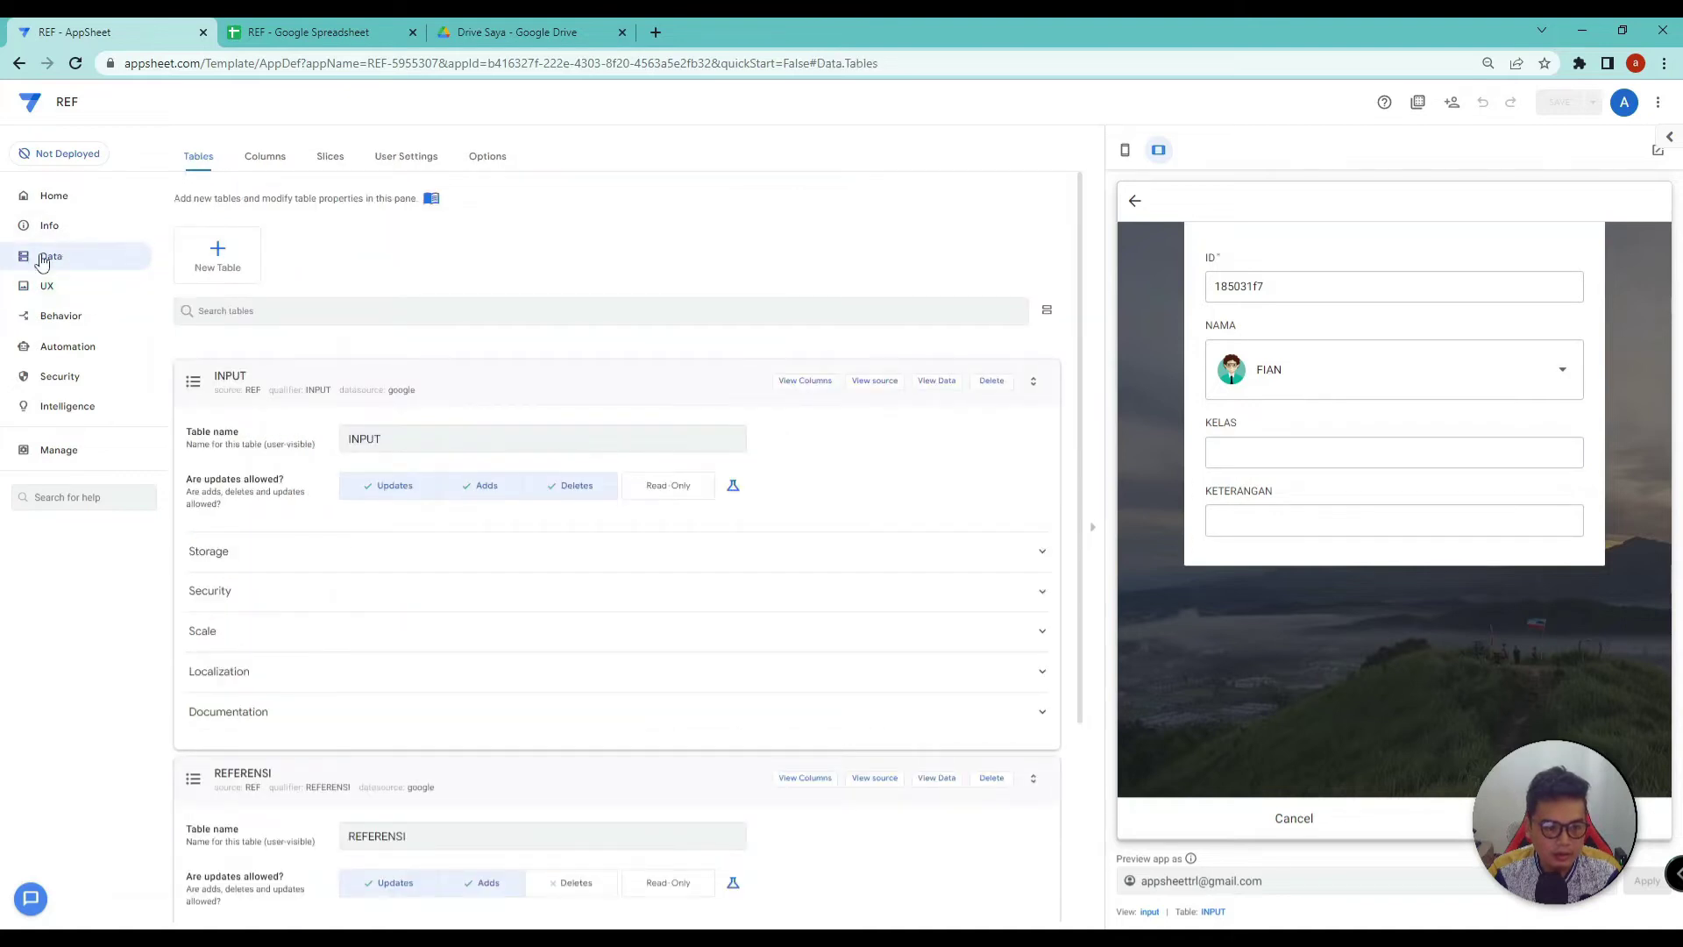
{"action": "left_click", "coordinate": [538, 376]}
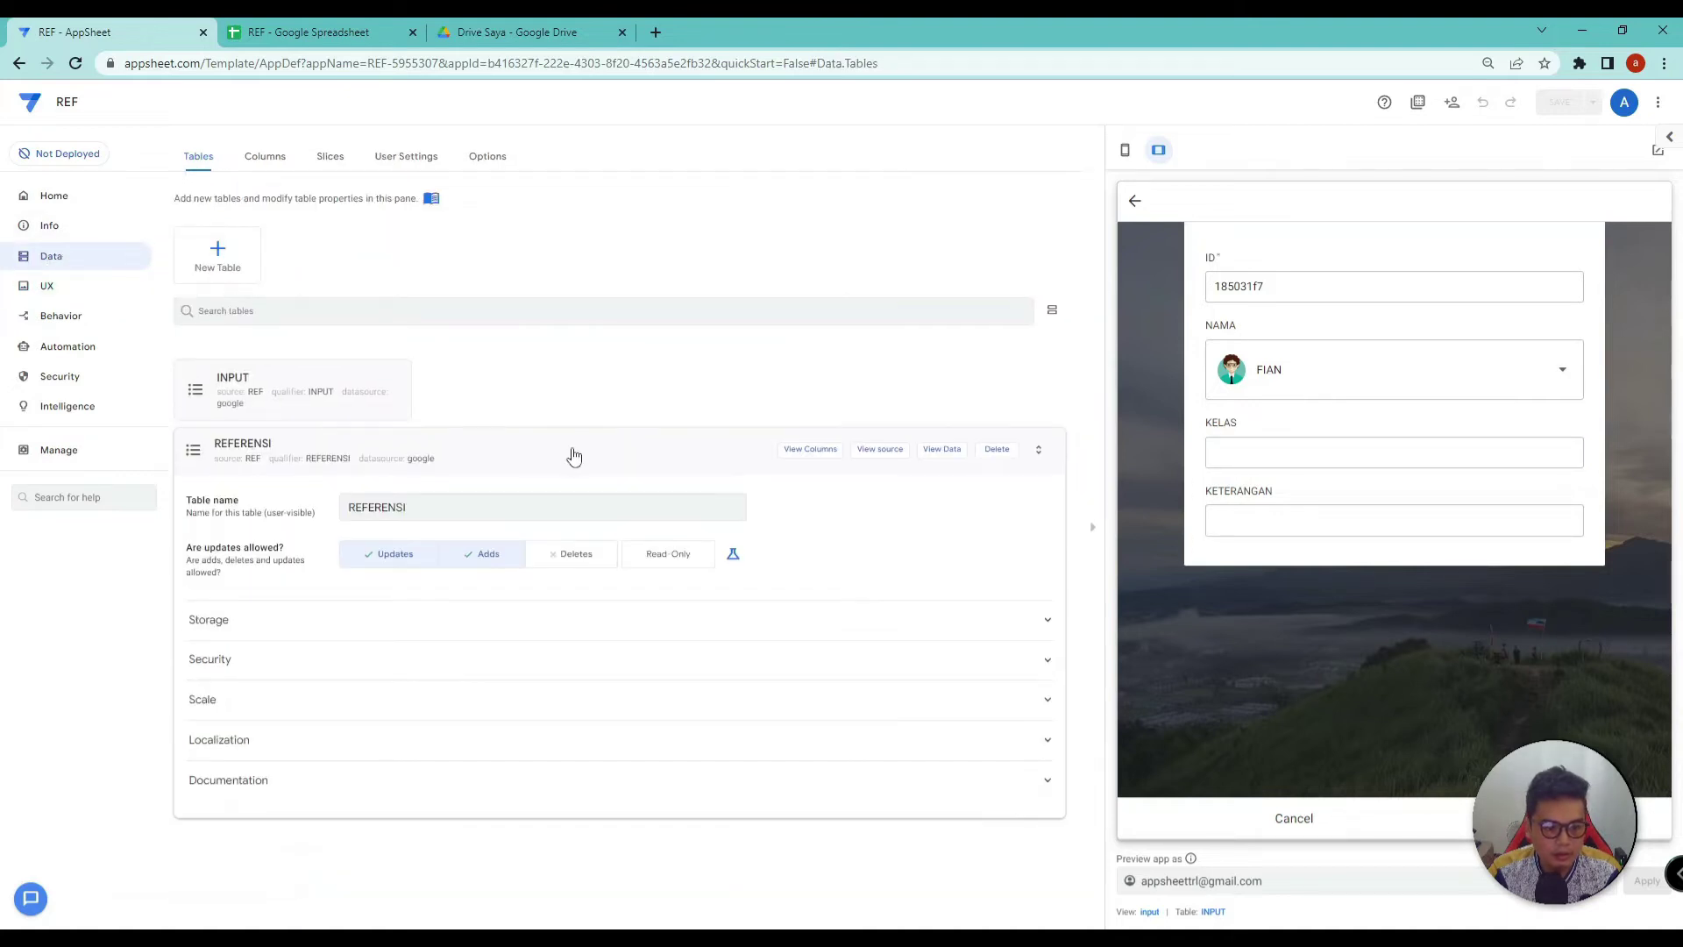
{"action": "left_click", "coordinate": [325, 379]}
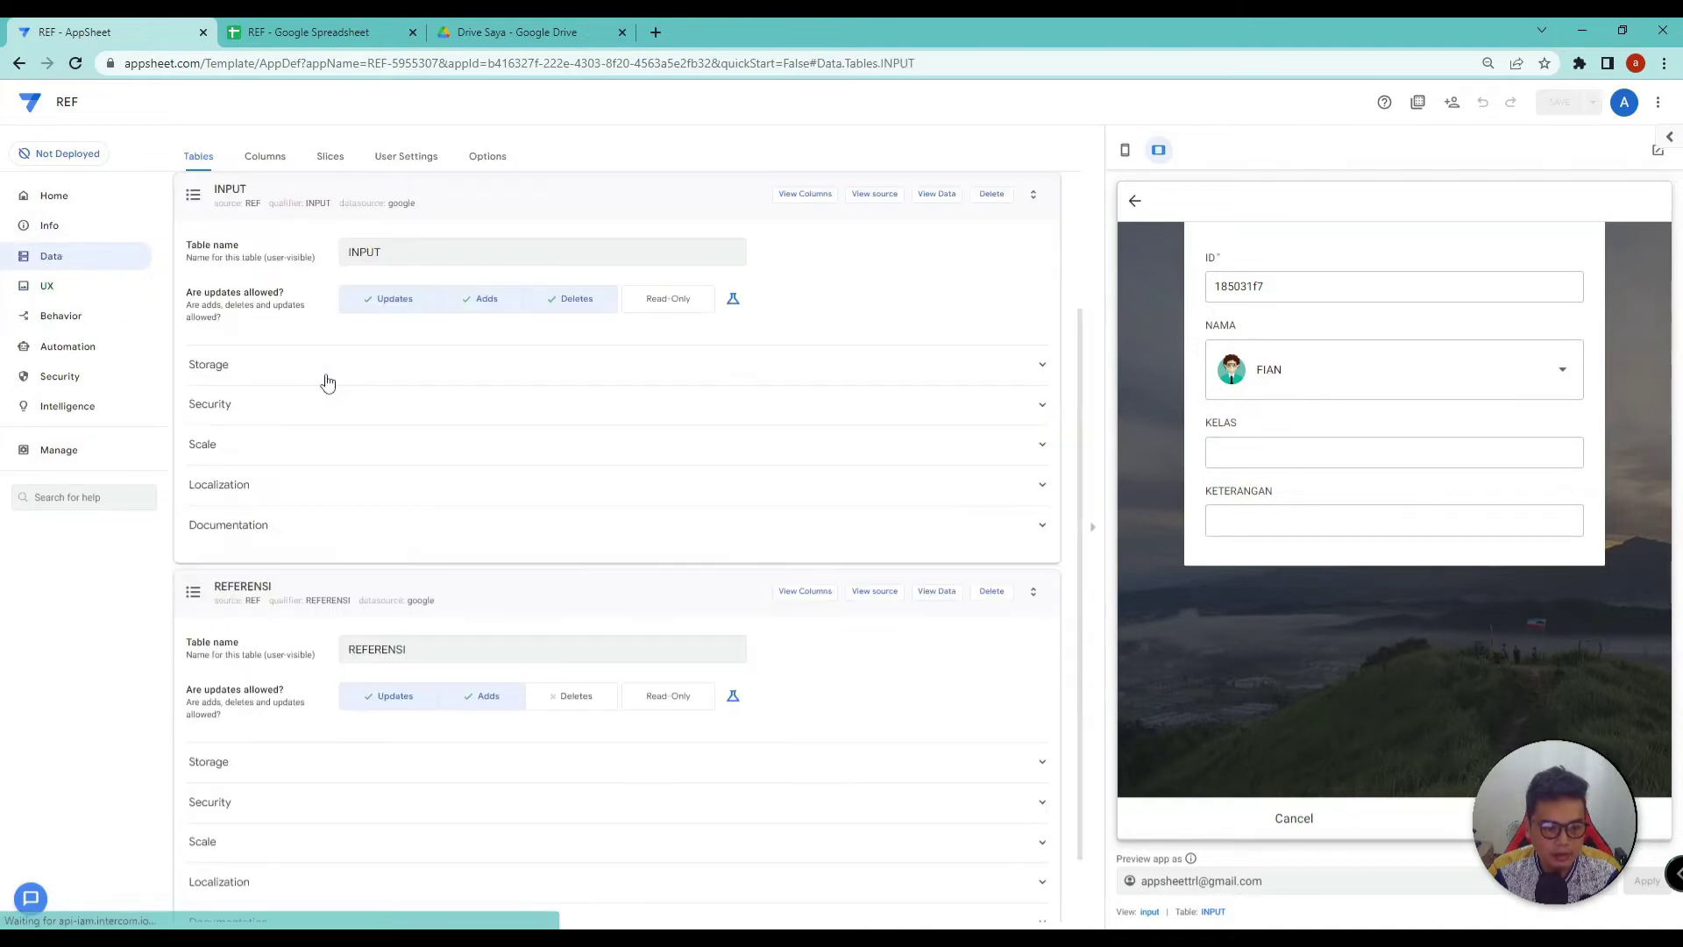
{"action": "left_click", "coordinate": [805, 195]}
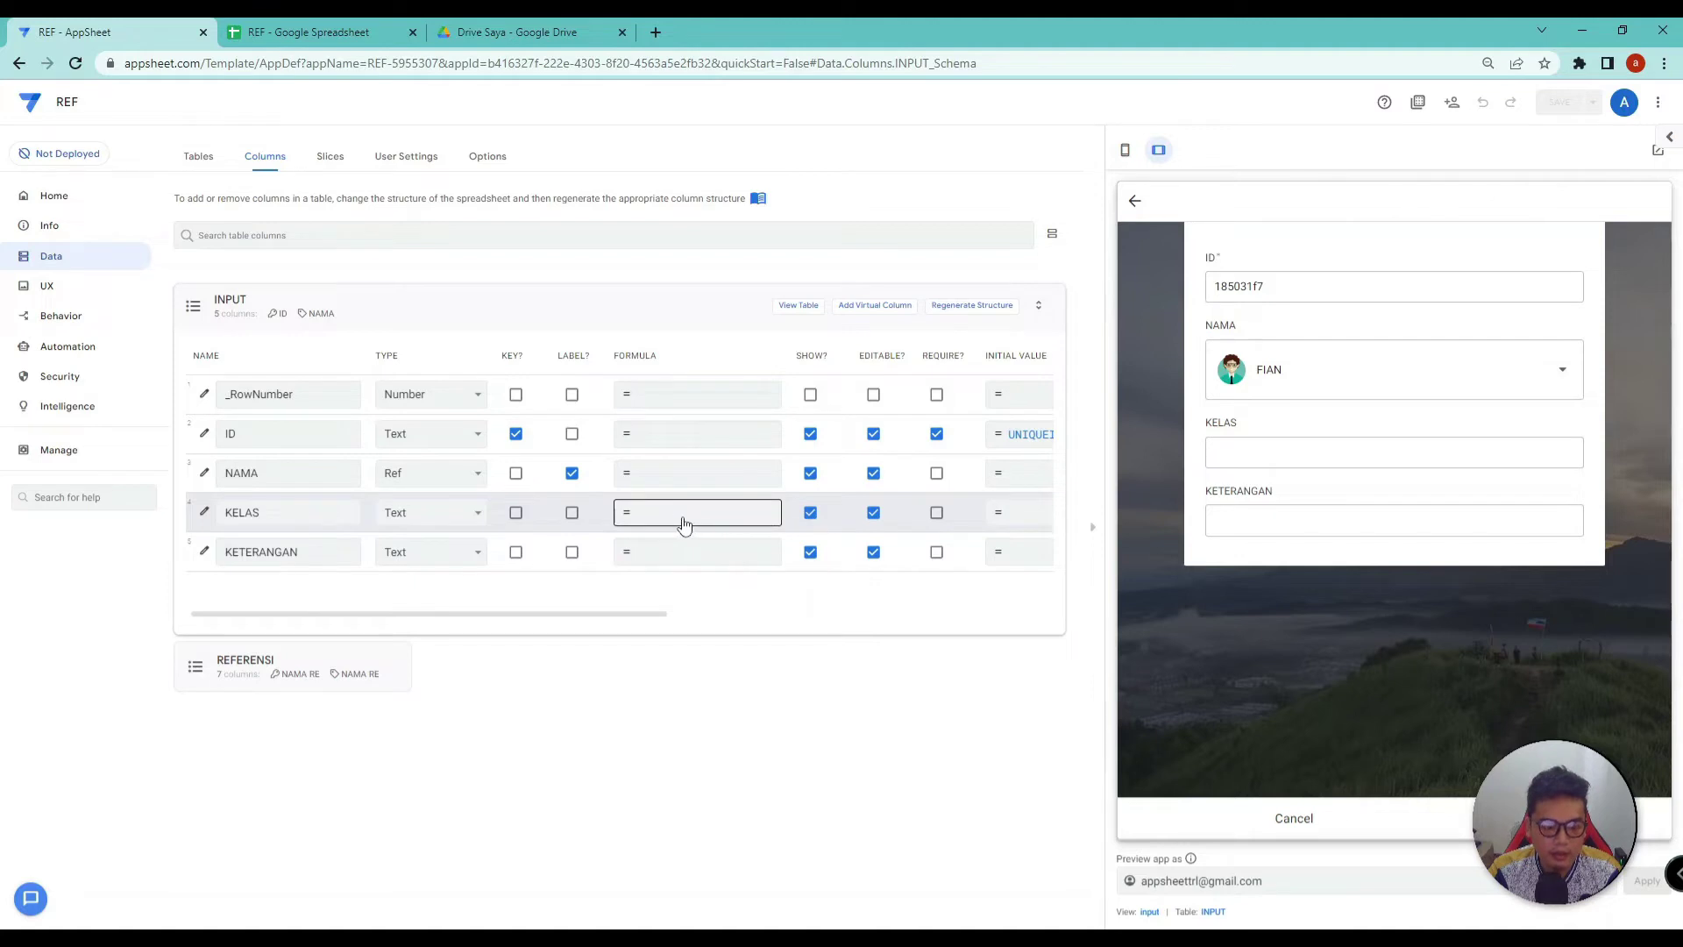
{"action": "left_click", "coordinate": [342, 666]}
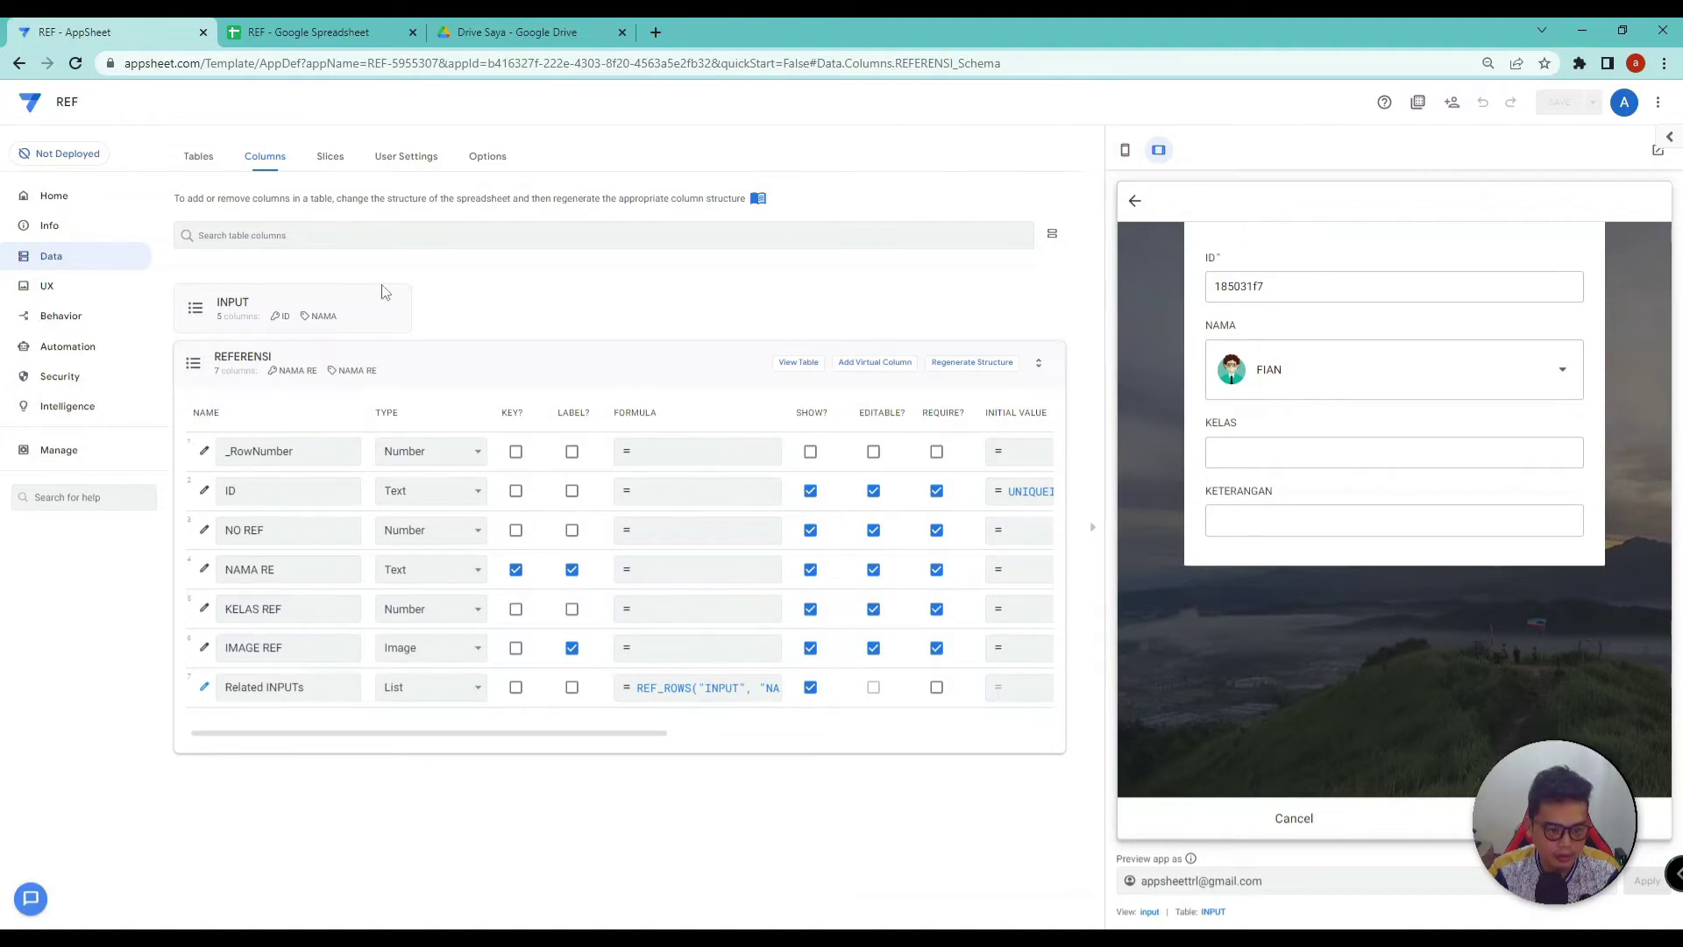
{"action": "left_click", "coordinate": [377, 318]}
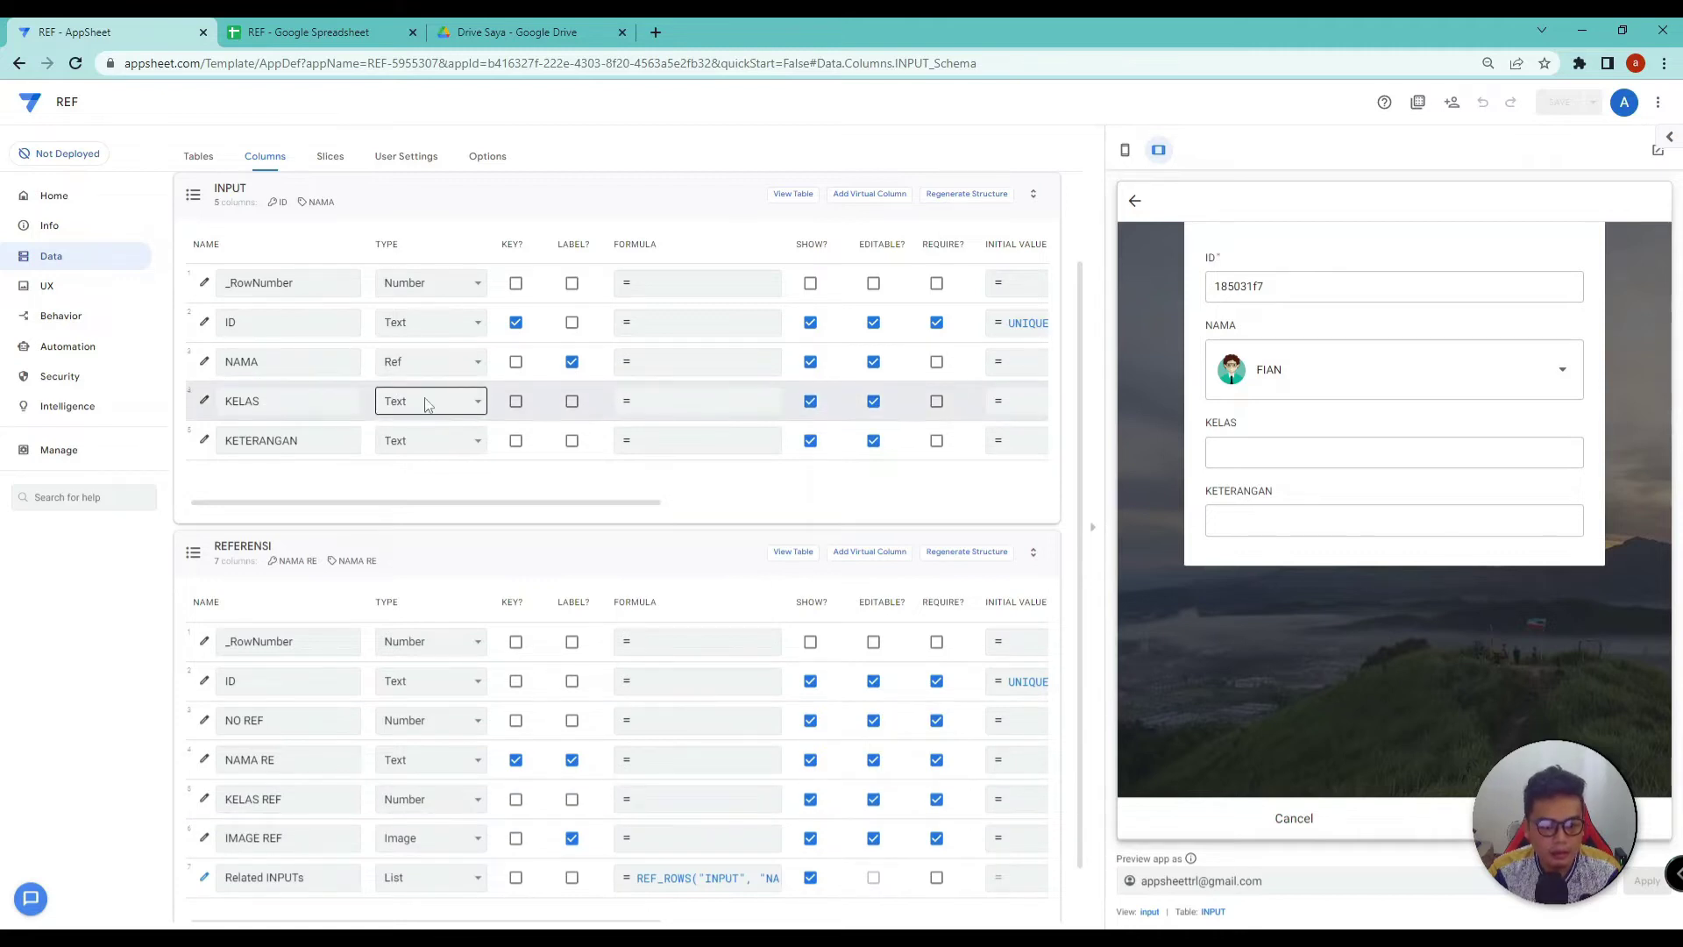
Step: Set the app formula of INPUT's KELAS column to [nama].[kelas ref] and save the app
{"action": "left_click", "coordinate": [669, 405]}
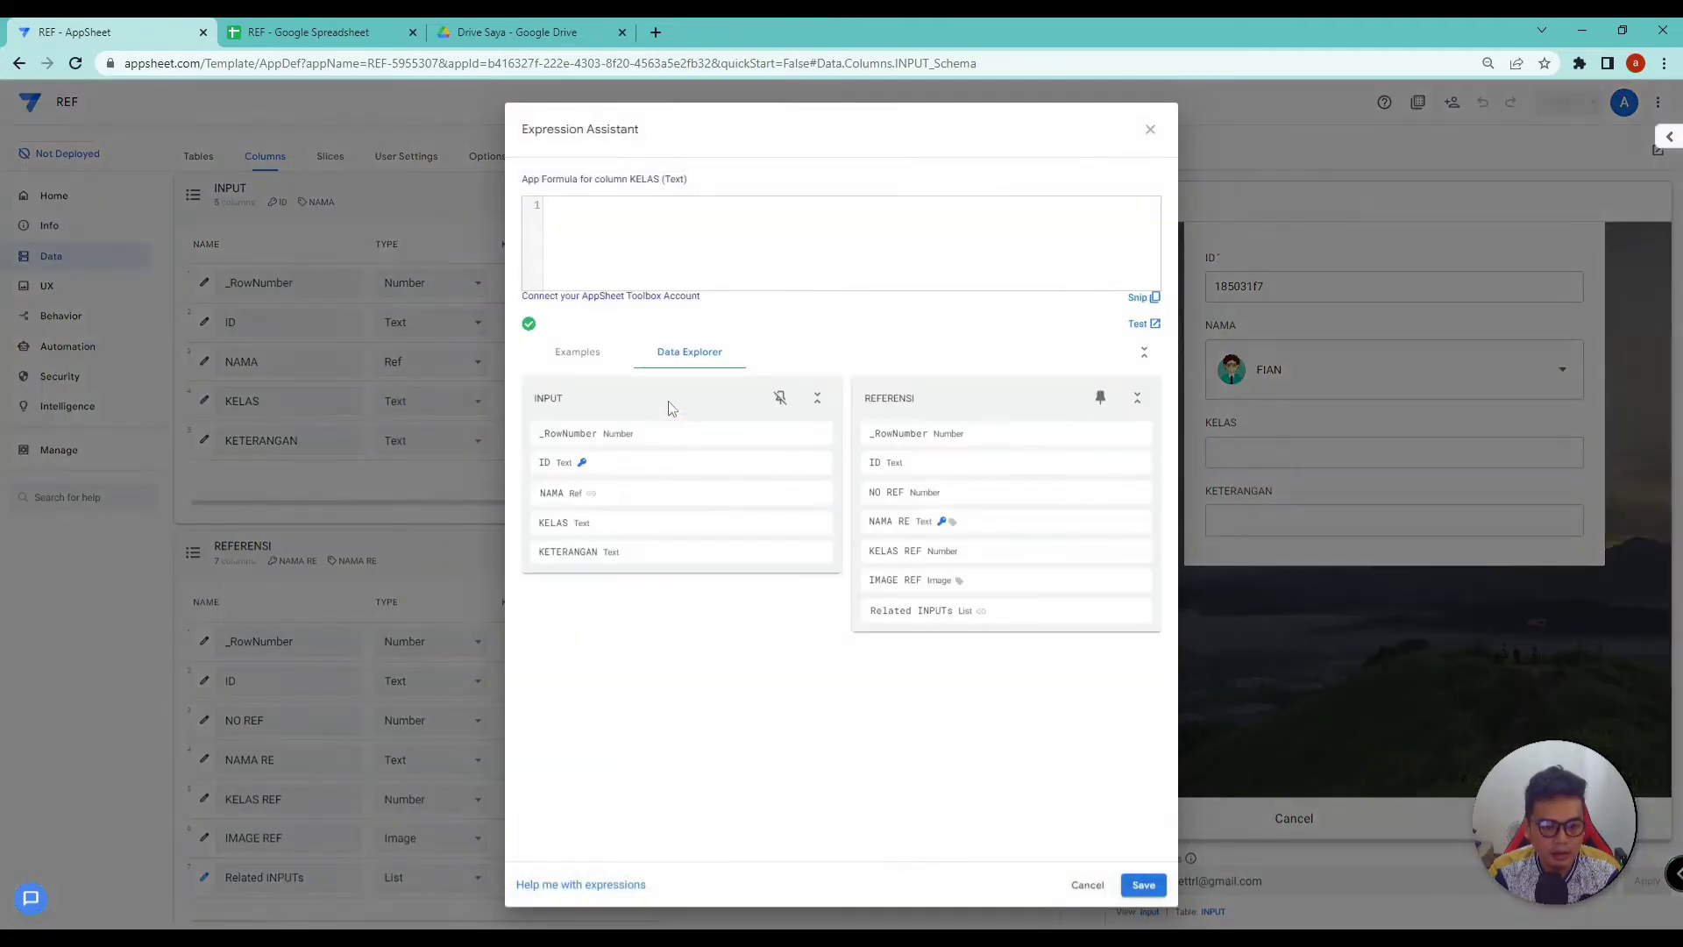
{"action": "type", "text": "[kelas].[kelas re]"}
{"action": "double_click", "coordinate": [568, 205]}
{"action": "type", "text": "nama"}
{"action": "left_click", "coordinate": [915, 228]}
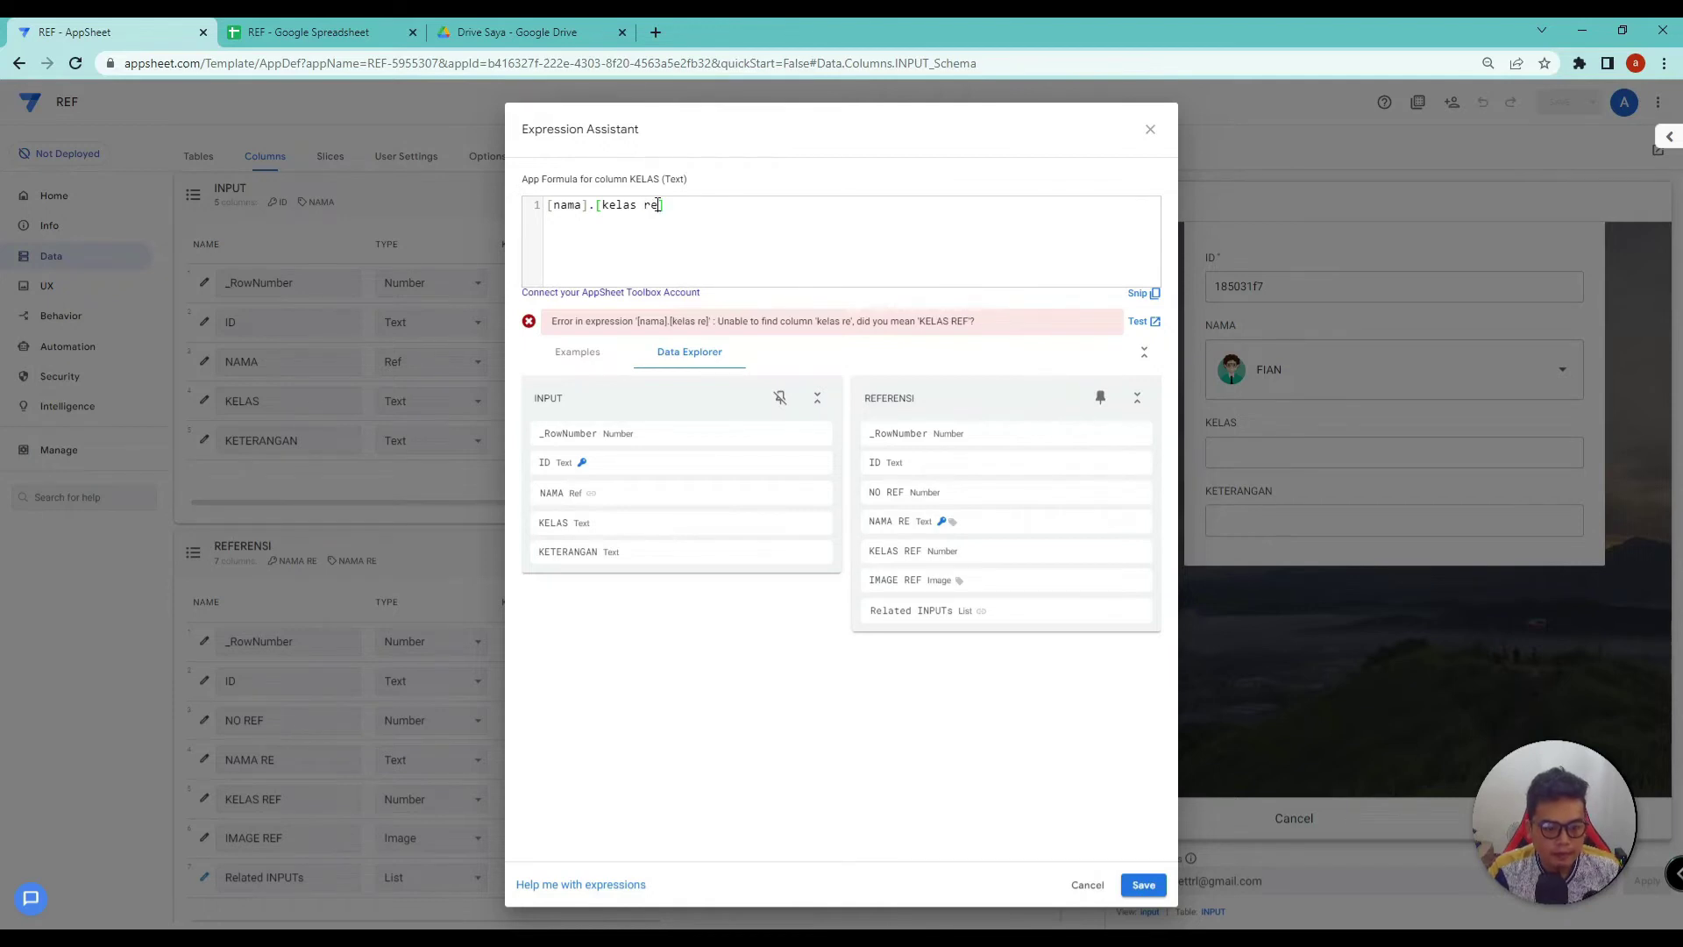
{"action": "left_click", "coordinate": [929, 242]}
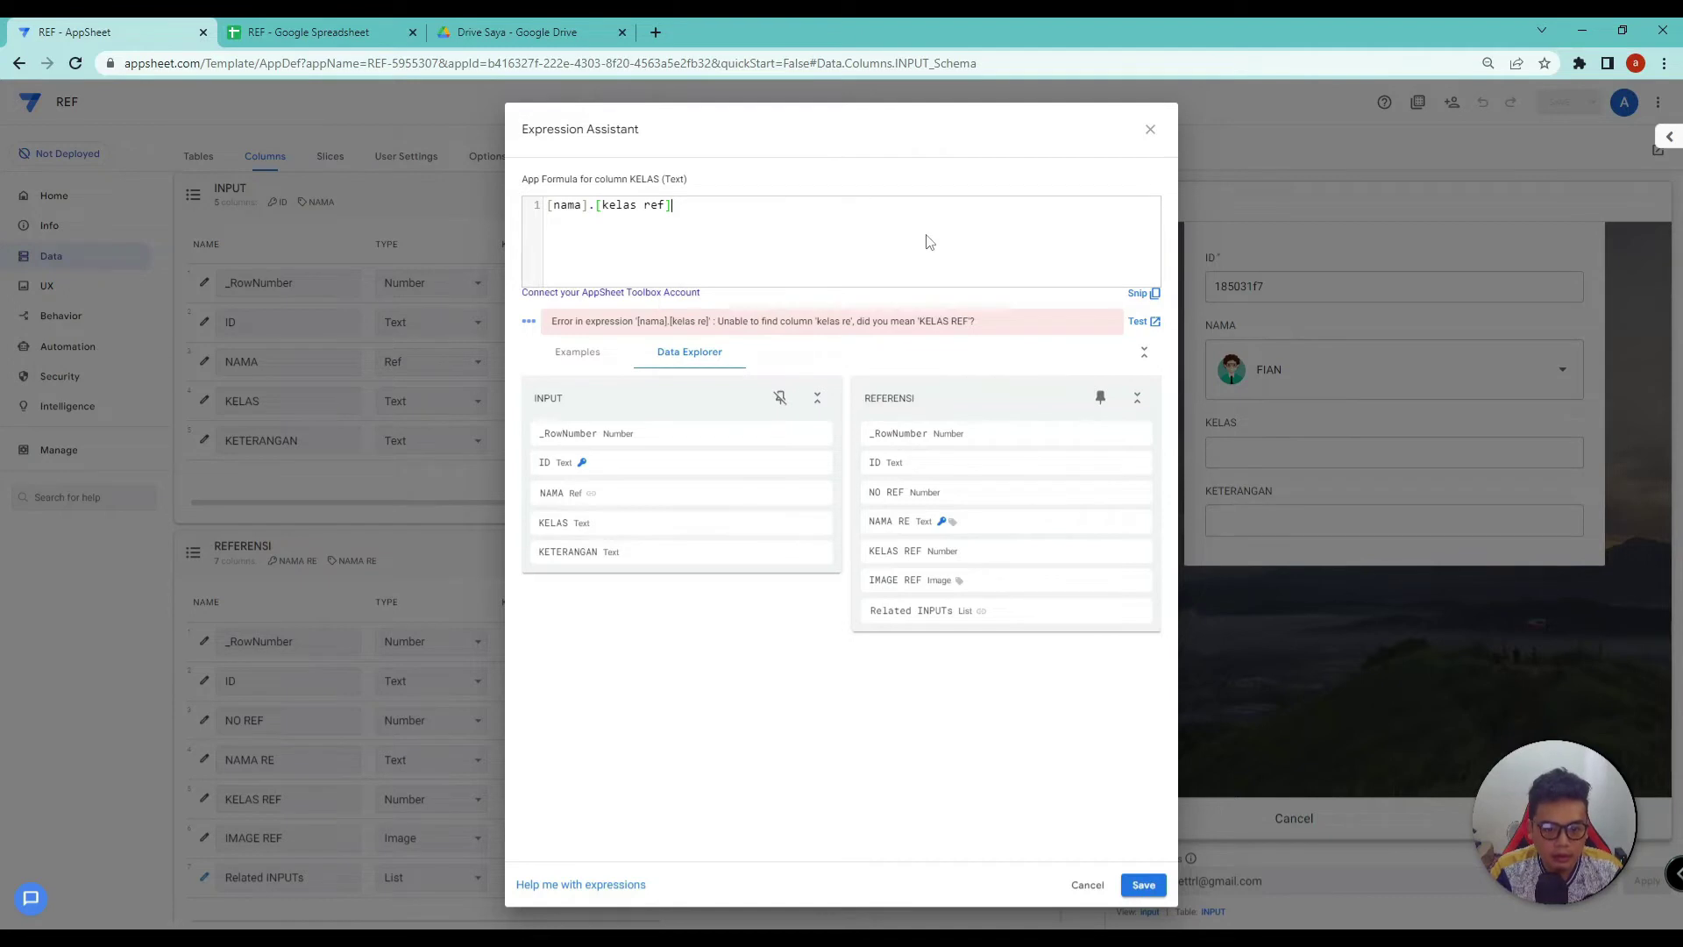
{"action": "left_click", "coordinate": [1140, 885]}
{"action": "left_click", "coordinate": [1568, 102]}
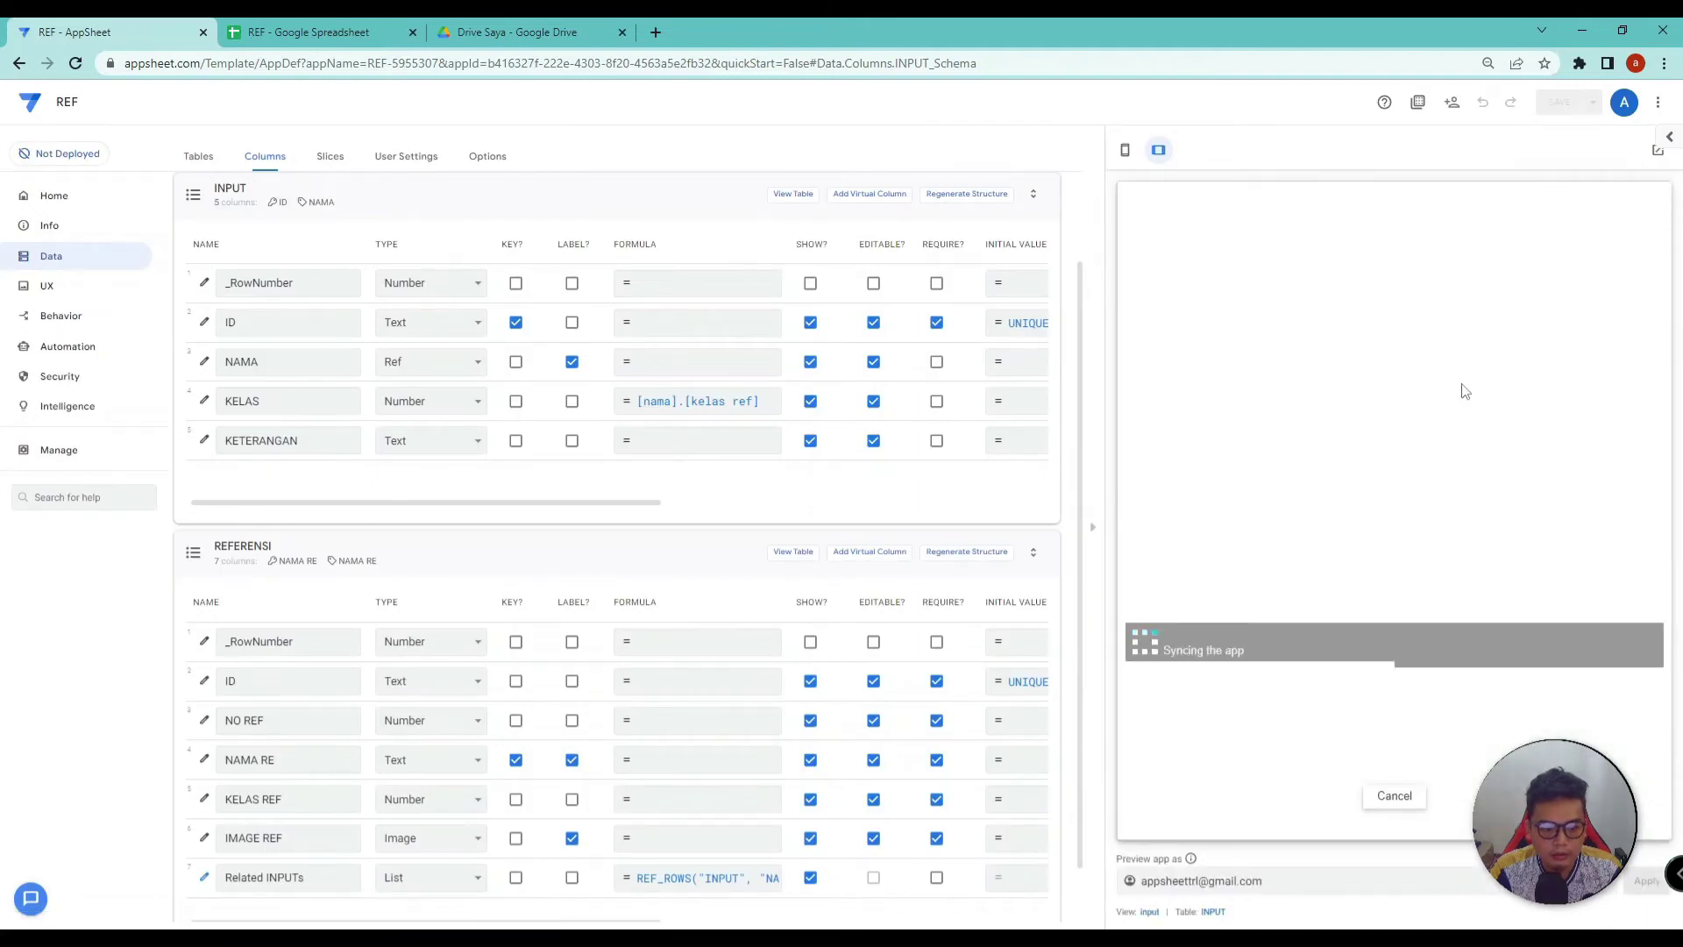
Step: Test the KELAS autofill in the input form by choosing the second student and then the first student as NAMA
{"action": "left_click", "coordinate": [1410, 351]}
{"action": "left_click", "coordinate": [1319, 329]}
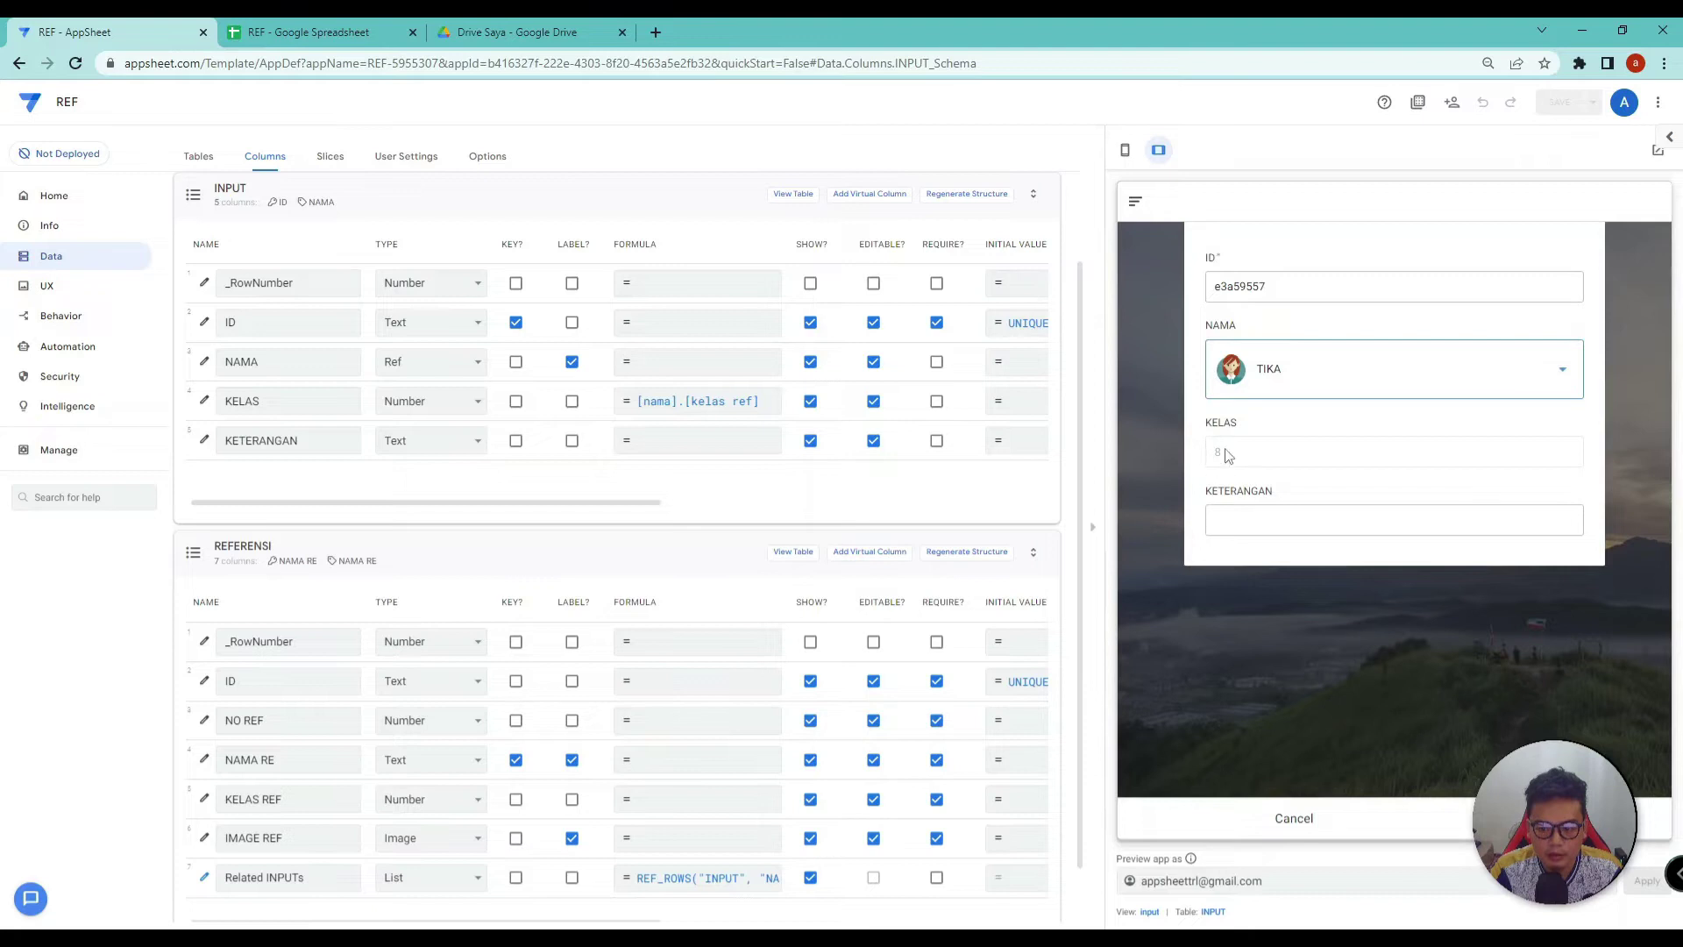
{"action": "left_click", "coordinate": [1303, 379]}
{"action": "left_click", "coordinate": [1290, 296]}
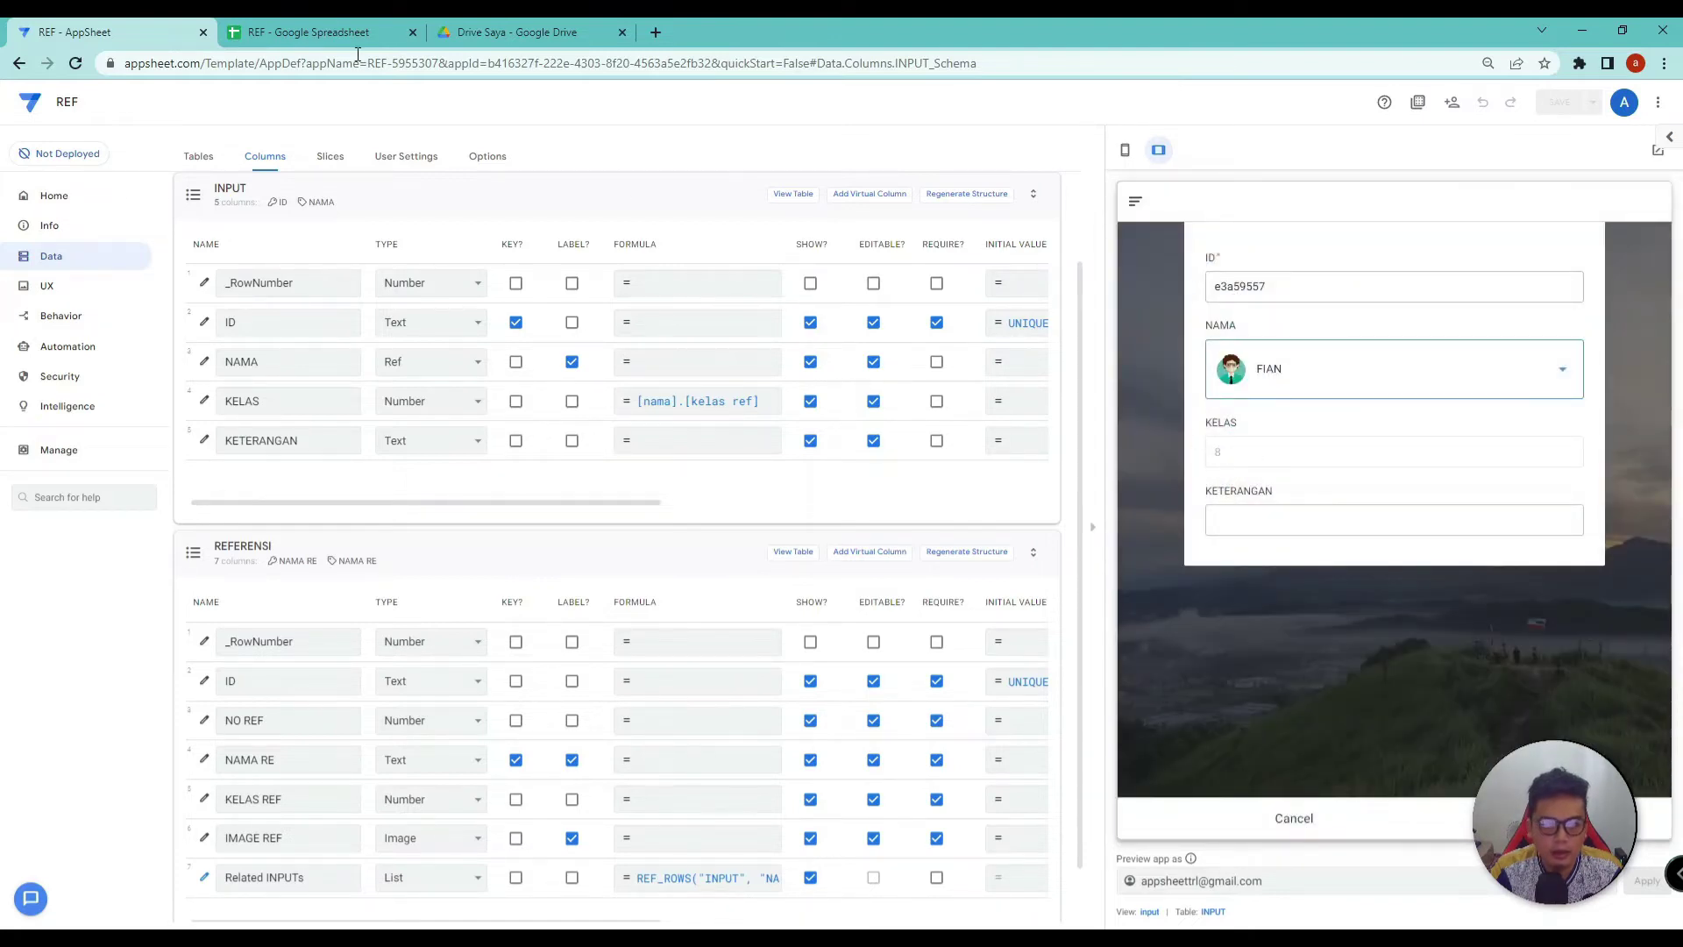
Step: Switch to the spreadsheet and check the students' KELAS REF values in the REFERENSI sheet
{"action": "left_click", "coordinate": [308, 32]}
{"action": "left_click", "coordinate": [180, 908]}
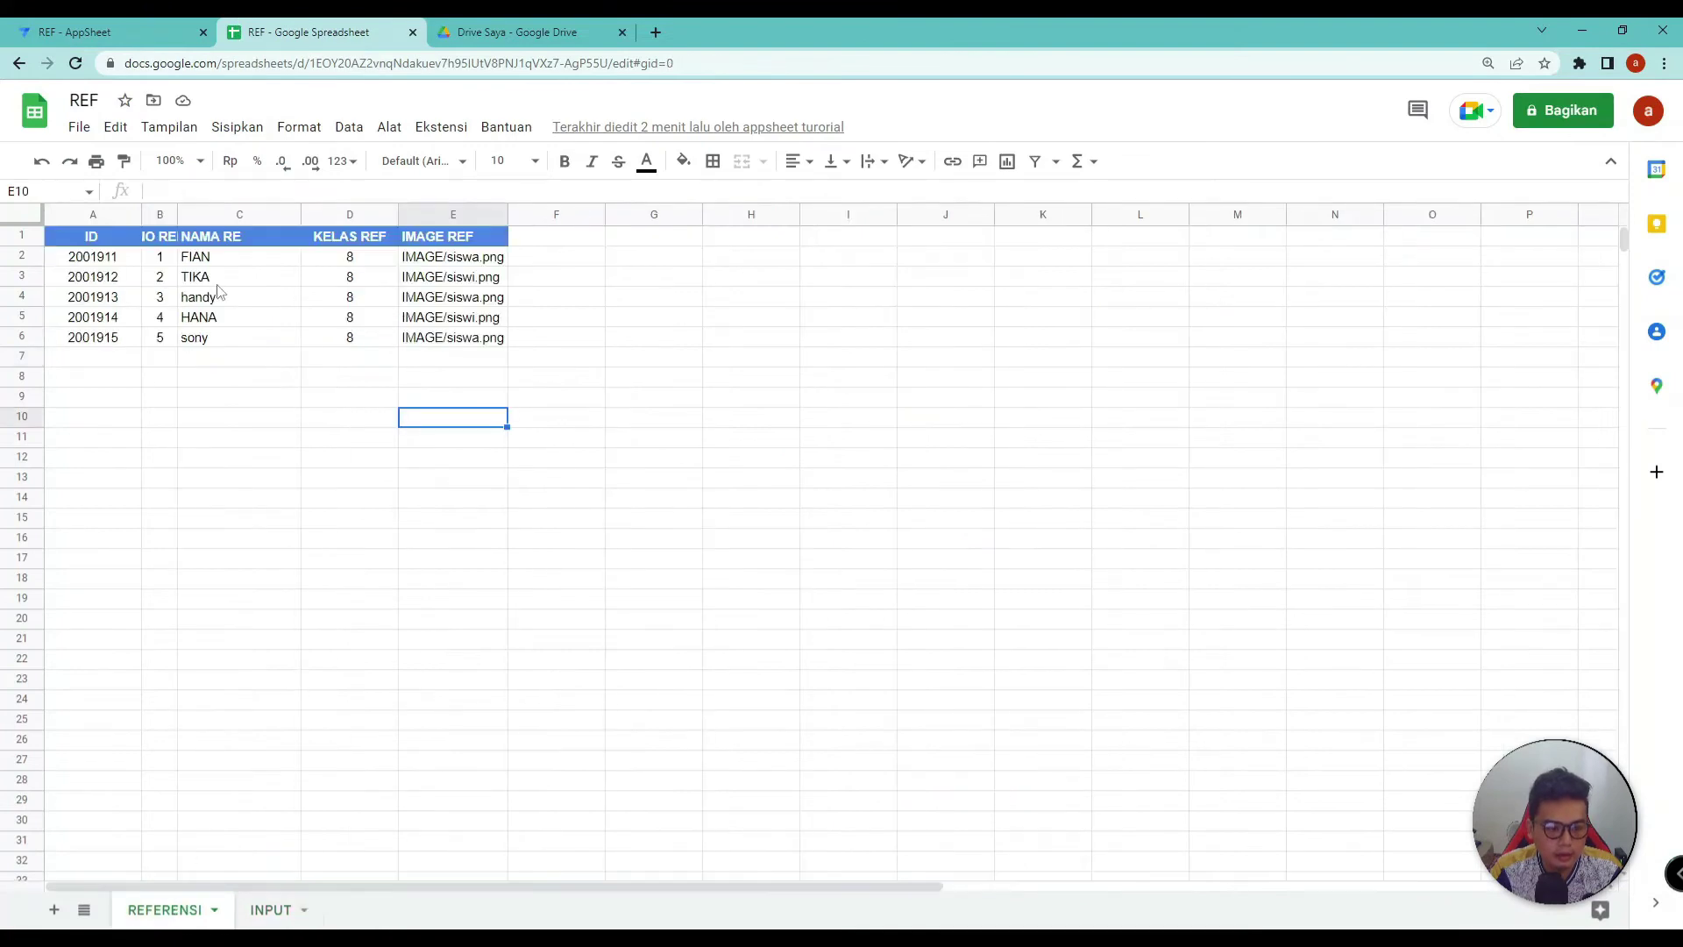
{"action": "left_click_drag", "start_coordinate": [350, 236], "coordinate": [351, 337]}
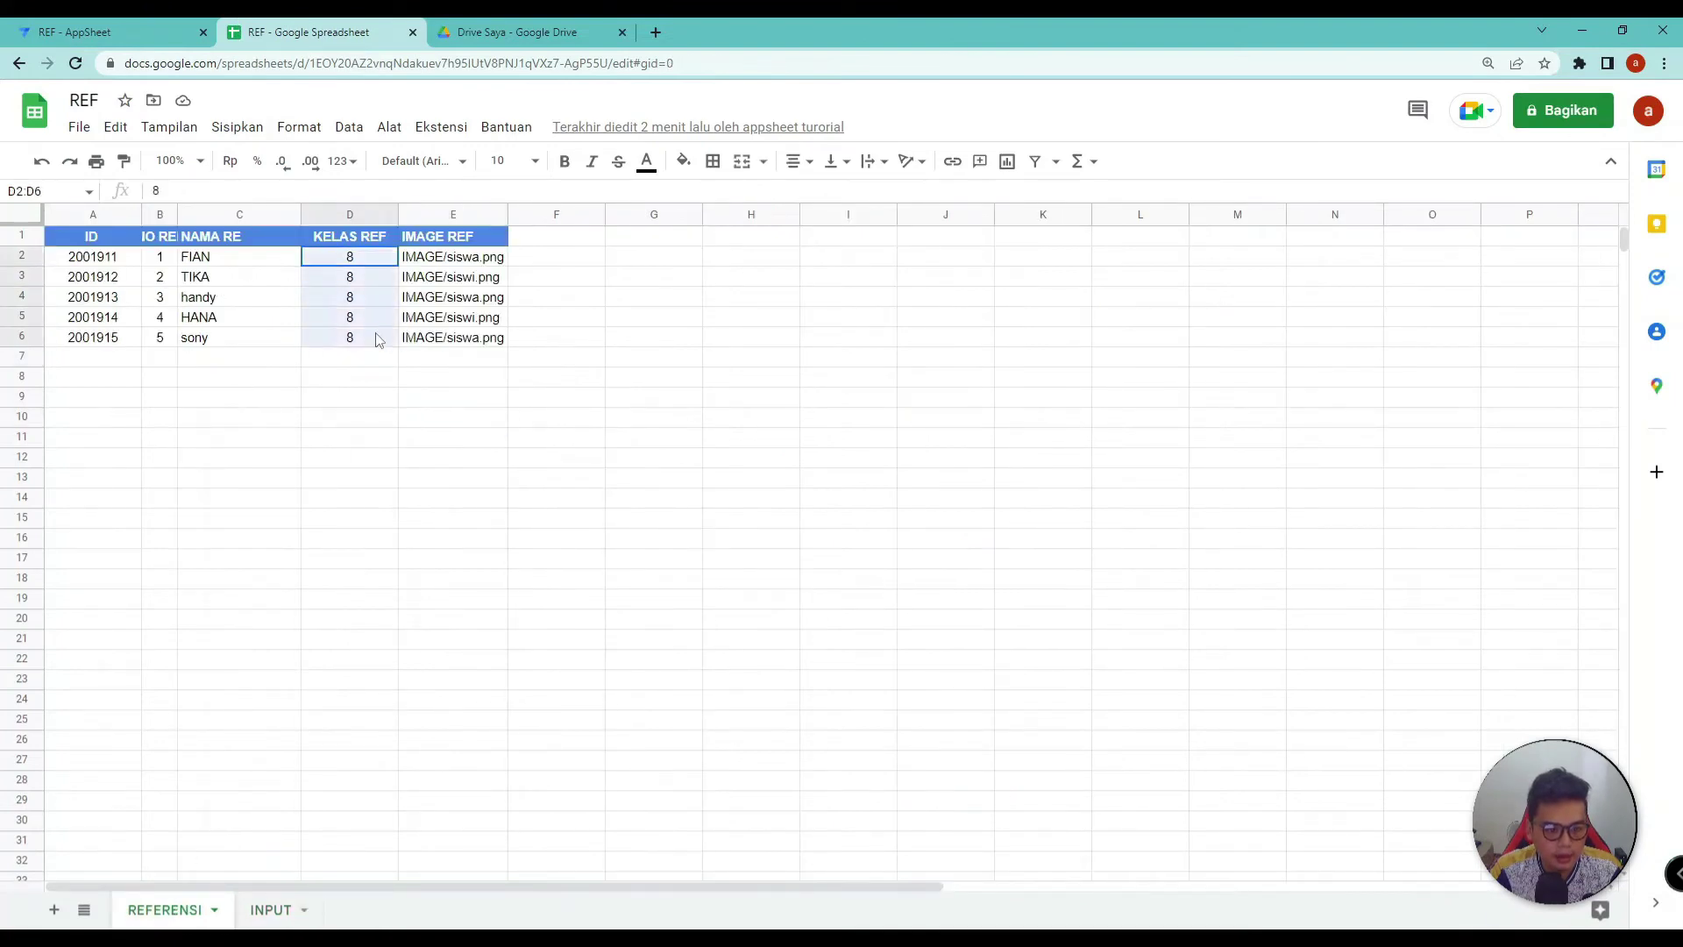
Step: Switch back to AppSheet and submit the form entry with the fourth student as NAMA and "hadir" as KETERANGAN
{"action": "left_click", "coordinate": [140, 29]}
{"action": "left_click", "coordinate": [1320, 349]}
{"action": "left_click", "coordinate": [1298, 478]}
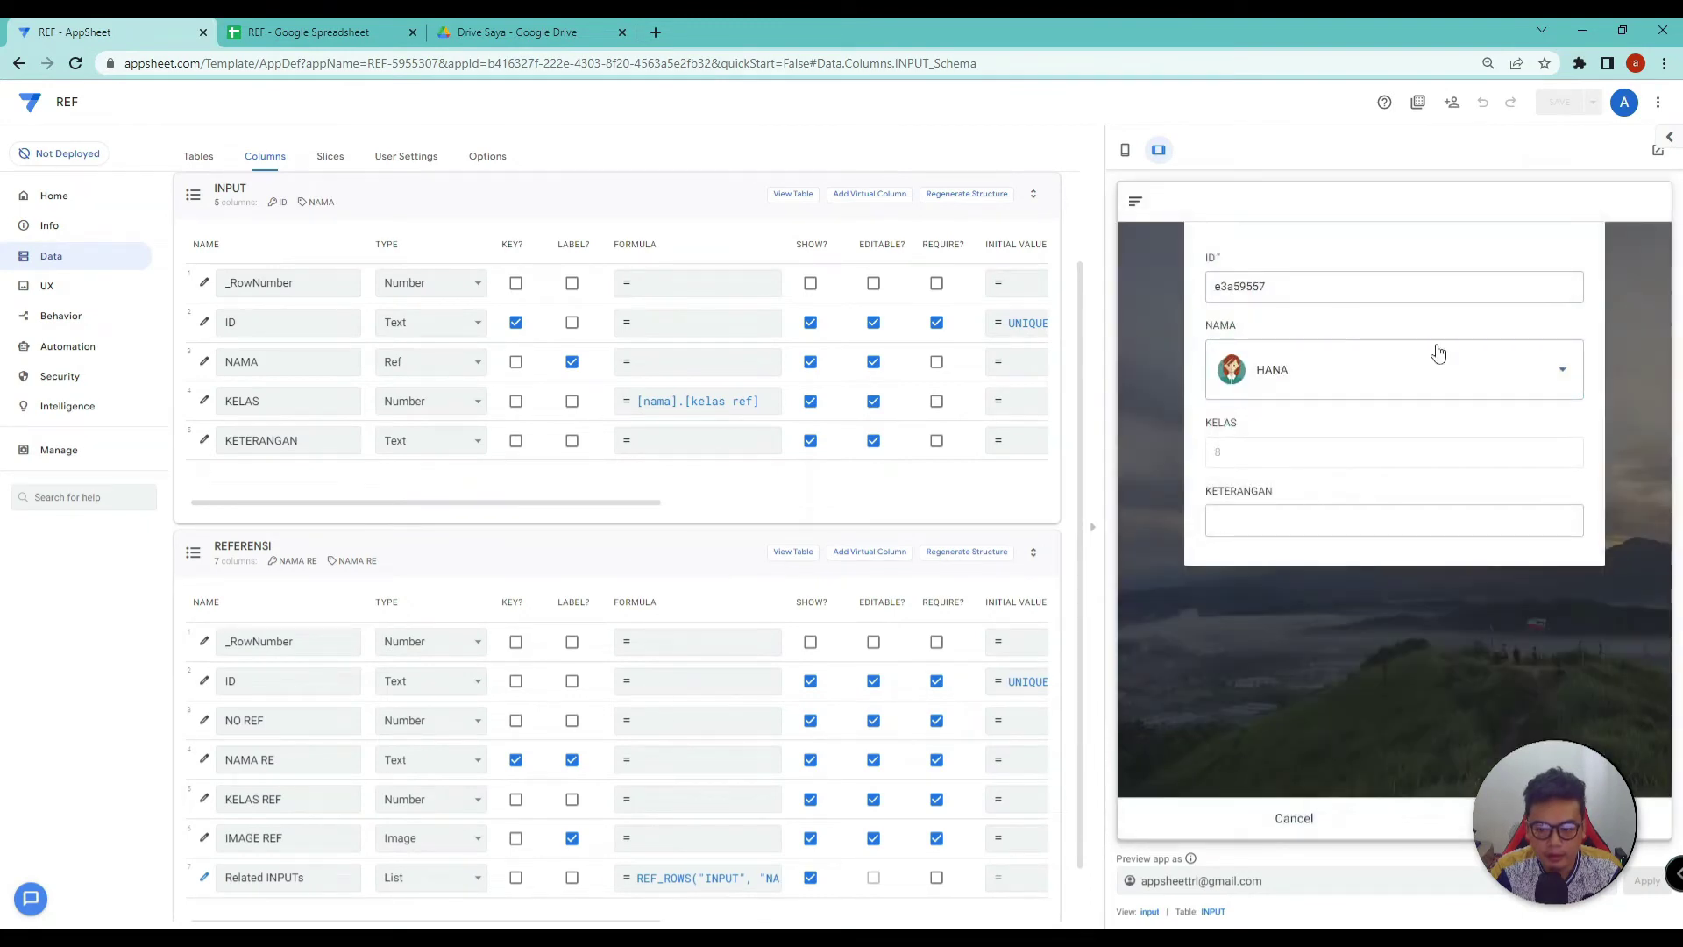
{"action": "left_click", "coordinate": [1267, 526]}
{"action": "type", "text": "ha"}
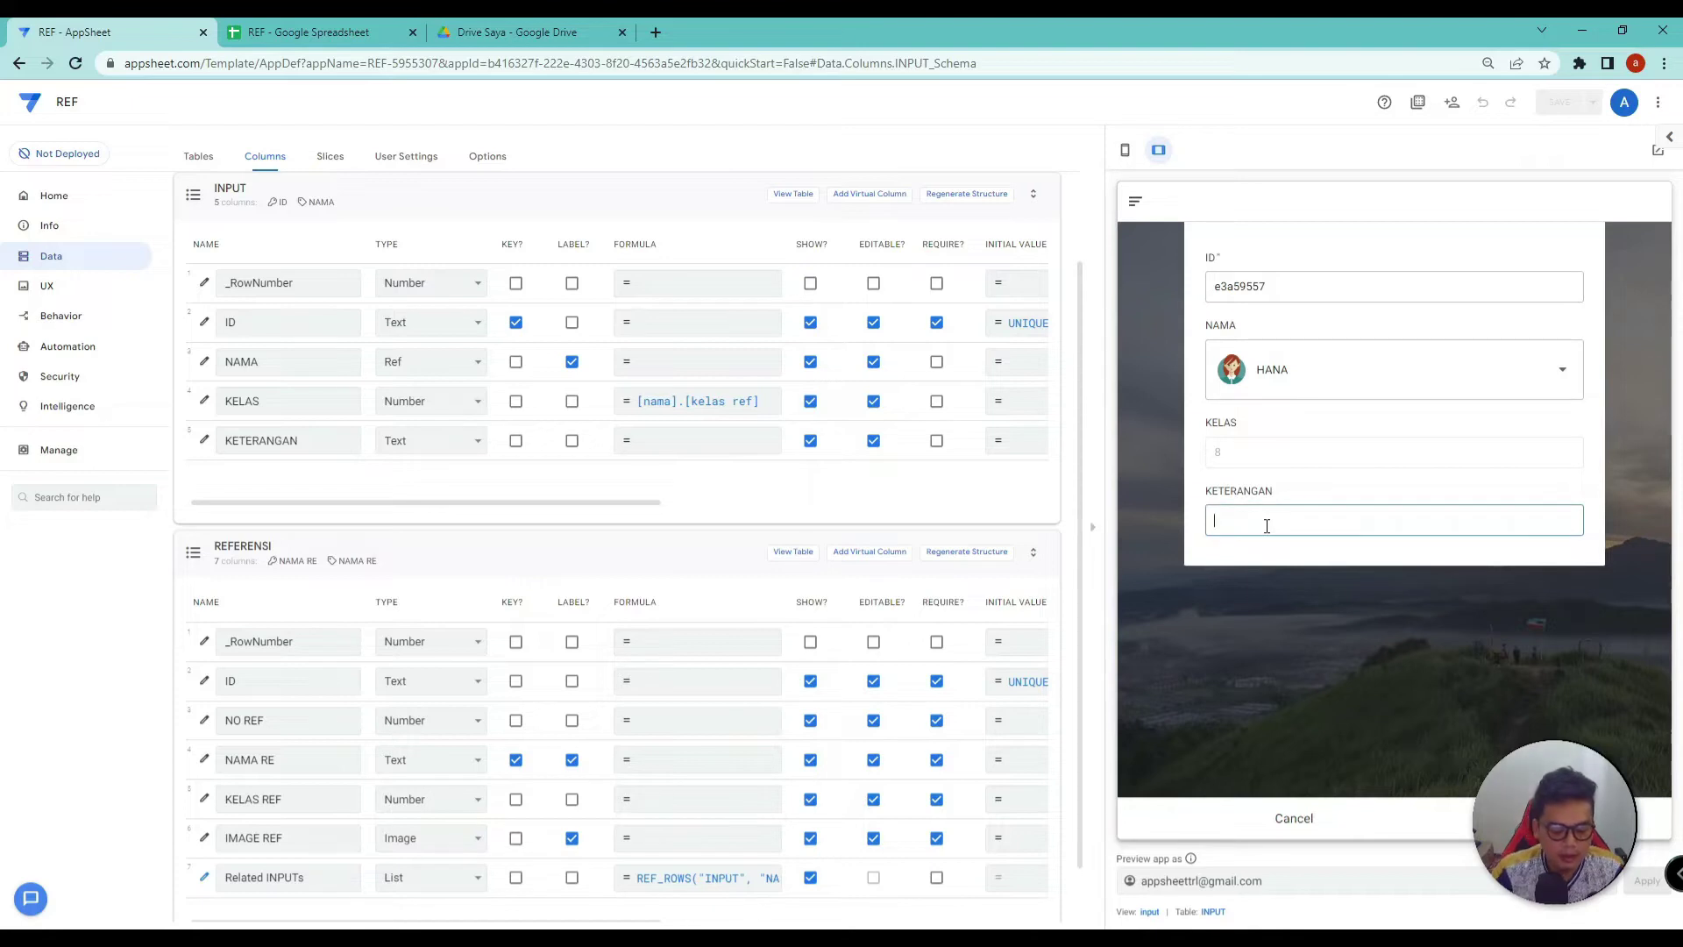
{"action": "type", "text": "dir"}
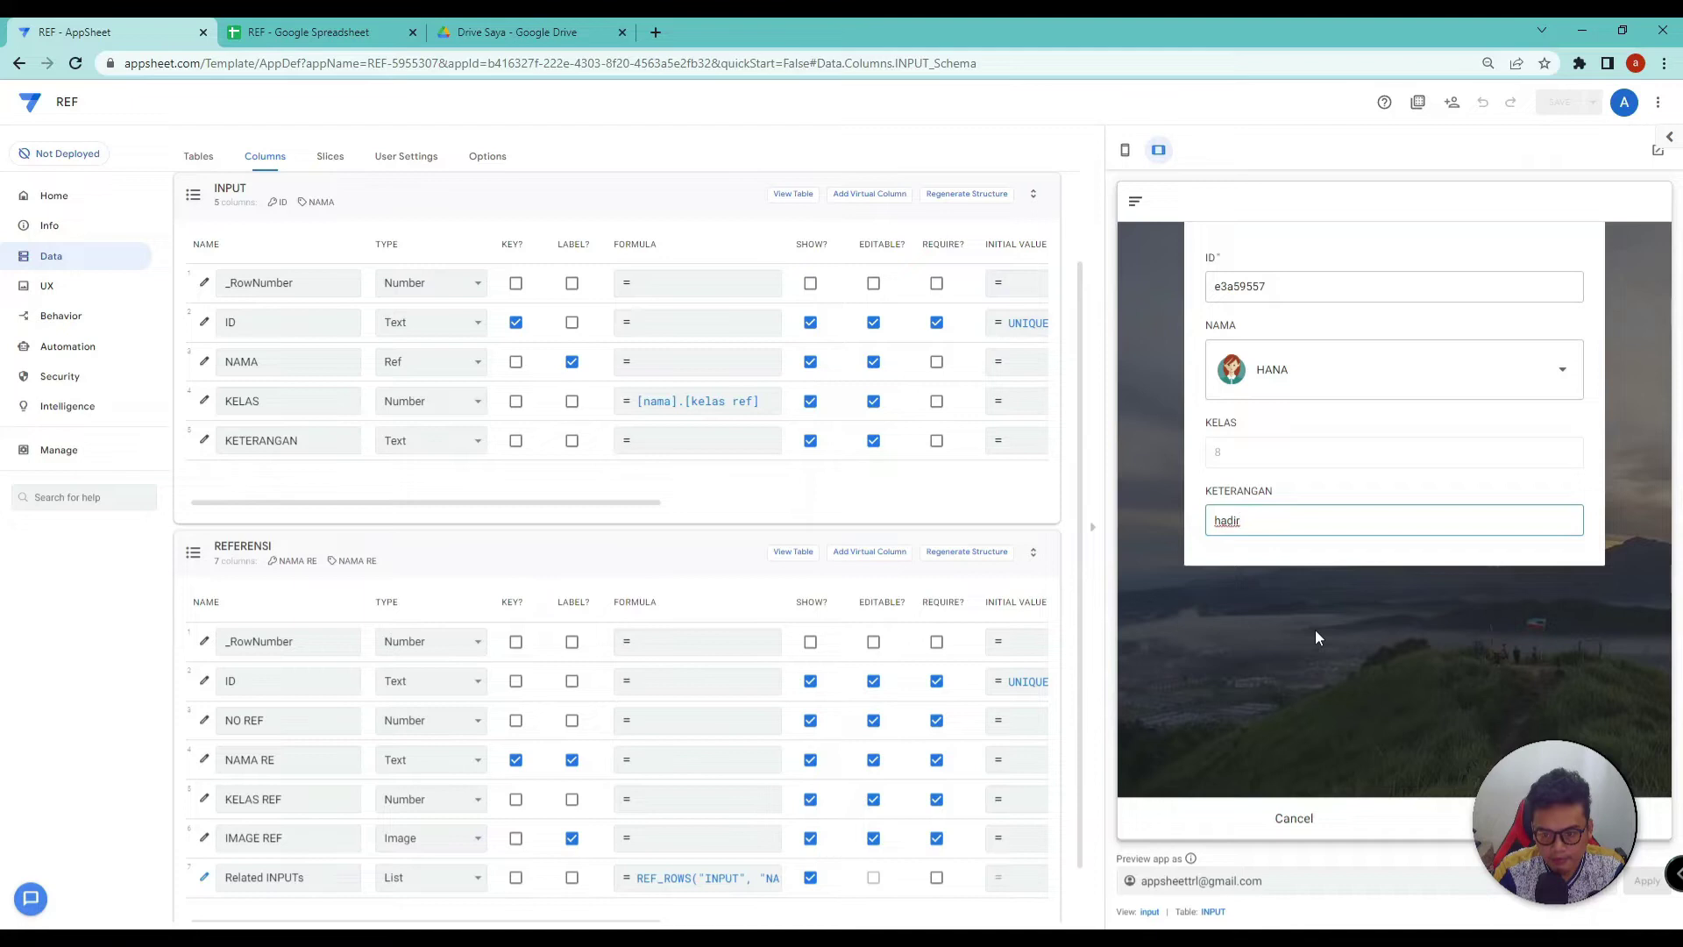
{"action": "key", "text": "Return"}
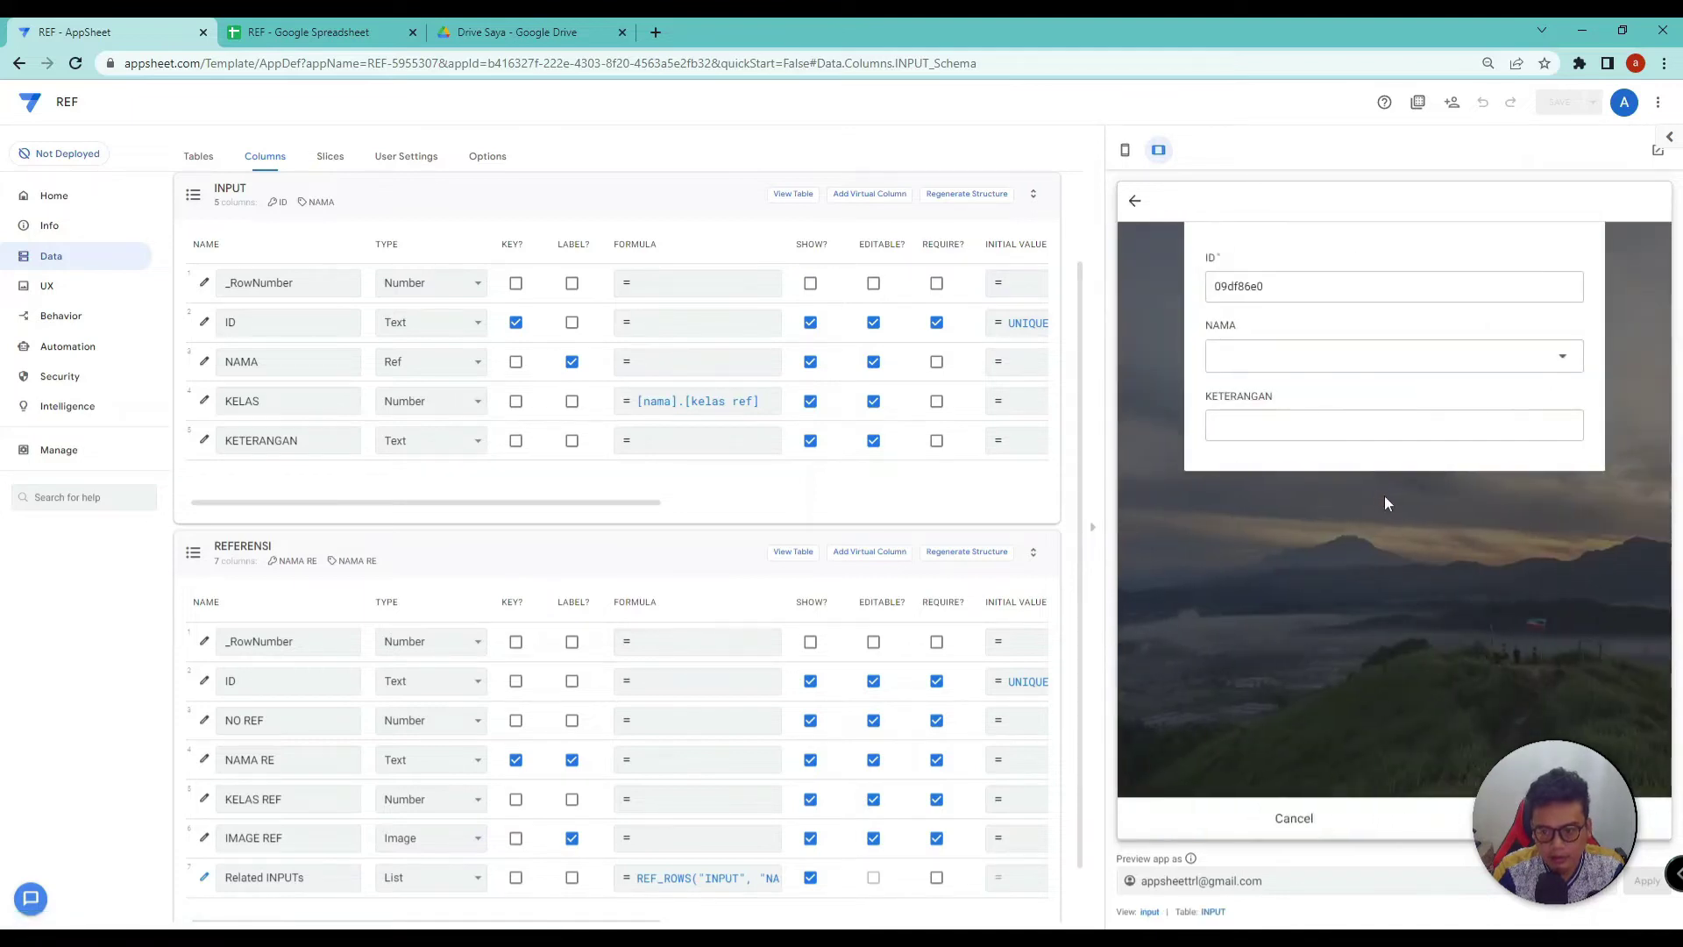
Step: Submit two more form entries with the second student as NAMA, leaving KETERANGAN empty
{"action": "left_click", "coordinate": [1372, 361]}
{"action": "left_click", "coordinate": [1278, 349]}
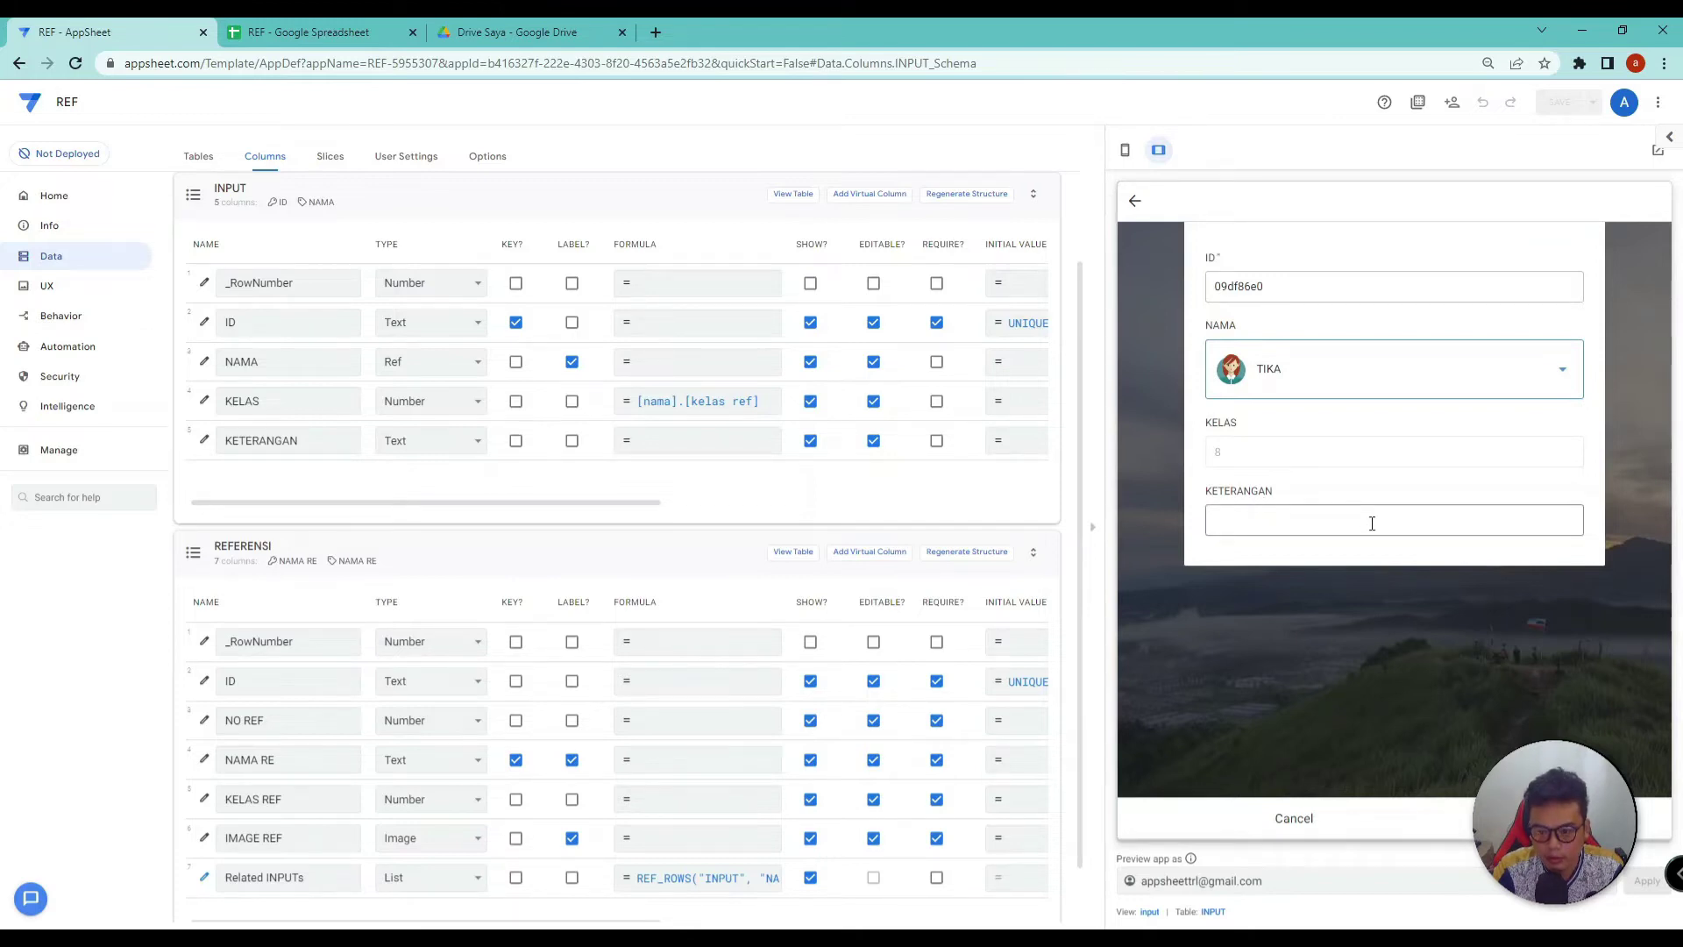
{"action": "left_click", "coordinate": [1381, 524]}
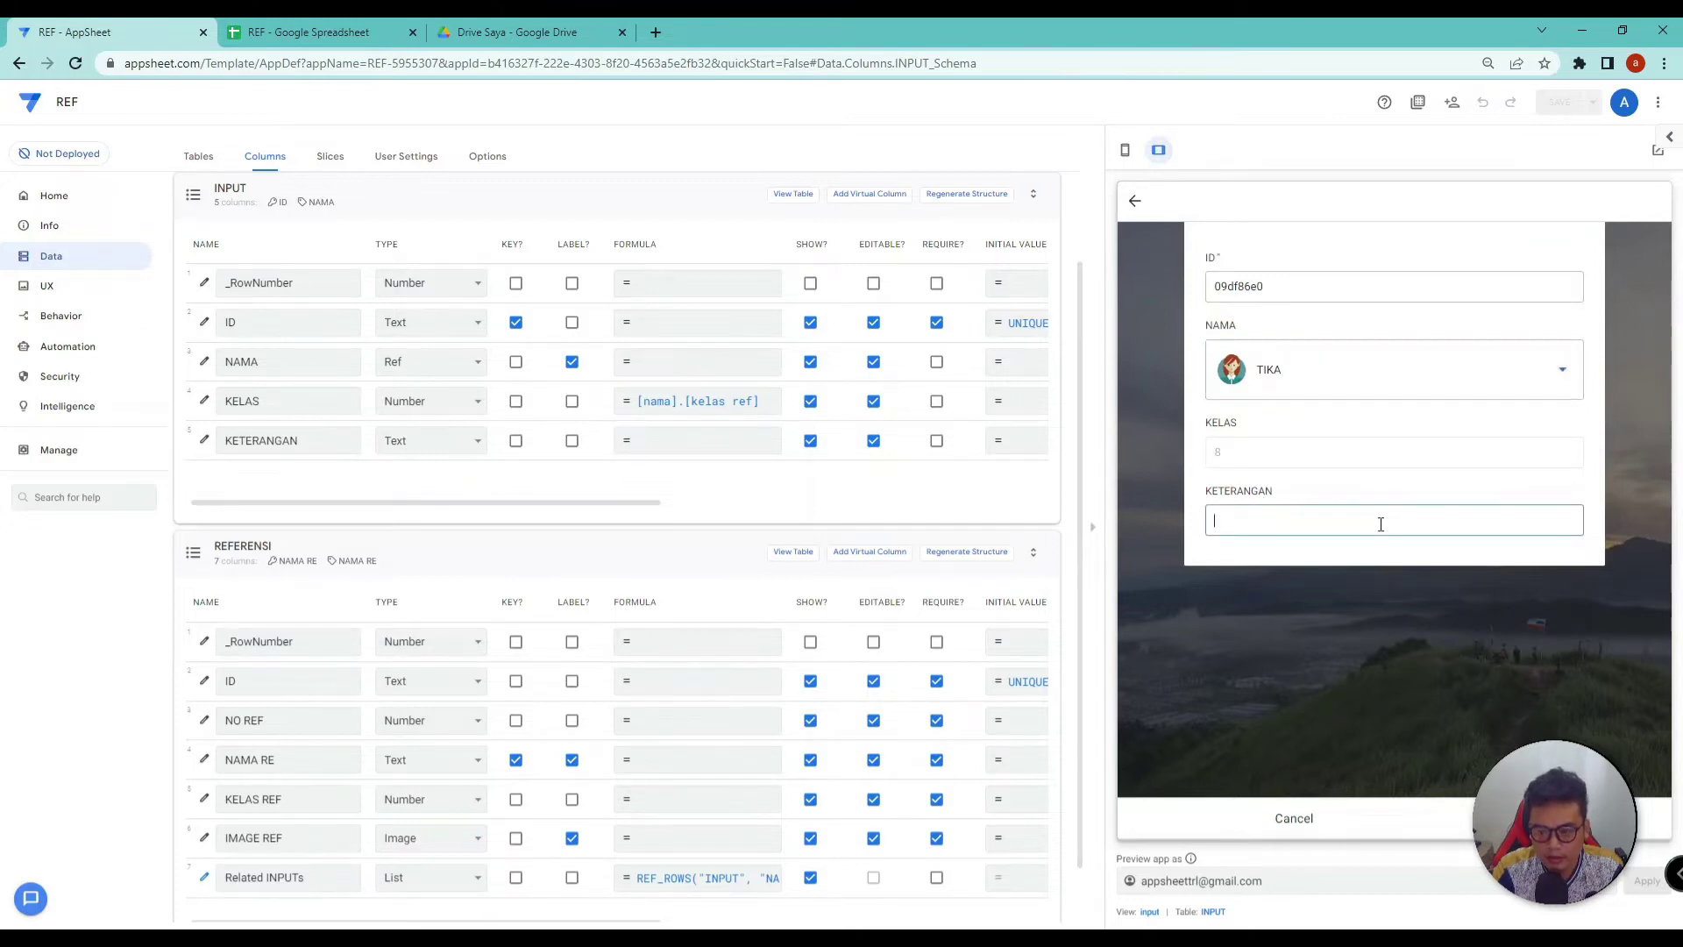
{"action": "key", "text": "Return"}
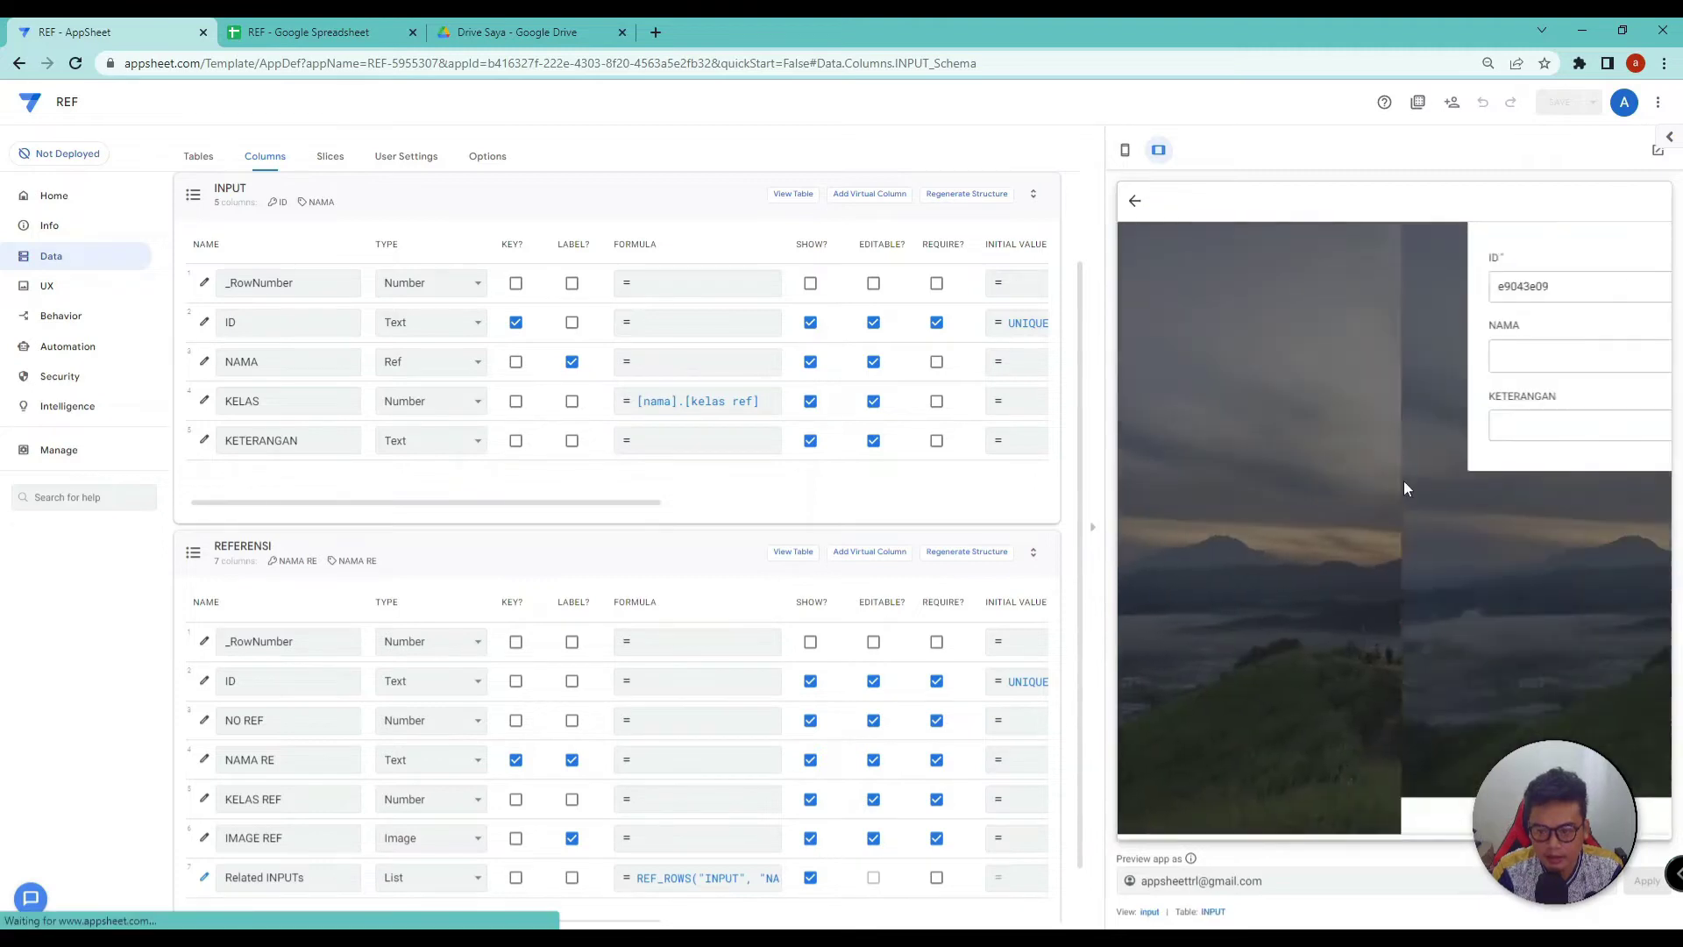
{"action": "left_click", "coordinate": [1362, 359]}
{"action": "left_click", "coordinate": [1313, 385]}
{"action": "left_click", "coordinate": [1319, 519]}
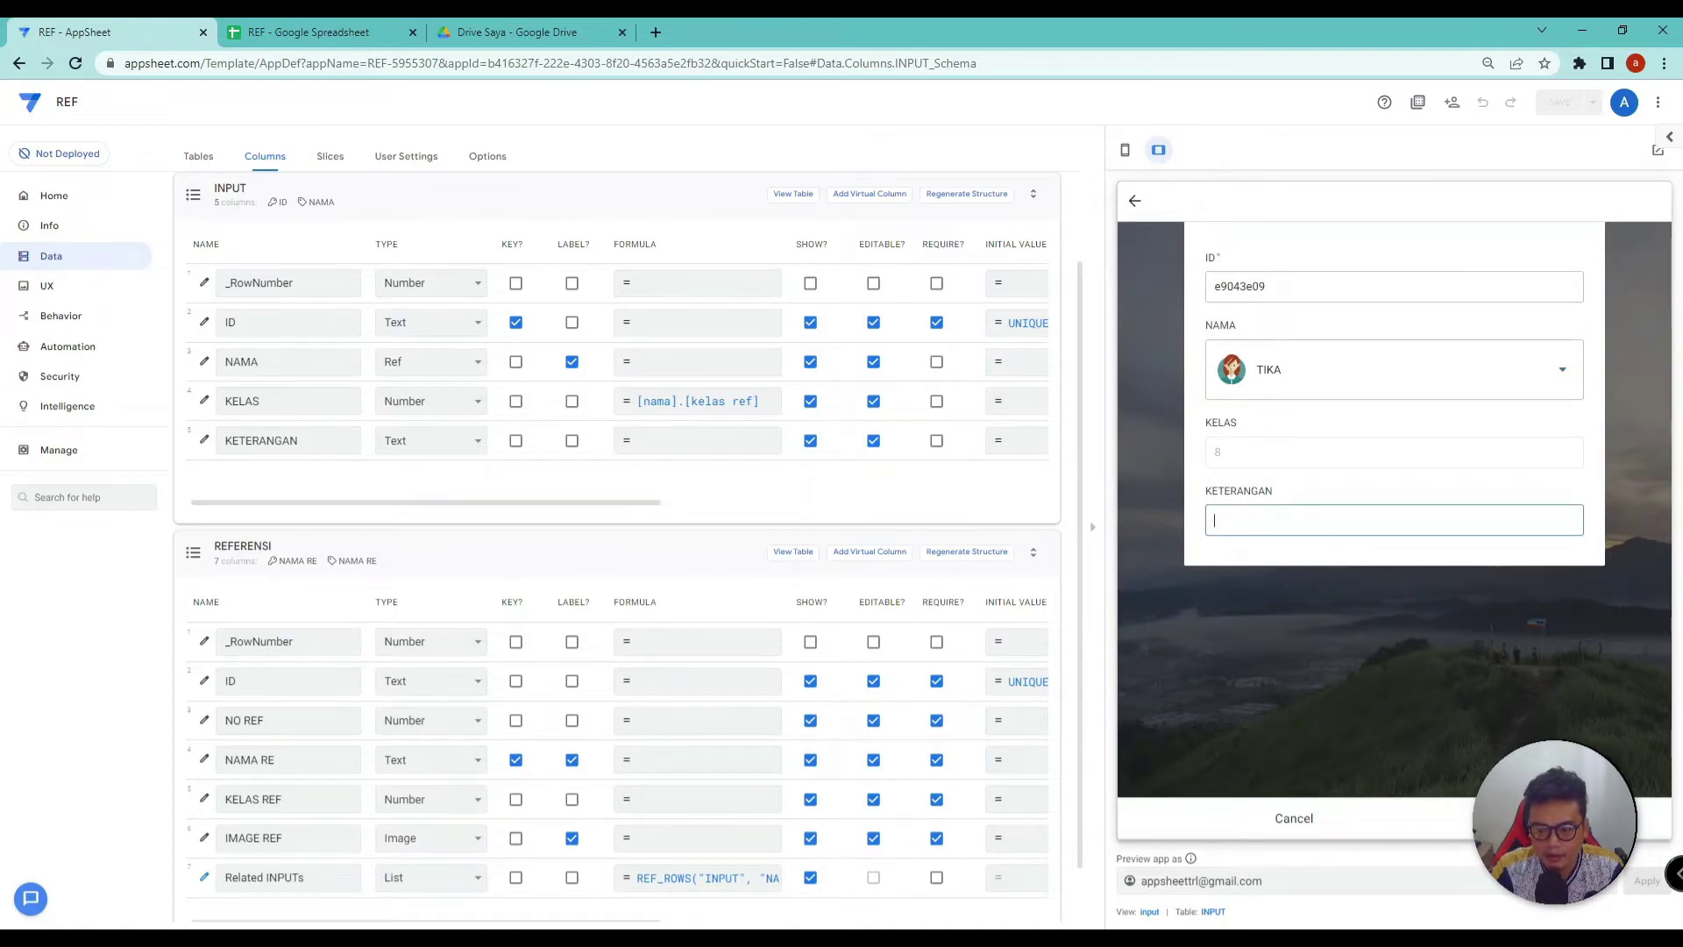
{"action": "left_click", "coordinate": [1543, 818]}
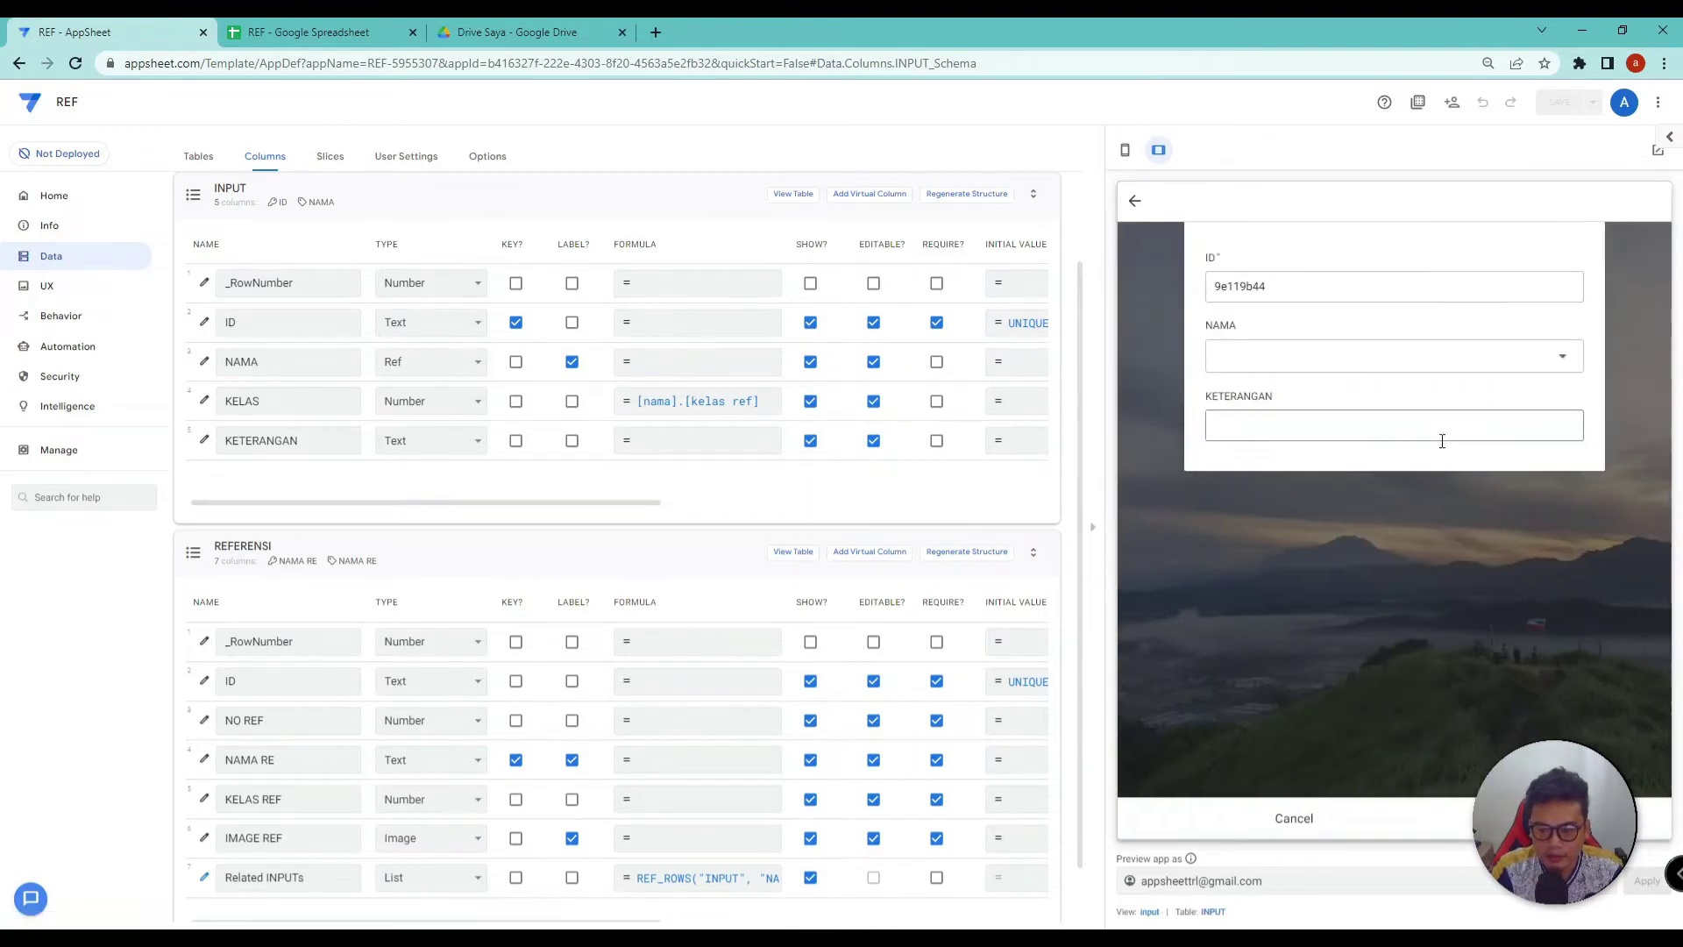
Step: Leave the blank form, switch to the spreadsheet and check the KELAS and KETERANGAN values of the INPUT sheet's entries
{"action": "left_click", "coordinate": [1293, 817]}
{"action": "left_click", "coordinate": [1287, 817]}
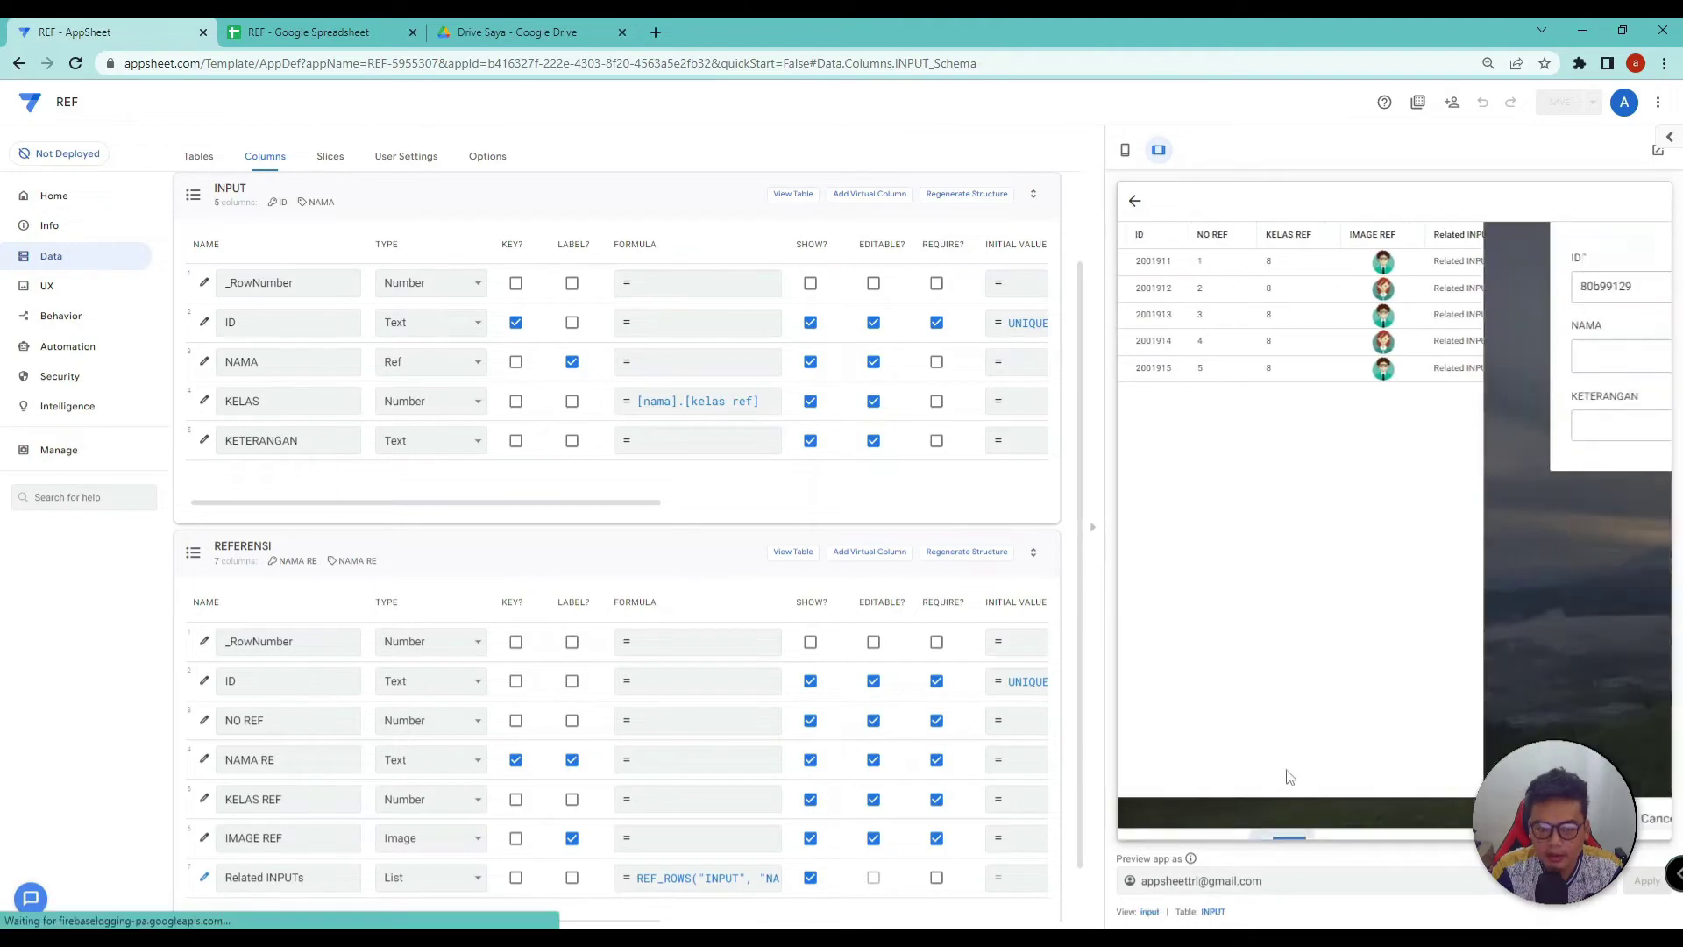
{"action": "left_click", "coordinate": [308, 32]}
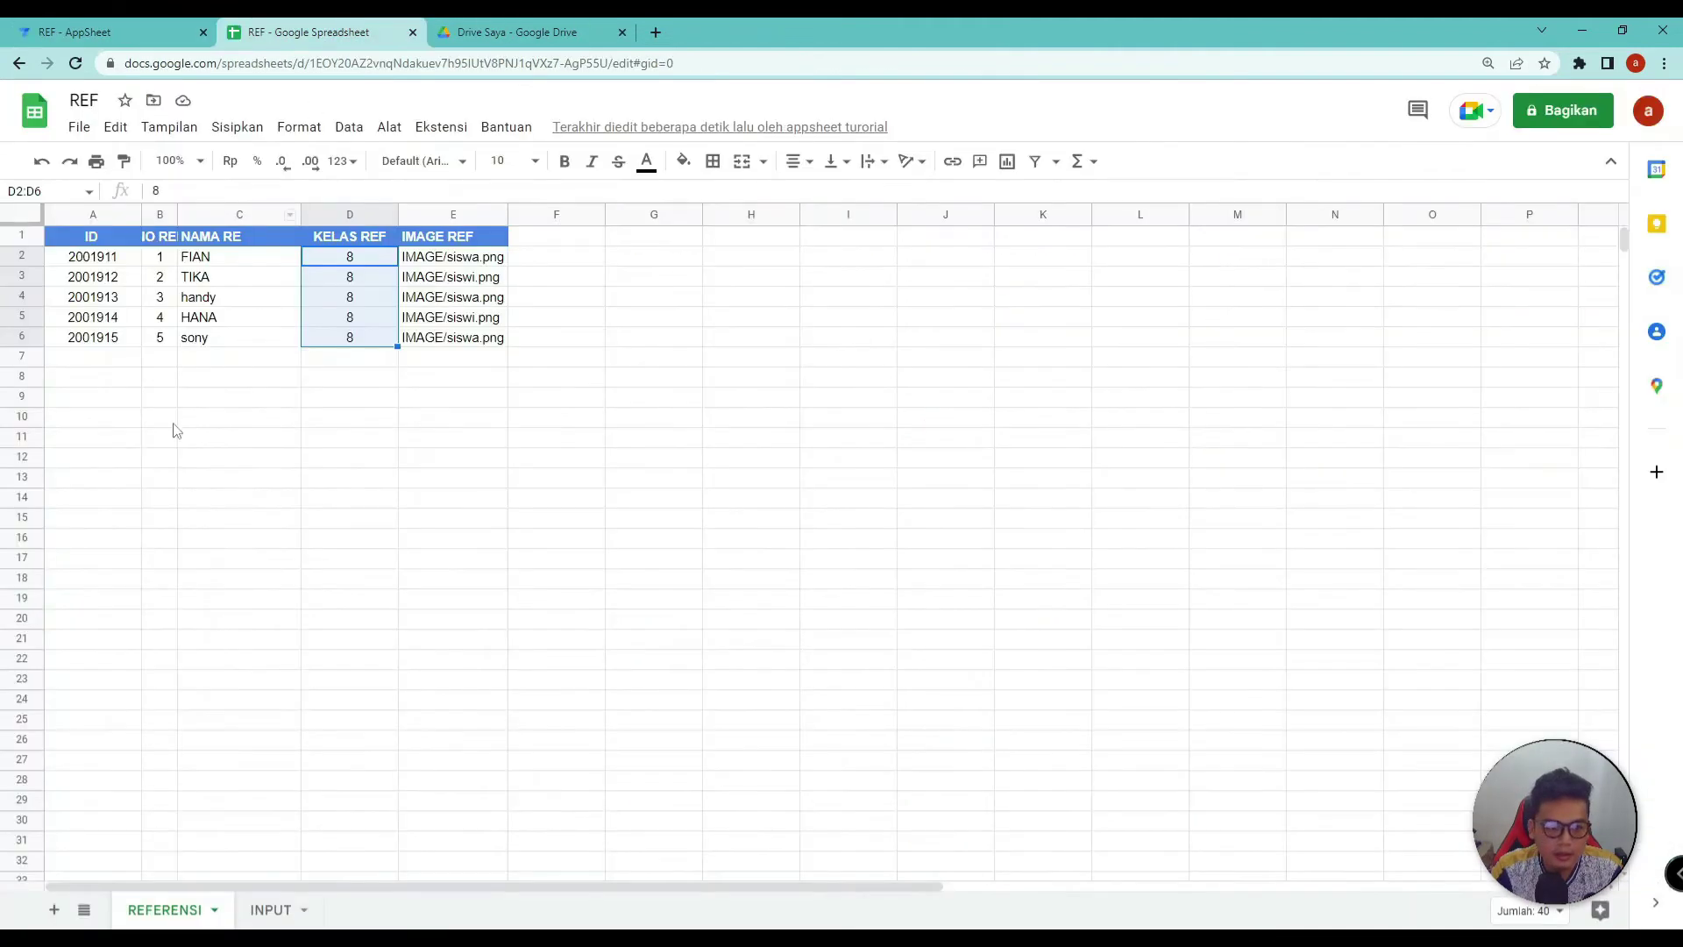
{"action": "left_click", "coordinate": [270, 910]}
{"action": "left_click", "coordinate": [236, 441]}
{"action": "left_click_drag", "start_coordinate": [277, 256], "coordinate": [386, 480]}
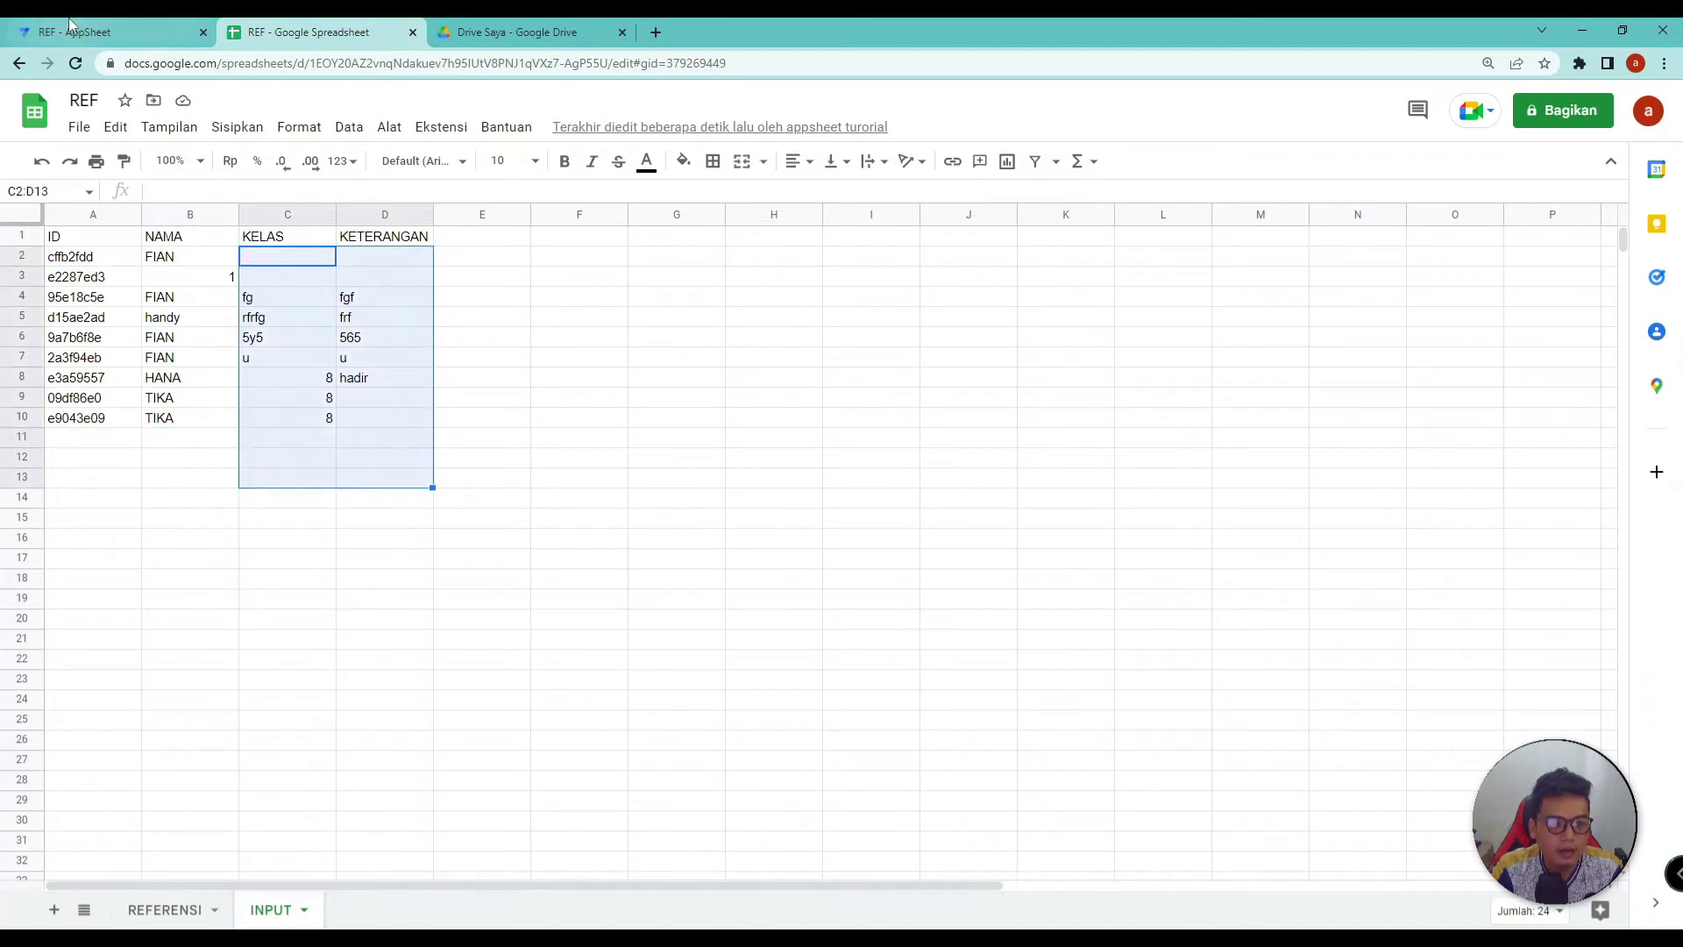
Step: Switch back to AppSheet, examine the first student's related INPUT entries in the REFERENSI view, and return to the input form
{"action": "left_click", "coordinate": [70, 23]}
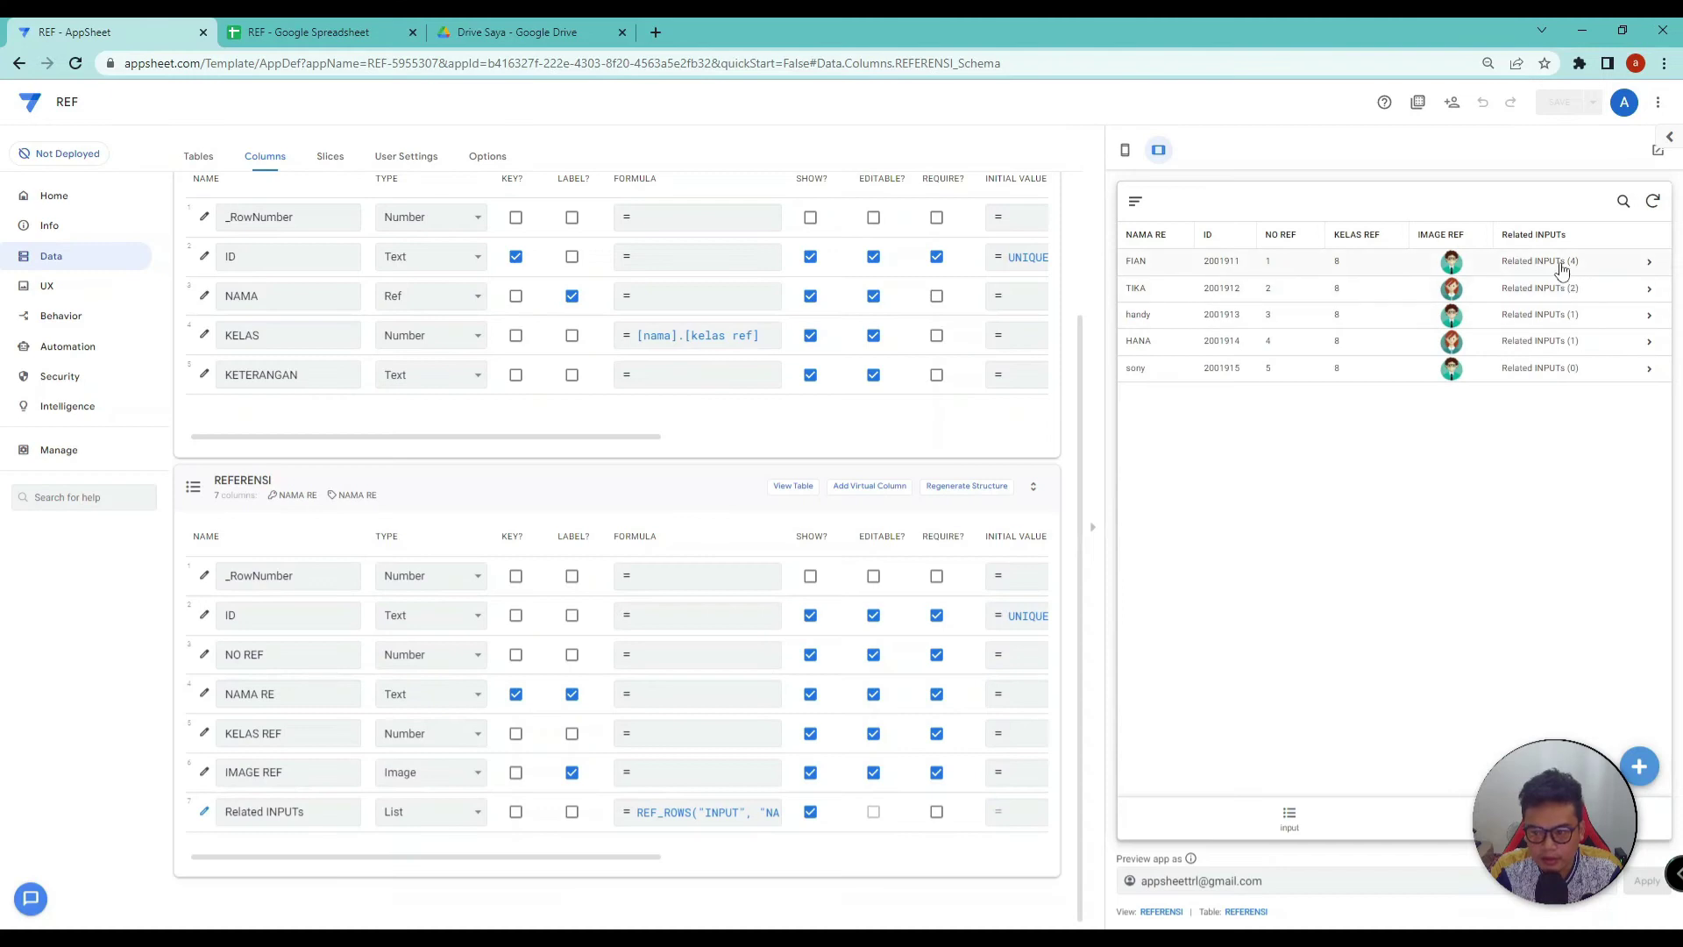
{"action": "left_click", "coordinate": [1561, 269]}
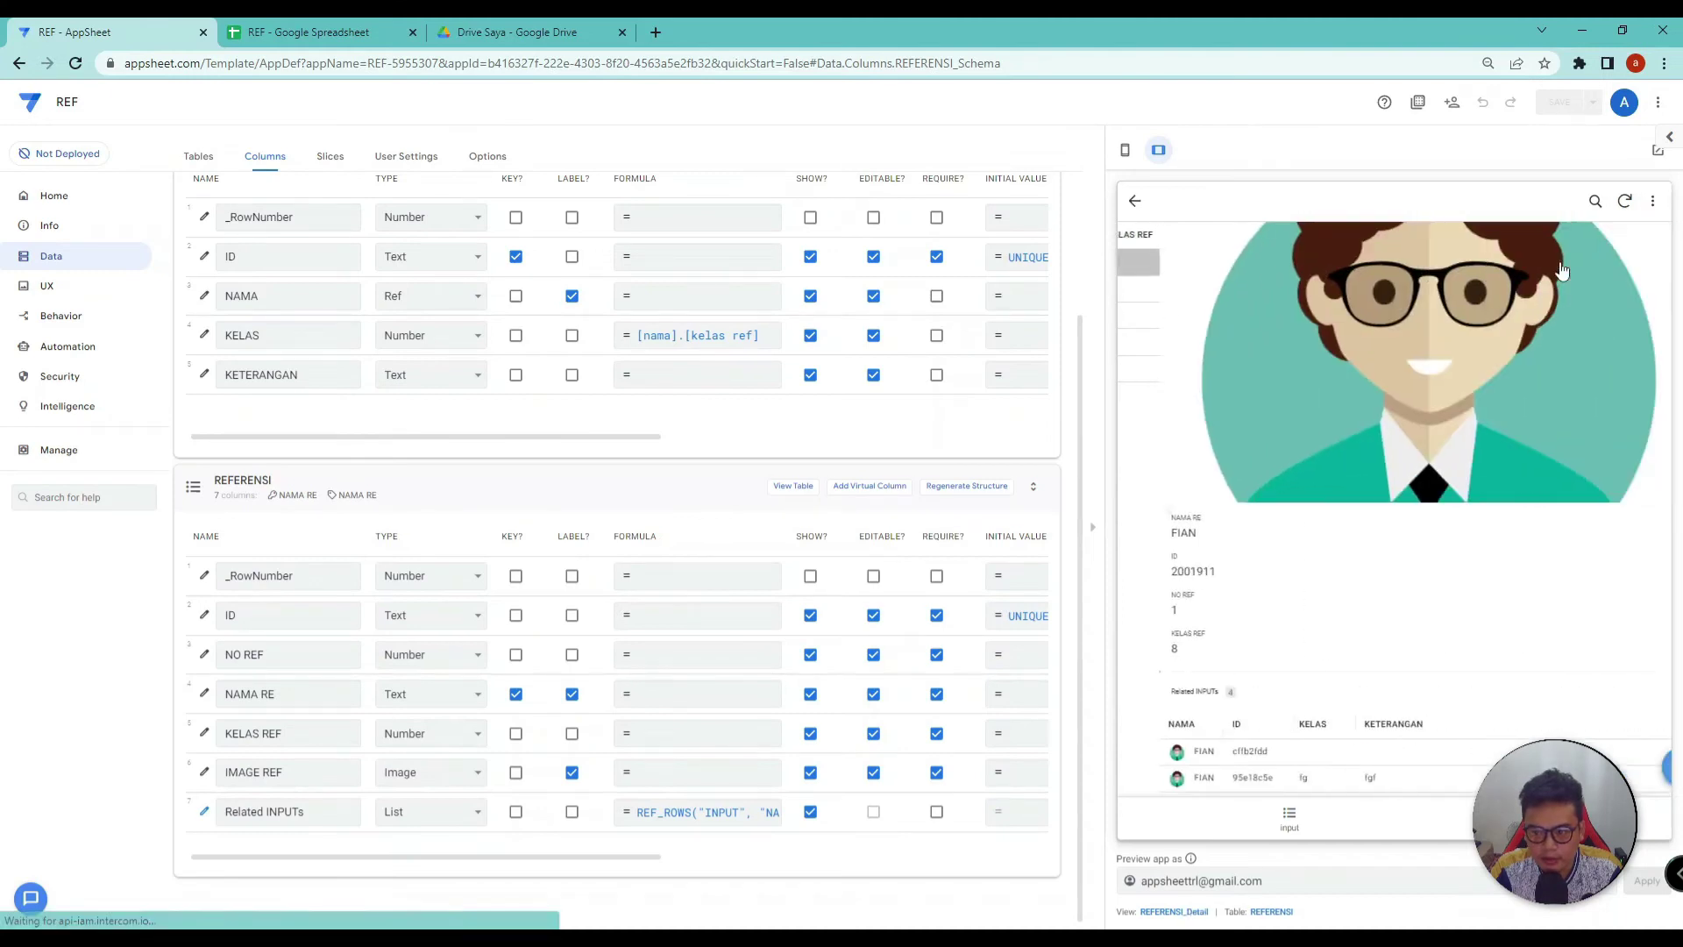
{"action": "scroll", "coordinate": [1288, 512], "scroll_direction": "down", "scroll_amount": 2}
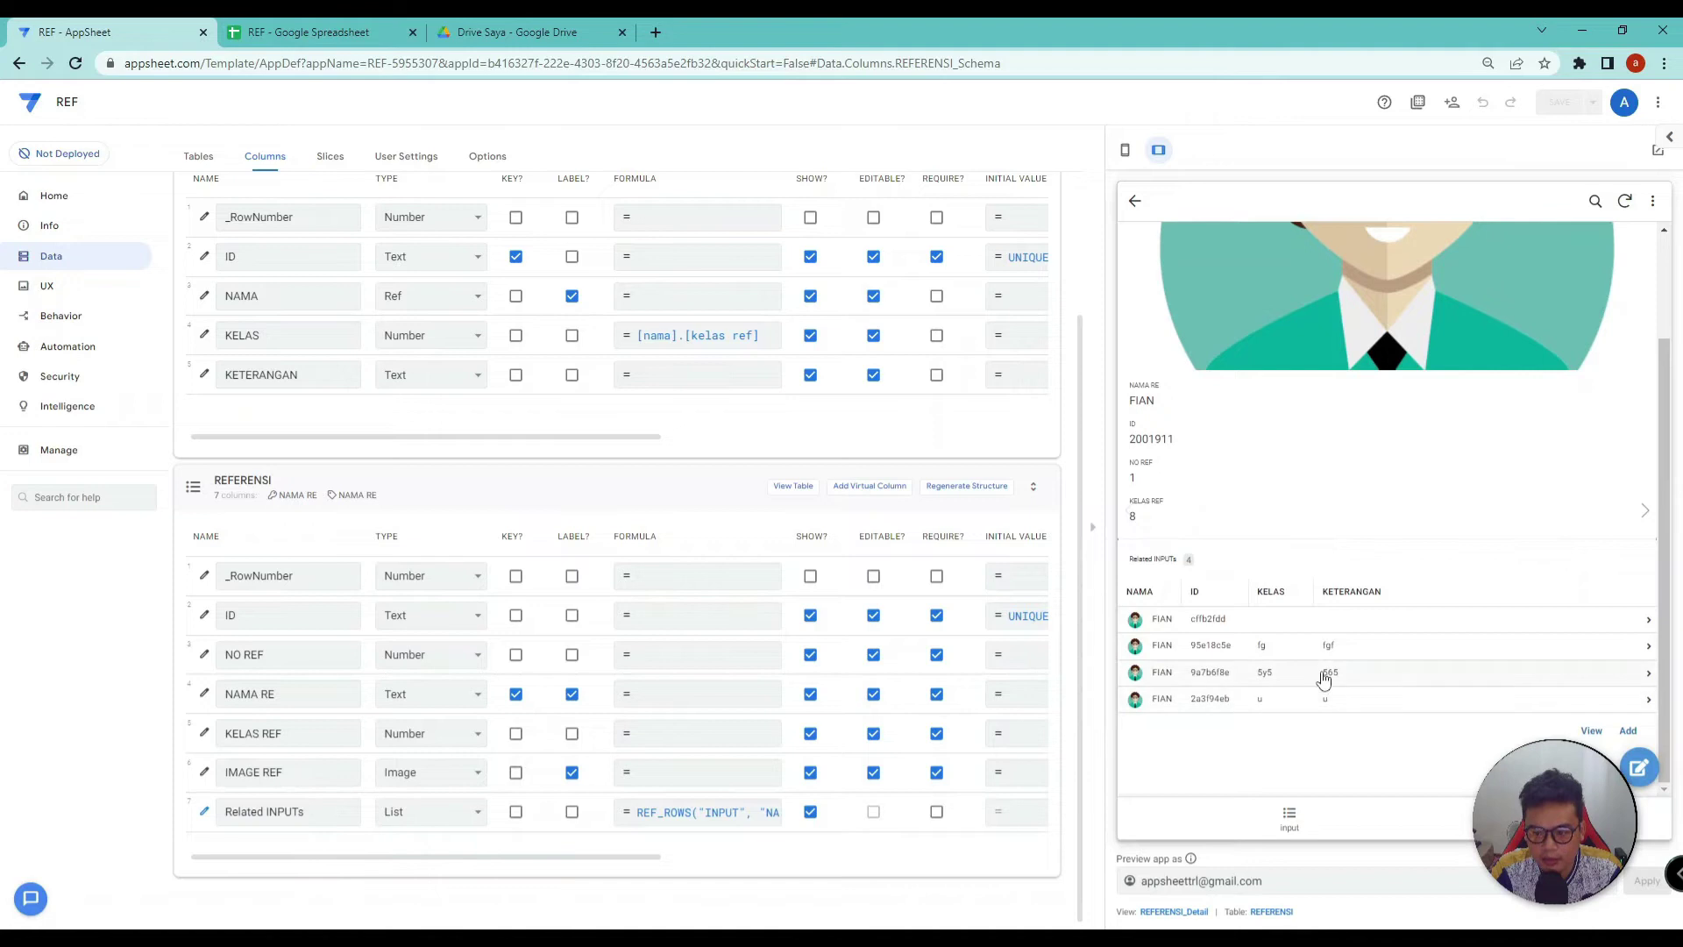
{"action": "left_click", "coordinate": [1137, 200]}
{"action": "left_click", "coordinate": [1143, 199]}
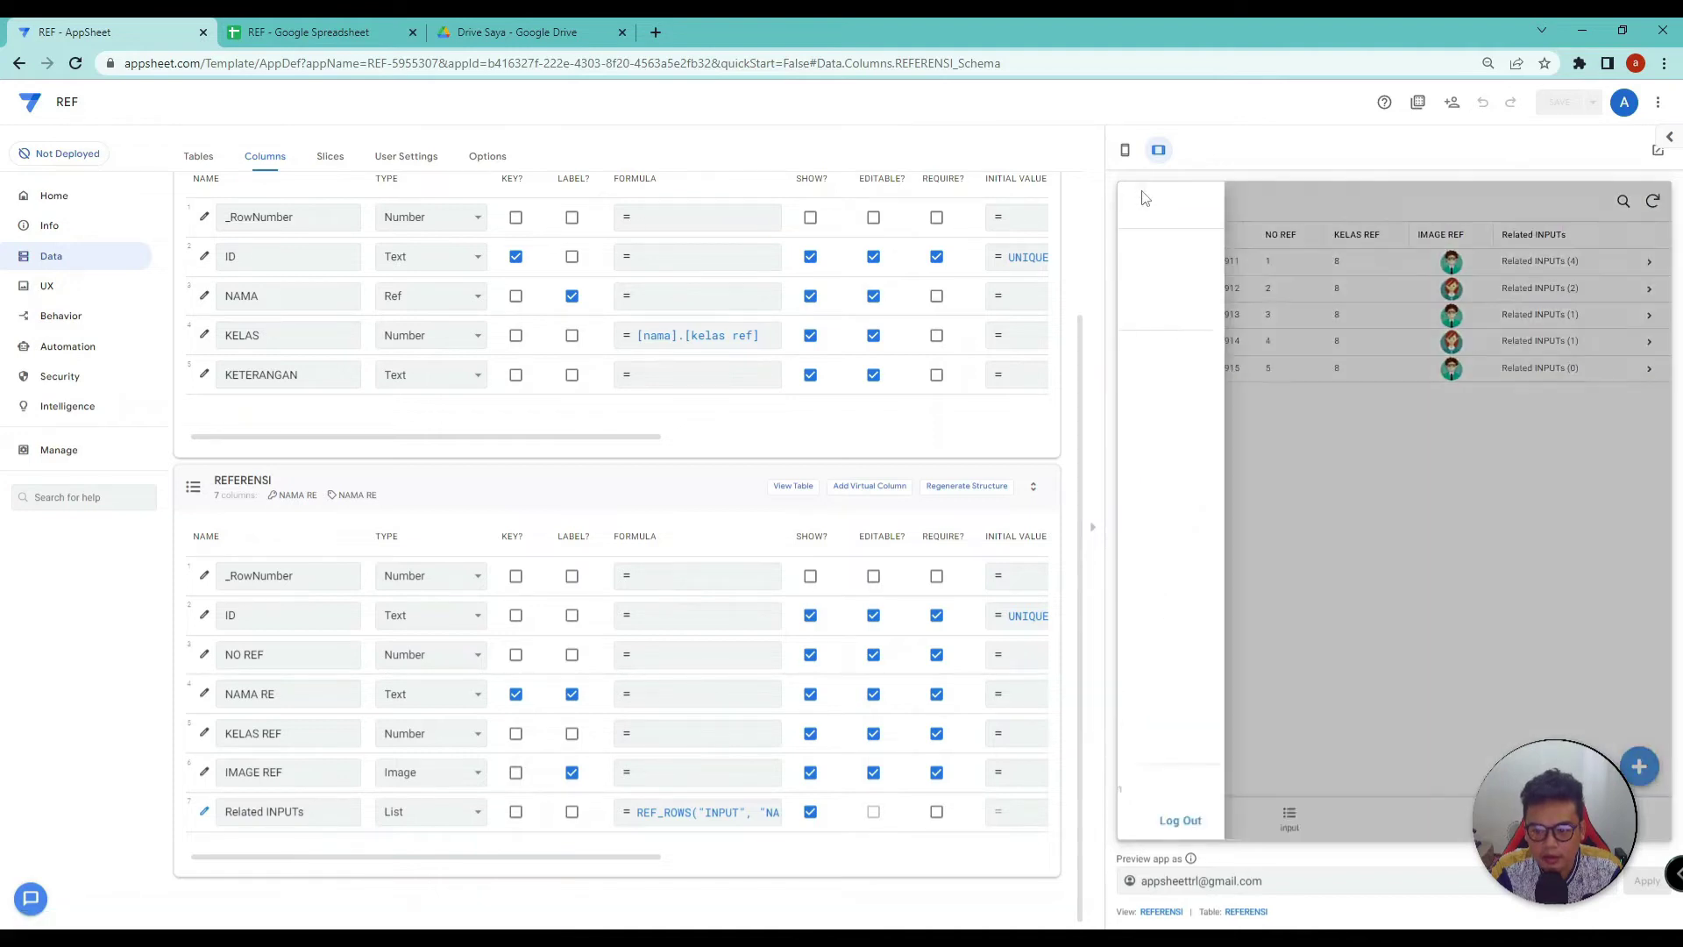
{"action": "left_click", "coordinate": [1165, 254]}
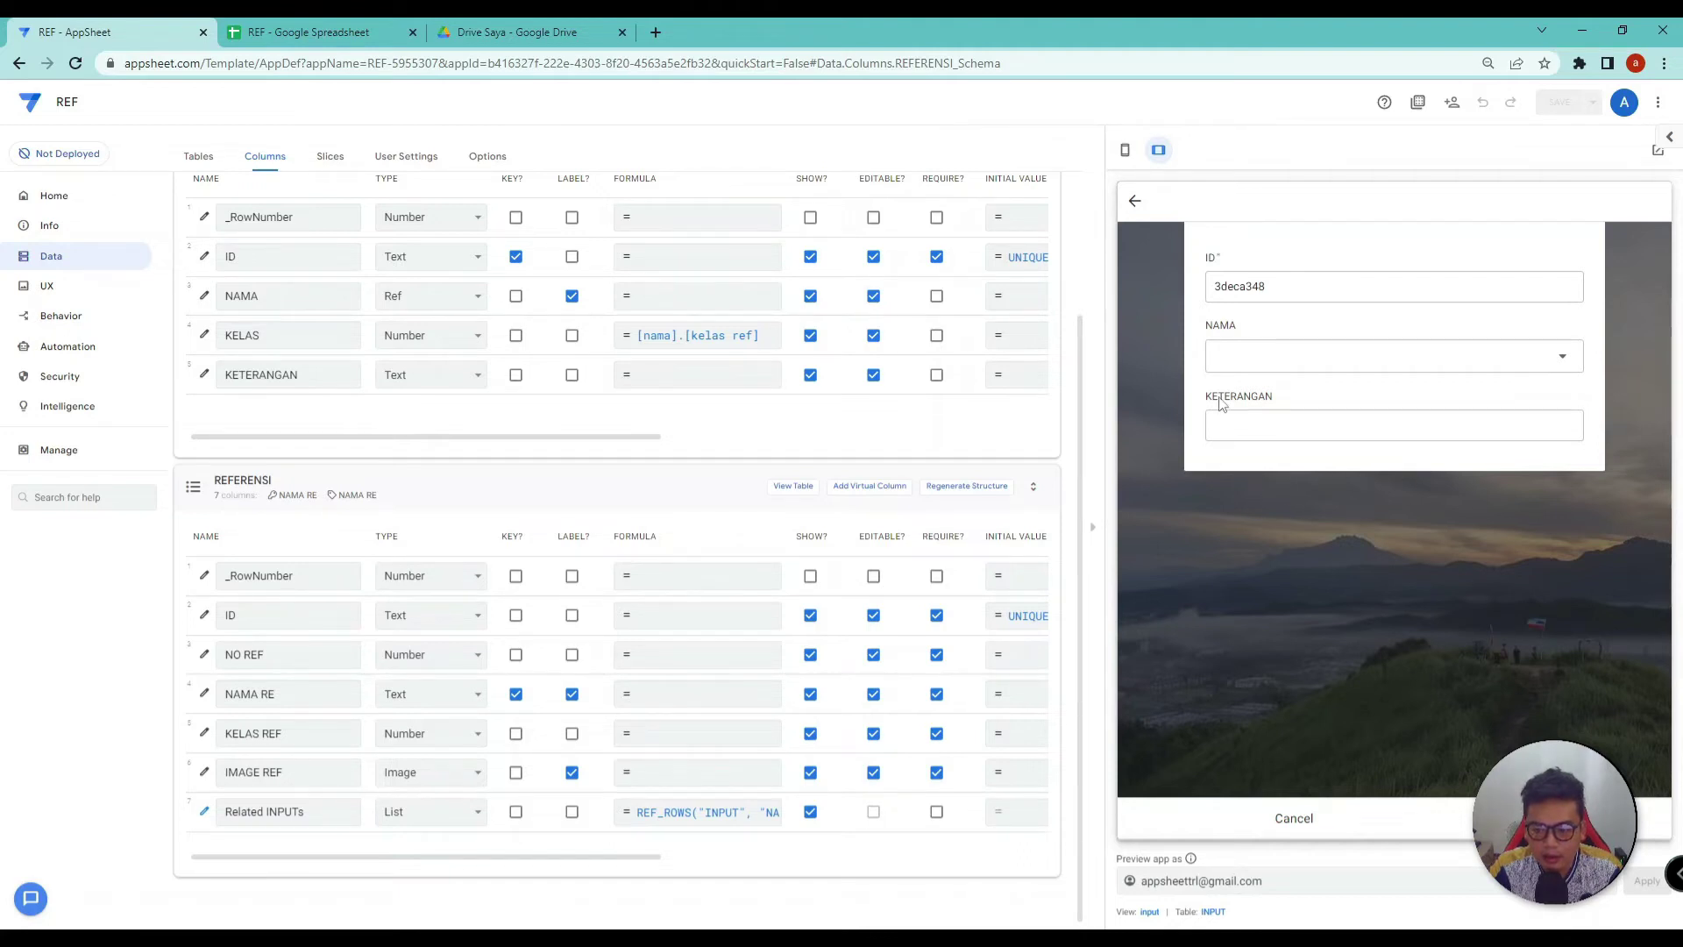
Step: Switch to the spreadsheet and add a new sheet named "referensi 2"
{"action": "left_click", "coordinate": [267, 33]}
{"action": "left_click", "coordinate": [285, 727]}
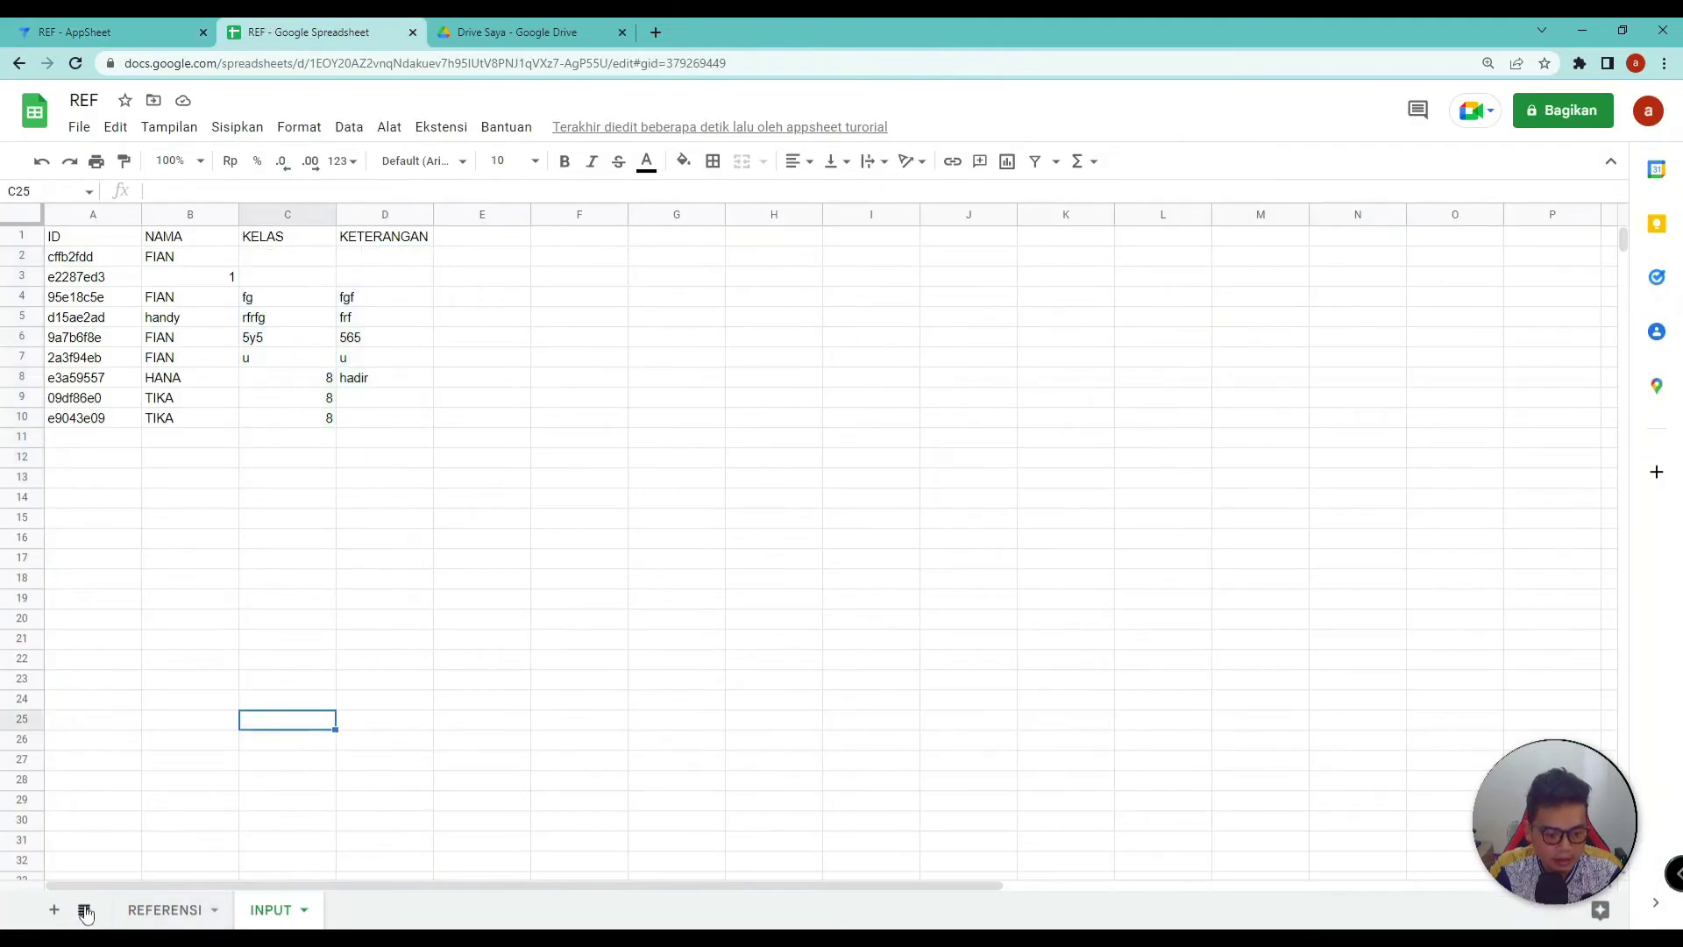
{"action": "left_click", "coordinate": [54, 909]}
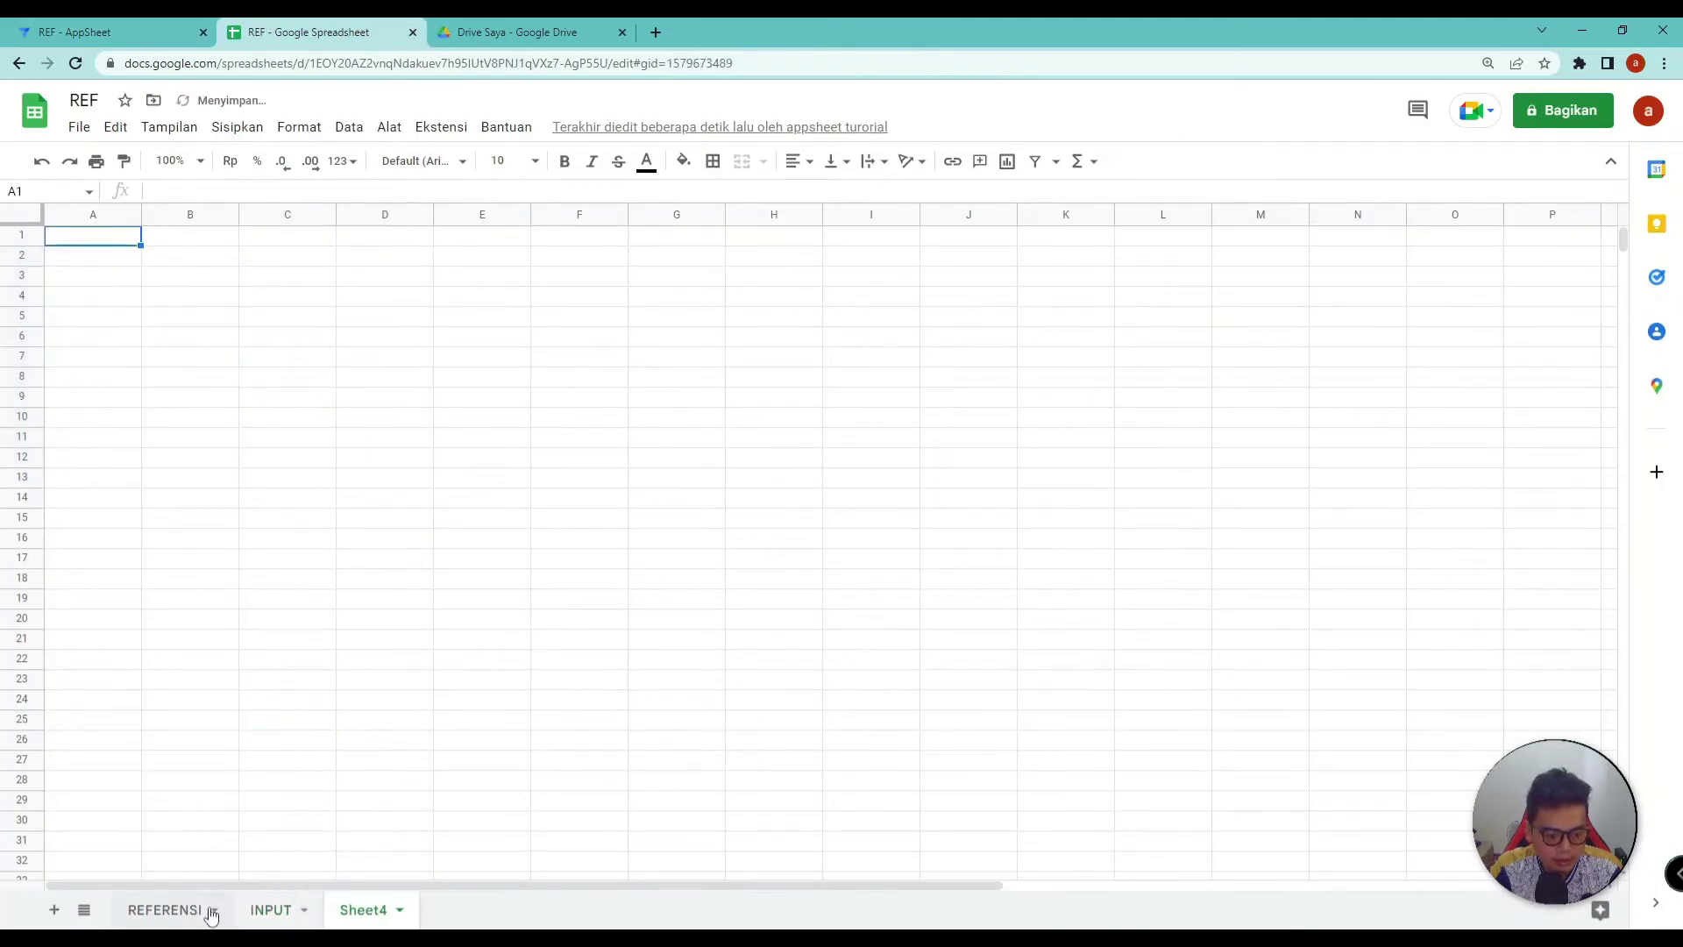
{"action": "left_click", "coordinate": [368, 913]}
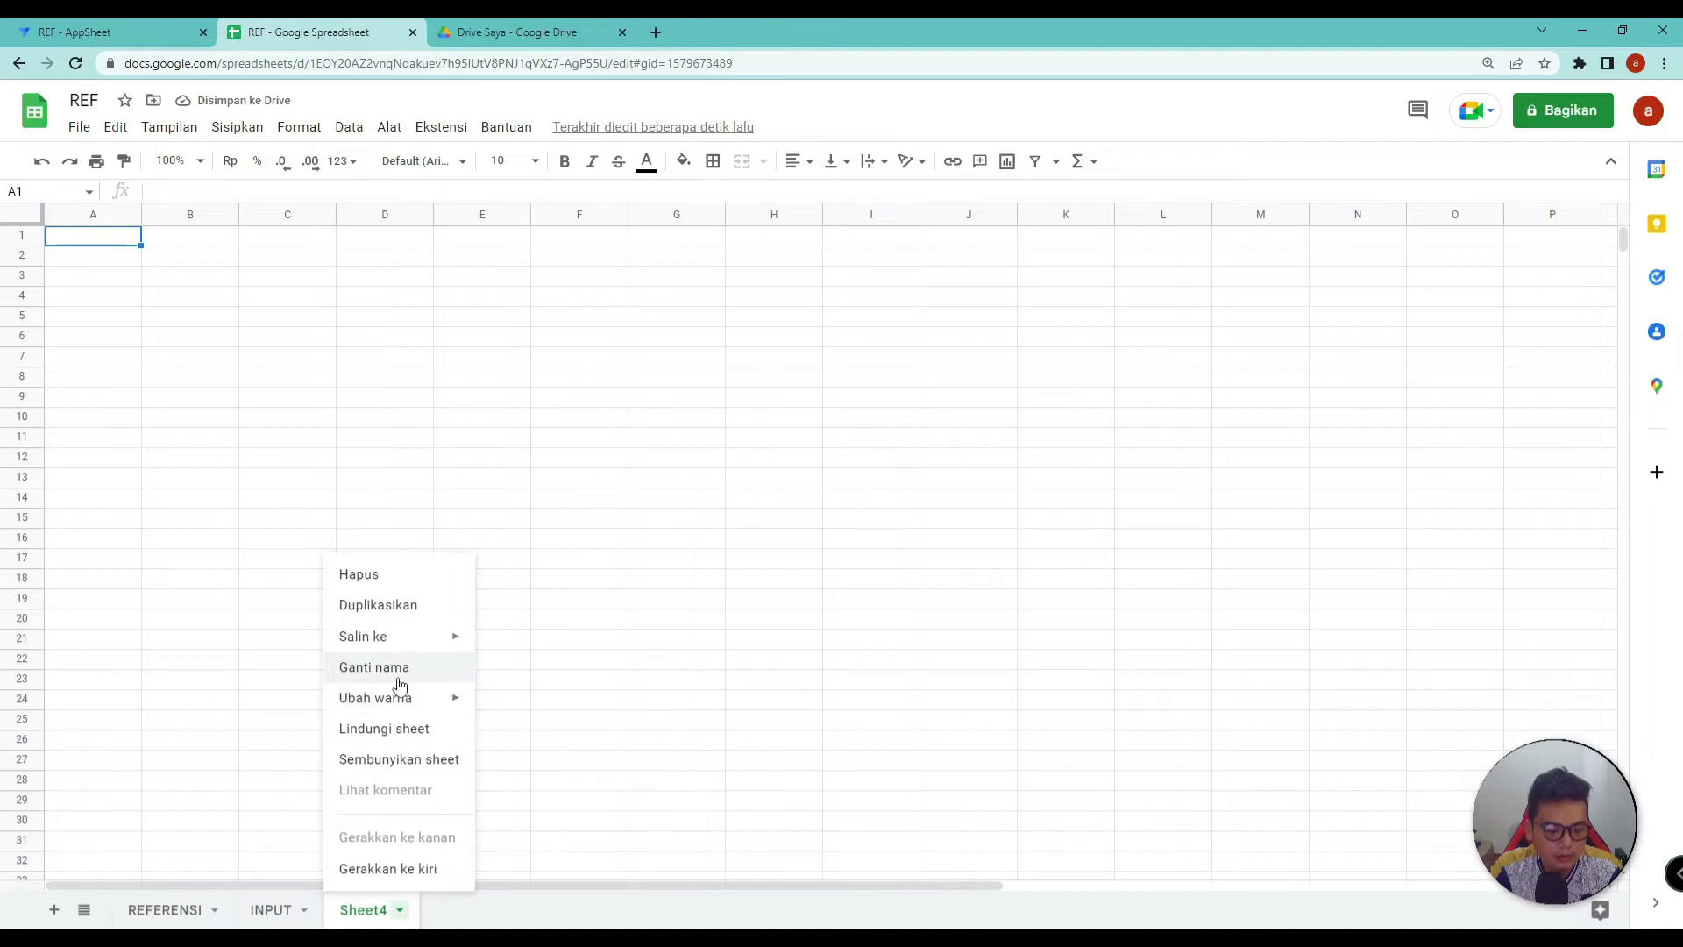
{"action": "left_click", "coordinate": [374, 668]}
{"action": "type", "text": "referensi 2"}
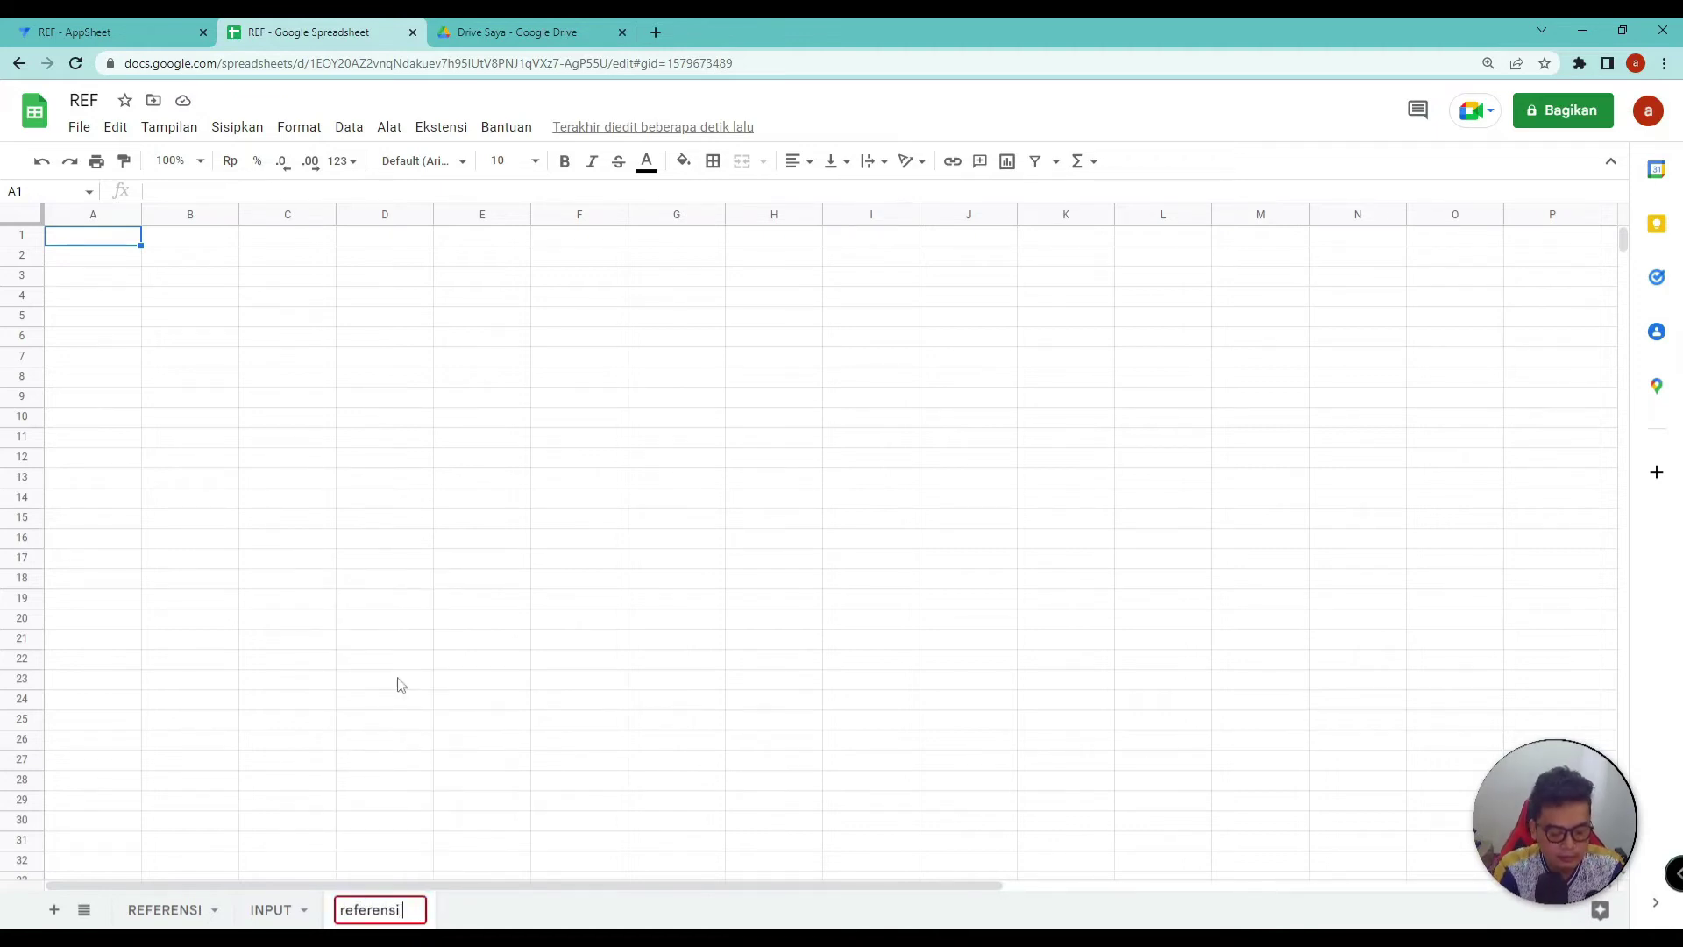
{"action": "left_click", "coordinate": [356, 689]}
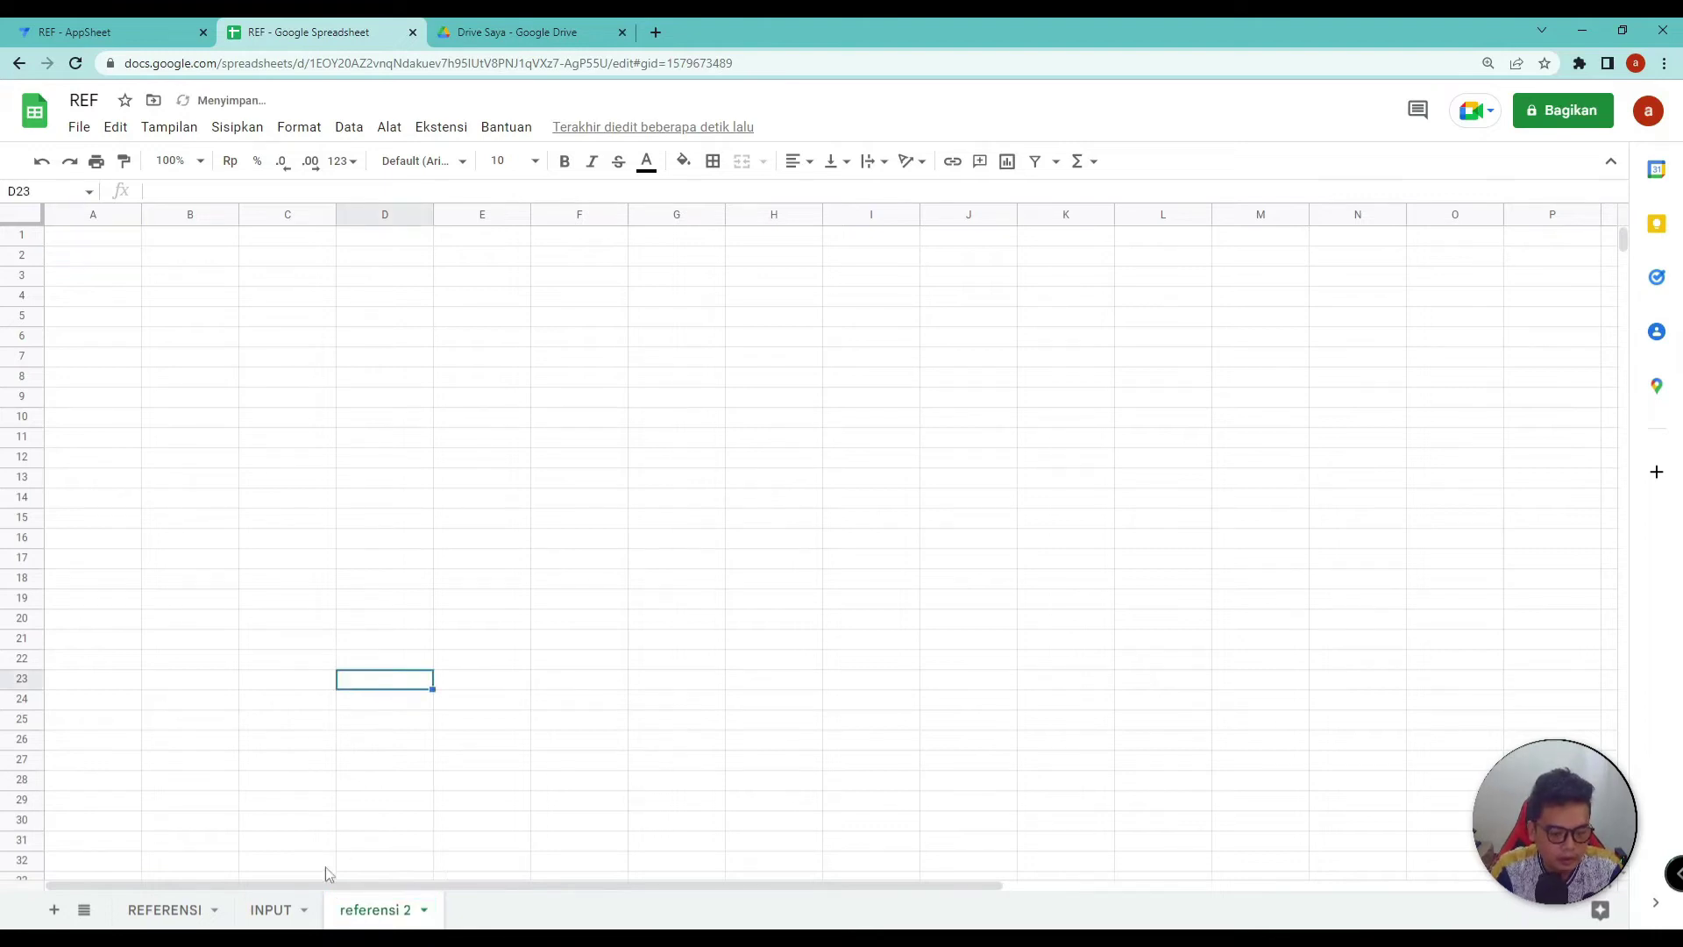
Step: Enter the headers ID, HOBY and JUMLAH SAUDARA in row 1 of the referensi 2 sheet and widen column C to fit
{"action": "left_click", "coordinate": [128, 239]}
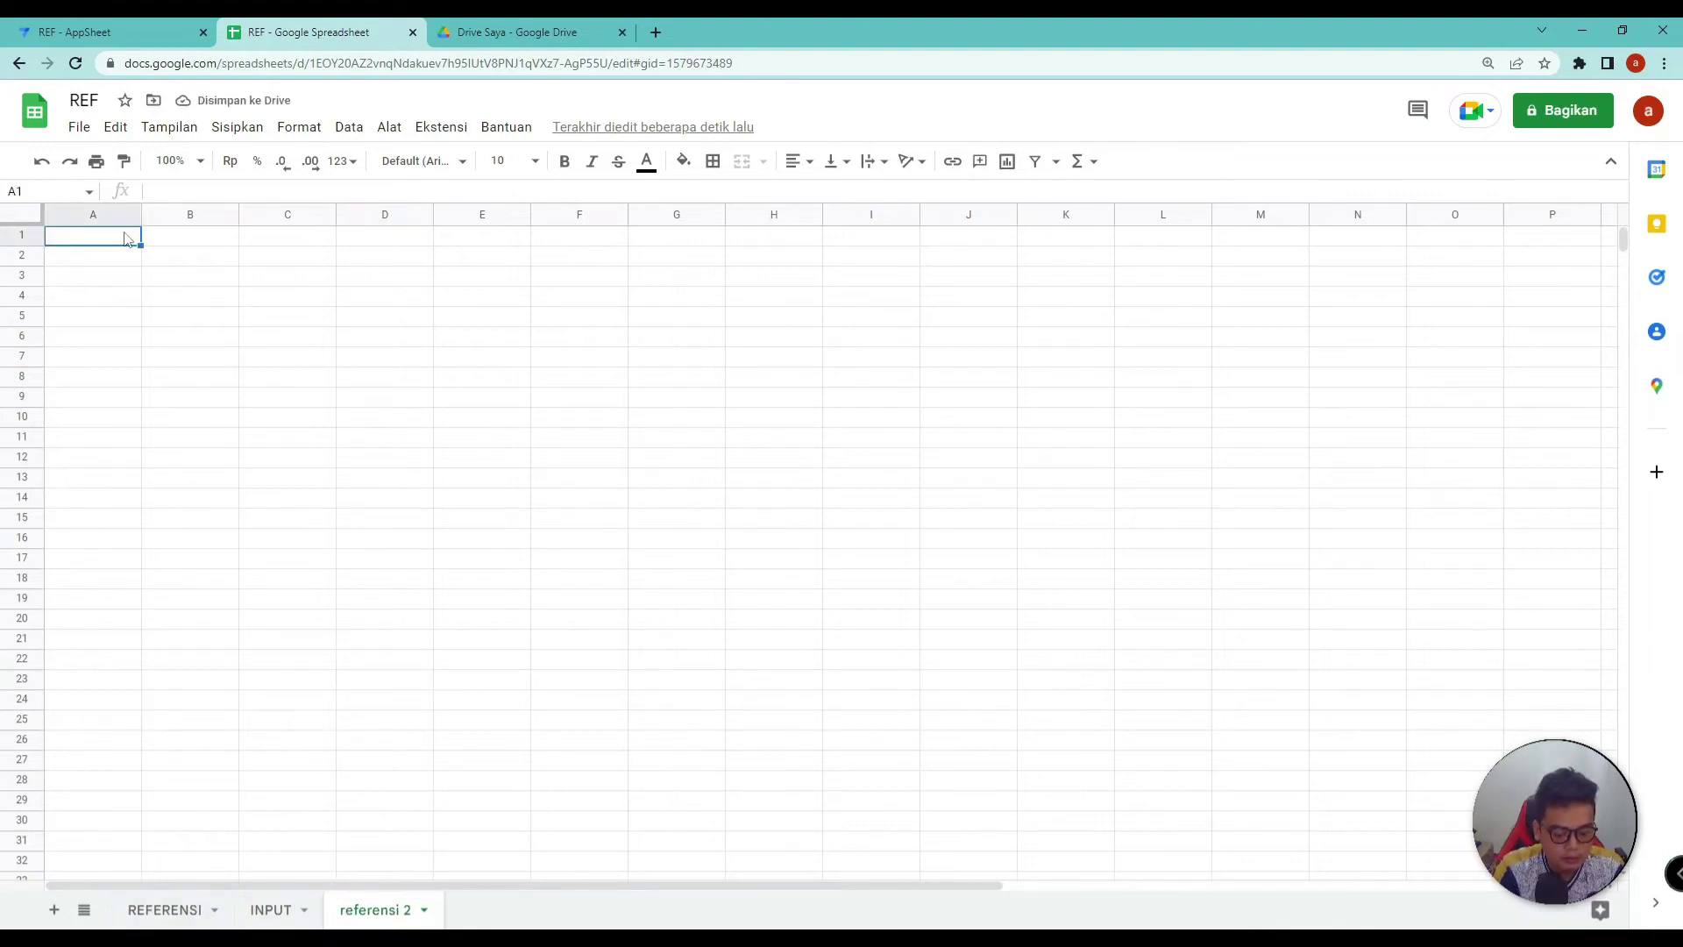
{"action": "key", "text": "Caps_Lock"}
{"action": "type", "text": "ID"}
{"action": "key", "text": "Tab"}
{"action": "type", "text": "HO"}
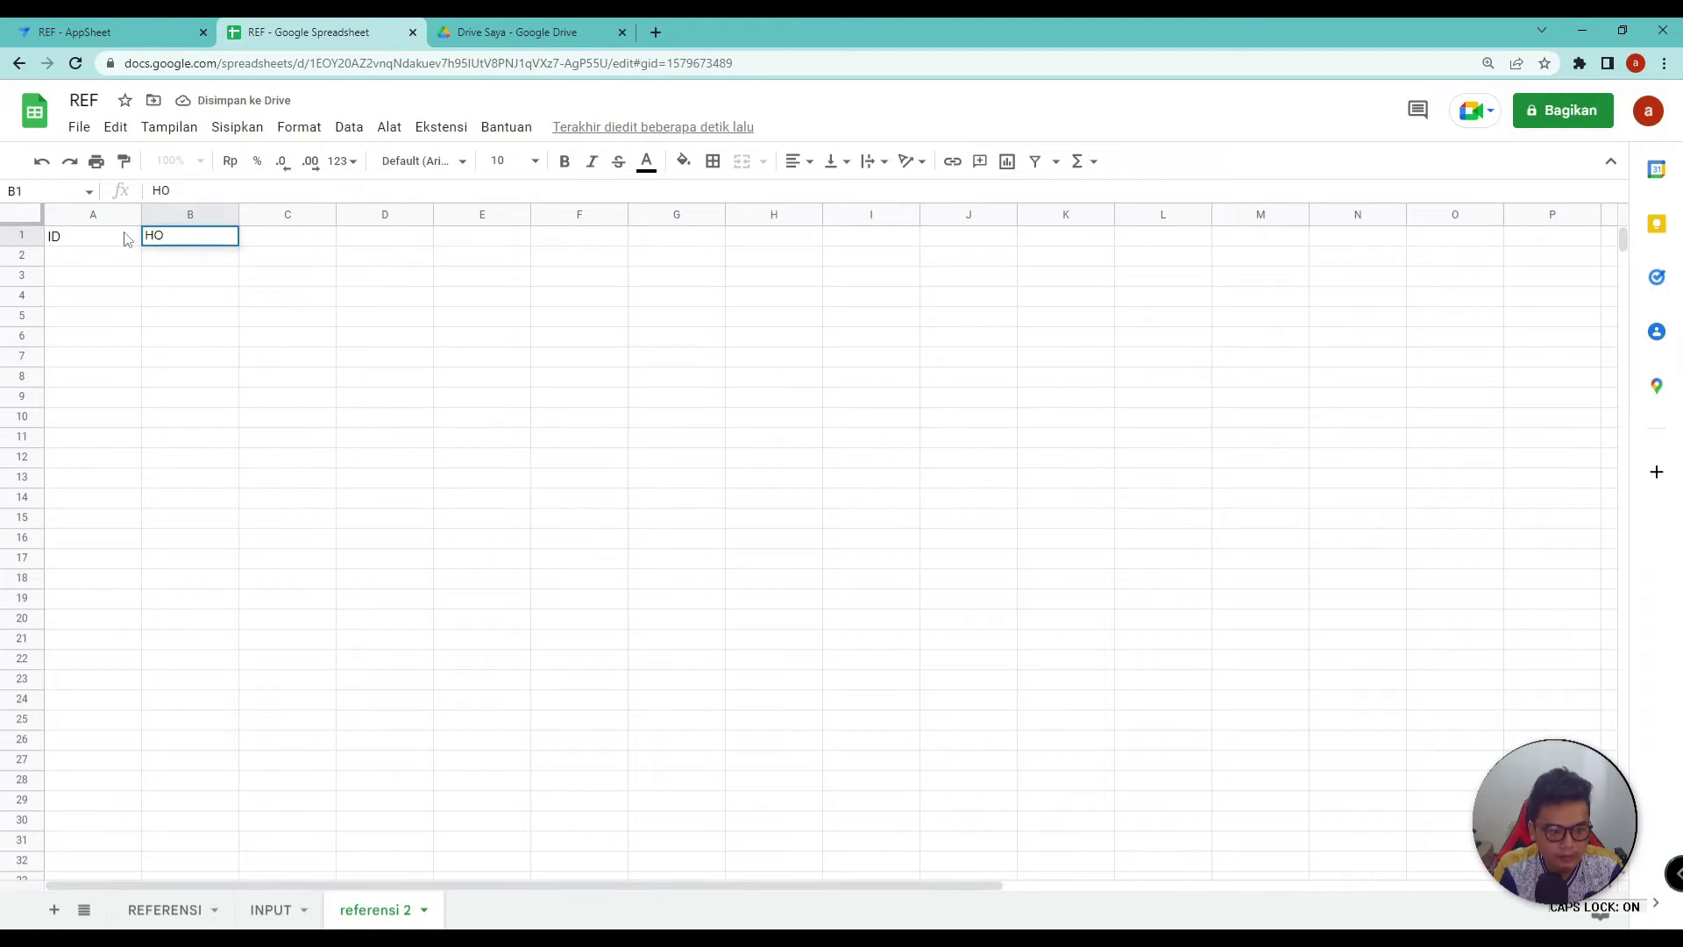
{"action": "type", "text": "BY"}
{"action": "key", "text": "Tab"}
{"action": "type", "text": "JUMLAH SAUDA"}
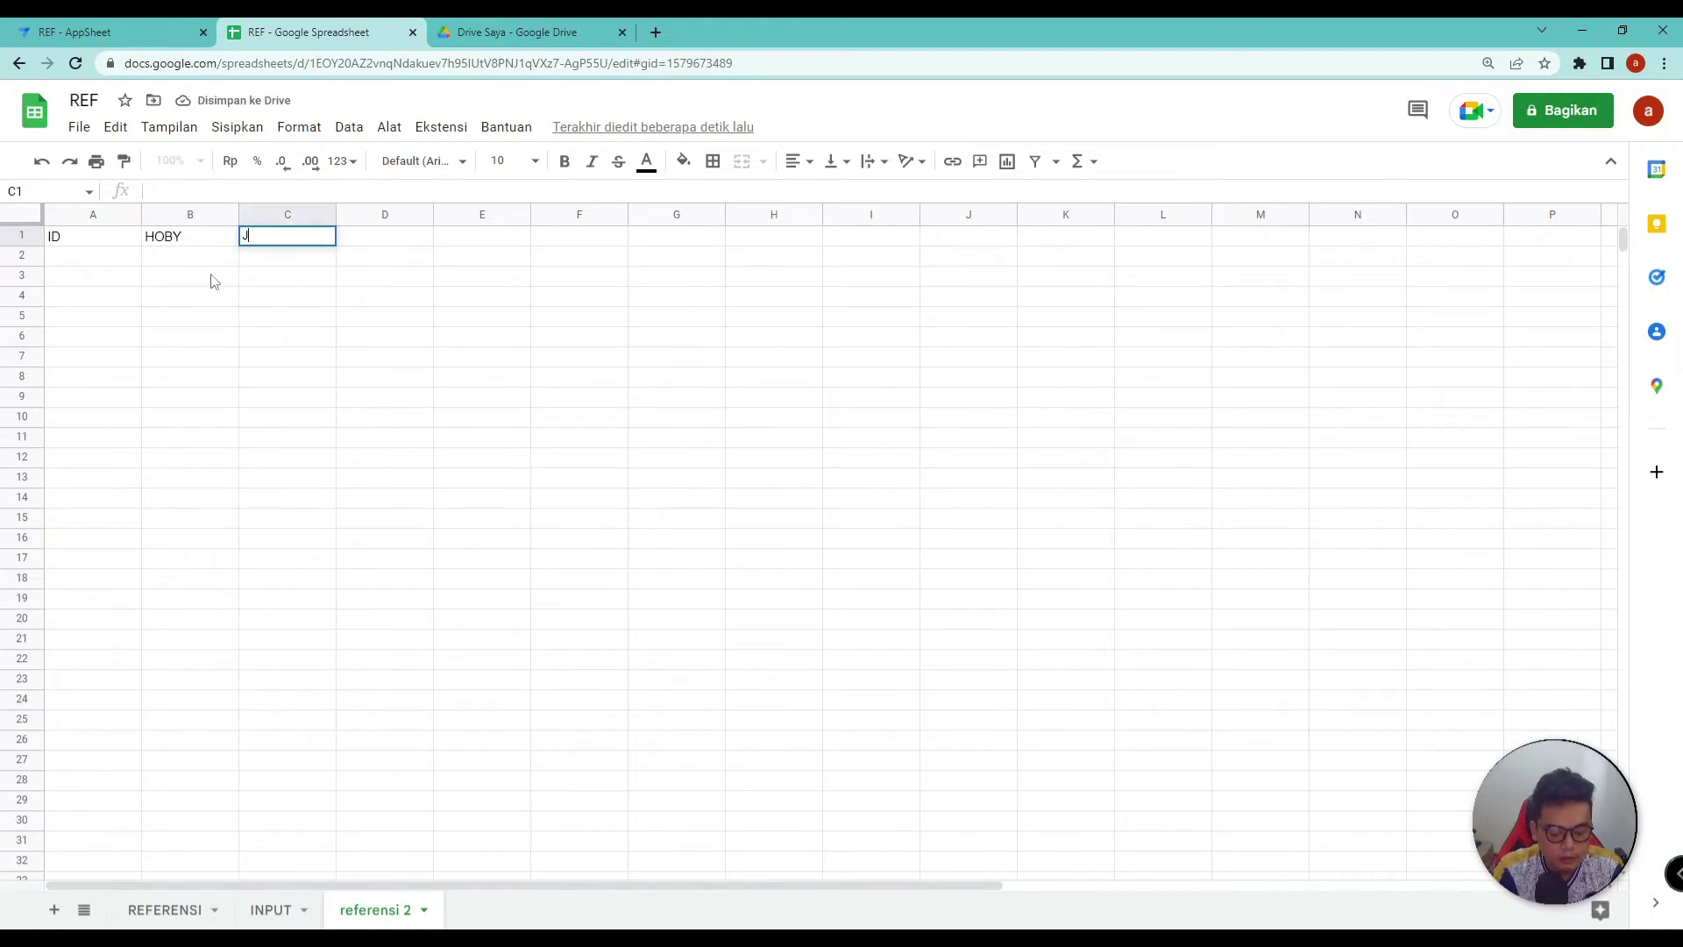
{"action": "left_click", "coordinate": [248, 320]}
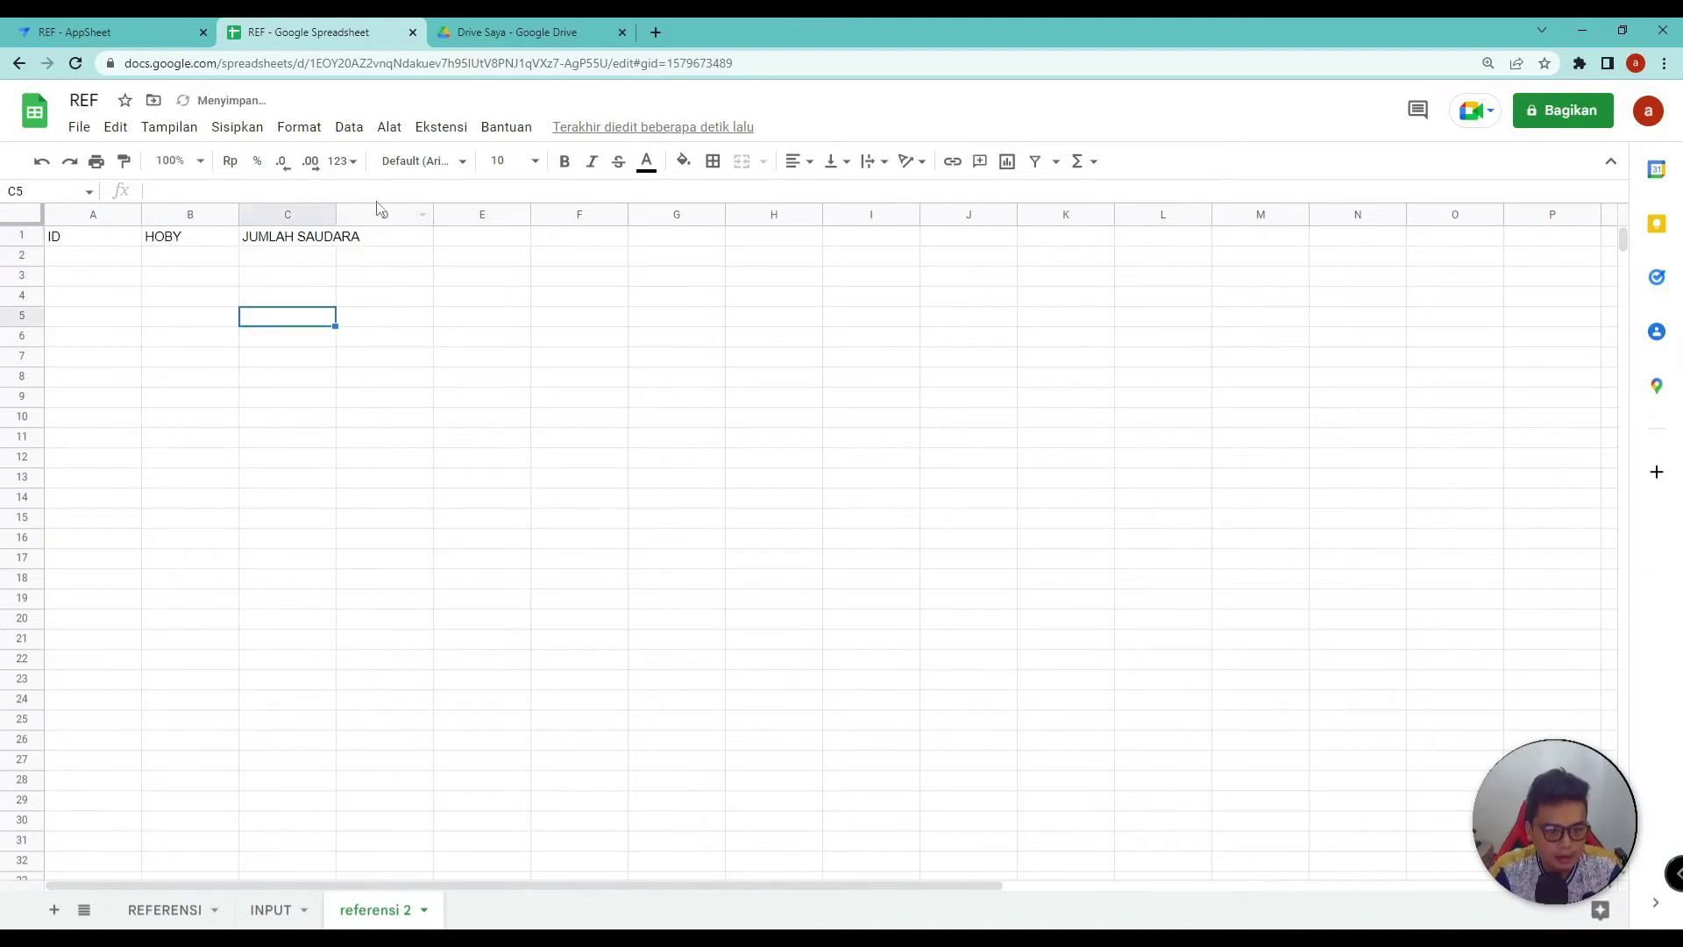
{"action": "left_click_drag", "start_coordinate": [334, 213], "coordinate": [334, 213]}
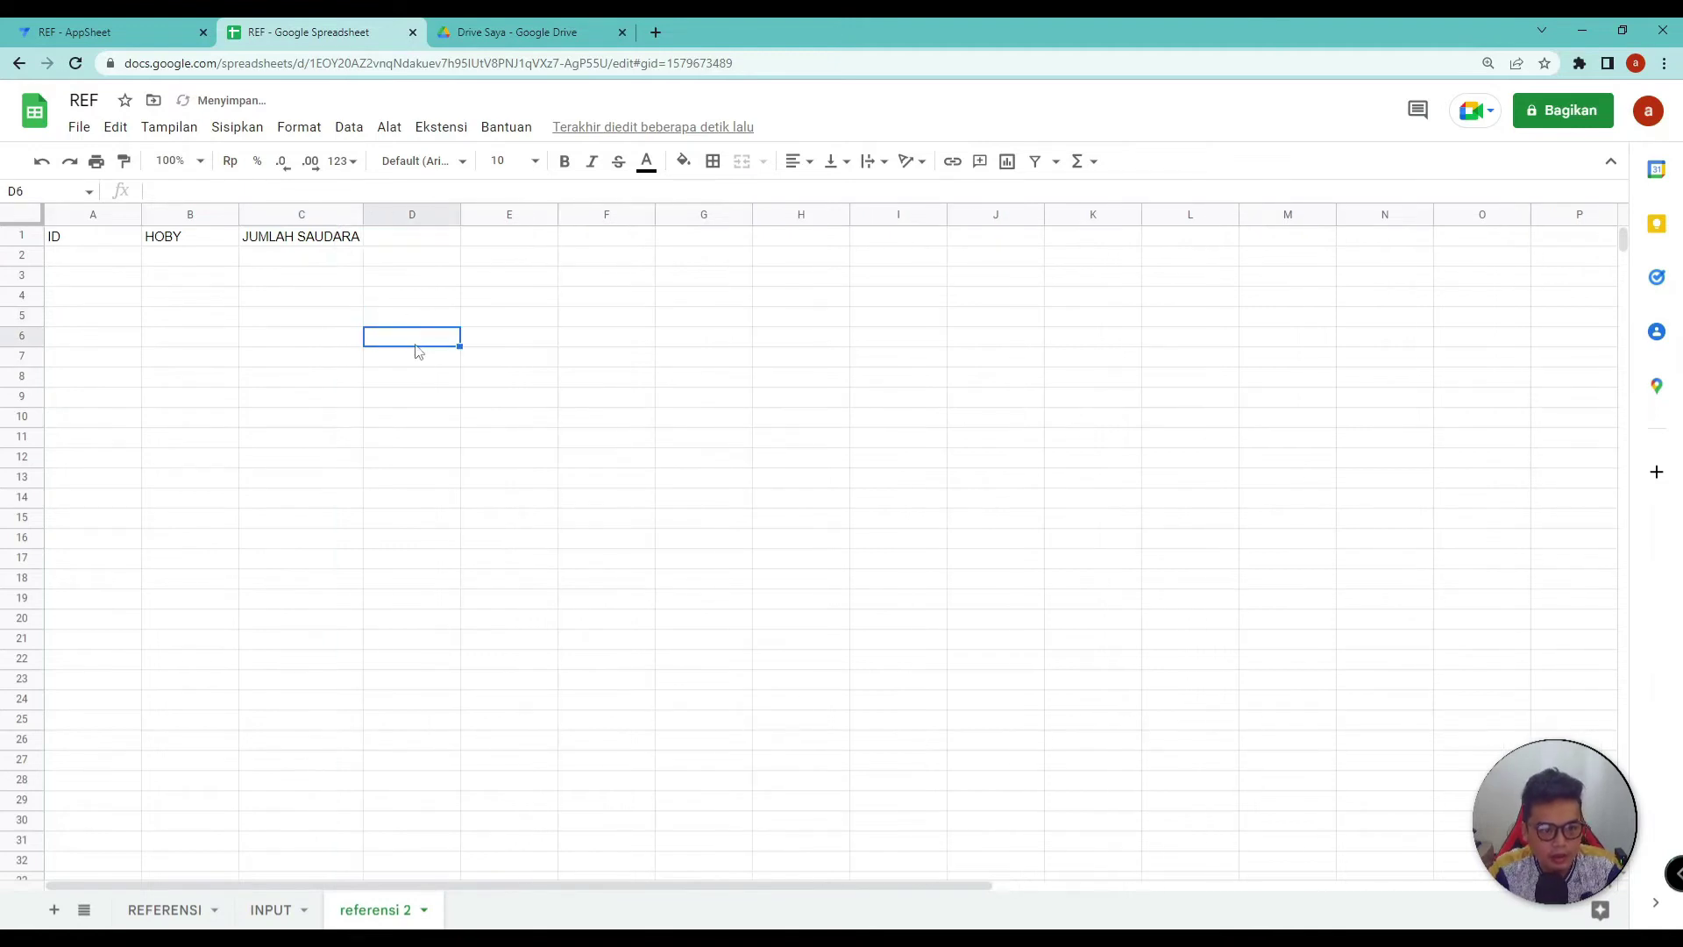
Step: Switch to AppSheet, add the referensi 2 sheet as a table, and make _RowNumber its key instead of ID
{"action": "left_click", "coordinate": [143, 23]}
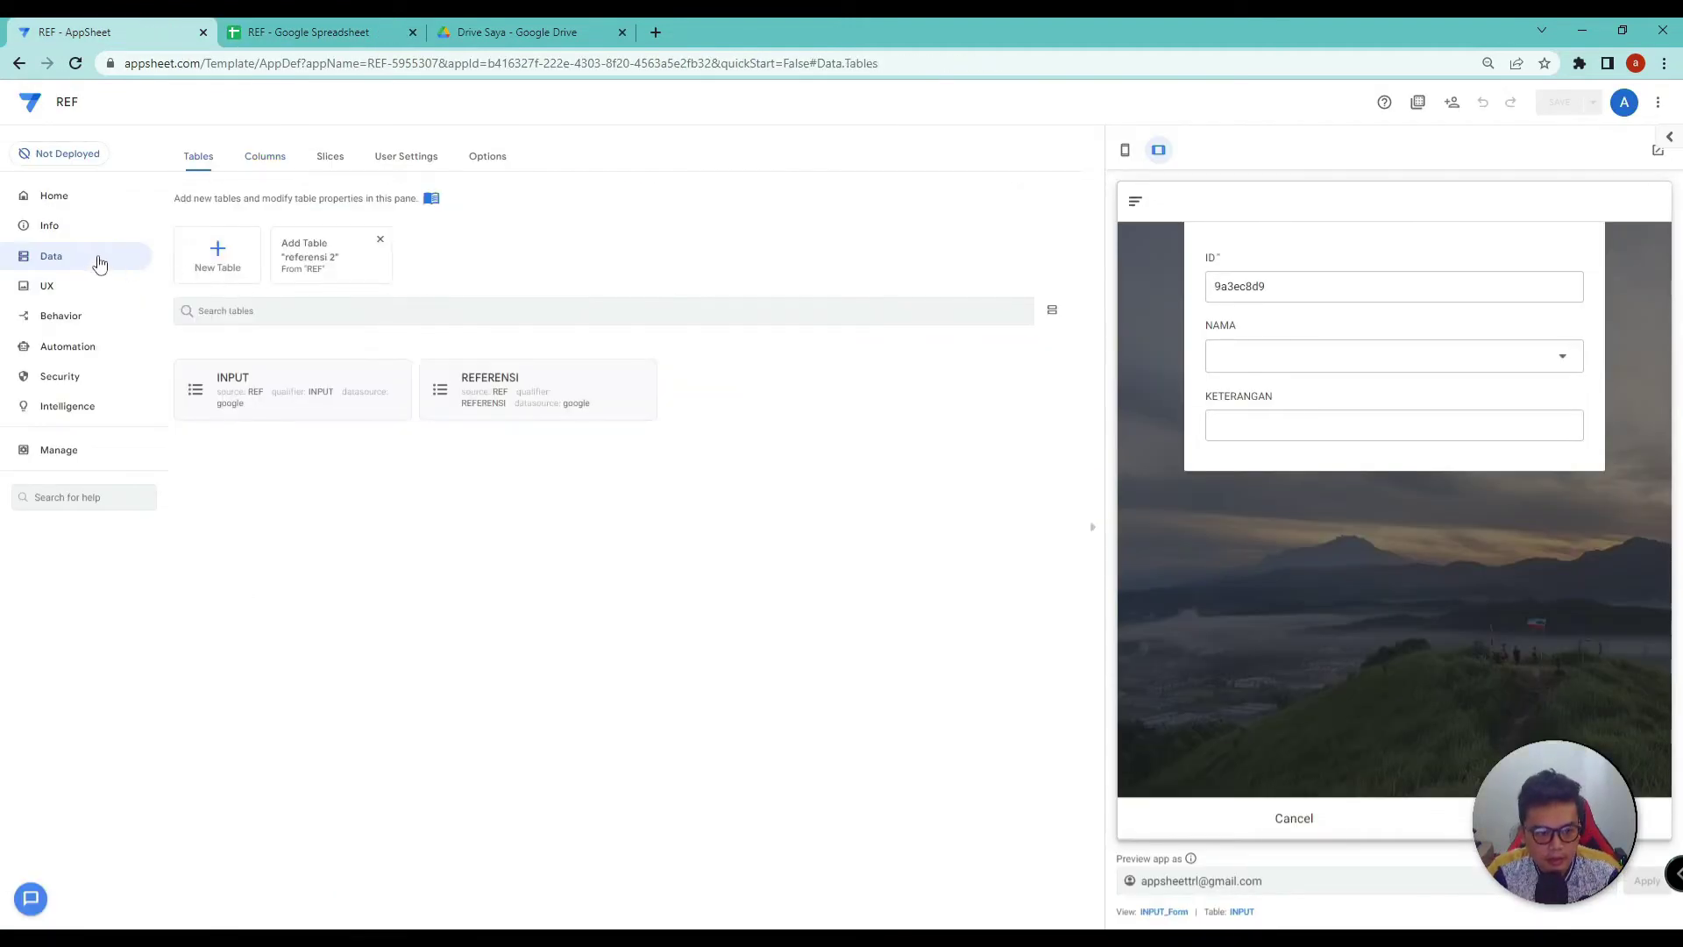
{"action": "left_click", "coordinate": [290, 271]}
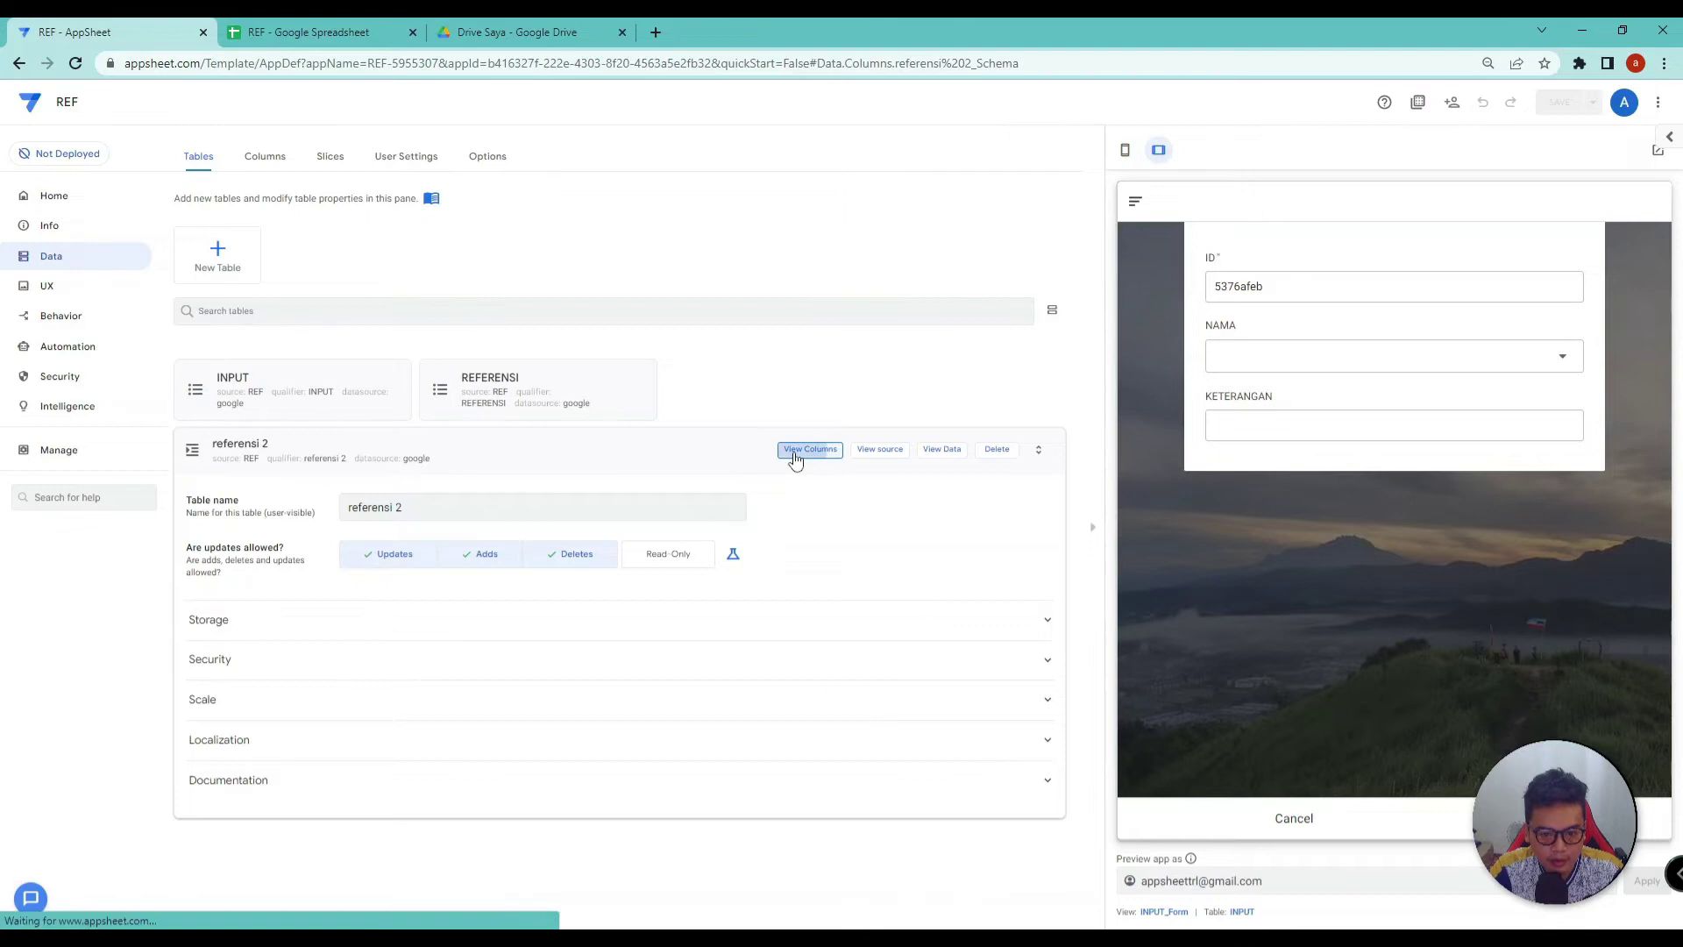
{"action": "left_click", "coordinate": [793, 450]}
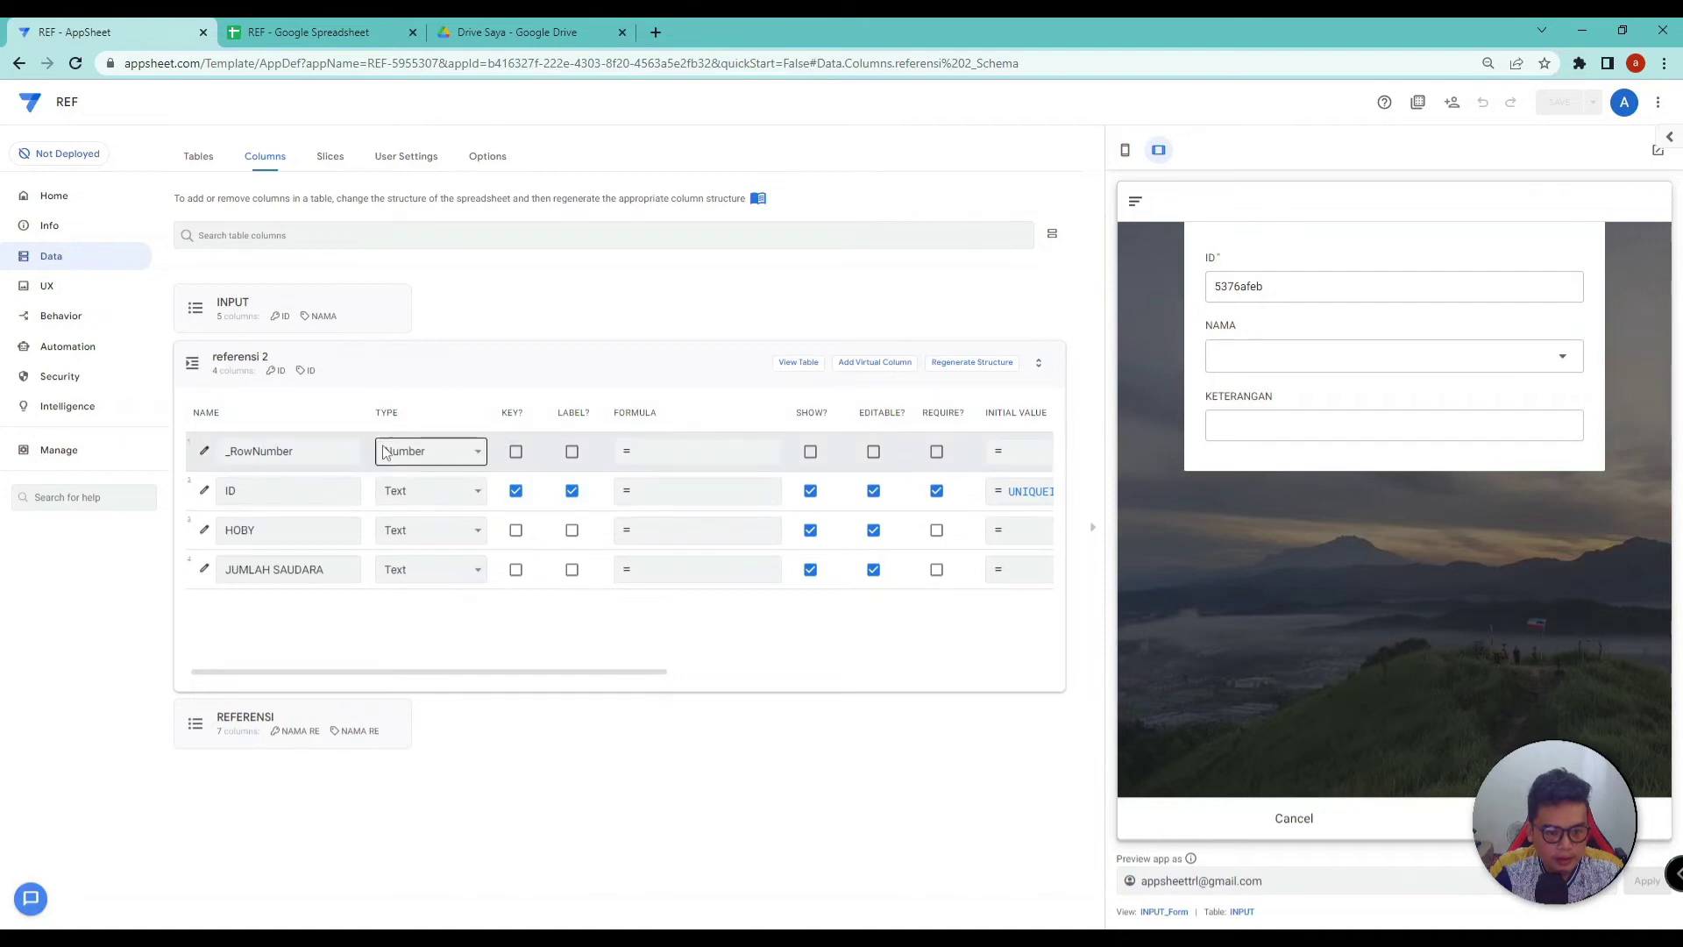
{"action": "left_click", "coordinate": [516, 451]}
{"action": "left_click", "coordinate": [514, 494]}
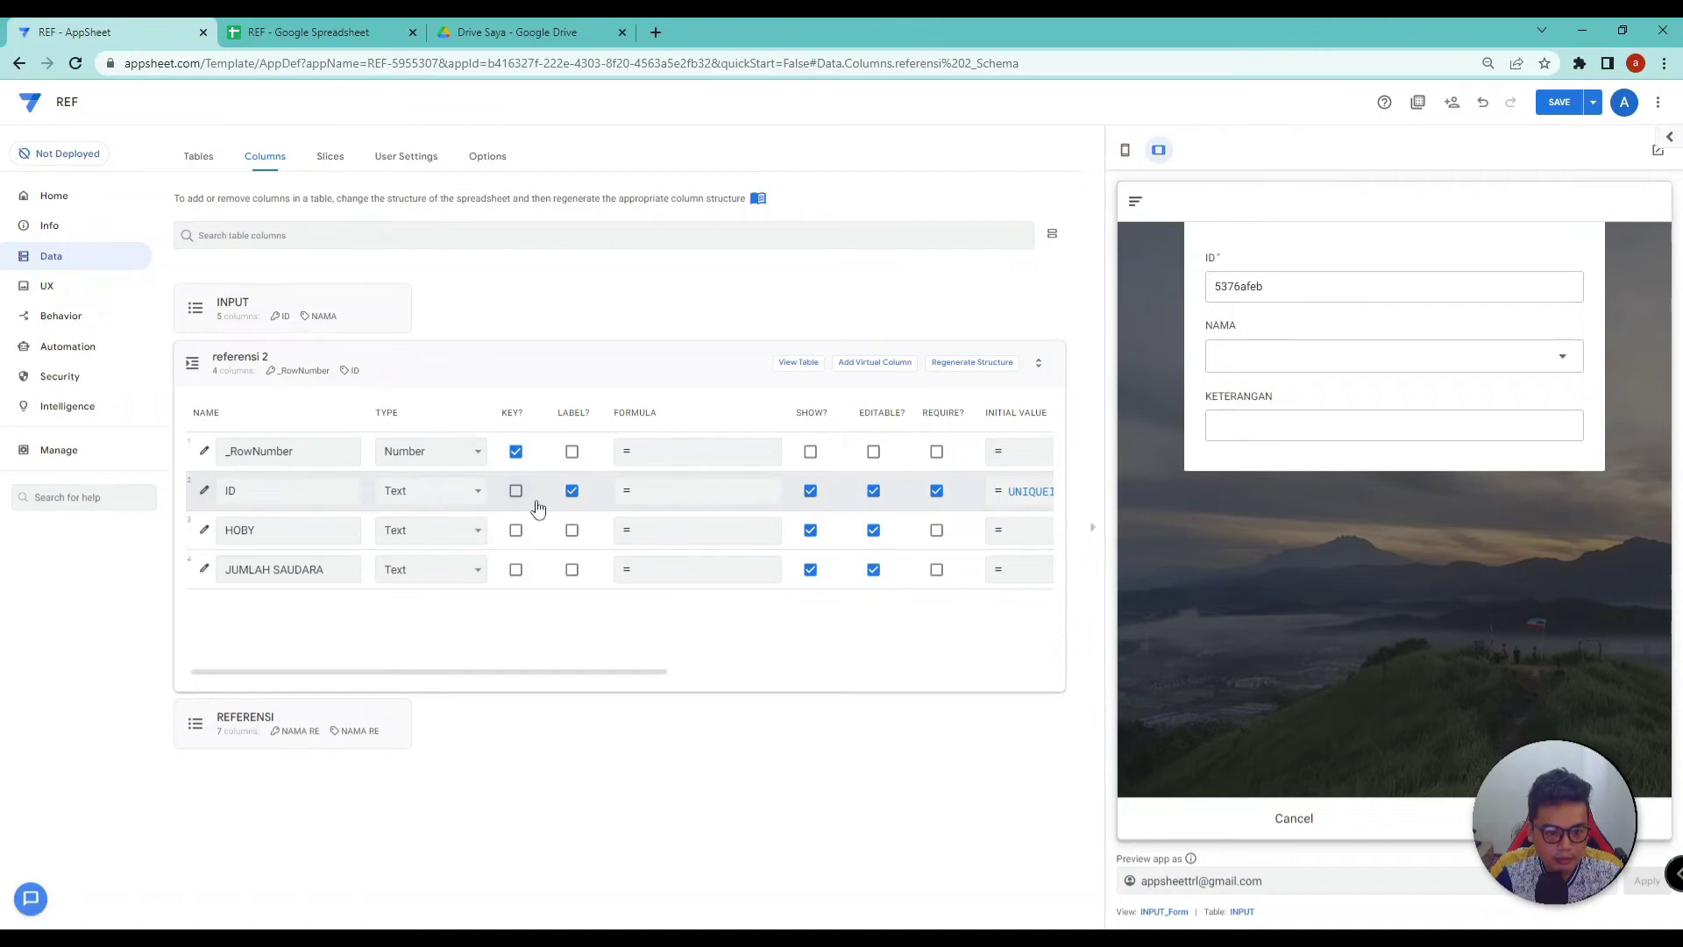
{"action": "left_click", "coordinate": [205, 492]}
{"action": "left_click", "coordinate": [802, 332]}
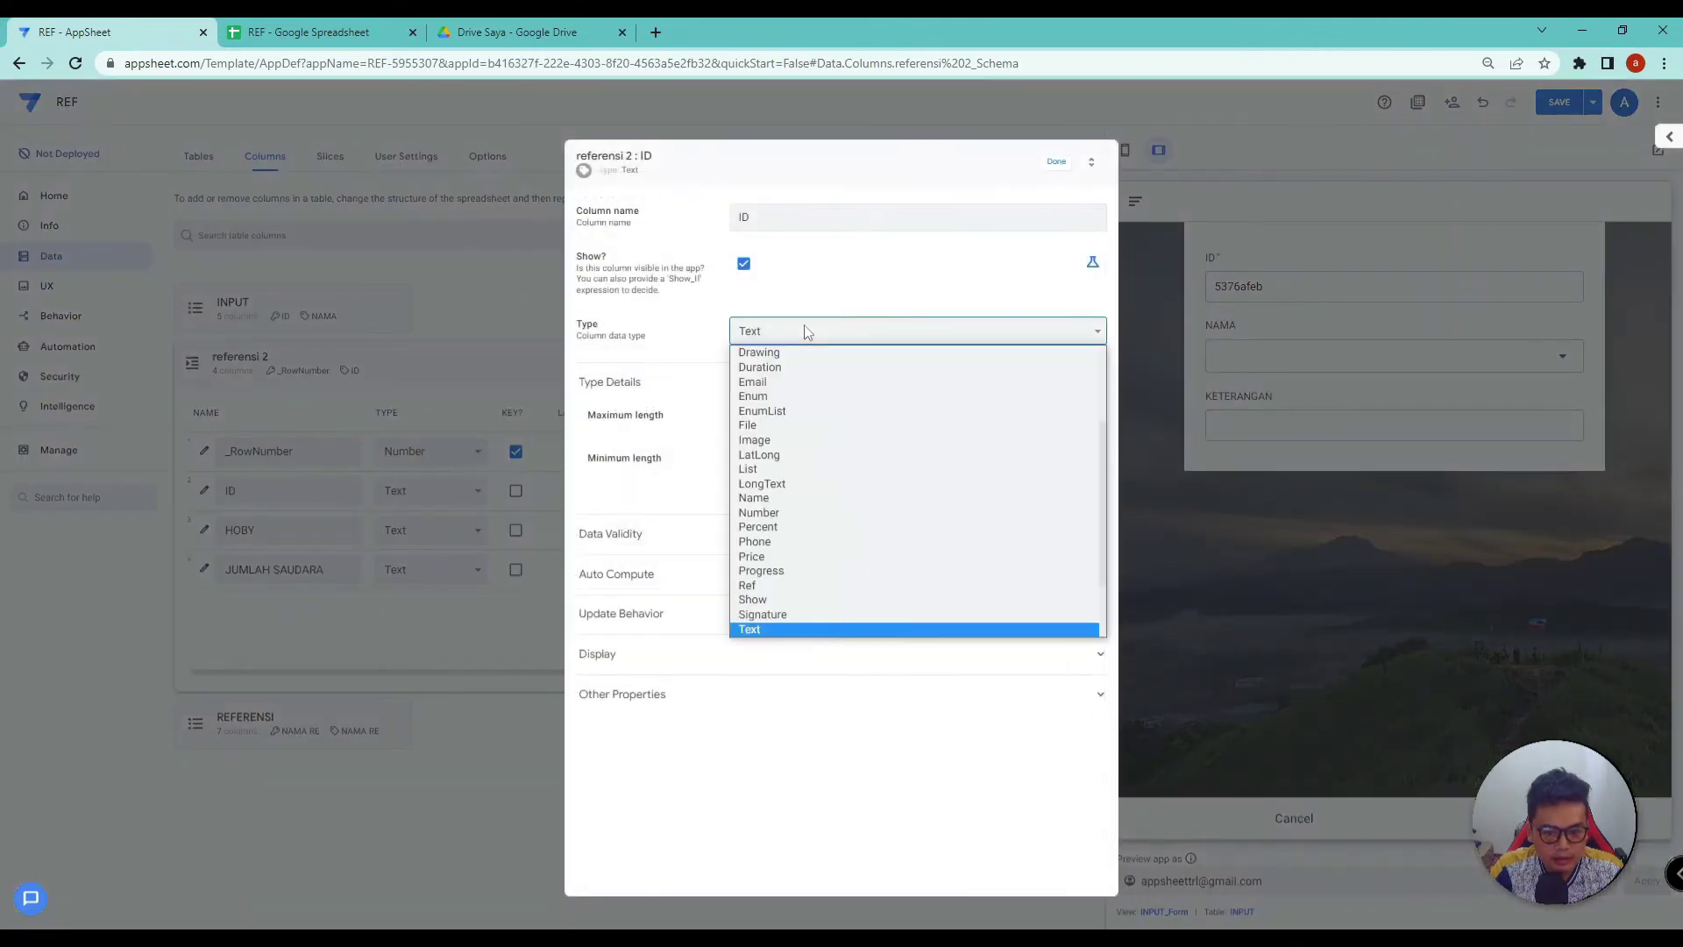
{"action": "left_click", "coordinate": [1063, 170]}
Step: Check the column types and key of the INPUT table and return to the referensi 2 columns
{"action": "left_click", "coordinate": [359, 319]}
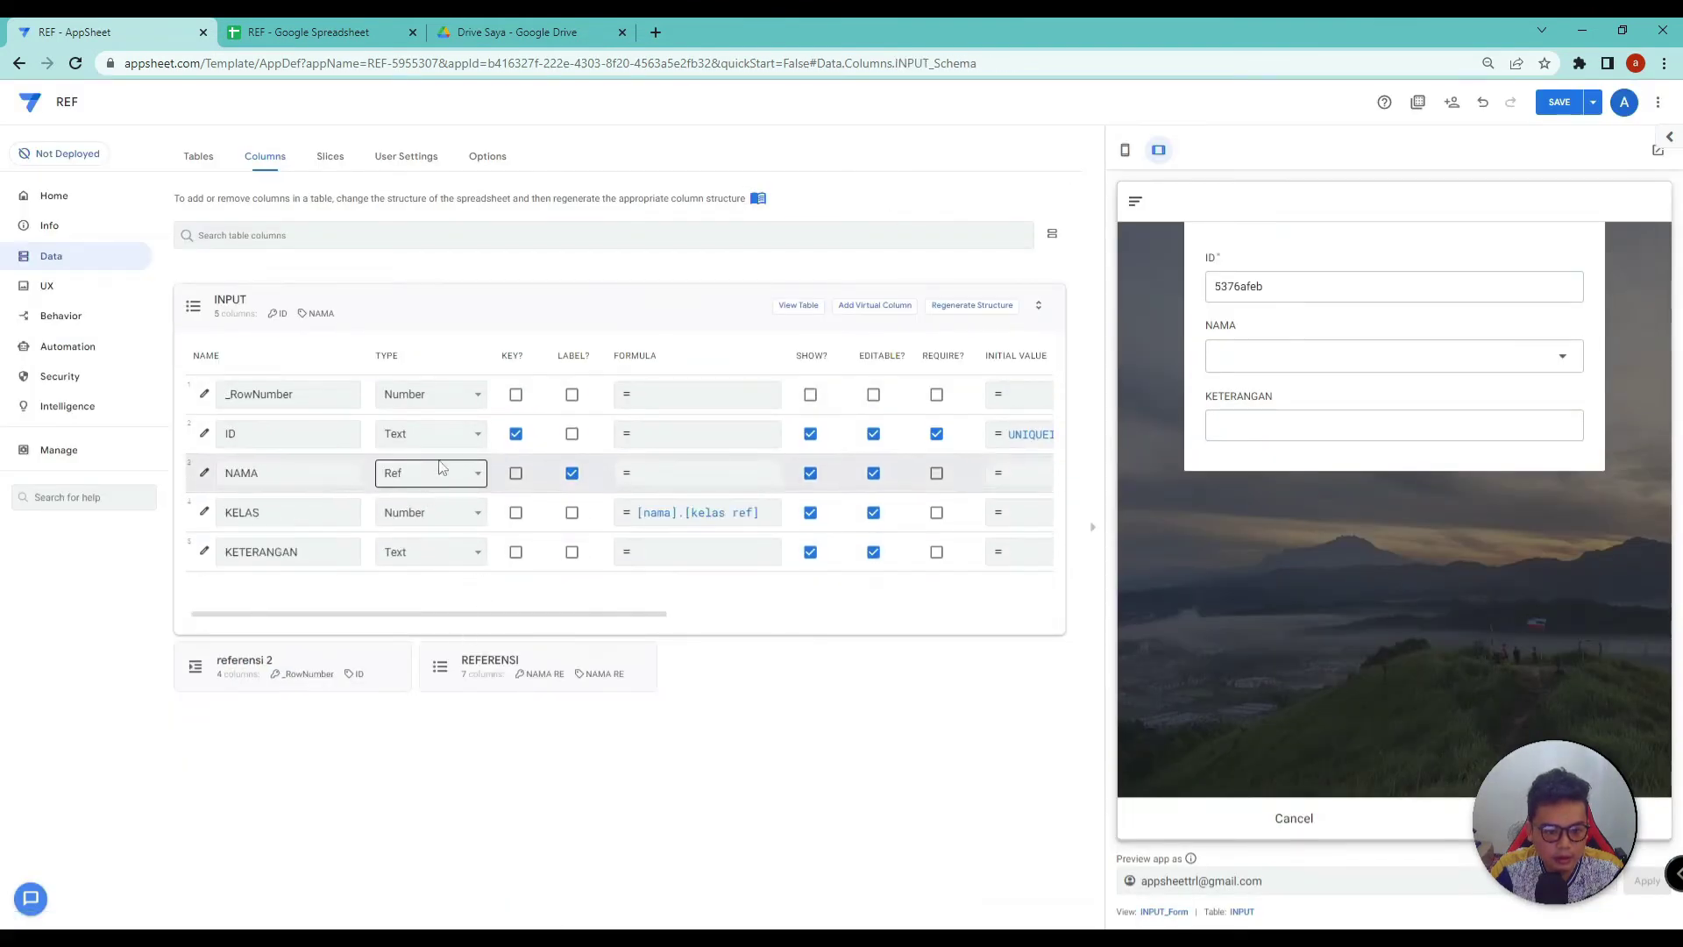
{"action": "left_click", "coordinate": [491, 313]}
{"action": "left_click", "coordinate": [574, 312]}
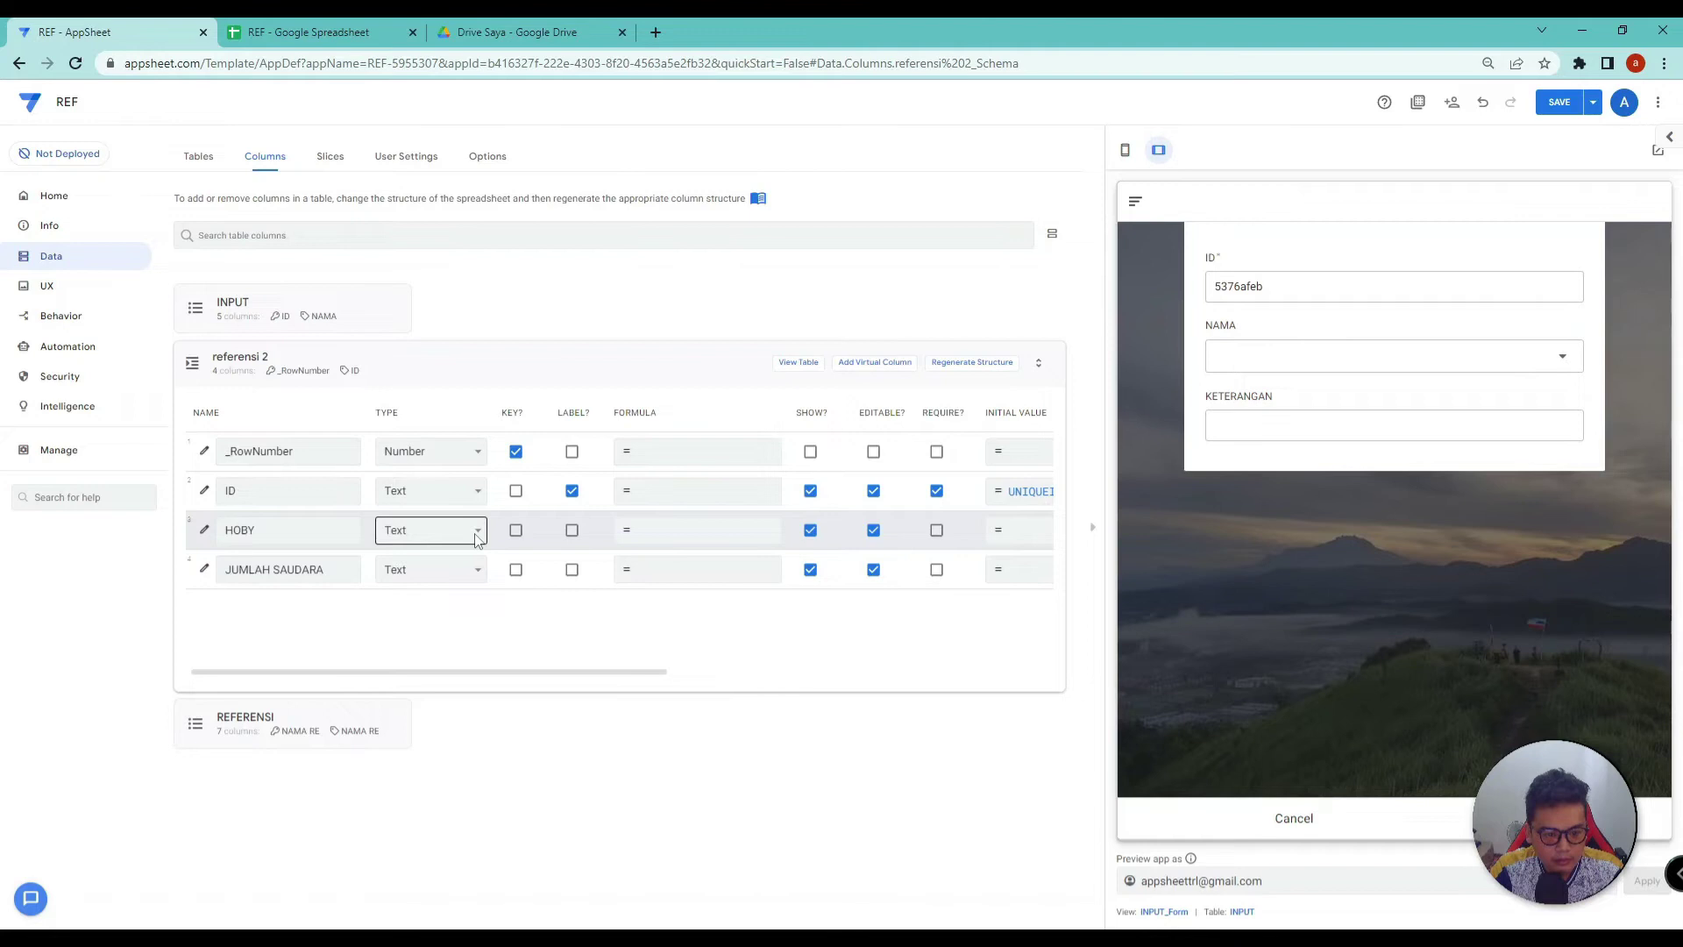
Step: Set the referensi 2 table's ID column to type Ref with INPUT as its source table
{"action": "left_click", "coordinate": [205, 490]}
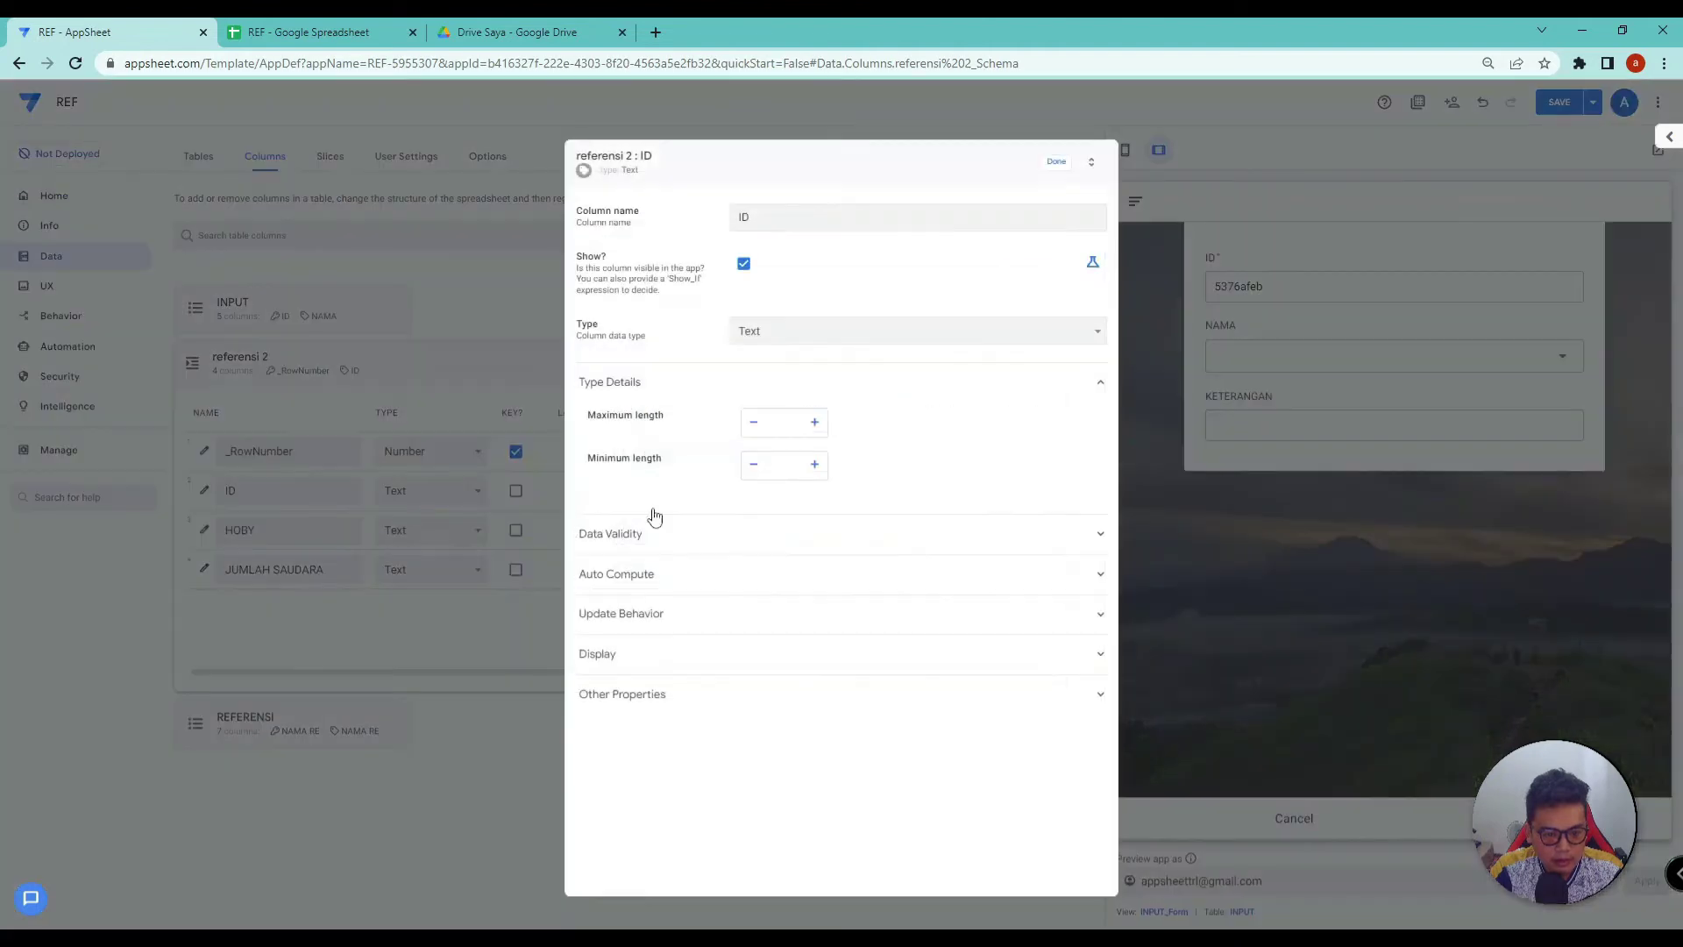
{"action": "left_click", "coordinate": [800, 341]}
{"action": "left_click", "coordinate": [771, 595]}
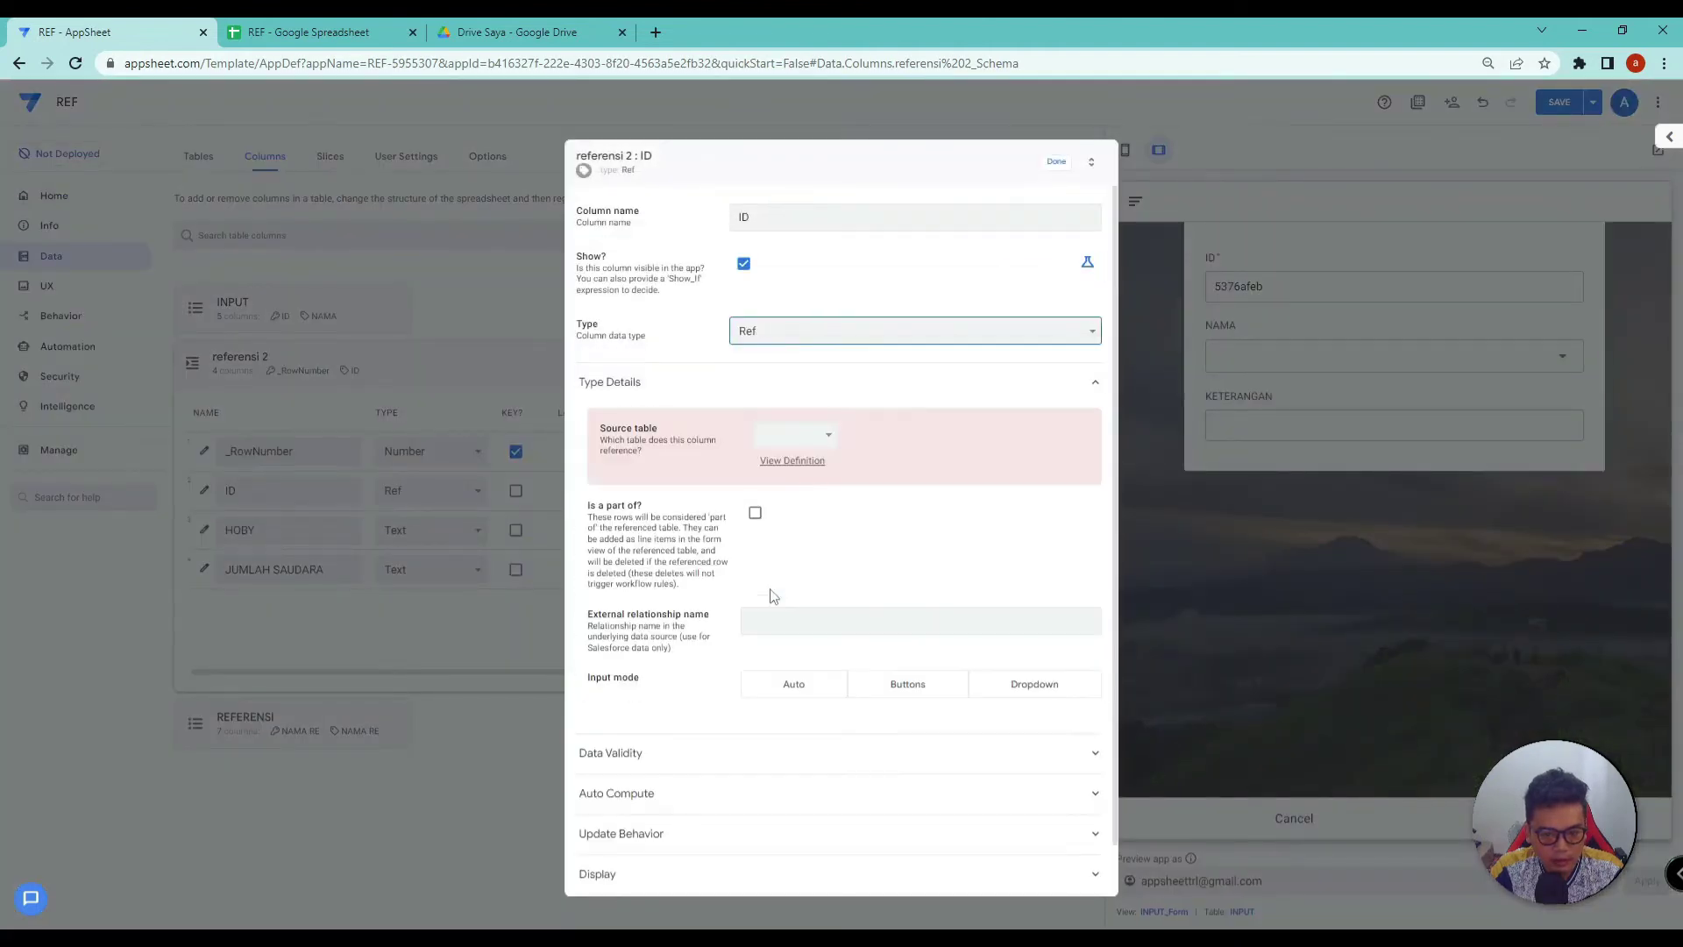
{"action": "left_click", "coordinate": [796, 435]}
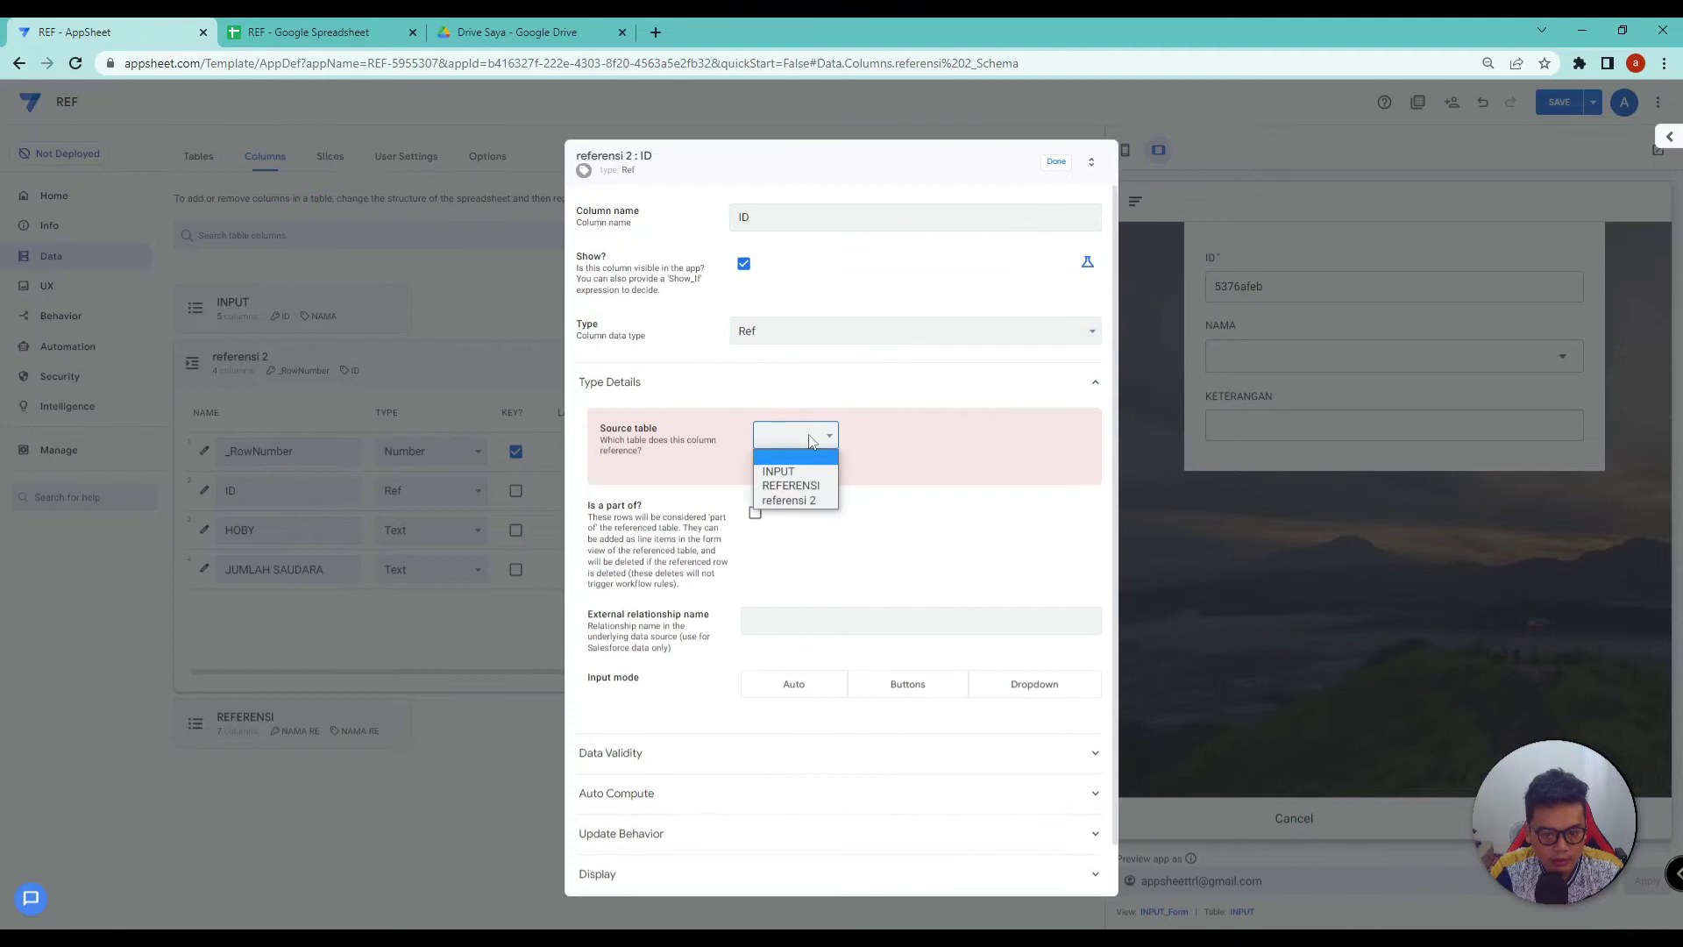
{"action": "left_click", "coordinate": [777, 474]}
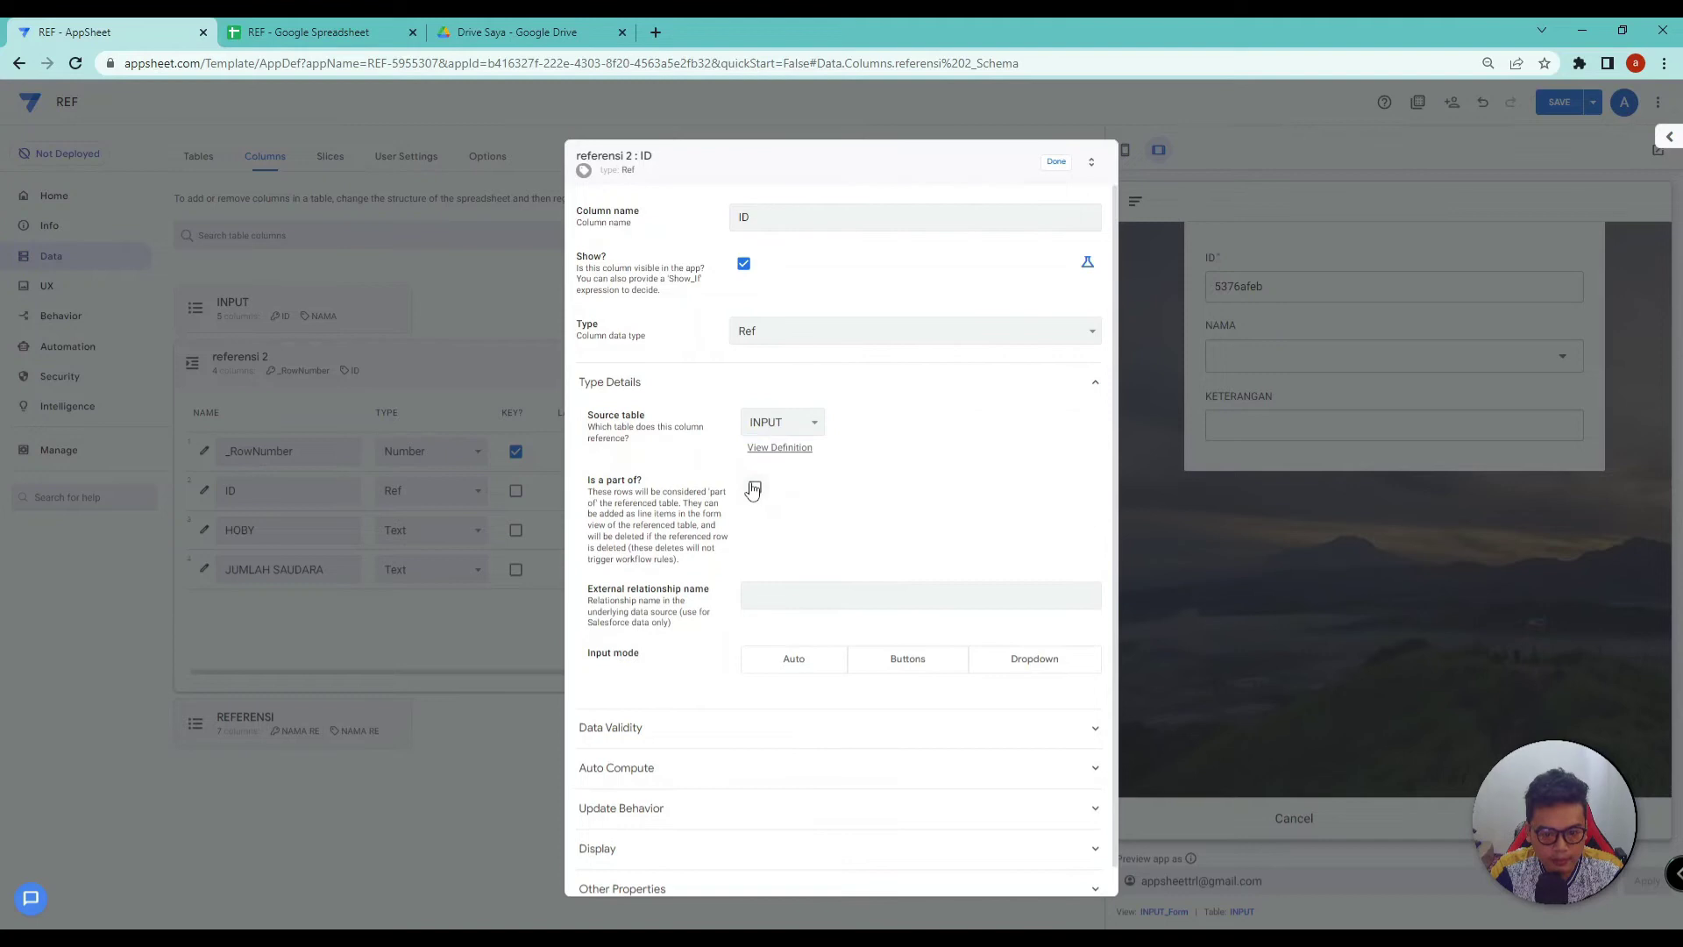
{"action": "left_click", "coordinate": [1056, 163]}
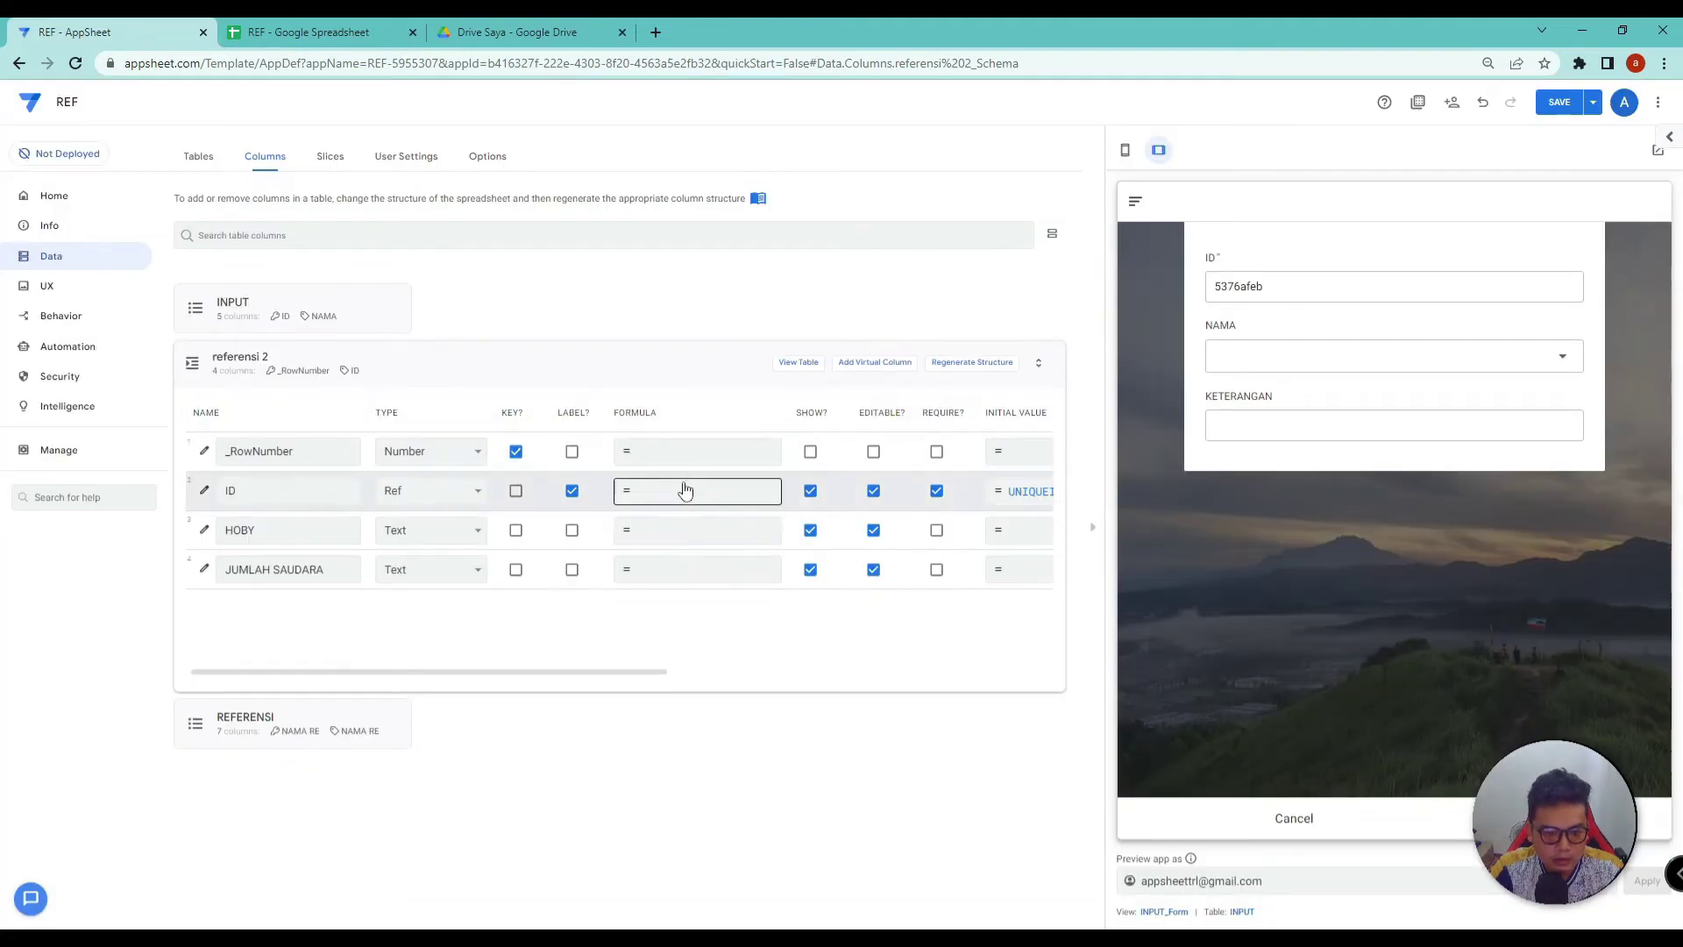
Step: Set the JUMLAH SAUDARA column's type to Number and save the app
{"action": "left_click", "coordinate": [433, 571]}
{"action": "left_click", "coordinate": [412, 752]}
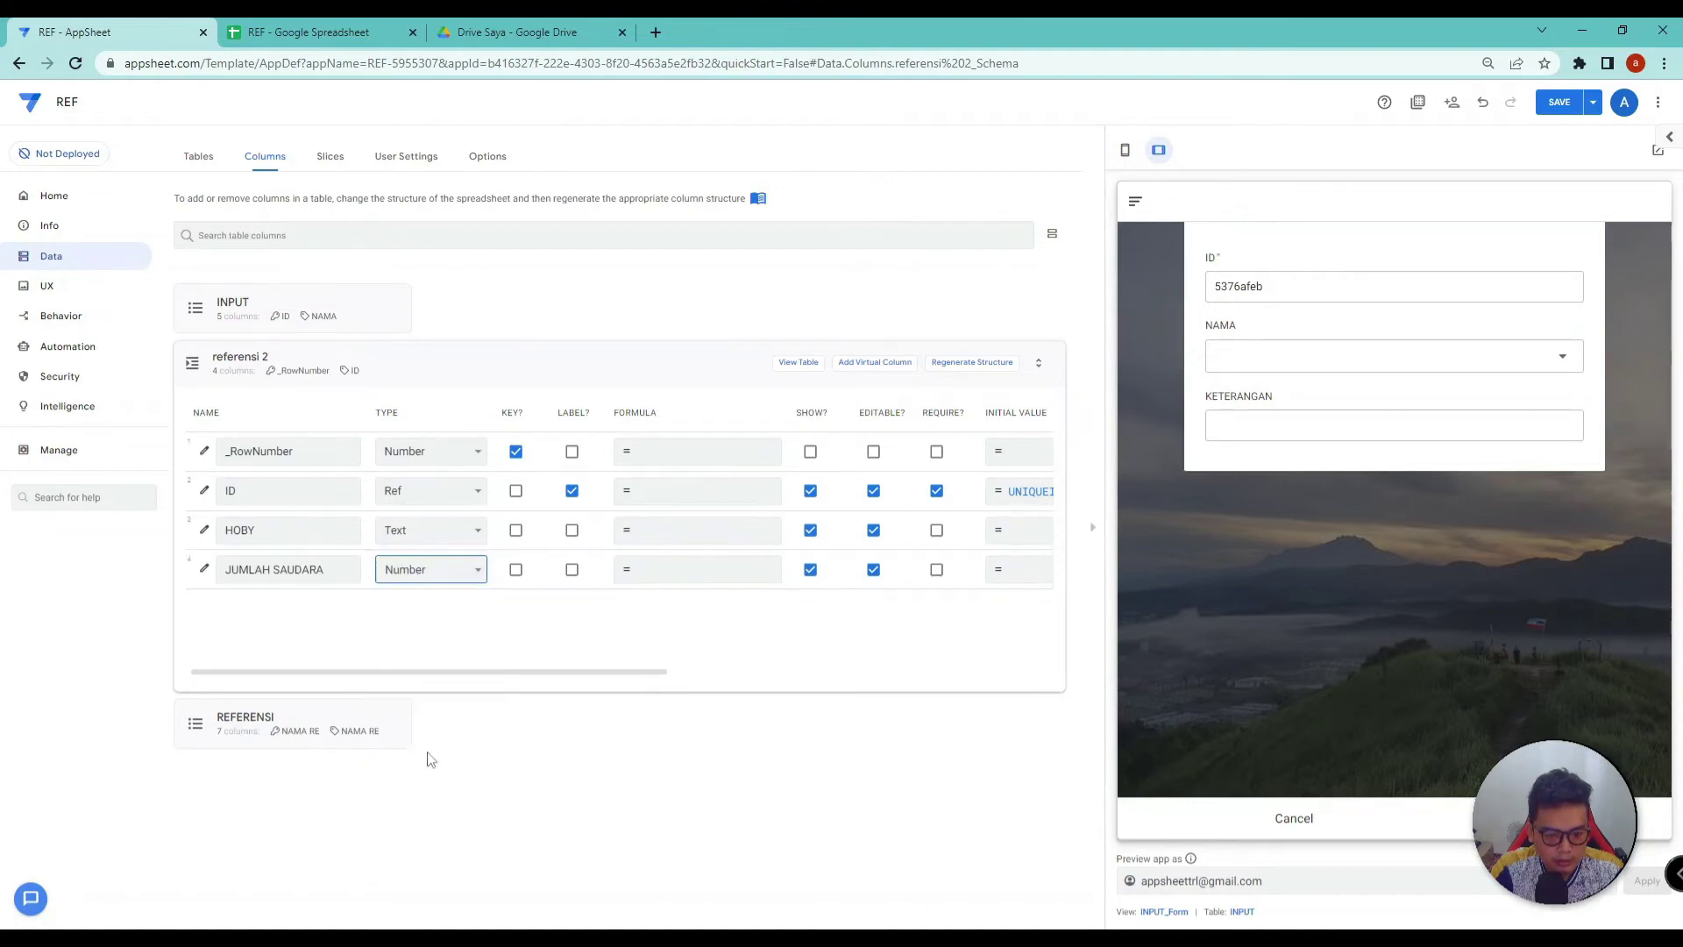
{"action": "left_click", "coordinate": [1552, 102]}
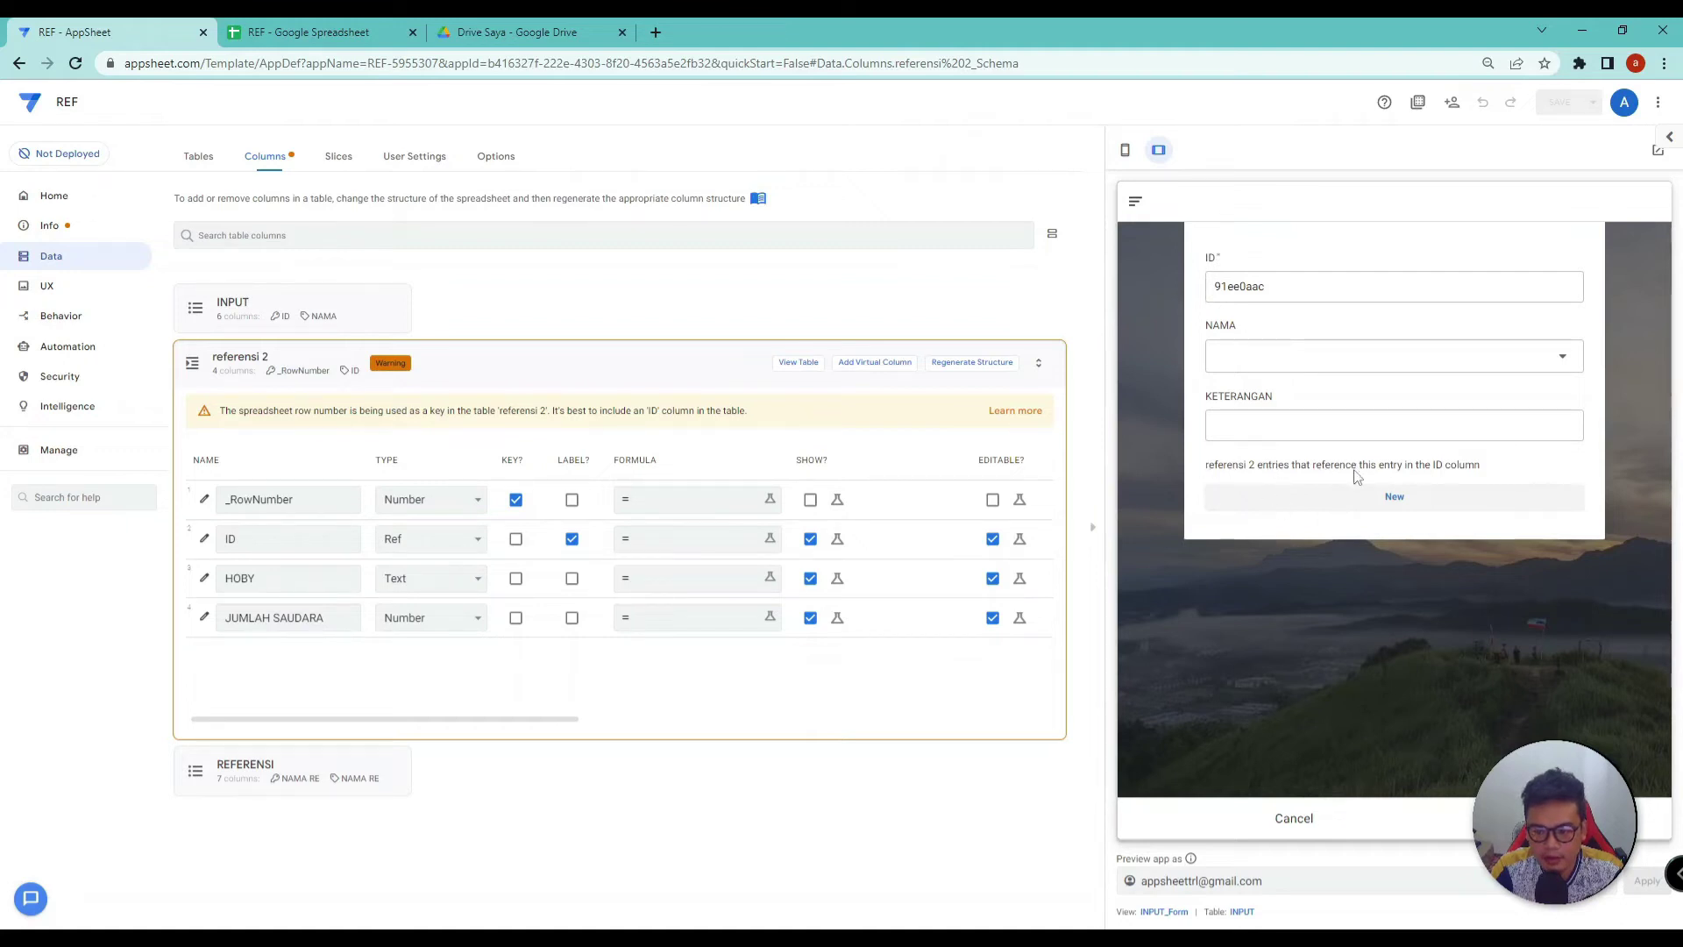
Step: Check the new referensi 2 entry form in the preview, then hide the table's ID column and save the app
{"action": "left_click", "coordinate": [1394, 496]}
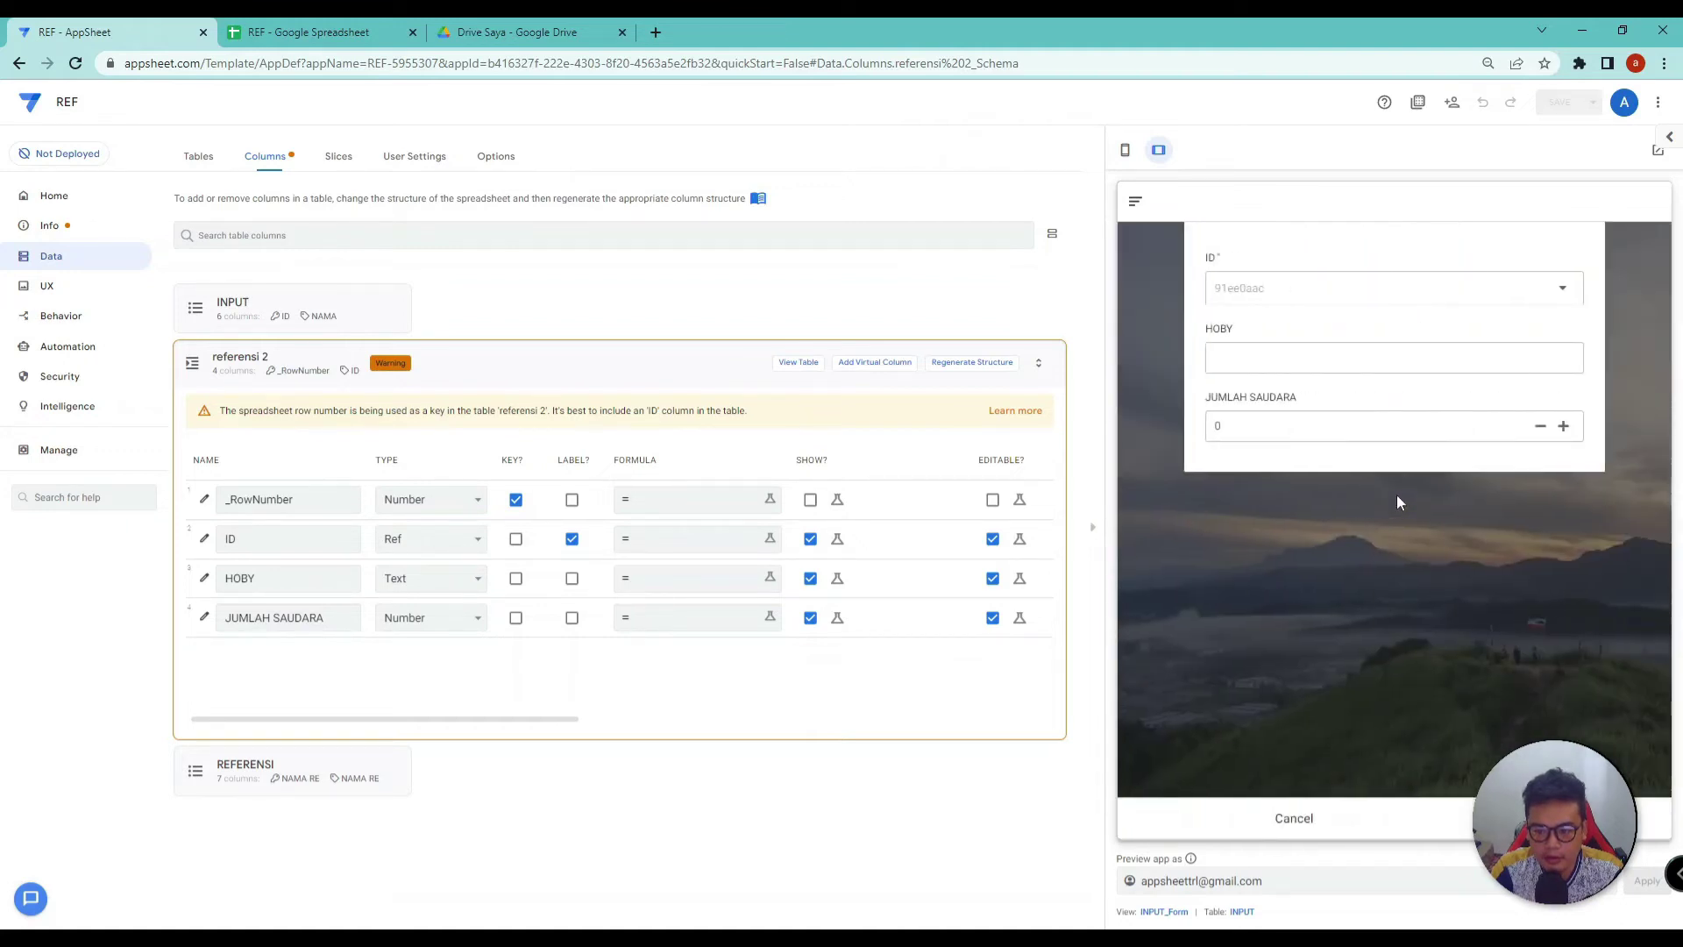
{"action": "left_click", "coordinate": [1401, 359]}
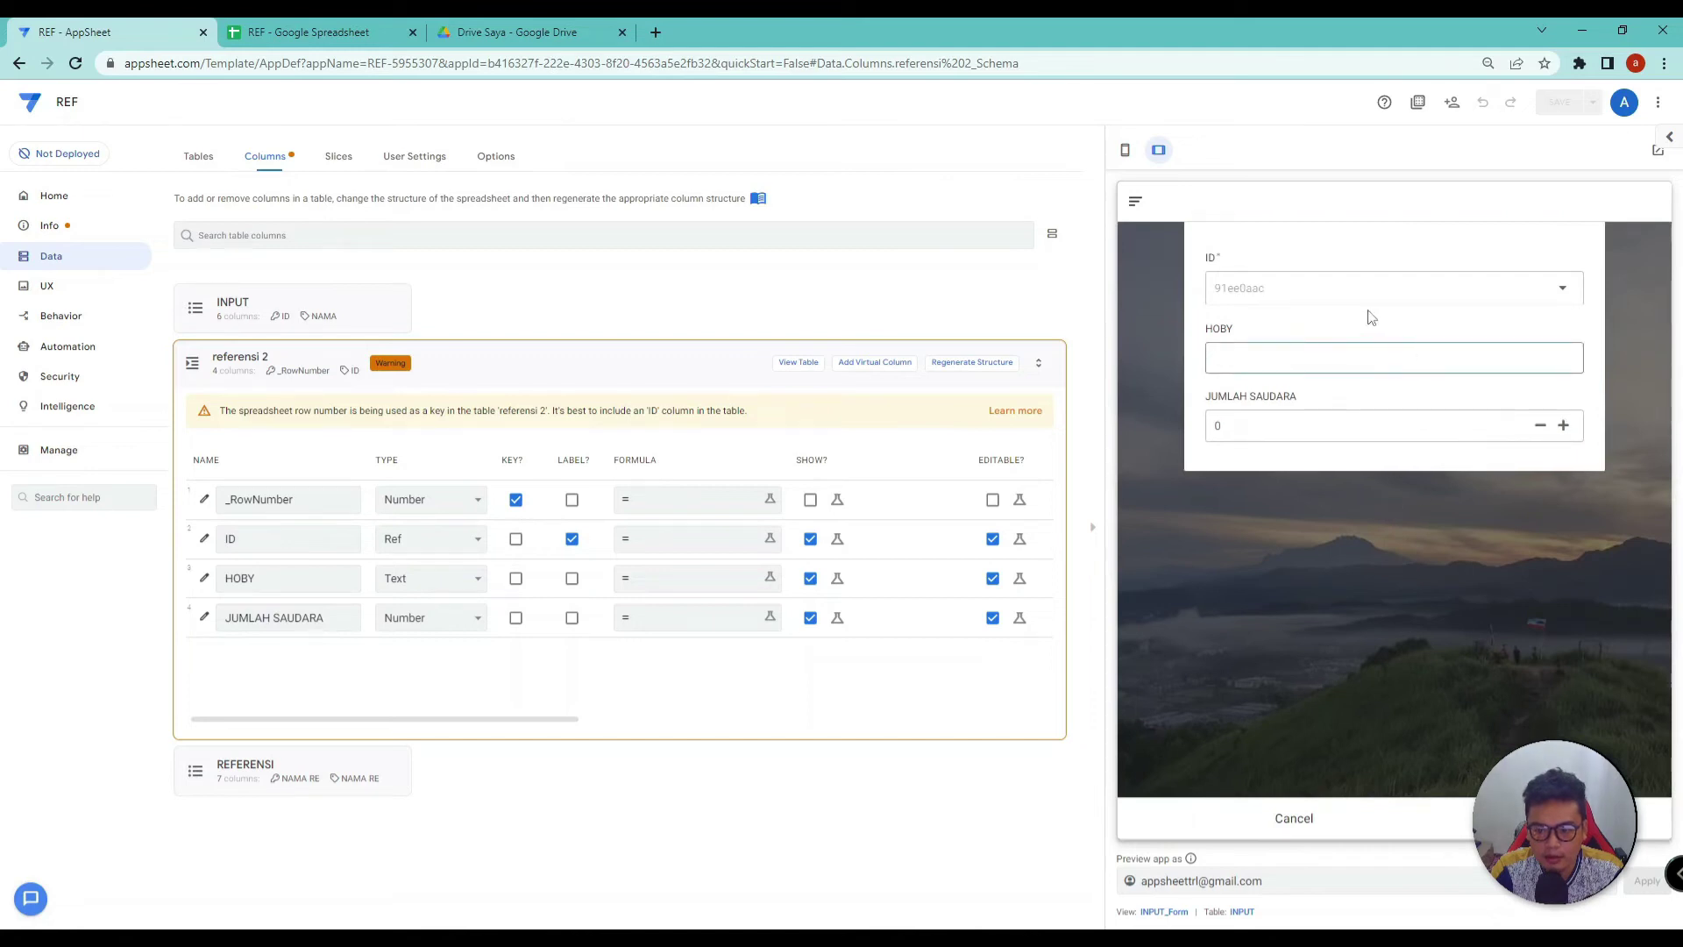
{"action": "left_click", "coordinate": [811, 540]}
{"action": "left_click", "coordinate": [1559, 103]}
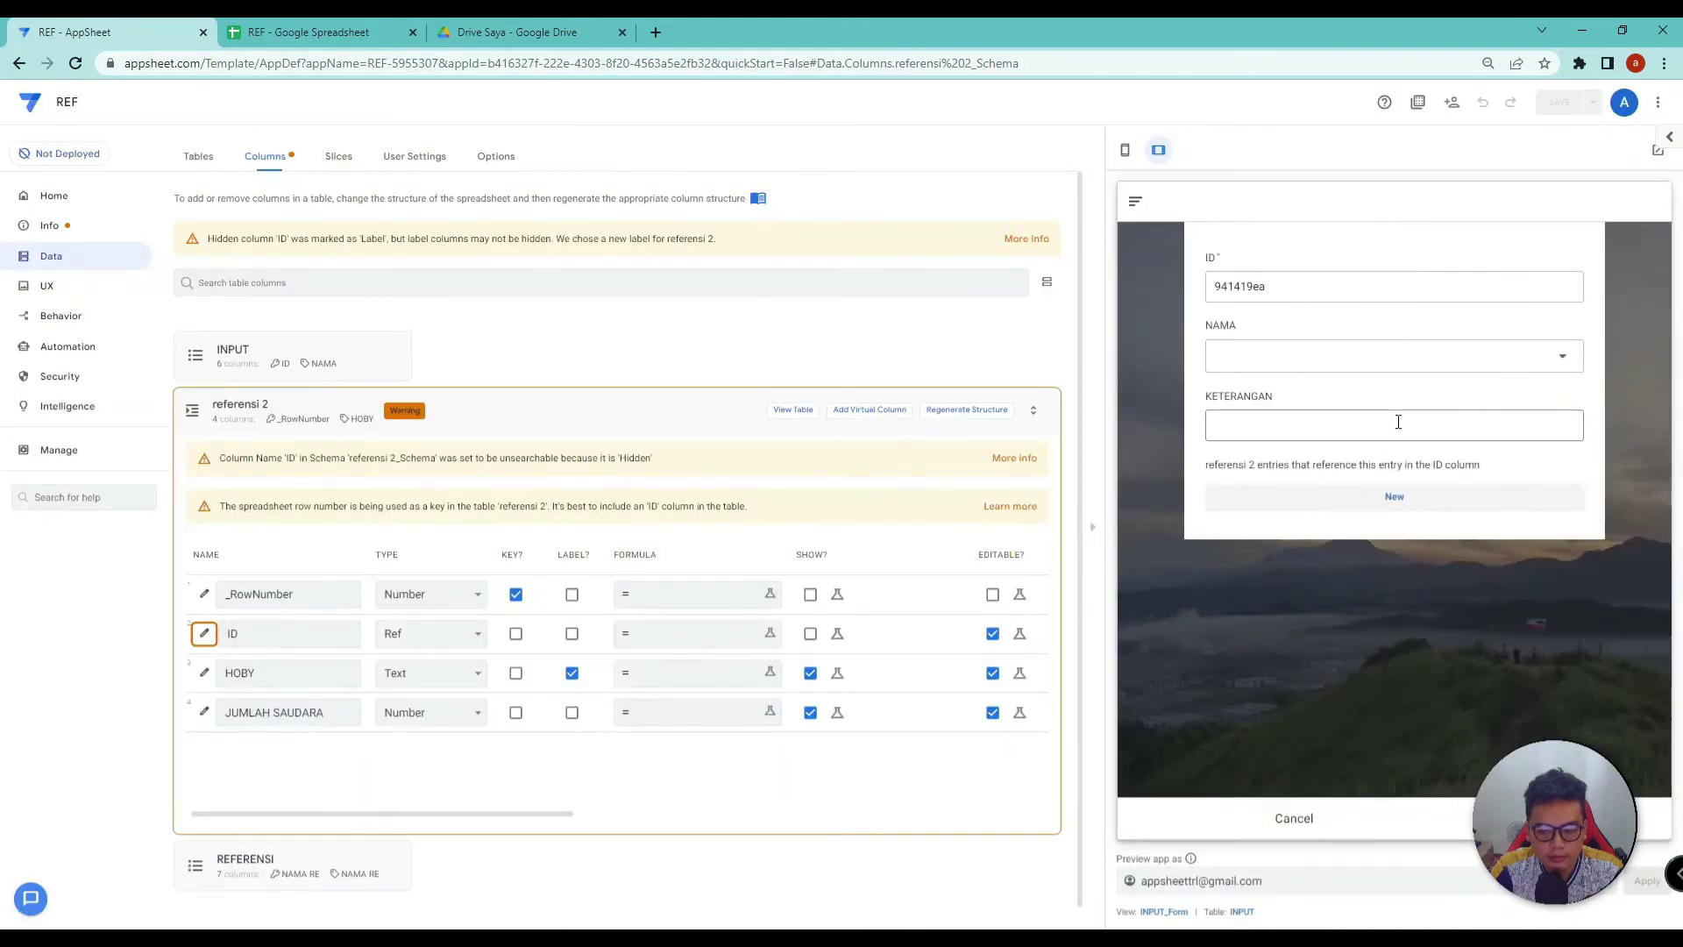
Step: Add a related referensi 2 entry from the input form with HOBY makan and JUMLAH SAUDARA 5
{"action": "left_click", "coordinate": [1364, 498]}
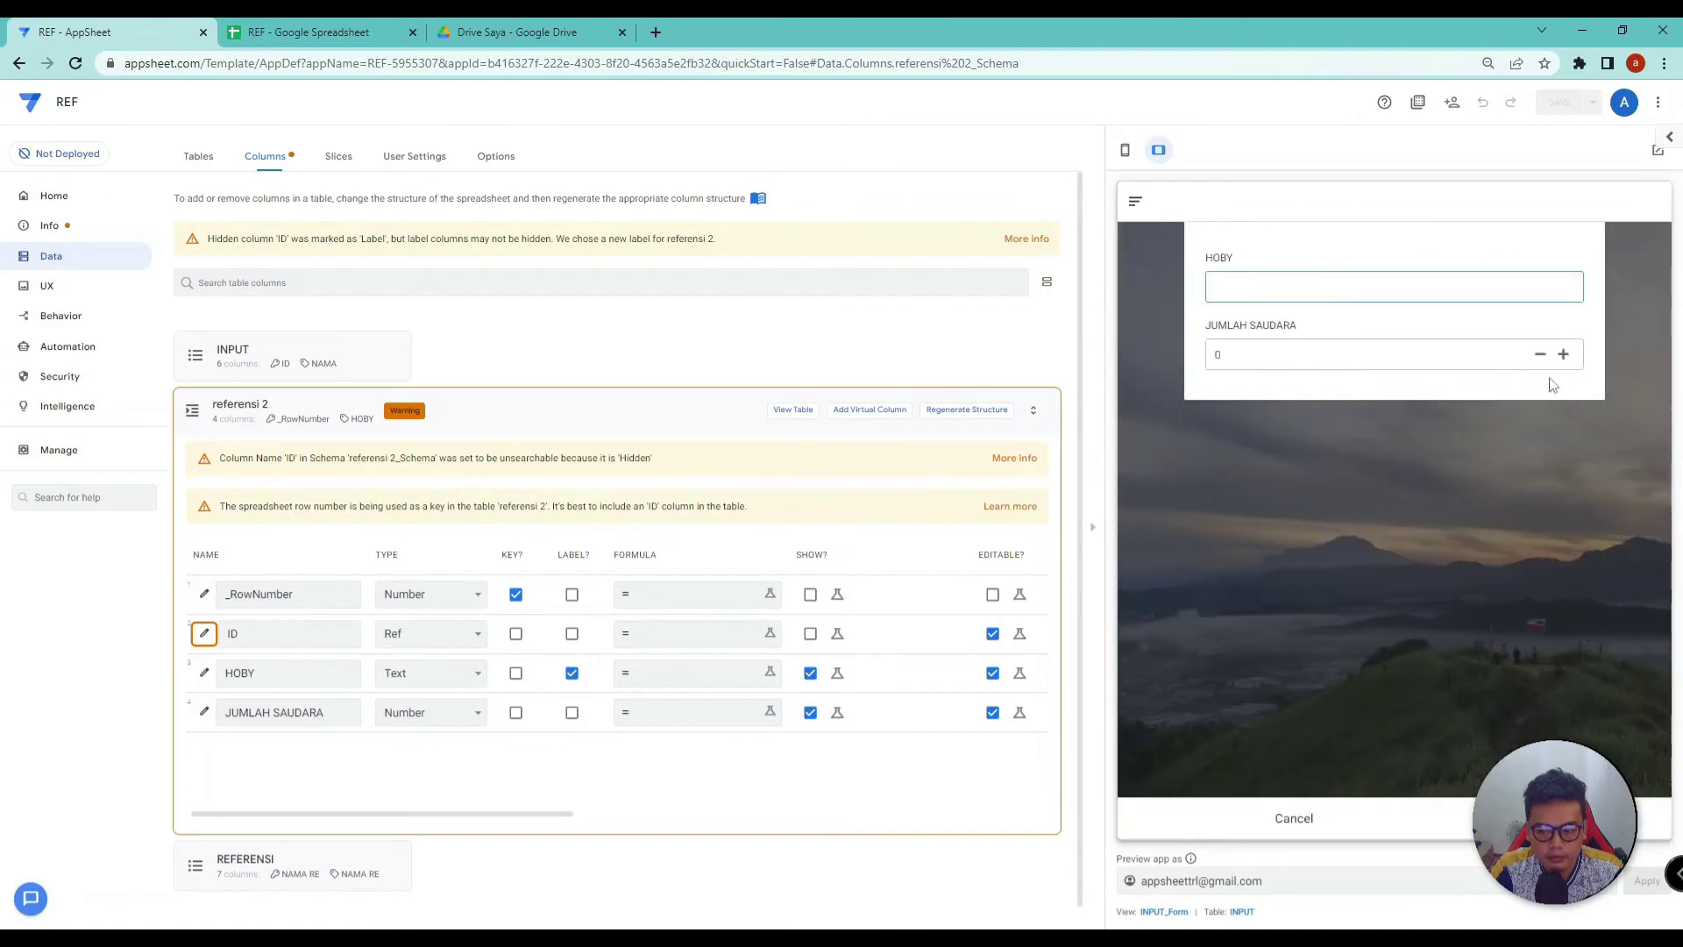
{"action": "left_click", "coordinate": [1290, 282]}
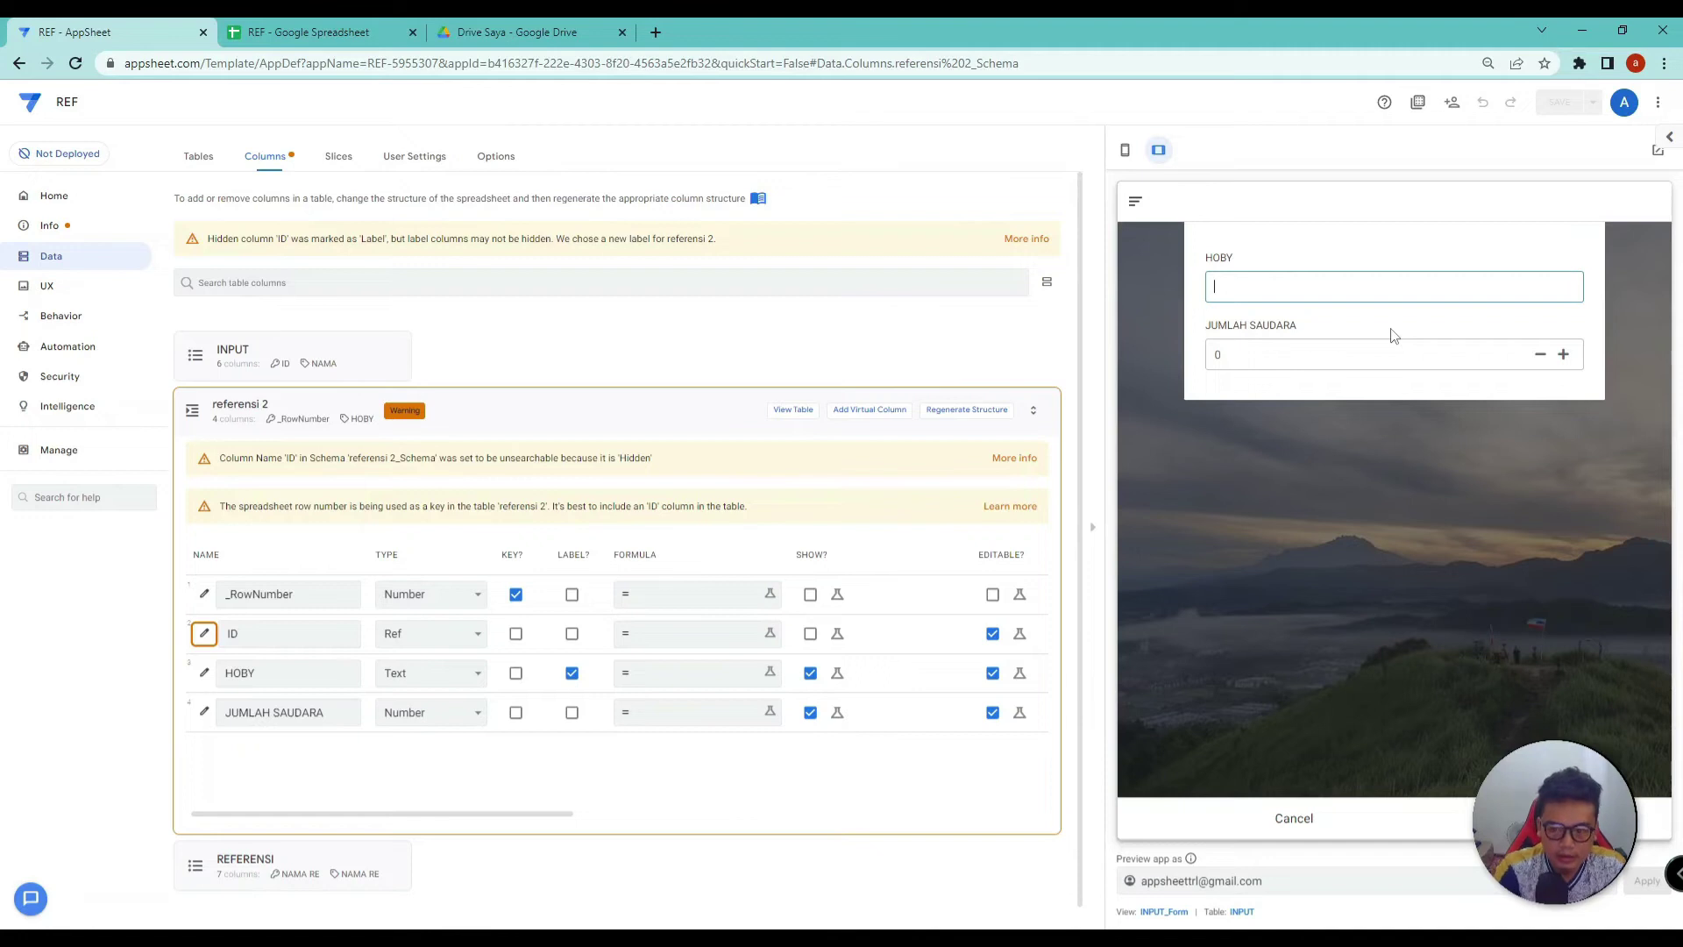
{"action": "key", "text": "Caps_Lock"}
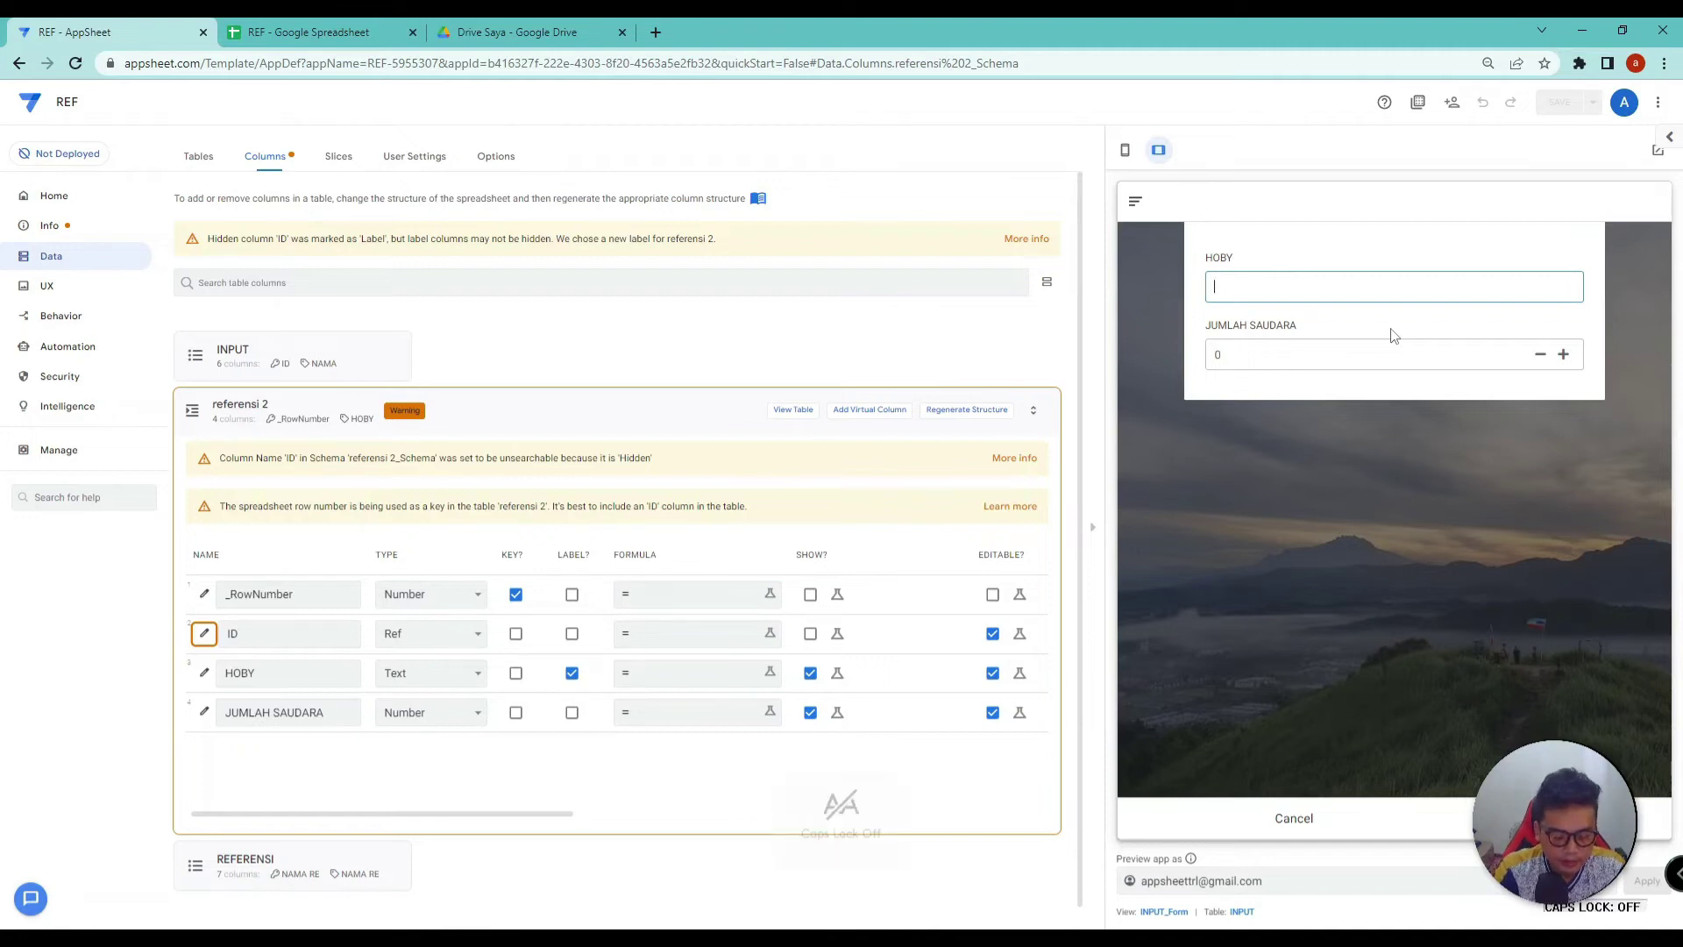
{"action": "type", "text": "makan"}
{"action": "left_click", "coordinate": [1564, 355]}
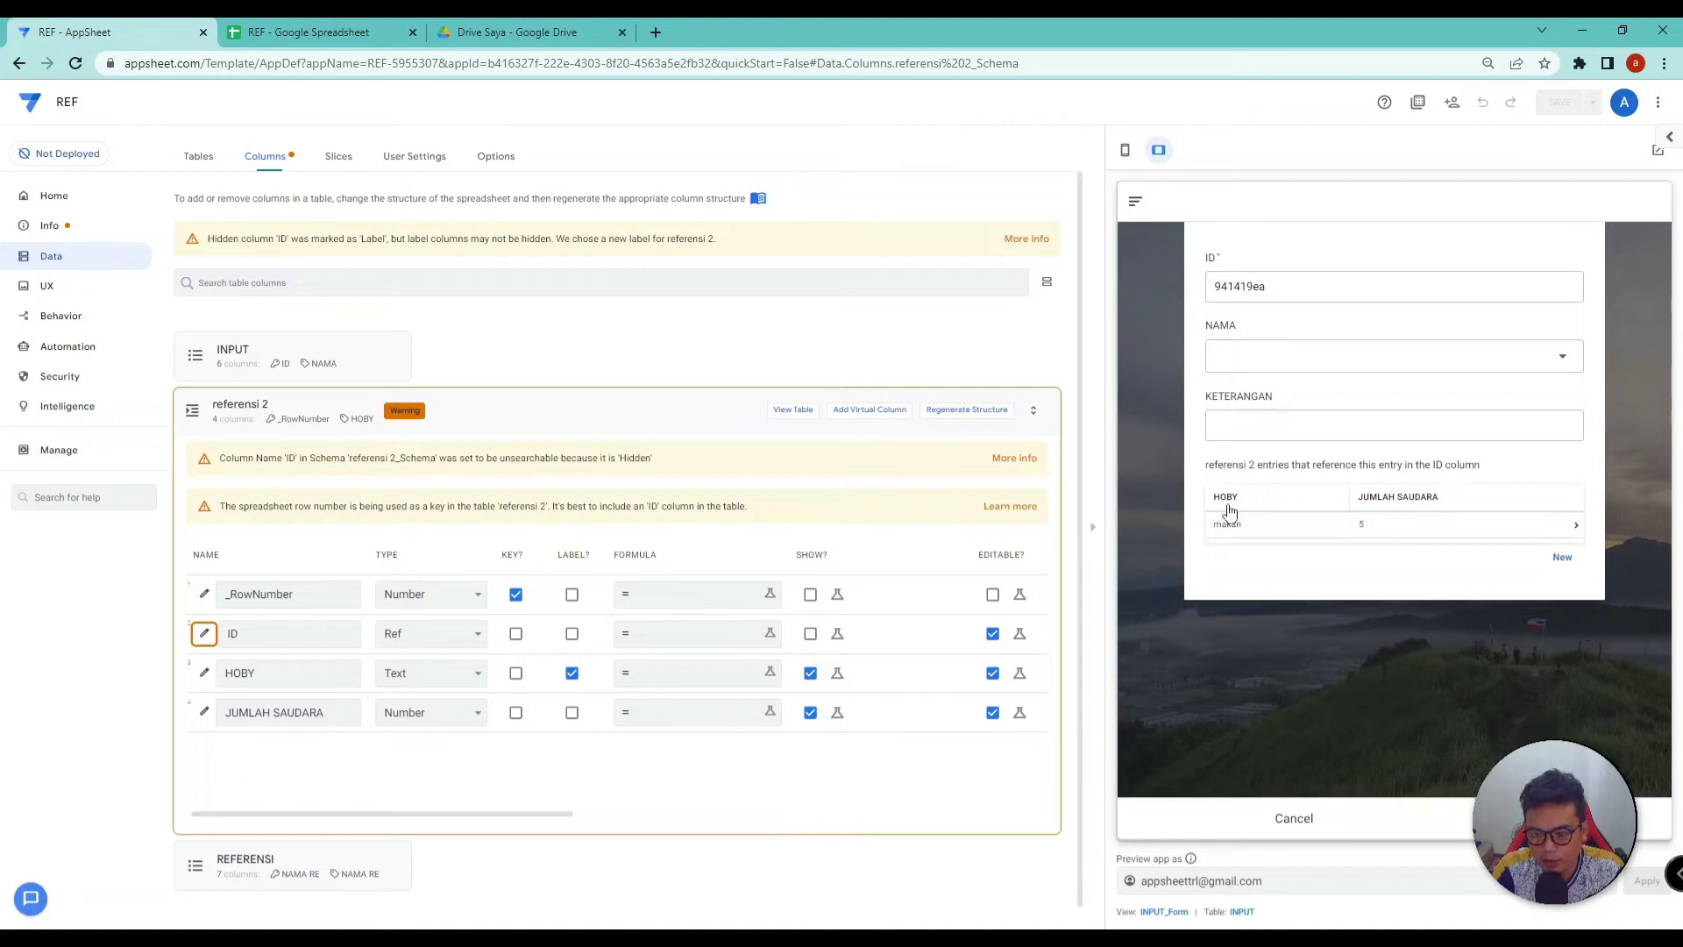
Step: Choose the first student as NAMA and add a second related entry with HOBY tidur and JUMLAH SAUDARA 2
{"action": "left_click", "coordinate": [1248, 357]}
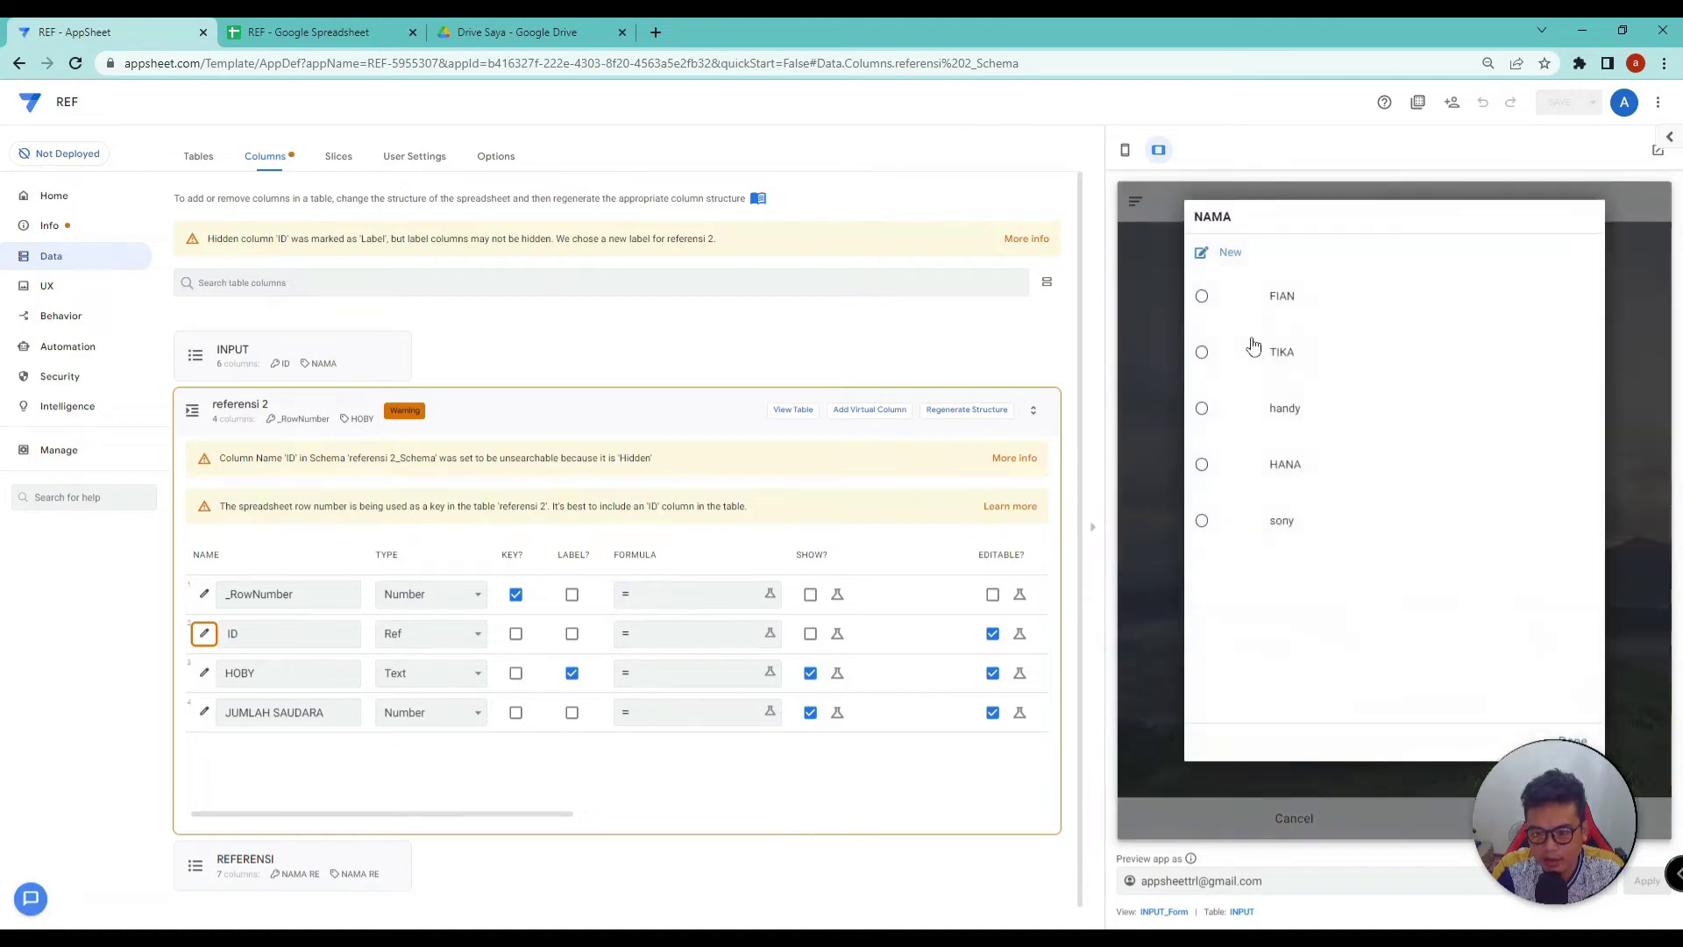
{"action": "left_click", "coordinate": [1276, 302]}
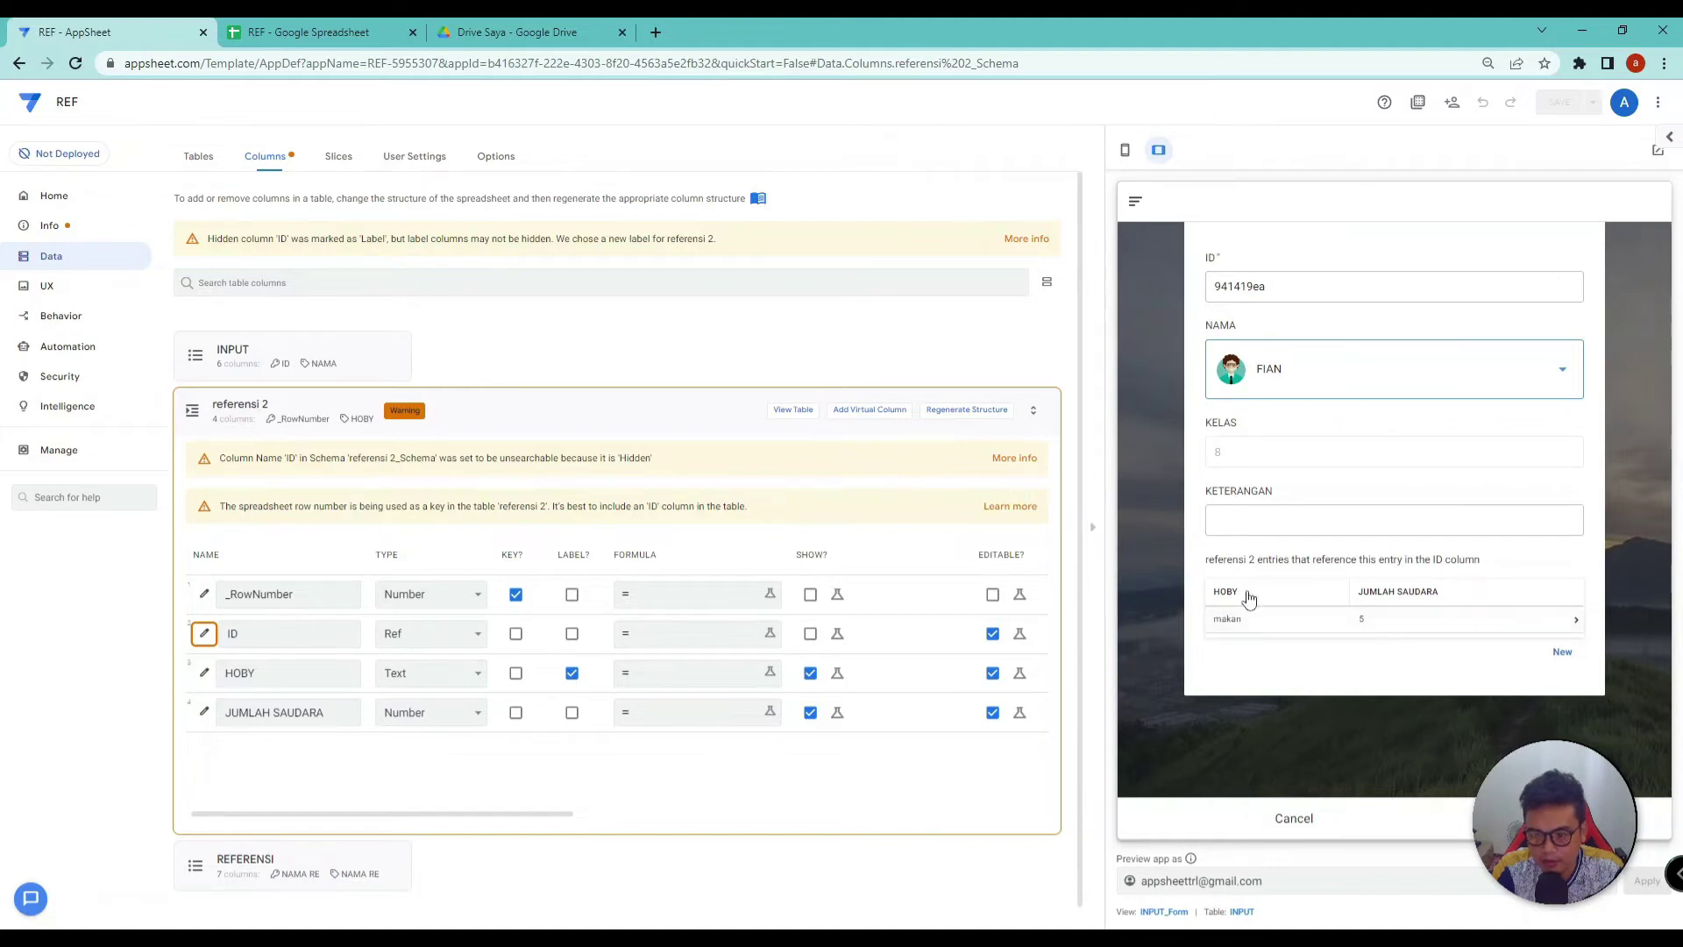
{"action": "left_click", "coordinate": [1559, 654]}
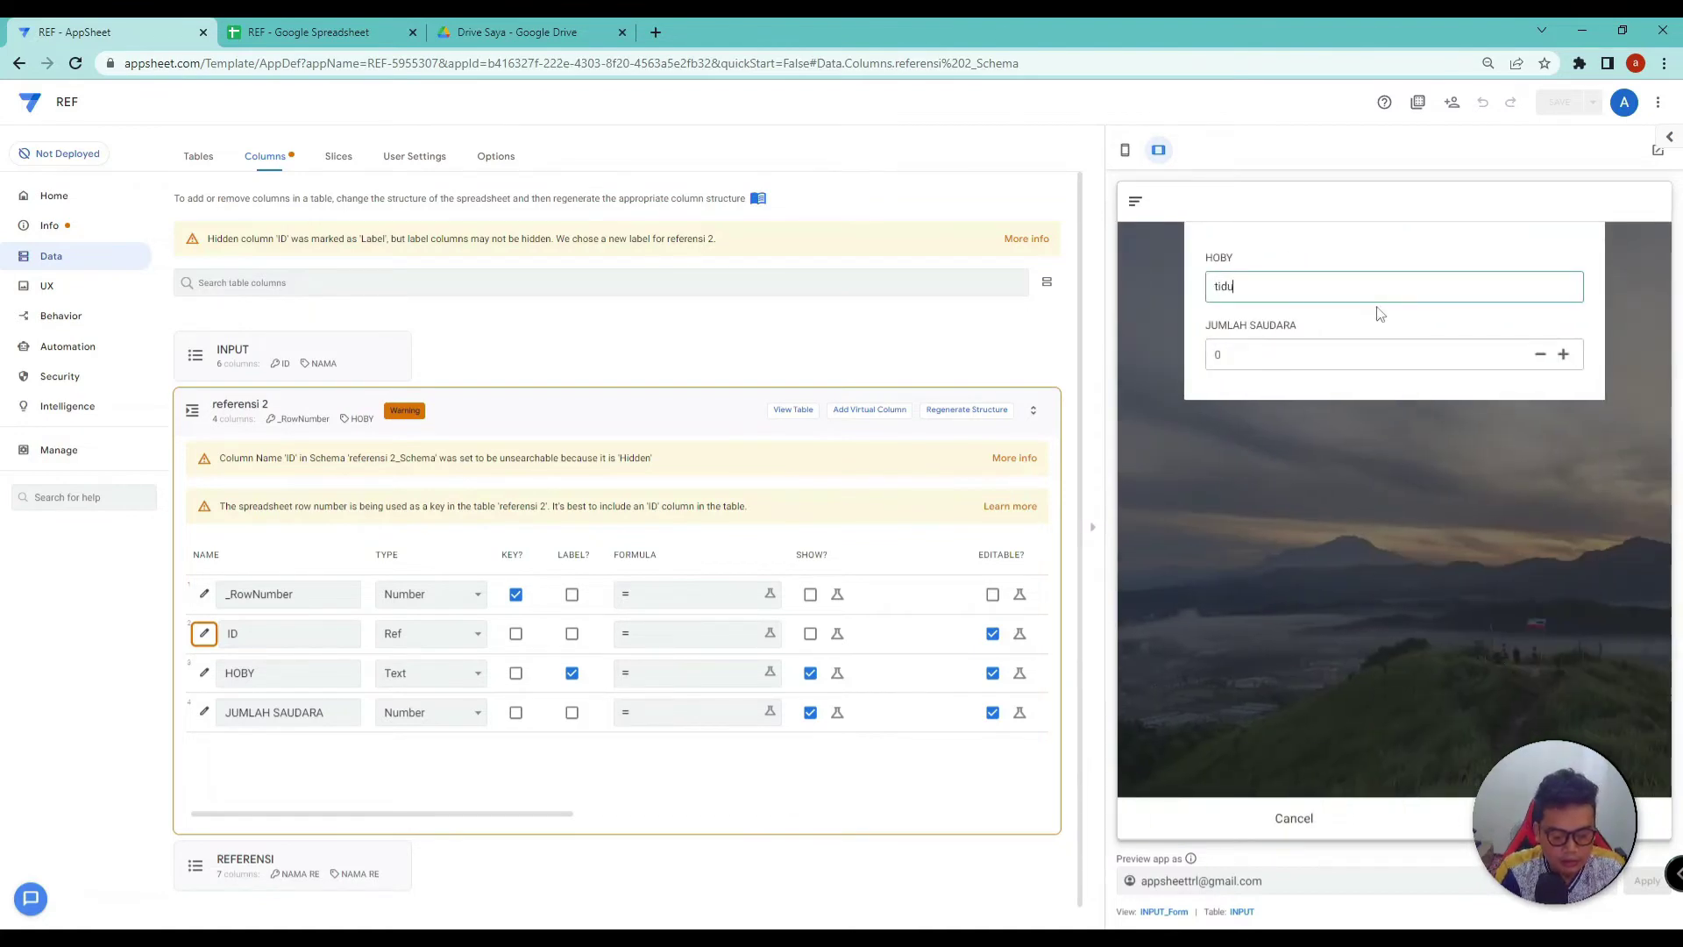
{"action": "left_click", "coordinate": [1563, 355]}
{"action": "left_click", "coordinate": [1563, 355]}
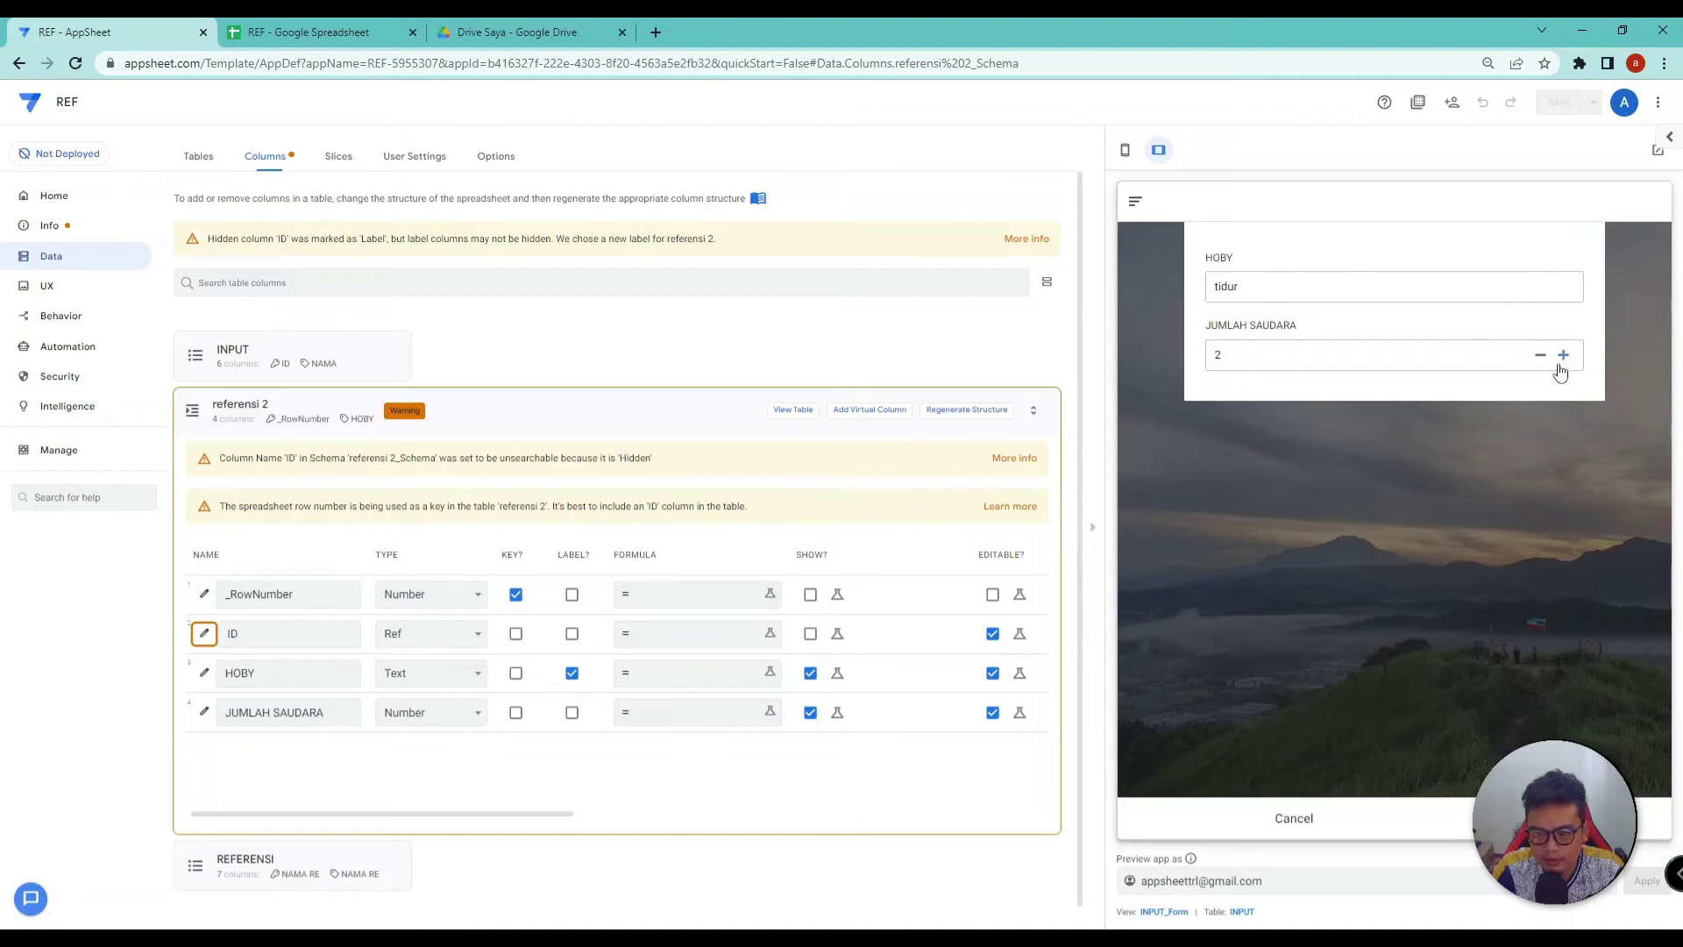
{"action": "left_click", "coordinate": [1576, 817]}
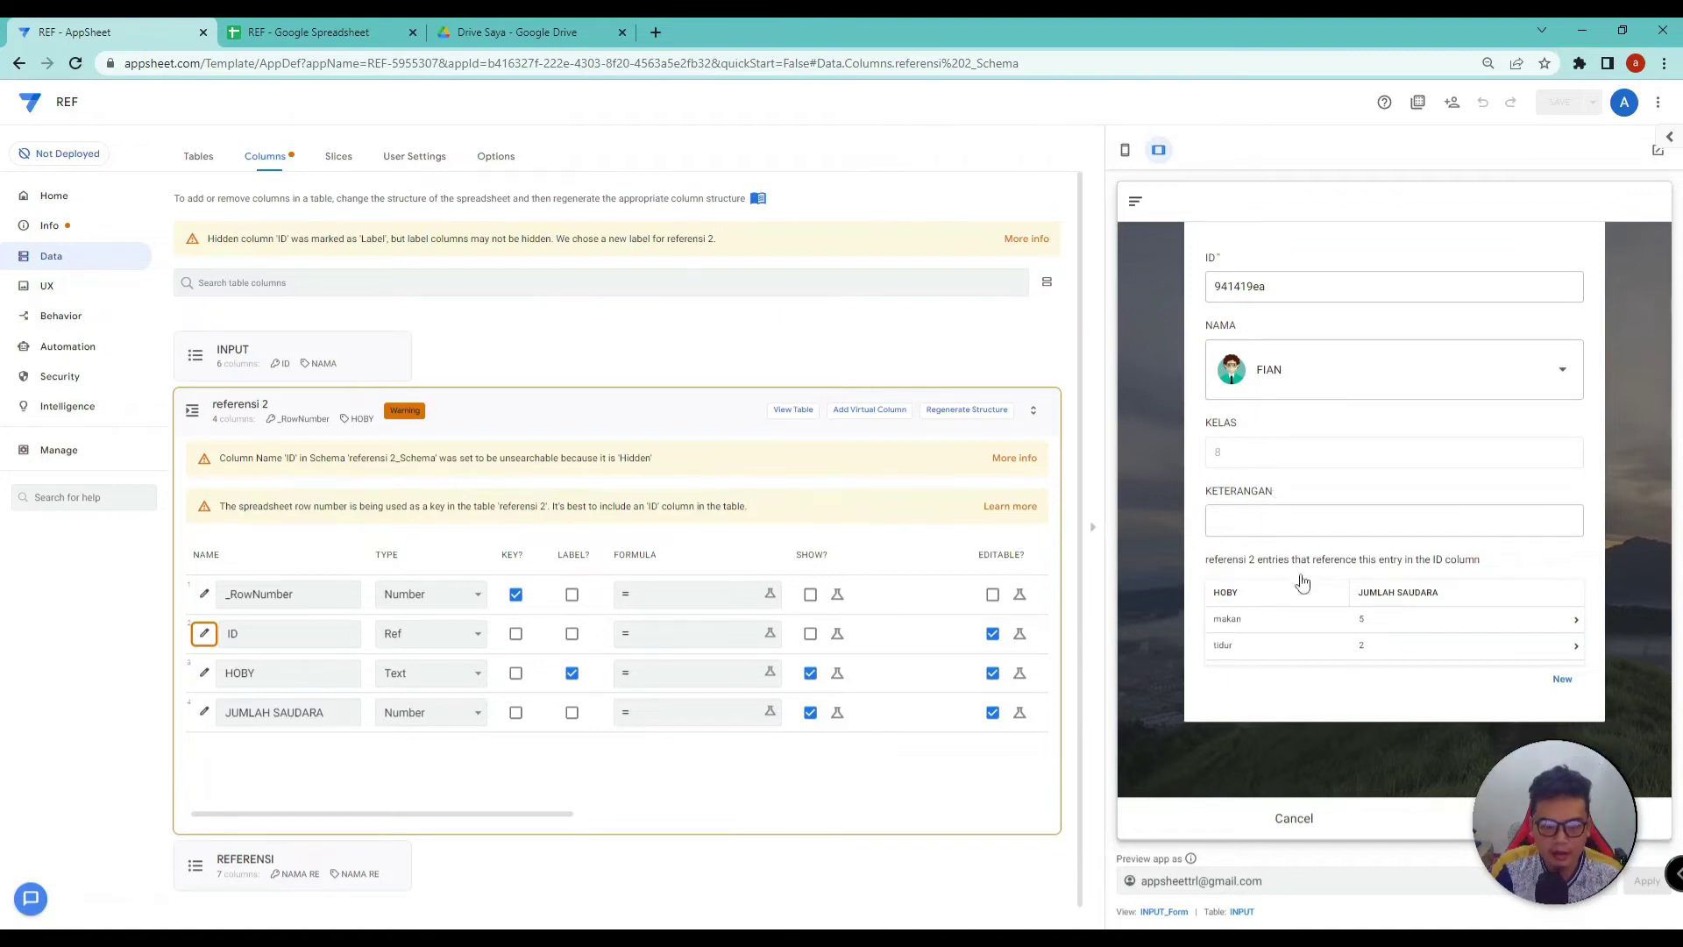
Step: Discard the filled-in input form and collapse the referensi 2 column settings
{"action": "left_click", "coordinate": [1296, 818]}
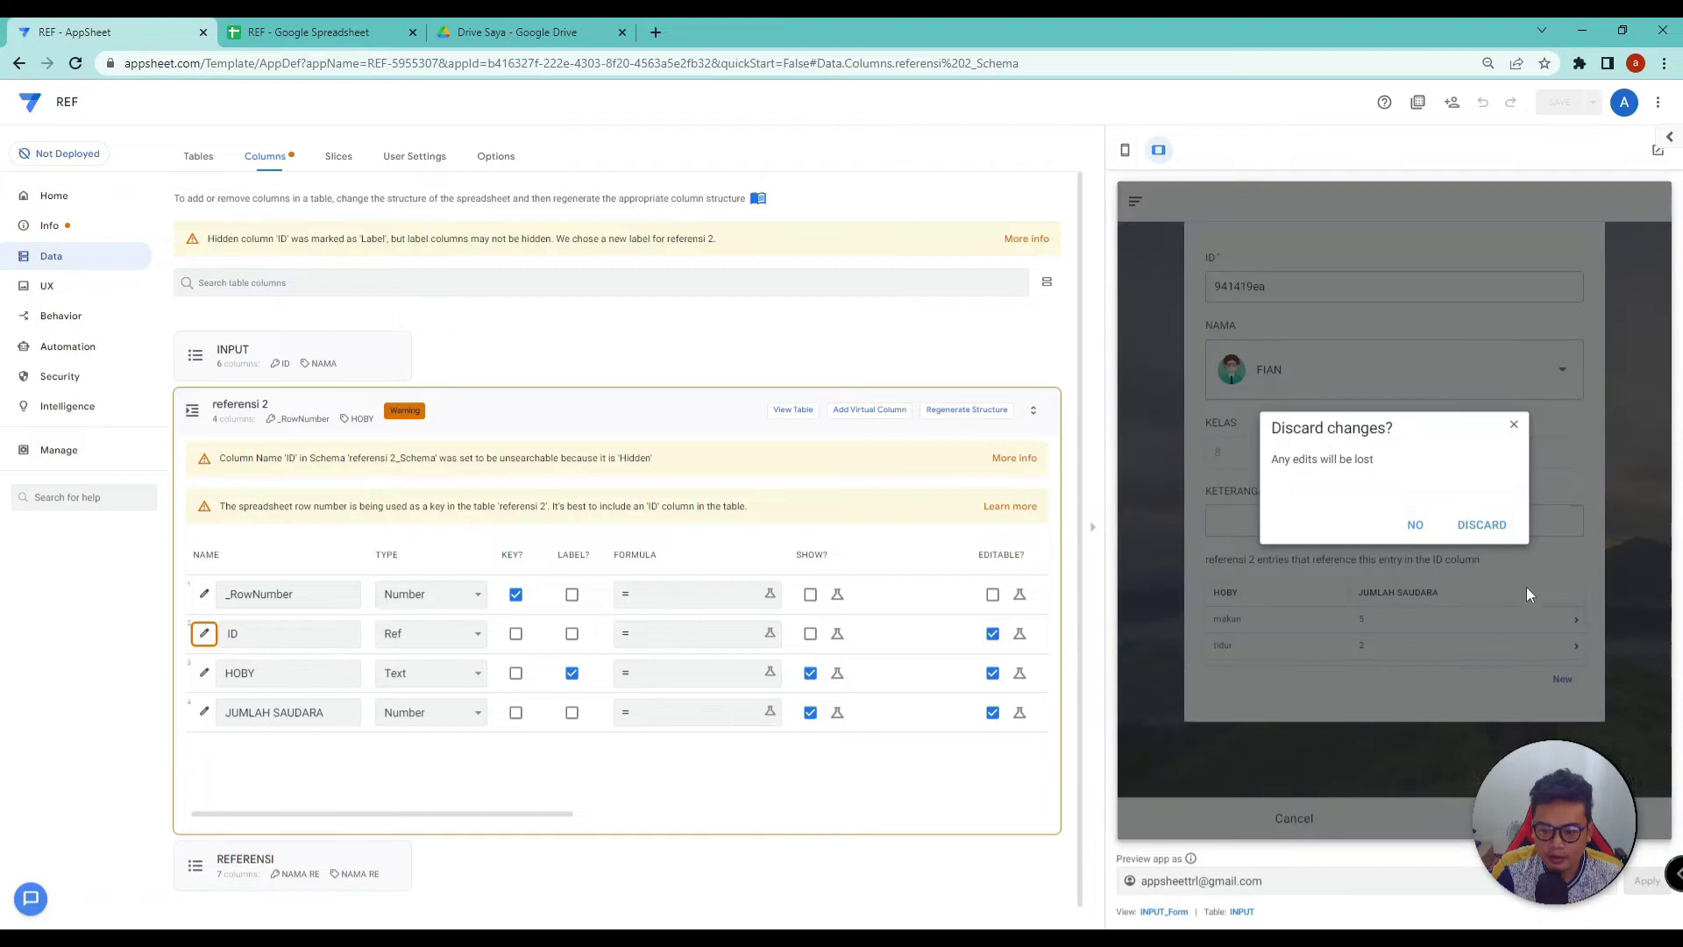
{"action": "left_click", "coordinate": [1483, 526]}
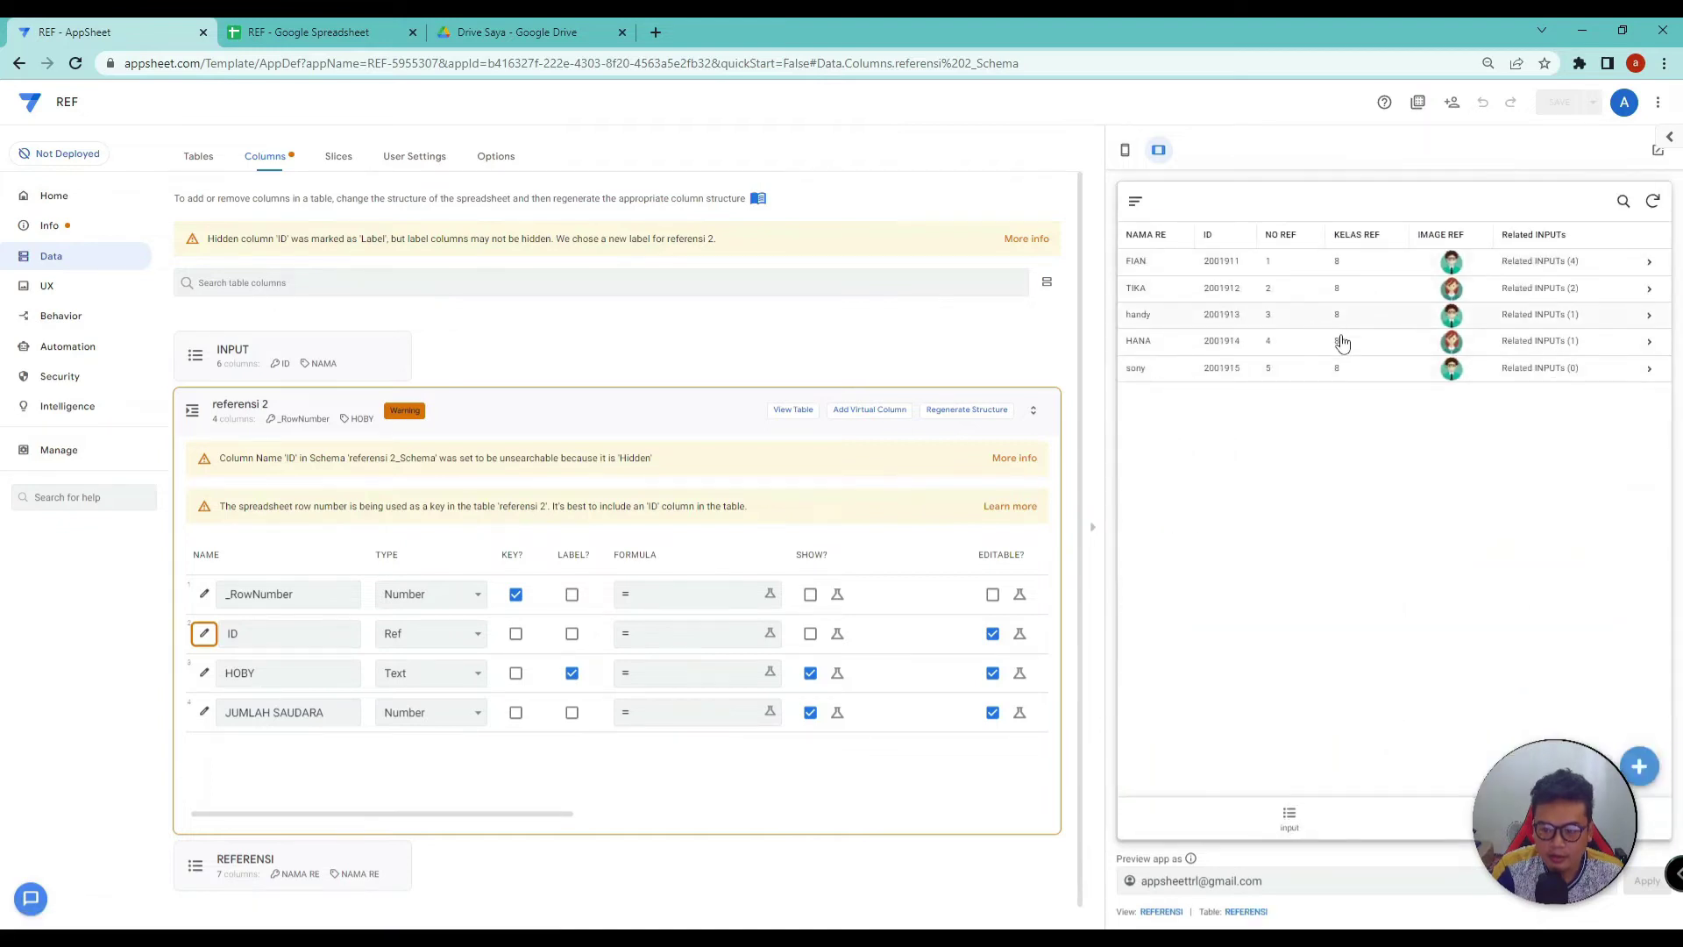
{"action": "left_click", "coordinate": [549, 411]}
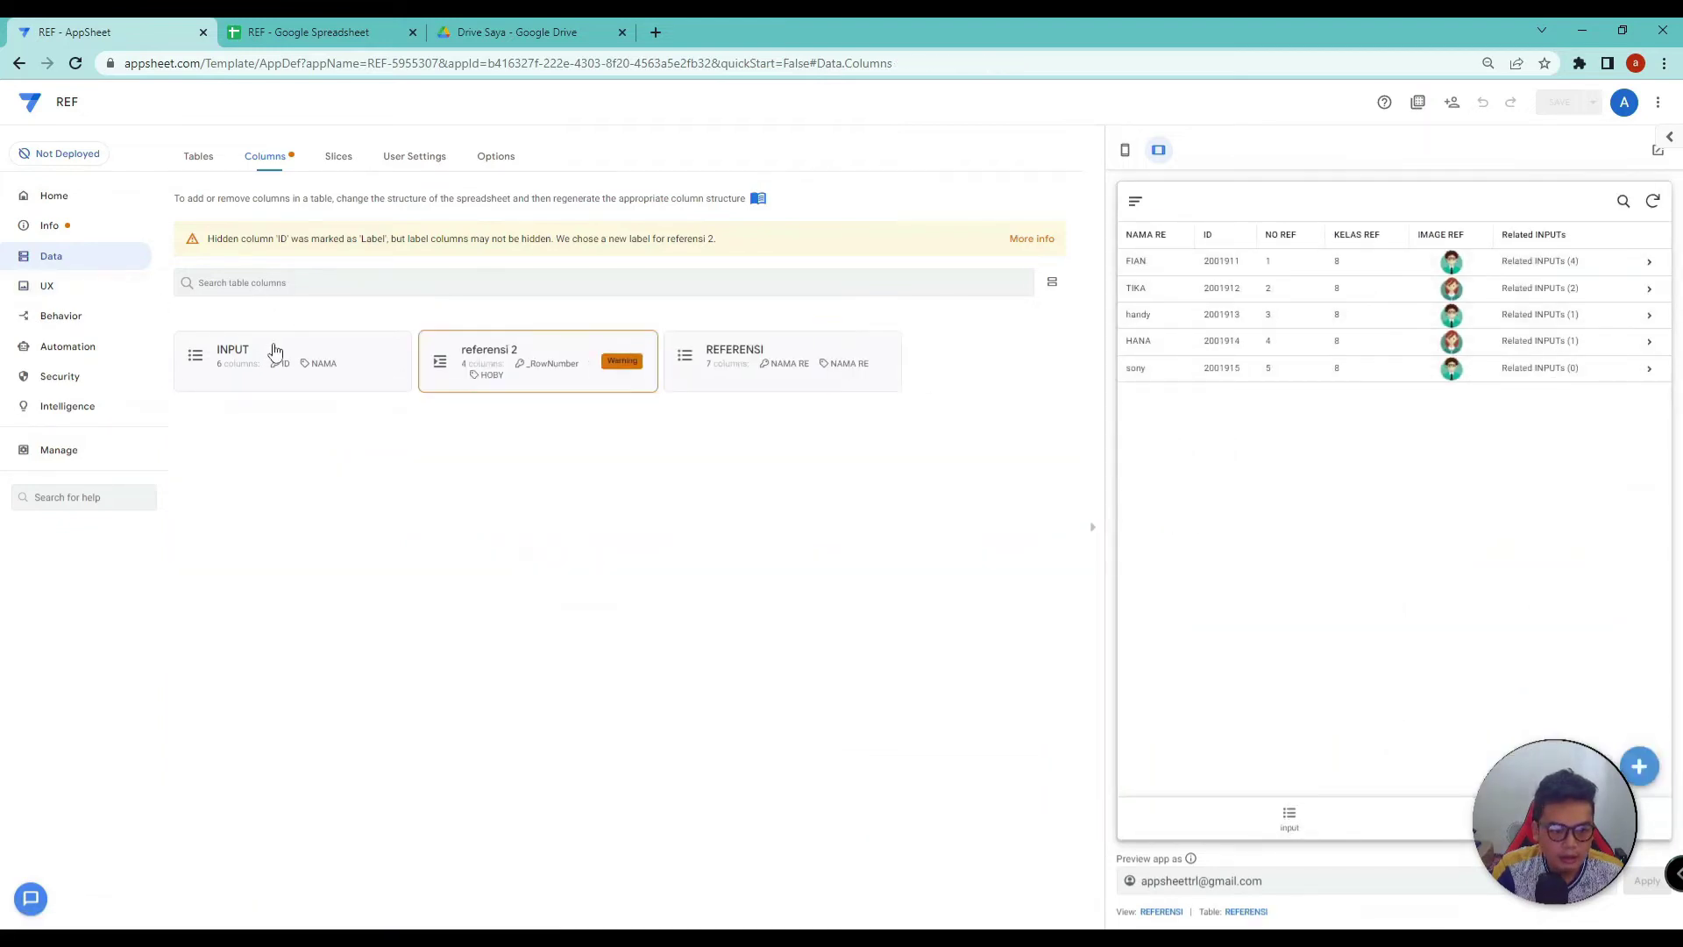
Step: Open the INPUT_Inline view settings and start its column order with ID followed by NAMA
{"action": "left_click", "coordinate": [37, 290]}
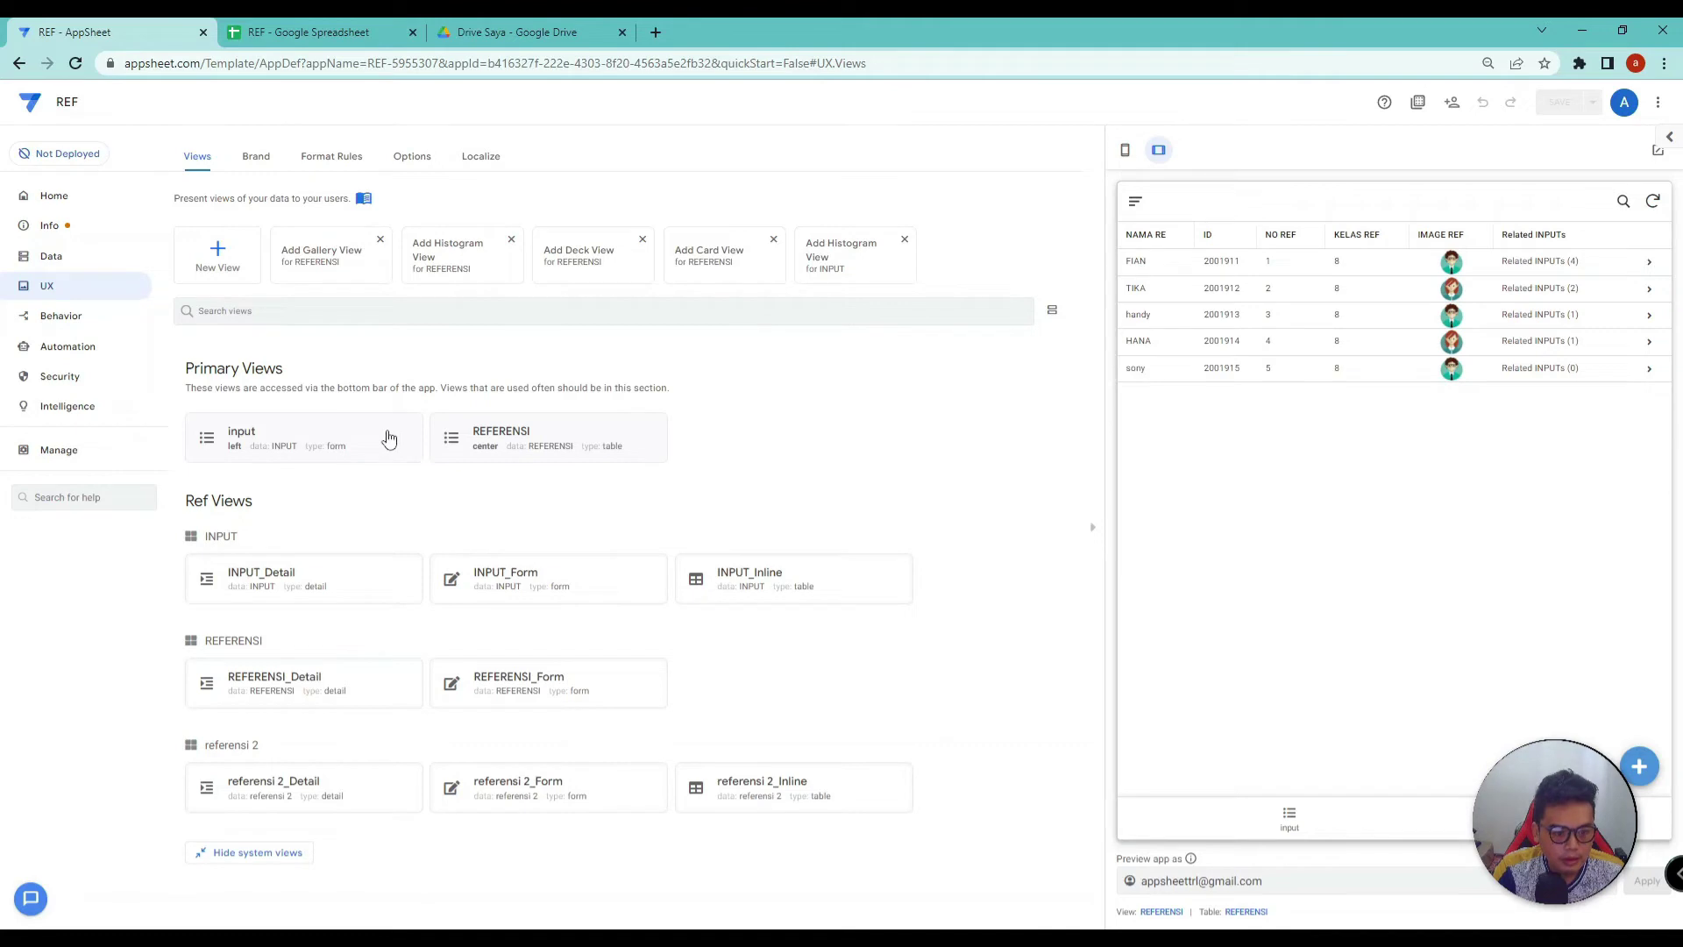
{"action": "left_click", "coordinate": [820, 575]}
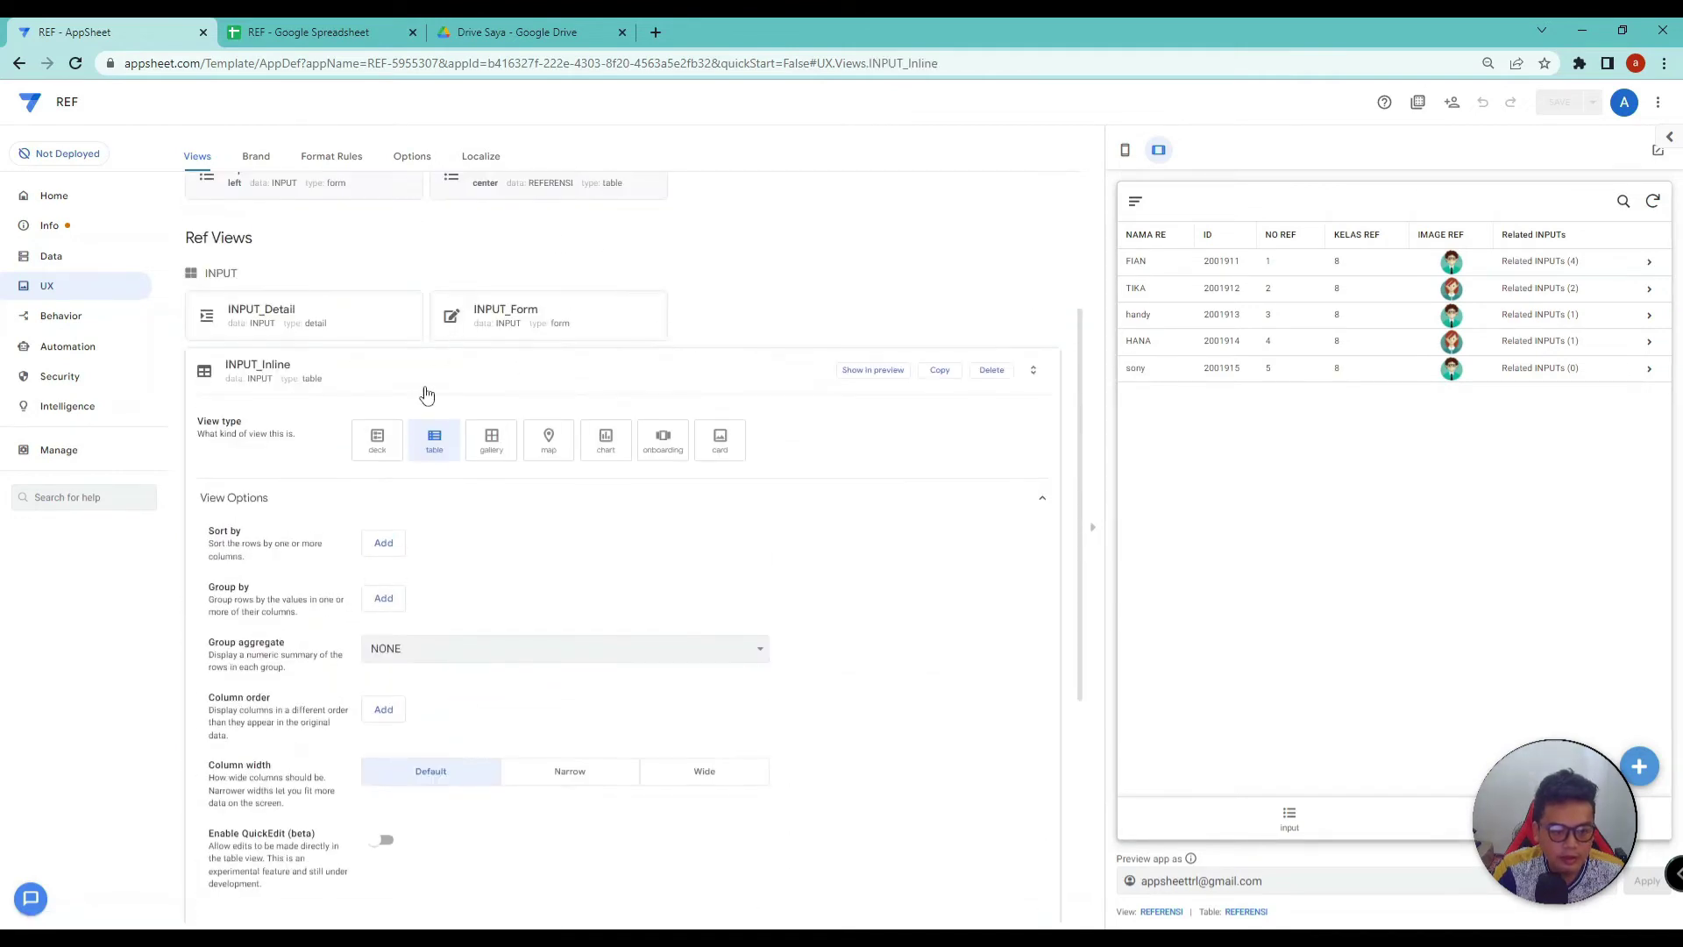
{"action": "scroll", "coordinate": [724, 602], "scroll_direction": "down", "scroll_amount": 3}
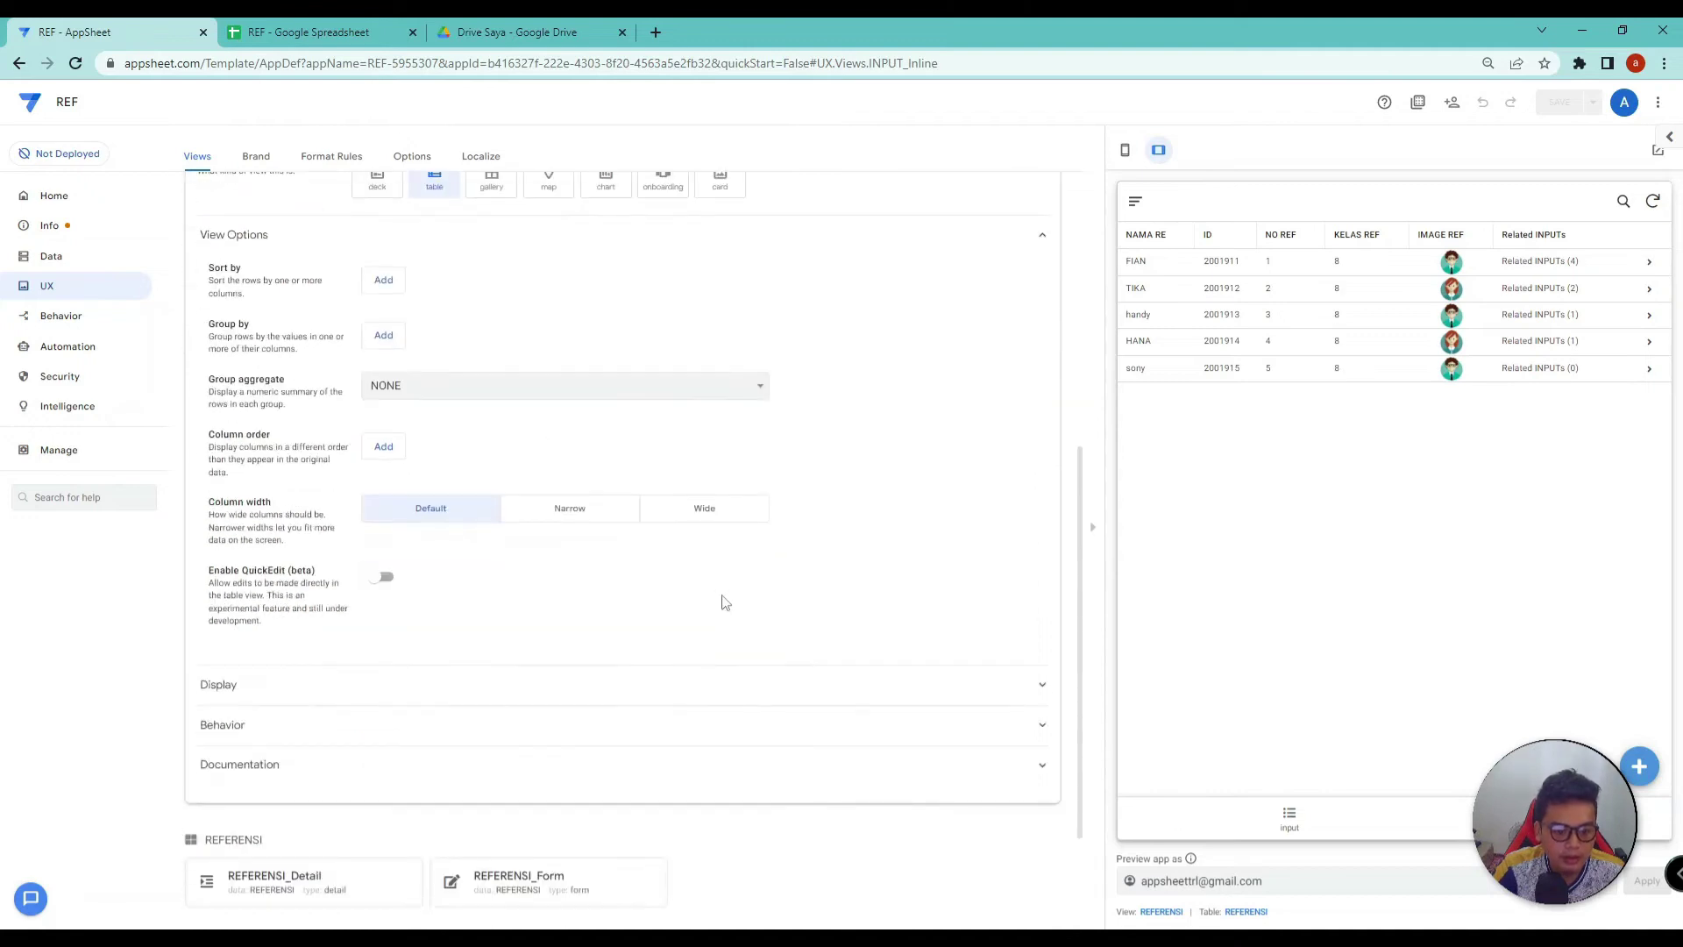
{"action": "scroll", "coordinate": [711, 606], "scroll_direction": "up", "scroll_amount": 1}
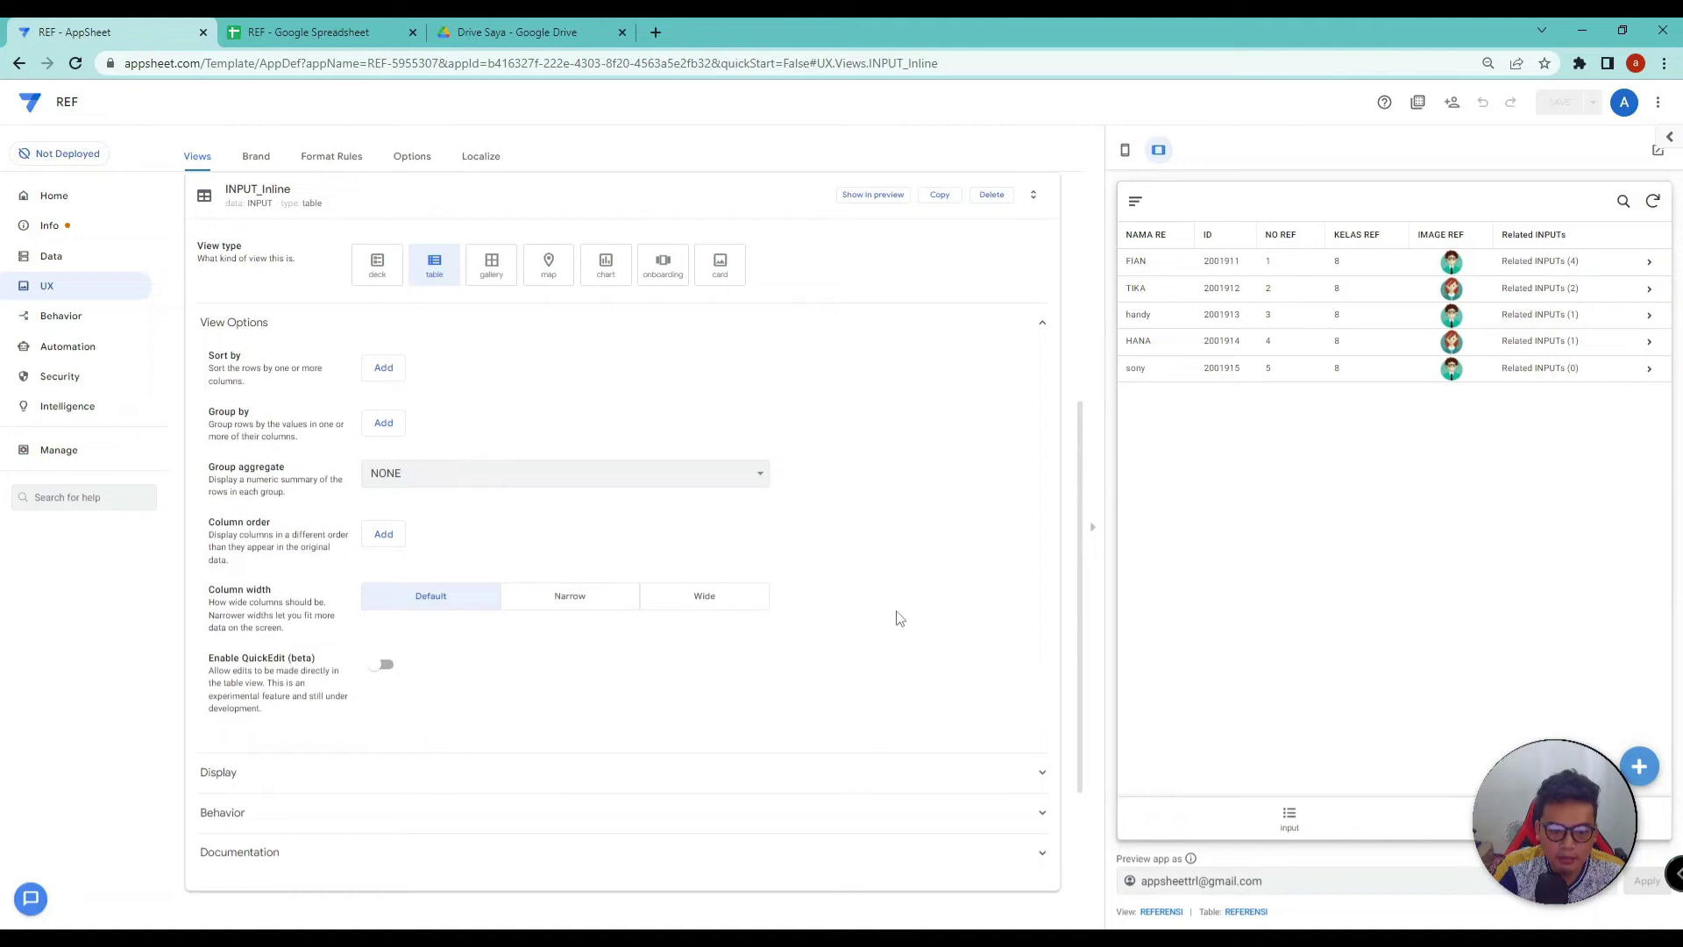
{"action": "left_click", "coordinate": [384, 534]}
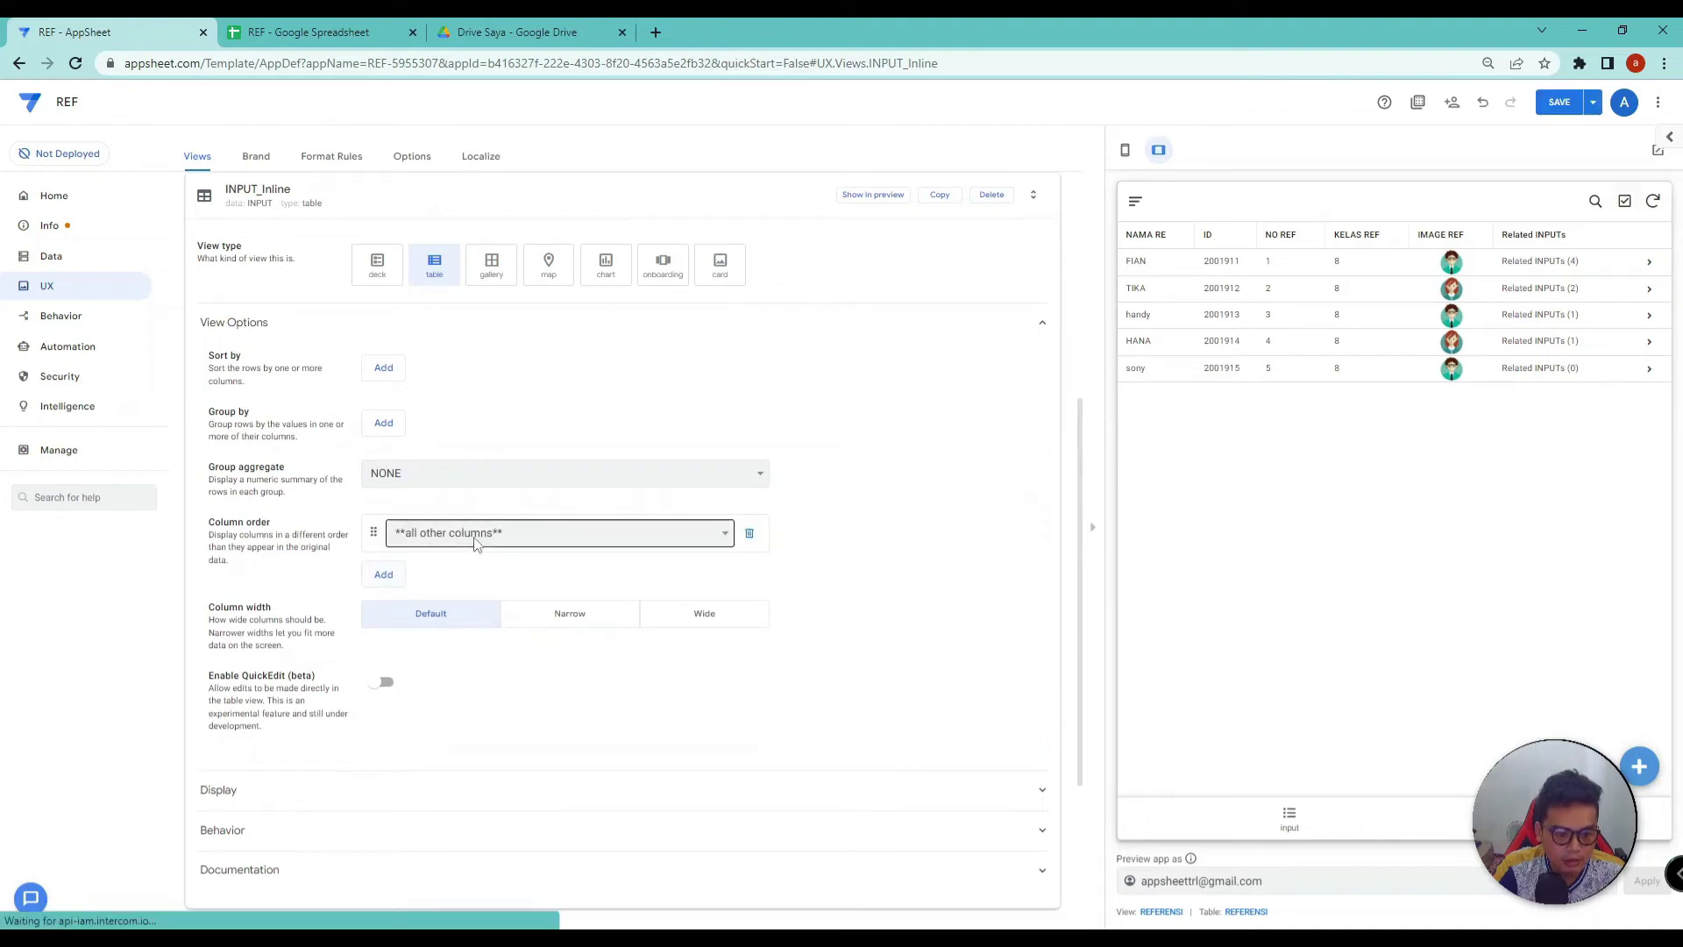
{"action": "left_click", "coordinate": [430, 533]}
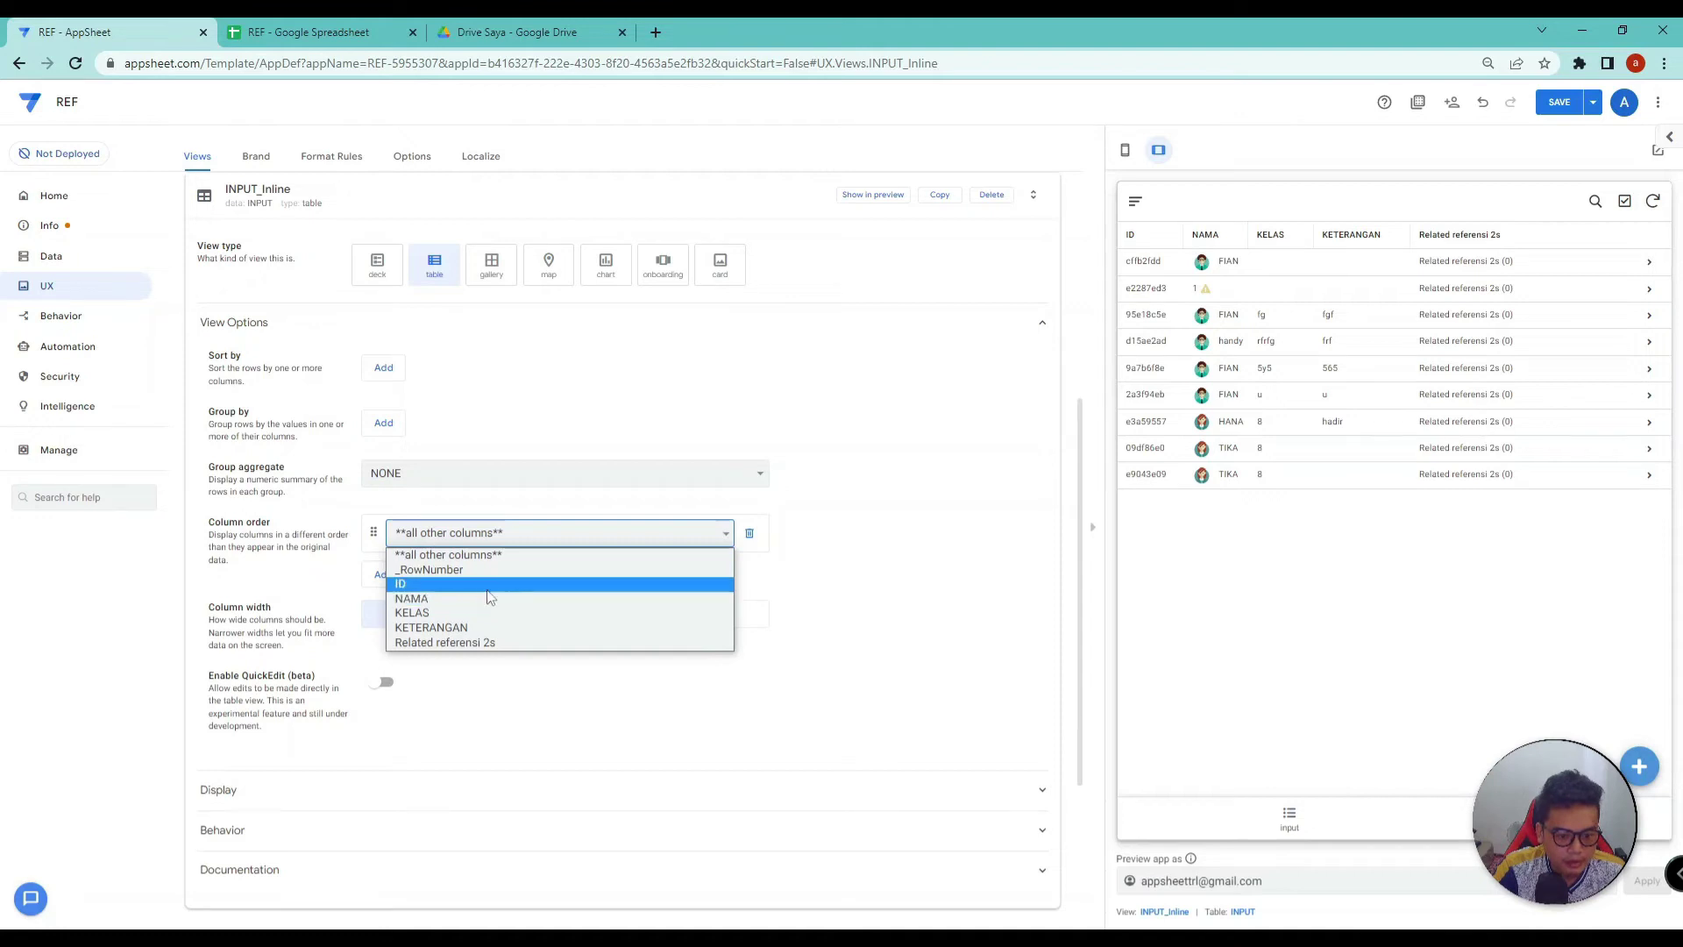
{"action": "left_click", "coordinate": [412, 583]}
{"action": "left_click", "coordinate": [386, 572]}
{"action": "left_click", "coordinate": [436, 575]}
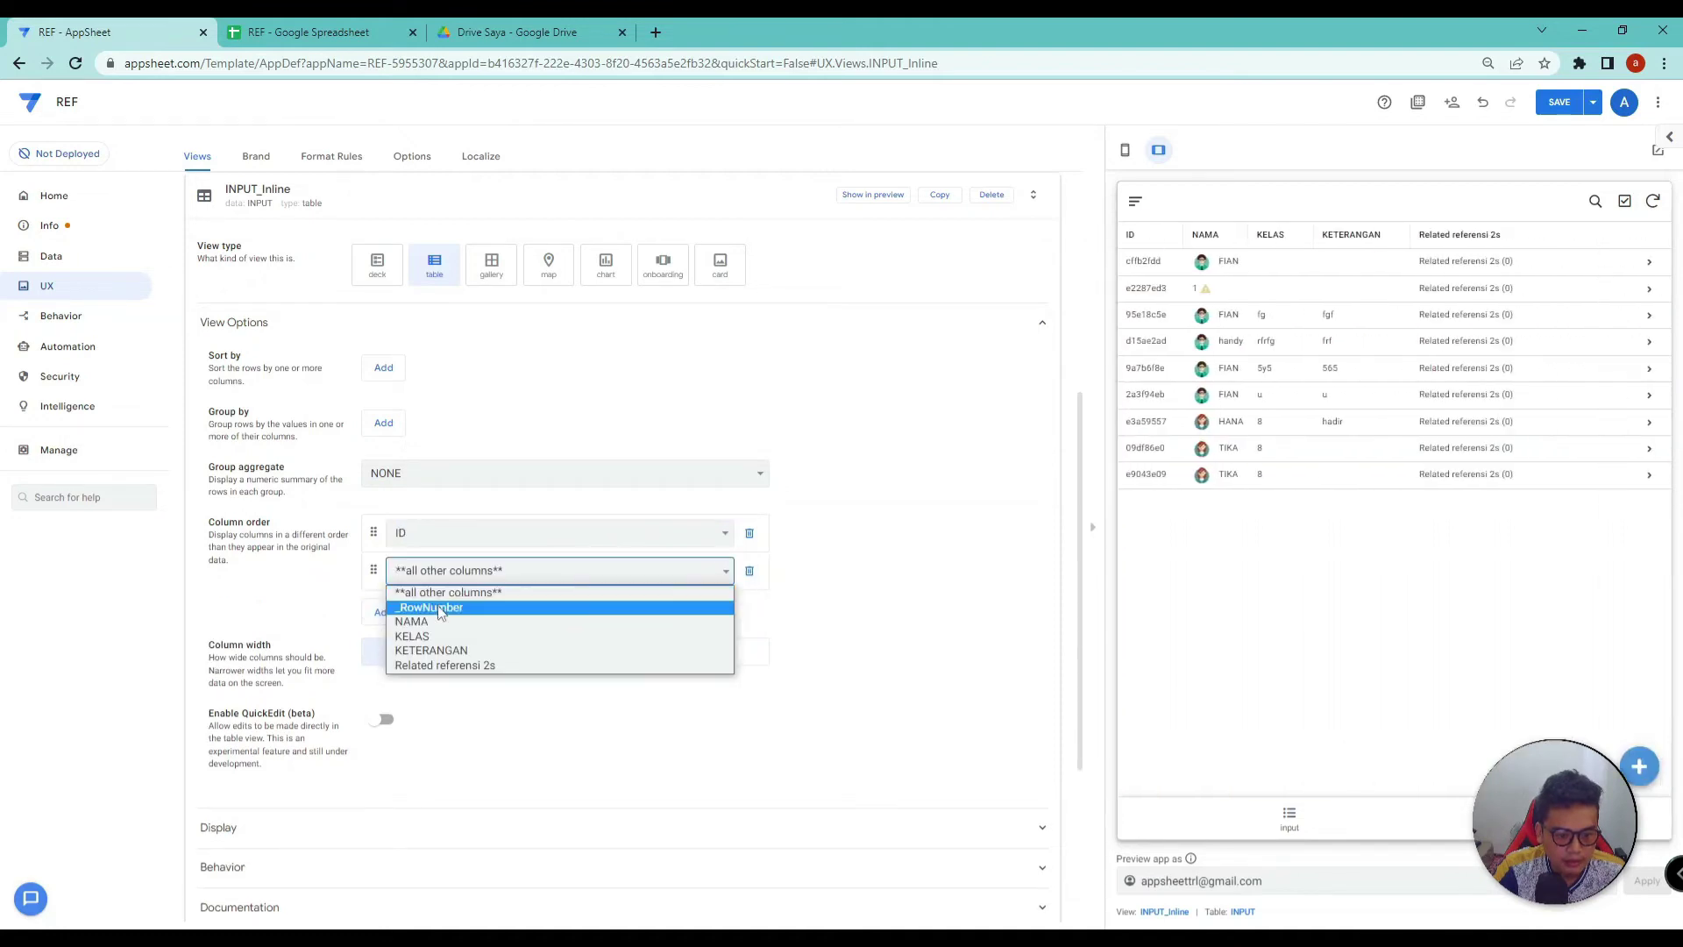
{"action": "left_click", "coordinate": [412, 621]}
Step: Append KELAS, KETERANGAN and Related referensi 2s to the INPUT_Inline column order and save the app
{"action": "left_click", "coordinate": [386, 611]}
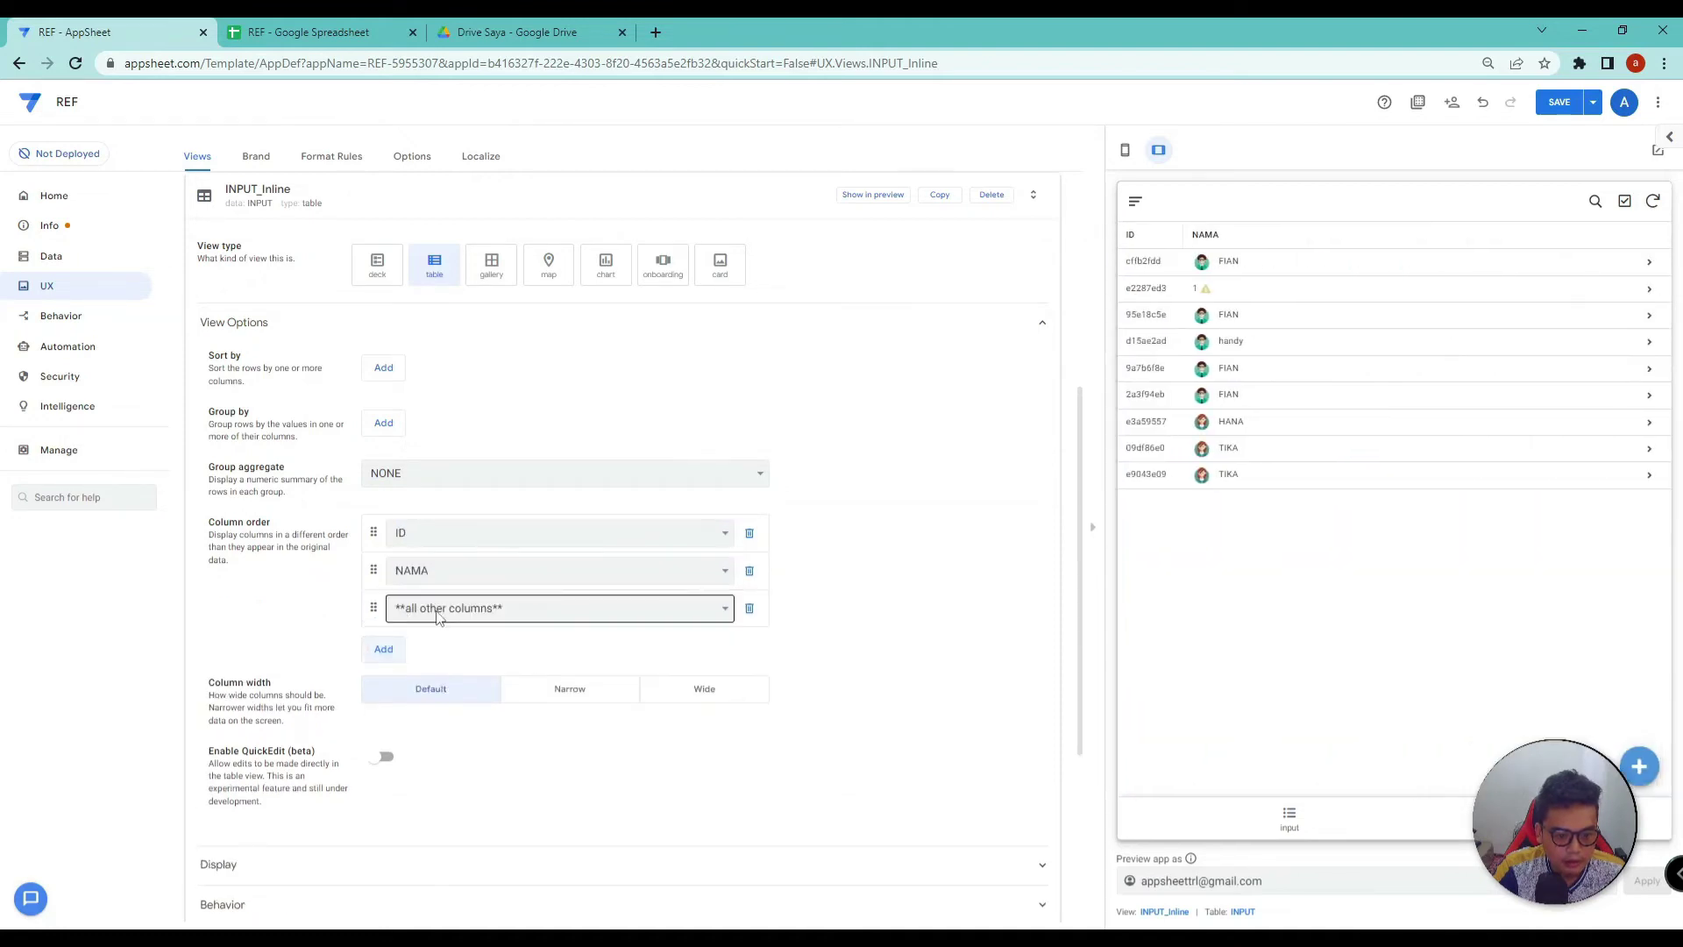
{"action": "left_click", "coordinate": [438, 608]}
{"action": "left_click", "coordinate": [412, 659]}
{"action": "left_click", "coordinate": [381, 649]}
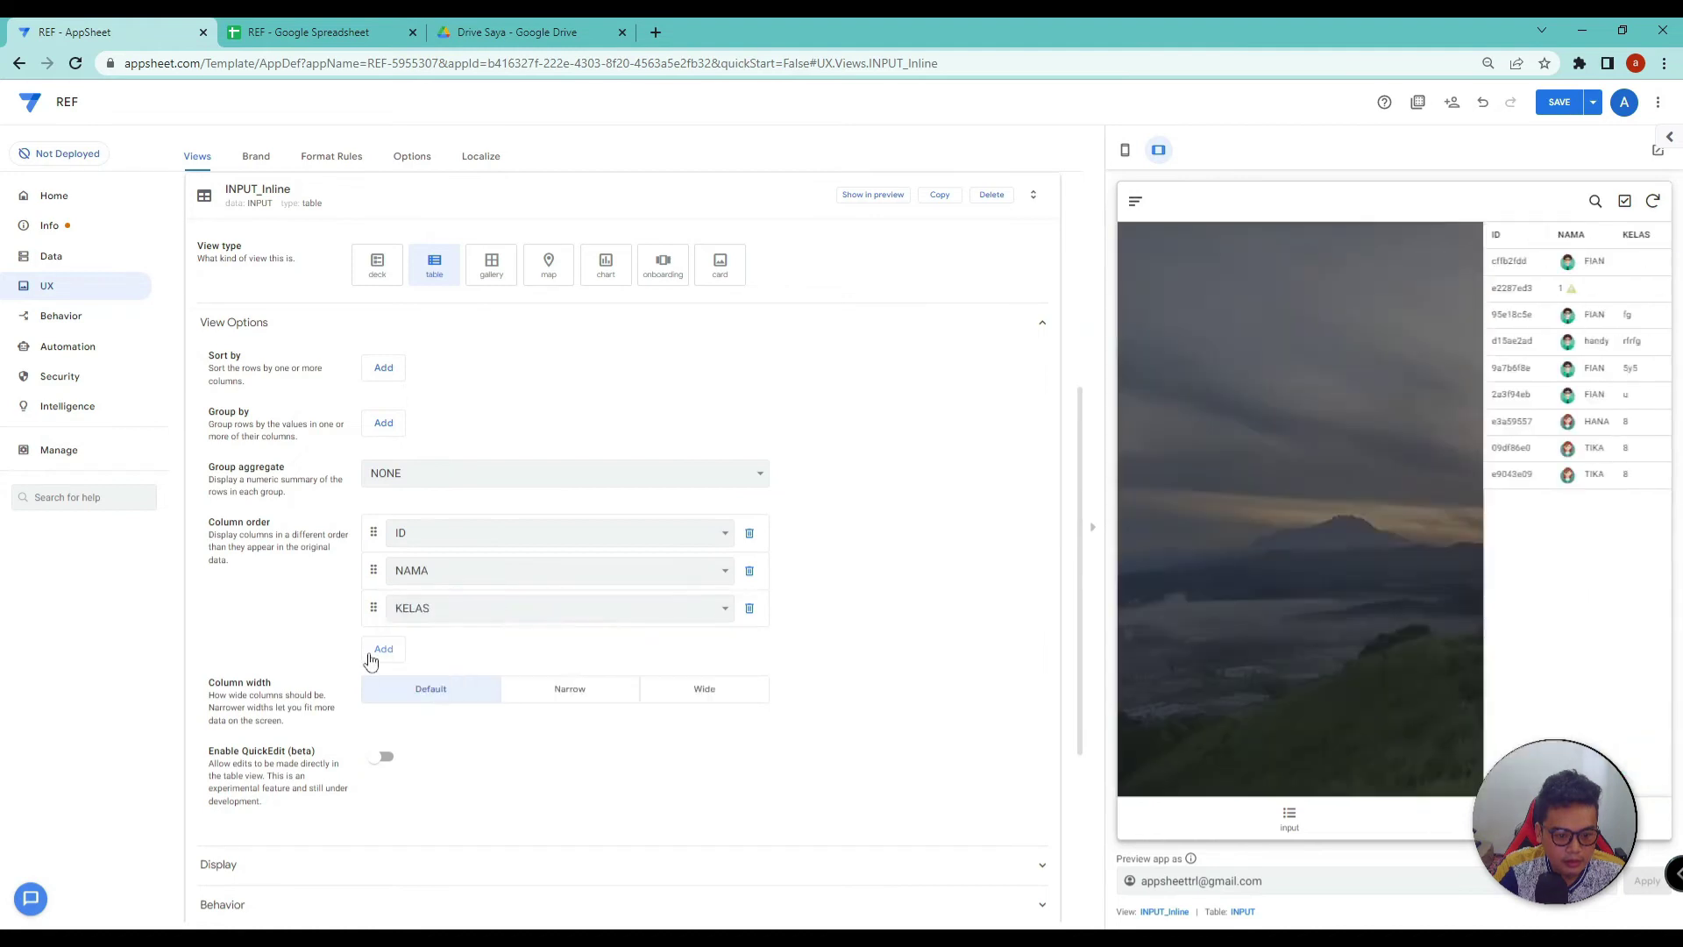
{"action": "left_click", "coordinate": [429, 647]}
{"action": "left_click", "coordinate": [432, 696]}
{"action": "left_click", "coordinate": [381, 686]}
{"action": "left_click", "coordinate": [434, 684]}
{"action": "left_click", "coordinate": [471, 733]}
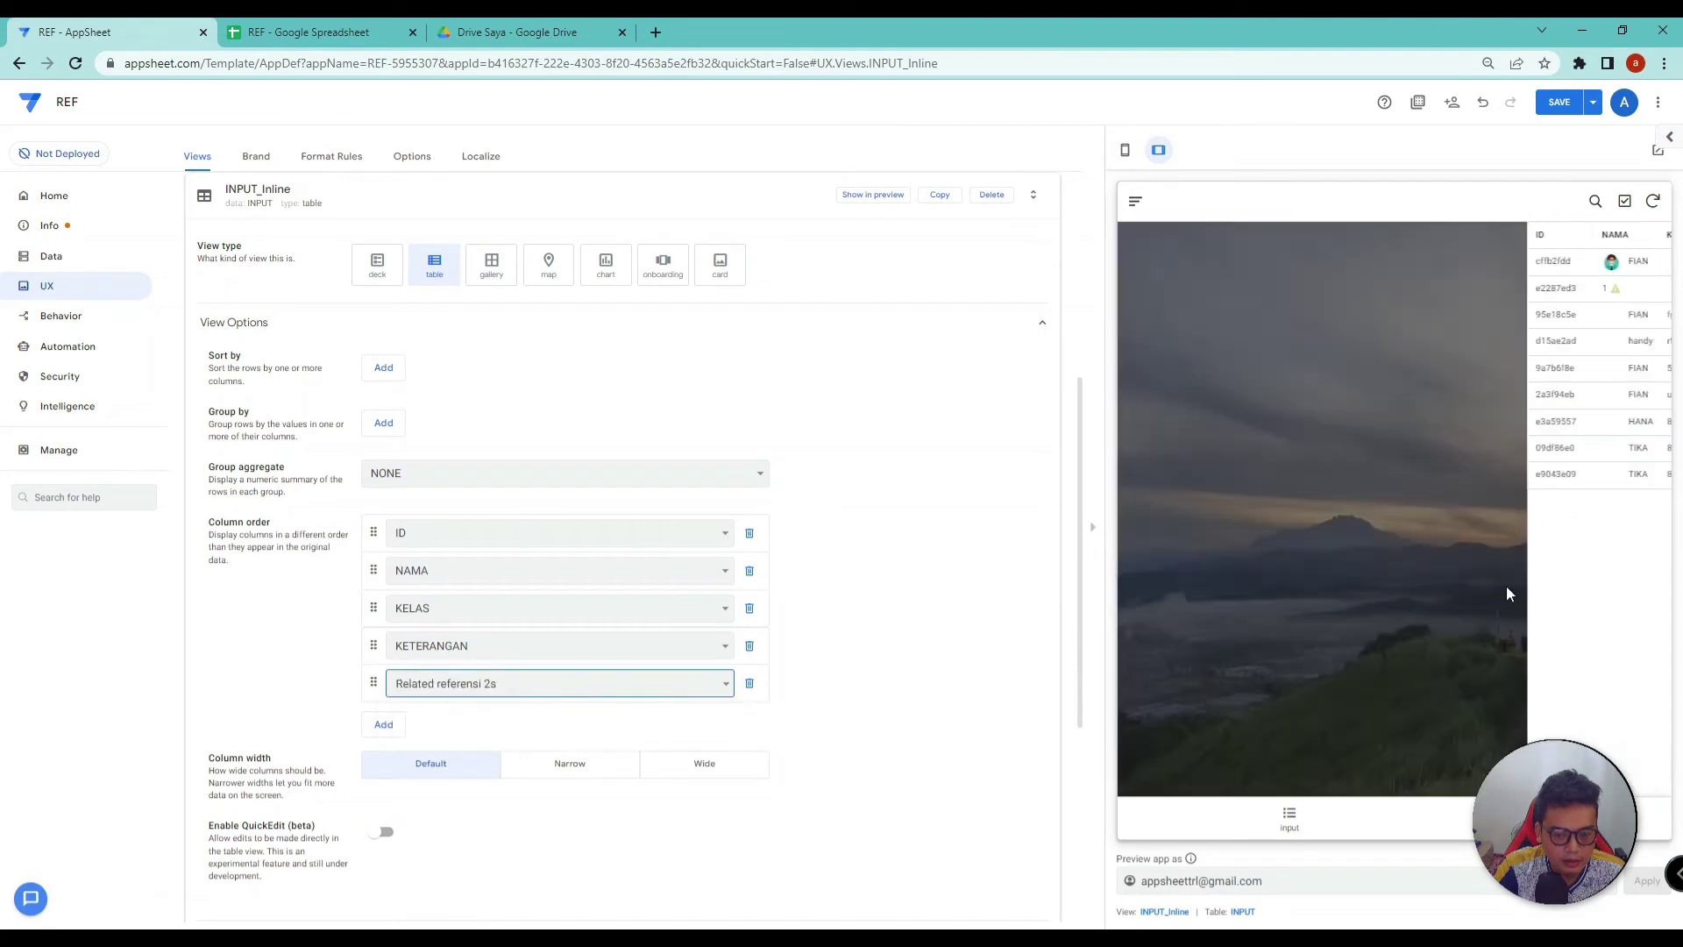
{"action": "left_click", "coordinate": [1639, 766]}
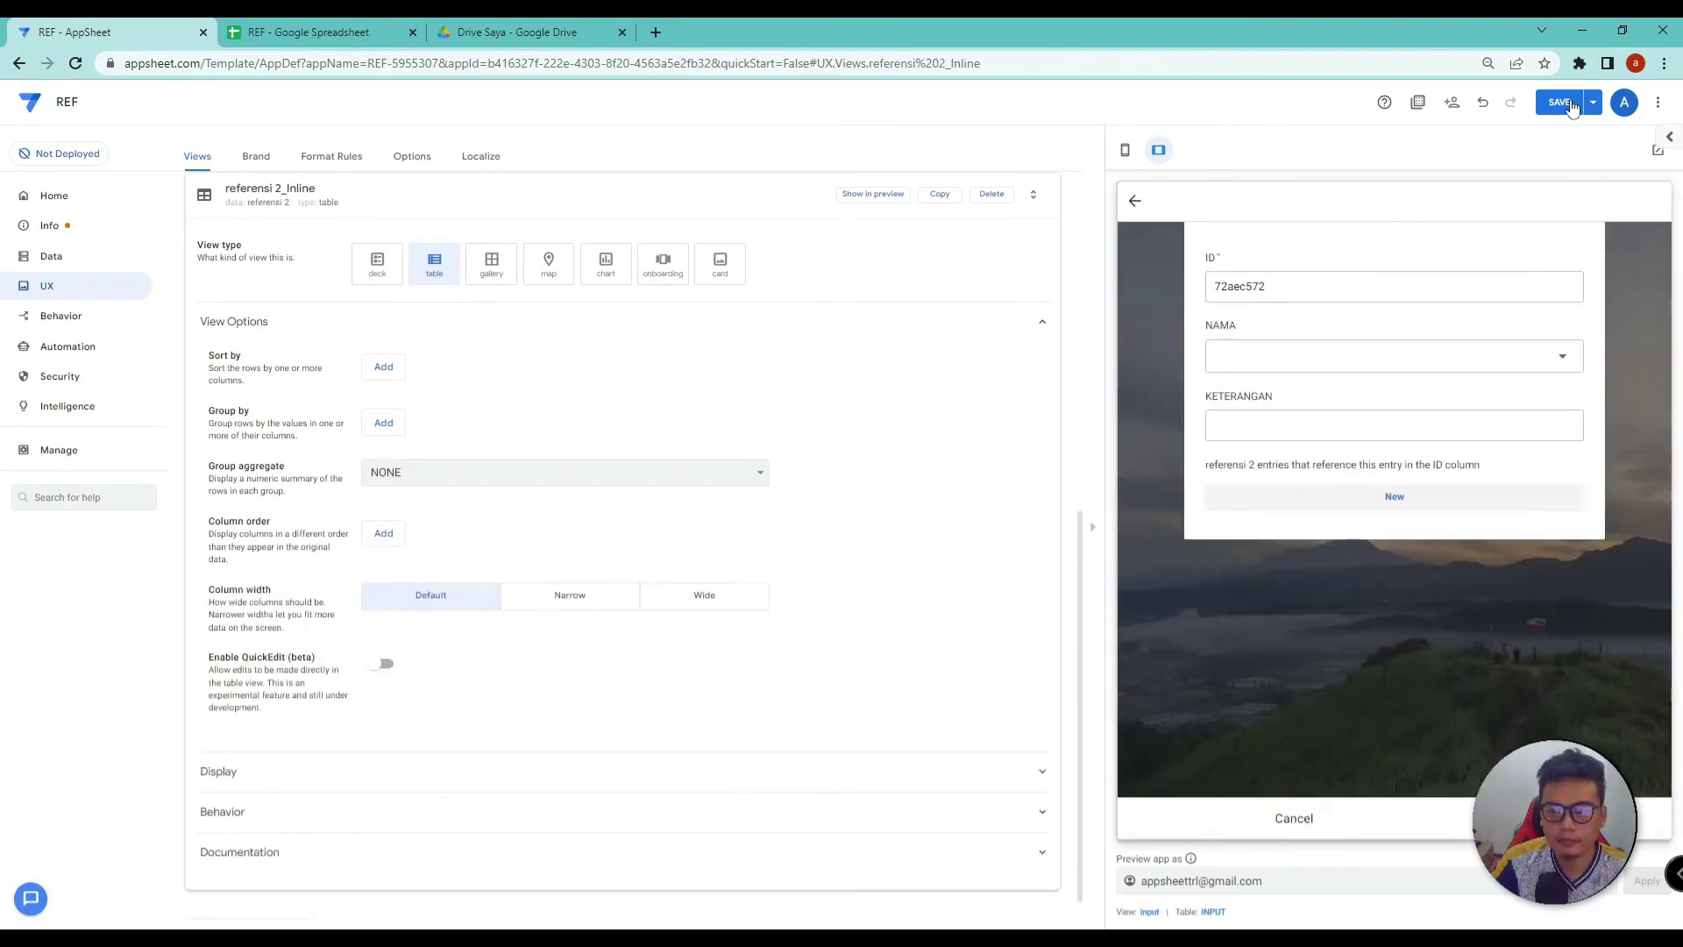
{"action": "left_click", "coordinate": [1565, 112]}
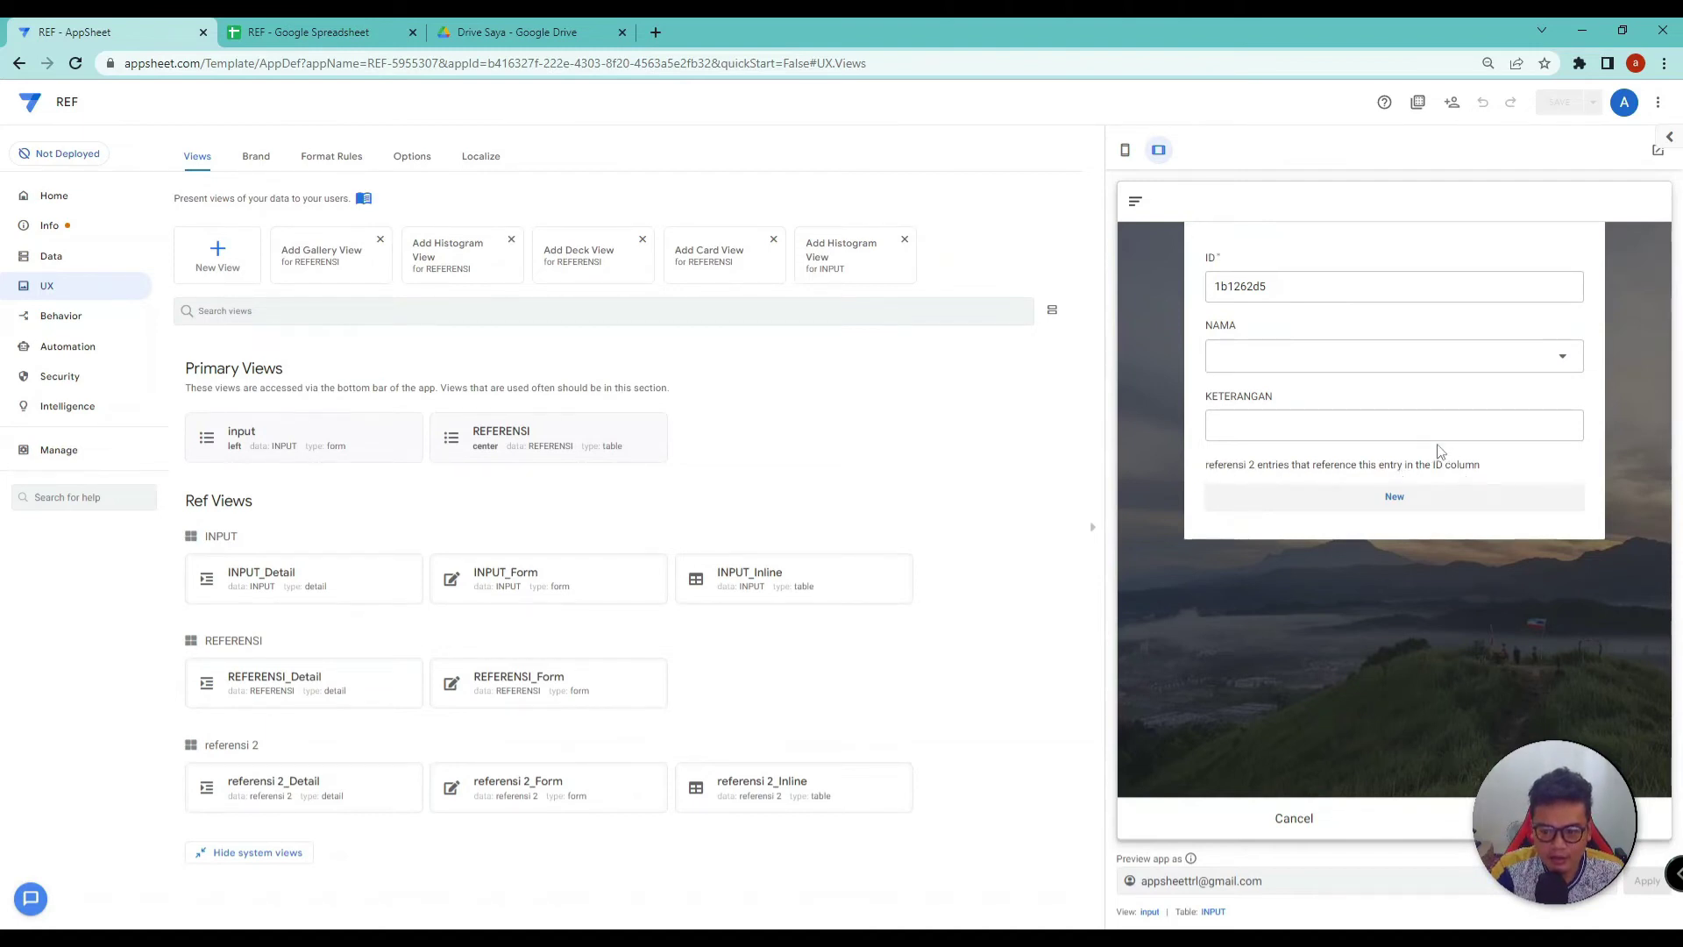
Step: In the INPUT table's columns, set the description of Related referensi 2s to "DATA LAIN" and save the app
{"action": "left_click", "coordinate": [76, 259]}
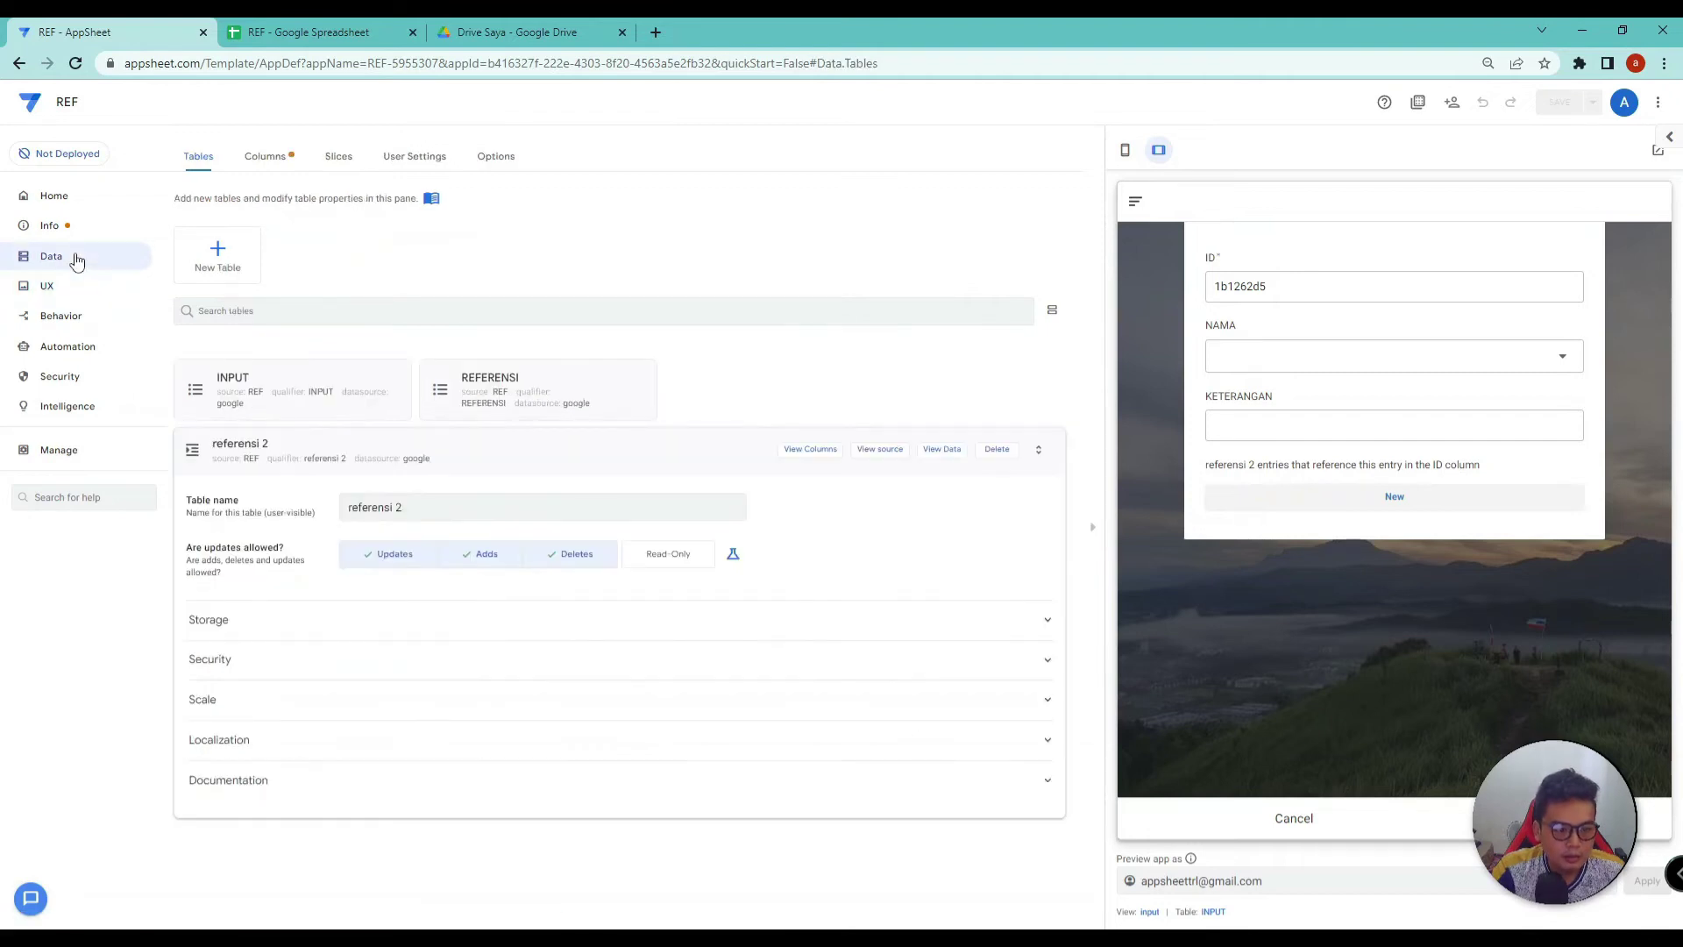
{"action": "left_click", "coordinate": [809, 451]}
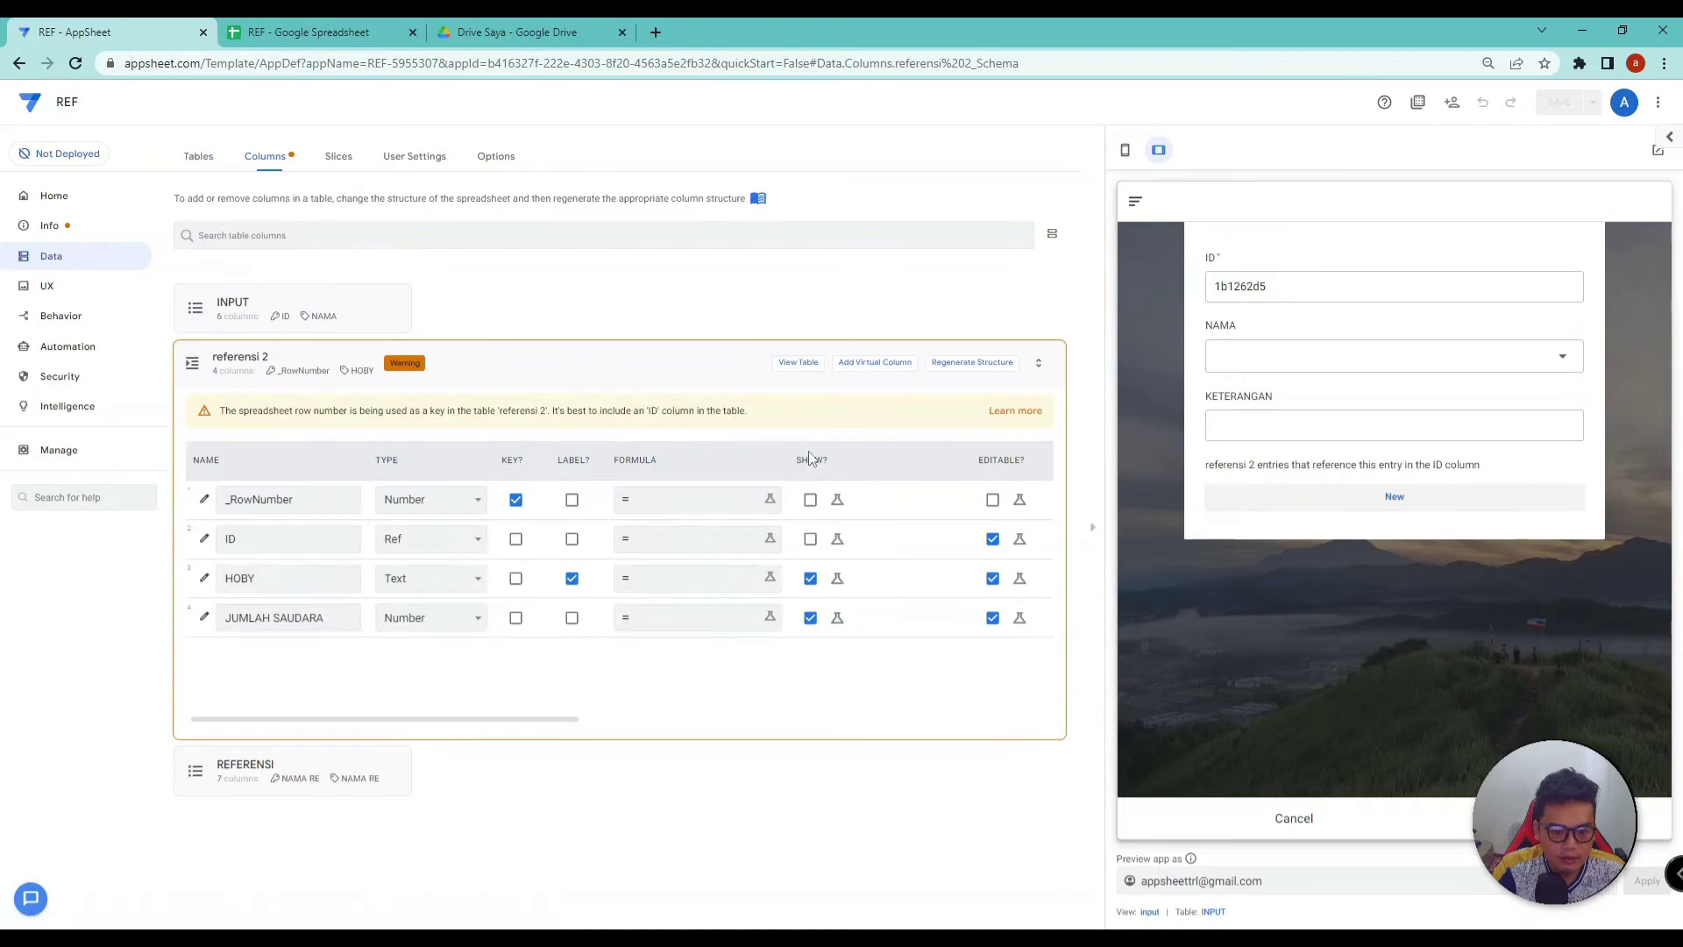
{"action": "left_click", "coordinate": [341, 322]}
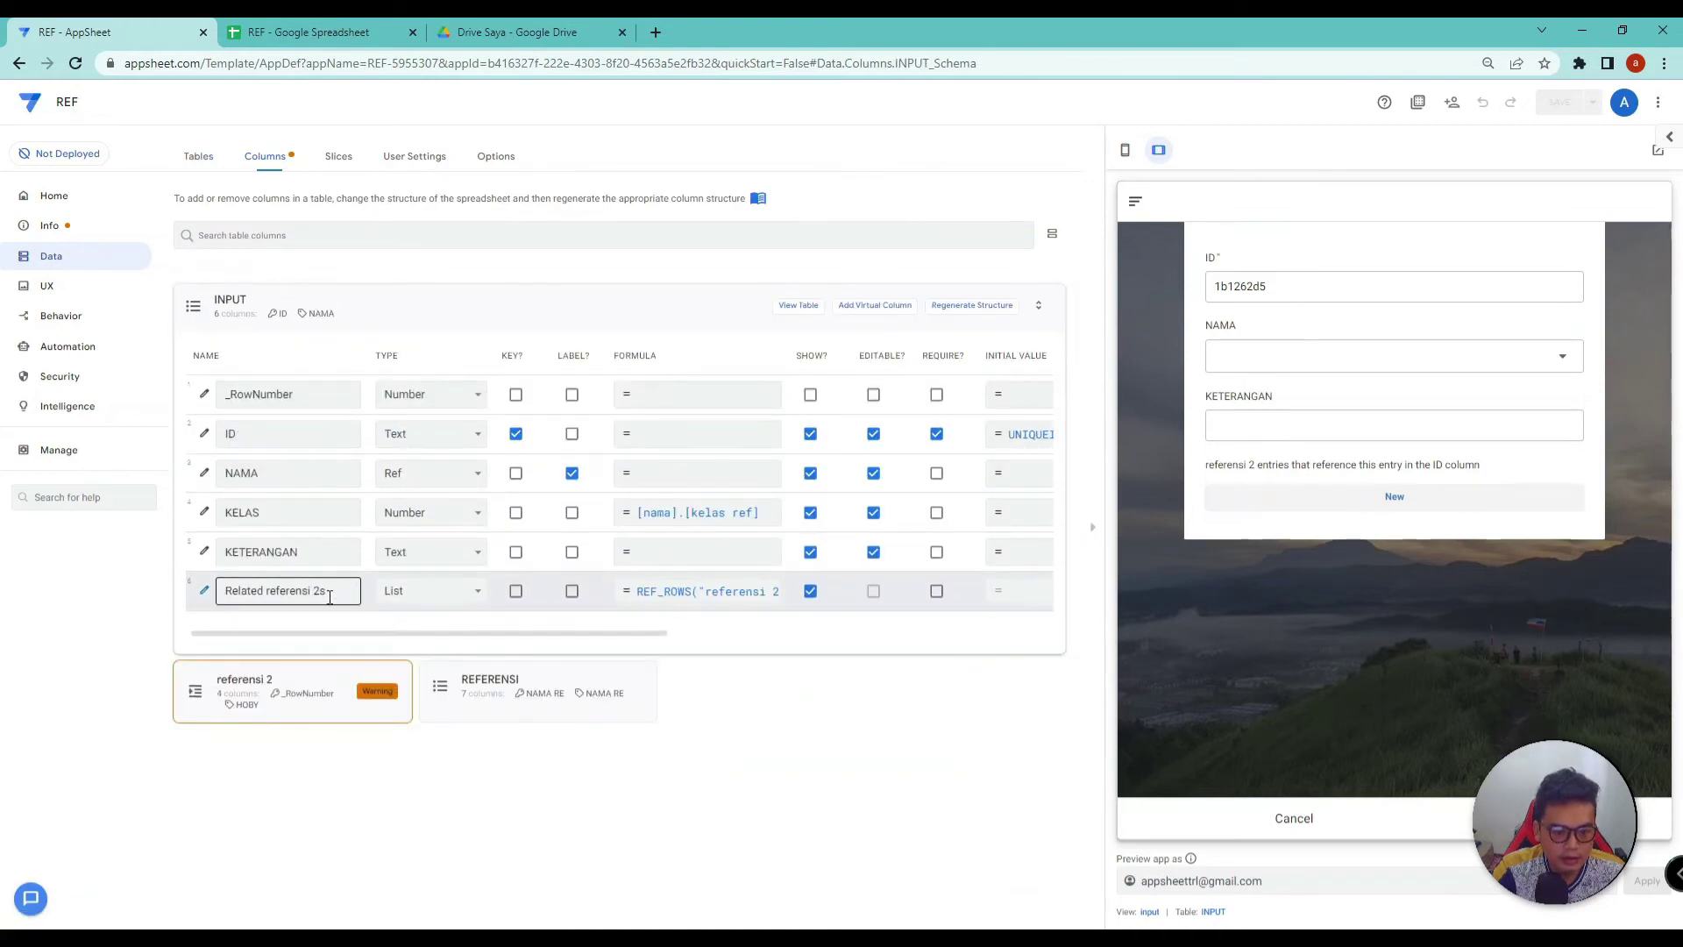
{"action": "left_click_drag", "start_coordinate": [326, 641], "coordinate": [698, 650]}
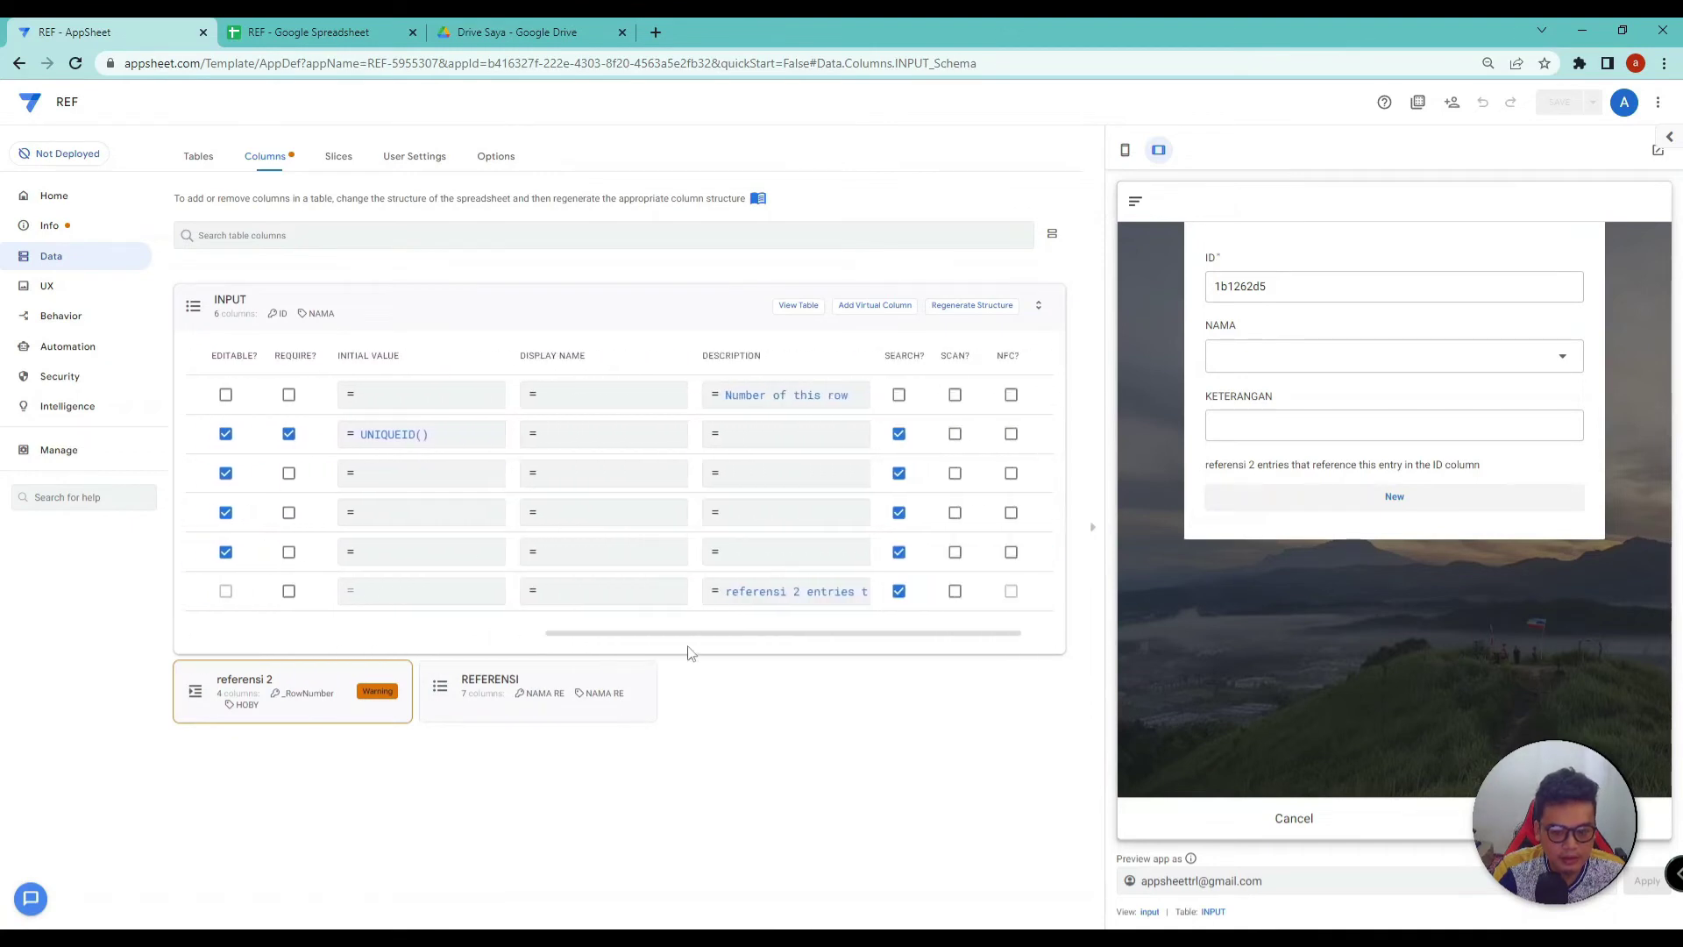
{"action": "left_click", "coordinate": [757, 599]}
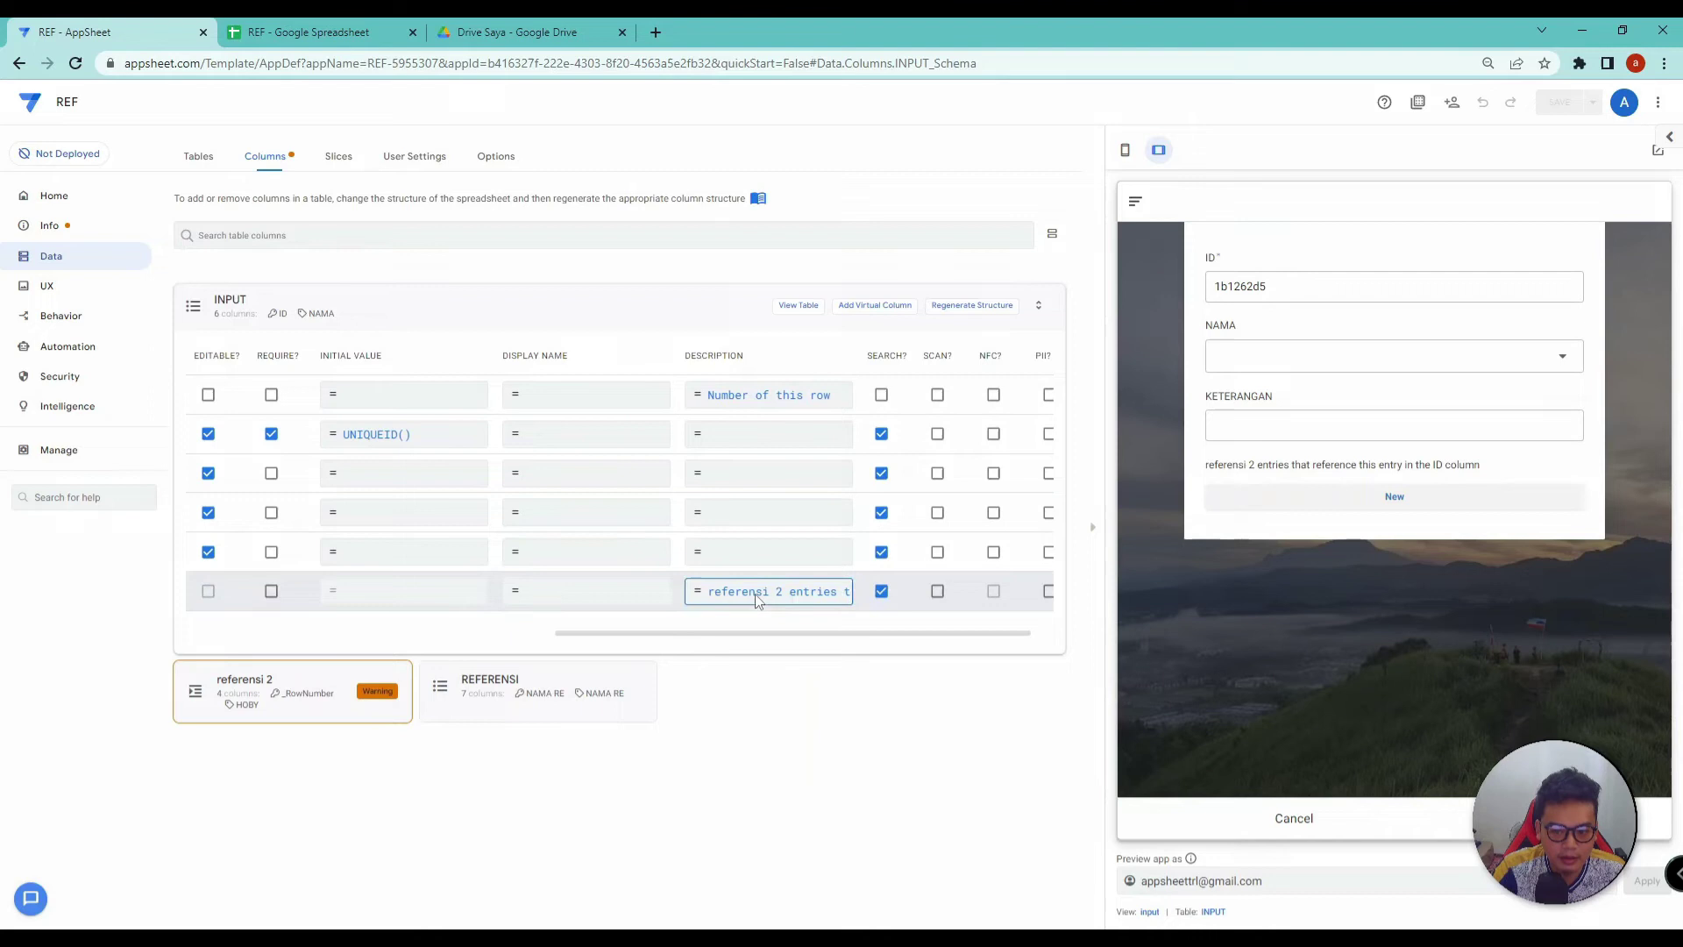
{"action": "left_click_drag", "start_coordinate": [1034, 205], "coordinate": [509, 193]}
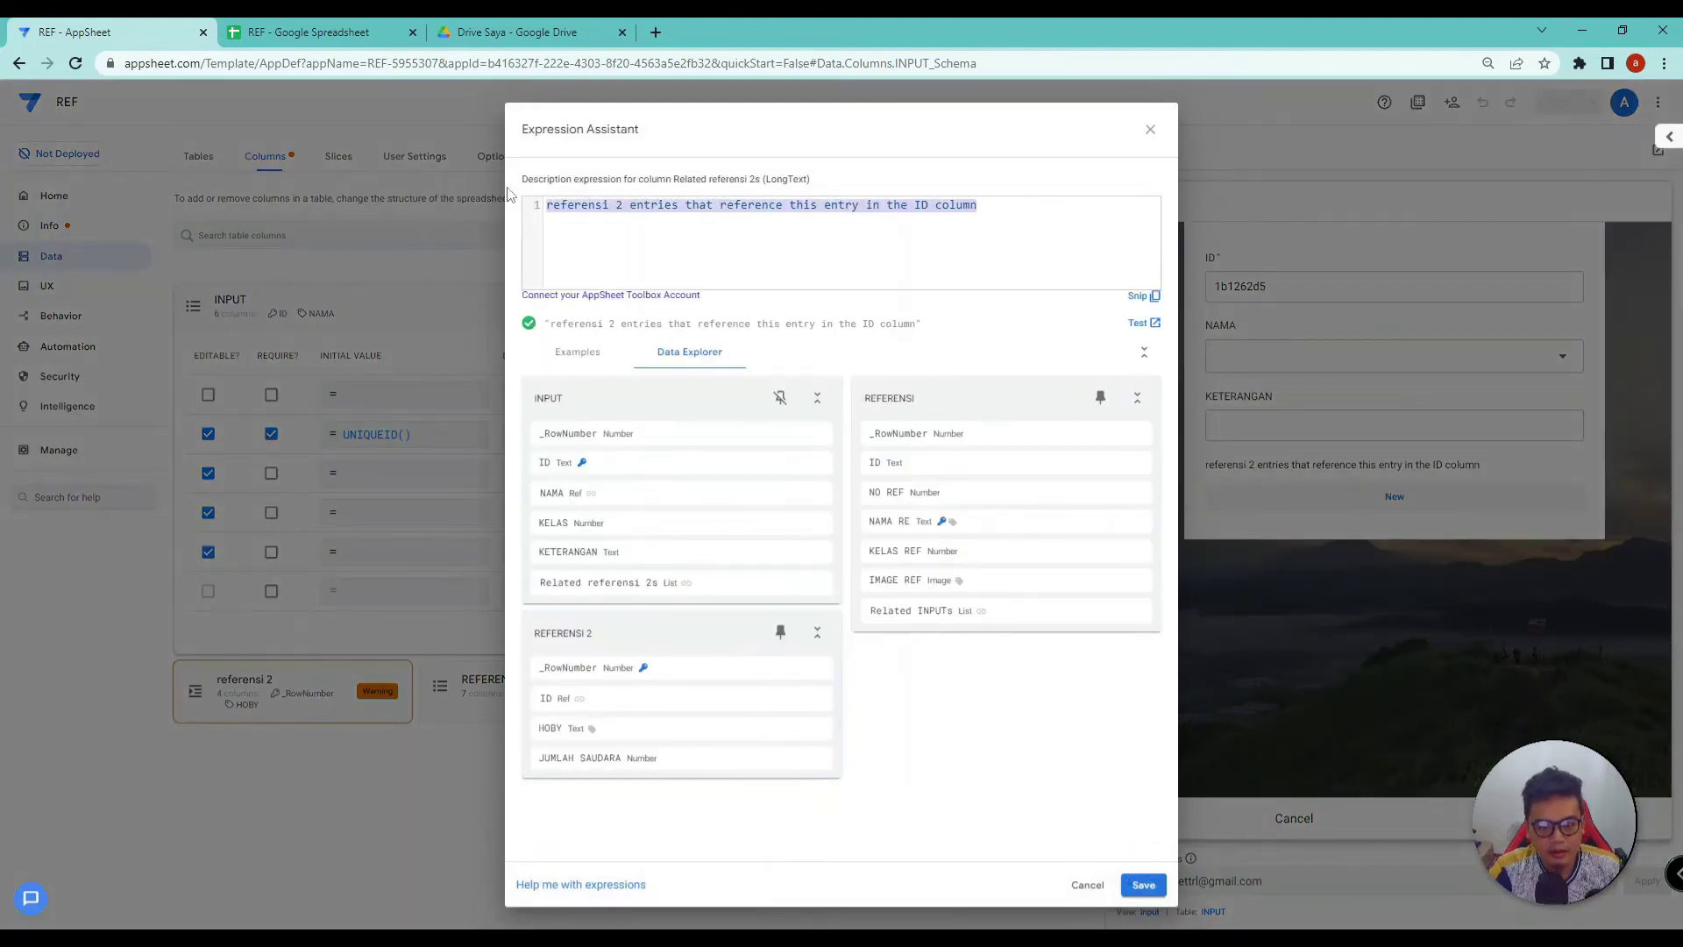
{"action": "type", "text": "\""}
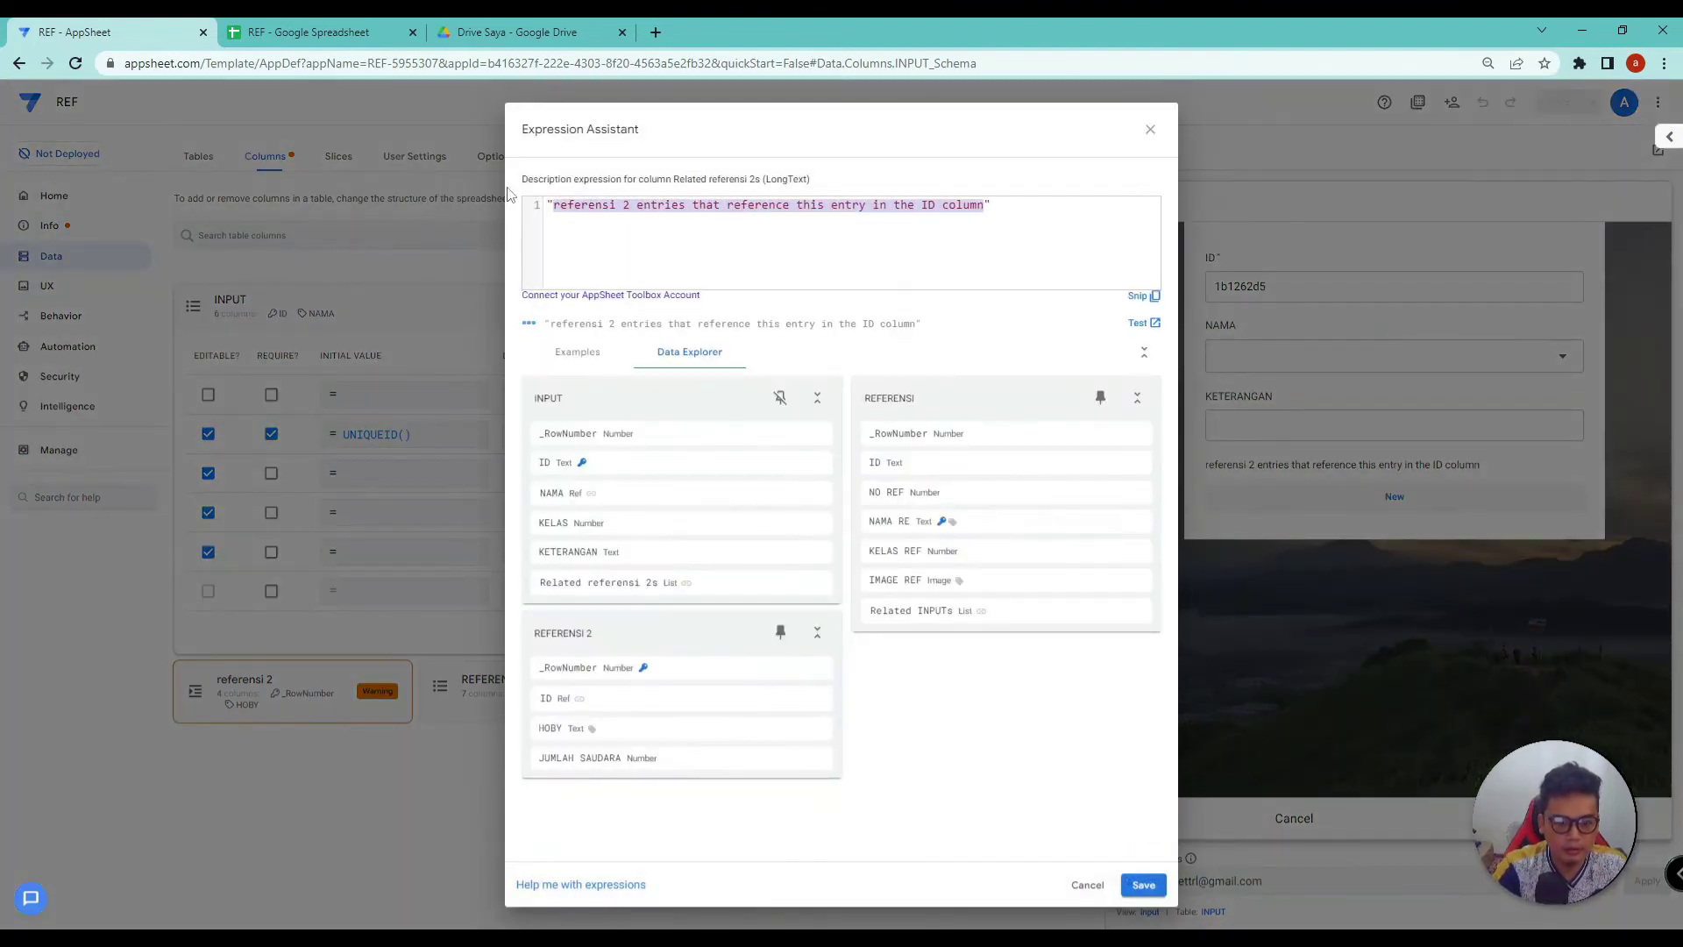
{"action": "key", "text": "Caps_Lock"}
{"action": "type", "text": "DA"}
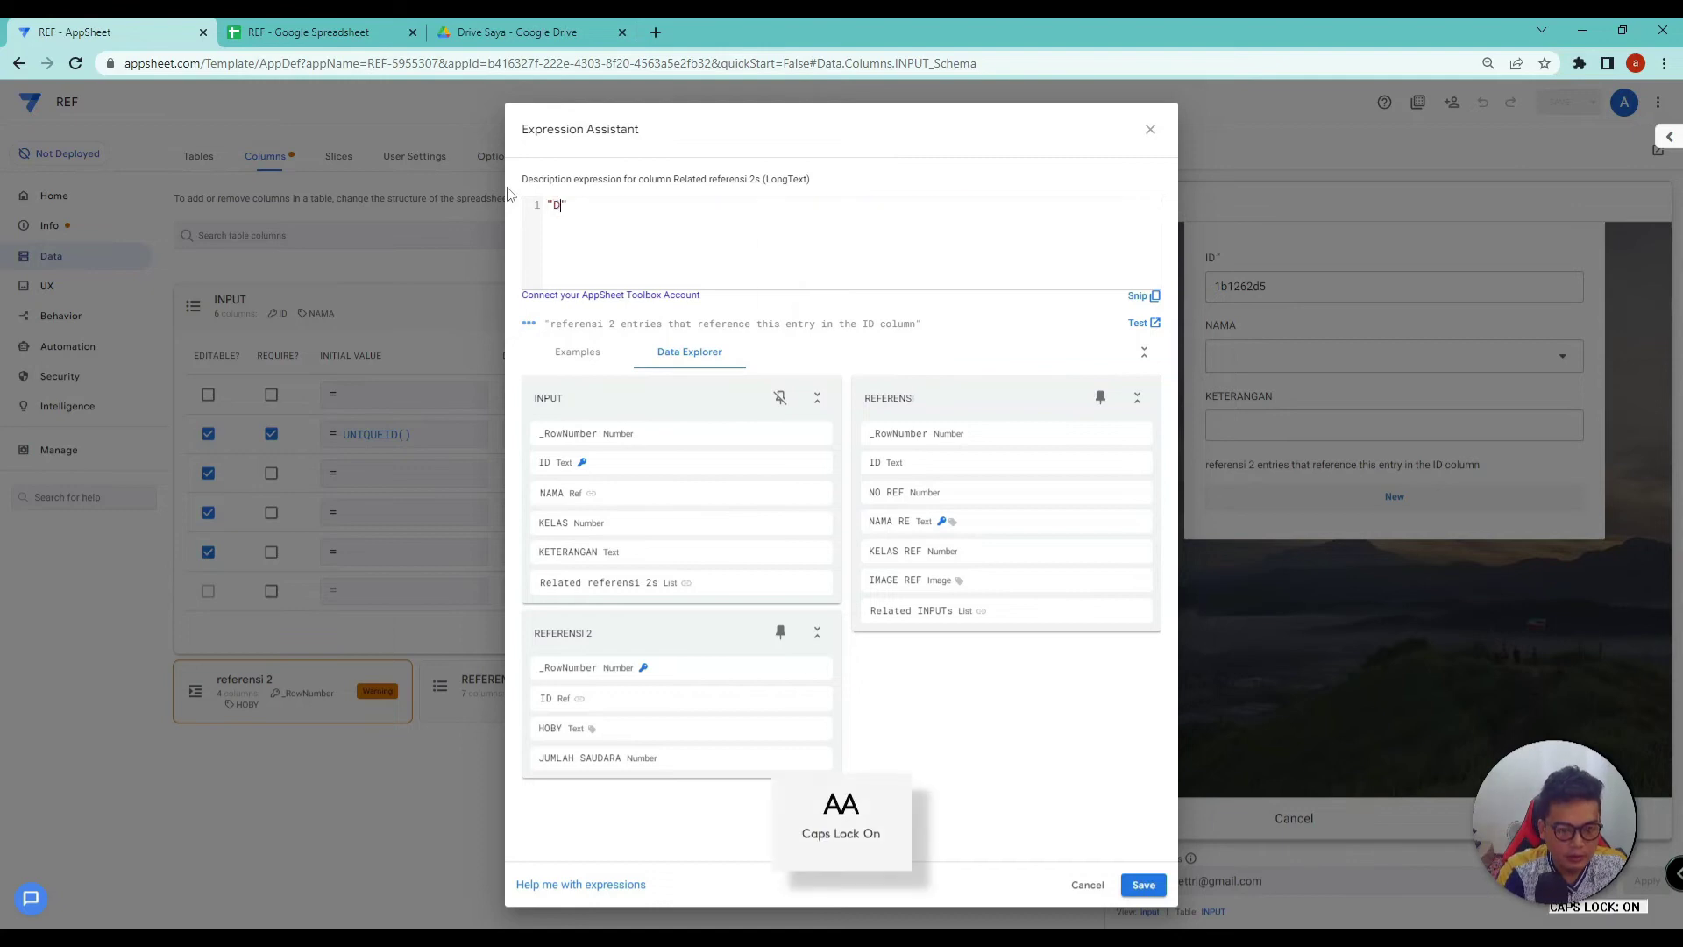
{"action": "type", "text": "TA LAIN"}
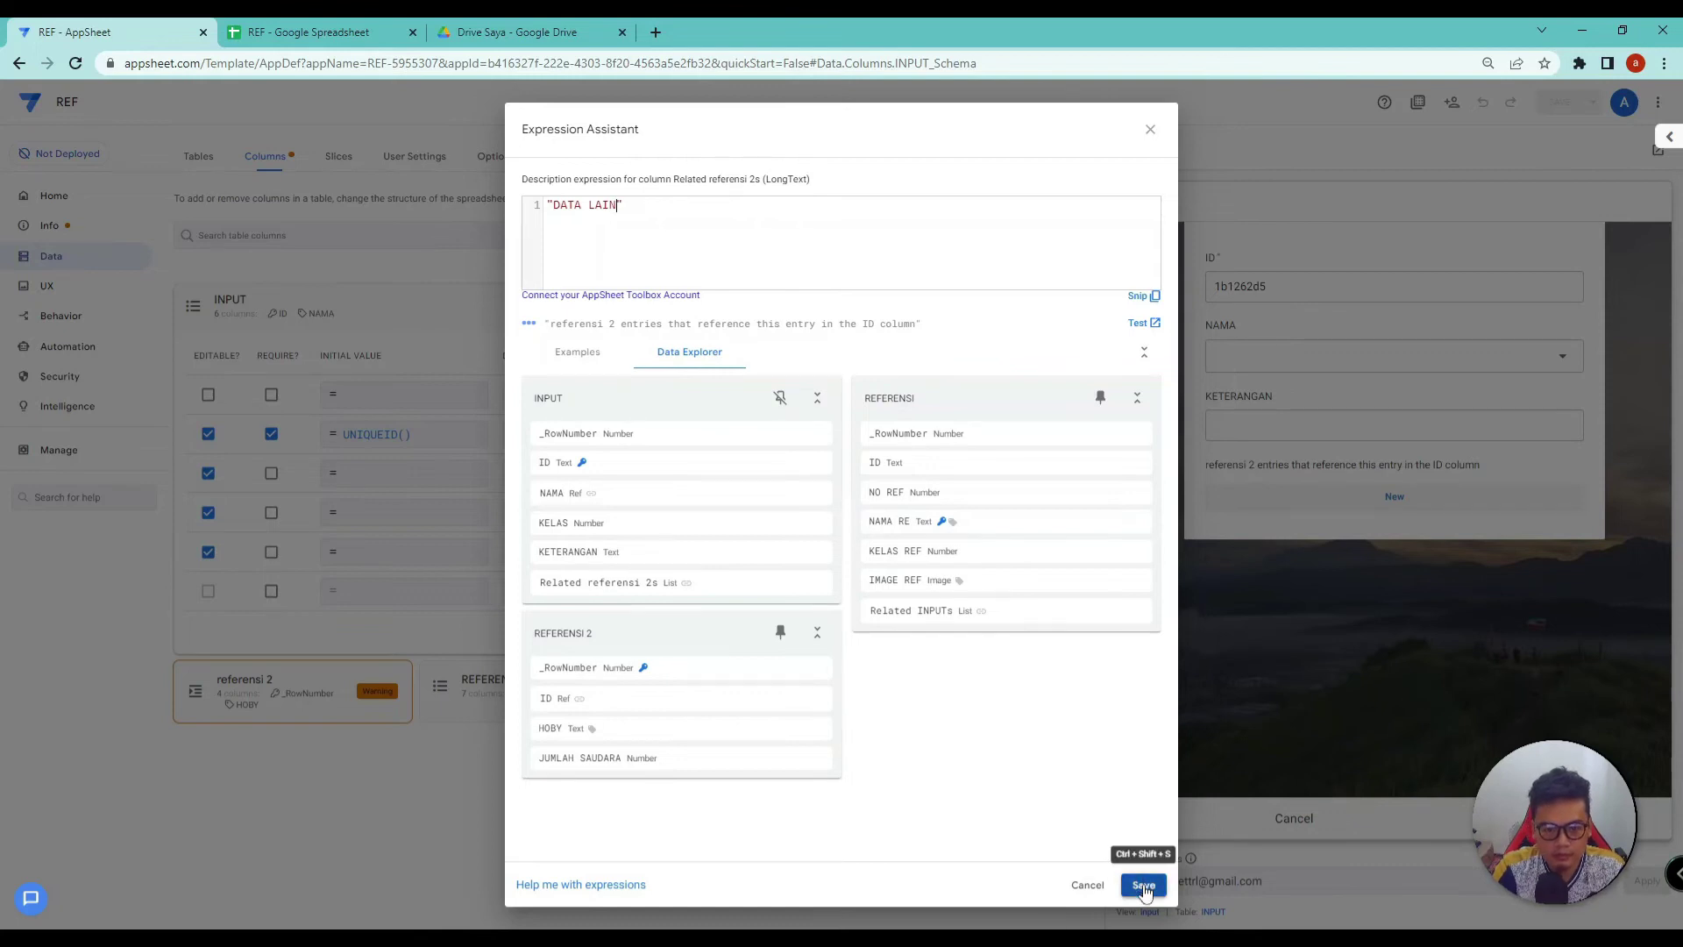
{"action": "left_click", "coordinate": [1143, 886]}
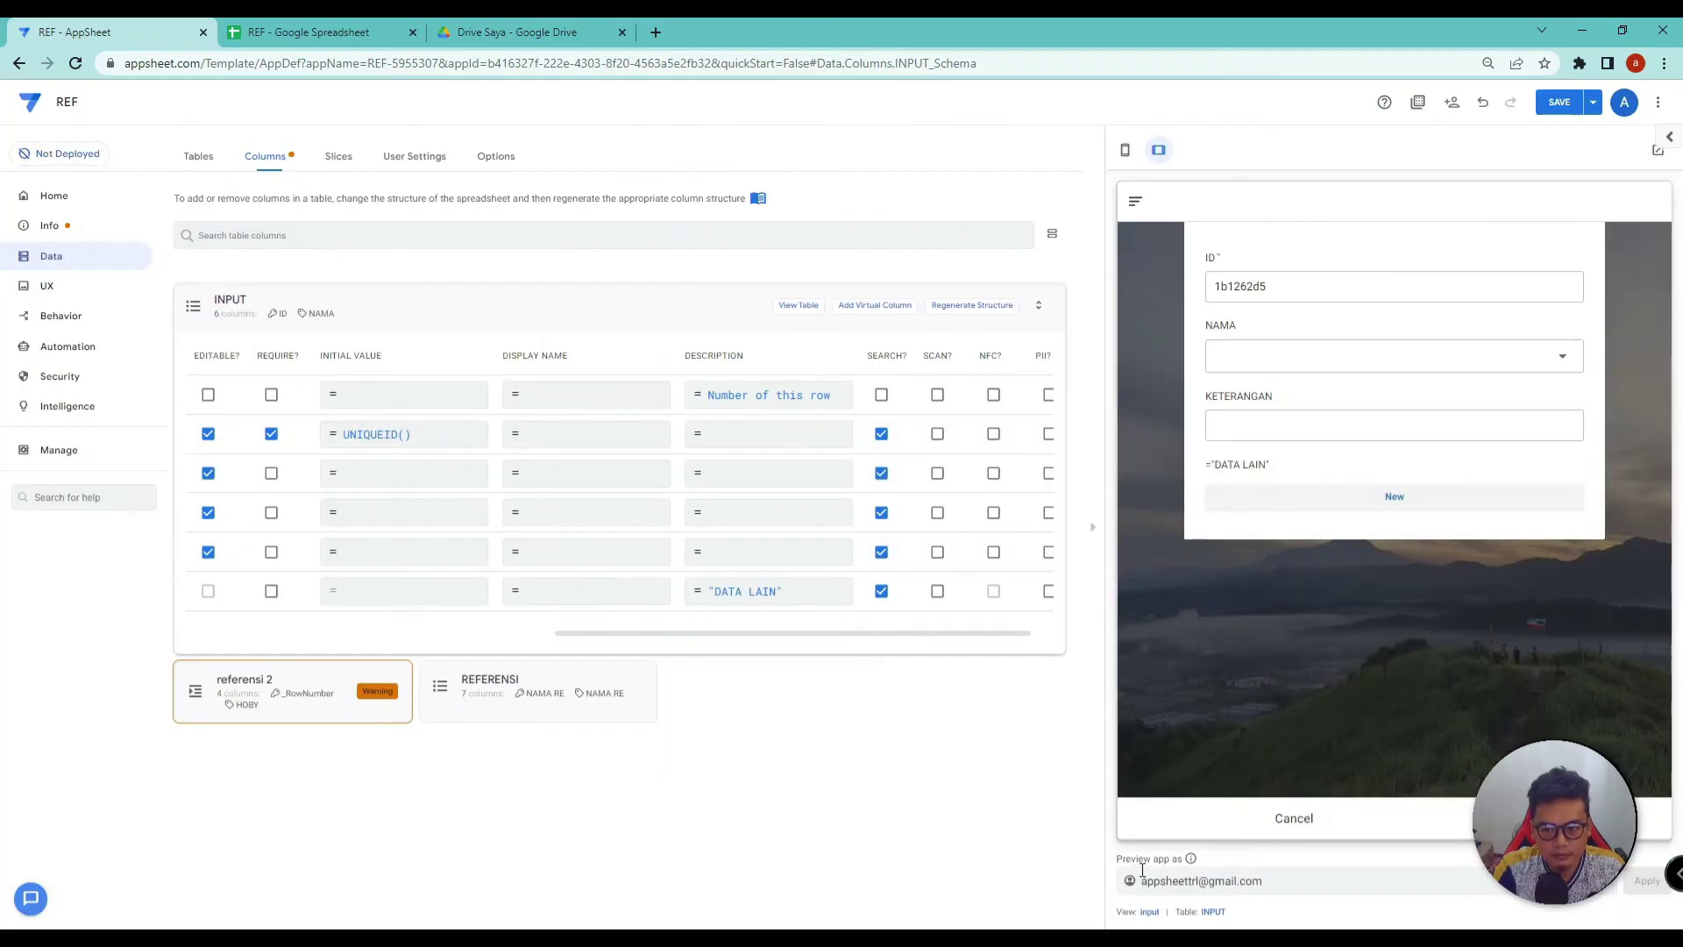
{"action": "left_click", "coordinate": [1560, 102]}
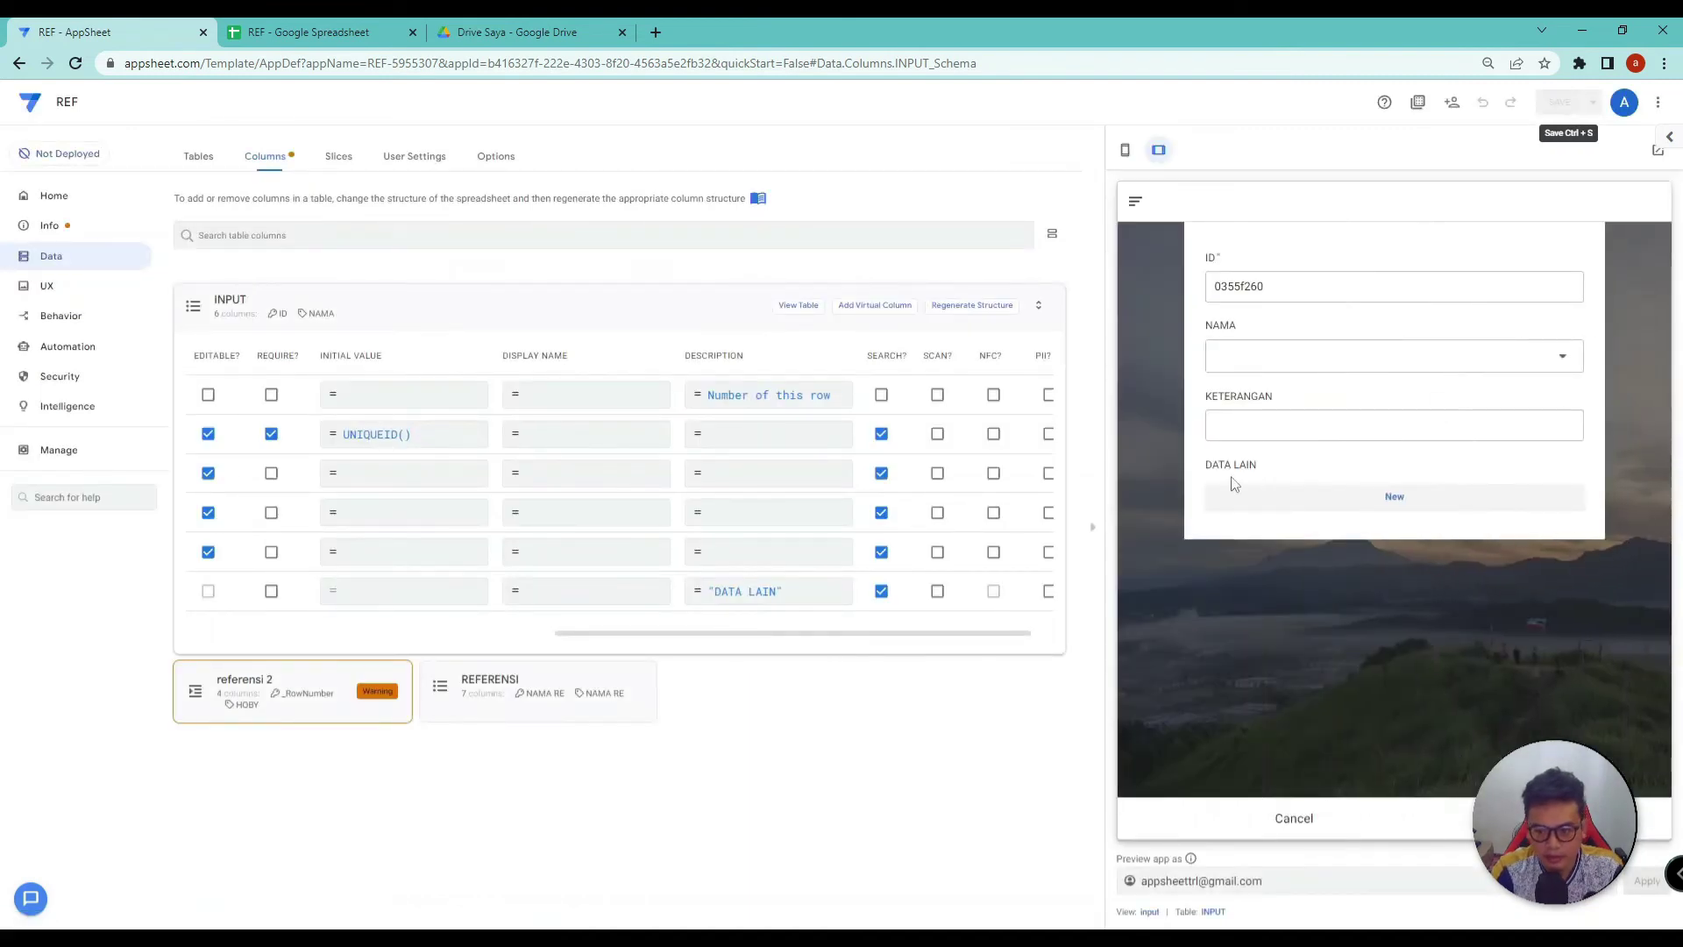
Step: Choose the first student as NAMA in the input form and add a related entry with a HOBY and JUMLAH SAUDARA 2
{"action": "left_click", "coordinate": [1268, 353]}
{"action": "left_click", "coordinate": [1268, 282]}
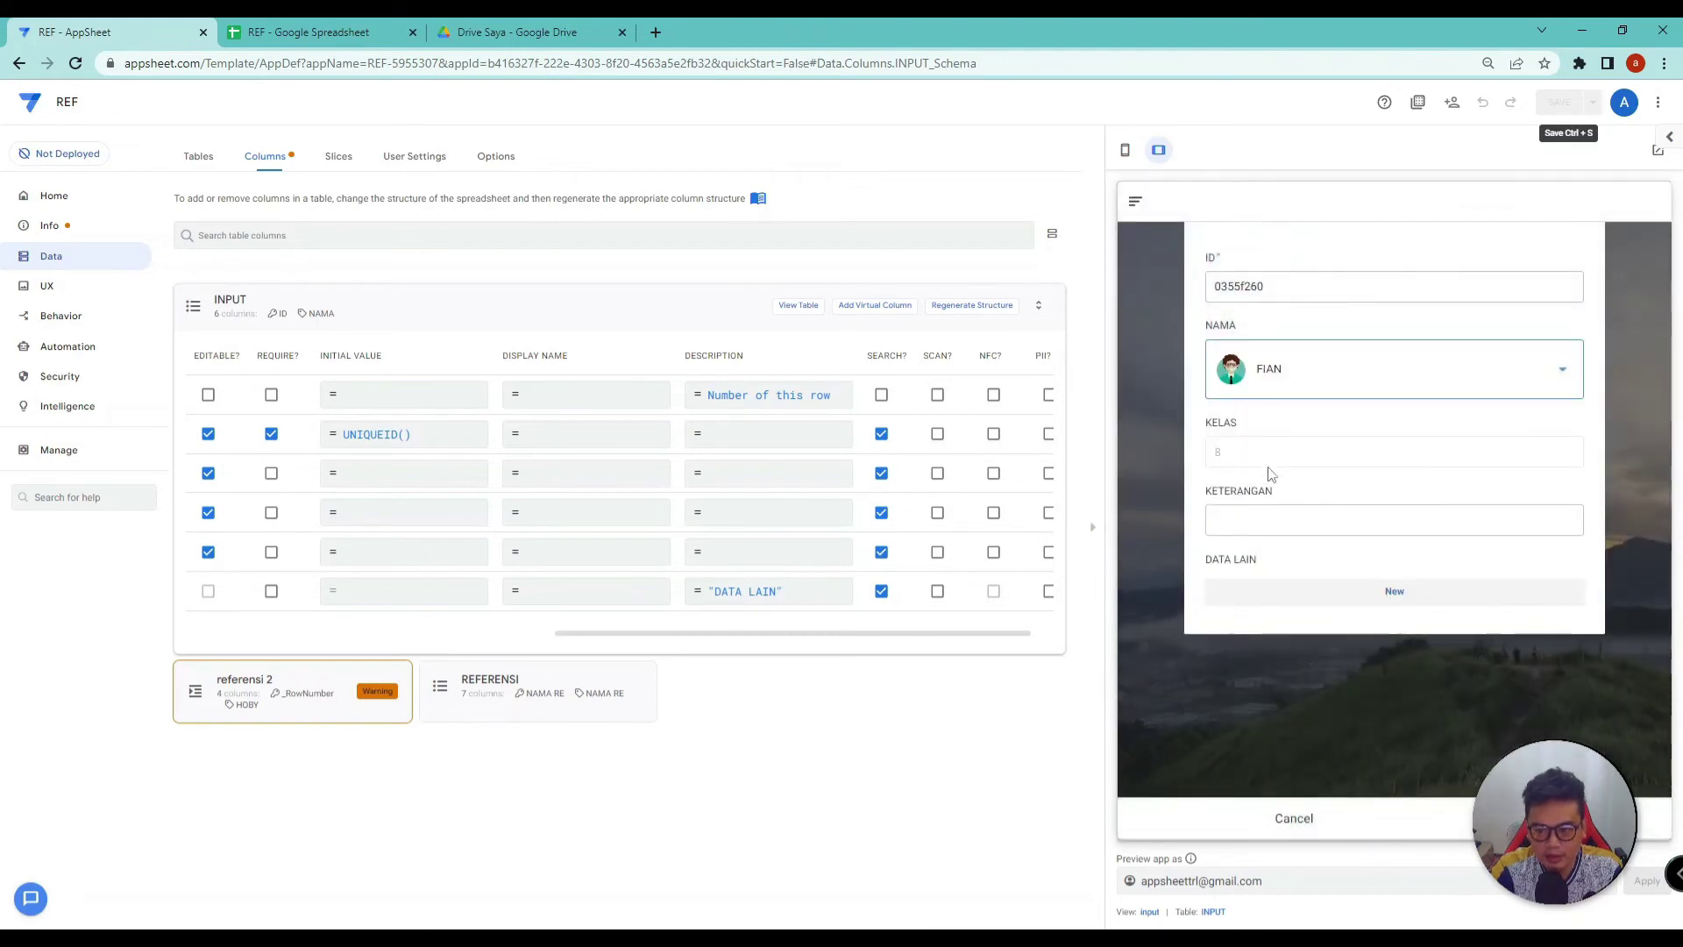
{"action": "left_click", "coordinate": [1288, 589]}
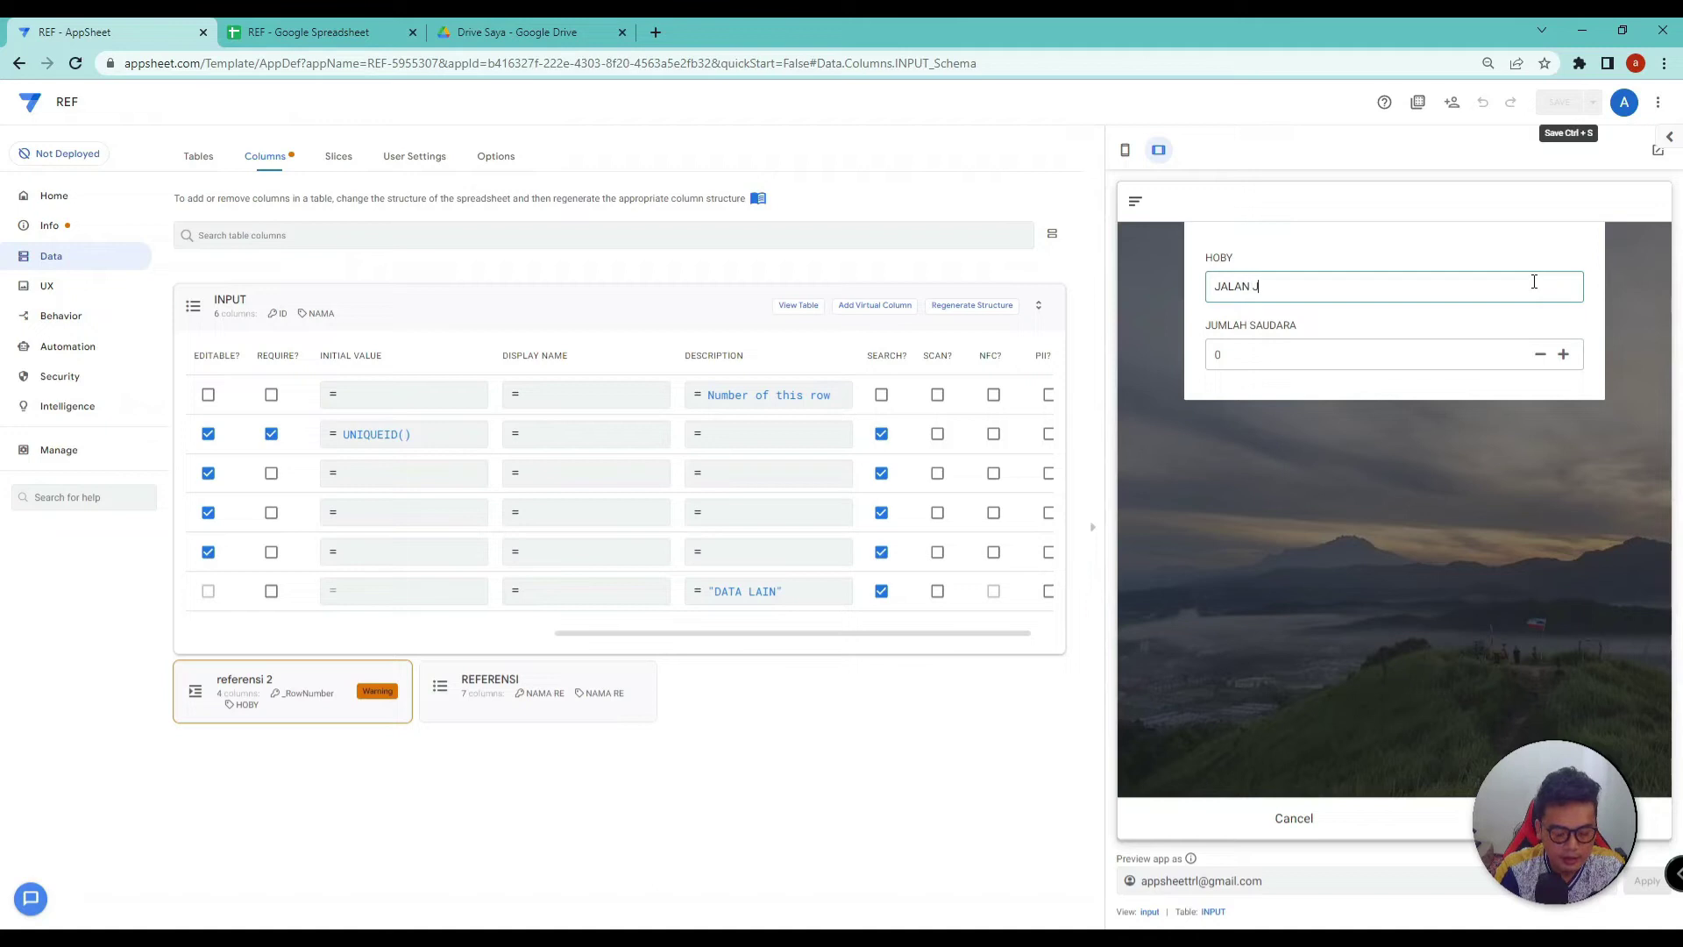
{"action": "left_click", "coordinate": [1563, 356]}
{"action": "left_click", "coordinate": [1563, 356]}
{"action": "left_click", "coordinate": [1525, 818]}
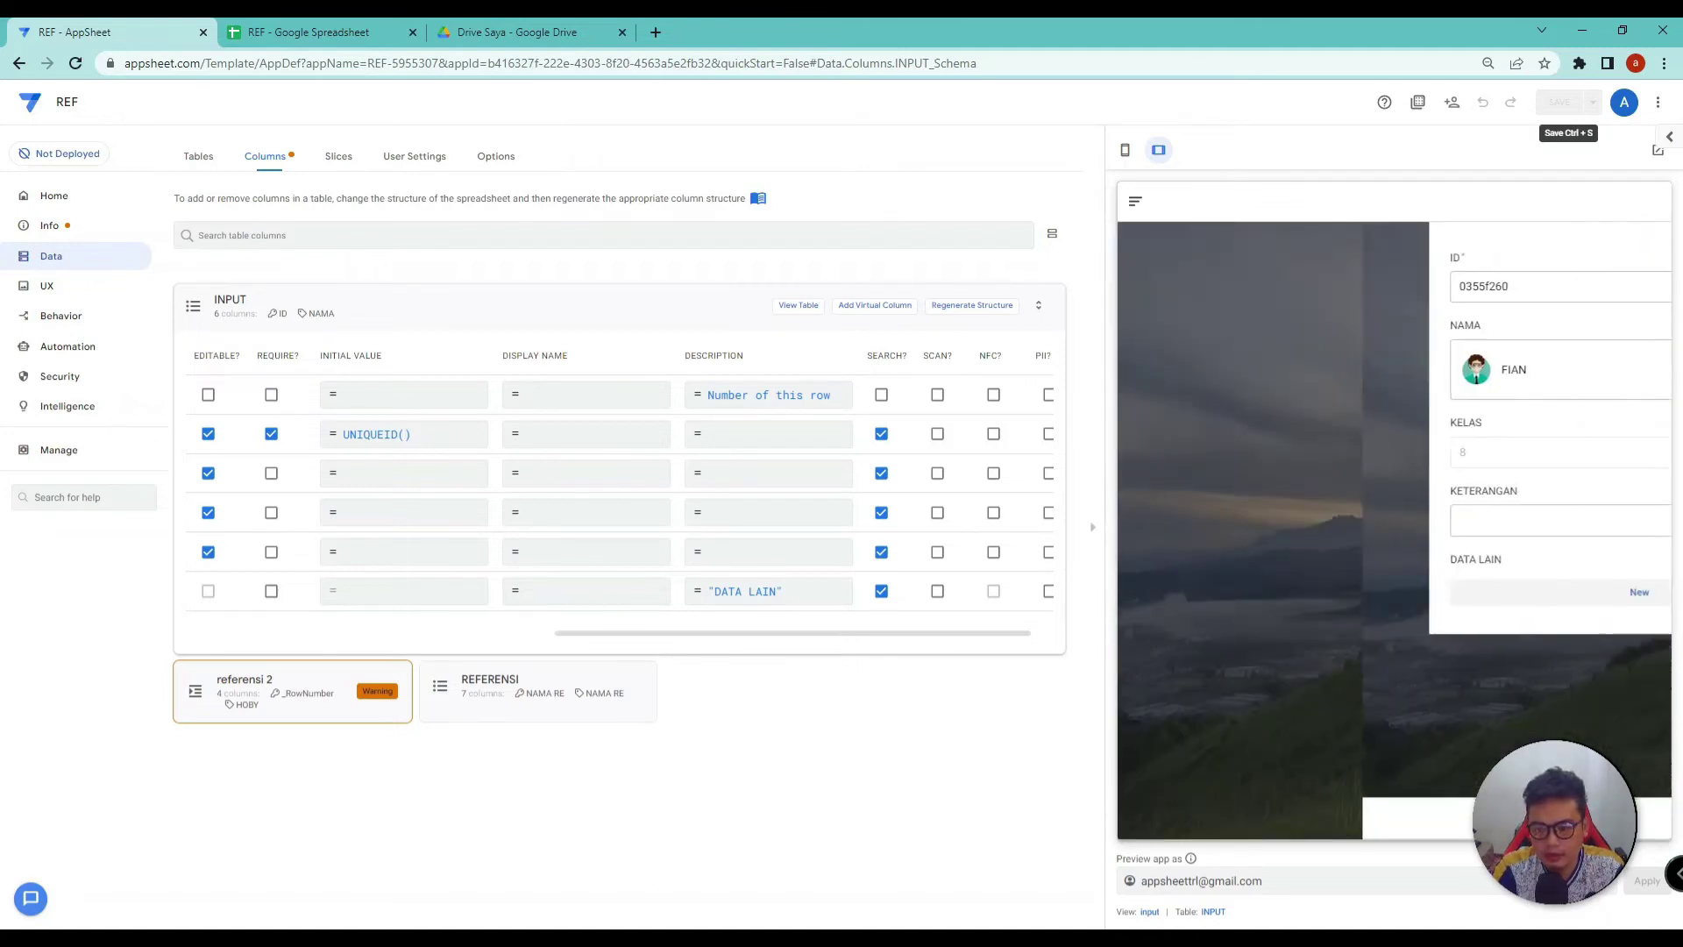
{"action": "left_click", "coordinate": [1342, 521]}
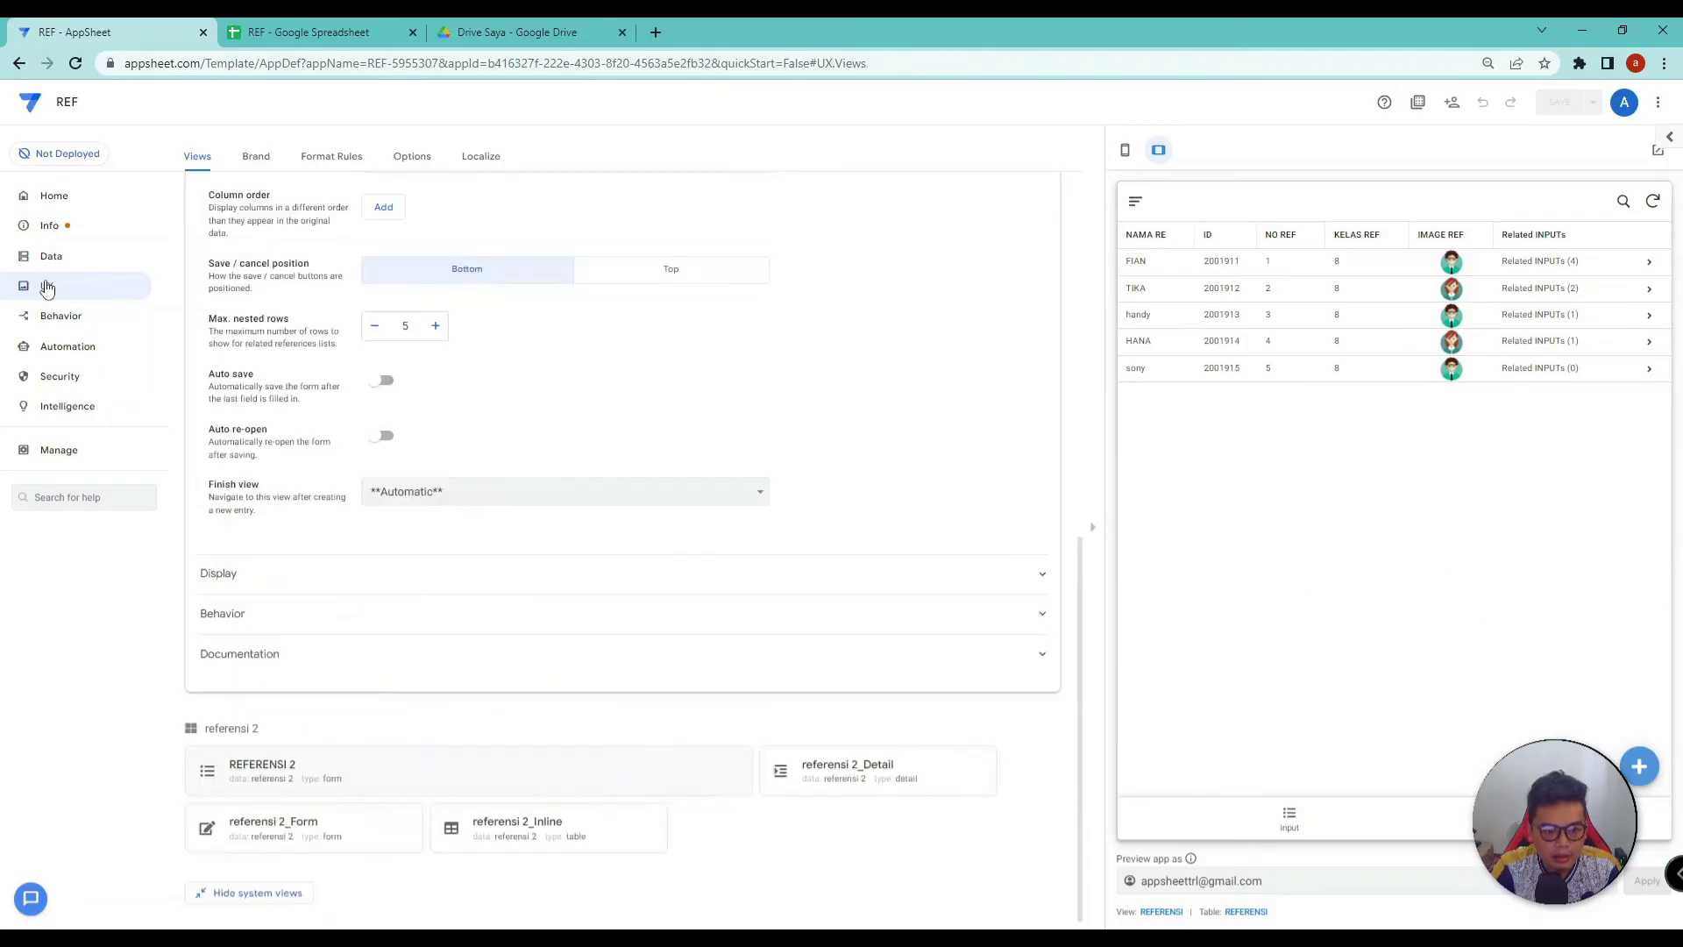
Step: Open the REFERENSI primary view, try the dashboard type, and change the view type to card
{"action": "scroll", "coordinate": [570, 368], "scroll_direction": "up", "scroll_amount": 8}
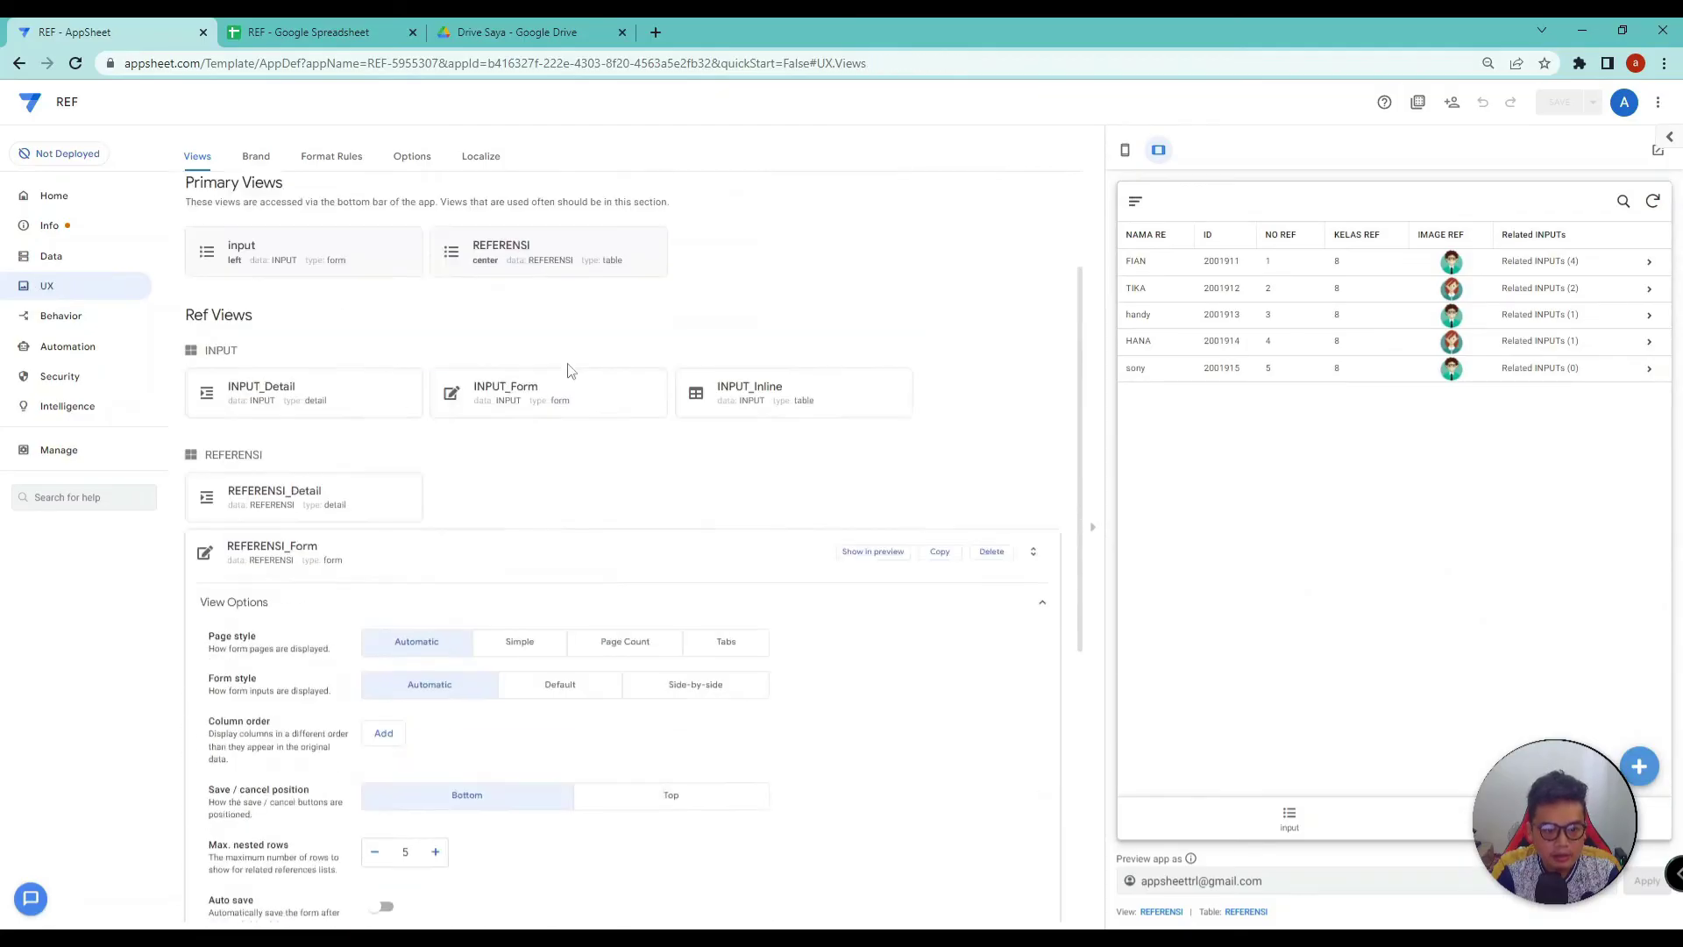
{"action": "left_click", "coordinate": [571, 754]}
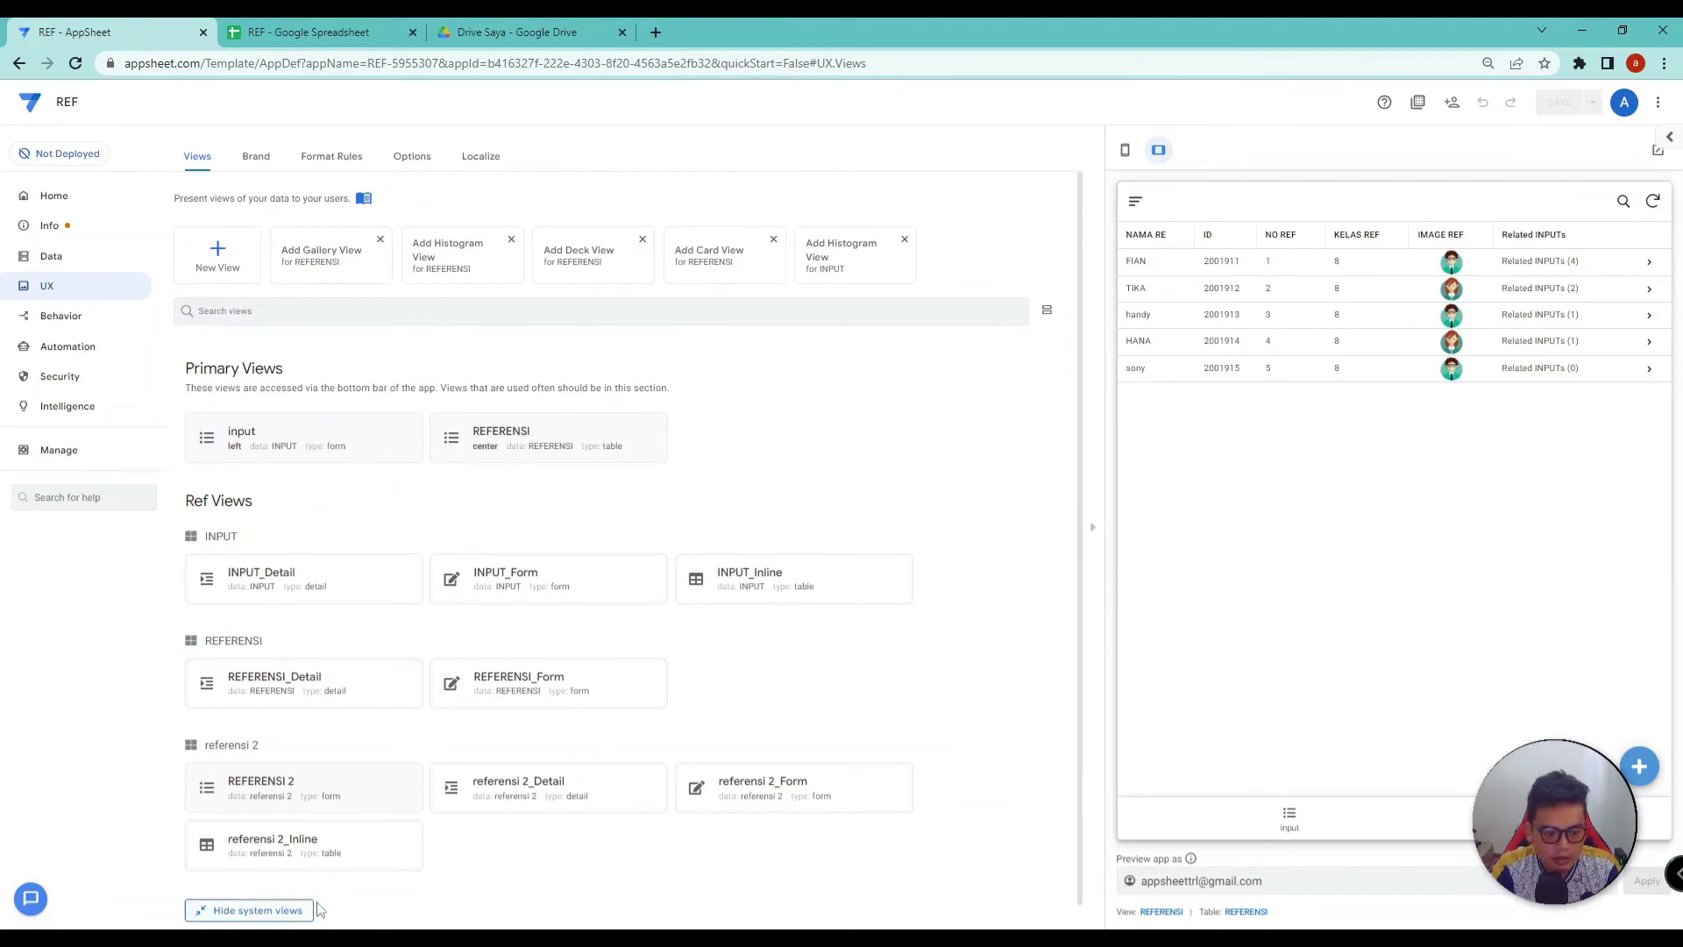
{"action": "scroll", "coordinate": [526, 701], "scroll_direction": "down", "scroll_amount": 1}
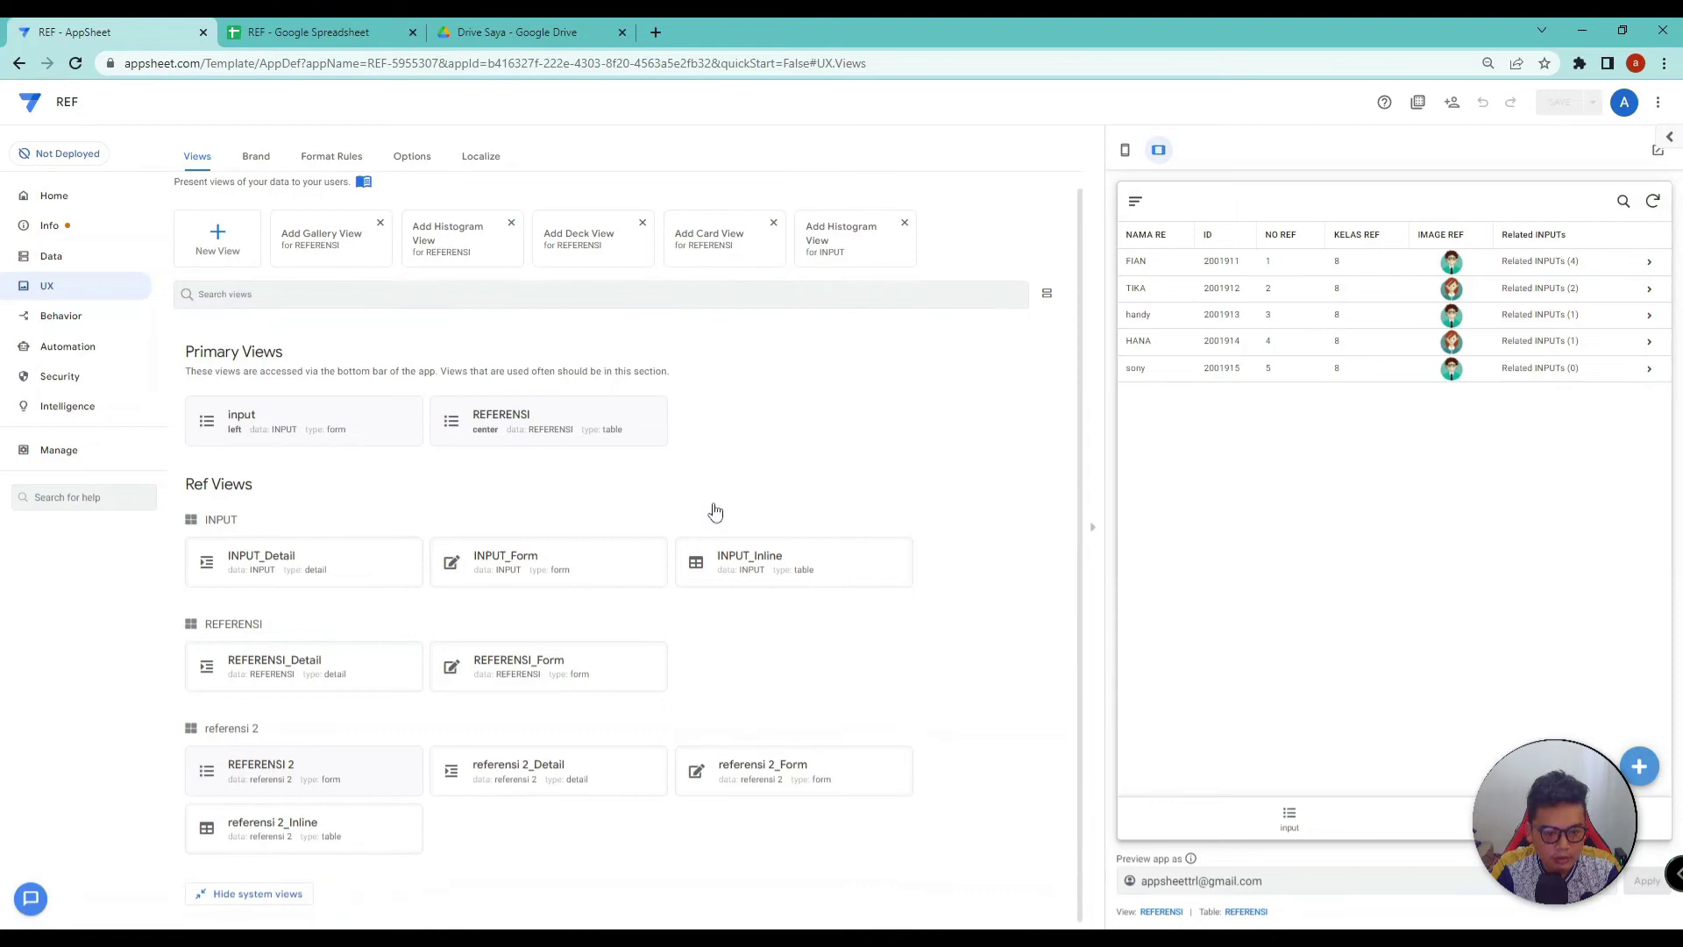
{"action": "left_click", "coordinate": [543, 420]}
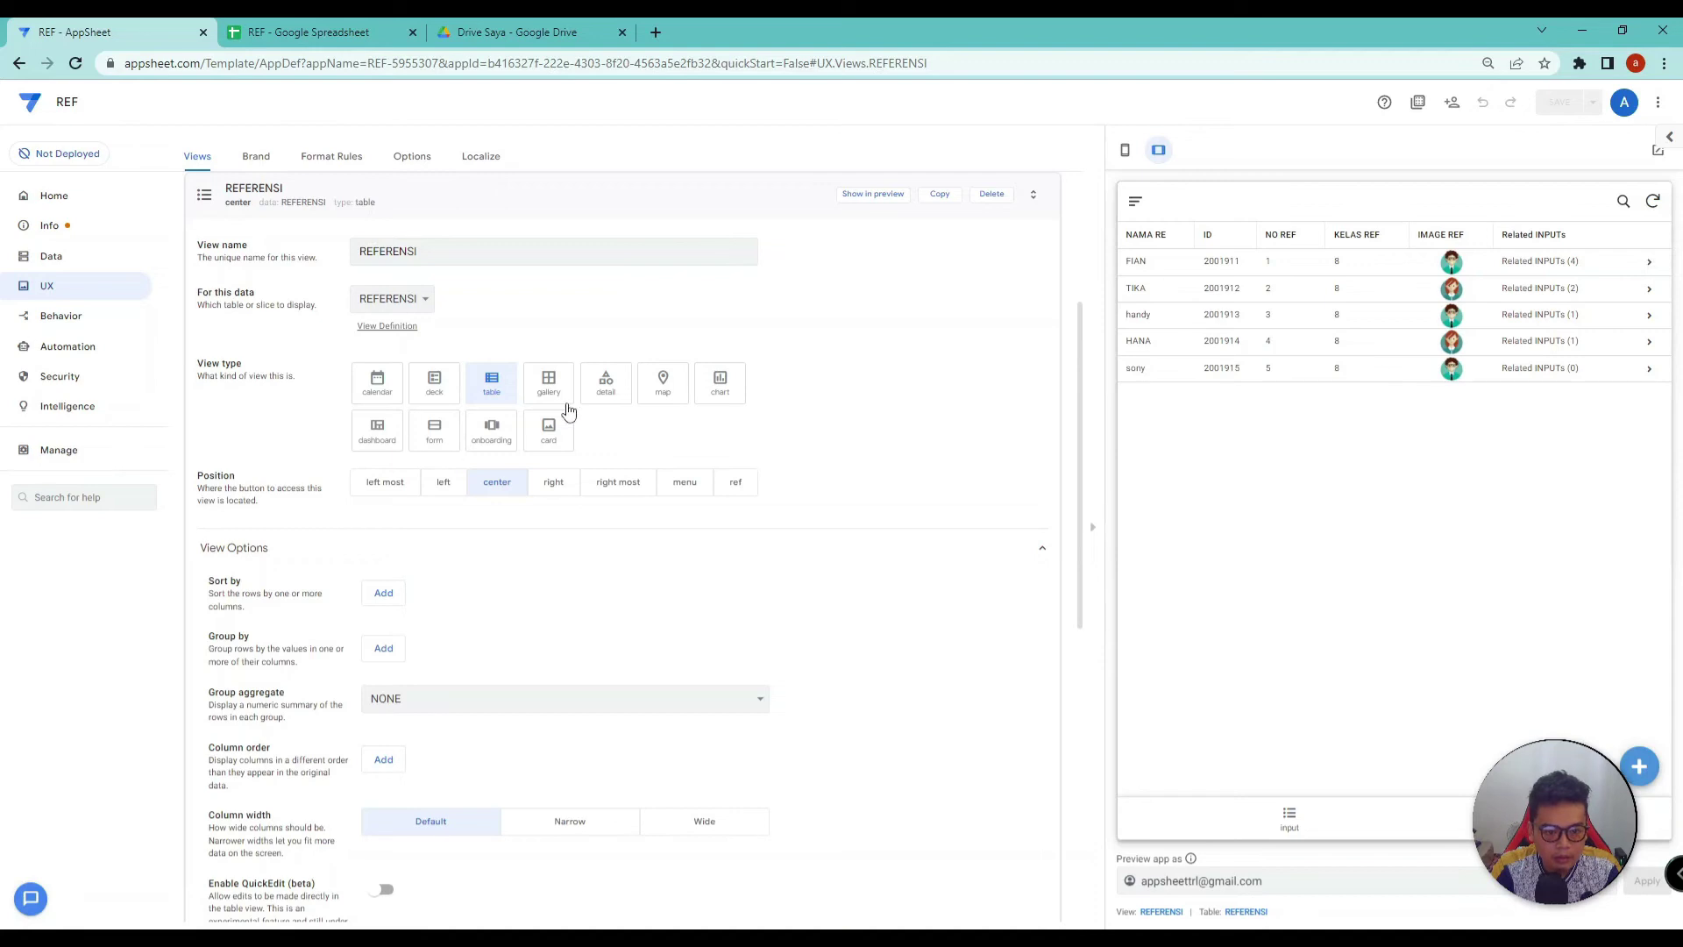
{"action": "left_click", "coordinate": [379, 429]}
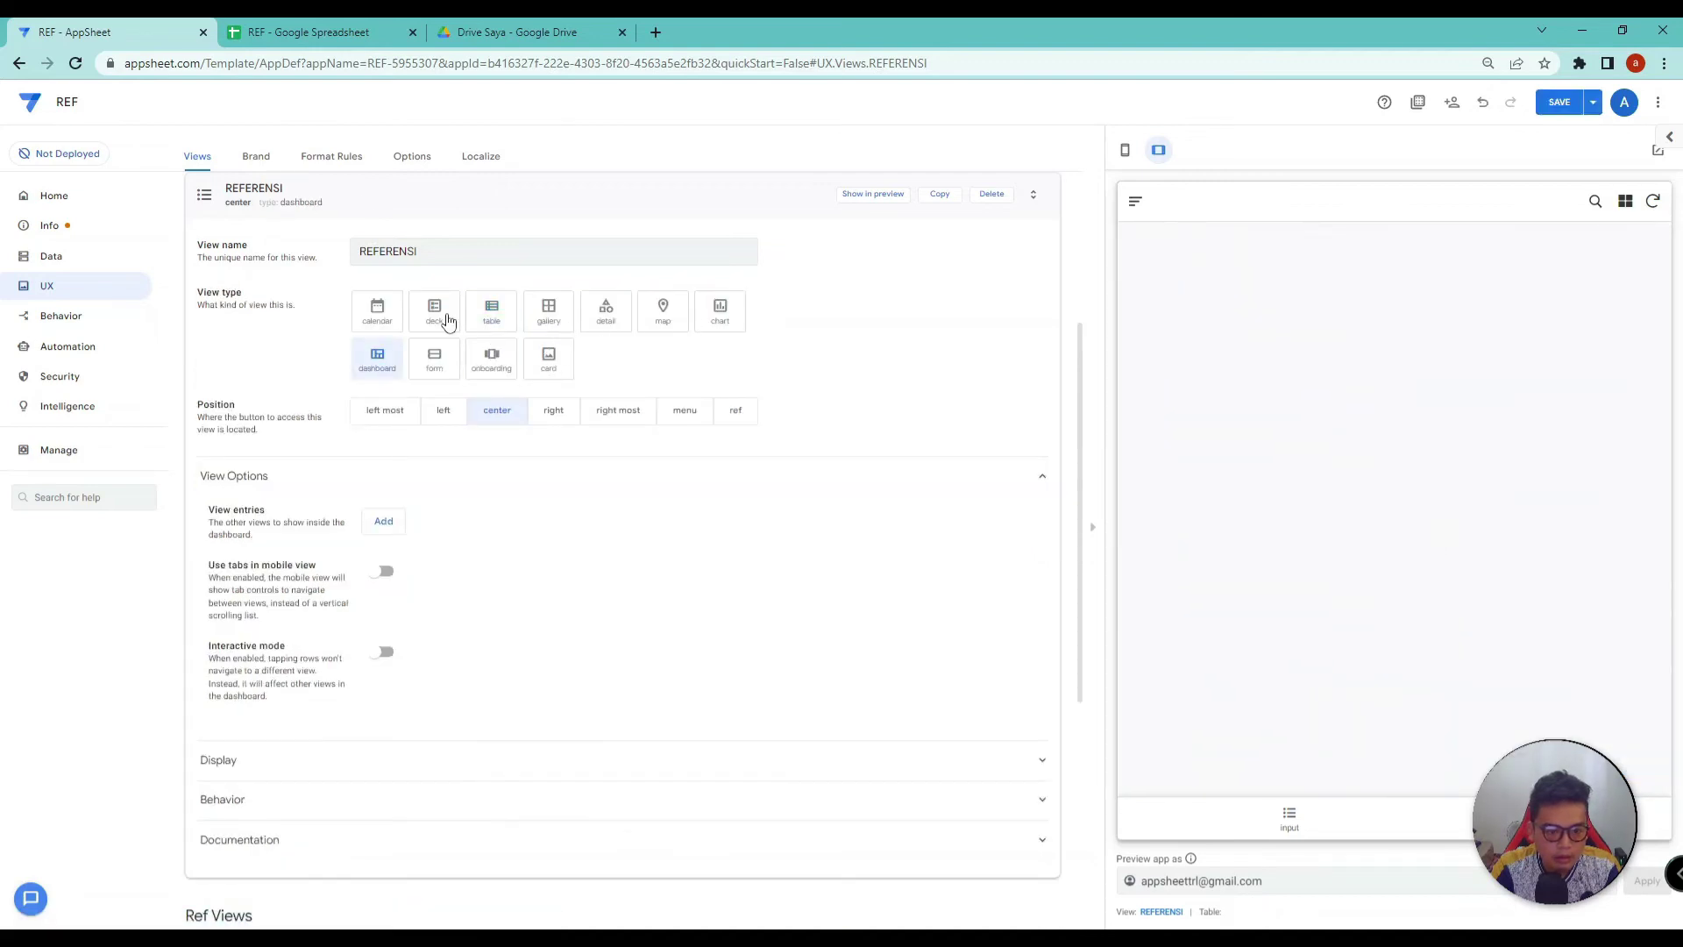
{"action": "left_click", "coordinate": [550, 358]}
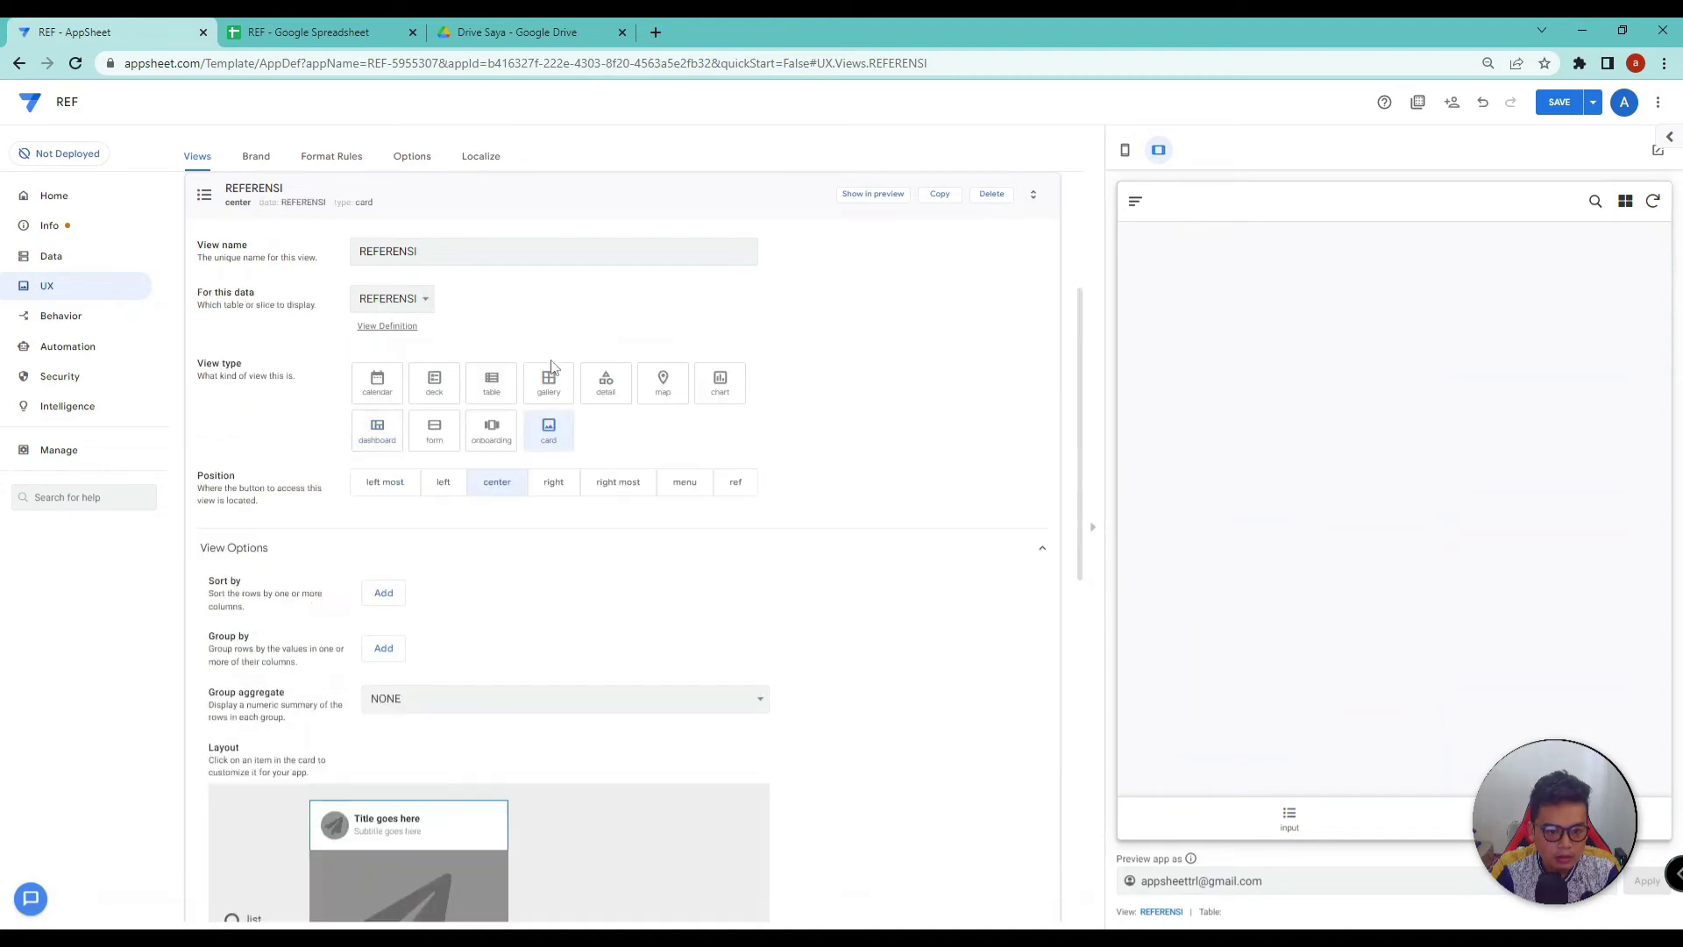
Step: Try the photo card layout for the REFERENSI view and switch the layout to list
{"action": "scroll", "coordinate": [597, 631], "scroll_direction": "down", "scroll_amount": 3}
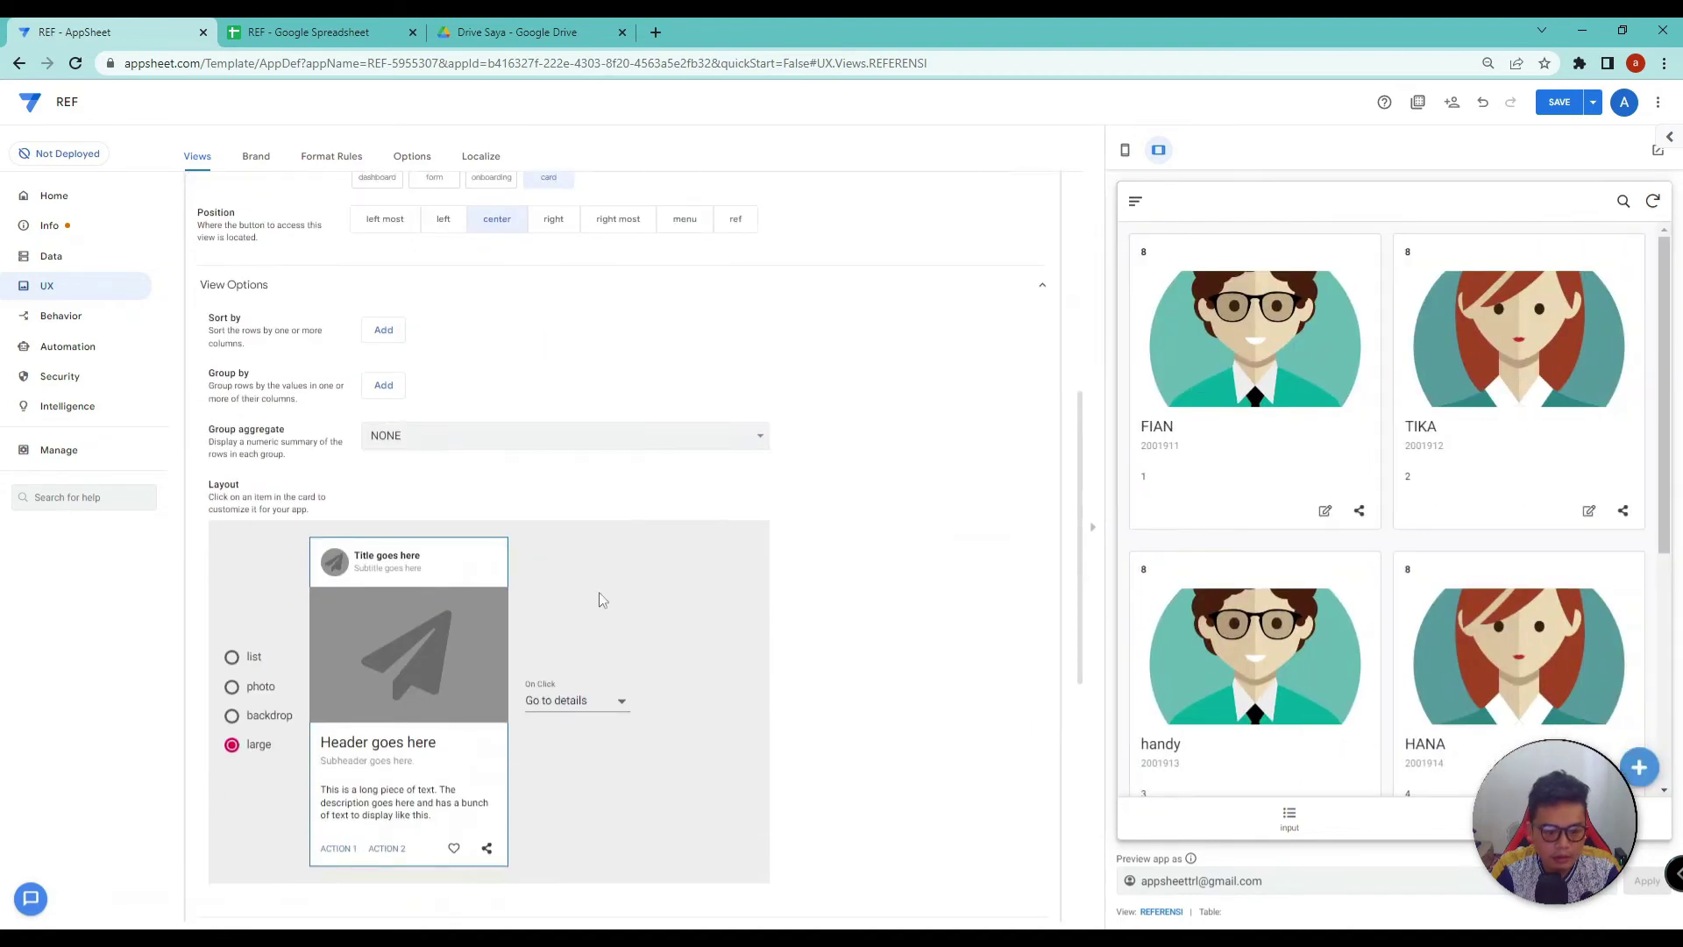
{"action": "left_click", "coordinate": [249, 689]}
{"action": "left_click", "coordinate": [254, 570]}
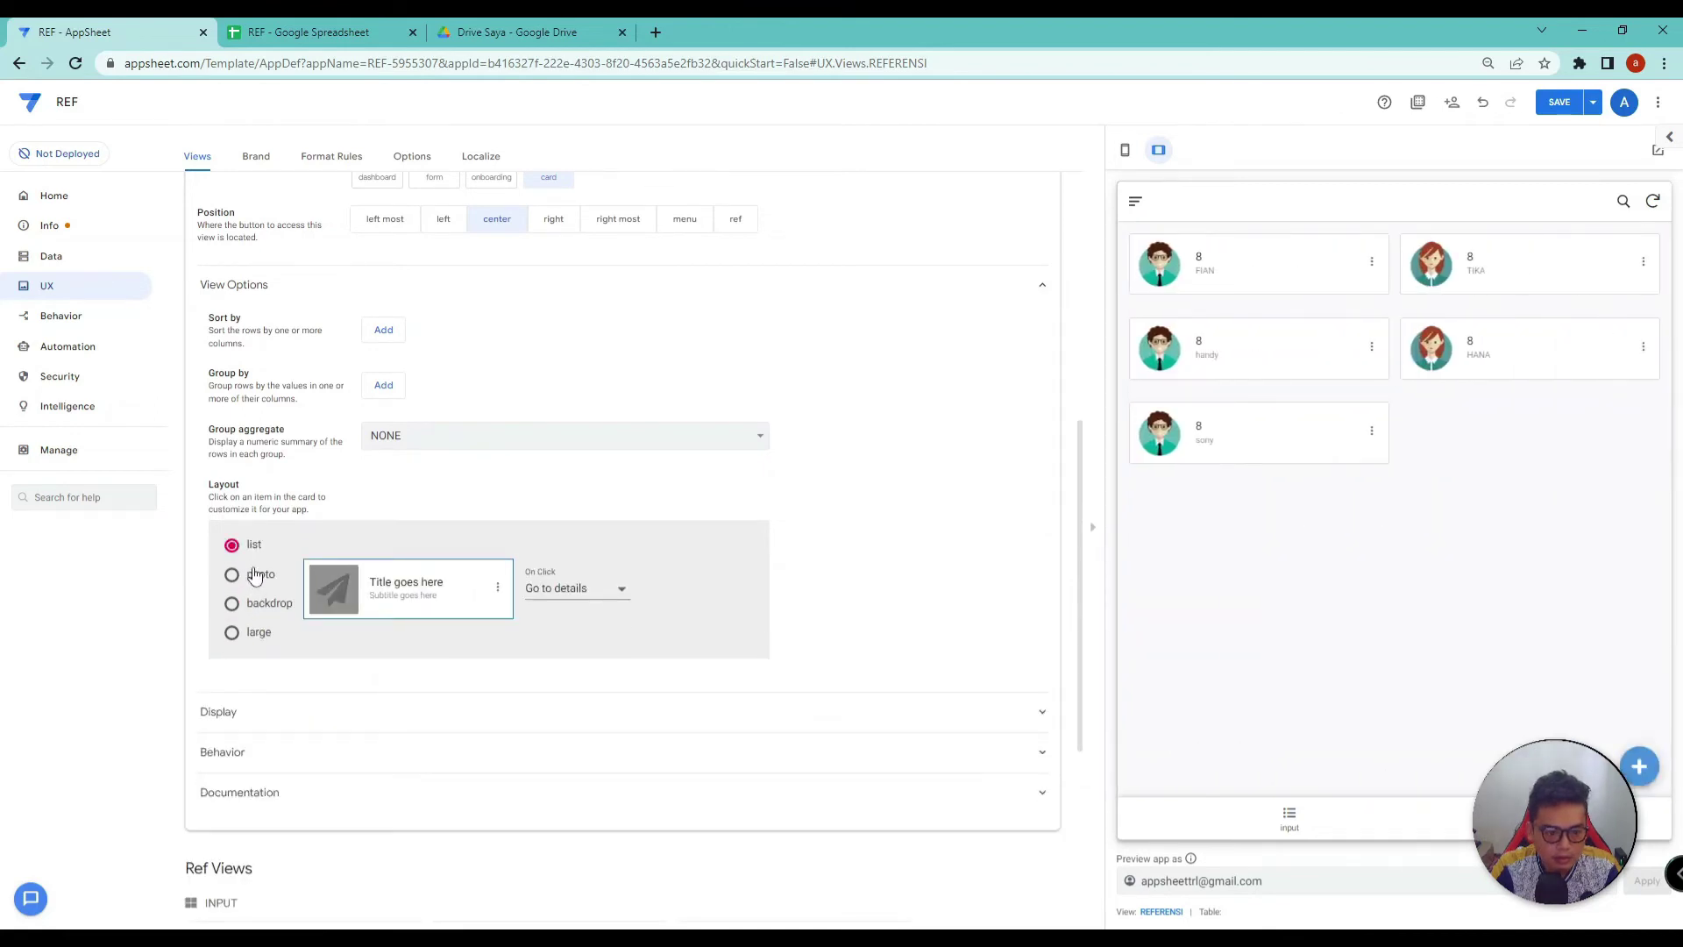
Step: Show the NAMA RE column as the card title in the REFERENSI view's list layout
{"action": "left_click", "coordinate": [415, 584]}
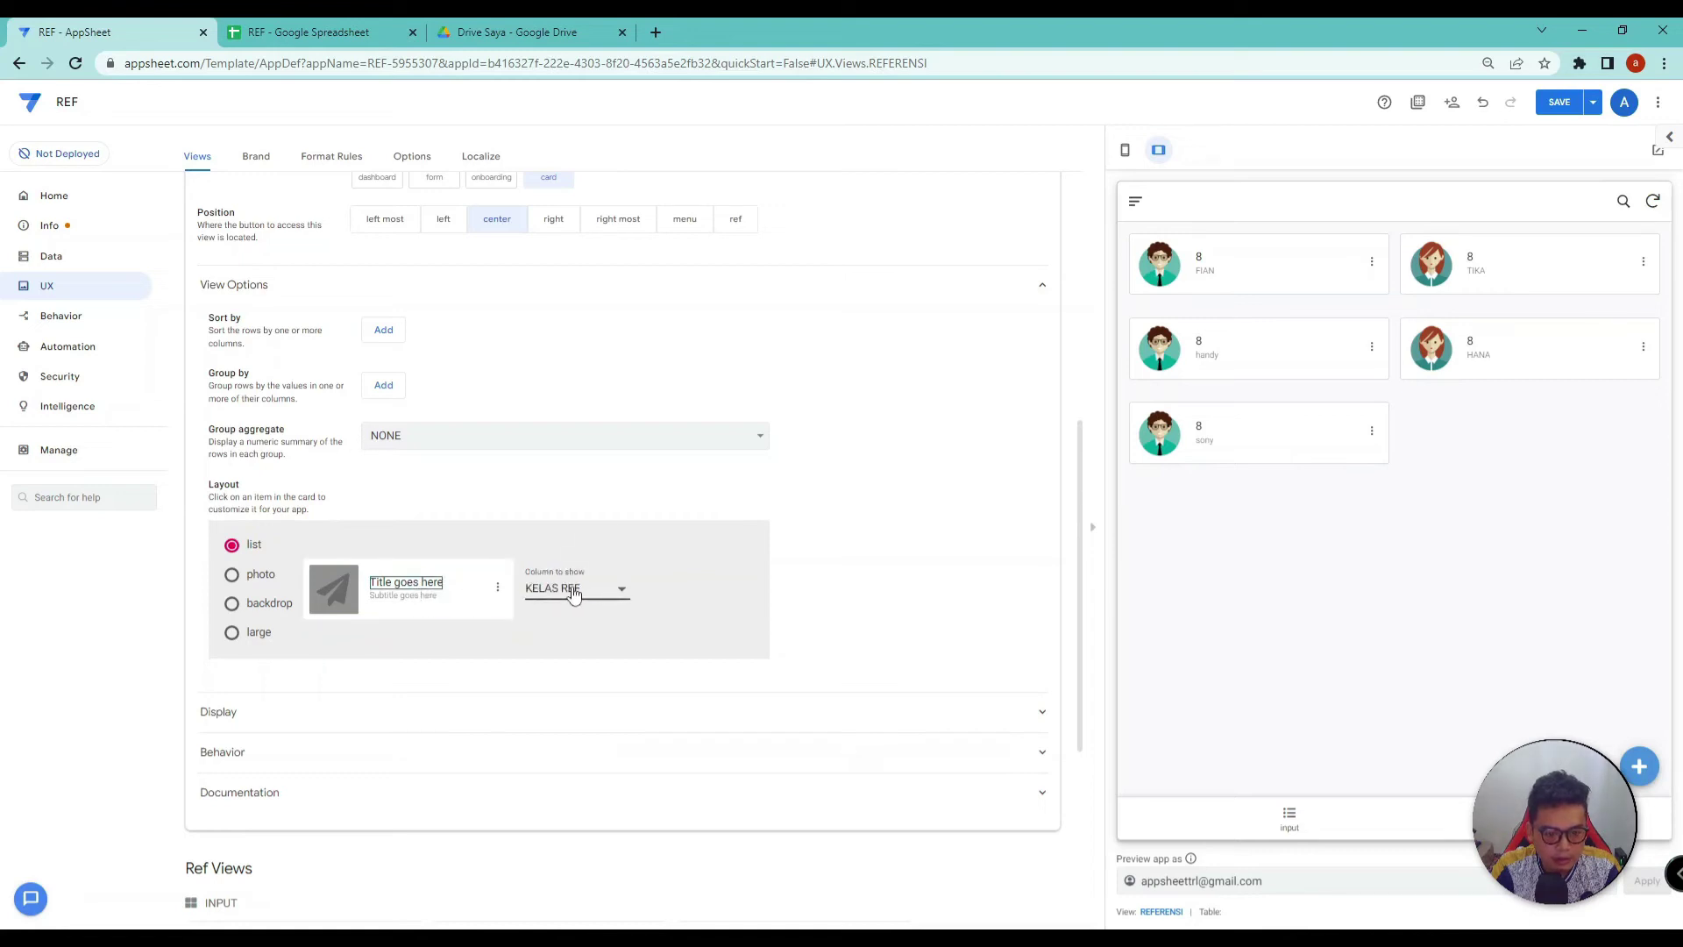
{"action": "left_click", "coordinate": [575, 595]}
{"action": "left_click", "coordinate": [565, 567]}
Step: Show the KELAS REF column as the card subtitle in the REFERENSI view and save the app
{"action": "left_click", "coordinate": [393, 605]}
{"action": "left_click", "coordinate": [603, 592]}
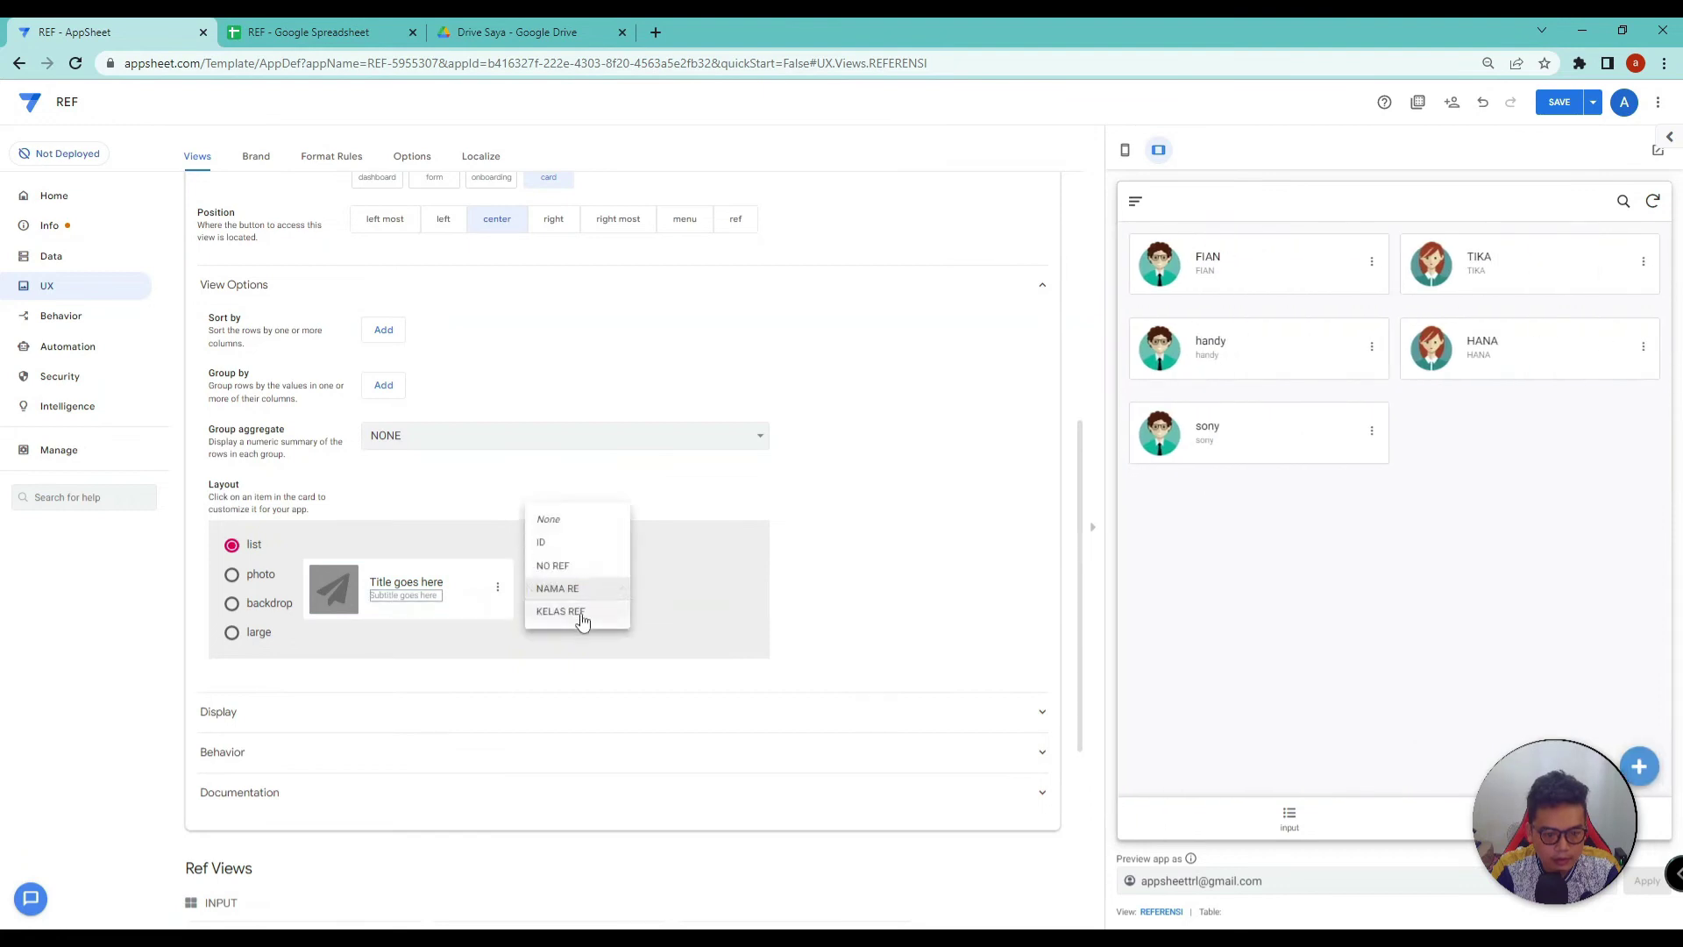
{"action": "left_click", "coordinate": [582, 613]}
{"action": "left_click", "coordinate": [601, 594]}
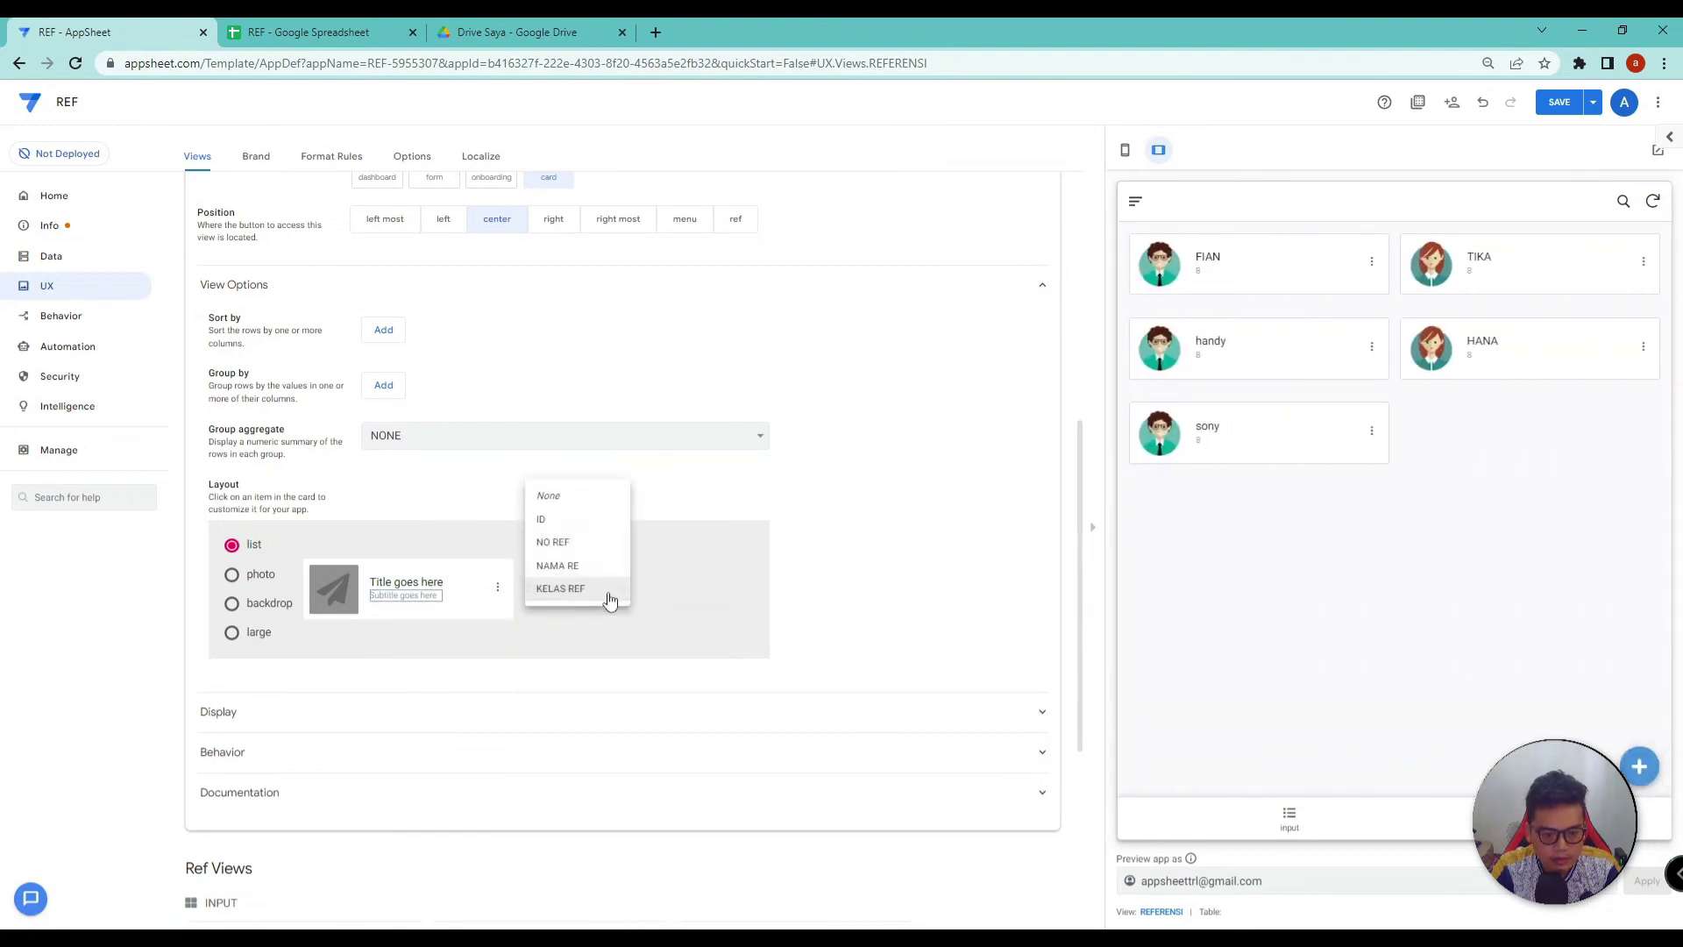
{"action": "left_click", "coordinate": [610, 600]}
{"action": "left_click", "coordinate": [1561, 107]}
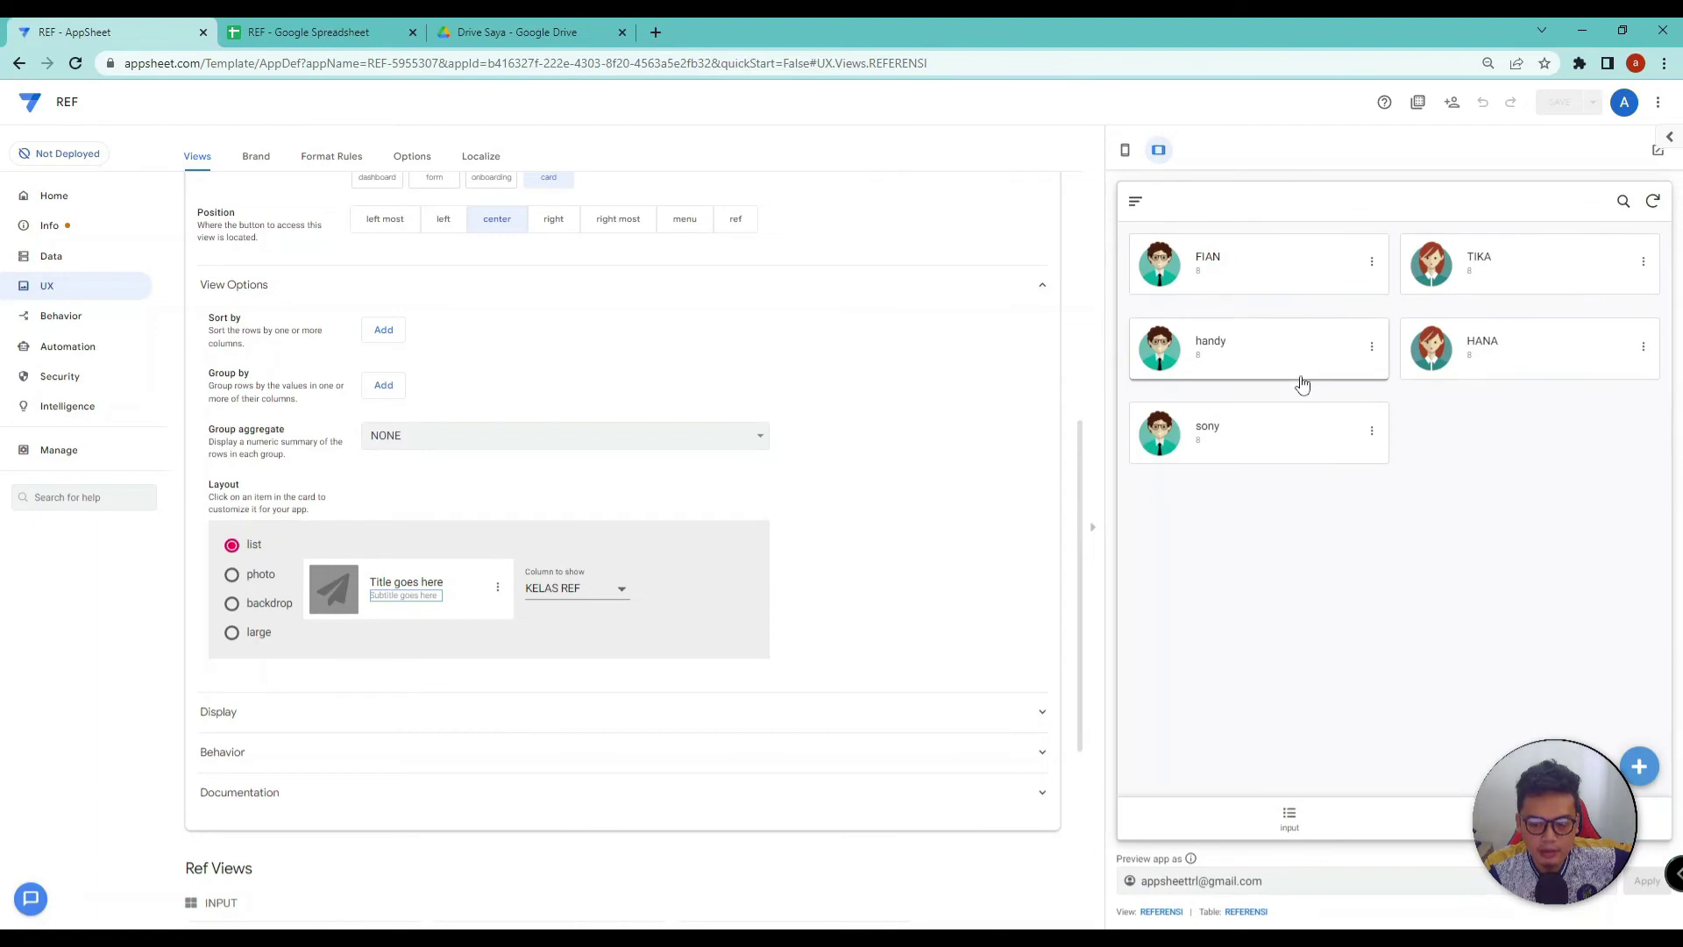
Step: In the app preview, check a student card and the input form, and cancel the form without entering data
{"action": "left_click", "coordinate": [1302, 360]}
{"action": "left_click", "coordinate": [1134, 219]}
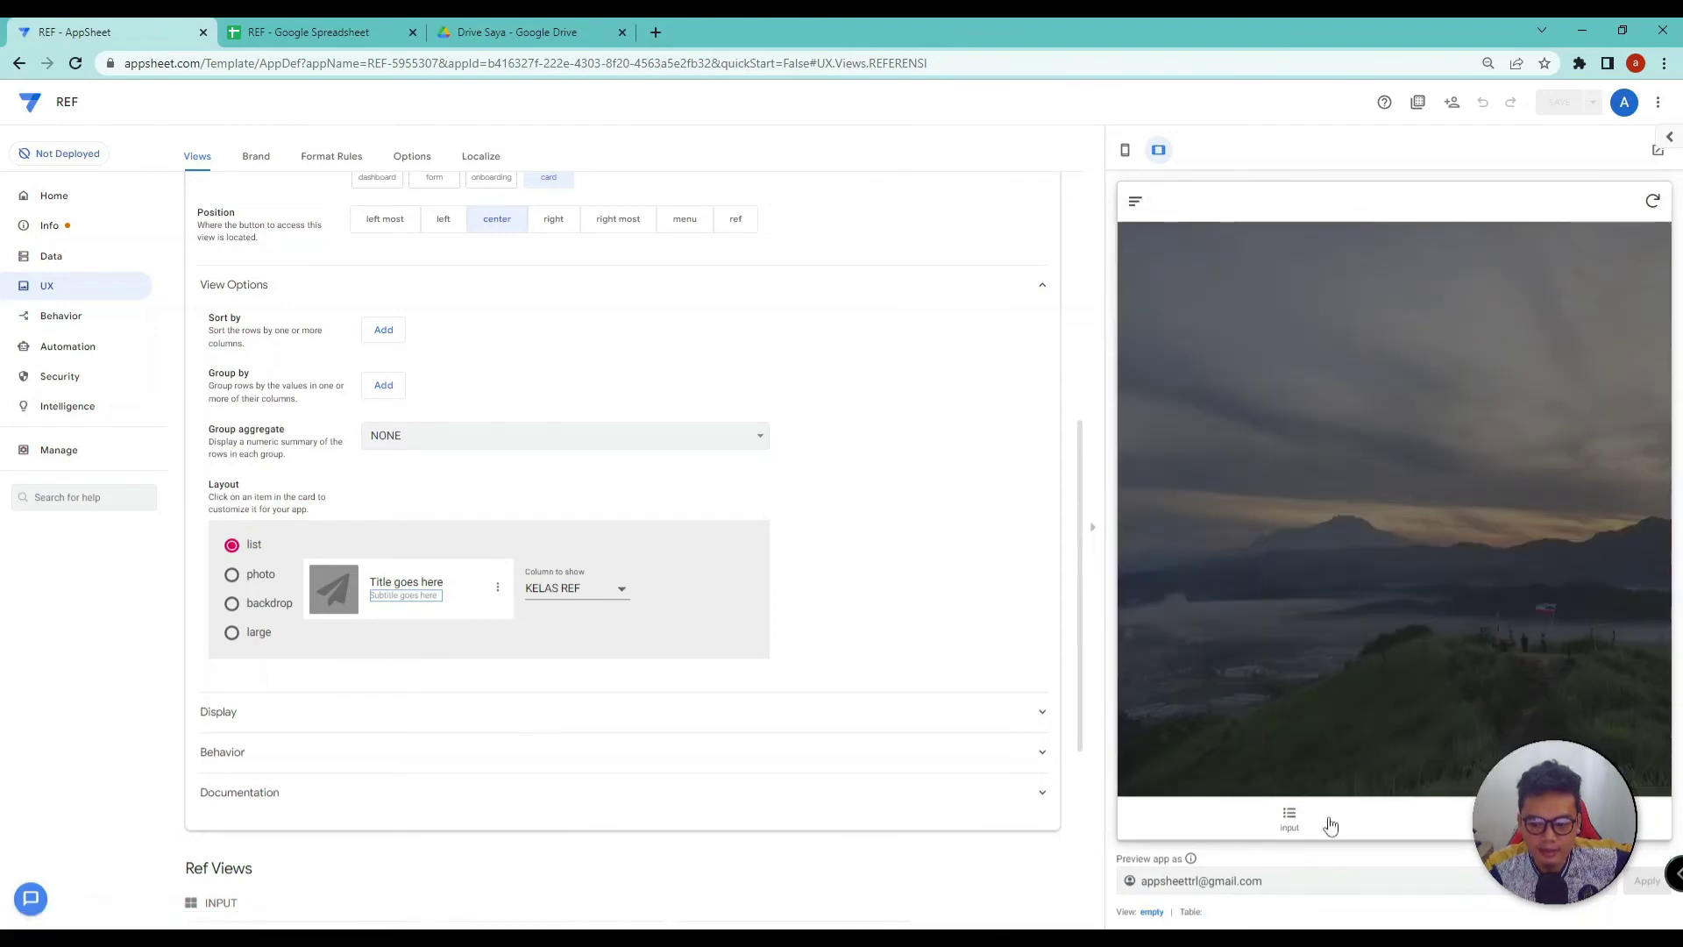
{"action": "left_click", "coordinate": [1286, 819]}
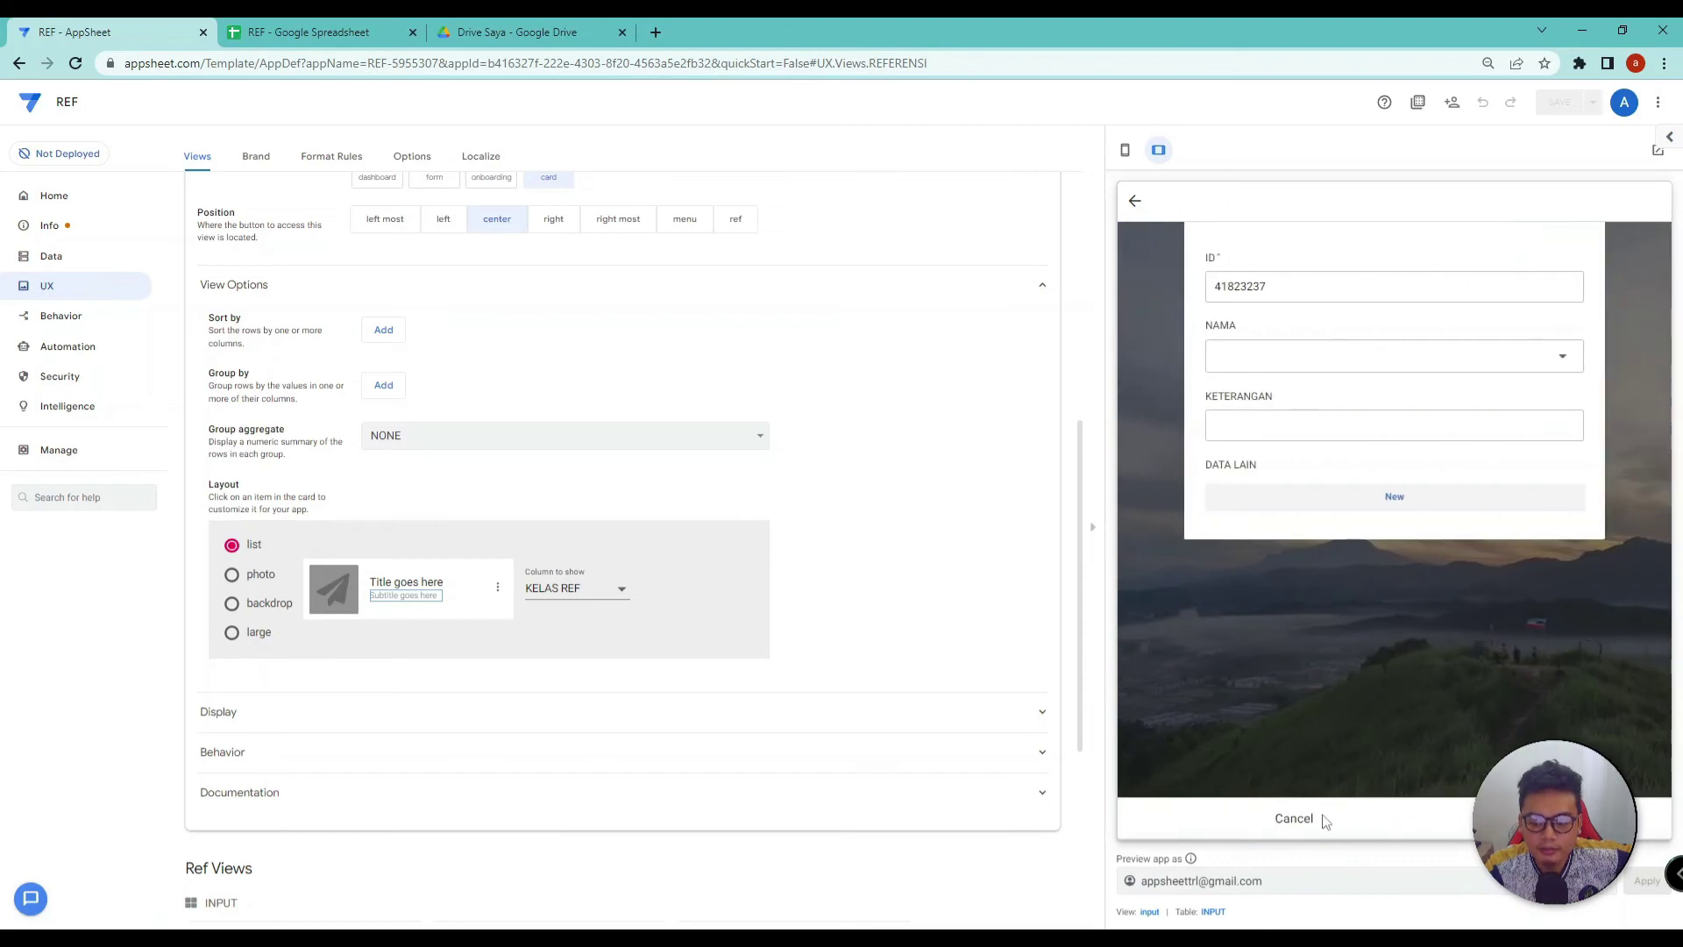
{"action": "left_click", "coordinate": [1315, 820]}
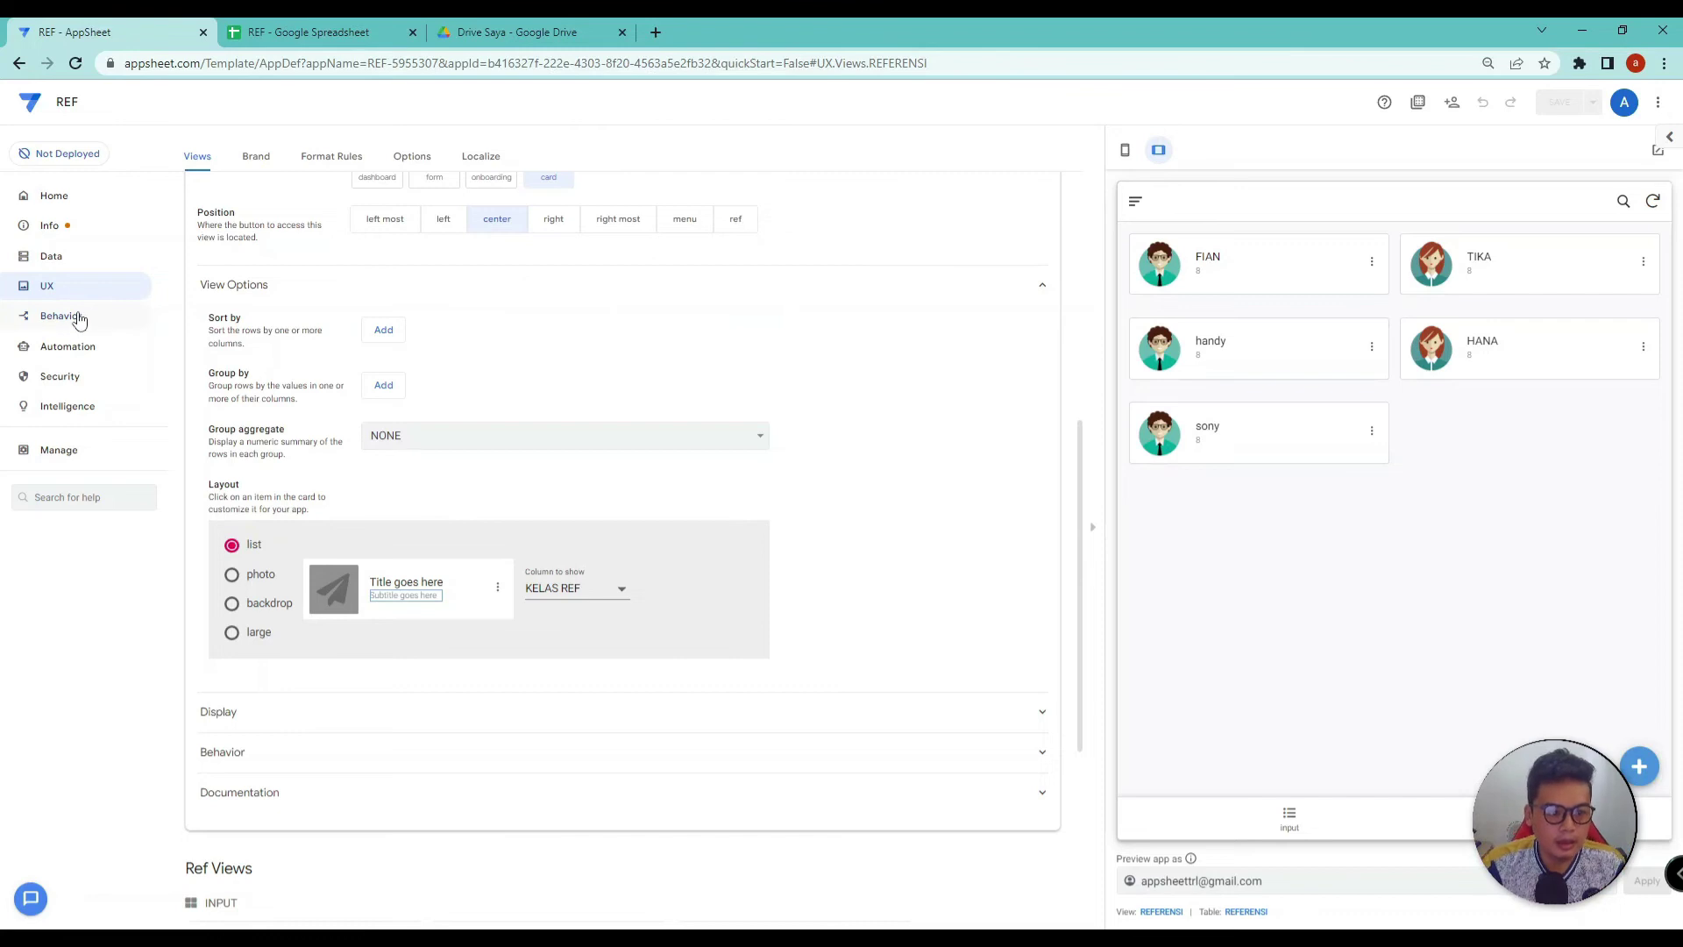
Step: Create a new behavior action for the REFERENSI table and name it REFRENSI
{"action": "left_click", "coordinate": [78, 321]}
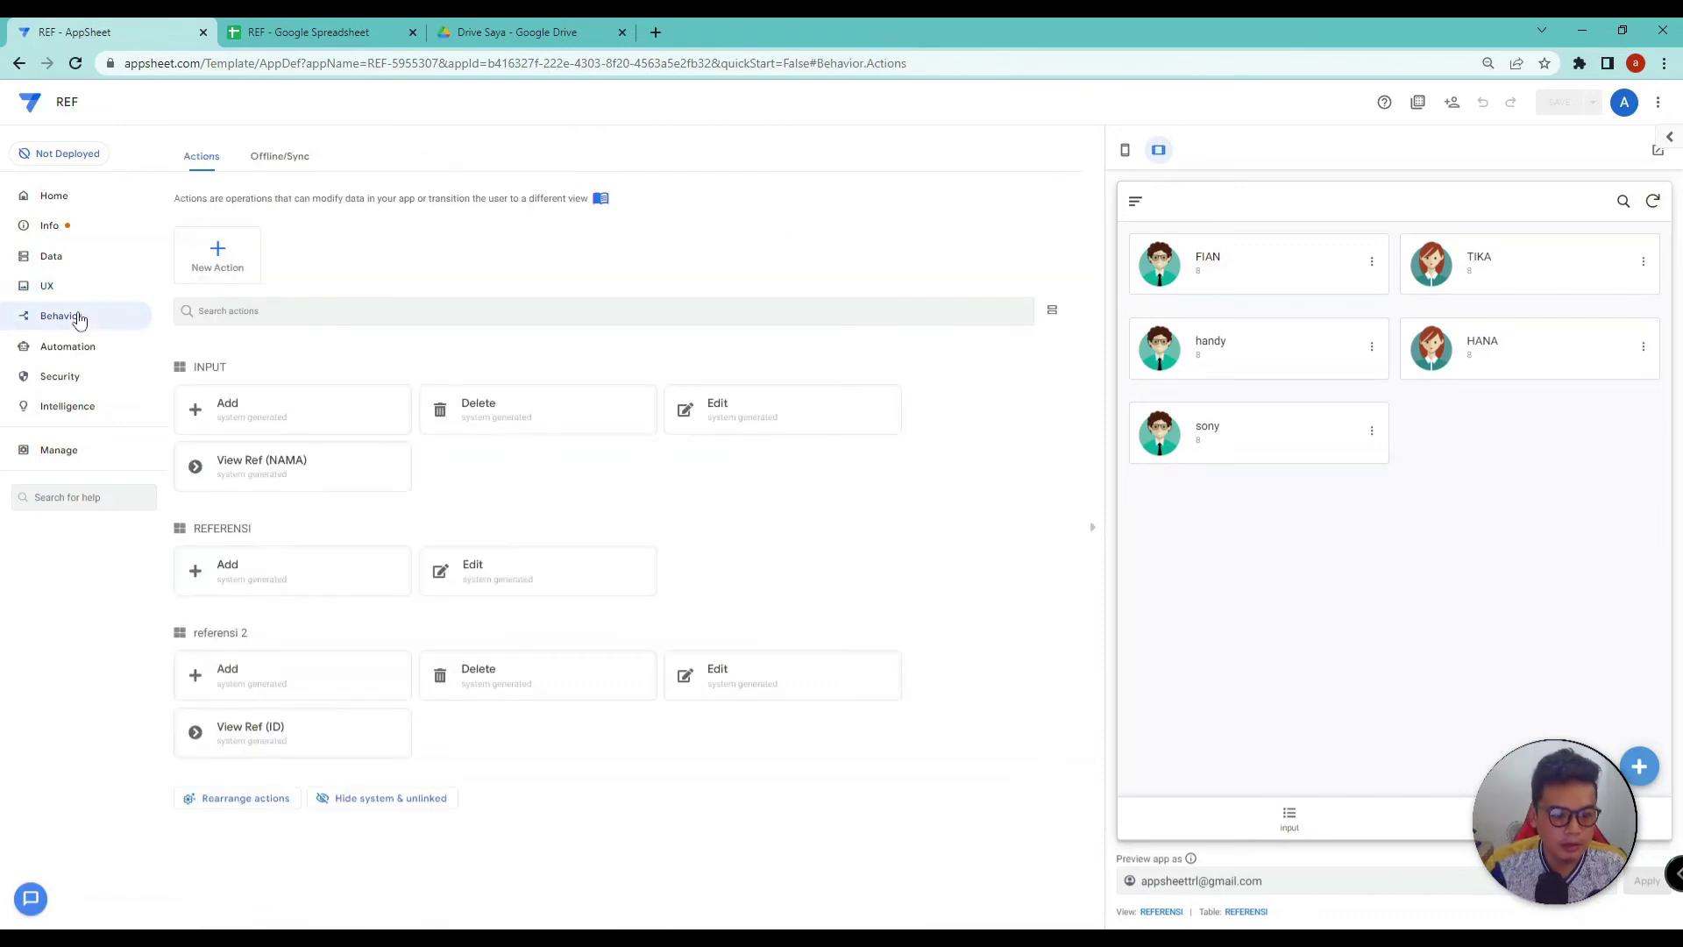
{"action": "left_click", "coordinate": [217, 257]}
{"action": "left_click", "coordinate": [420, 255]}
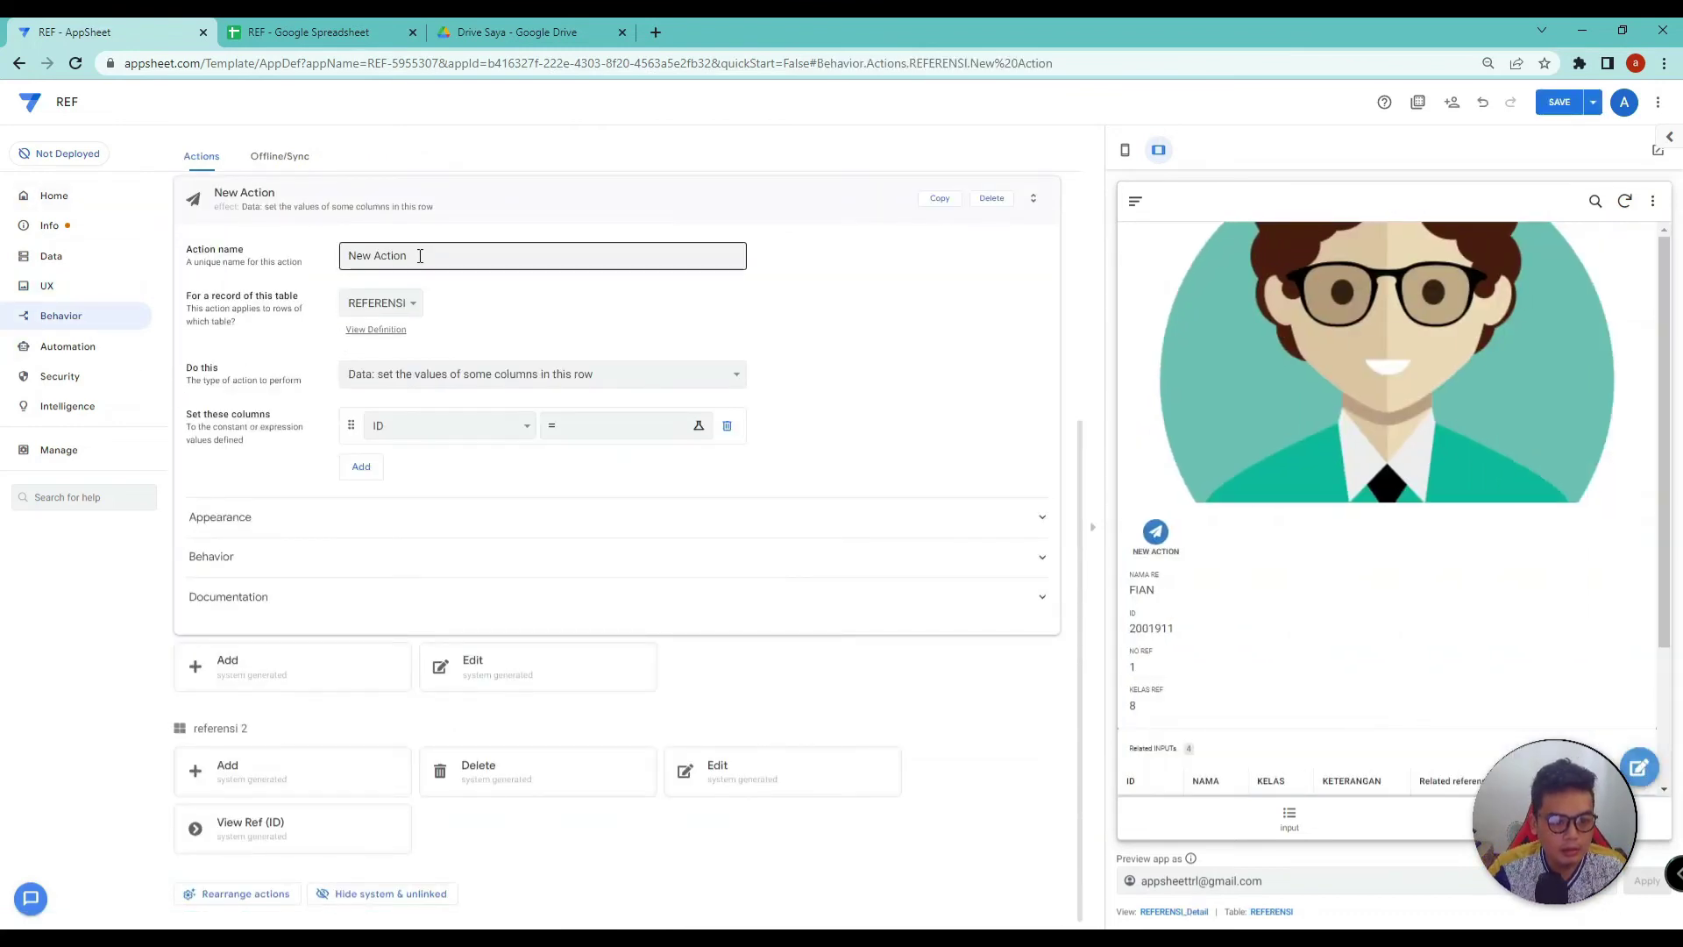
{"action": "left_click_drag", "start_coordinate": [420, 256], "coordinate": [298, 277]}
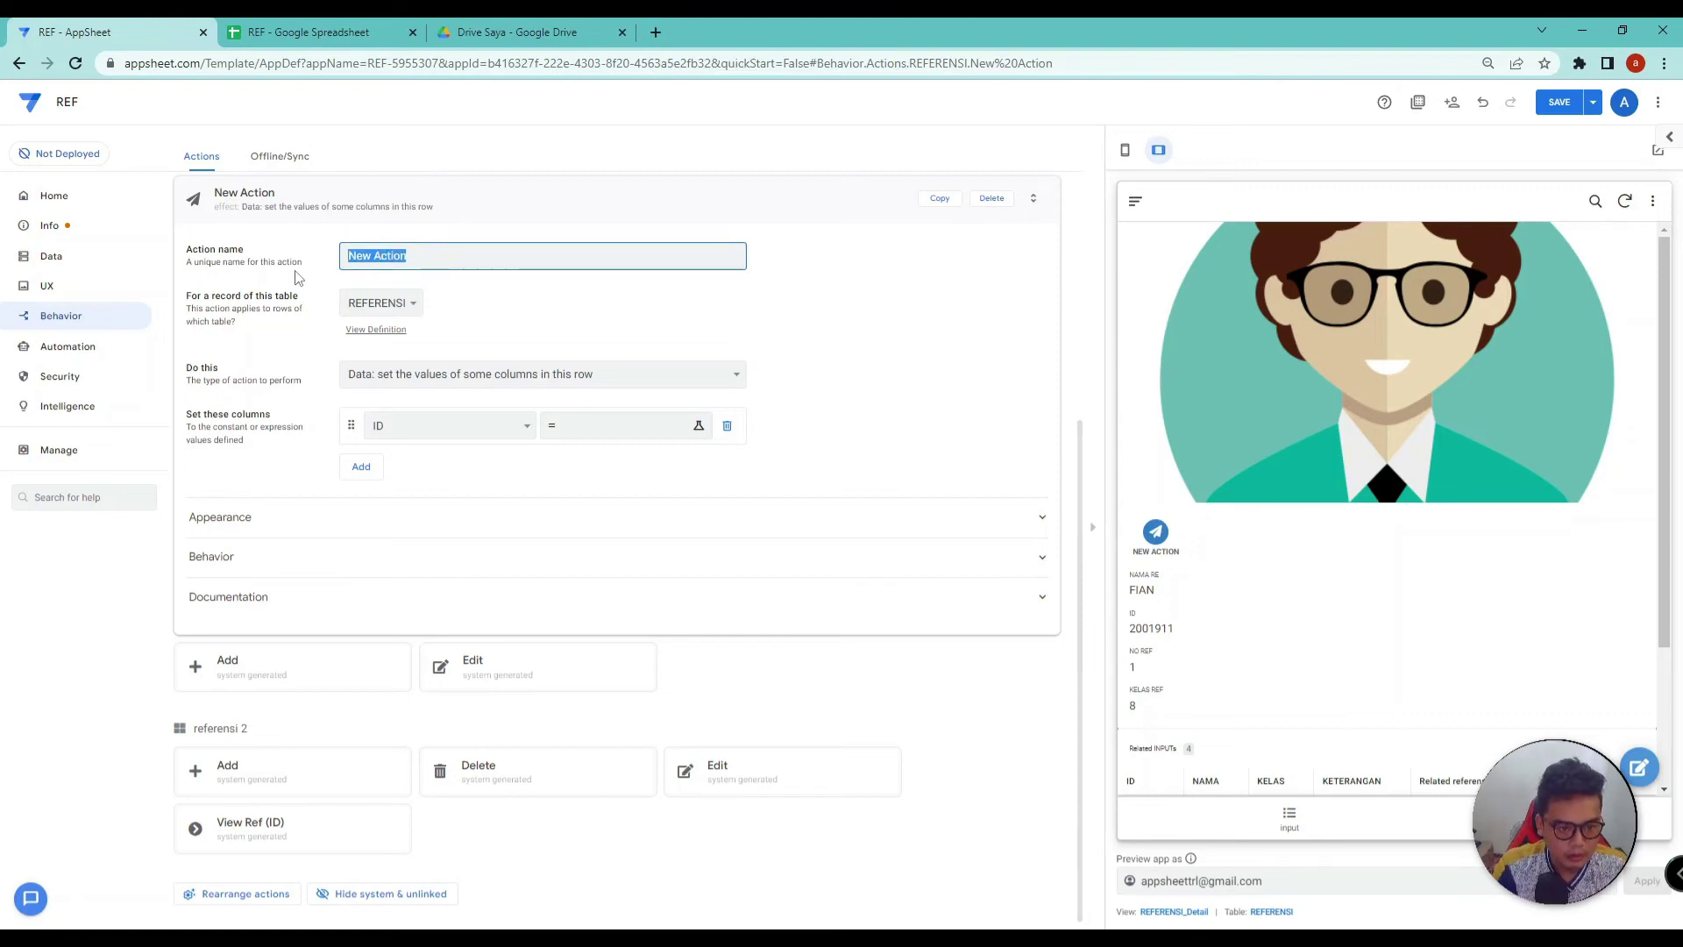
{"action": "type", "text": "REFRENSI"}
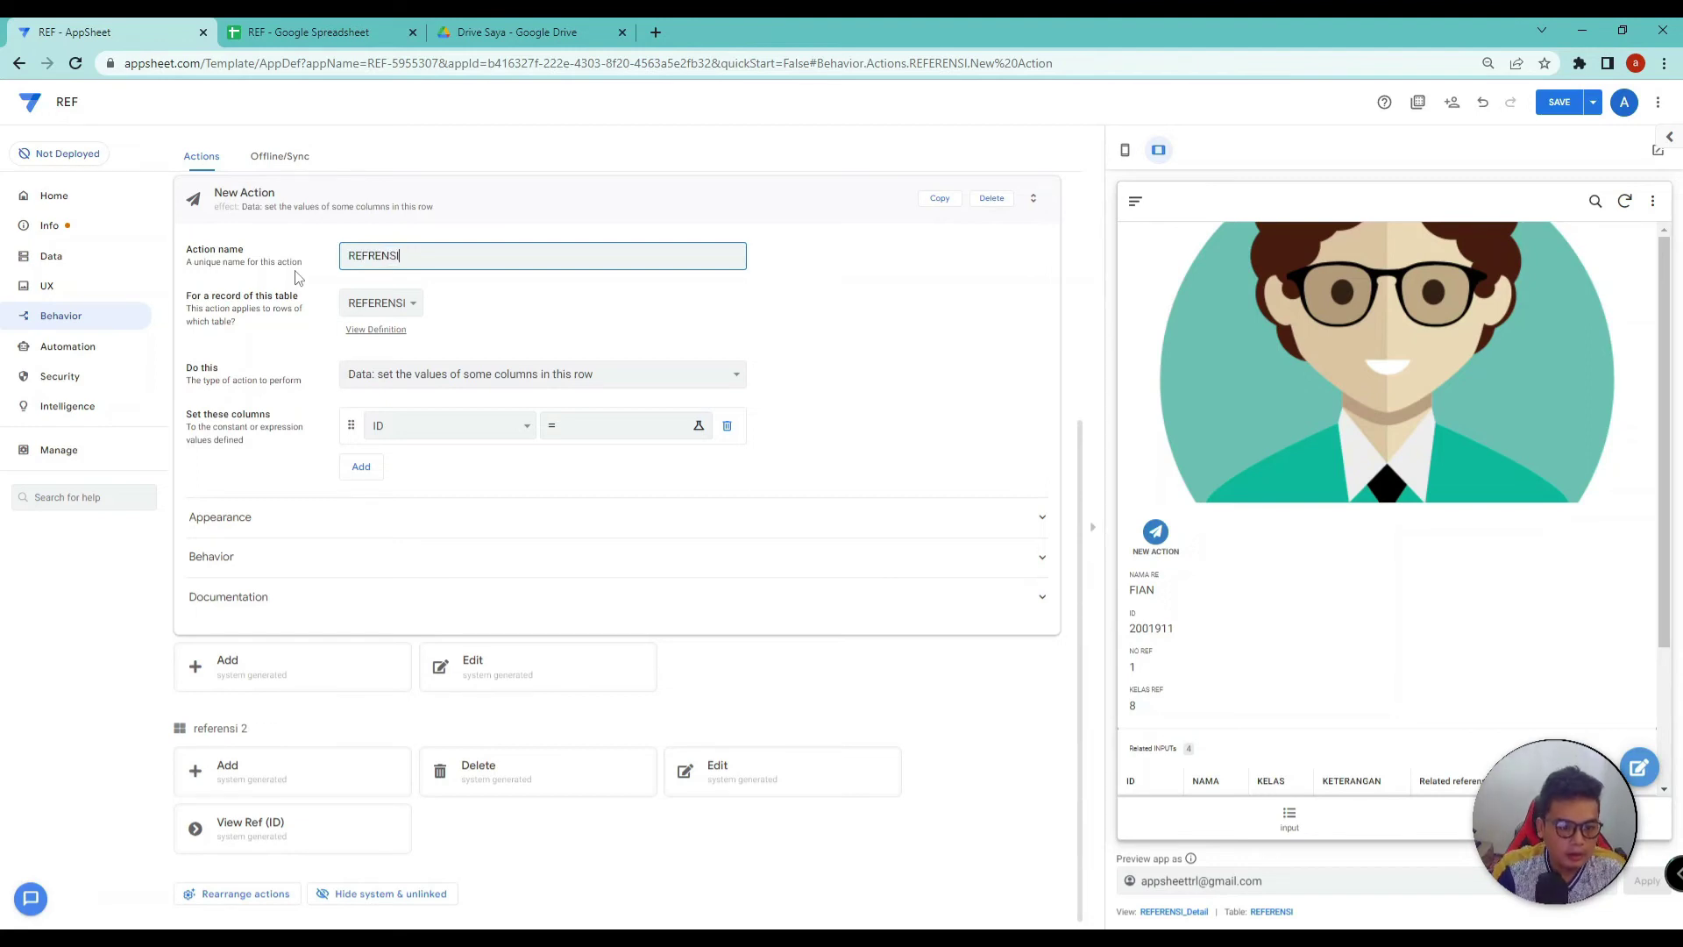
{"action": "left_click", "coordinate": [474, 306]}
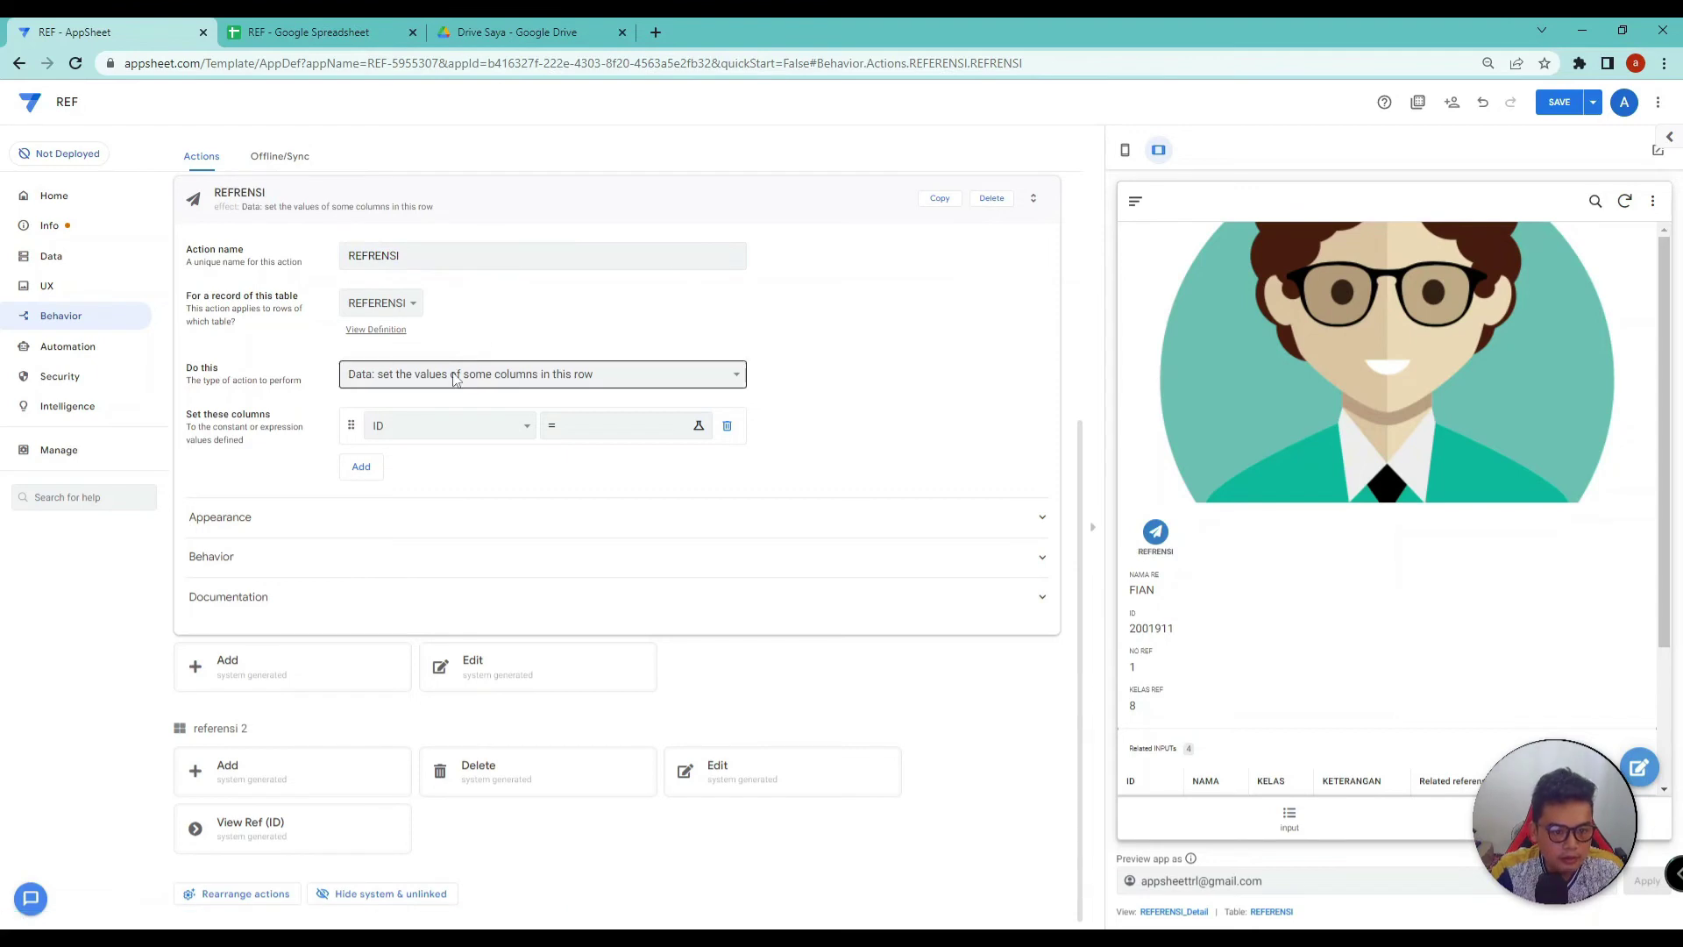
Step: Keep the action's effect as "Data: set the values of some columns in this row" and choose KELAS REF as the column to set
{"action": "left_click", "coordinate": [408, 382]}
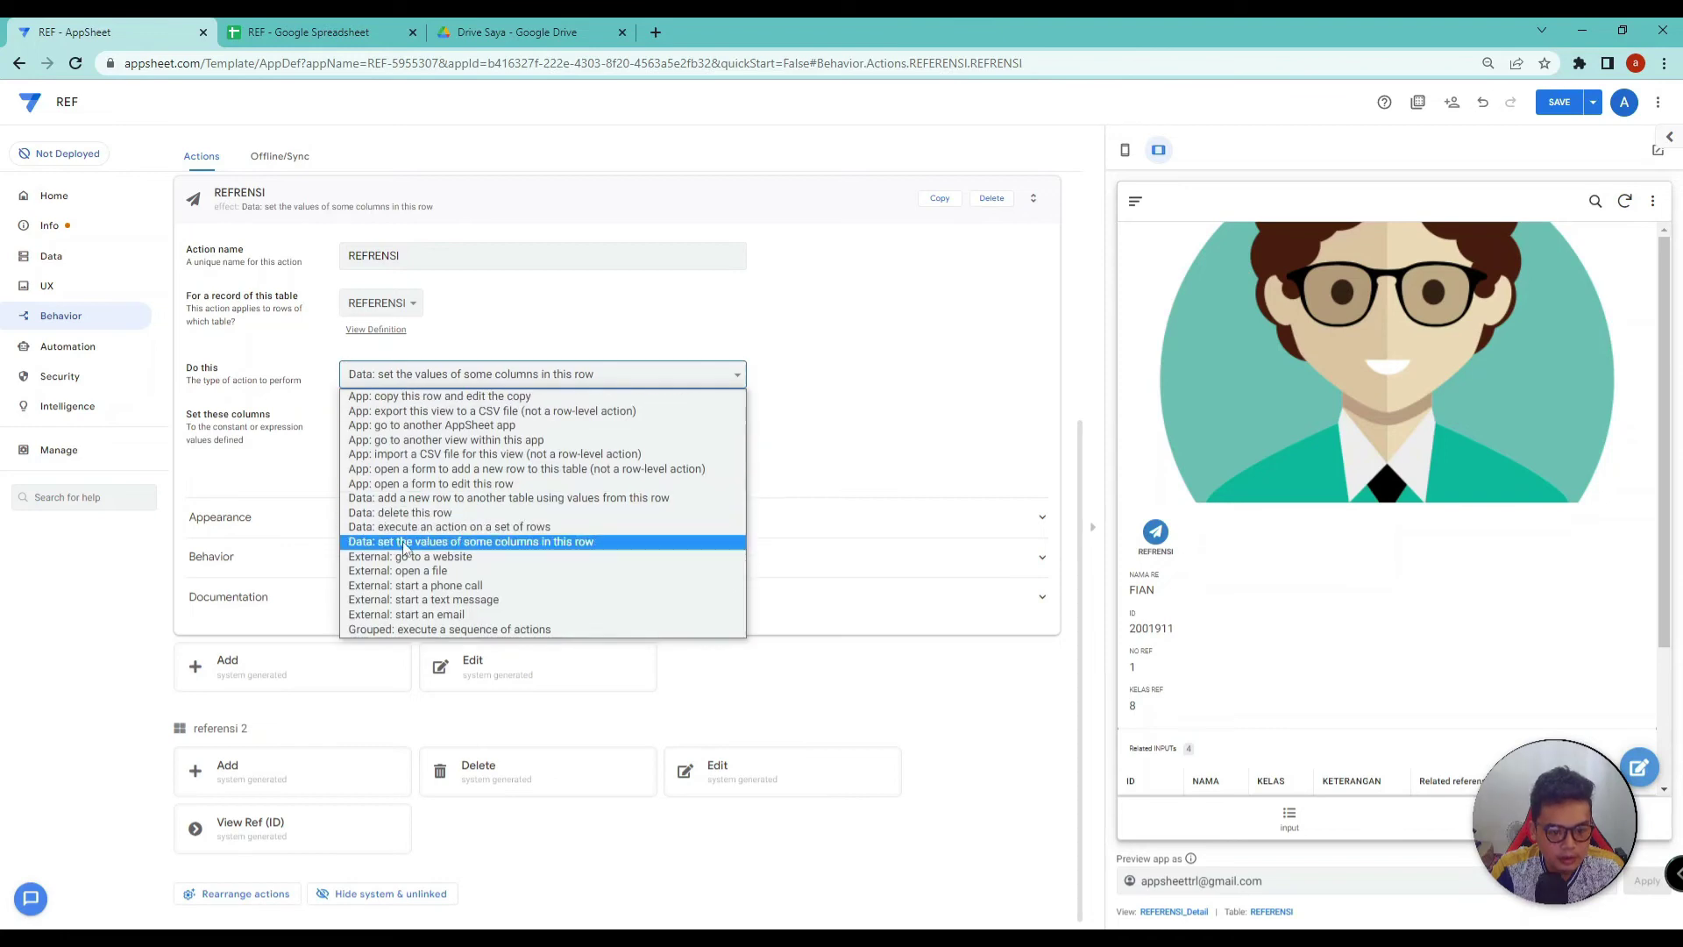
{"action": "left_click", "coordinate": [459, 546]}
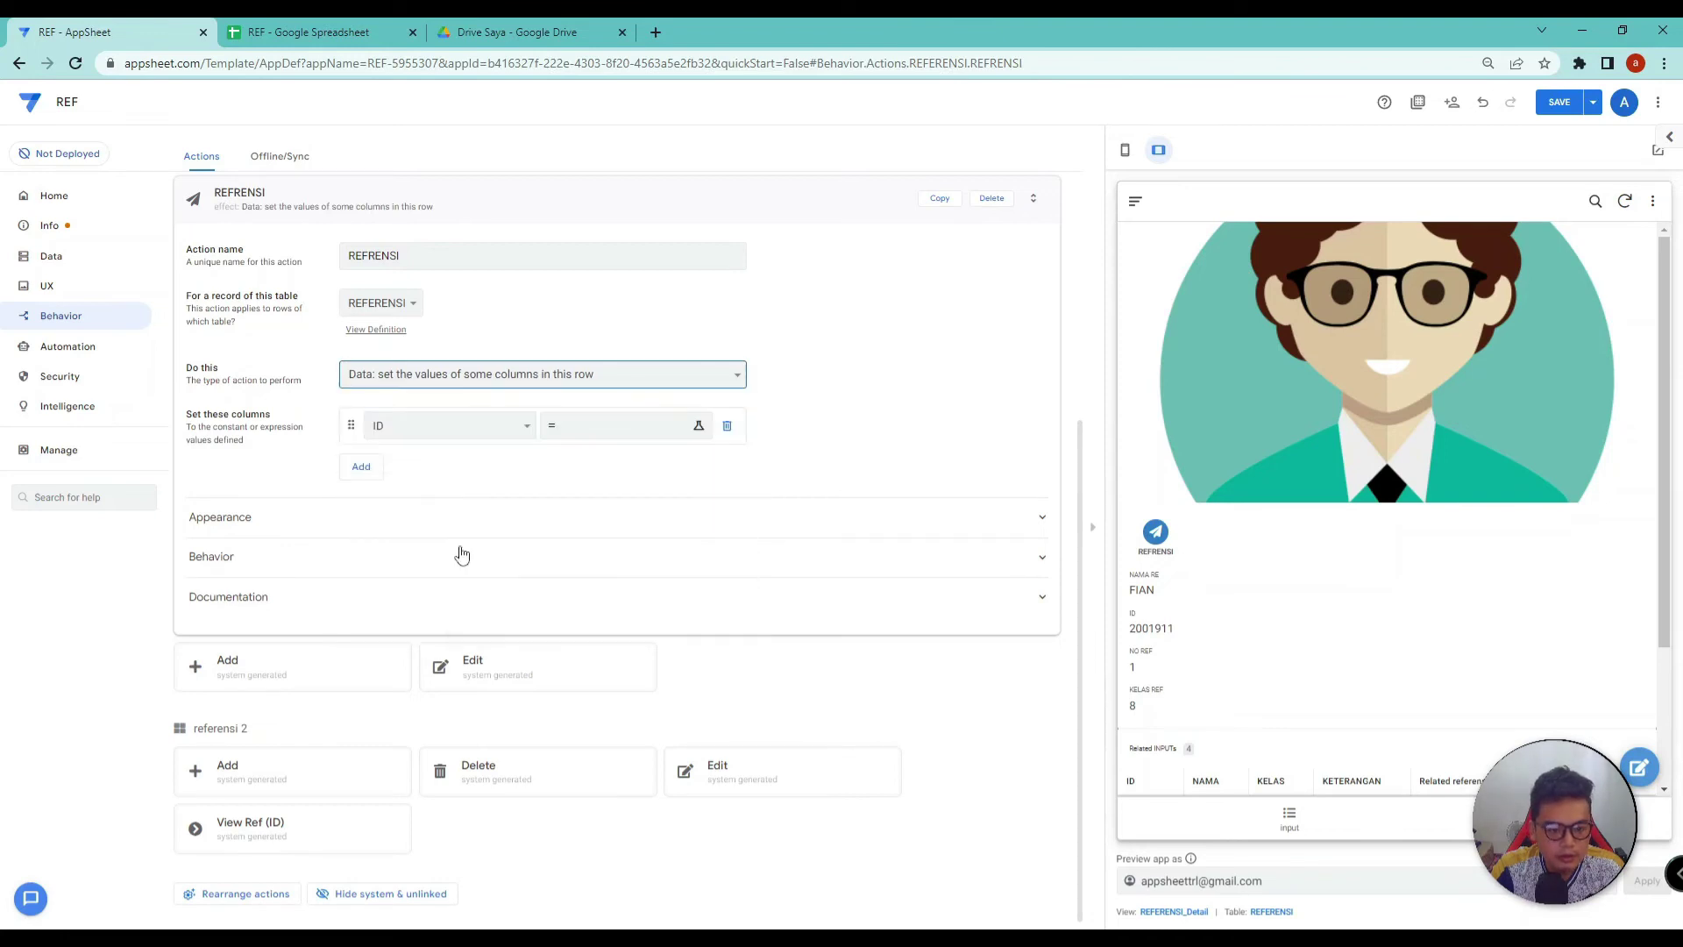
{"action": "left_click", "coordinate": [438, 433]}
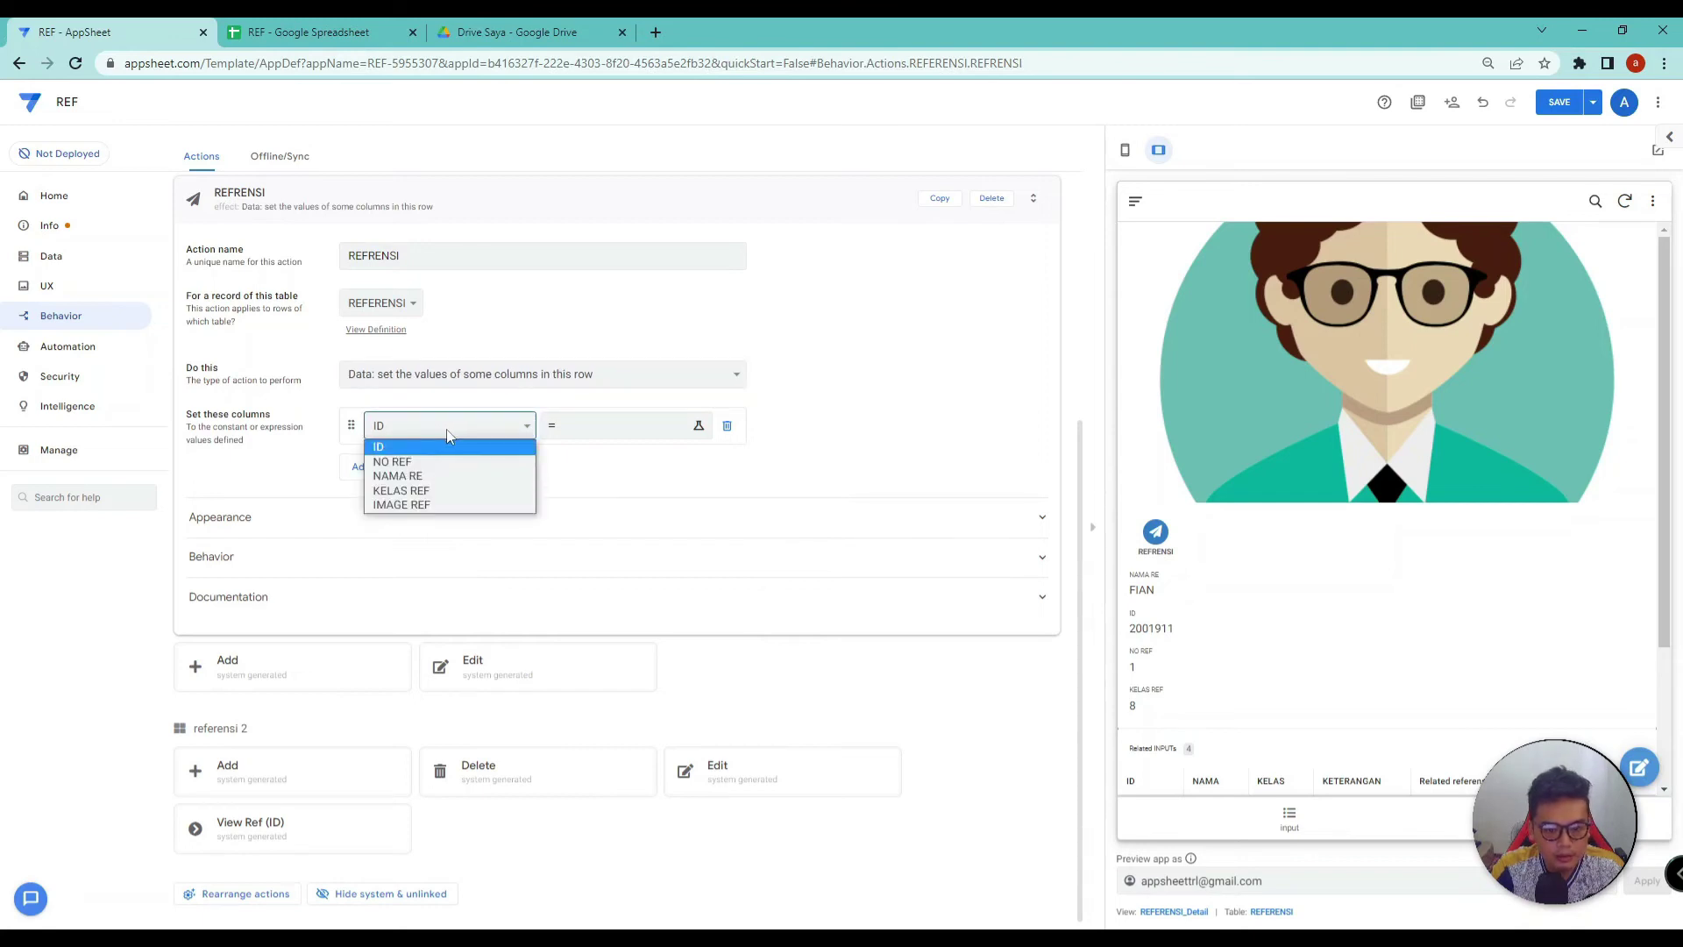
{"action": "left_click", "coordinate": [447, 492]}
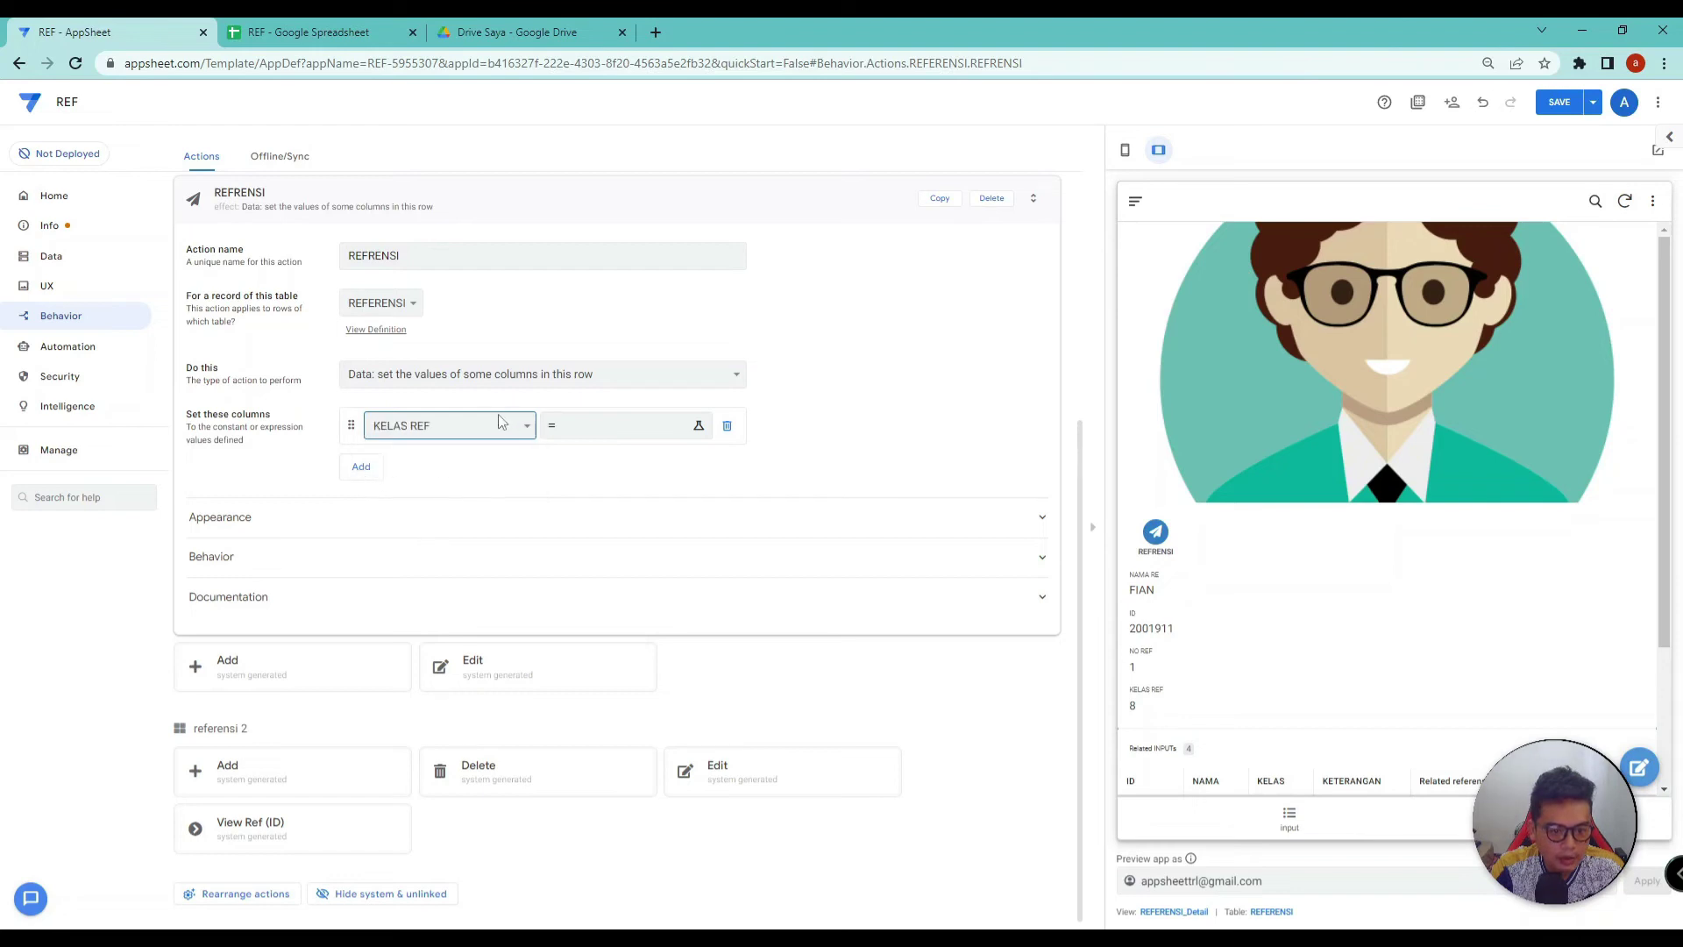
Step: Set the KELAS REF value to the expression INPUT("INPUT",[KELAS REF]) and save the app
{"action": "left_click", "coordinate": [618, 431]}
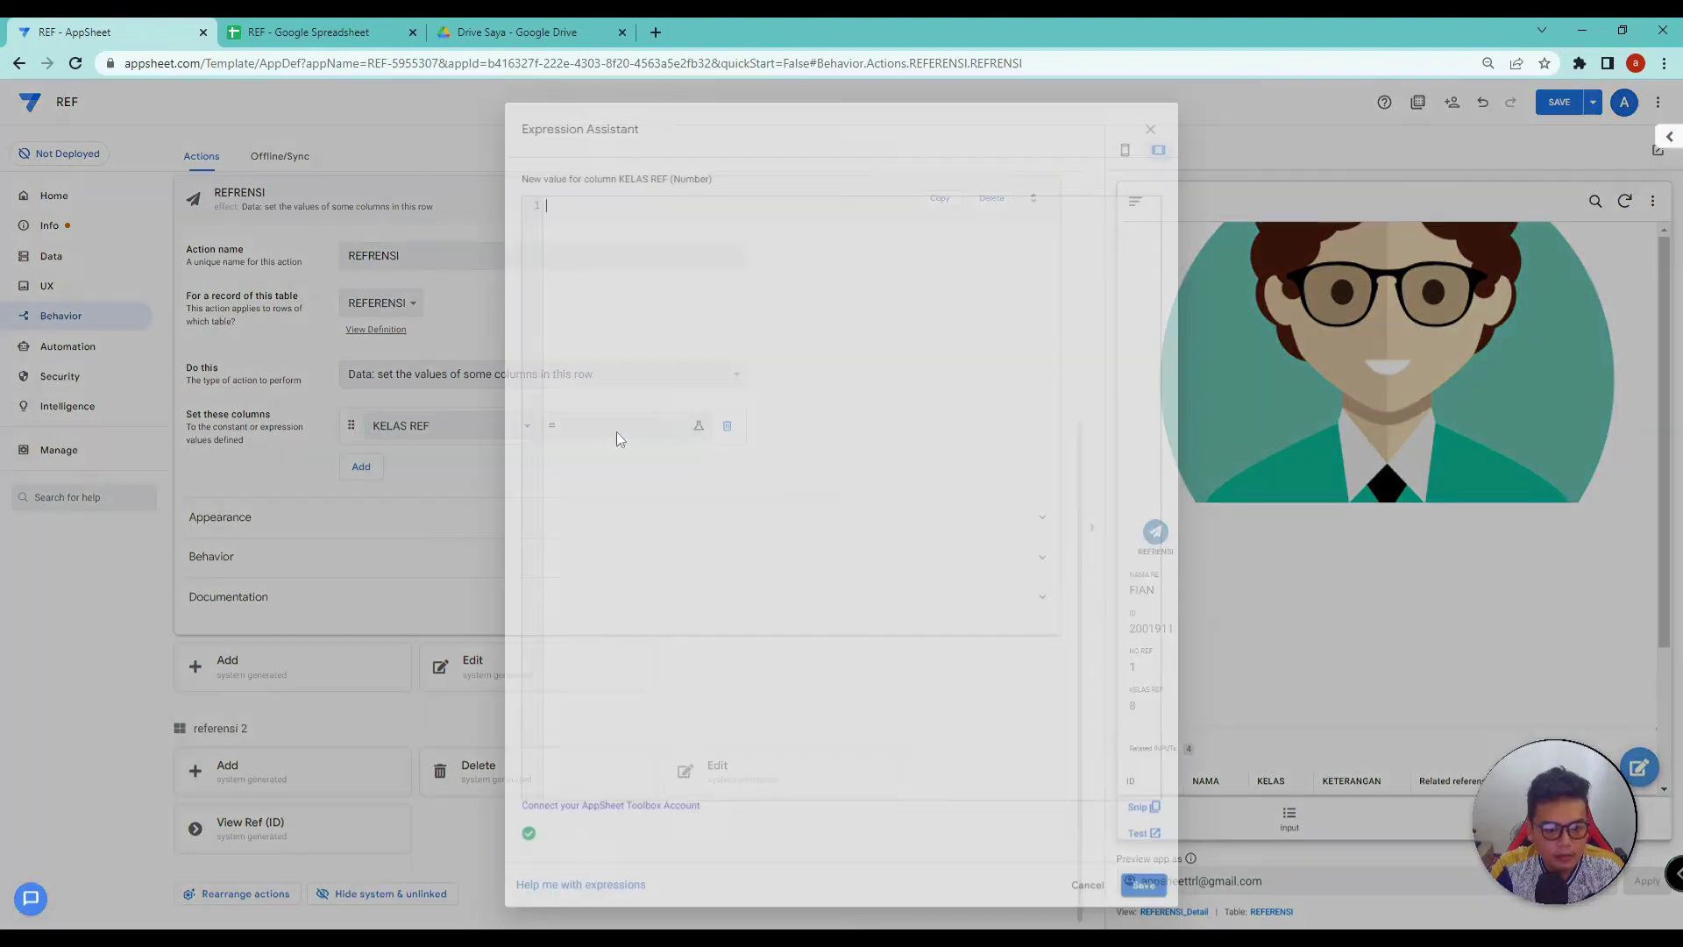
{"action": "type", "text": "INPUT"}
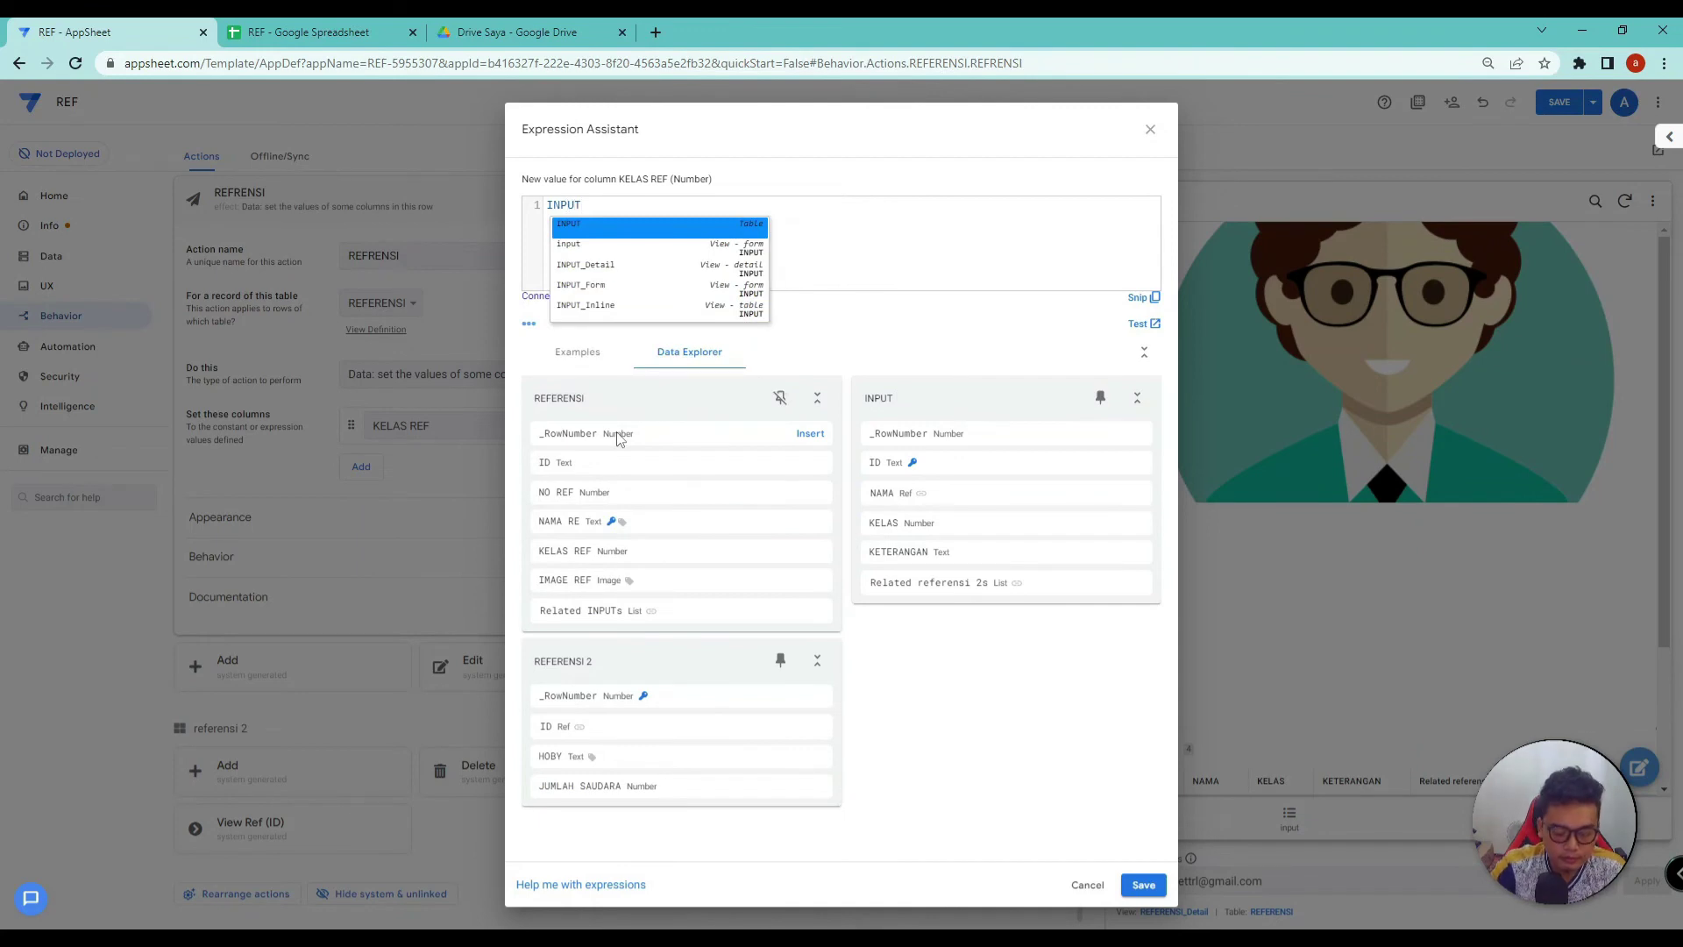
{"action": "type", "text": "("}
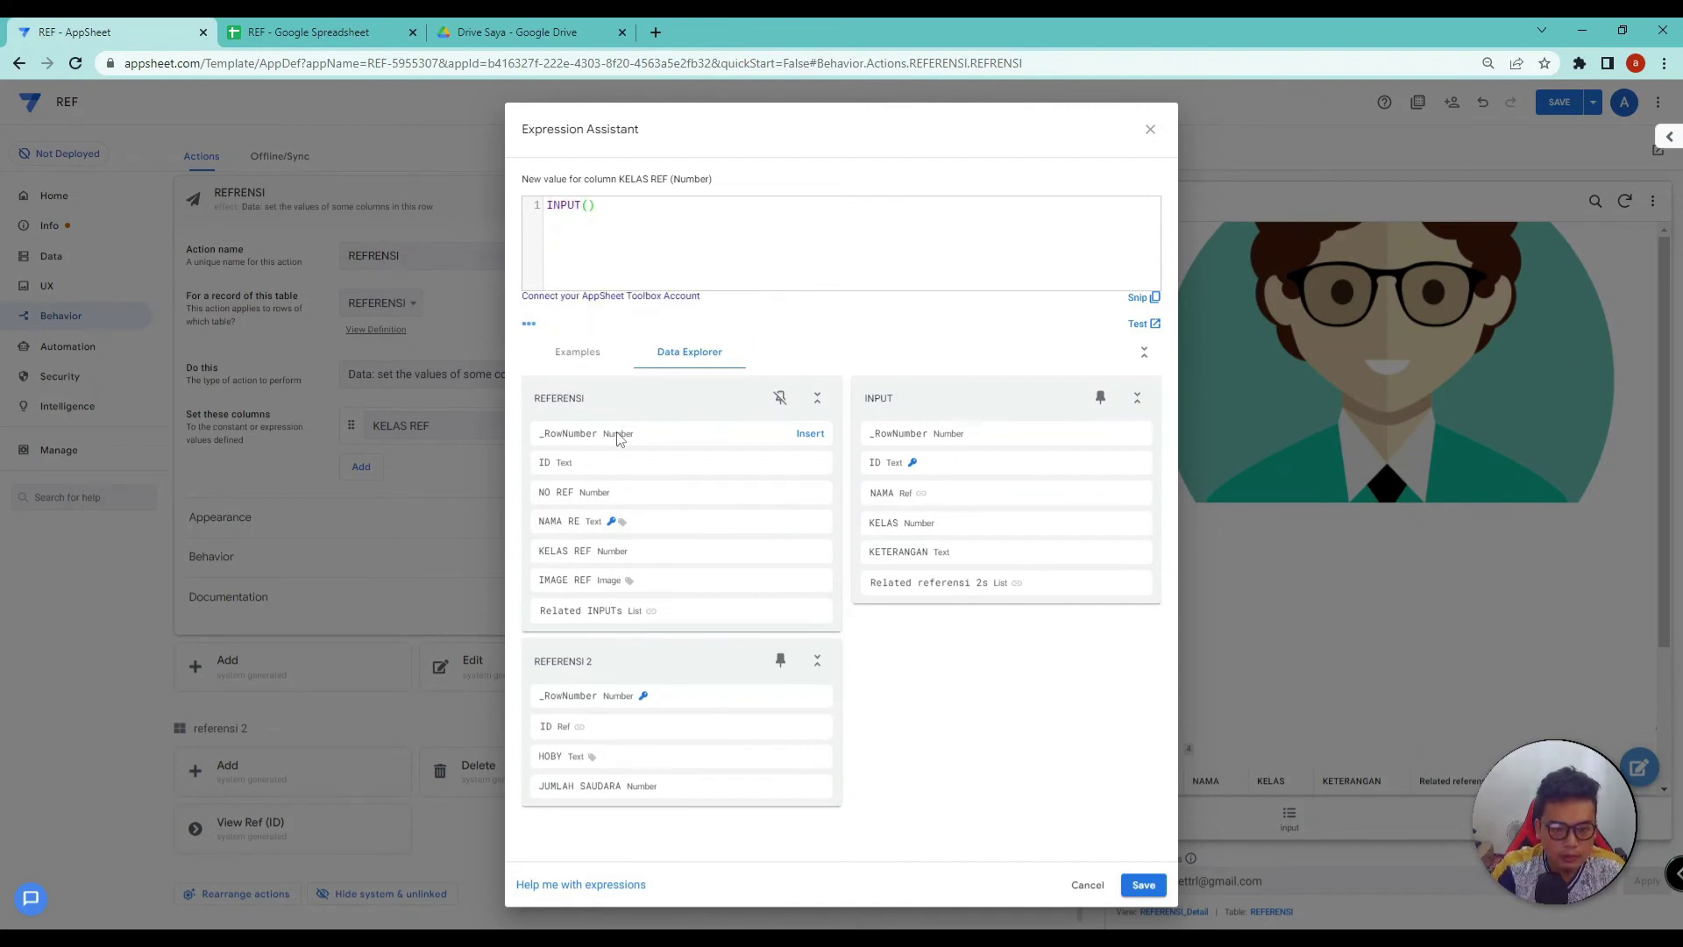
{"action": "type", "text": "\"INP"}
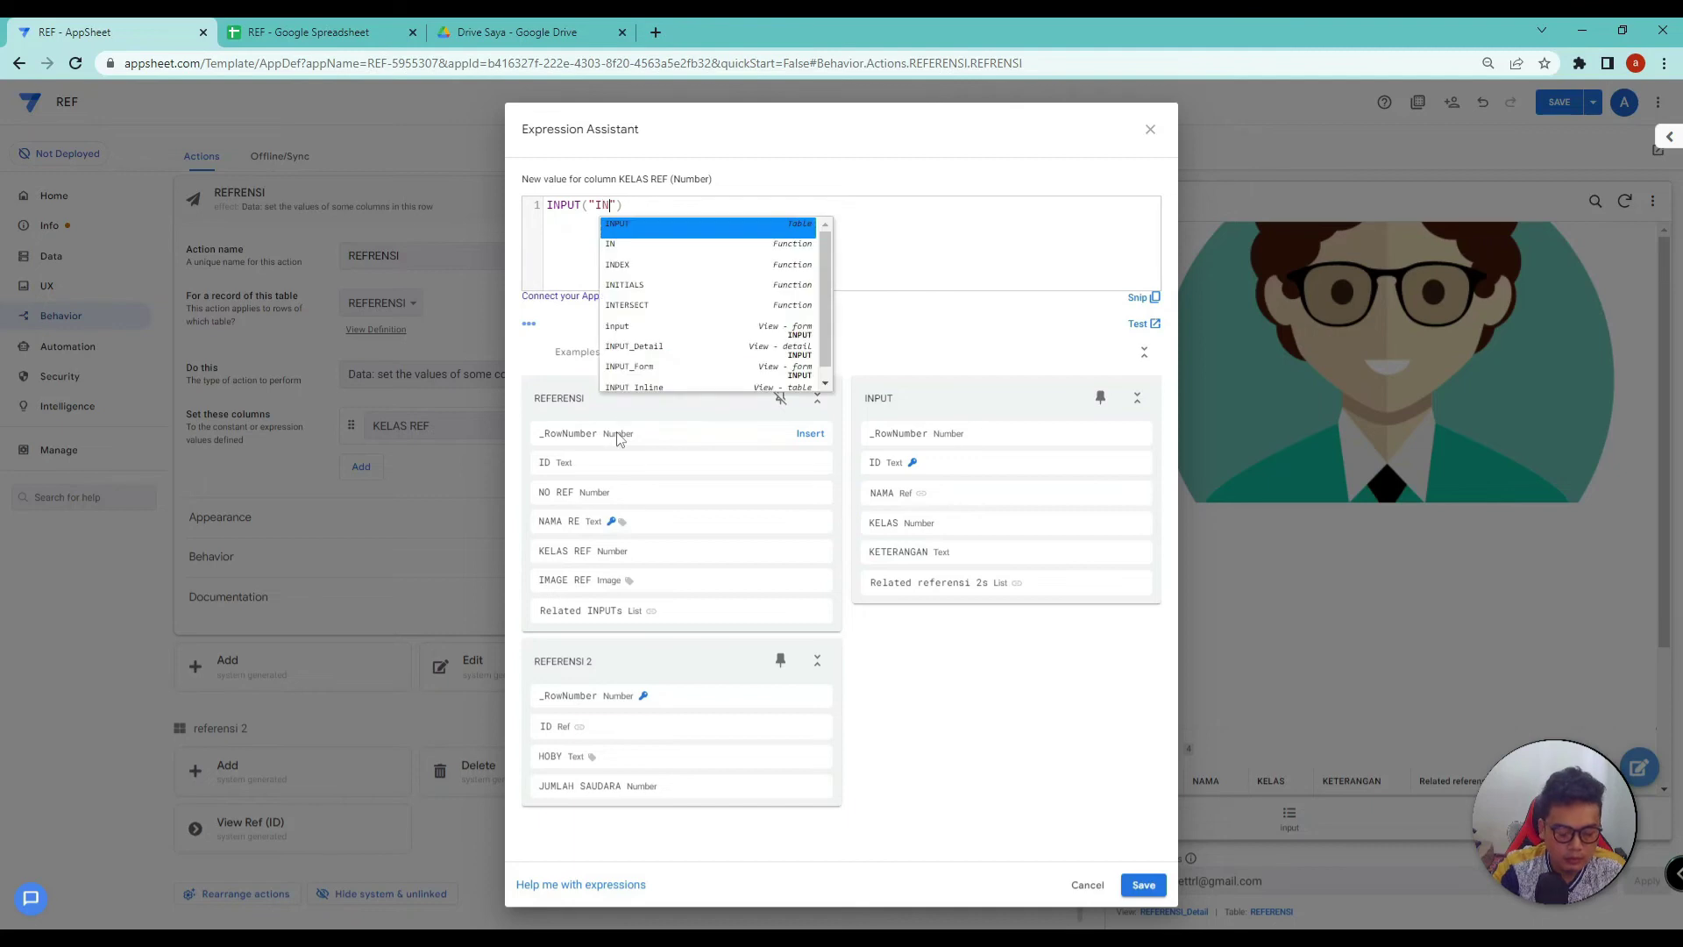
{"action": "type", "text": "UT"}
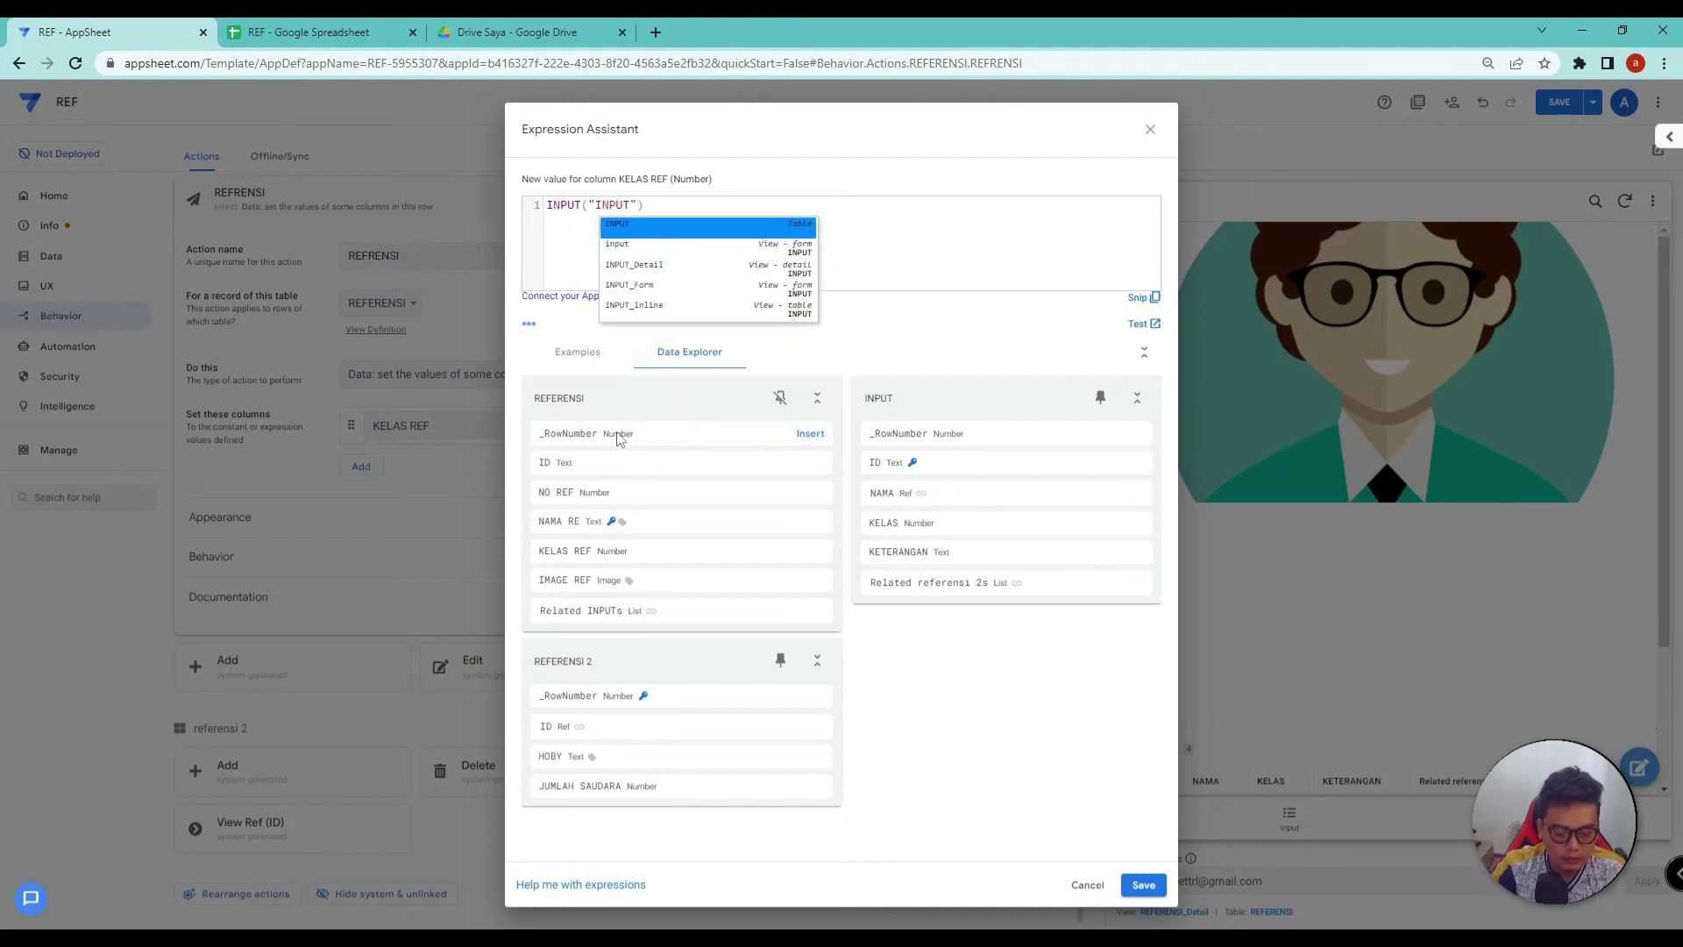
{"action": "type", "text": ",["}
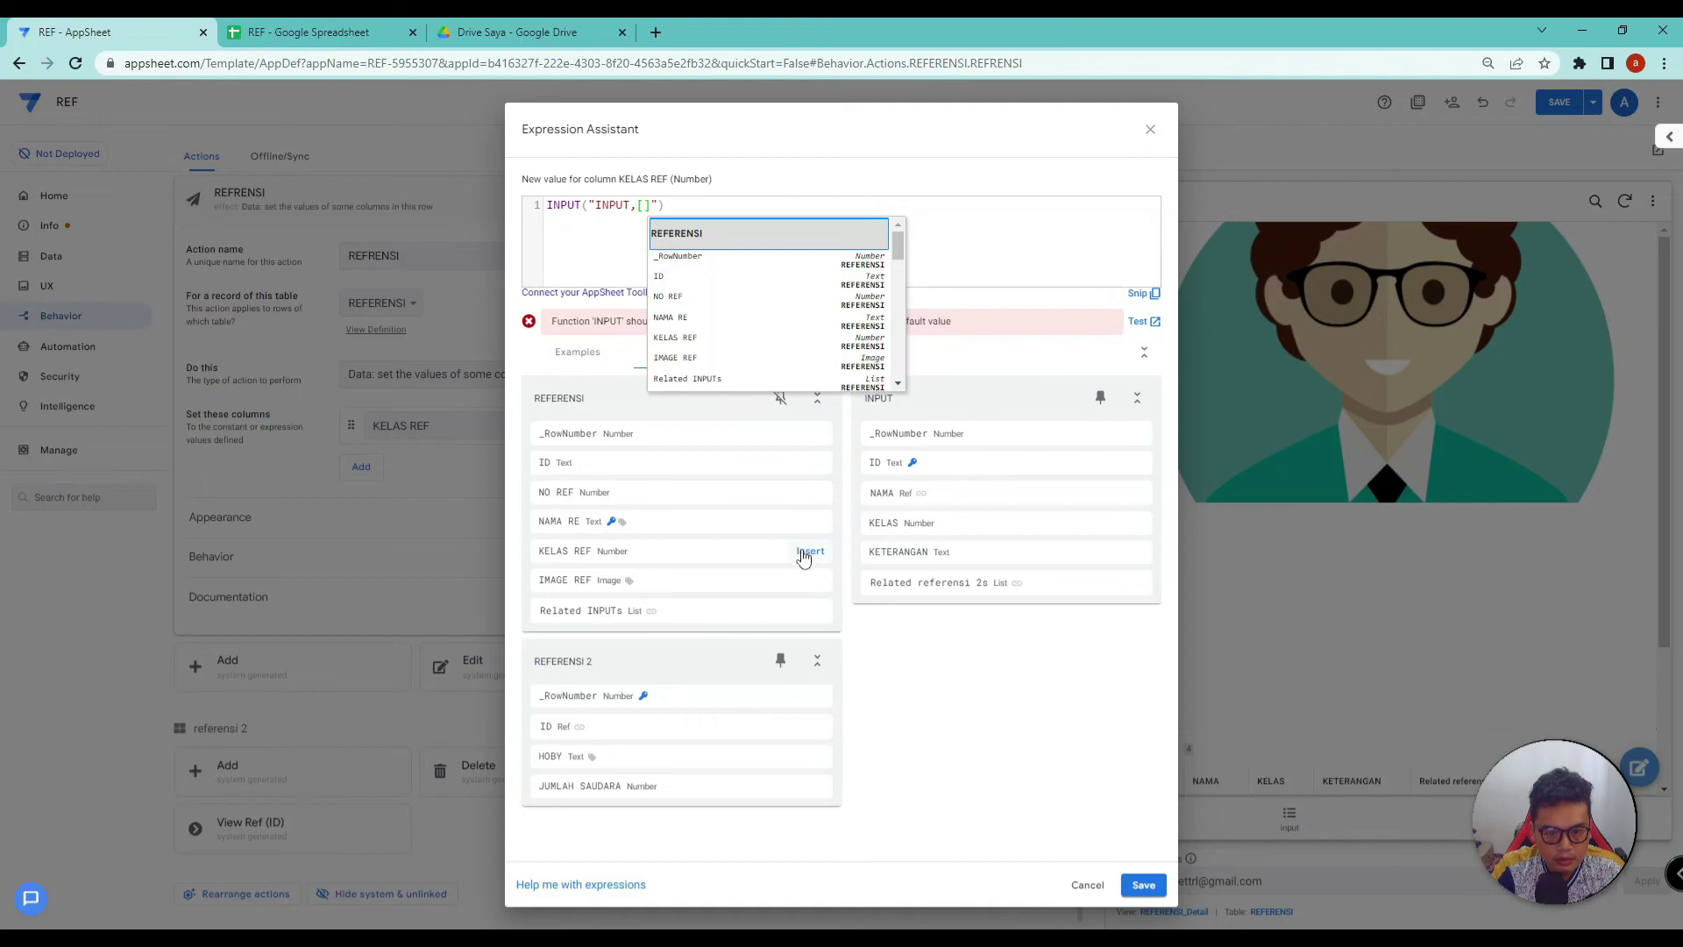
{"action": "left_click", "coordinate": [808, 551]}
{"action": "key", "text": "BackSpace"}
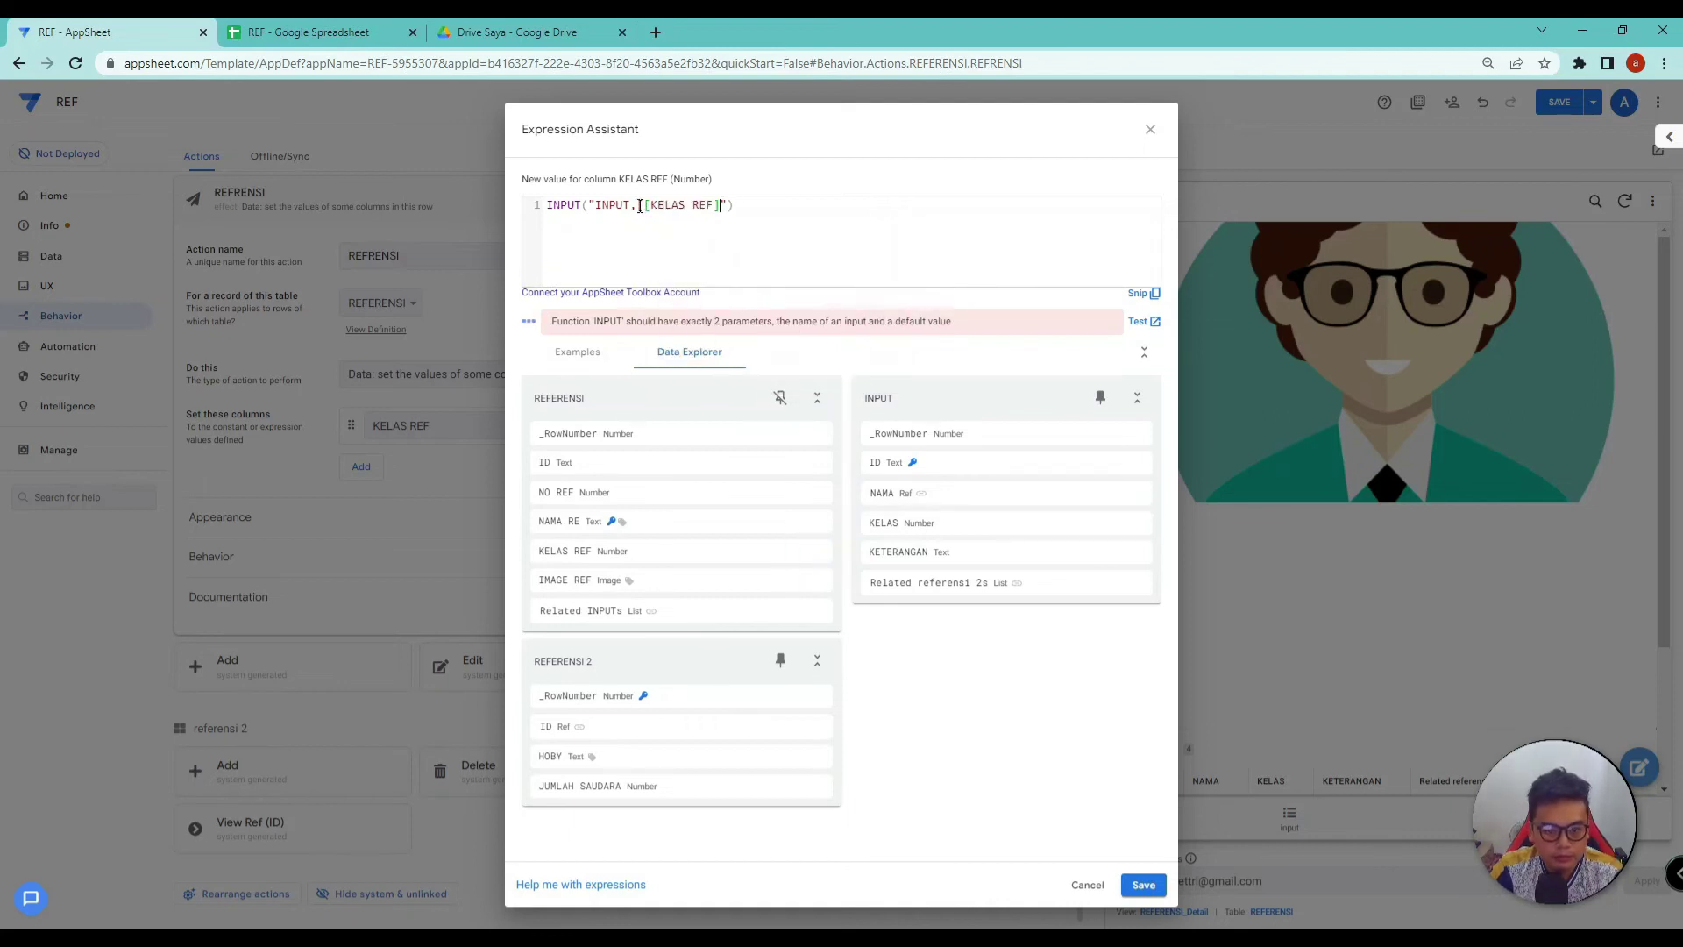
{"action": "key", "text": "BackSpace"}
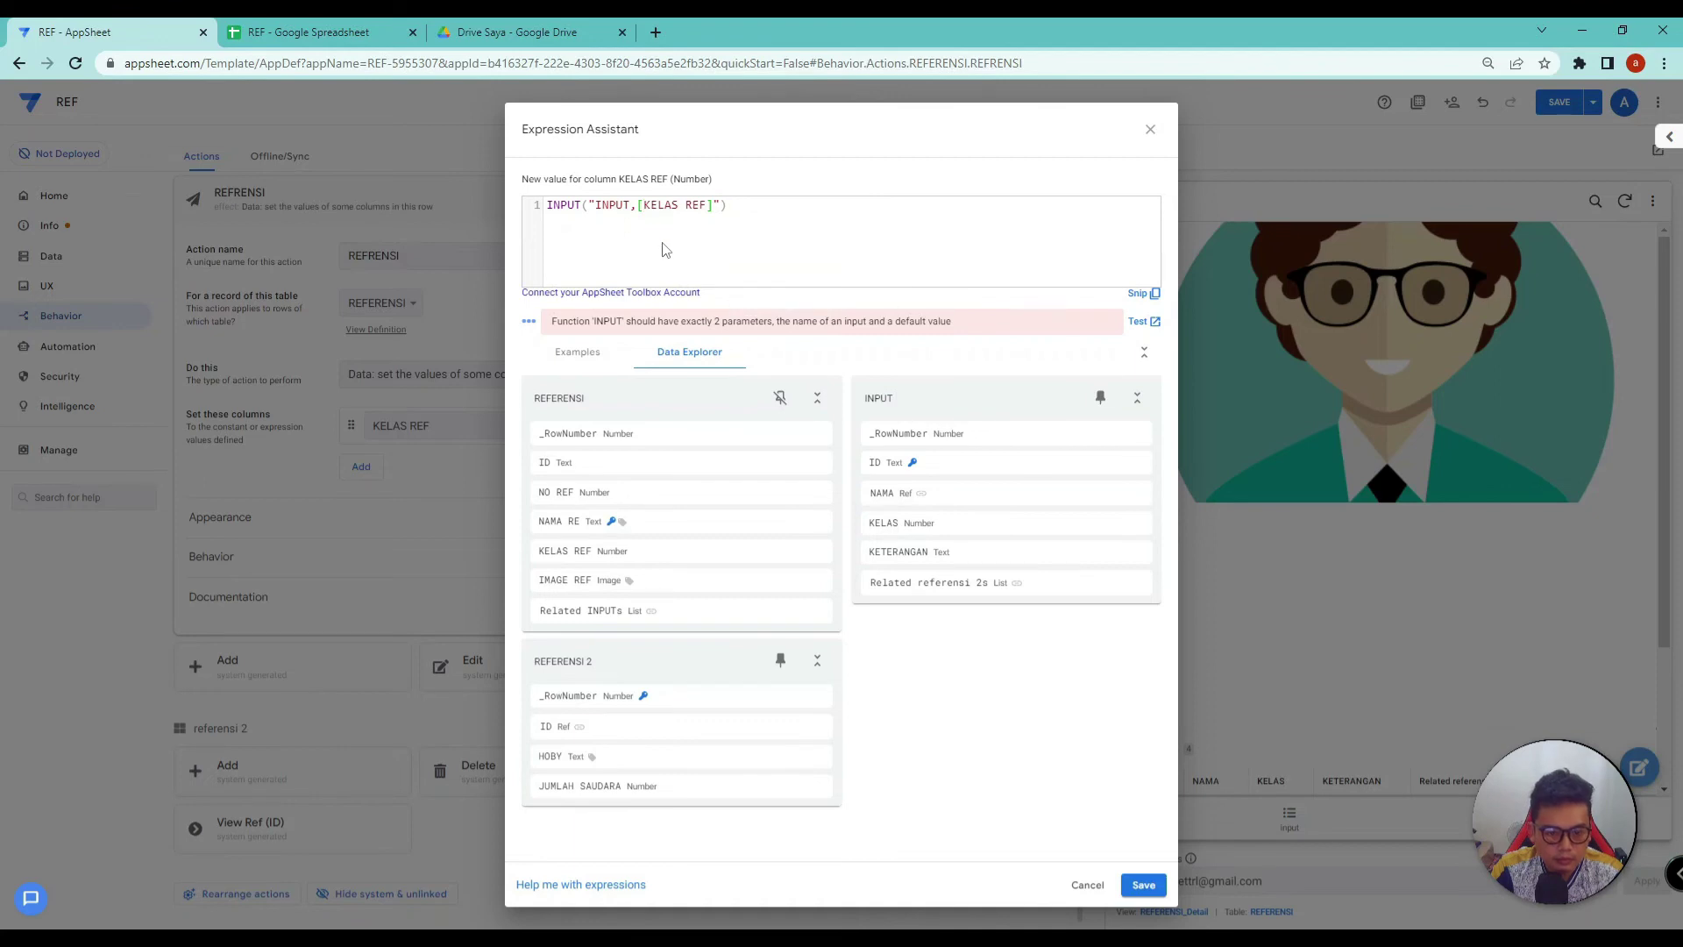
{"action": "left_click", "coordinate": [632, 204]}
{"action": "type", "text": "\""}
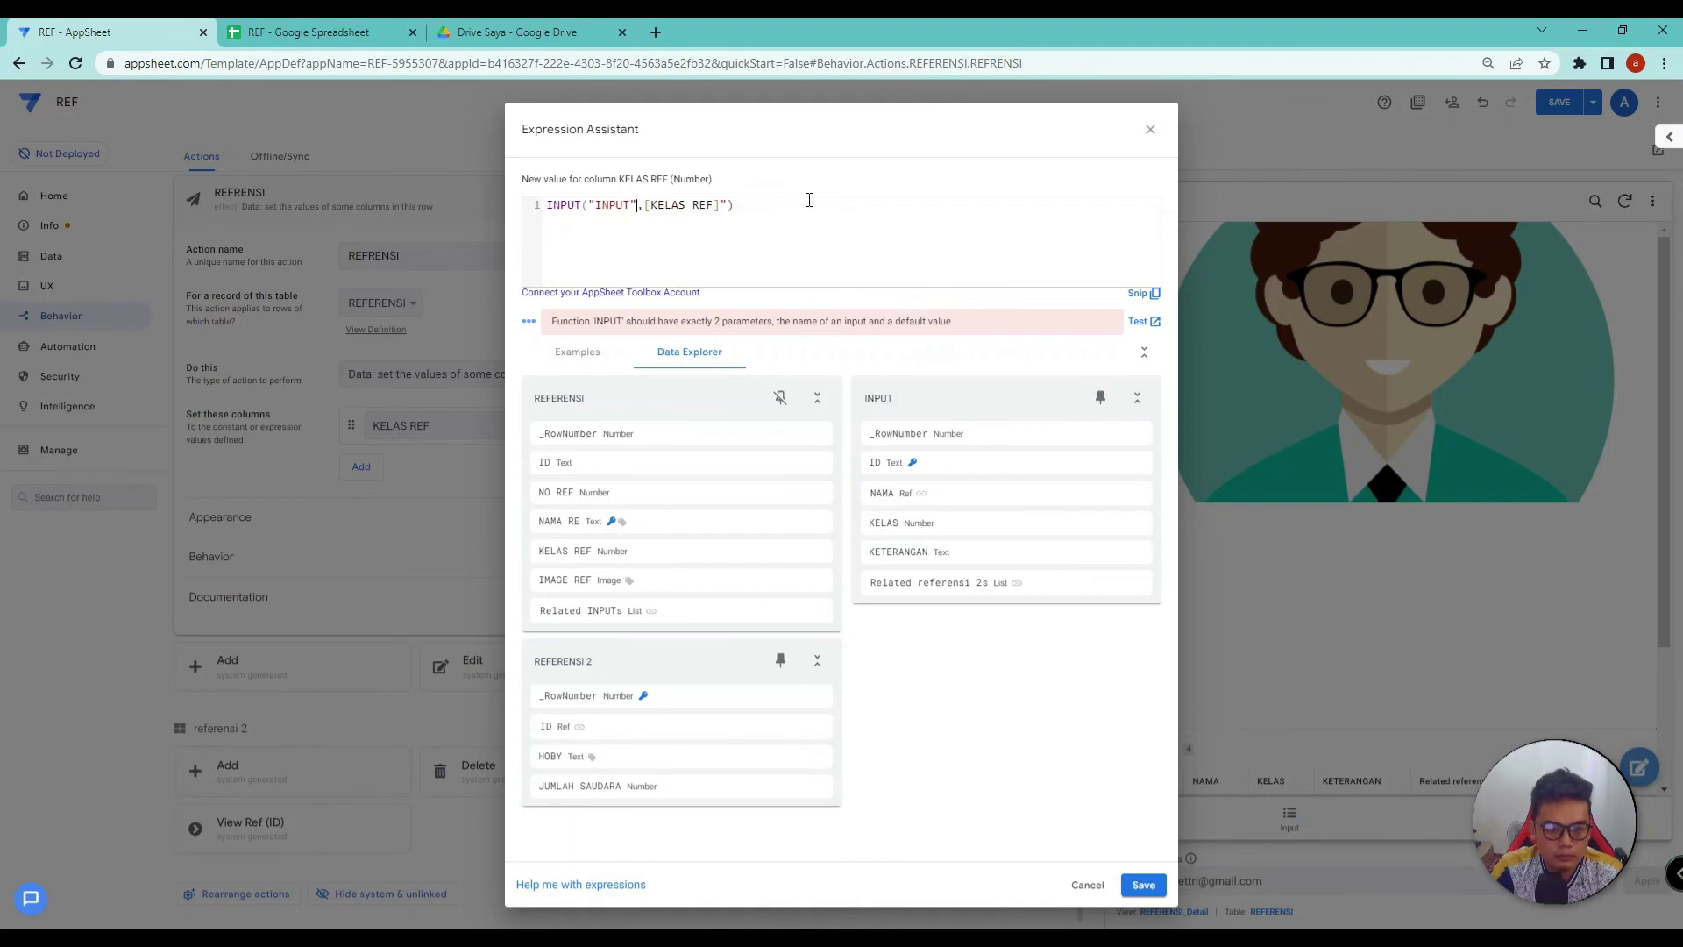
{"action": "key", "text": "BackSpace"}
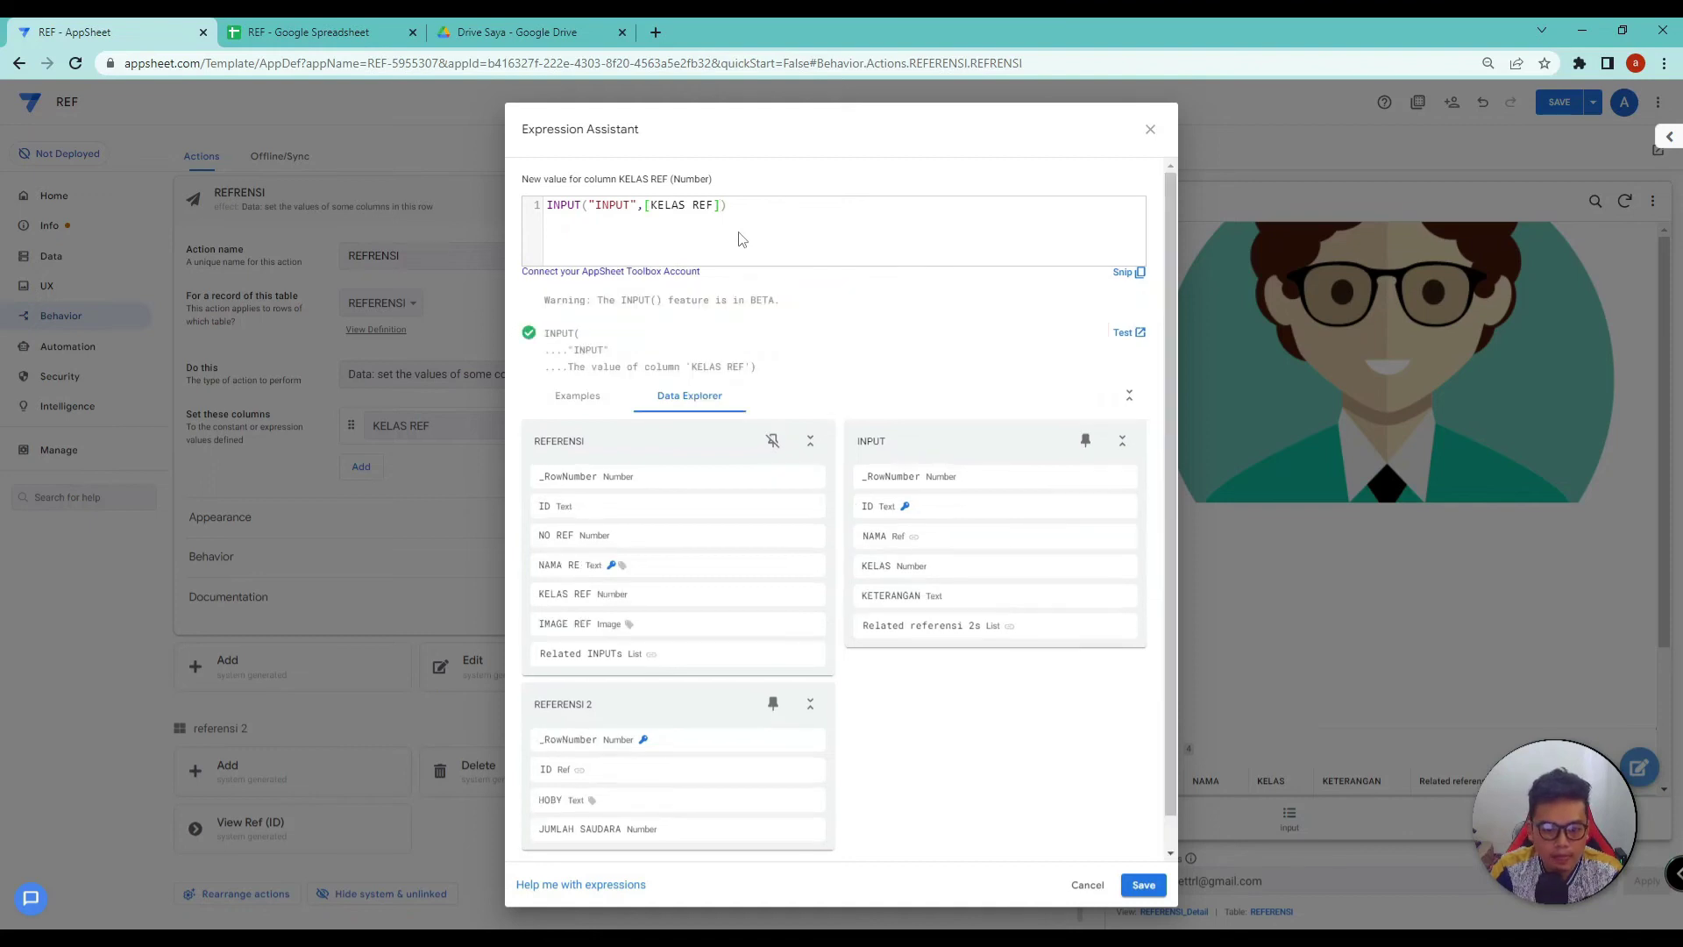
{"action": "left_click", "coordinate": [1141, 884]}
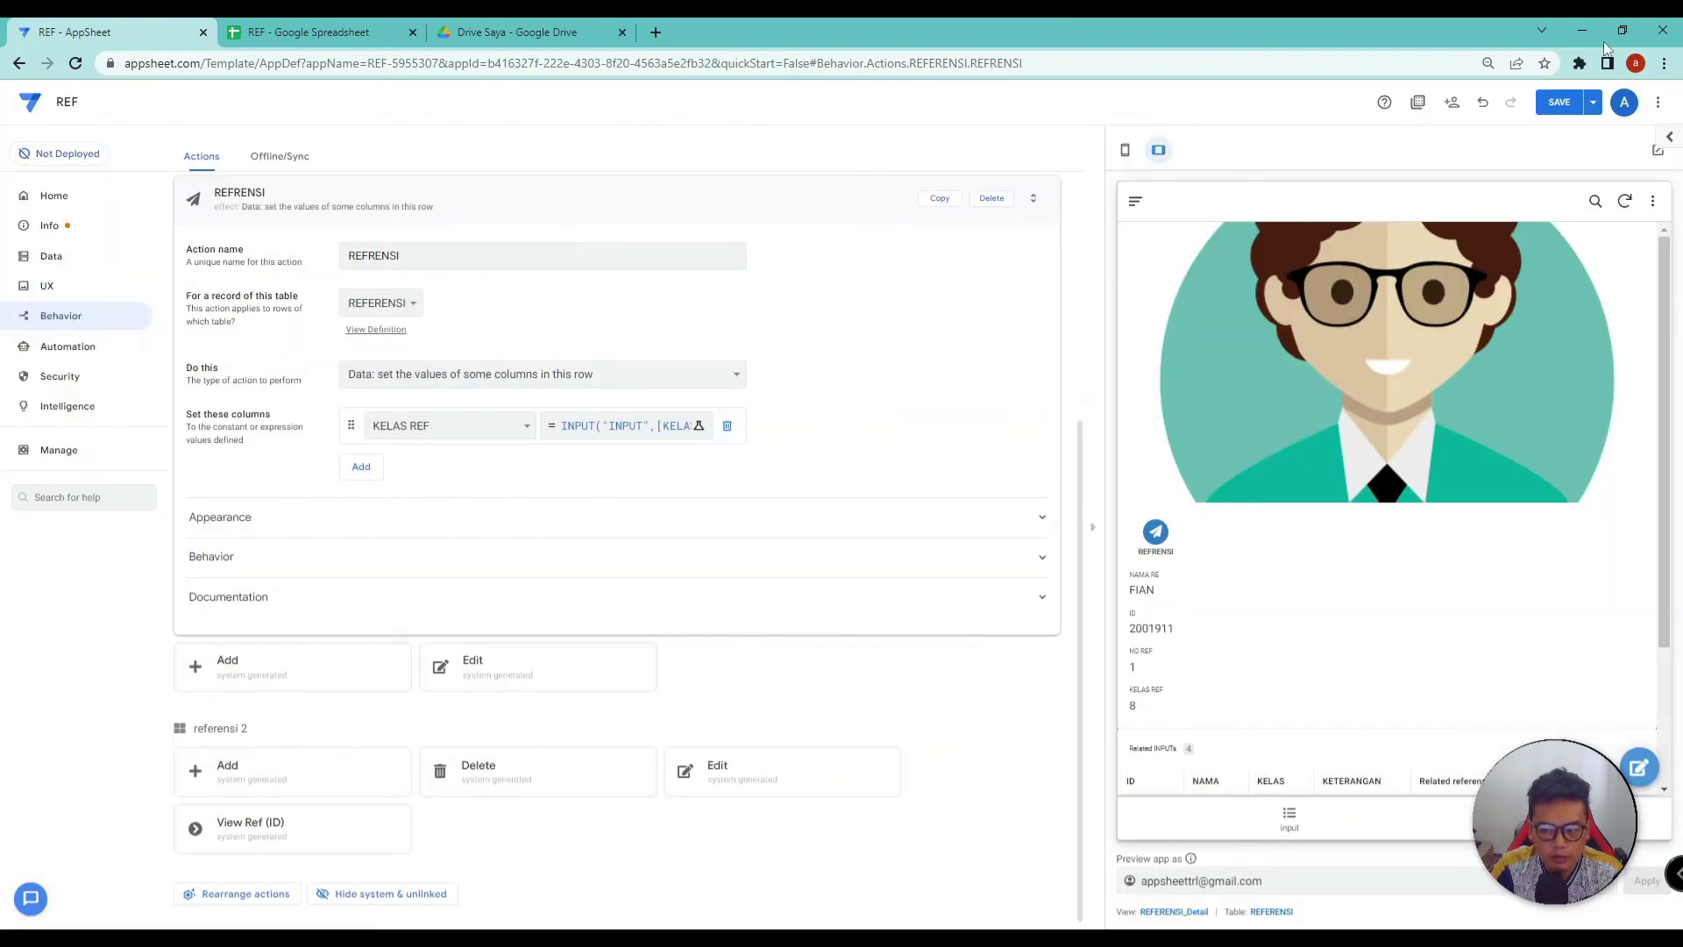
{"action": "left_click", "coordinate": [1561, 102]}
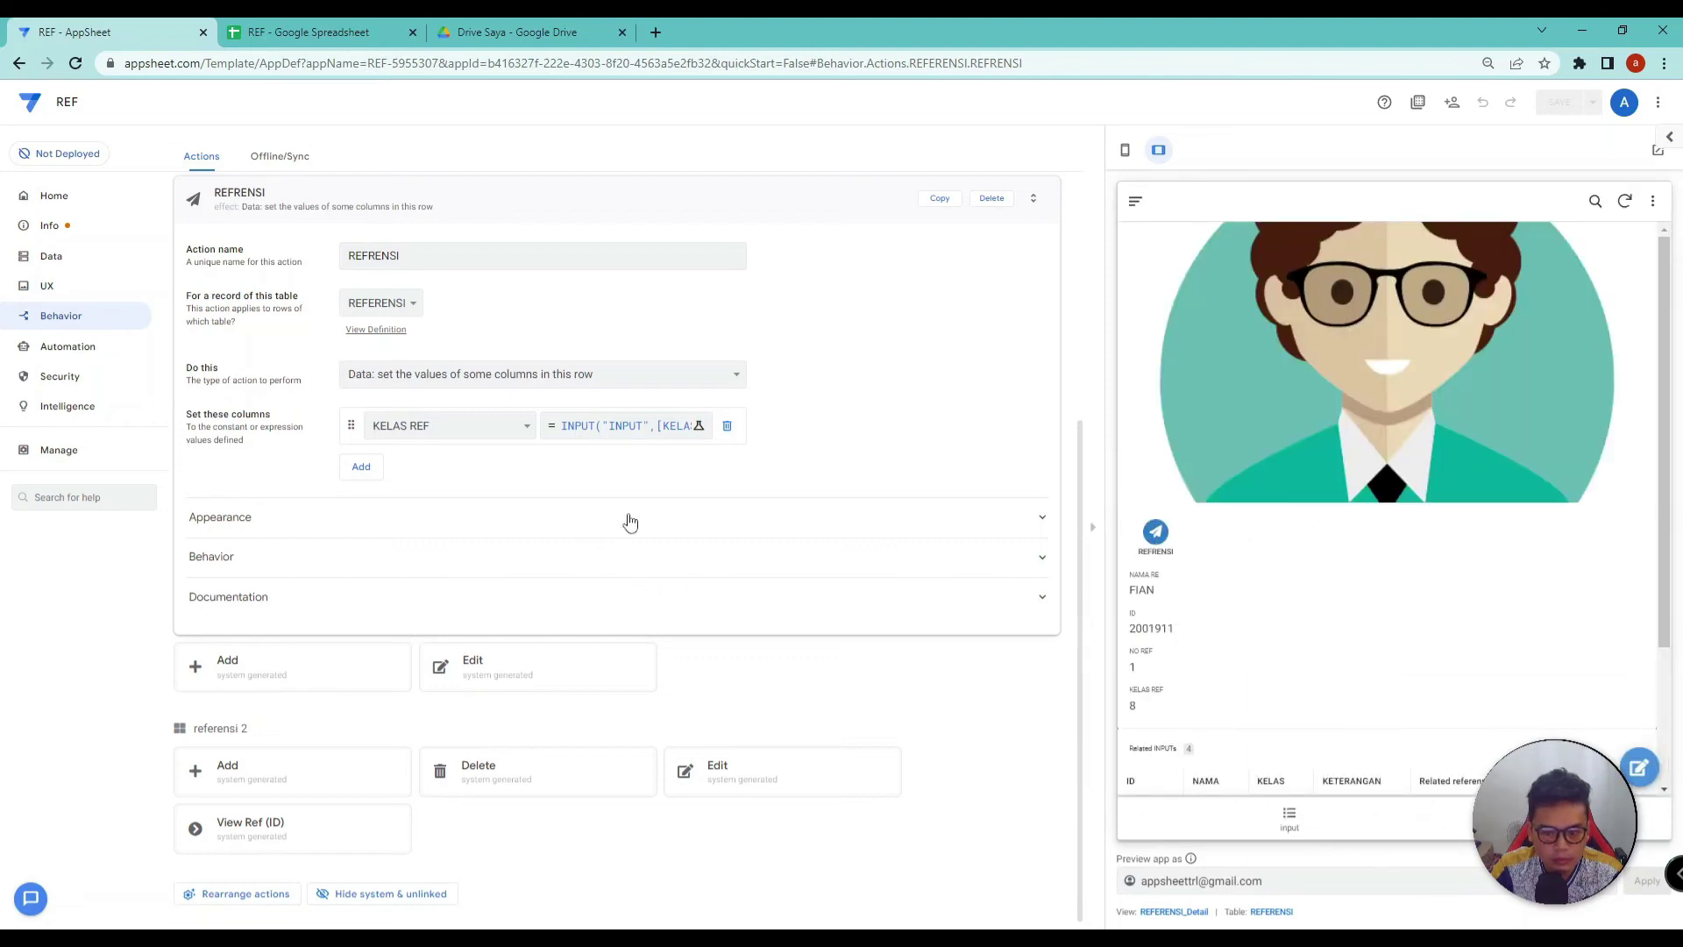
Step: In the app preview, open a student card's details, run the REFRENSI action, and cancel its KELAS REF prompt
{"action": "left_click", "coordinate": [1543, 817]}
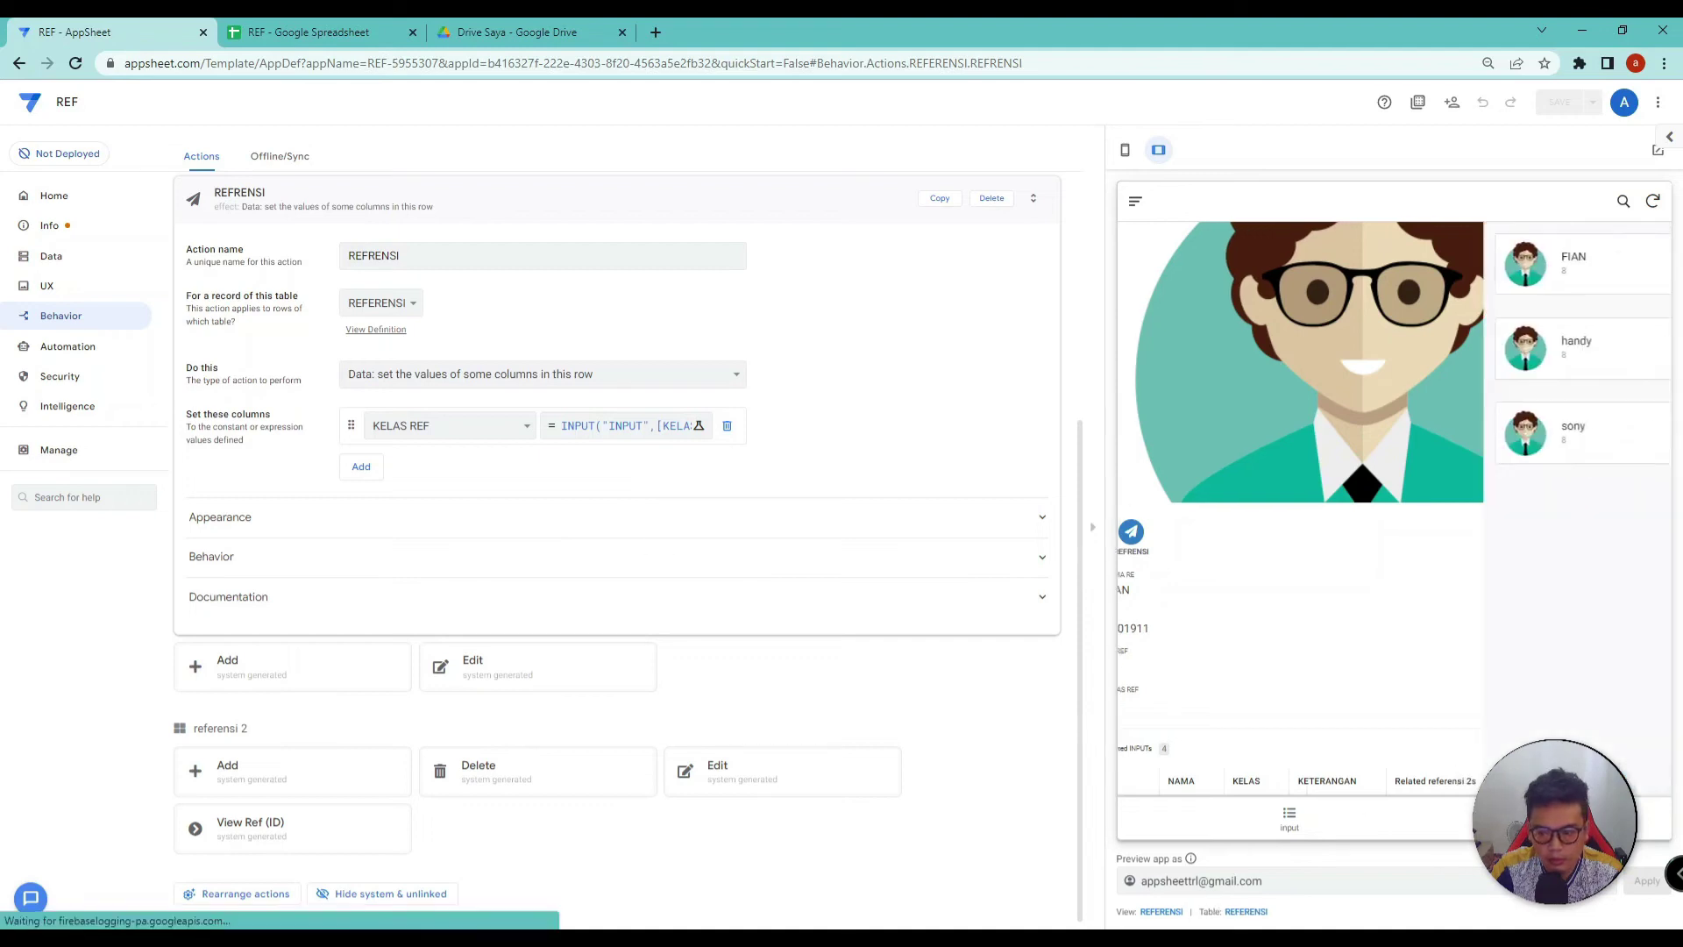
{"action": "left_click", "coordinate": [1266, 349]}
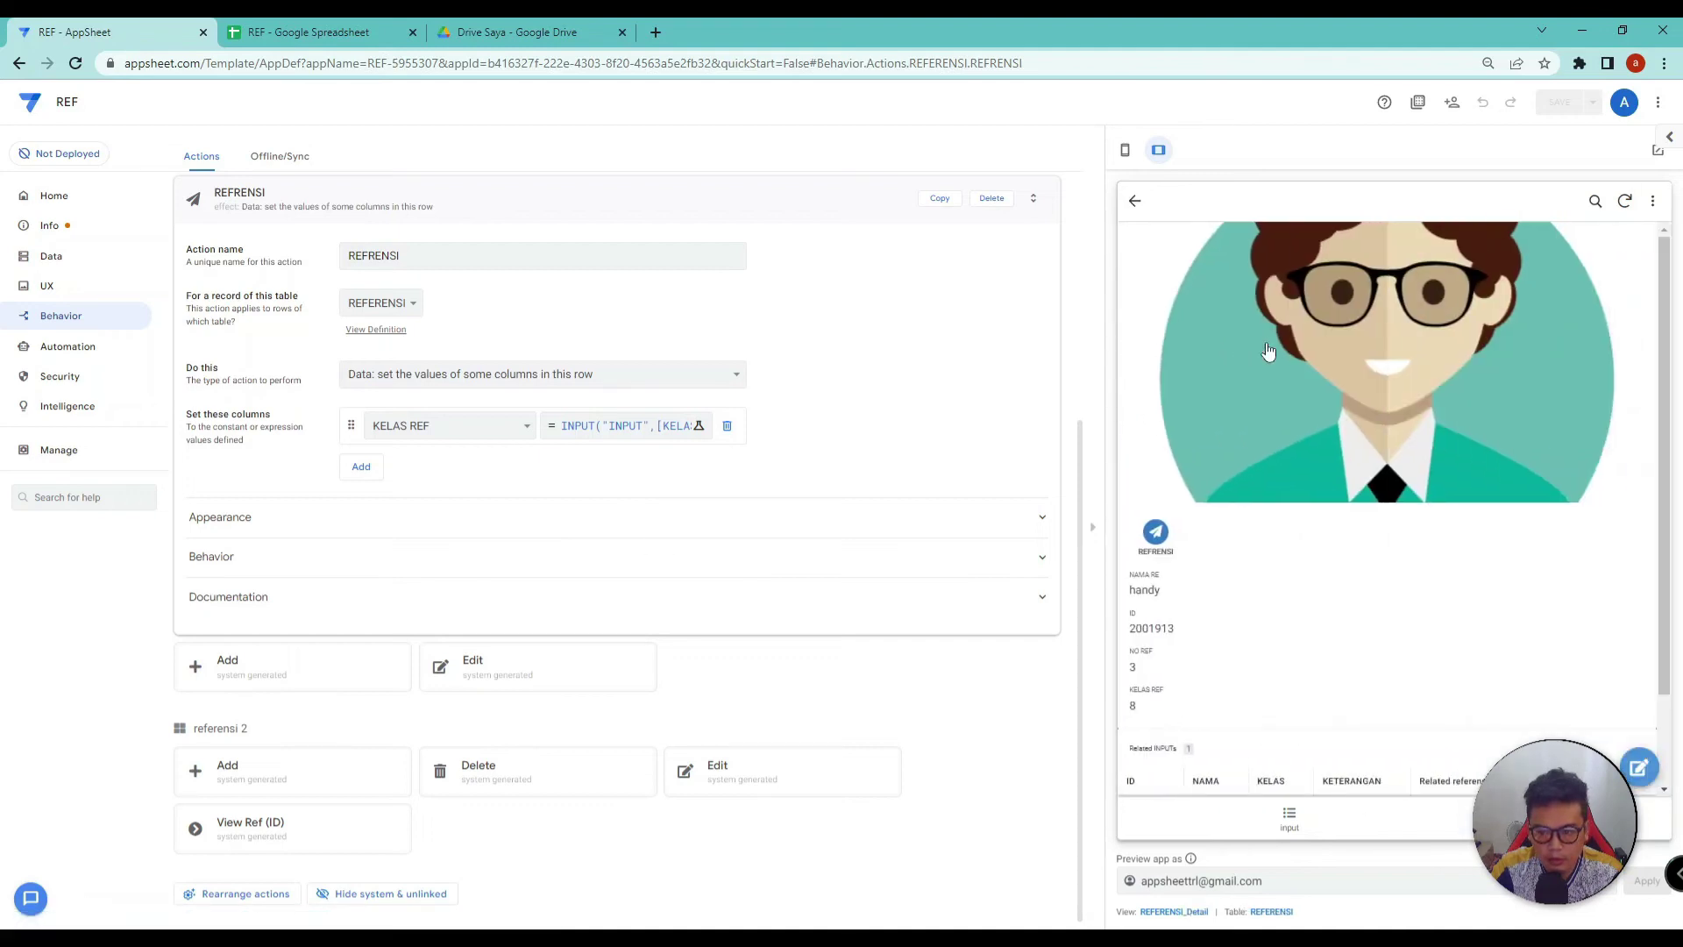
{"action": "left_click", "coordinate": [1138, 205]}
{"action": "left_click", "coordinate": [1372, 347]}
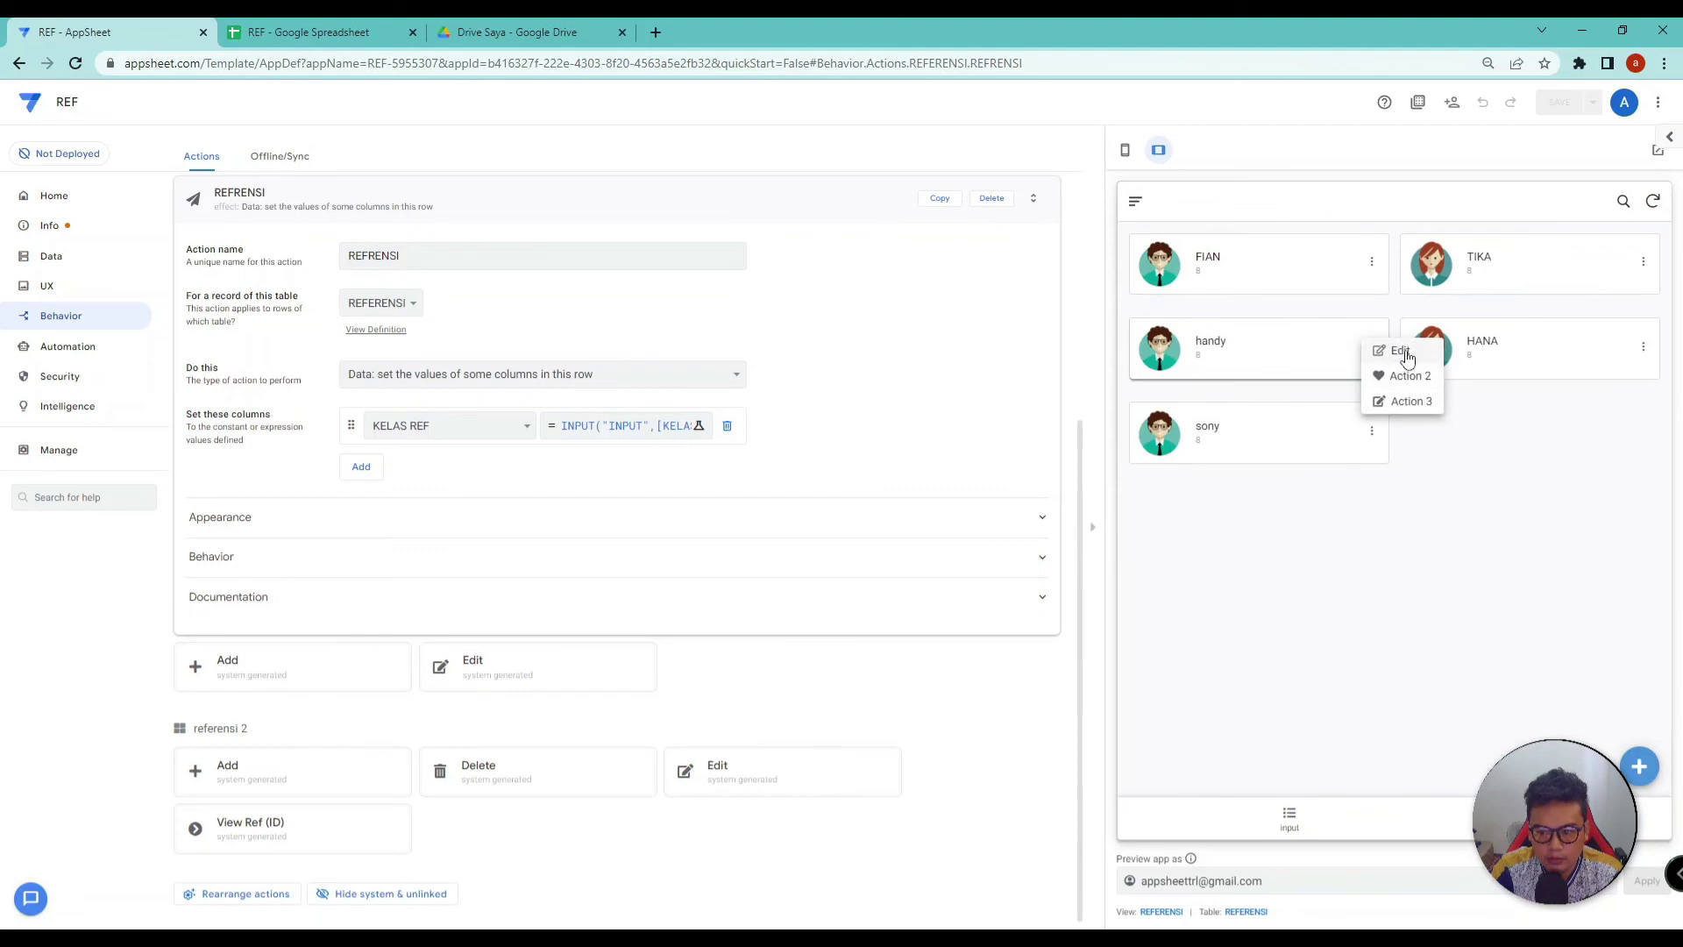
{"action": "left_click", "coordinate": [1280, 351]}
{"action": "left_click", "coordinate": [1278, 349]}
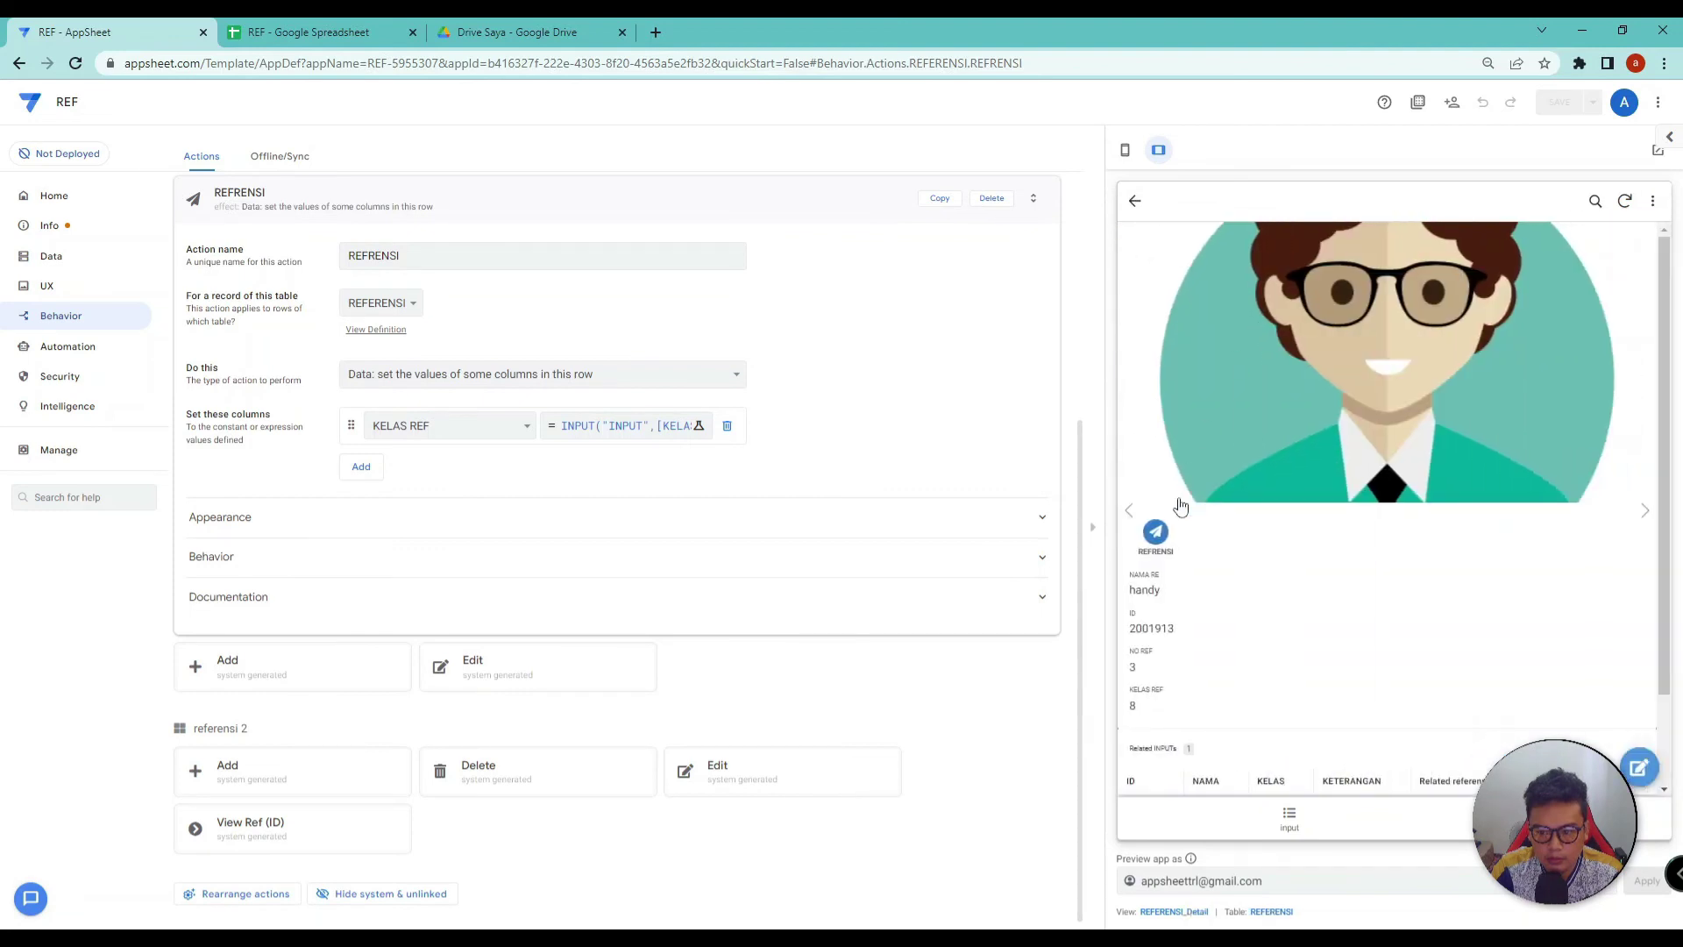
{"action": "left_click", "coordinate": [1159, 532]}
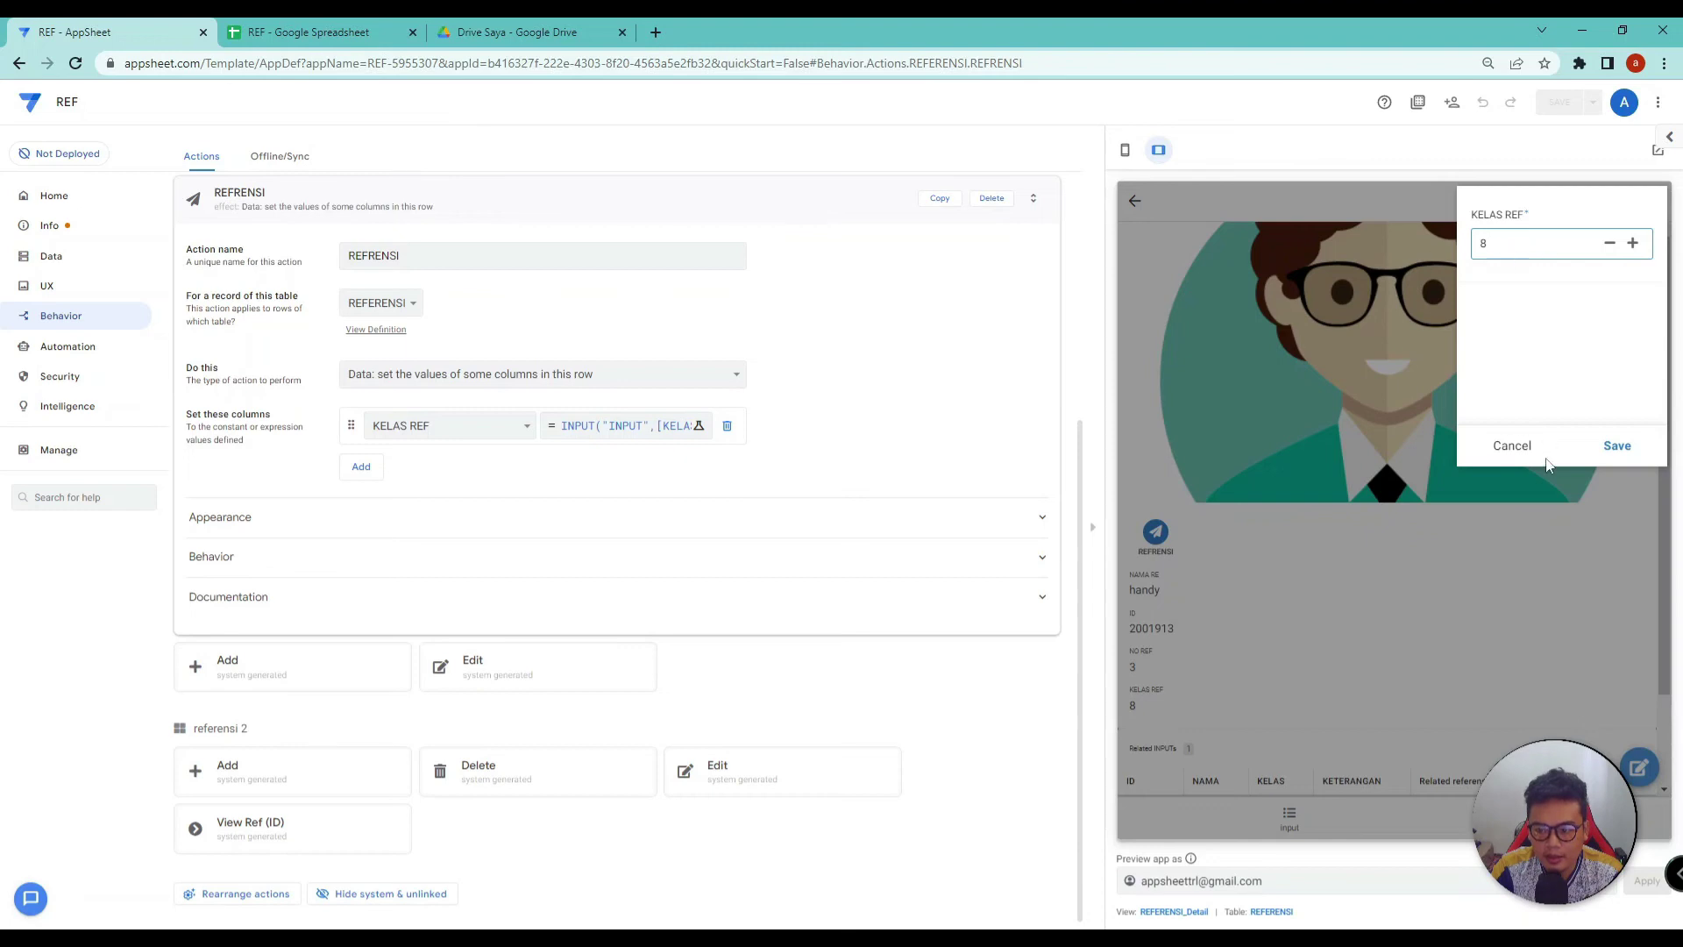
{"action": "left_click", "coordinate": [1506, 445]}
{"action": "left_click", "coordinate": [1137, 202]}
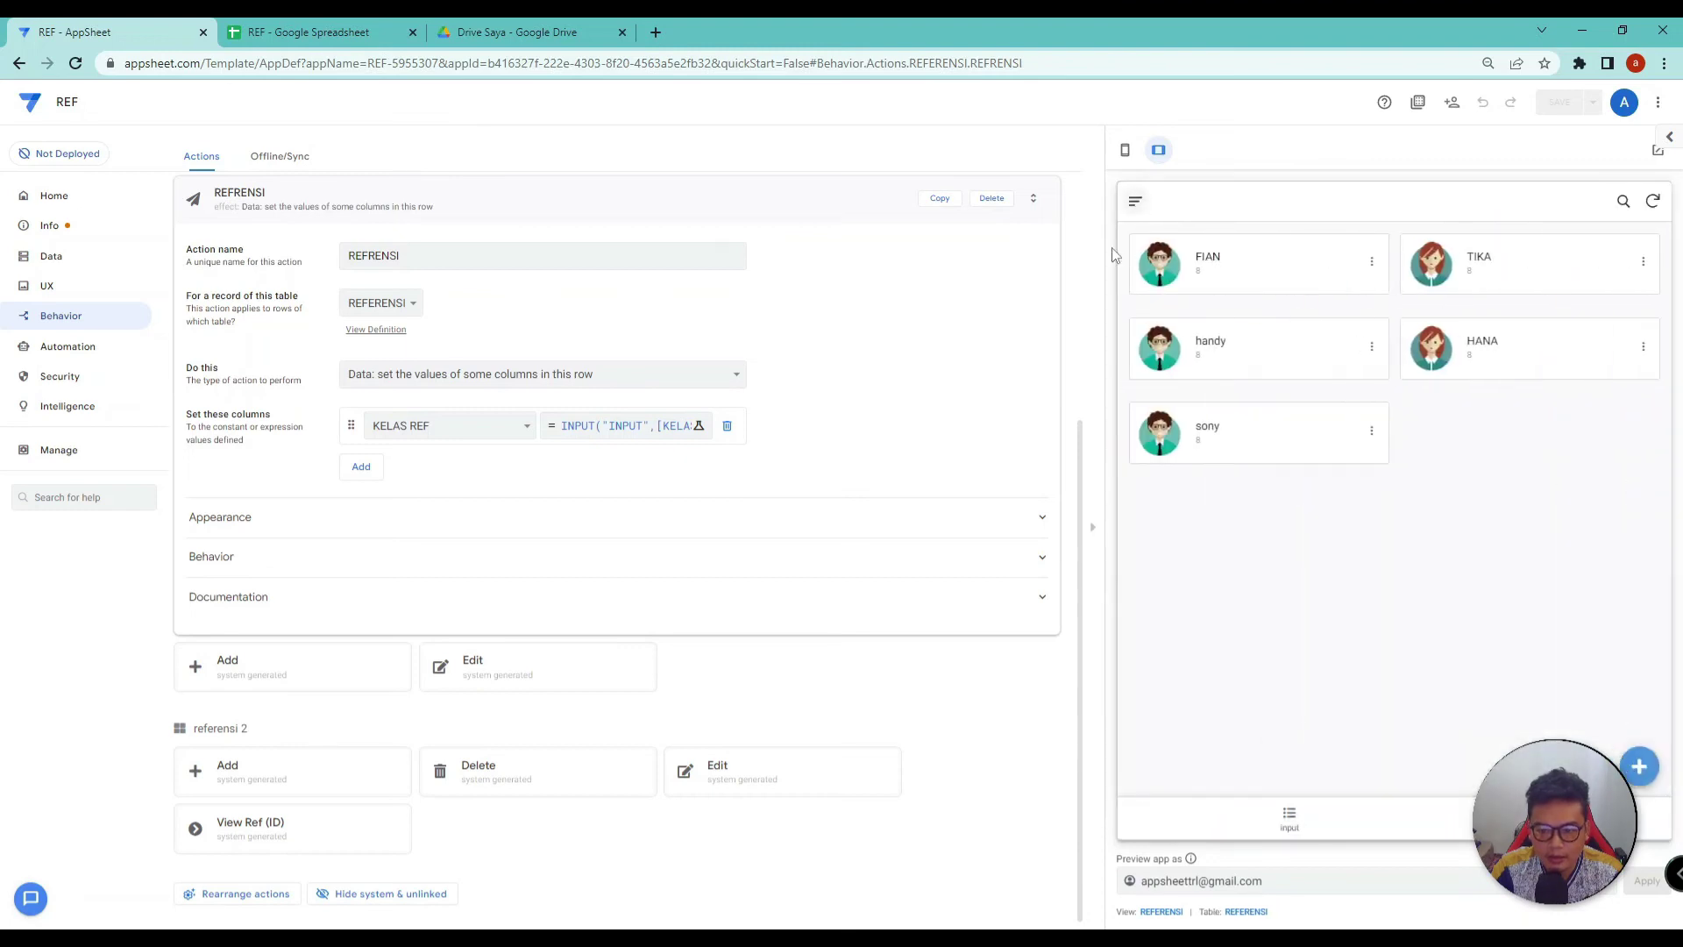
Step: In the REFERENSI card view's layout, set the card's On Click action to REFRENSI
{"action": "left_click", "coordinate": [61, 289]}
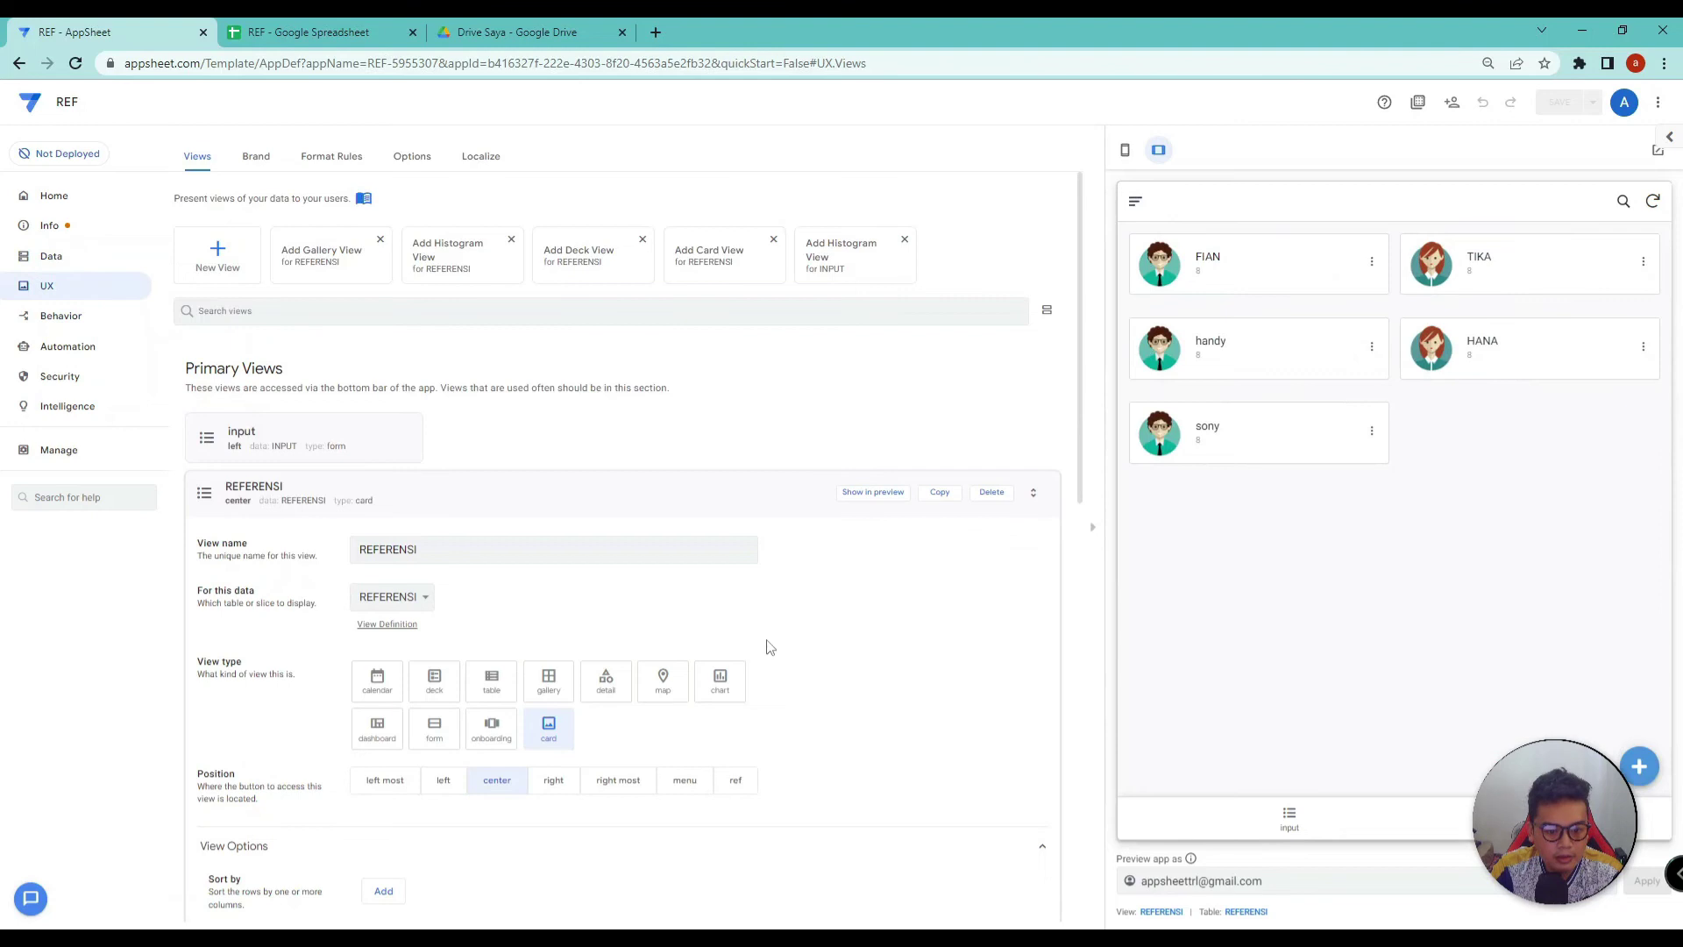
{"action": "scroll", "coordinate": [770, 647], "scroll_direction": "down", "scroll_amount": 5}
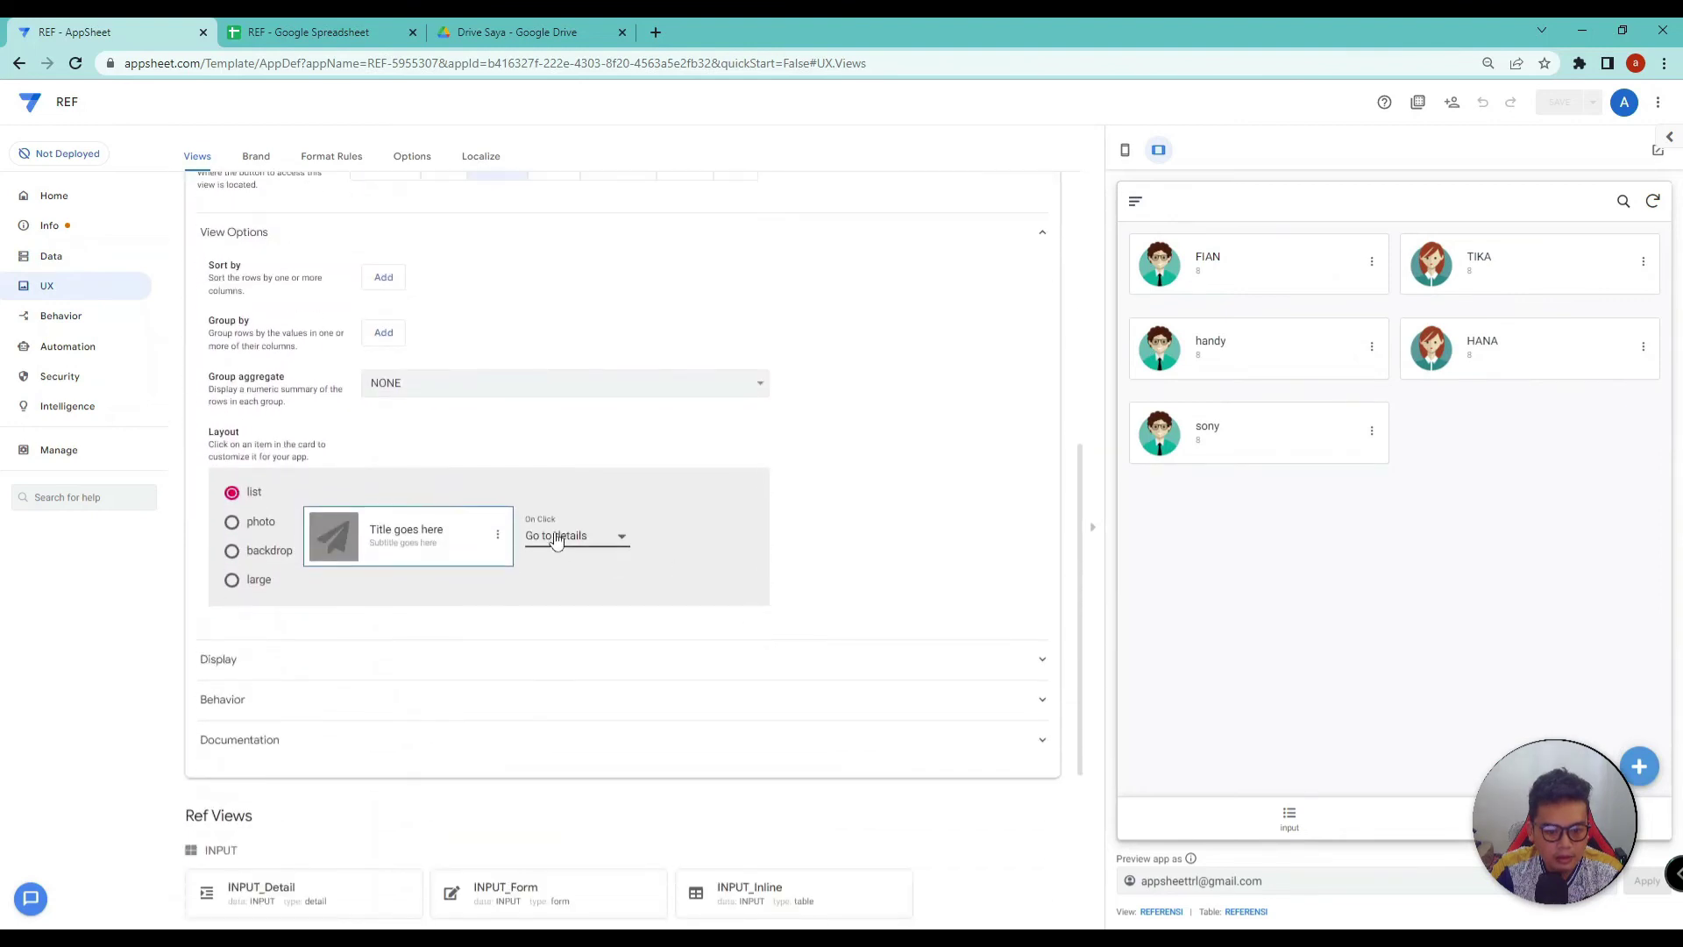
{"action": "left_click", "coordinate": [558, 535]}
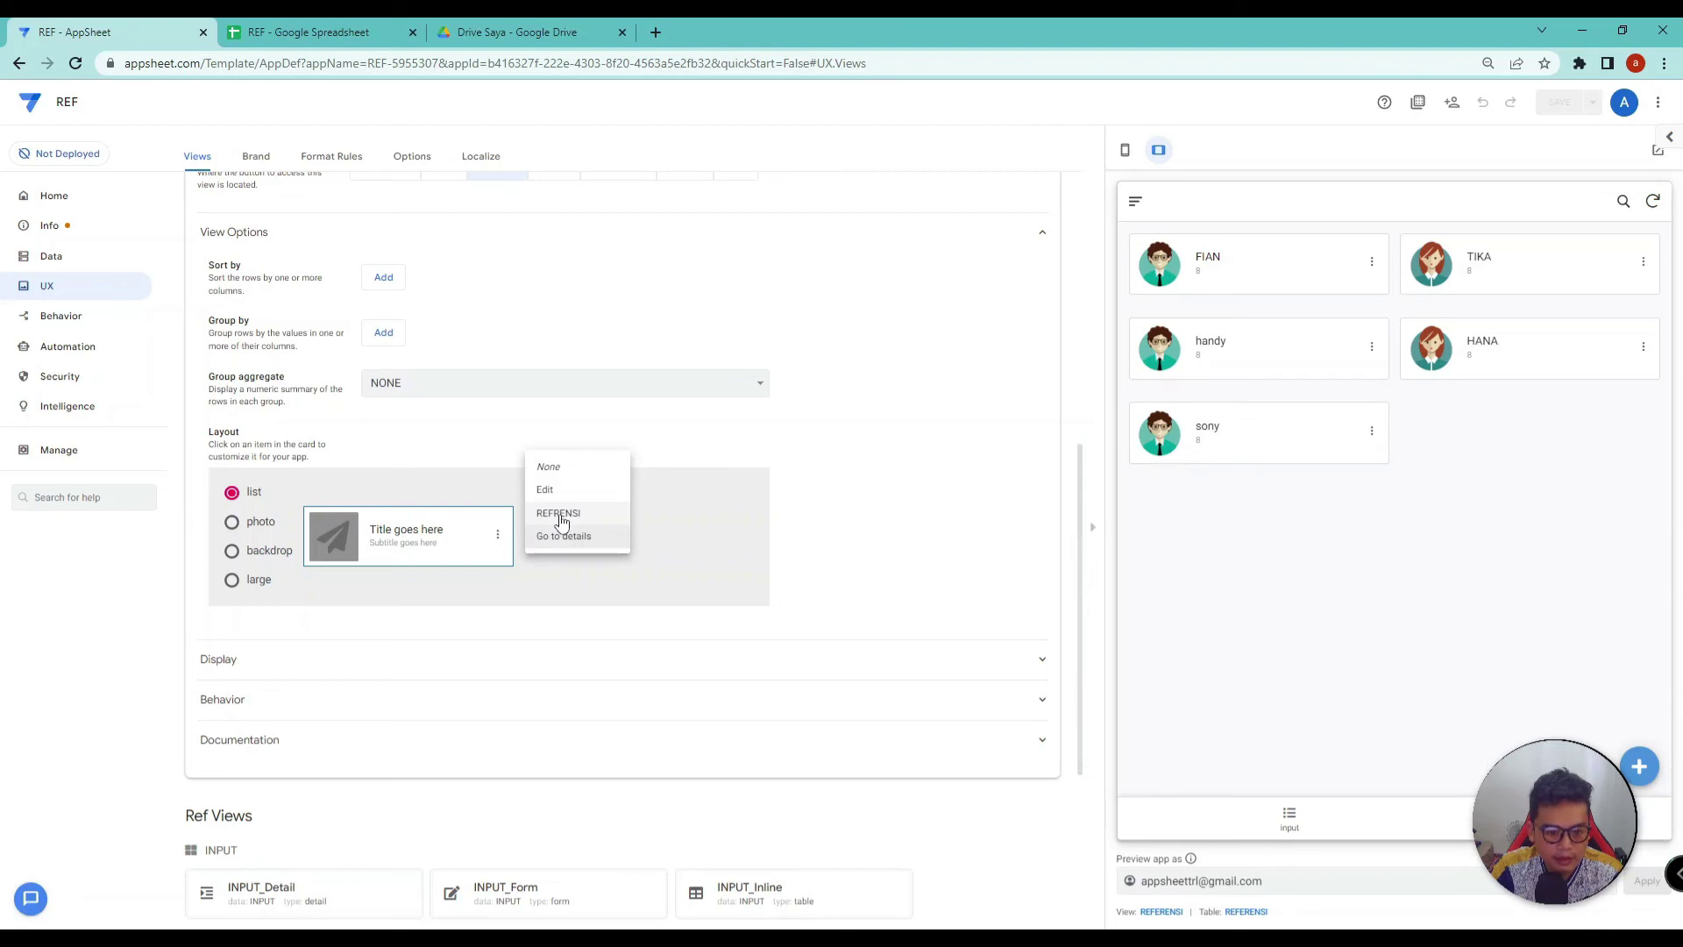
{"action": "left_click", "coordinate": [561, 516]}
Step: Check the REFRENSI action's name against the On Click action chosen in the REFERENSI view's layout
{"action": "left_click", "coordinate": [98, 326]}
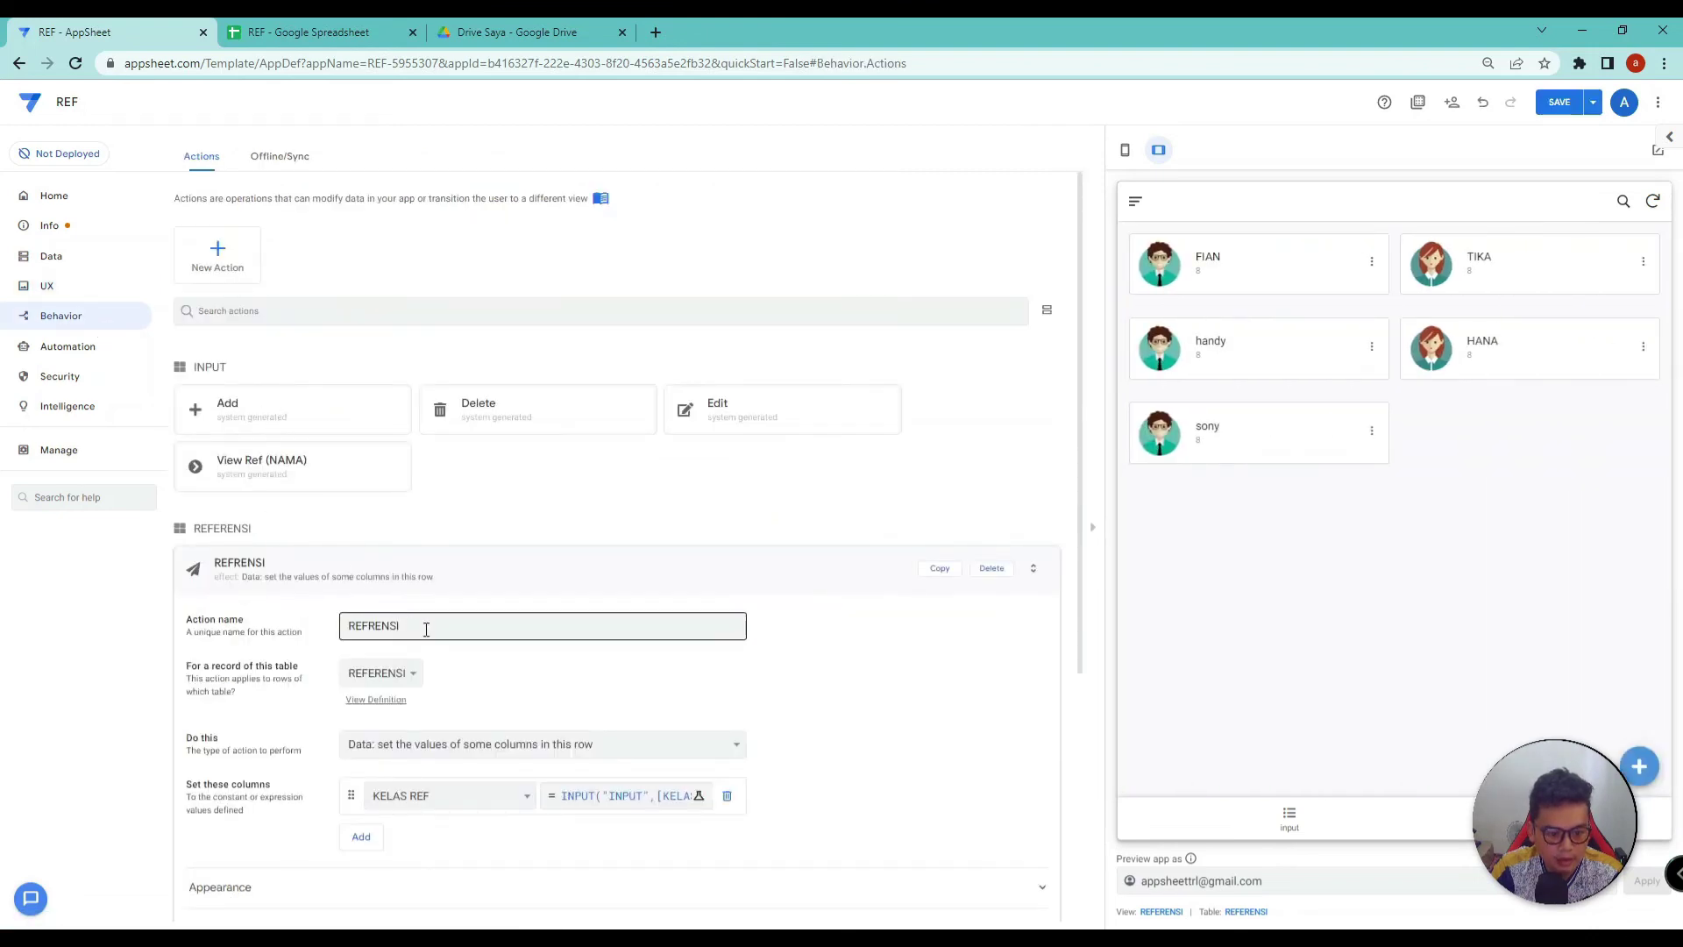
{"action": "left_click", "coordinate": [453, 634]}
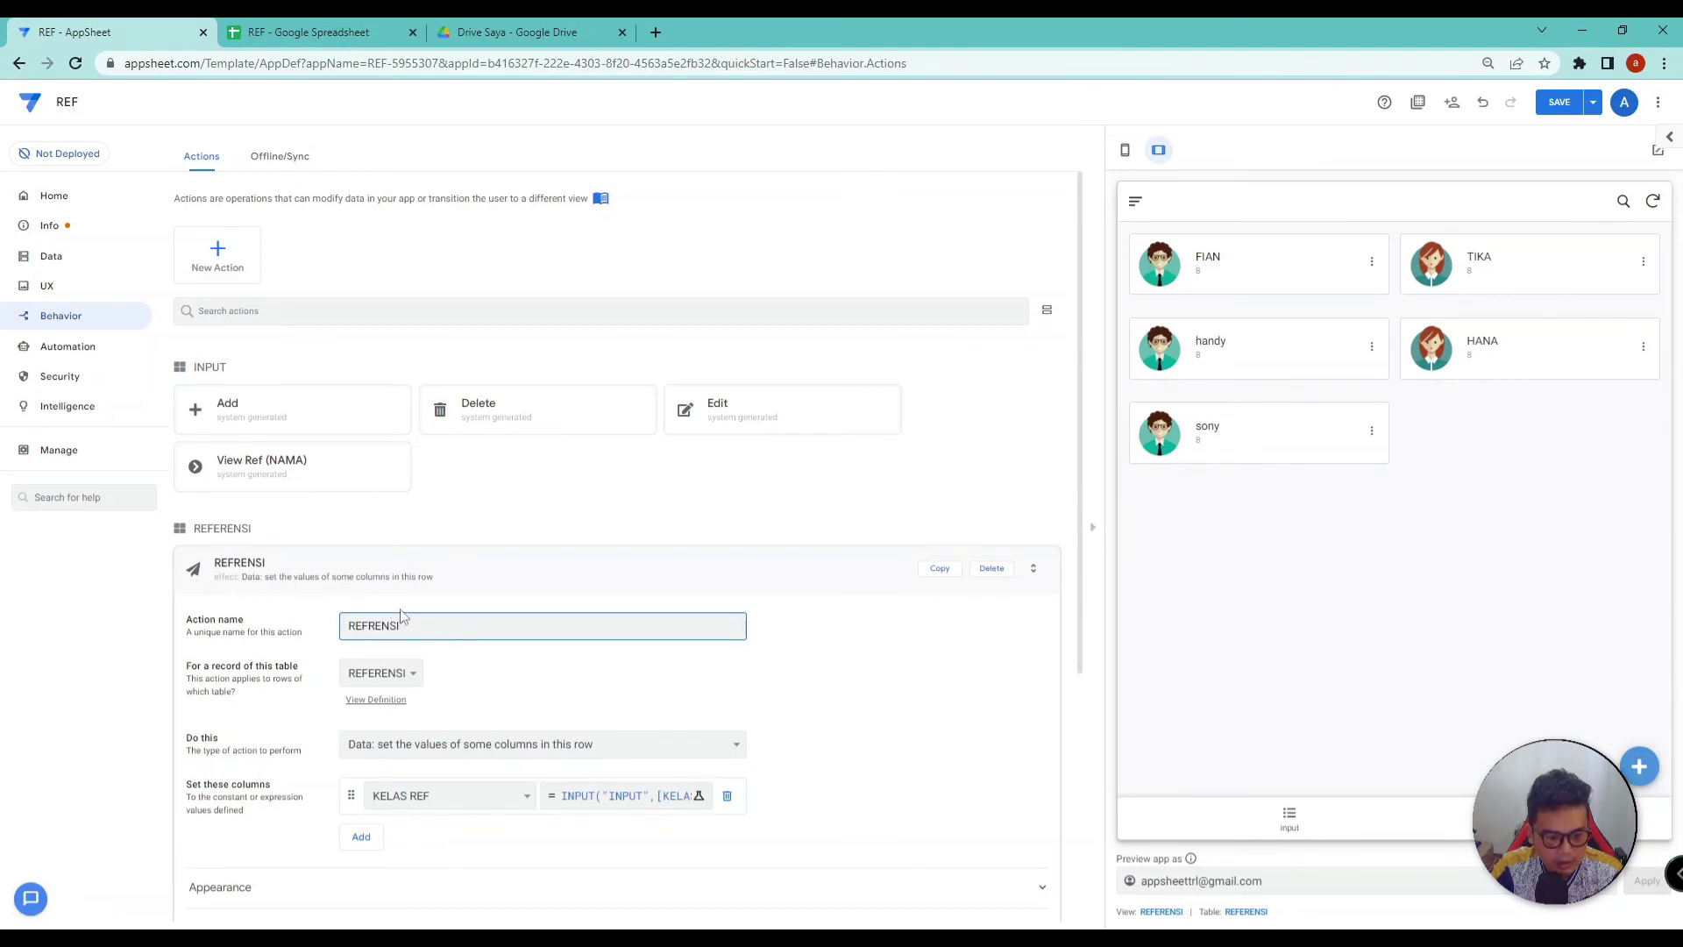
{"action": "left_click", "coordinate": [52, 298]}
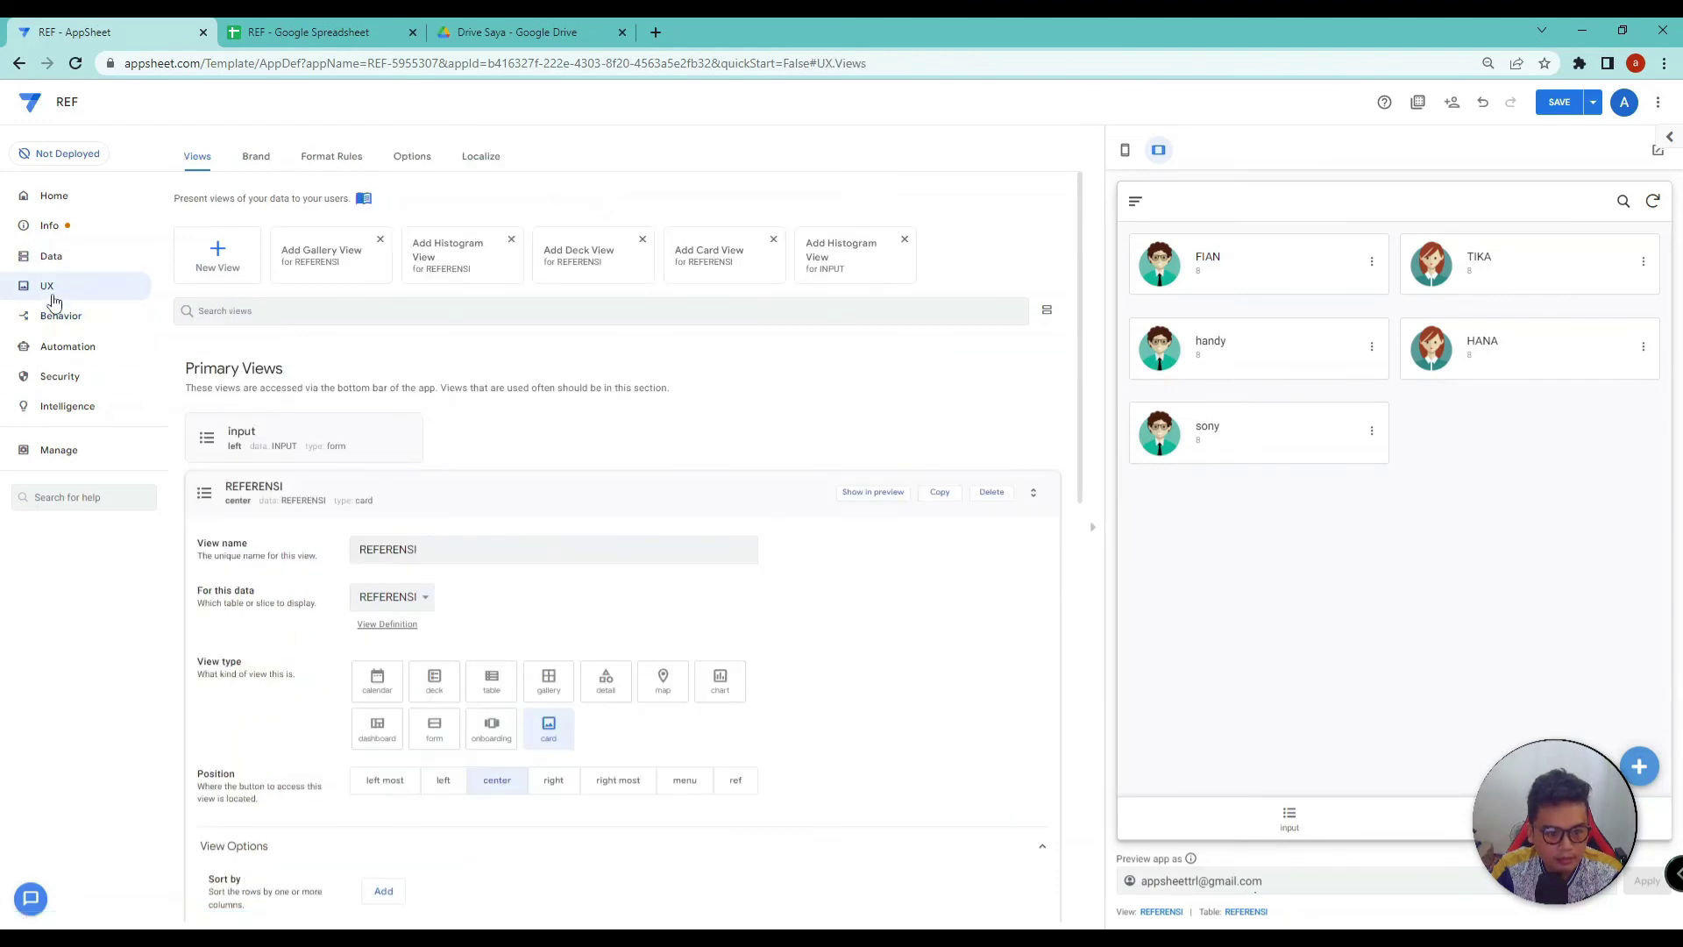
{"action": "scroll", "coordinate": [555, 710], "scroll_direction": "down", "scroll_amount": 3}
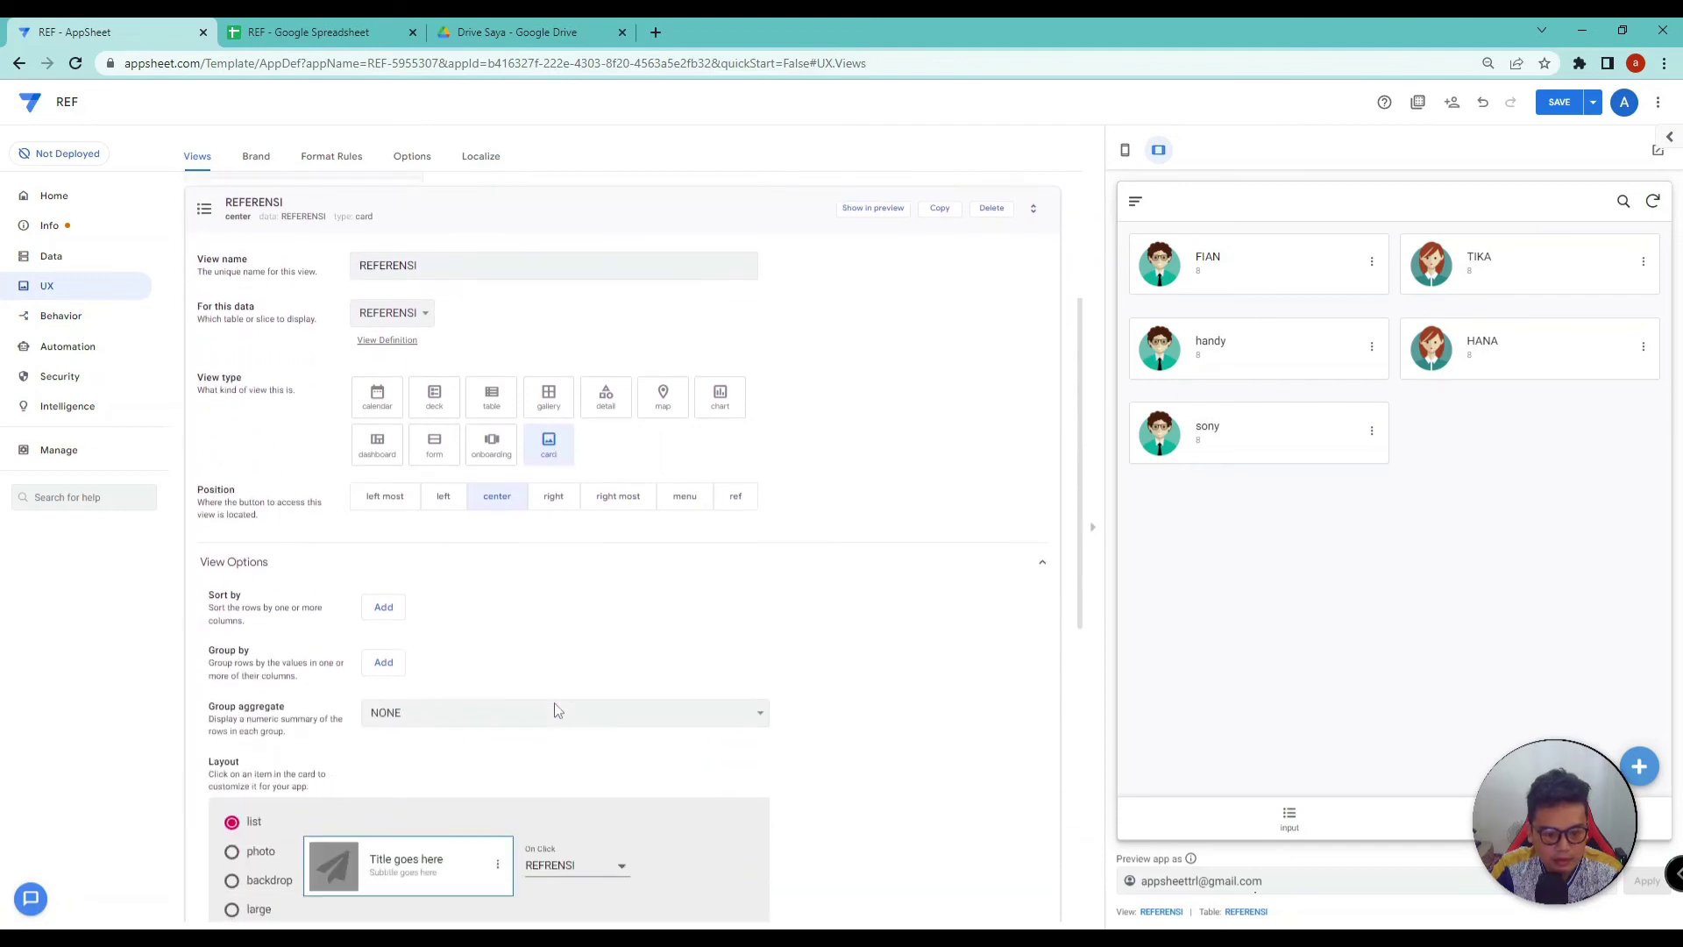
{"action": "scroll", "coordinate": [556, 710], "scroll_direction": "down", "scroll_amount": 1}
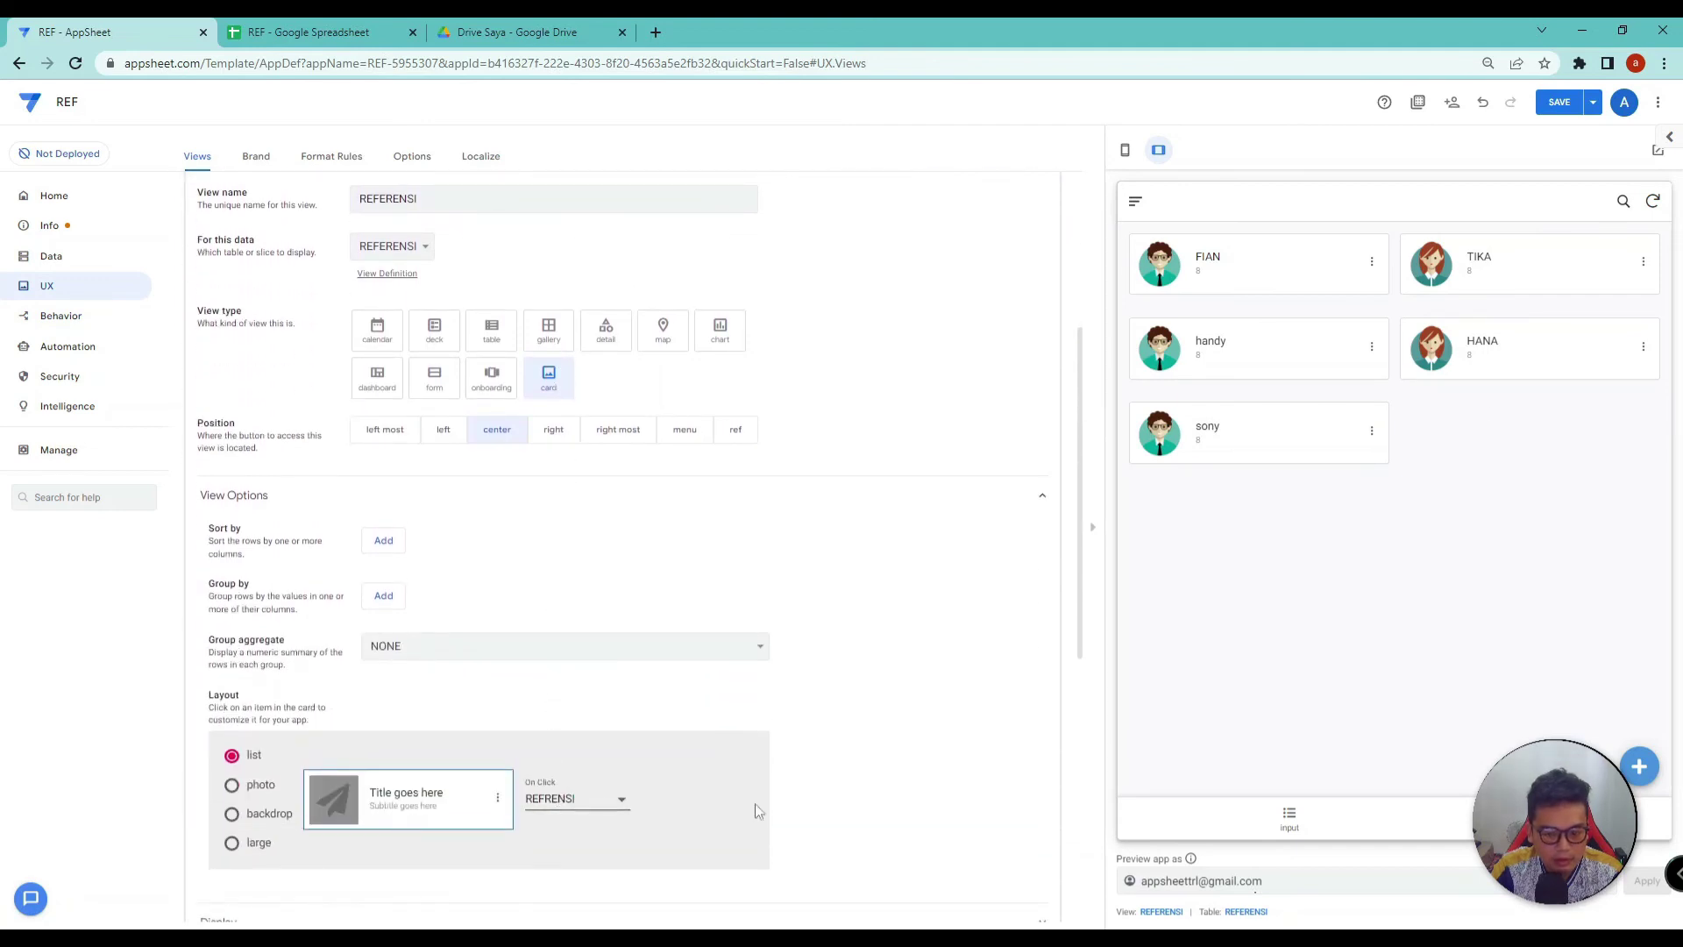
Step: Save the app, open the KELAS REF prompt from a student card in the preview, and set its value to 9
{"action": "left_click", "coordinate": [1323, 346]}
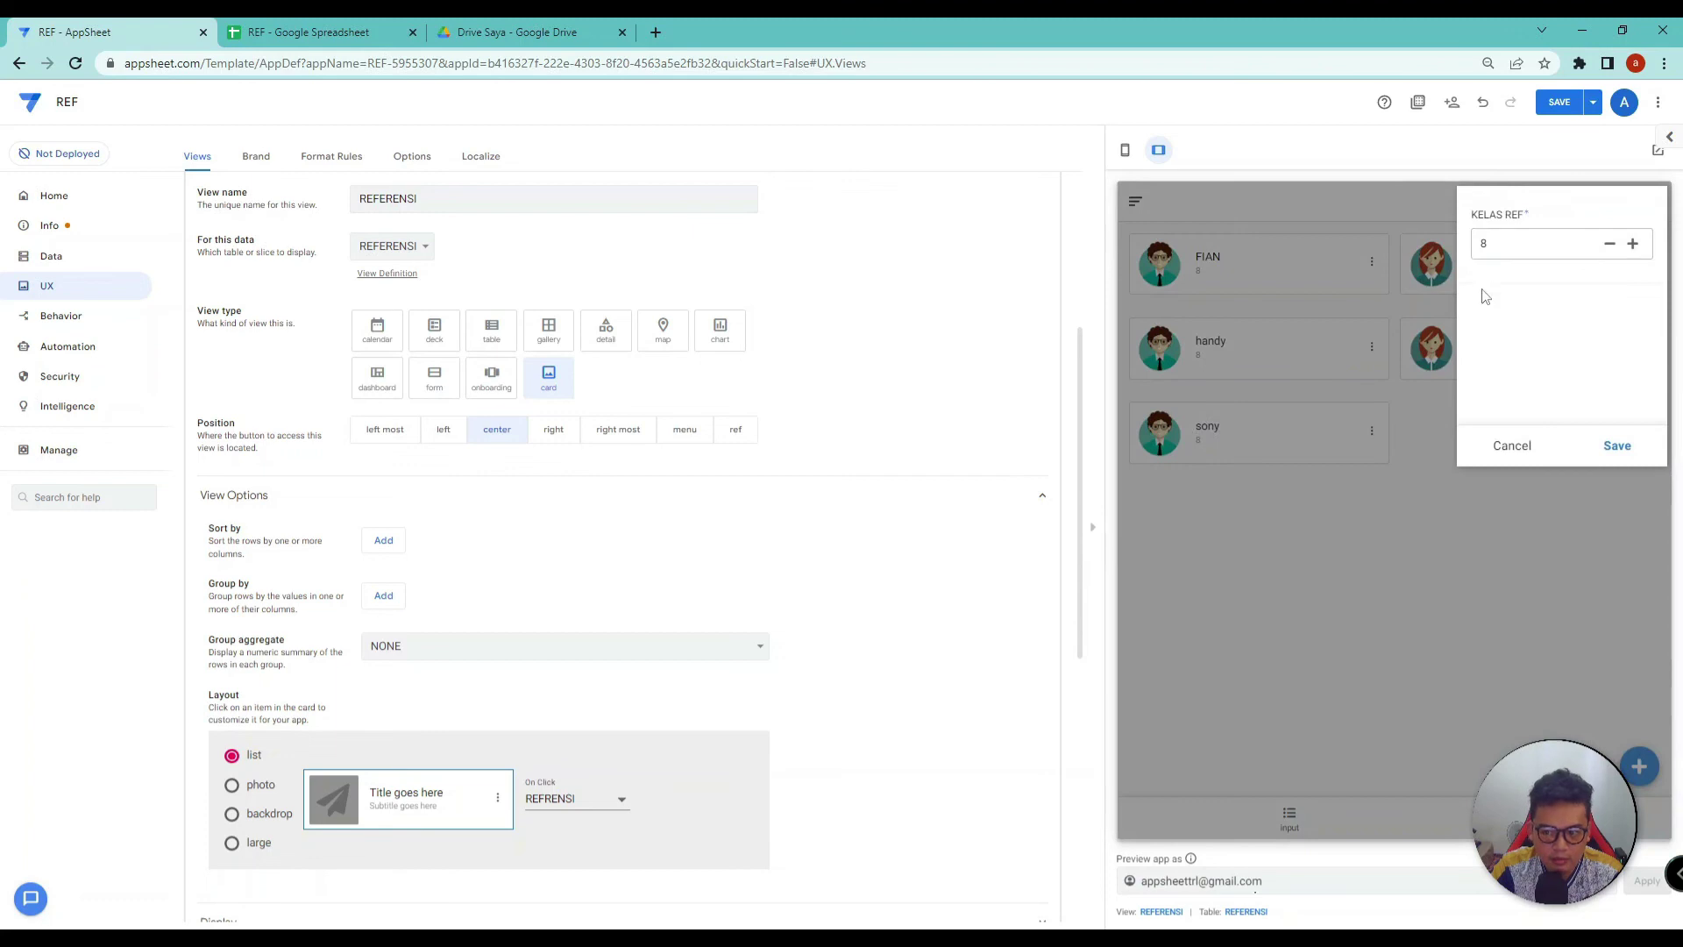
{"action": "left_click", "coordinate": [1559, 102]}
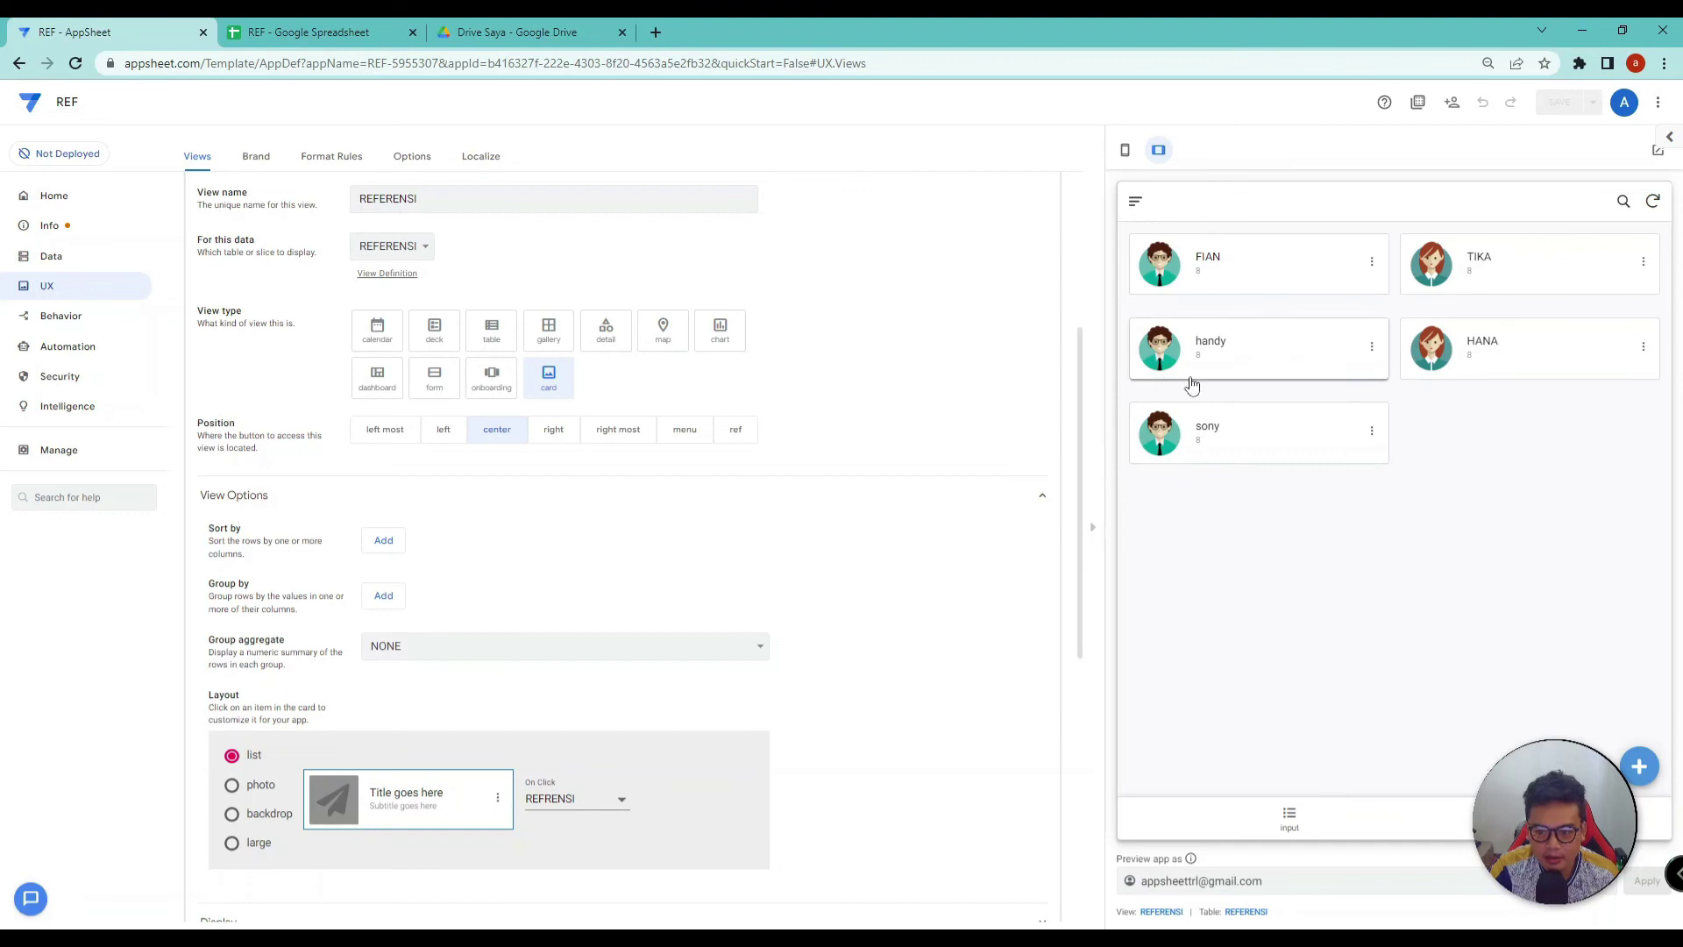
{"action": "left_click", "coordinate": [1225, 350]}
{"action": "left_click", "coordinate": [1496, 244]}
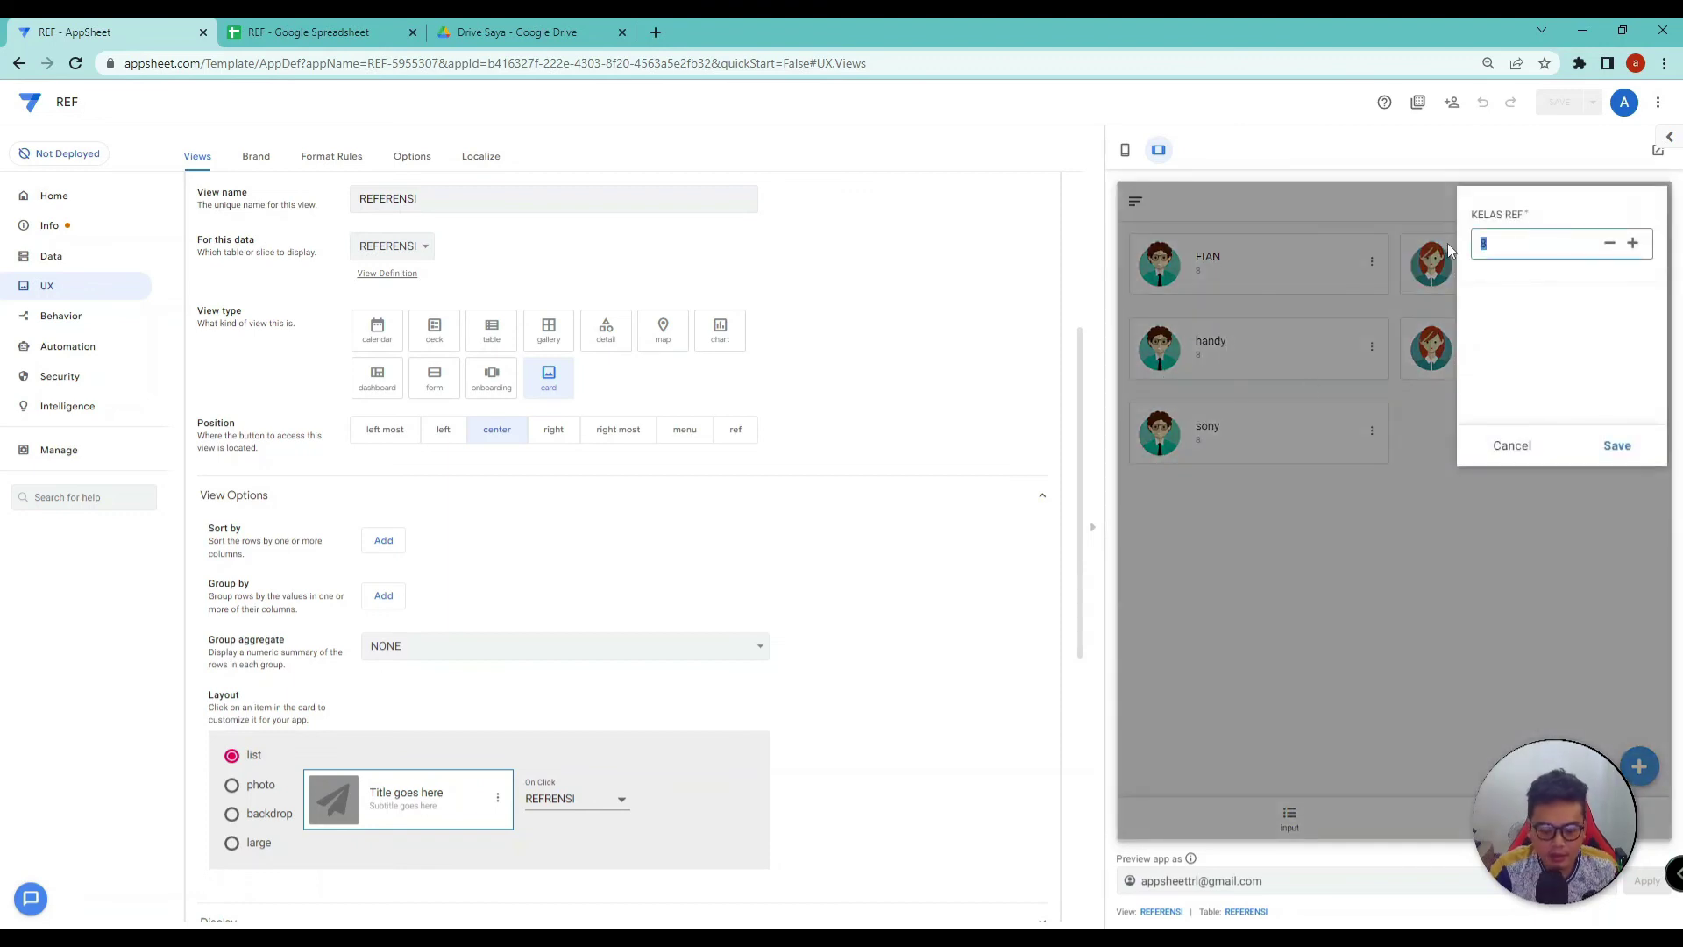
{"action": "type", "text": "9"}
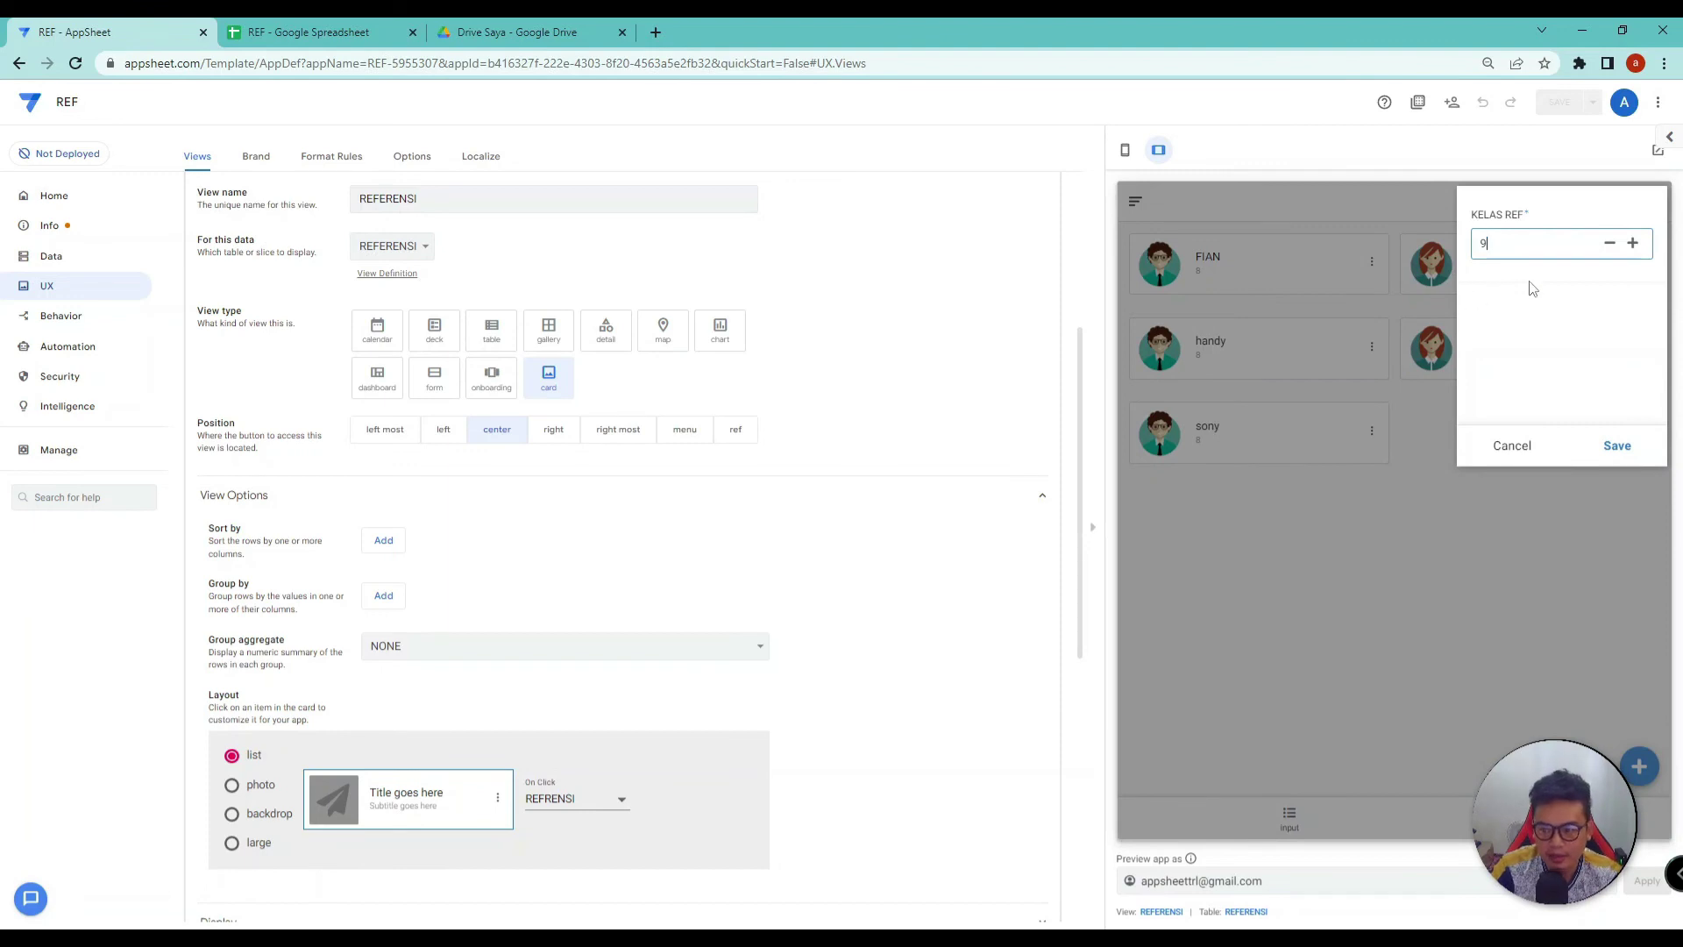
{"action": "left_click", "coordinate": [1618, 445]}
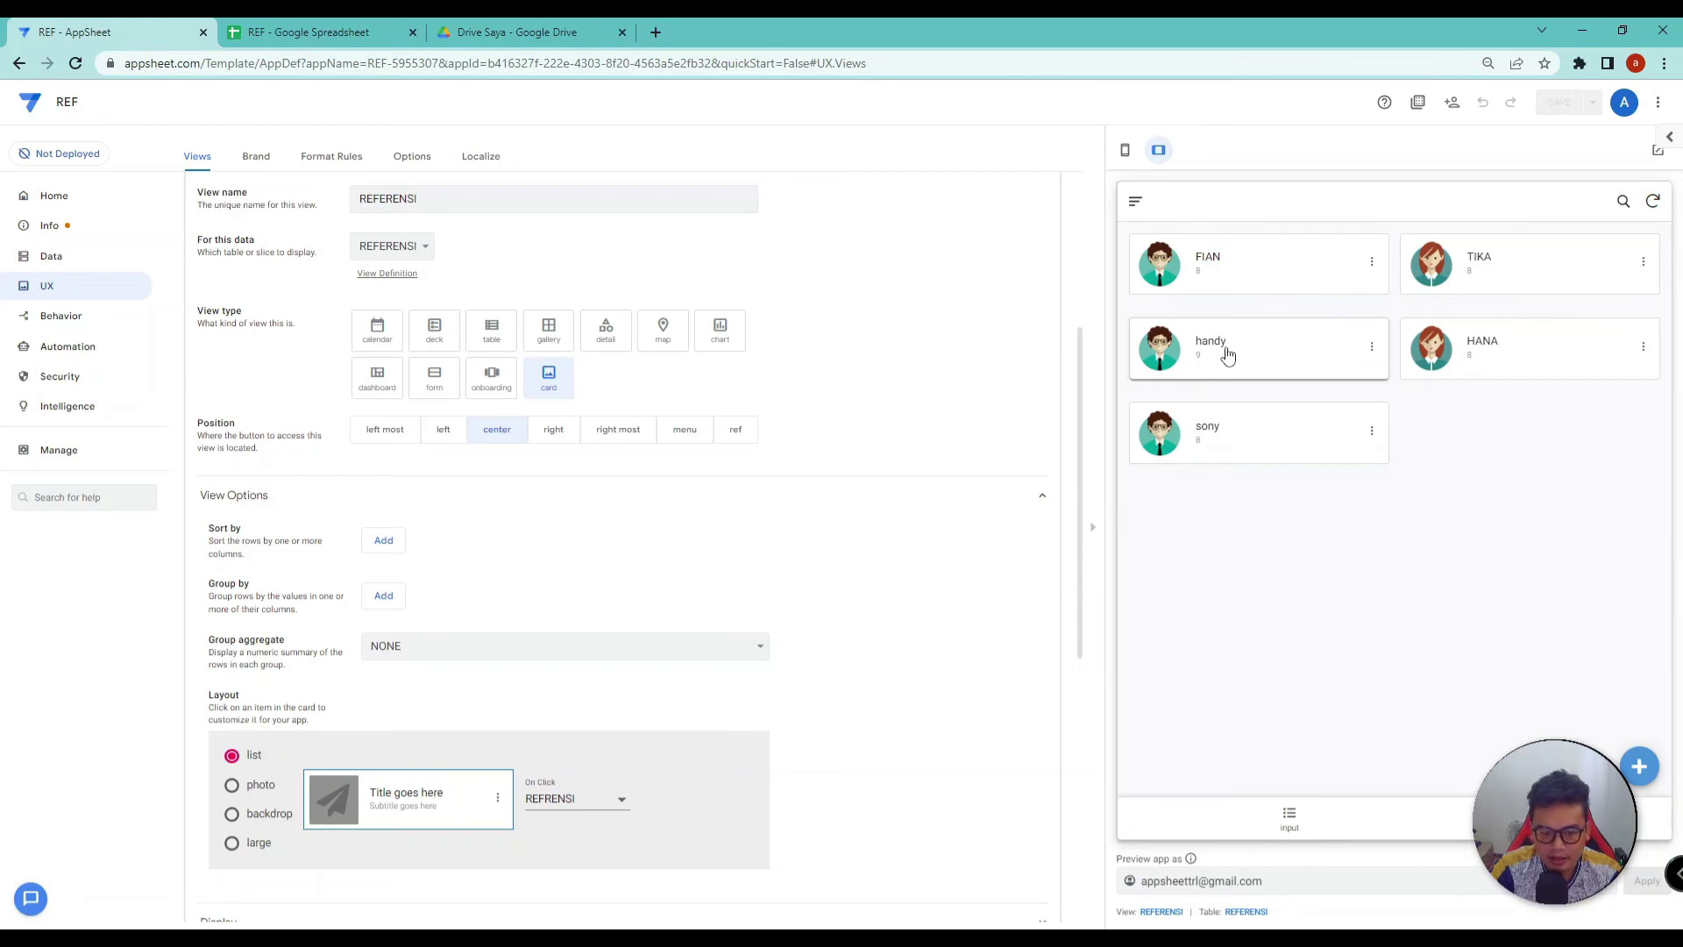
Step: Compare the REFRENSI action's target column with the prompt of the same student card in the preview, and cancel the prompt
{"action": "left_click", "coordinate": [98, 320]}
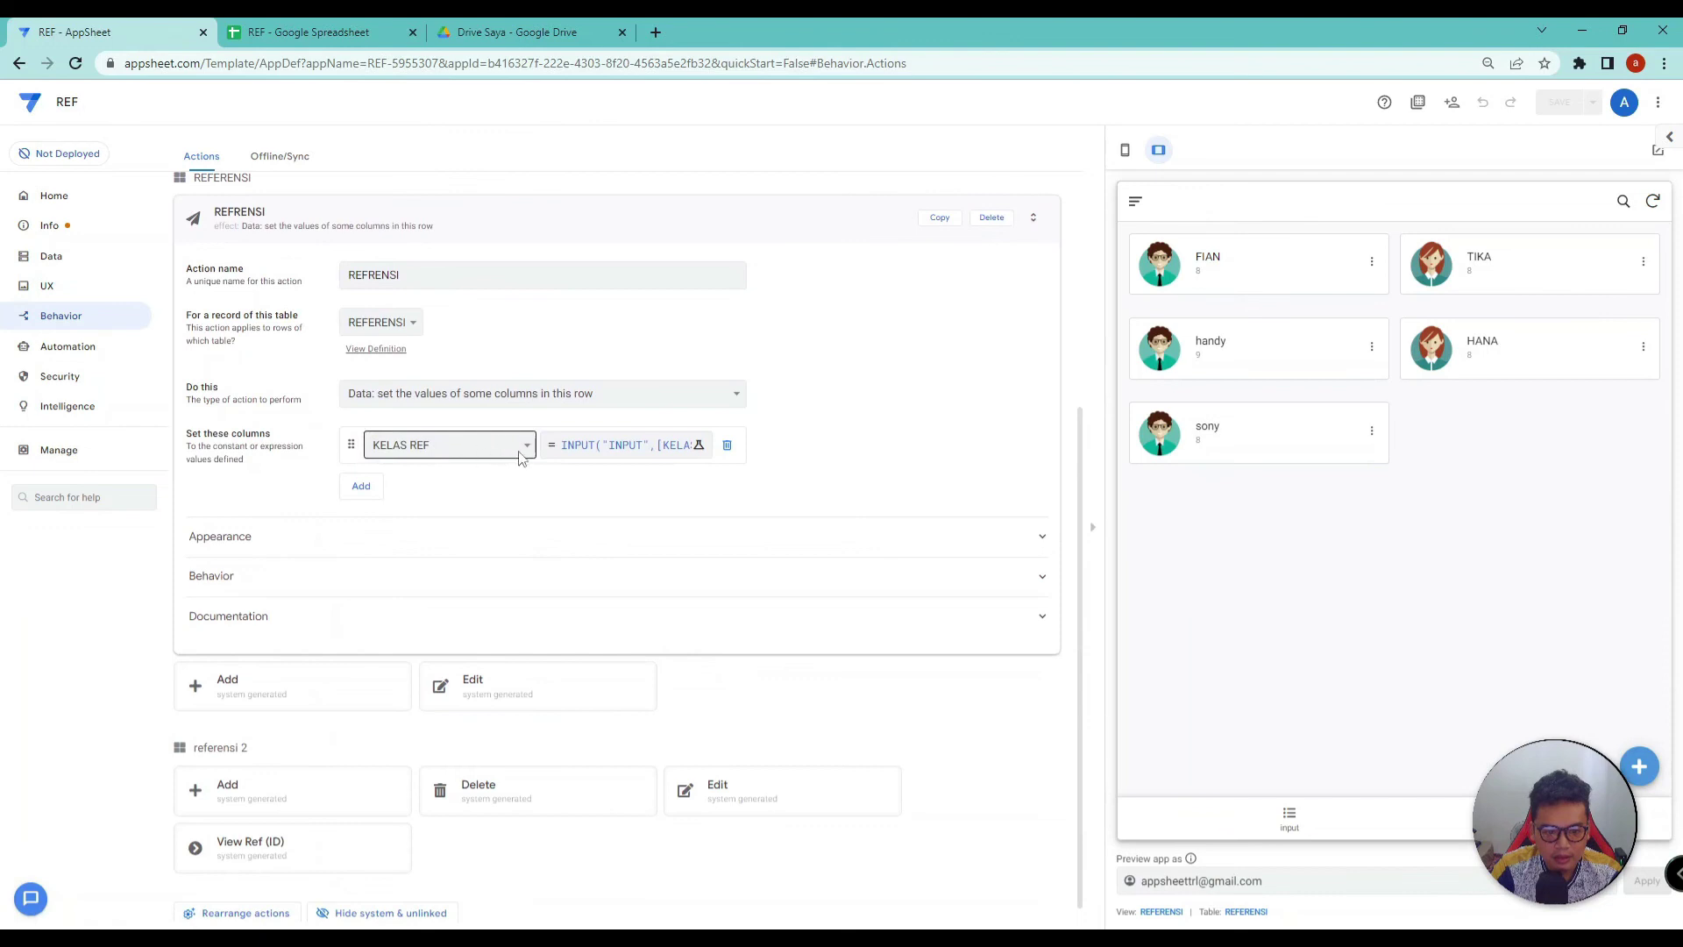
{"action": "left_click", "coordinate": [470, 448]}
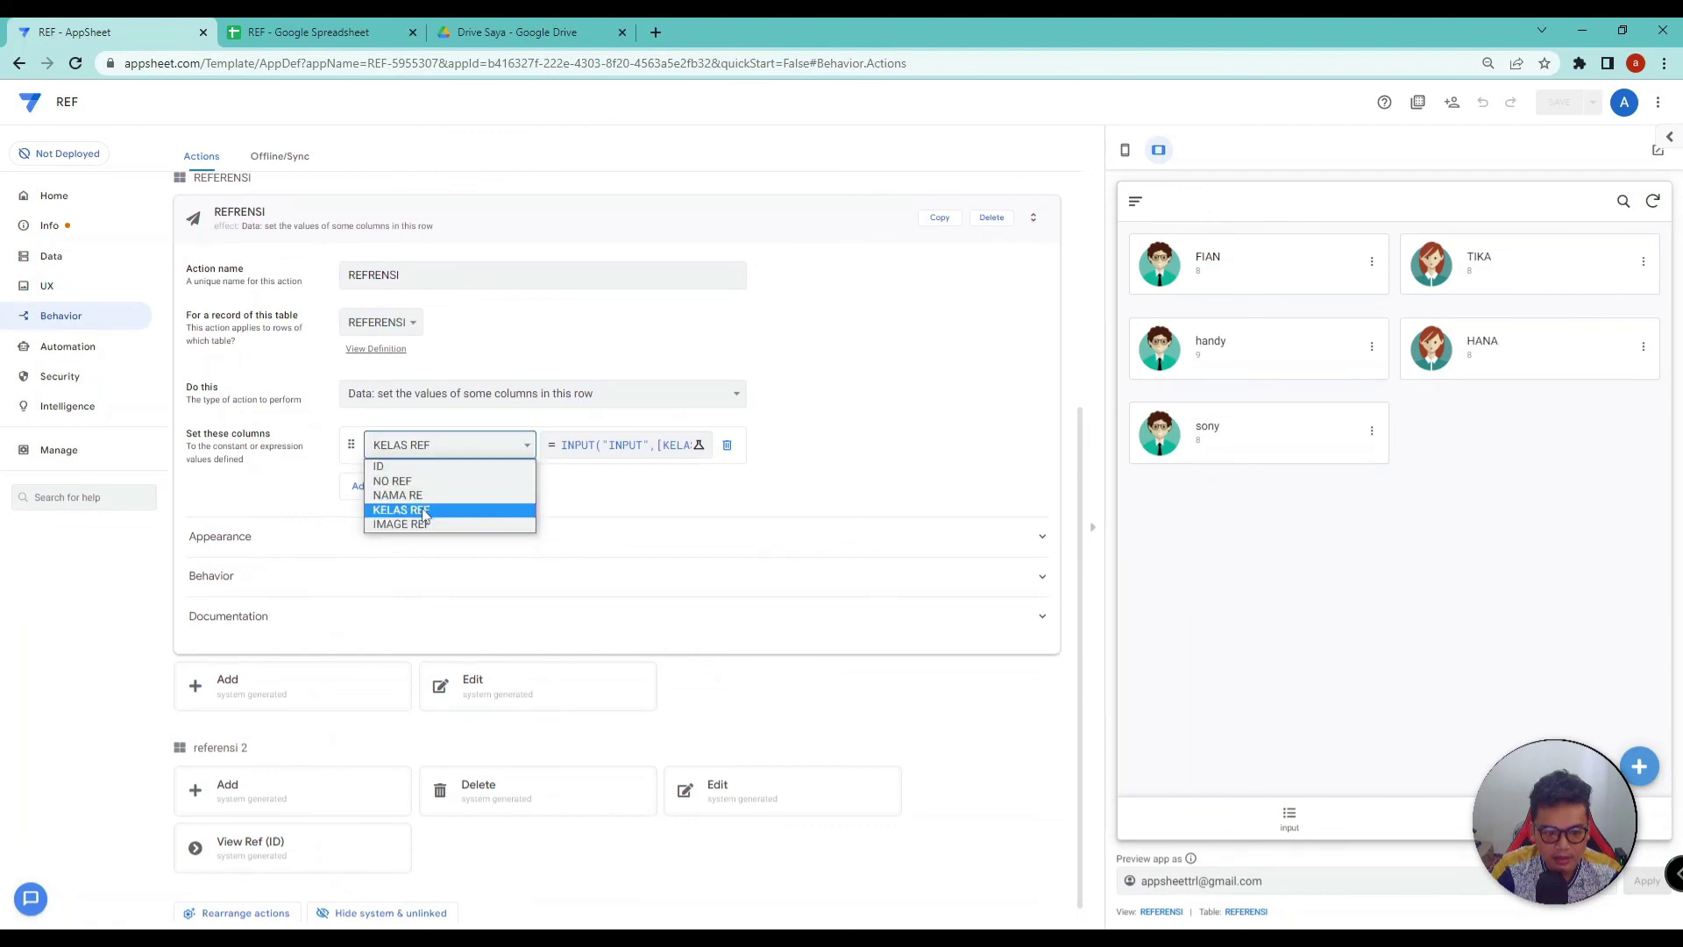
{"action": "left_click", "coordinate": [1251, 348]}
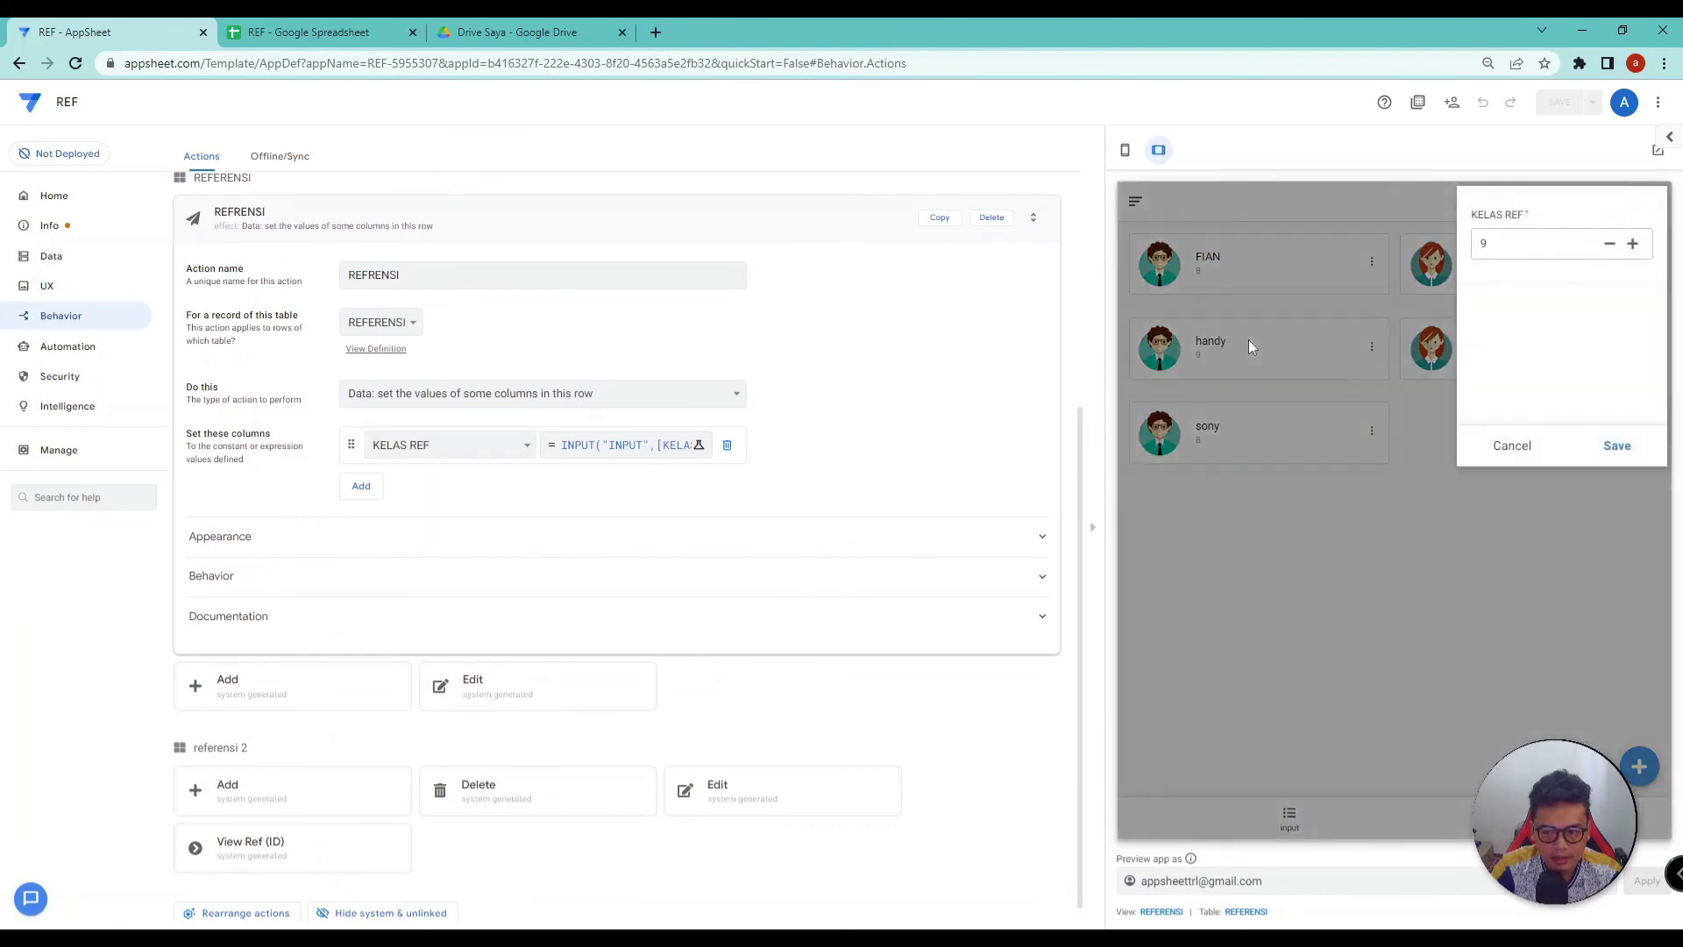
{"action": "left_click", "coordinate": [1504, 445]}
Step: Change the column set by the REFRENSI action to NAMA RE and try the student card's prompt in the preview
{"action": "left_click", "coordinate": [491, 446]}
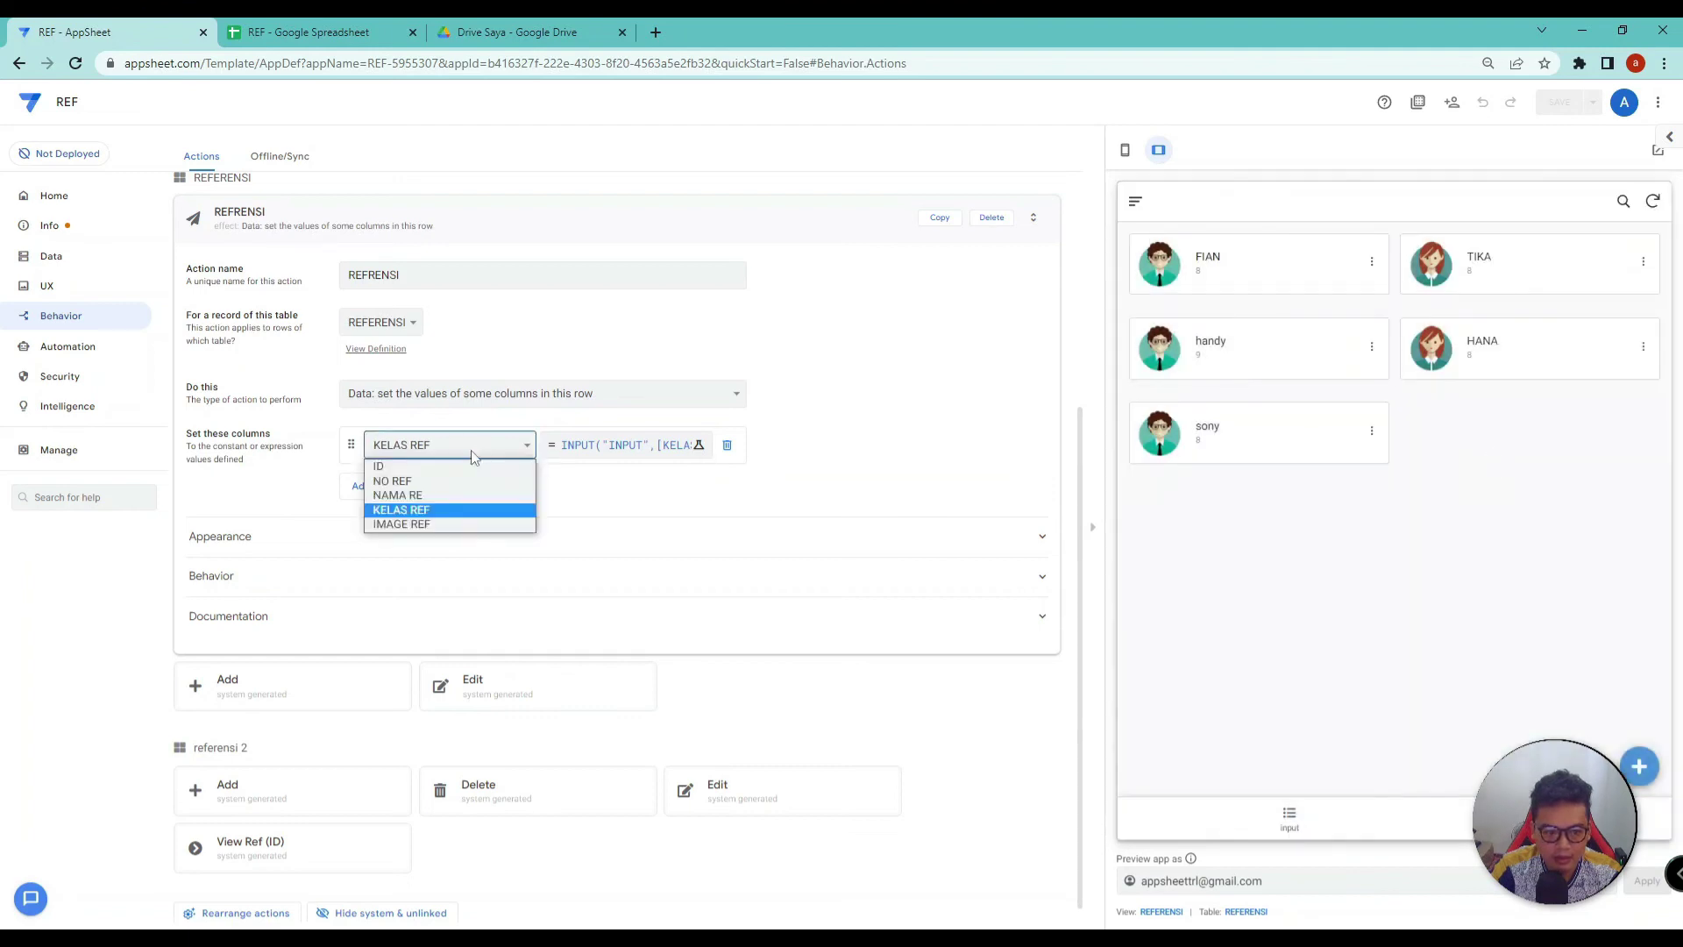
{"action": "left_click", "coordinate": [455, 494]}
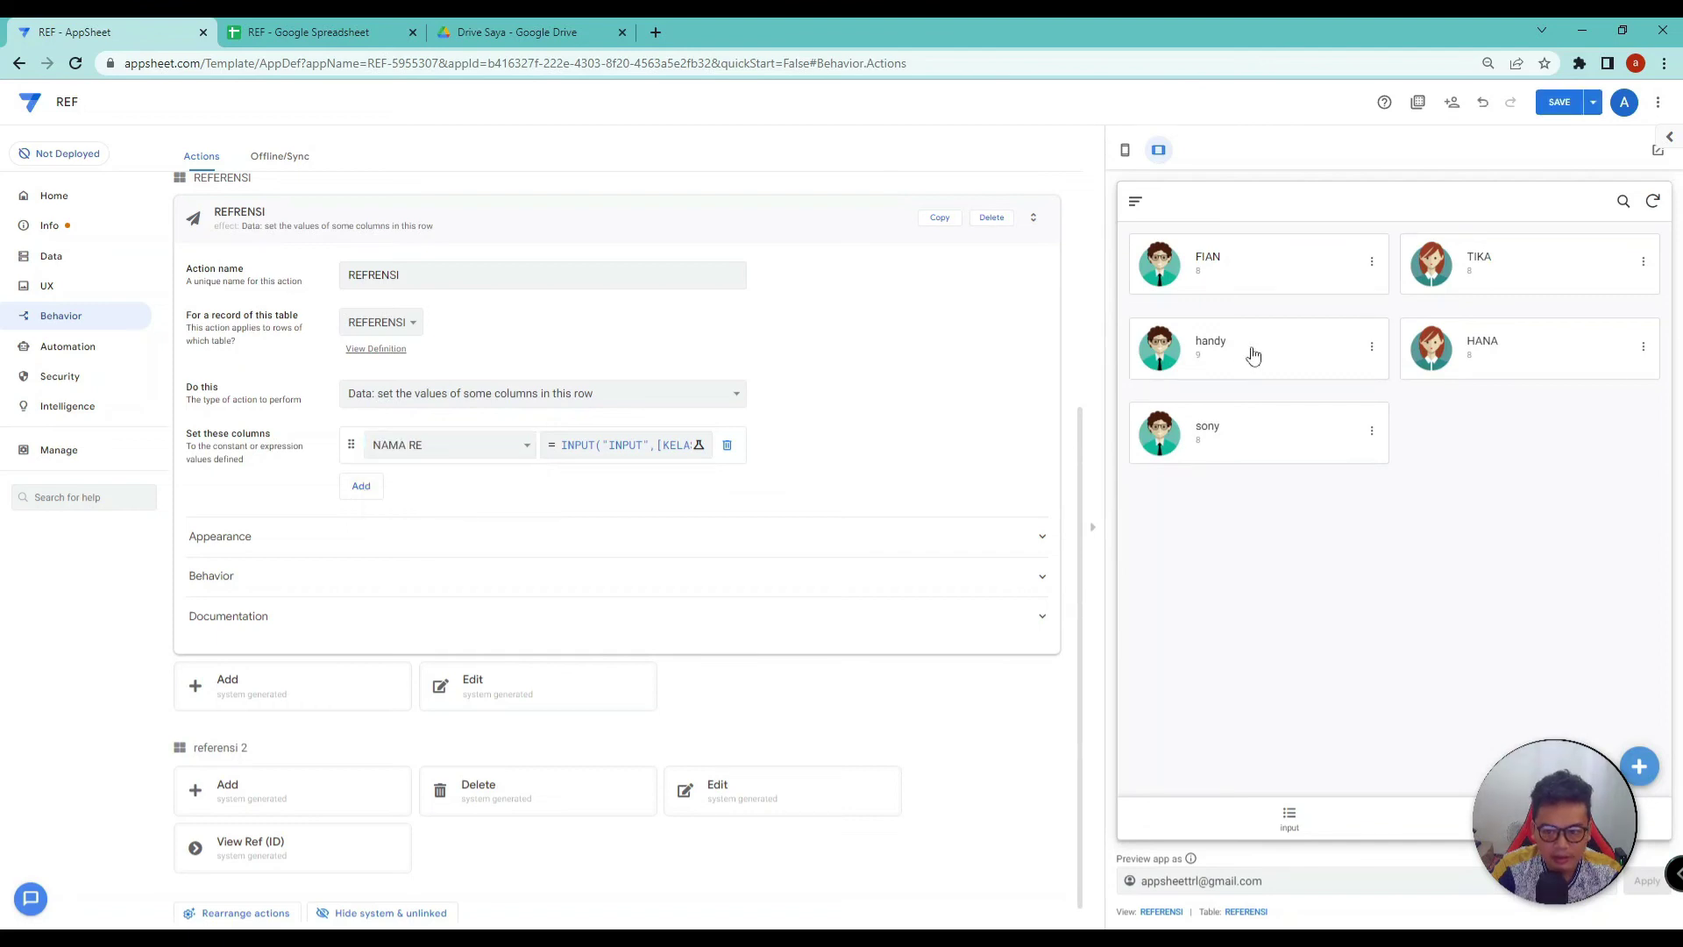
{"action": "left_click", "coordinate": [1252, 353]}
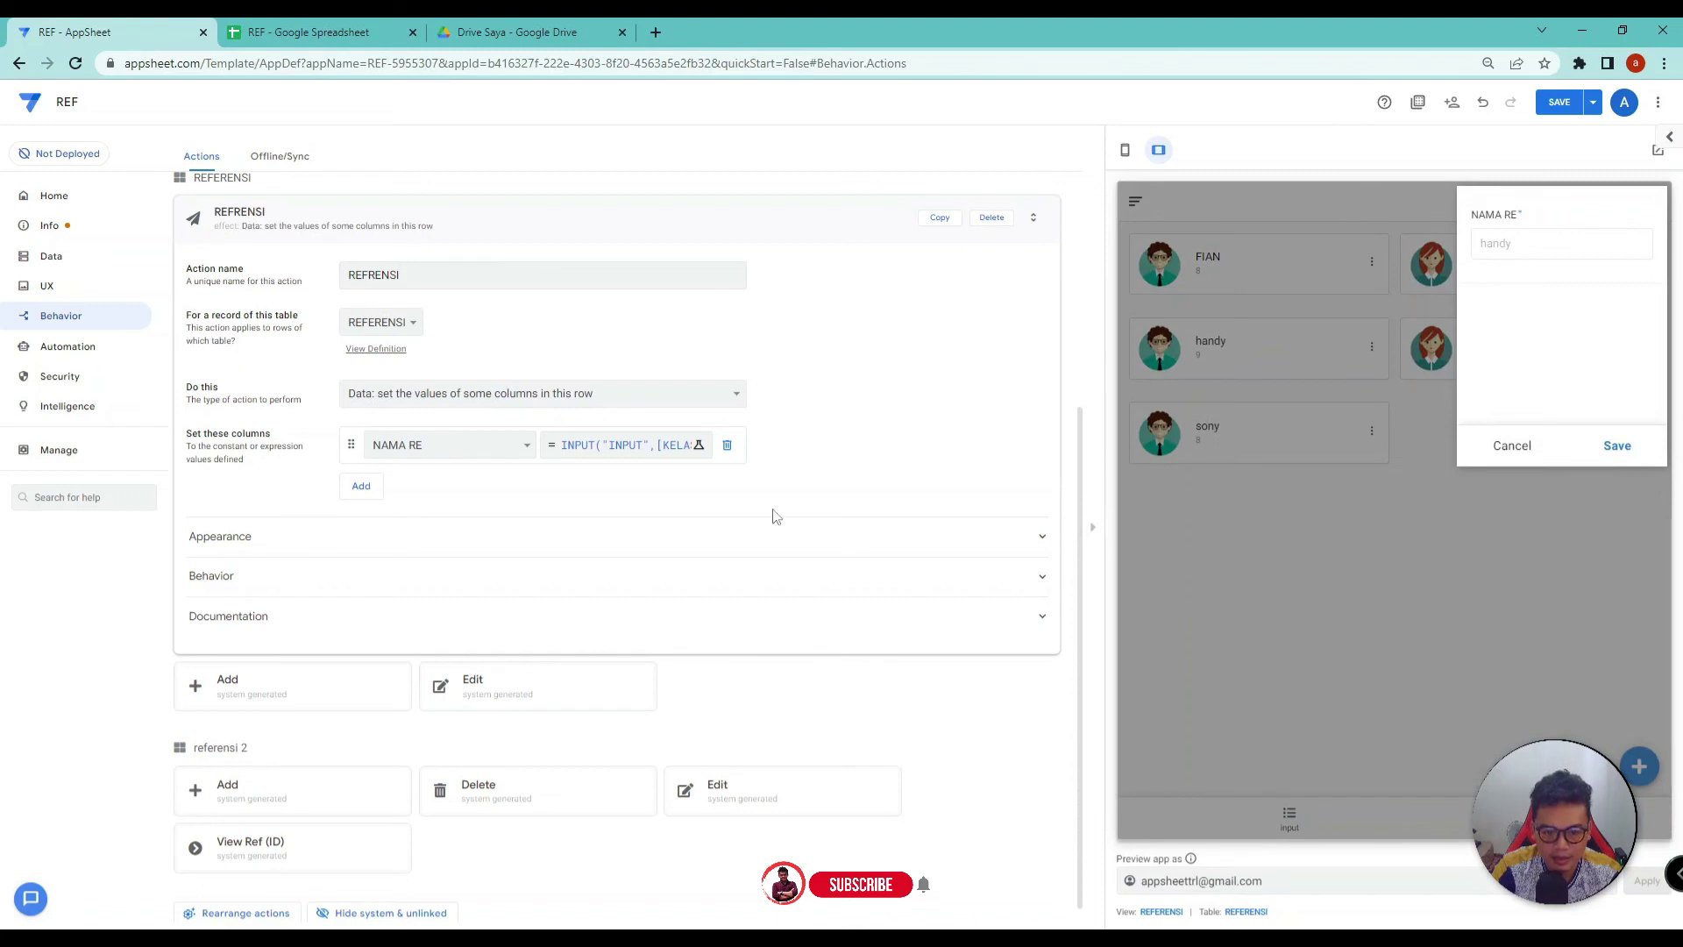
Step: Try changing the NAMA RE value expression to INPUT("INPUT",[NAMA RE]) and save the app
{"action": "left_click", "coordinate": [649, 445]}
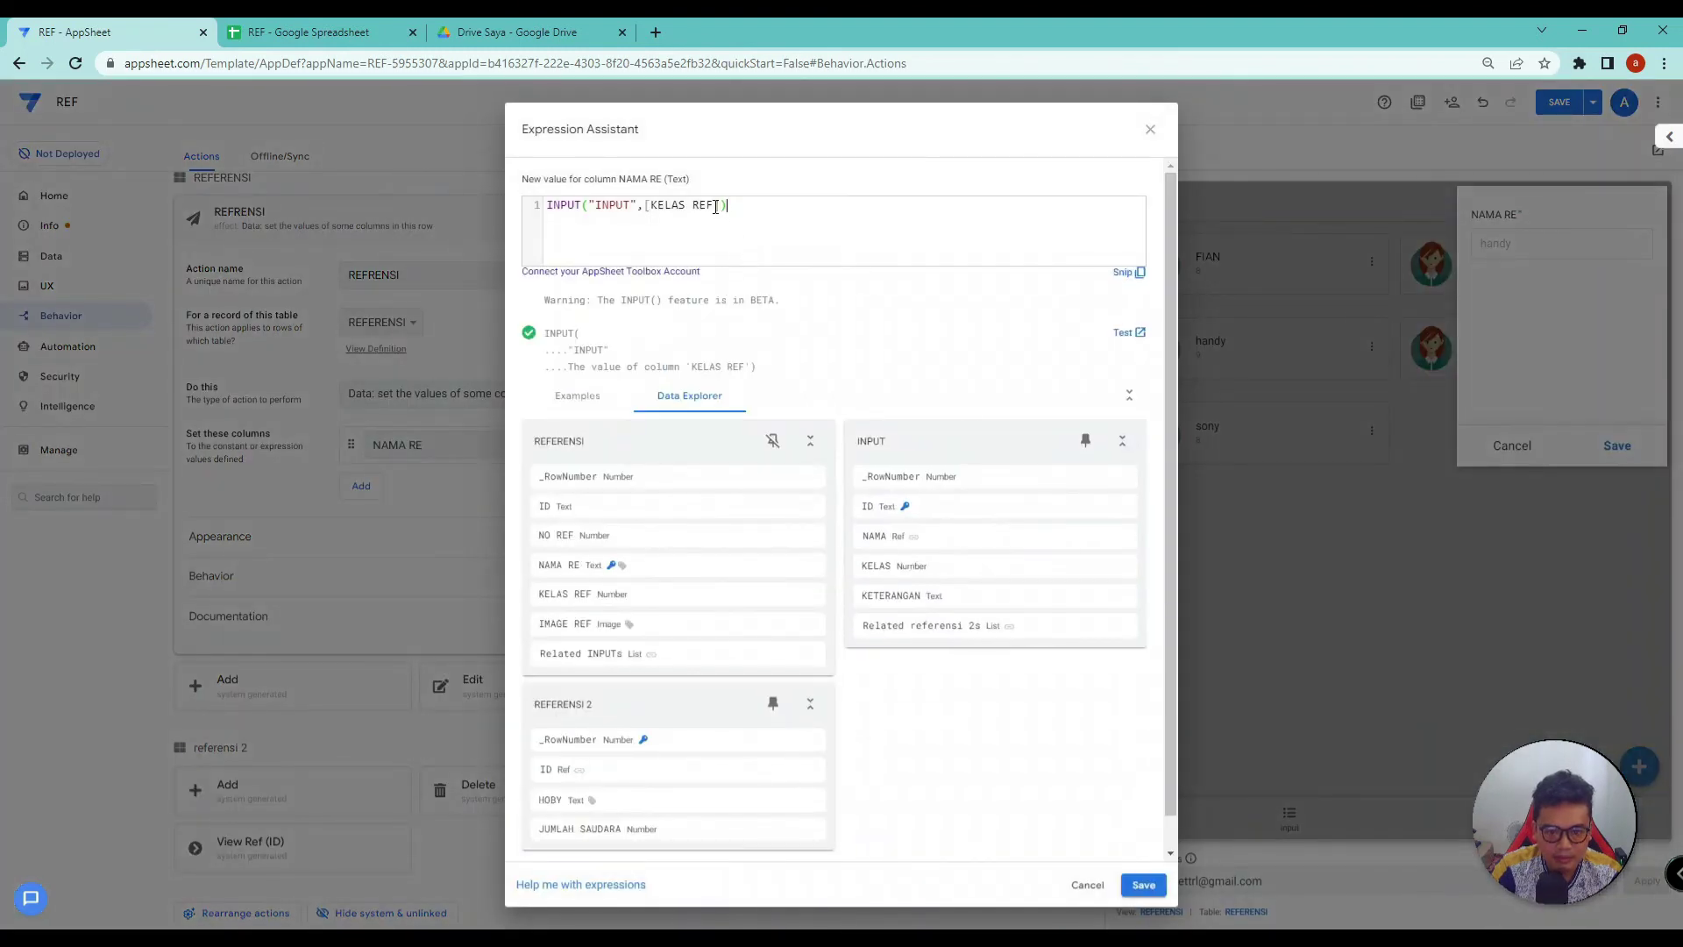
{"action": "left_click_drag", "start_coordinate": [714, 207], "coordinate": [661, 208]}
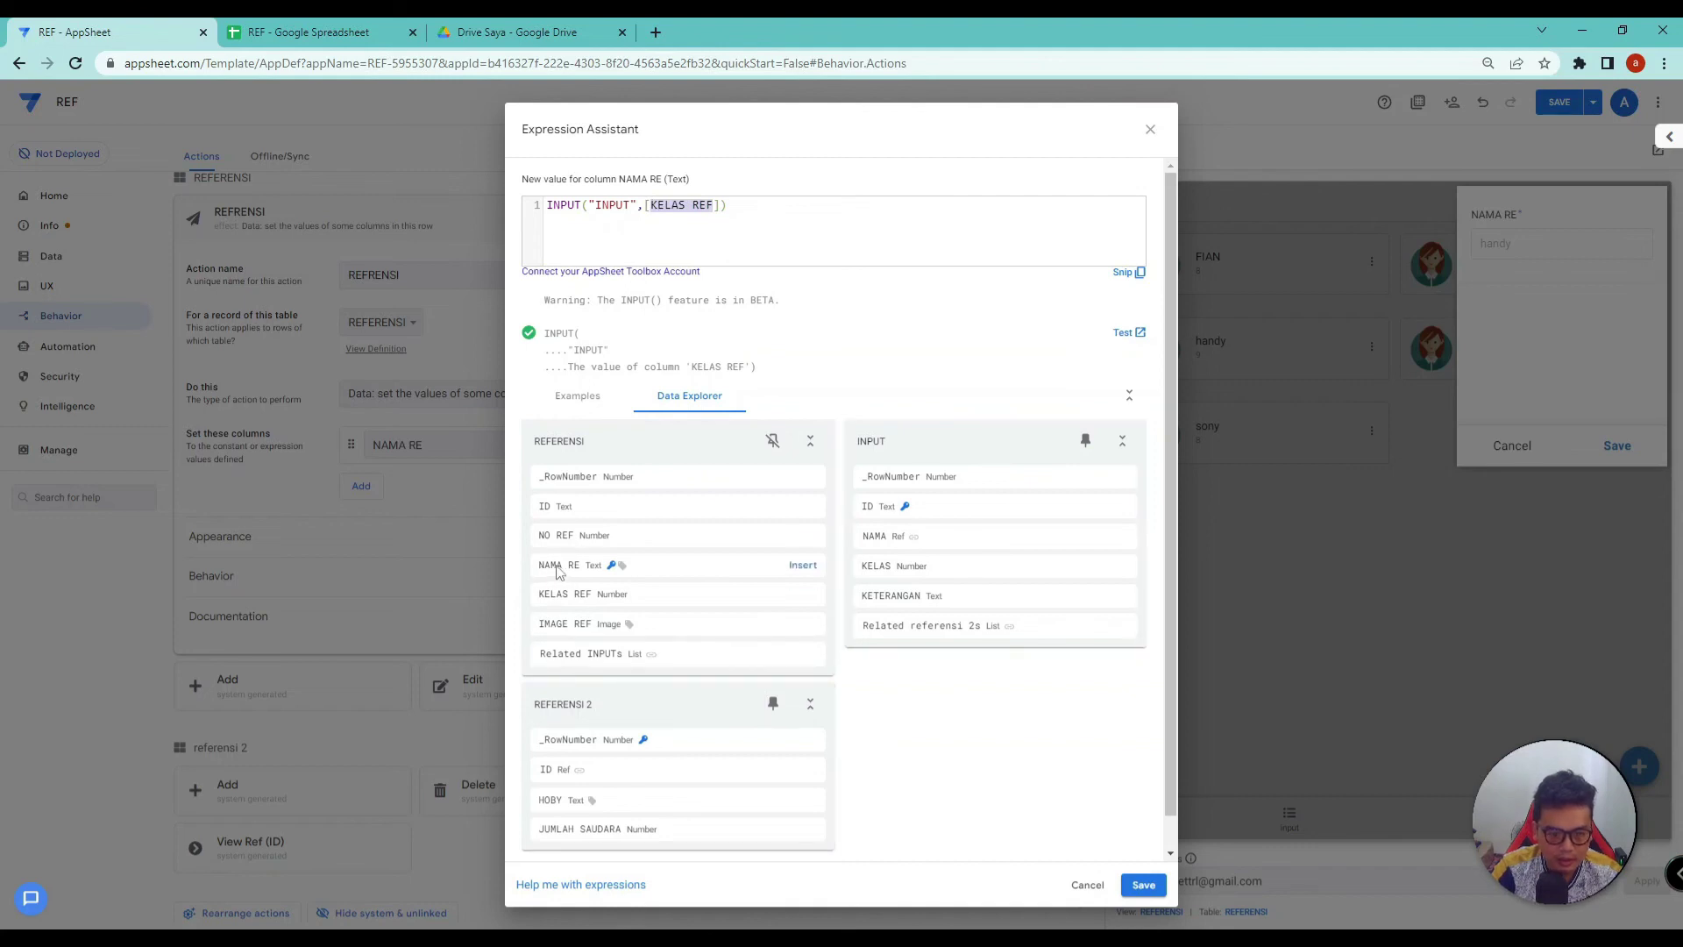
{"action": "type", "text": "NAMA RE"}
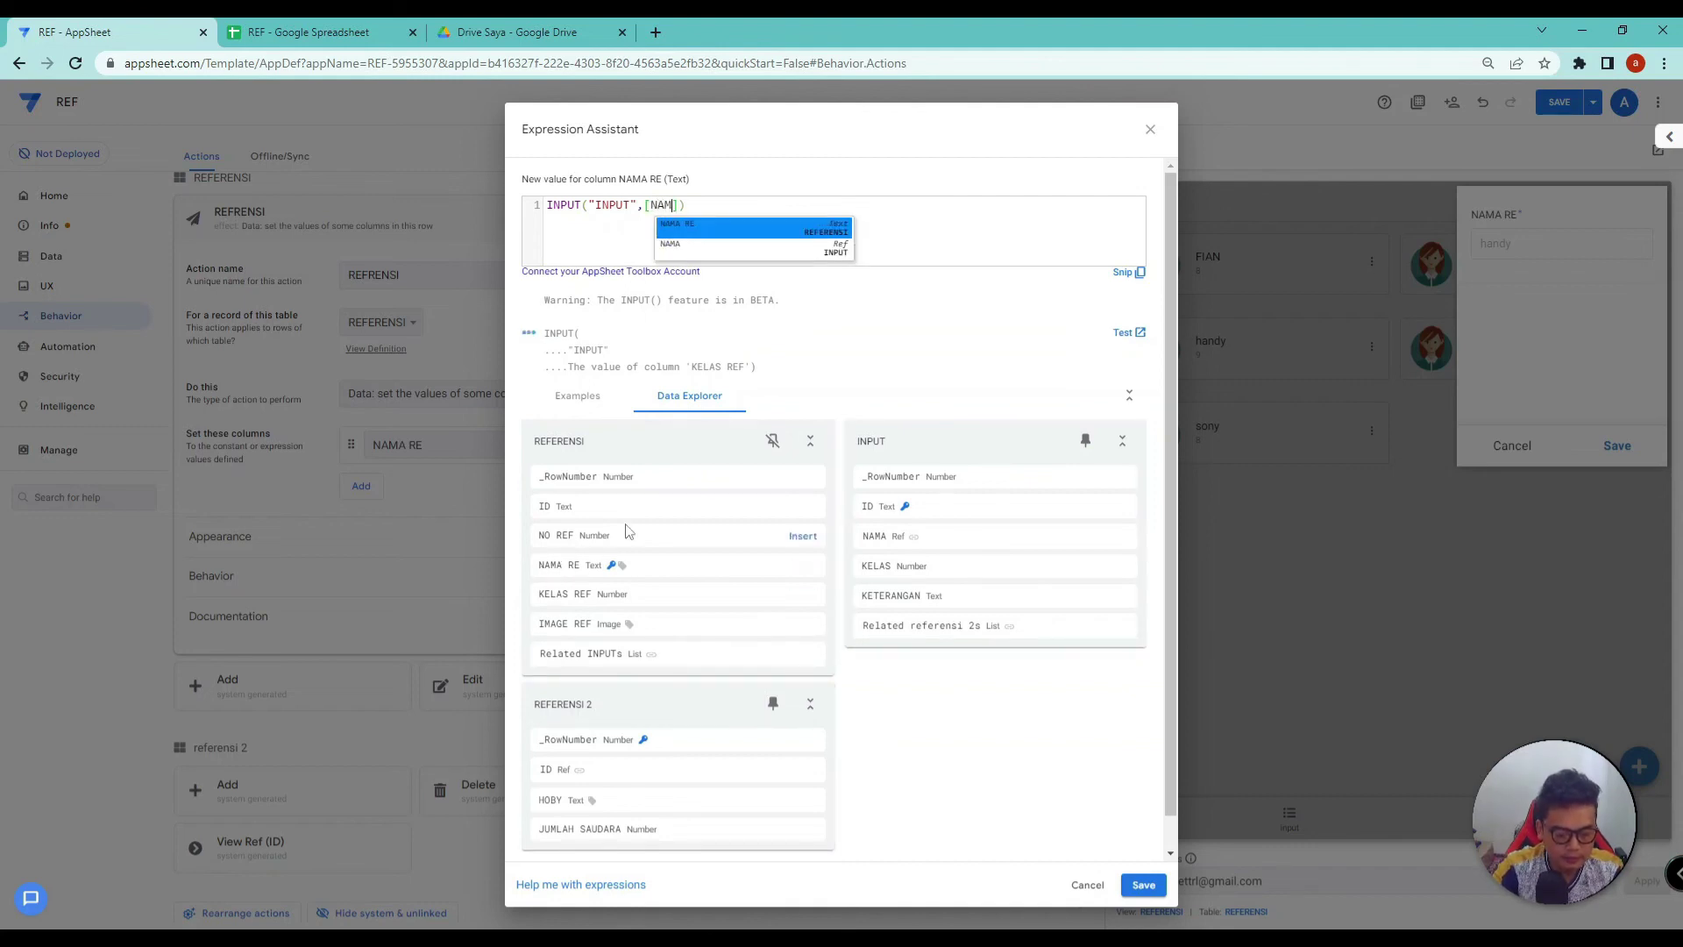
{"action": "left_click", "coordinate": [1036, 296]}
{"action": "left_click", "coordinate": [1134, 894]}
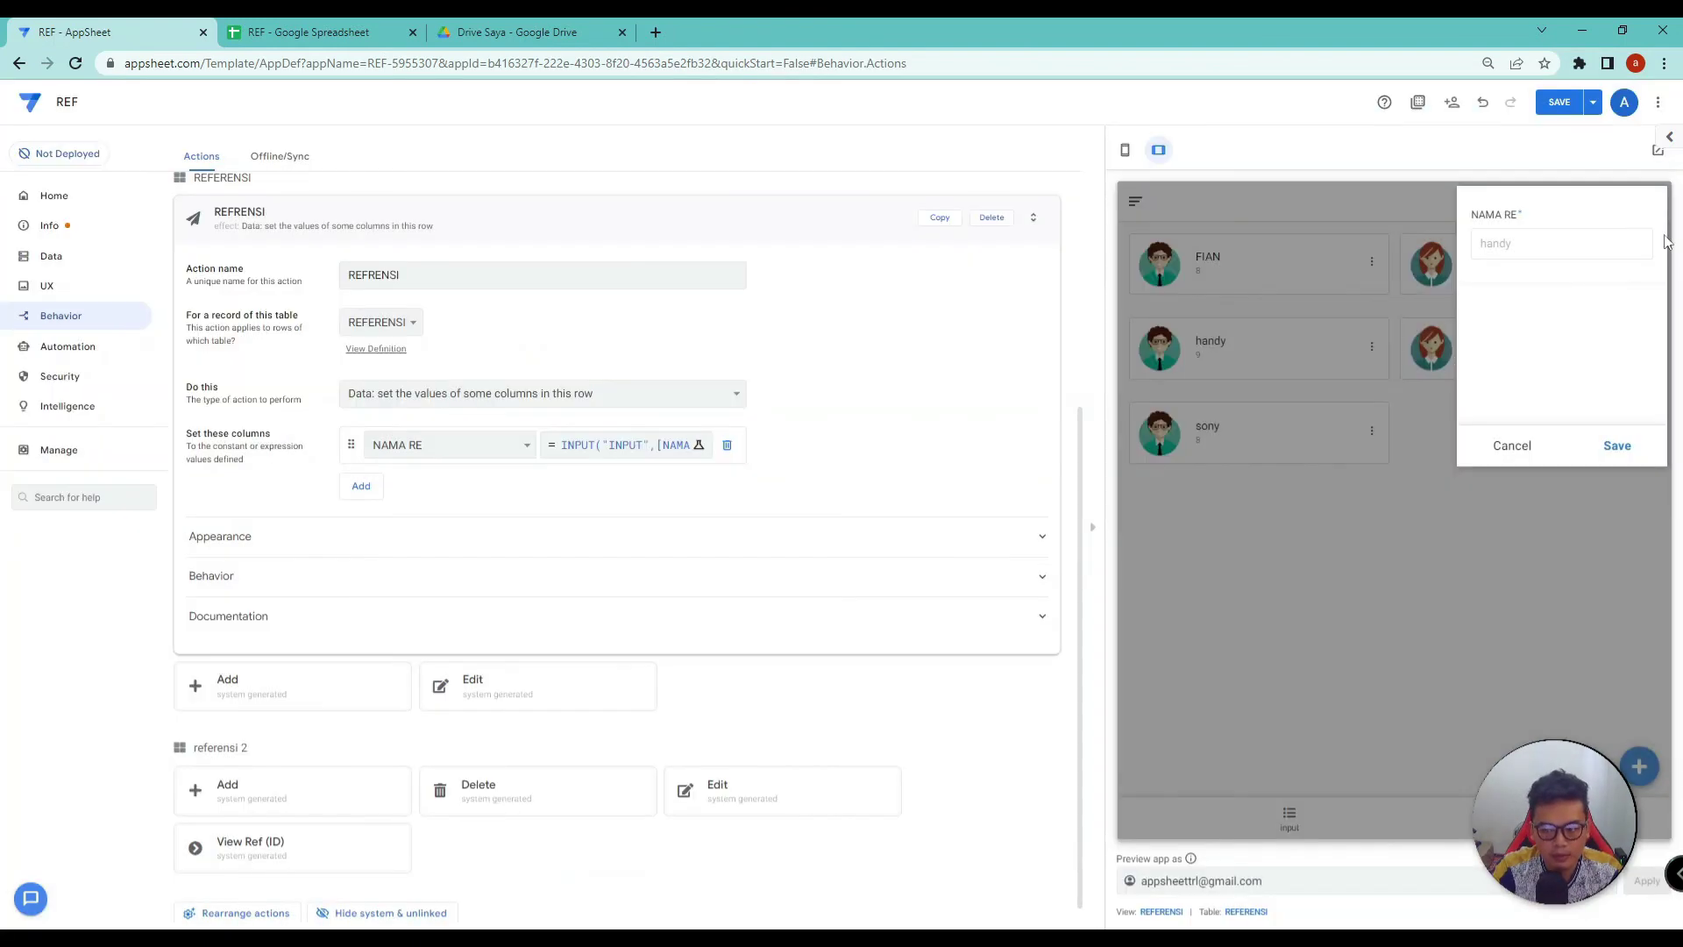
{"action": "left_click", "coordinate": [1559, 109]}
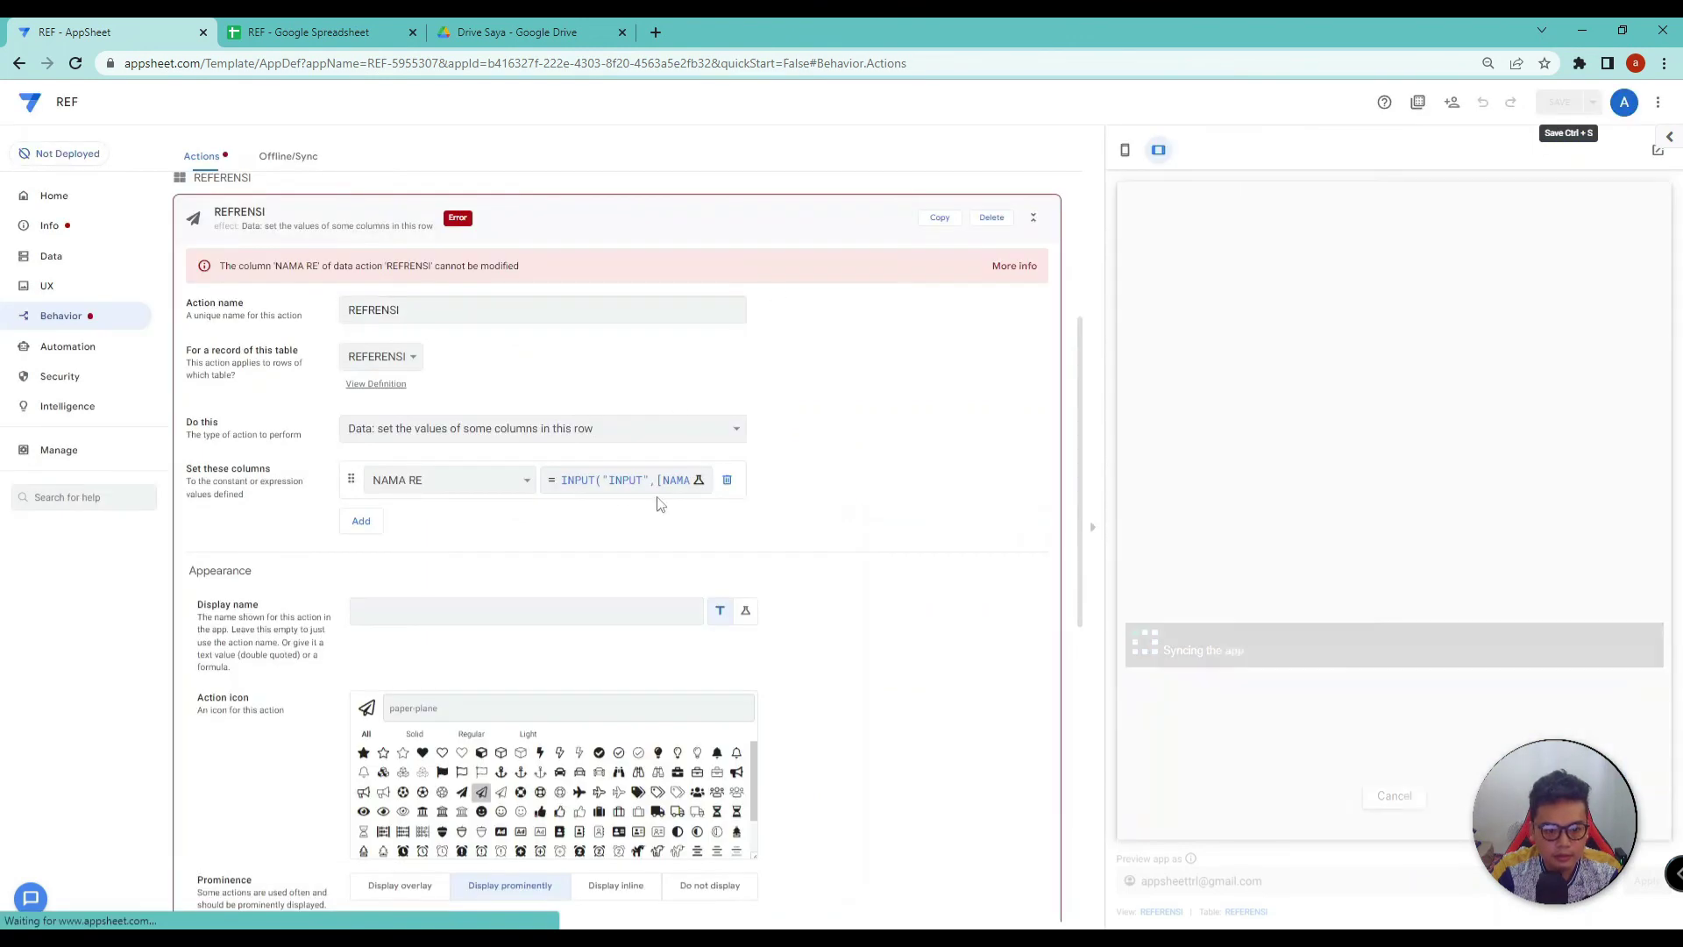
Step: Review the REFRENSI action and inspect the NAMA RE column's settings in the REFERENSI table
{"action": "left_click", "coordinate": [699, 480]}
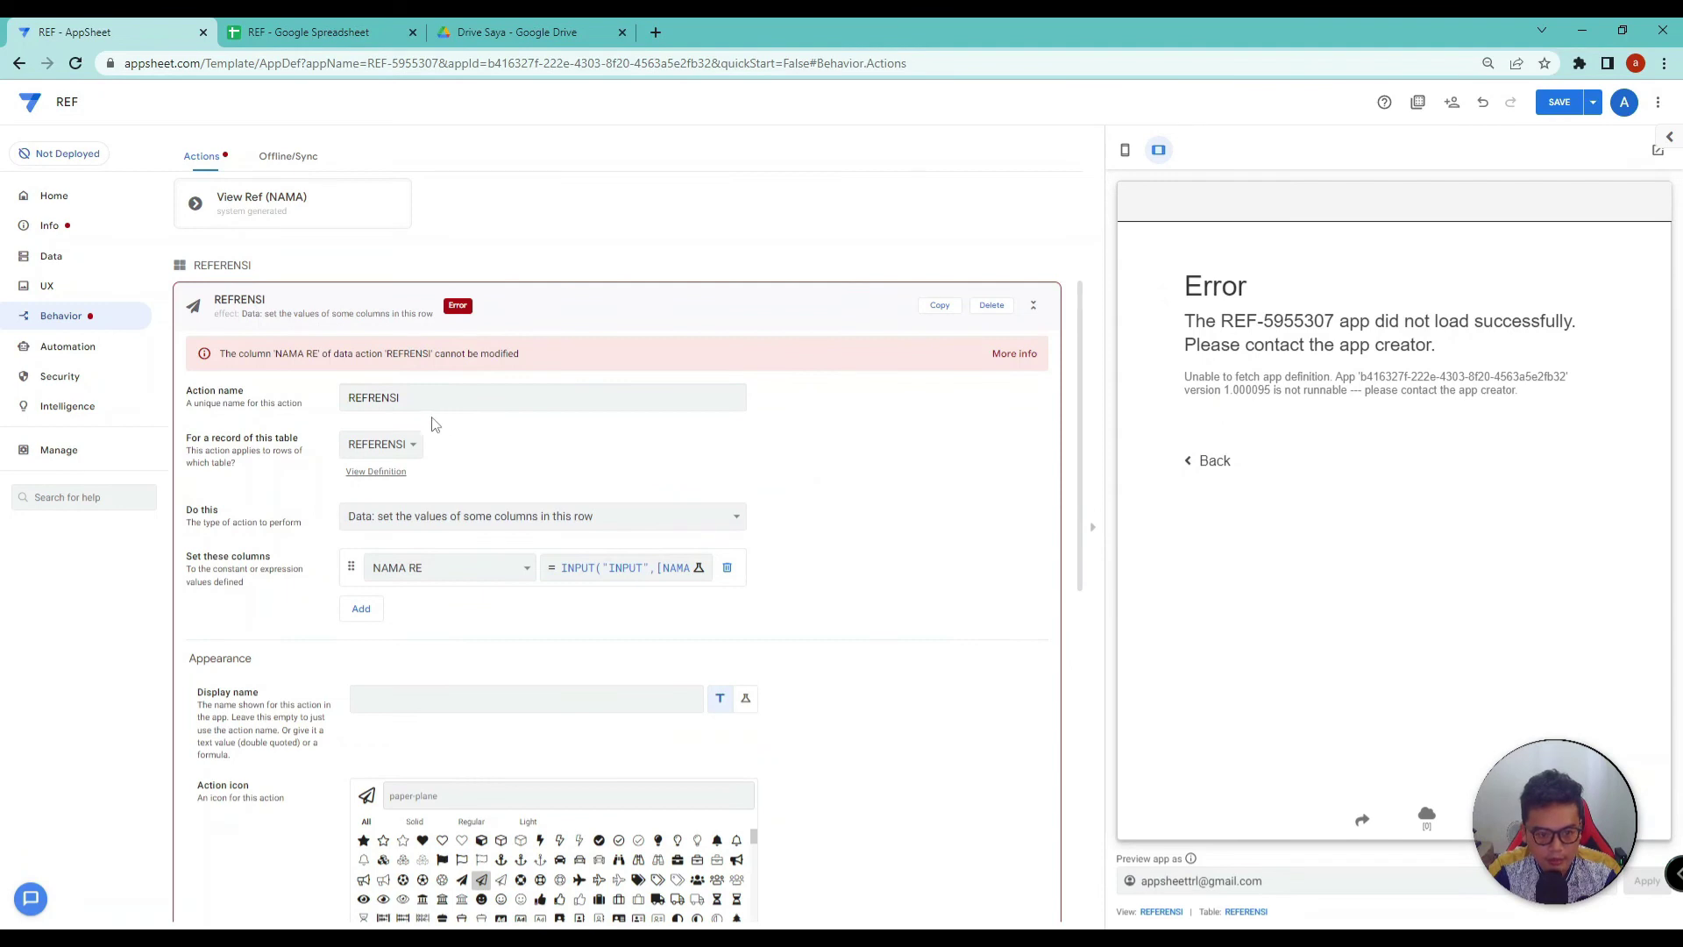
{"action": "scroll", "coordinate": [455, 513], "scroll_direction": "up", "scroll_amount": 2}
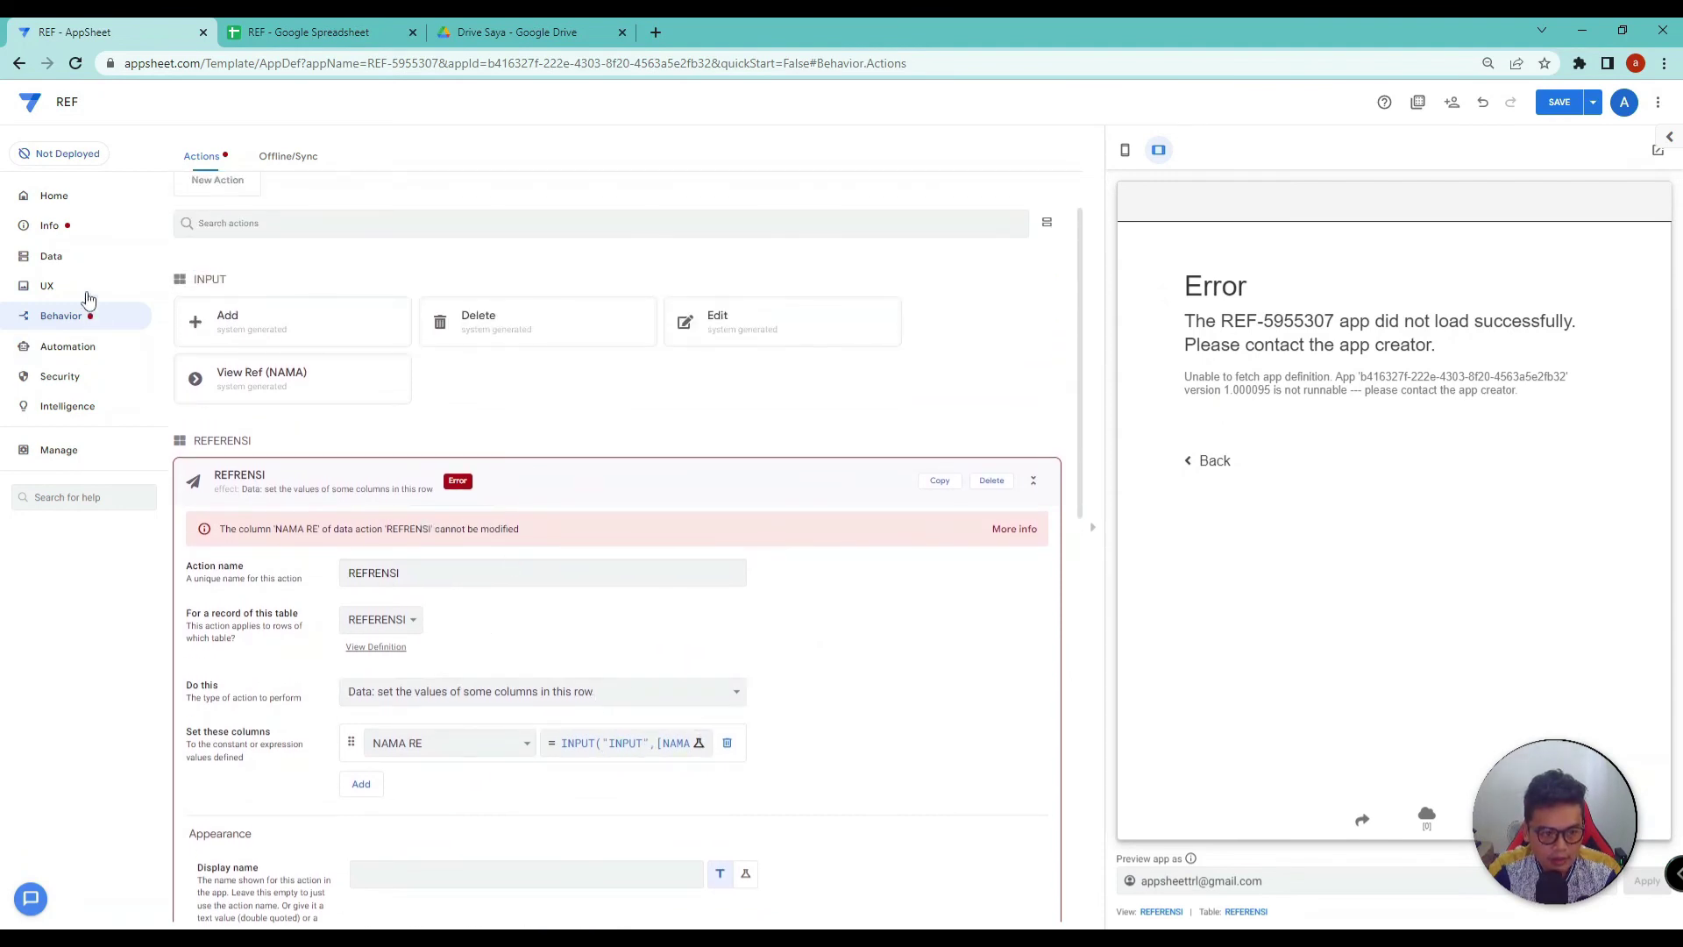
{"action": "left_click", "coordinate": [73, 262]}
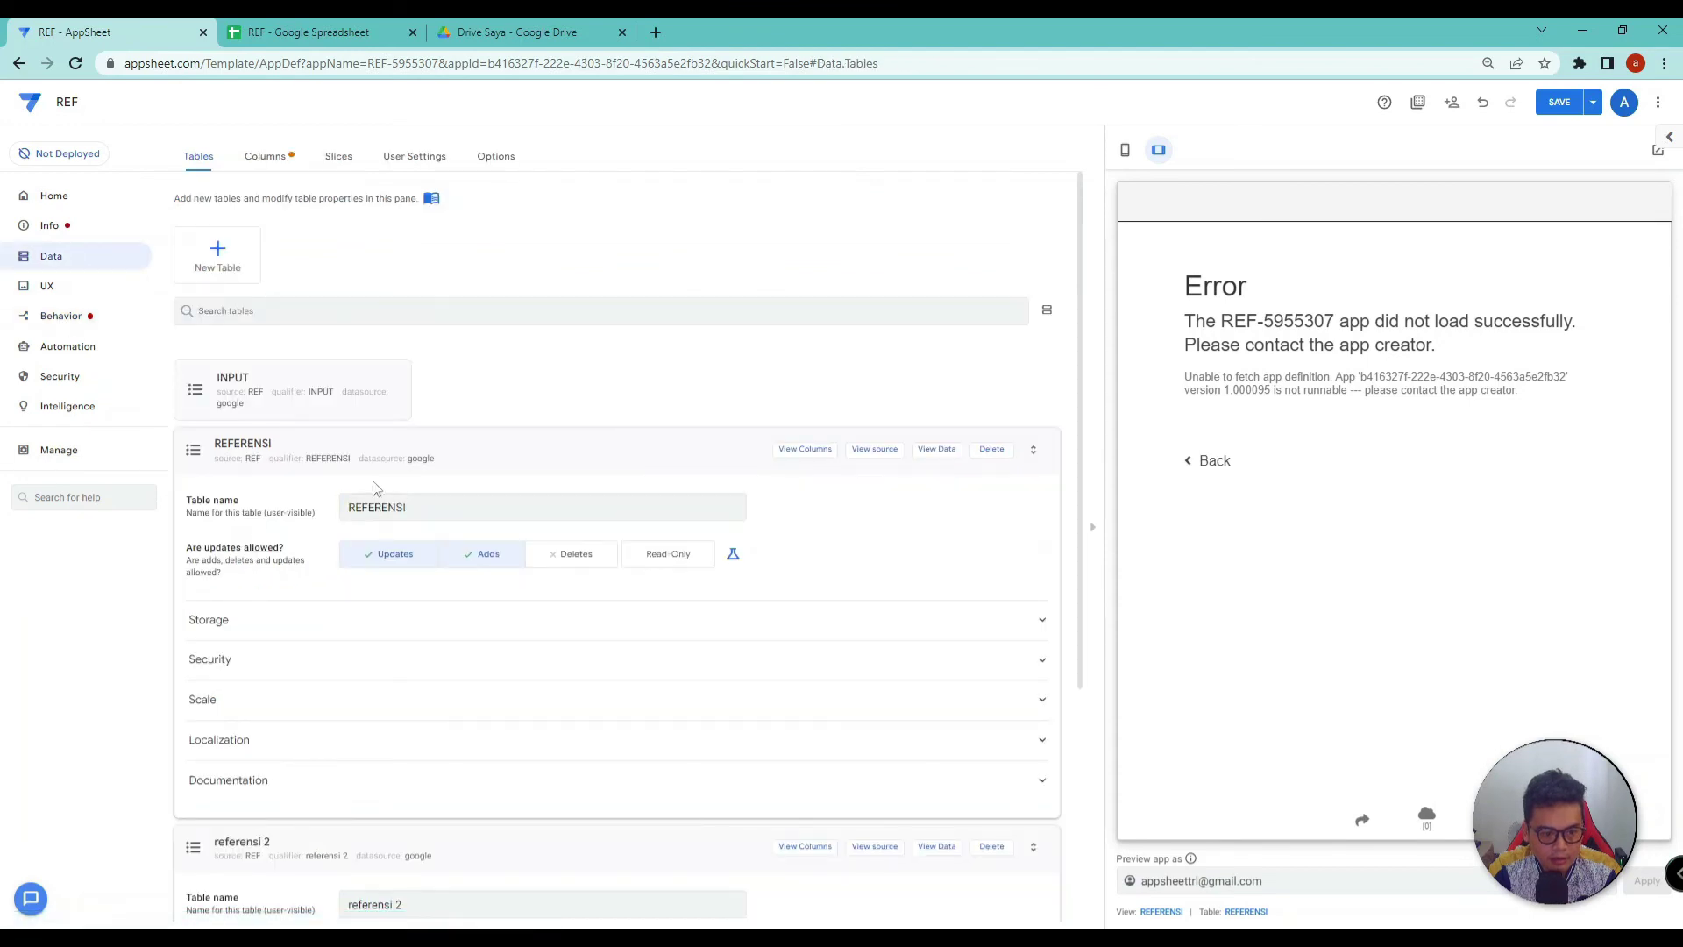
{"action": "left_click", "coordinate": [813, 449]}
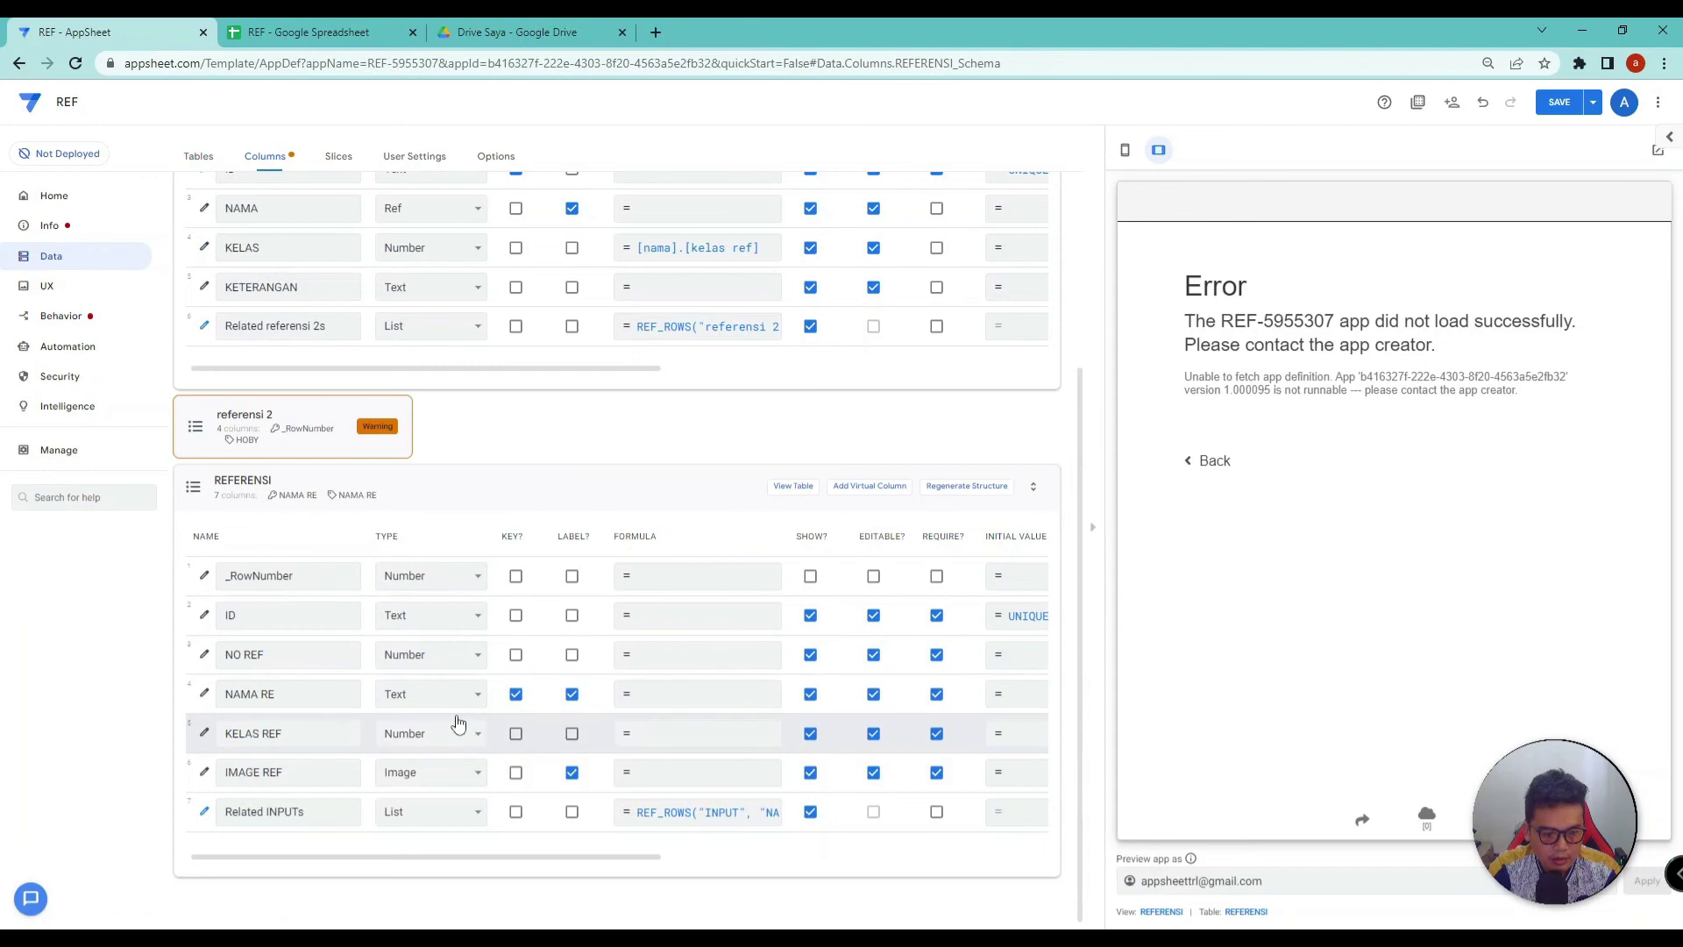
{"action": "left_click", "coordinate": [309, 693]}
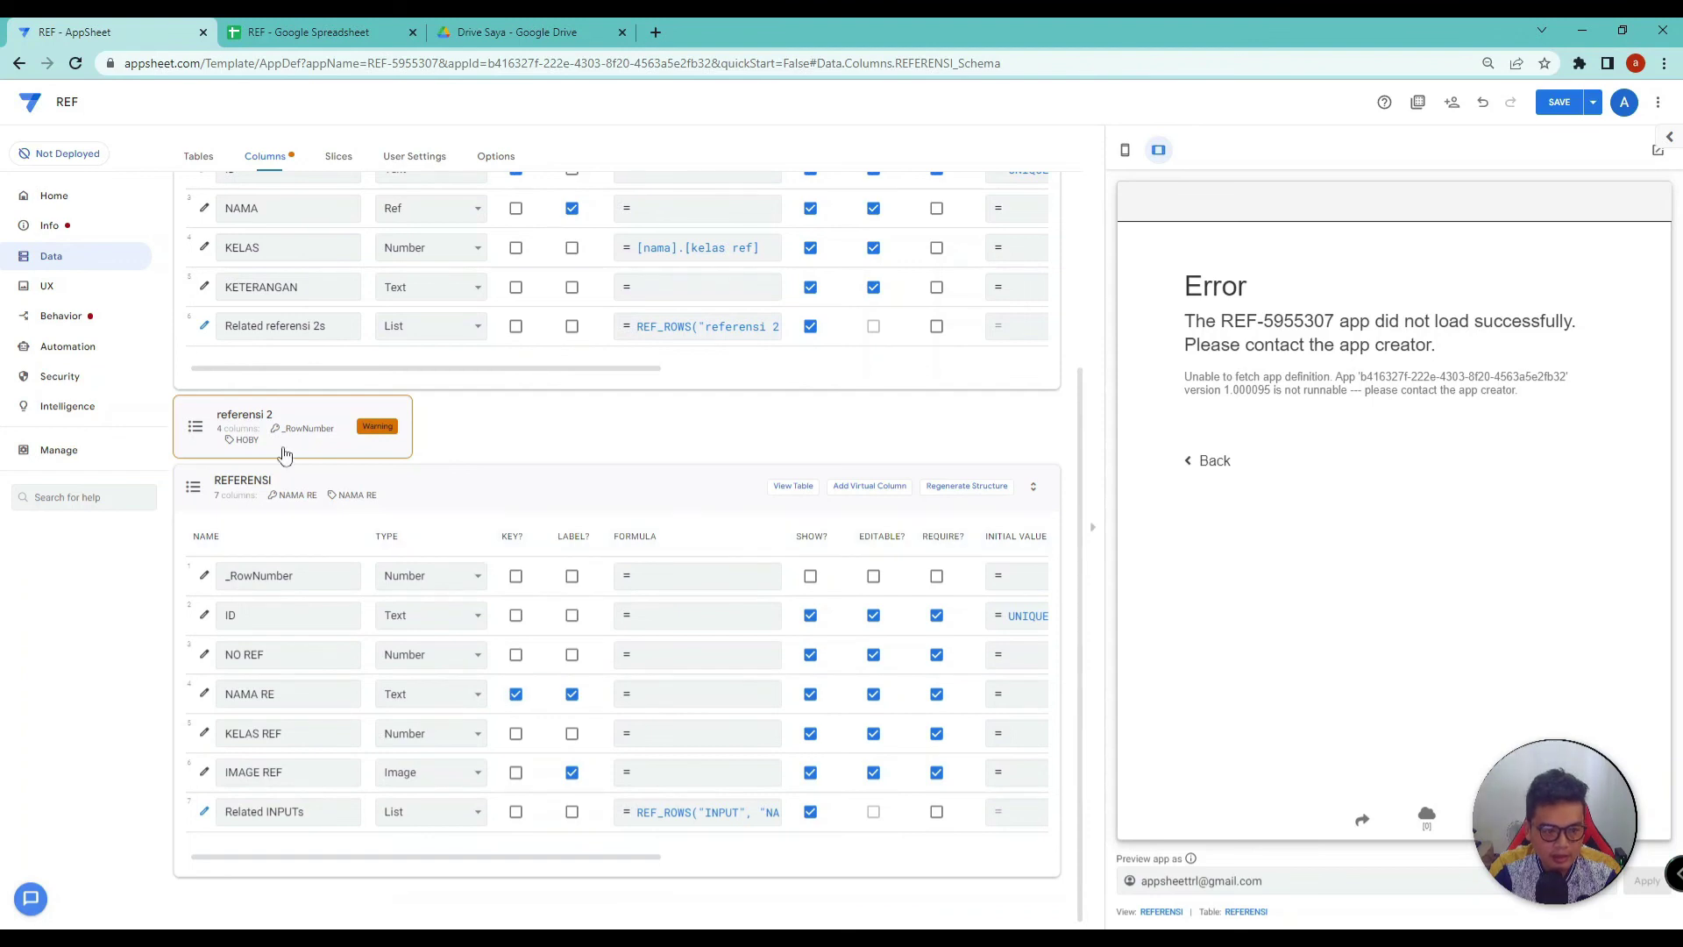
Step: Return to the REFRENSI action and choose IMAGE REF as the column to set
{"action": "left_click", "coordinate": [83, 319]}
{"action": "scroll", "coordinate": [568, 649], "scroll_direction": "down", "scroll_amount": 3}
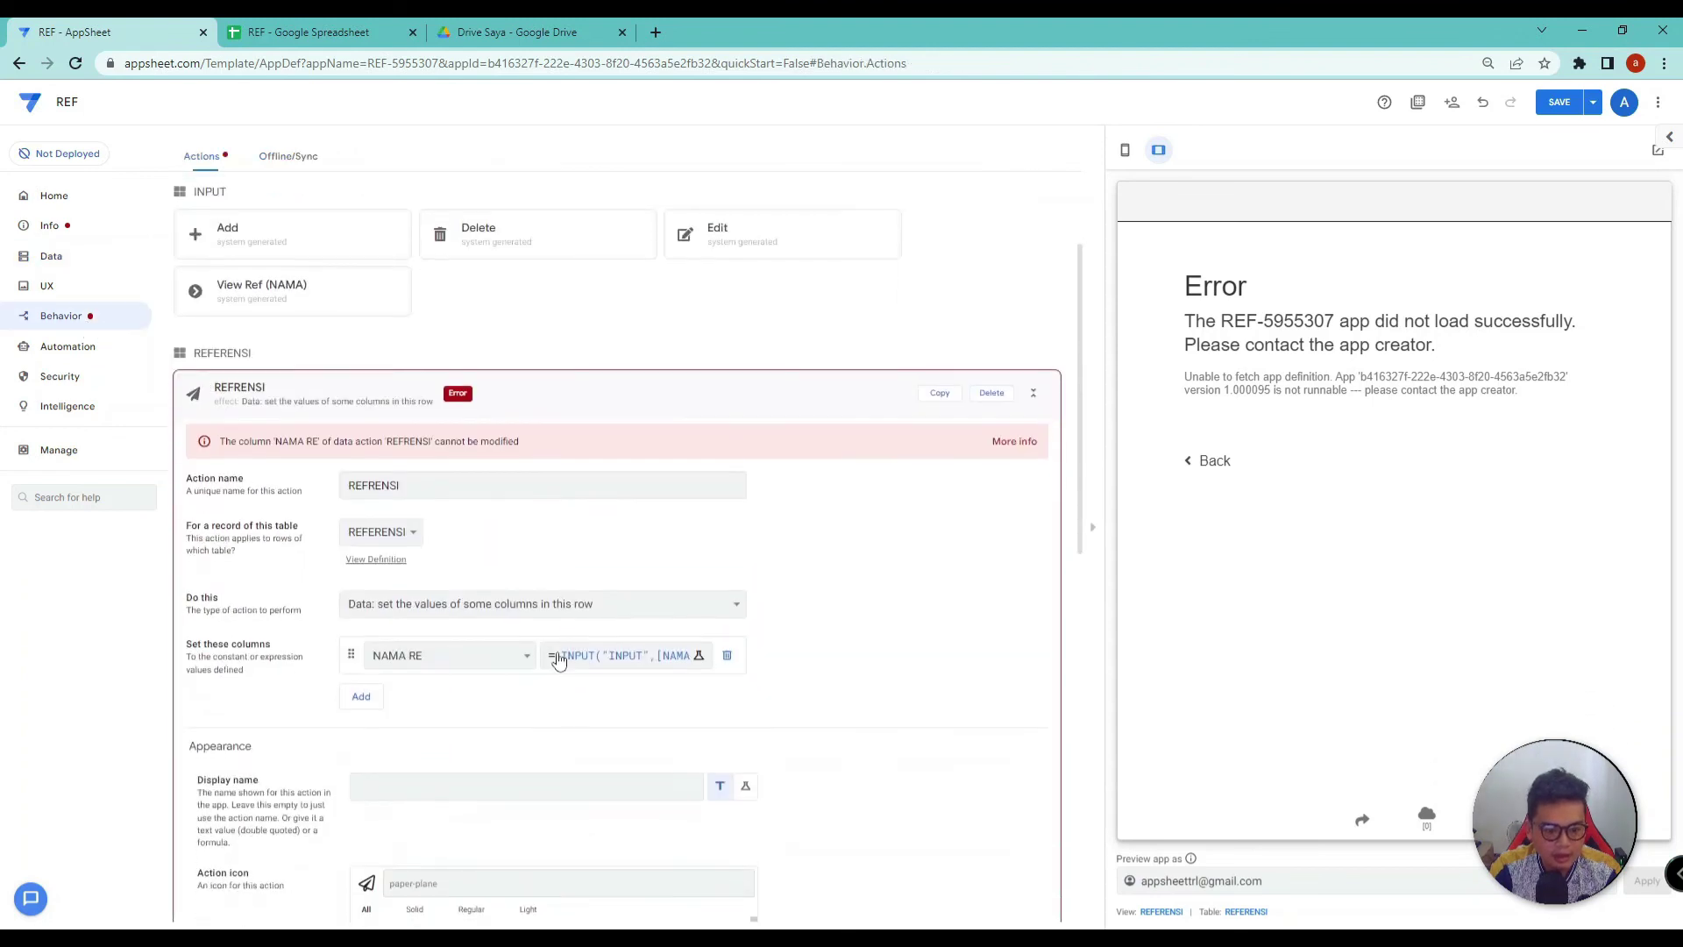
{"action": "left_click", "coordinate": [485, 570]}
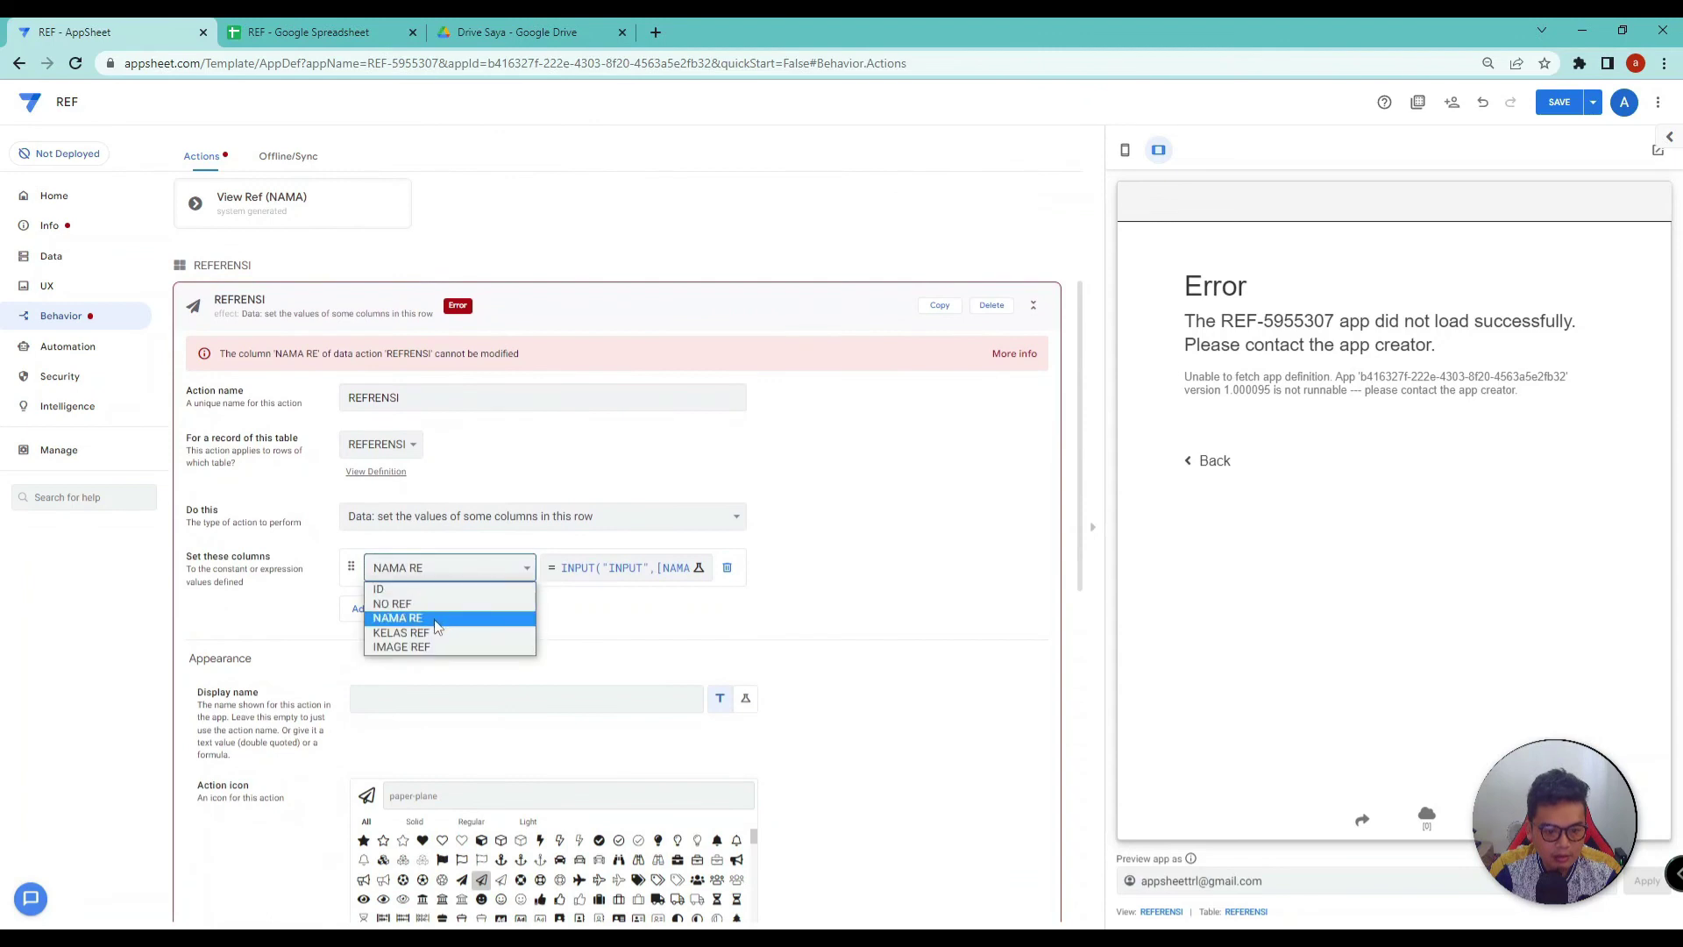
{"action": "left_click", "coordinate": [428, 649]}
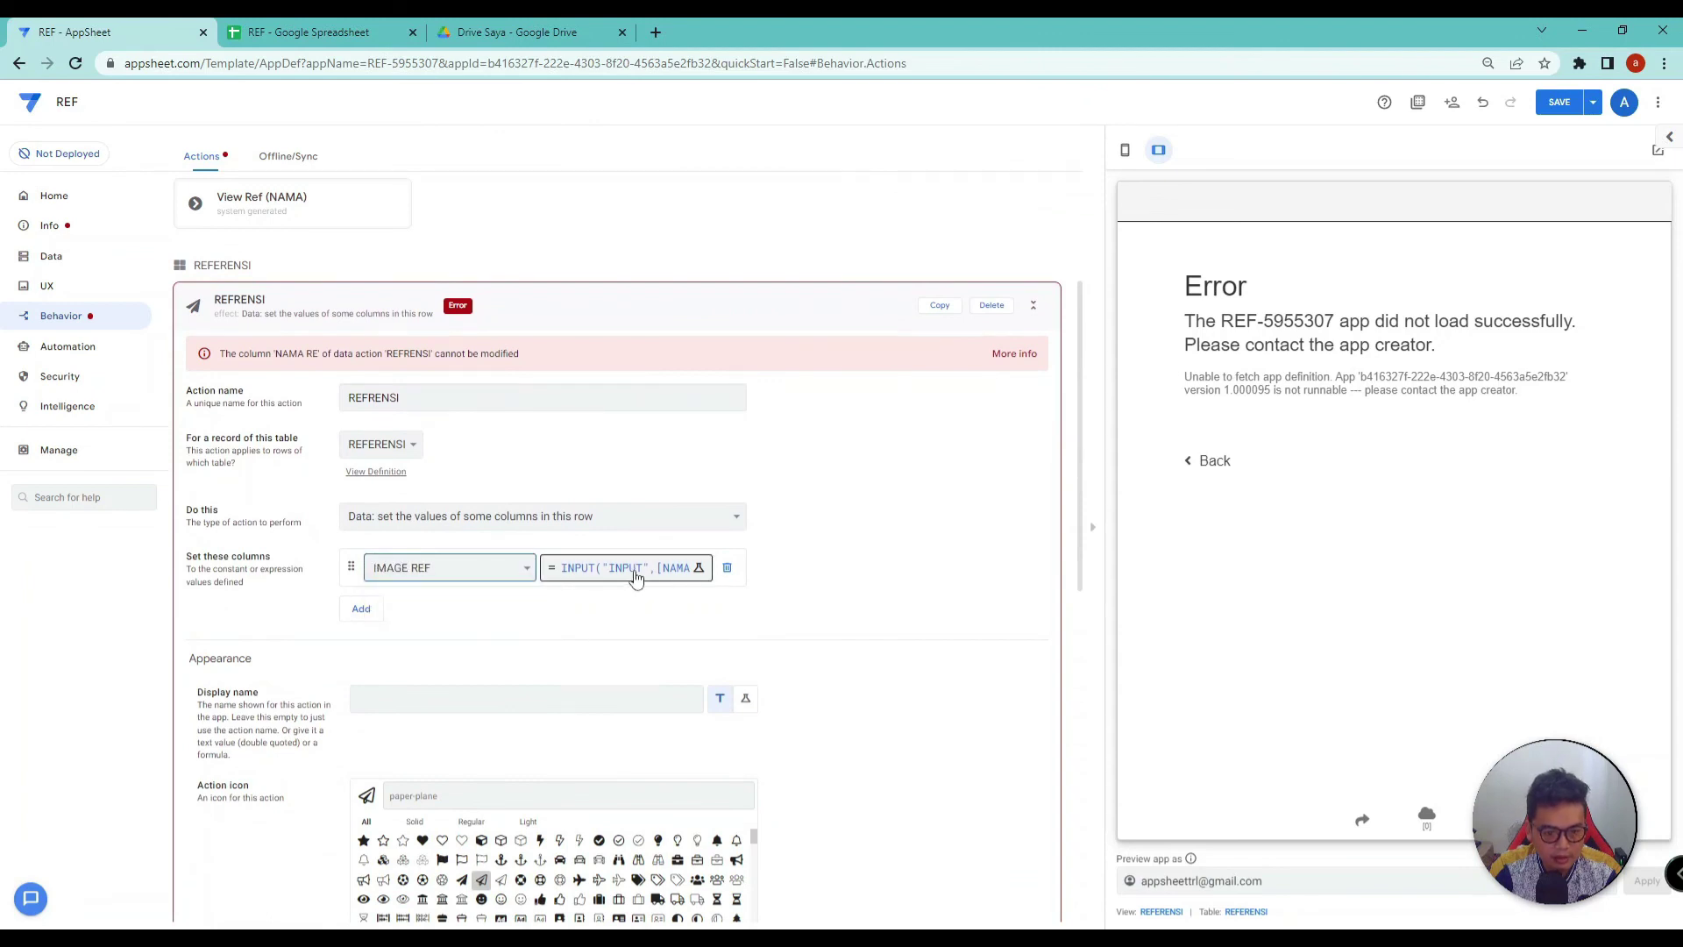
Step: Set the REFRENSI action's IMAGE REF value expression to INPUT("INPUT",[IMAGE REF]) and save the app
{"action": "left_click", "coordinate": [637, 576]}
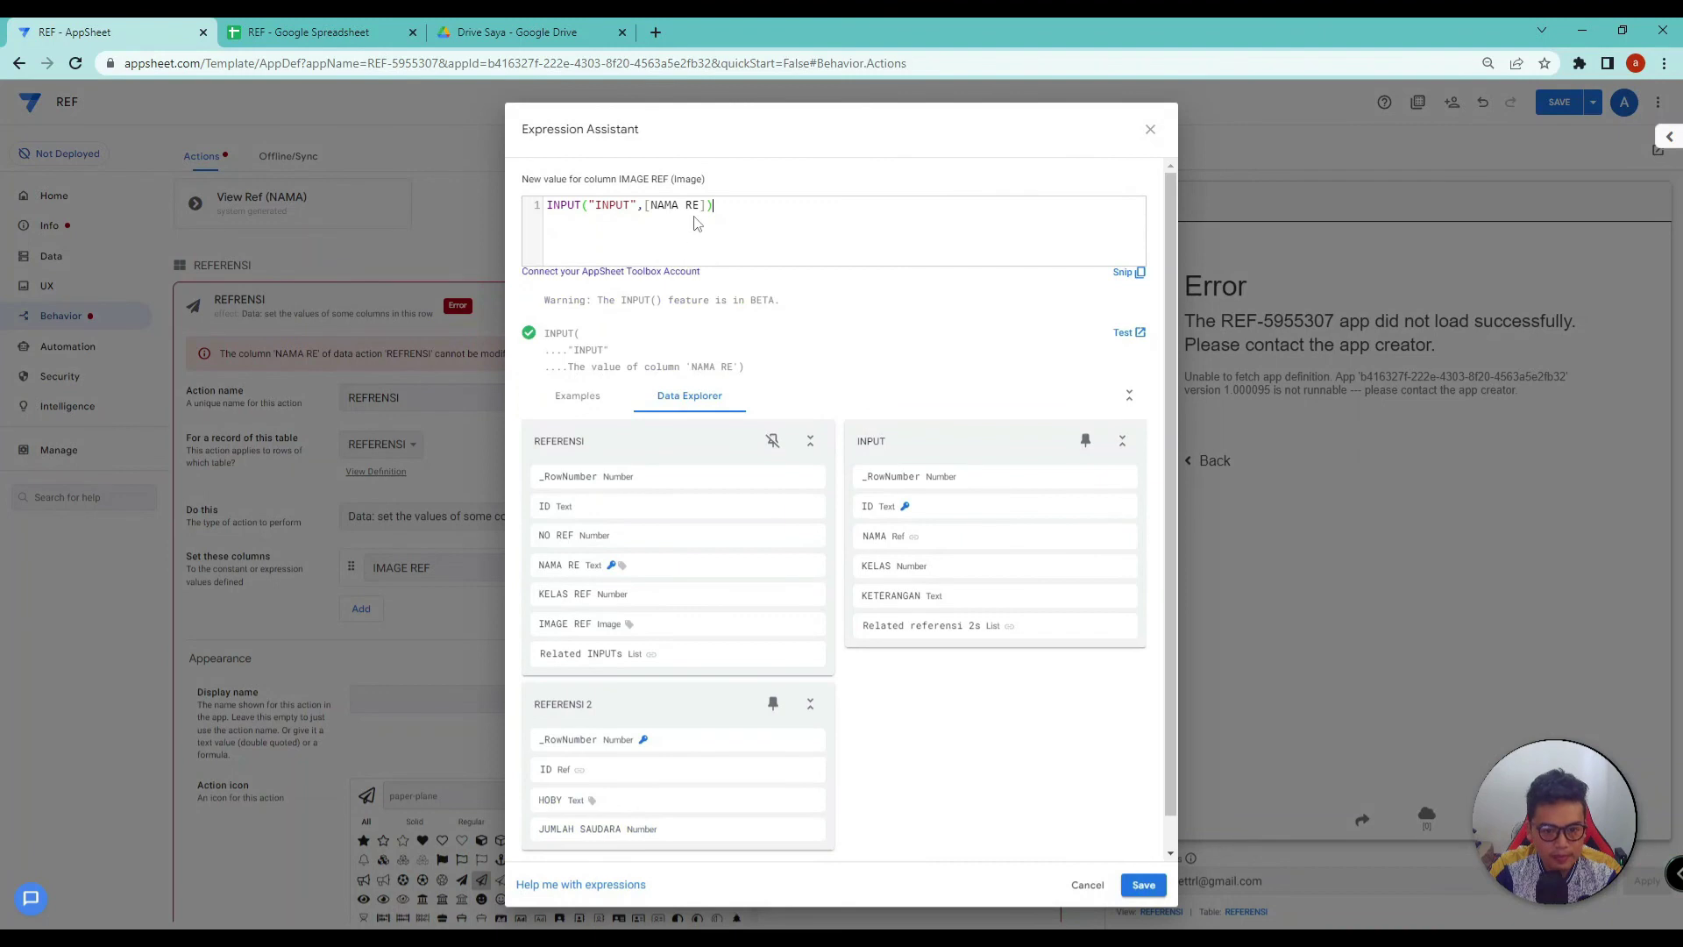
{"action": "left_click_drag", "start_coordinate": [689, 208], "coordinate": [656, 208]}
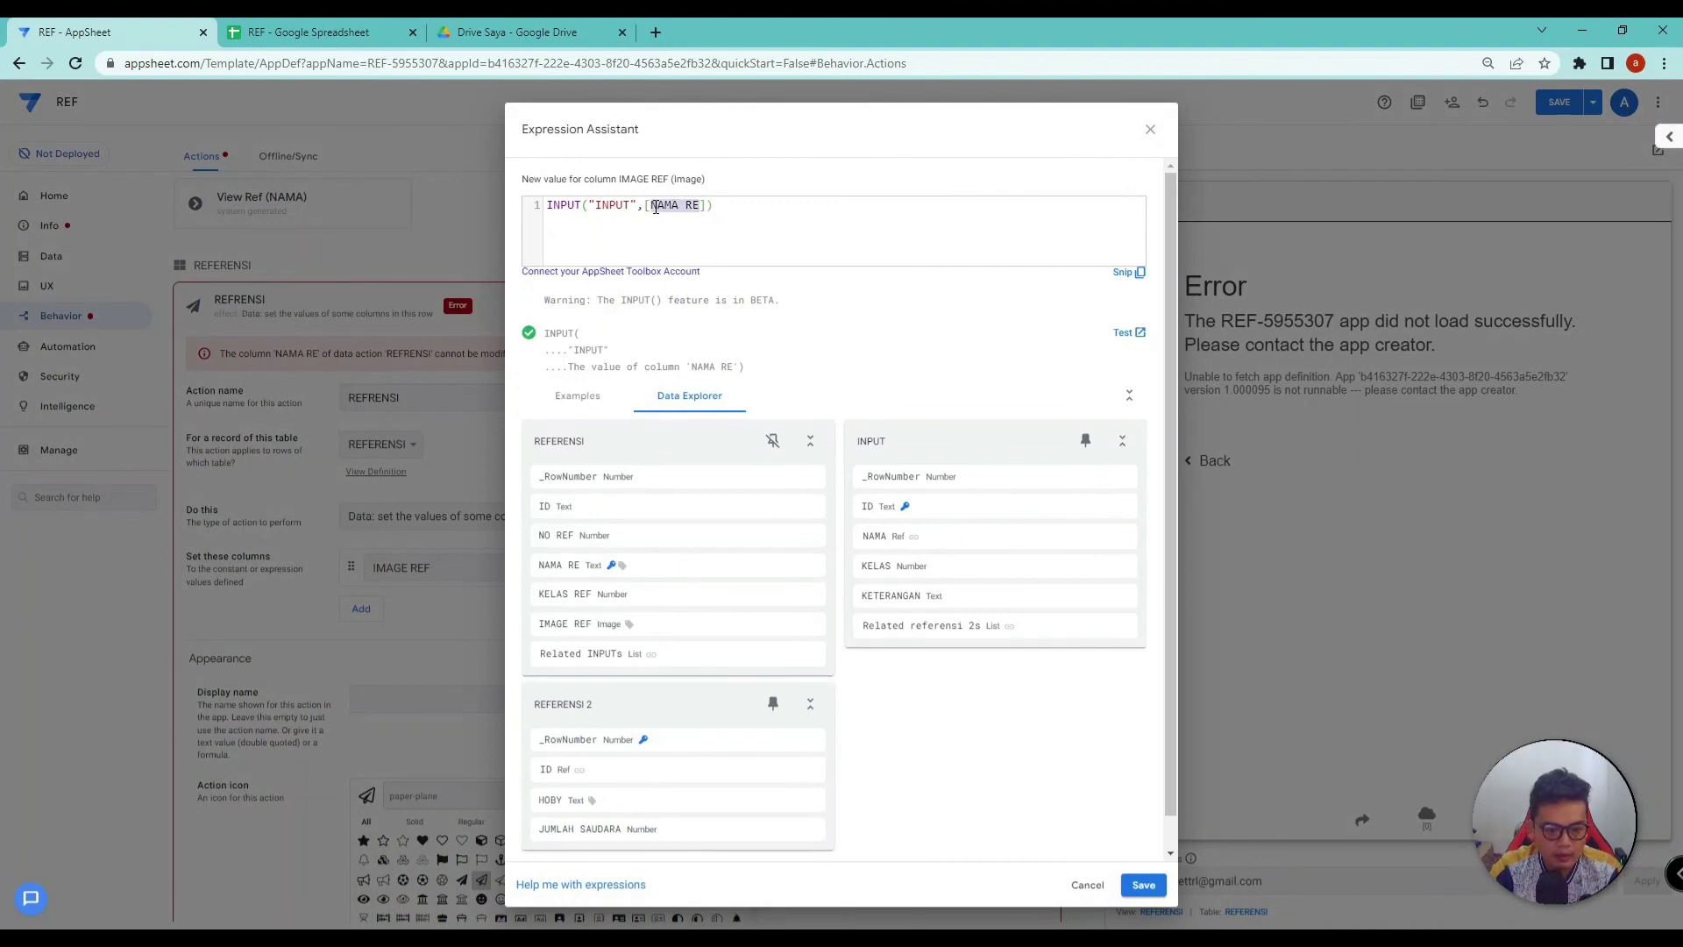
{"action": "key", "text": "BackSpace"}
{"action": "type", "text": "IMAGE REF"}
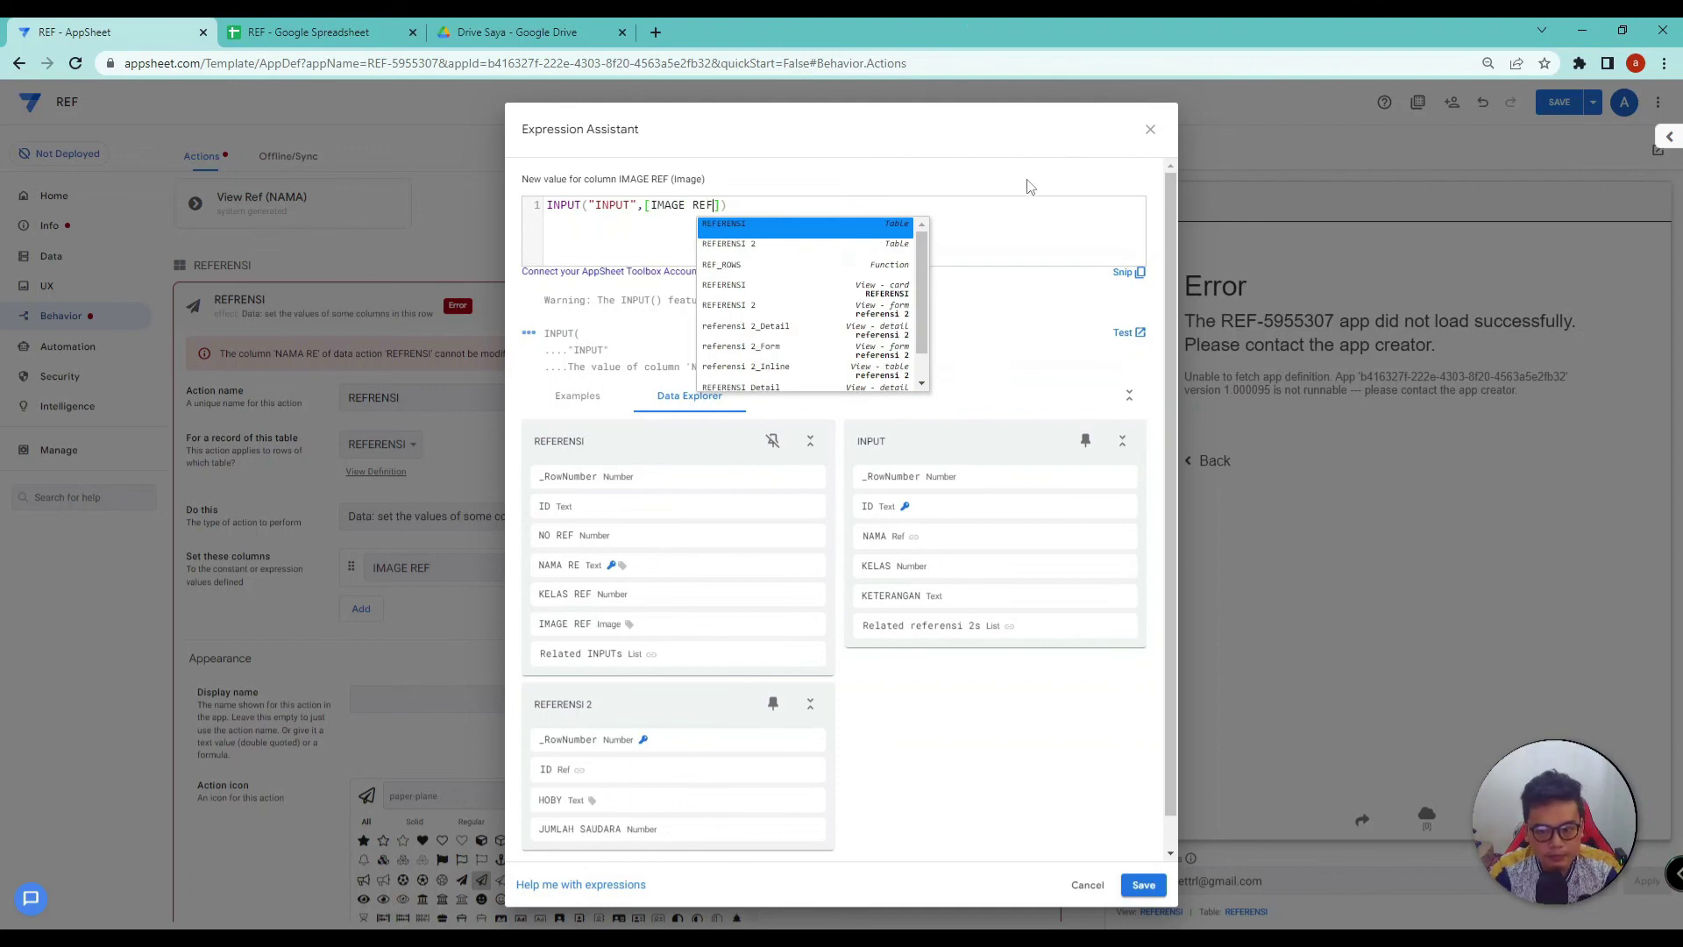
{"action": "left_click", "coordinate": [971, 248]}
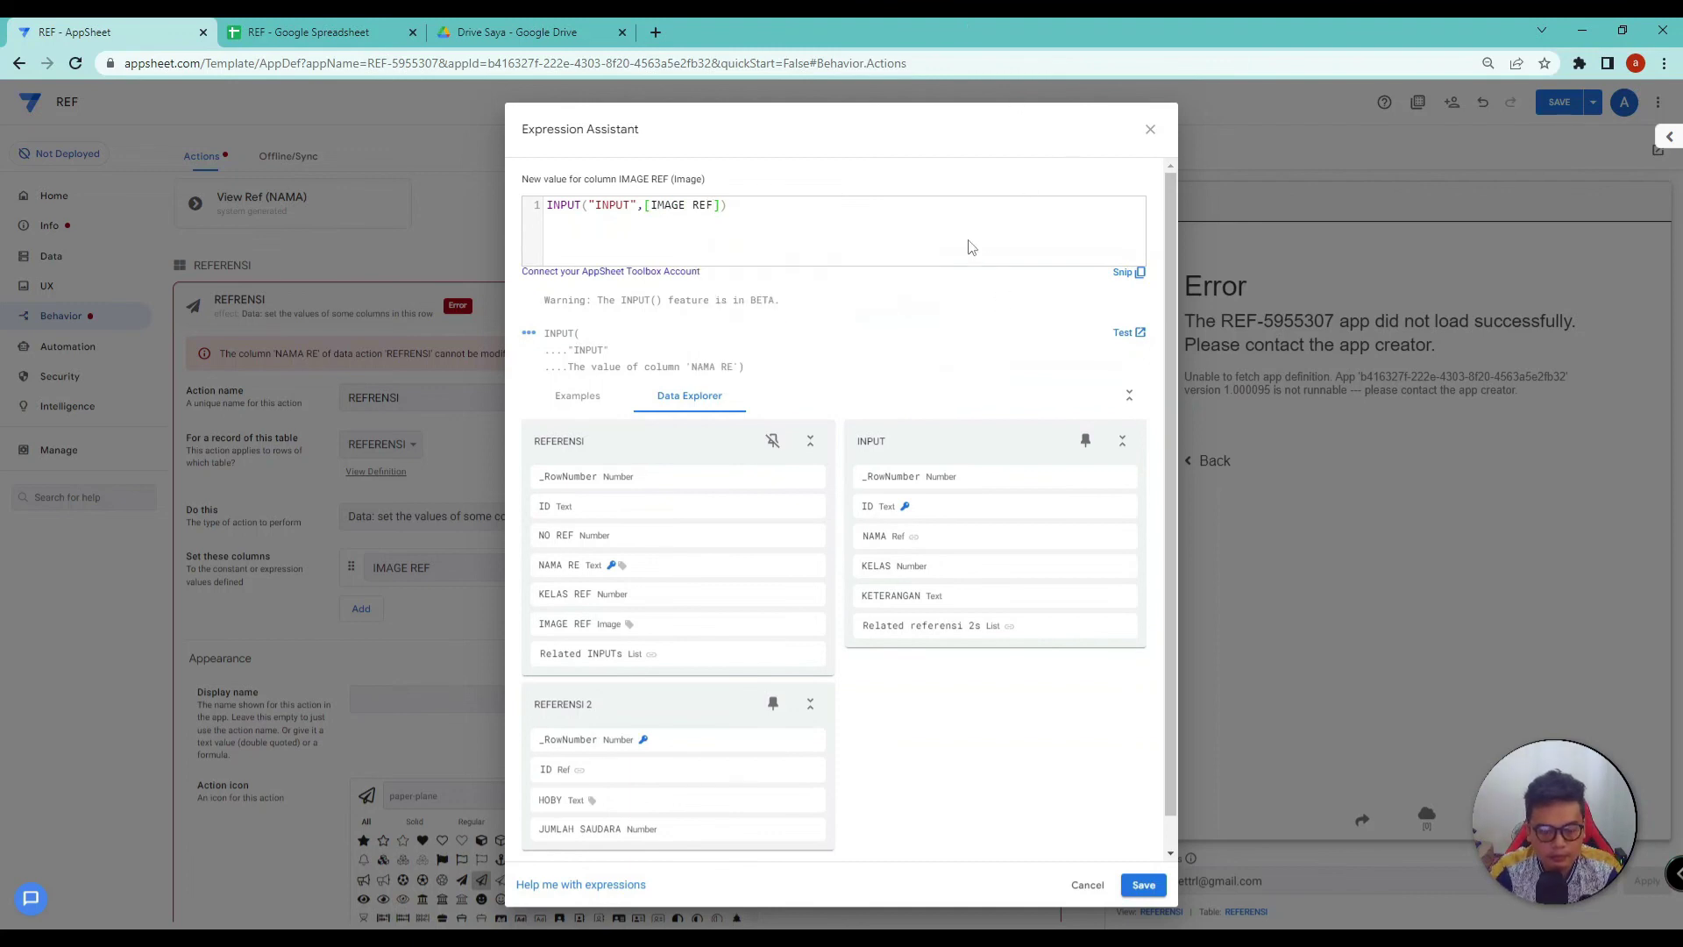
{"action": "left_click", "coordinate": [1141, 885]}
{"action": "left_click", "coordinate": [1559, 101]}
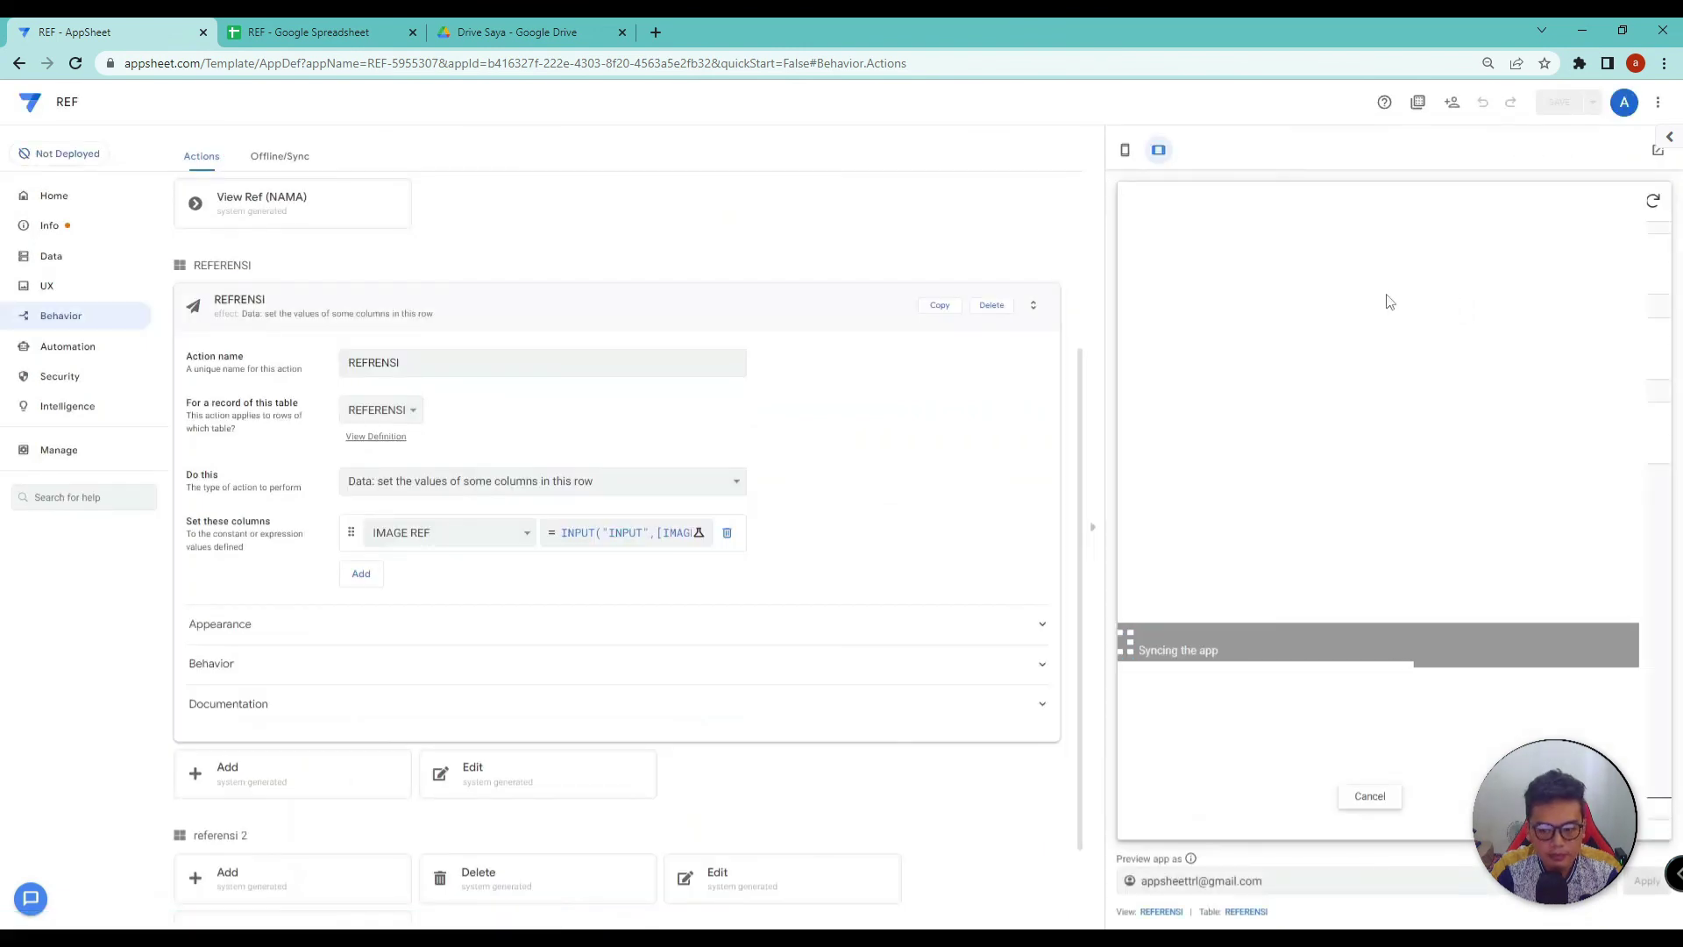
Step: Run the prompt on the class 9 student's card in the preview, replacing the cleared IMAGE REF picture with the siswa image file
{"action": "left_click", "coordinate": [1287, 335]}
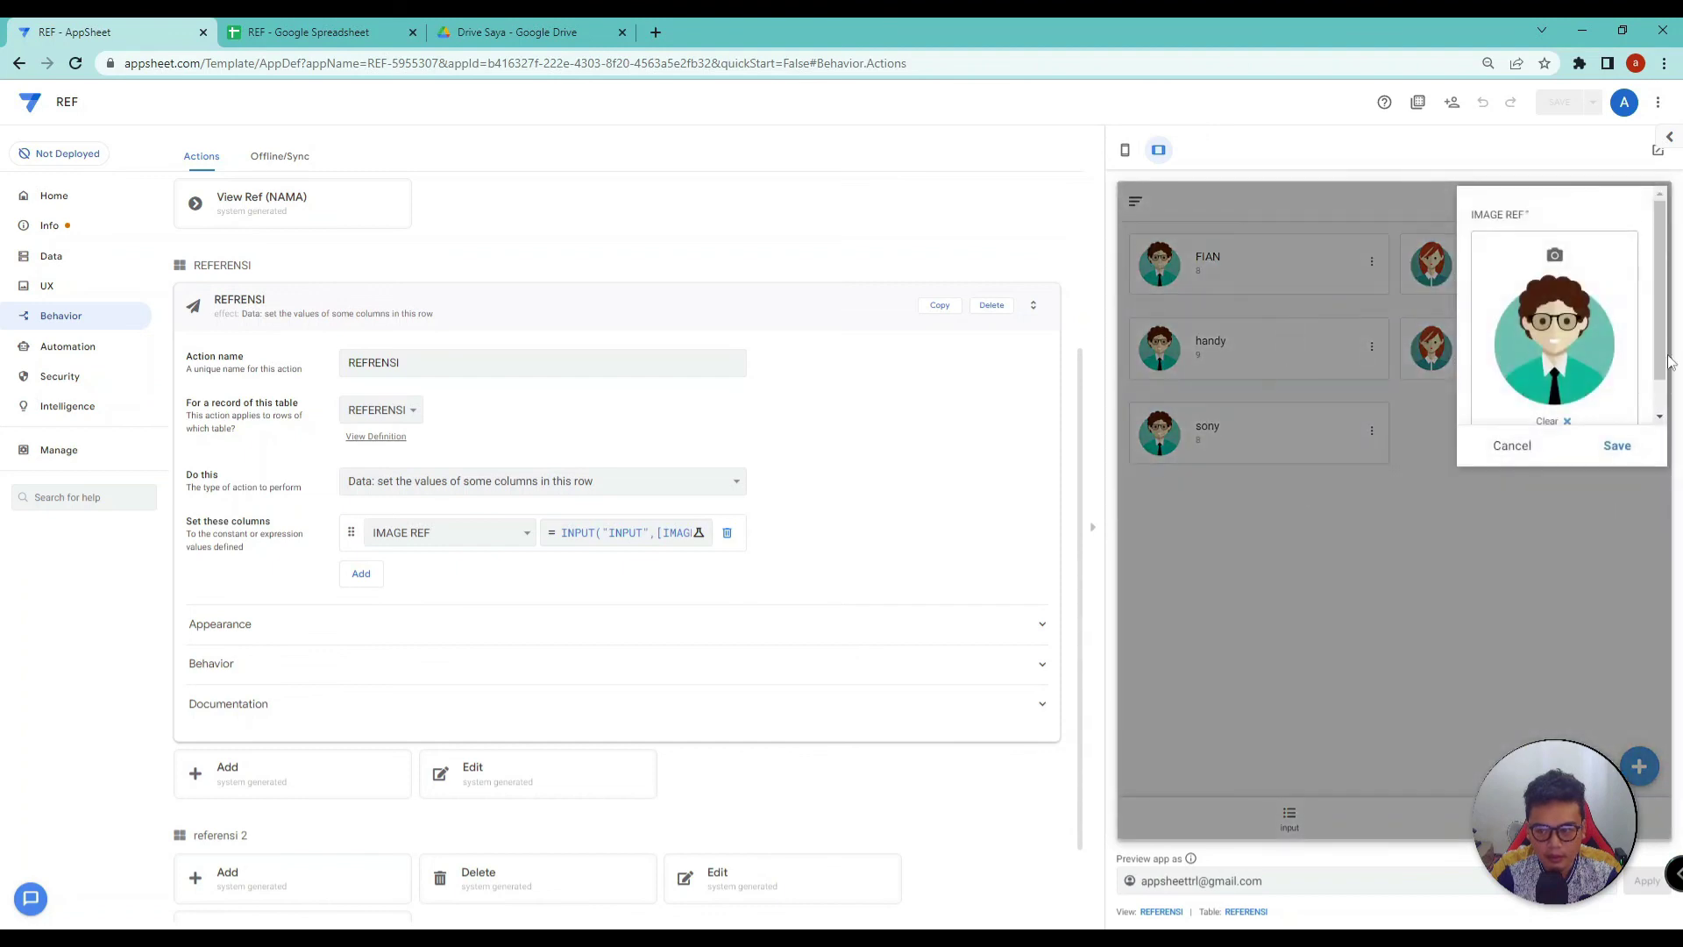
{"action": "scroll", "coordinate": [1602, 309], "scroll_direction": "down", "scroll_amount": 1}
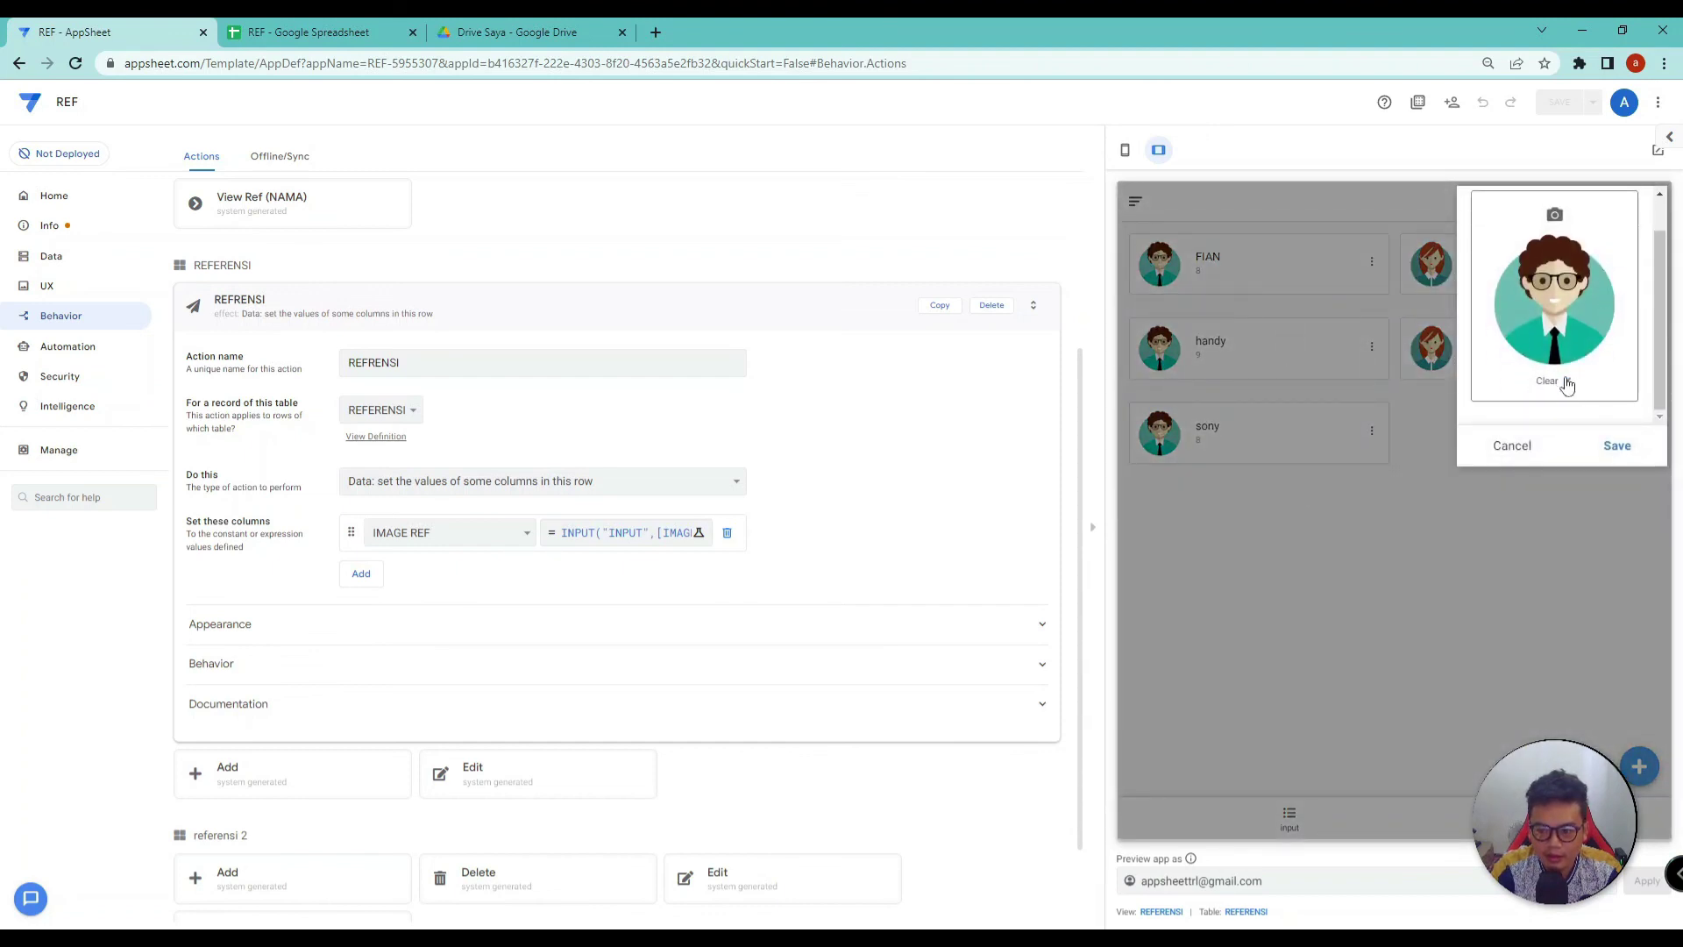
{"action": "left_click", "coordinate": [1567, 383]}
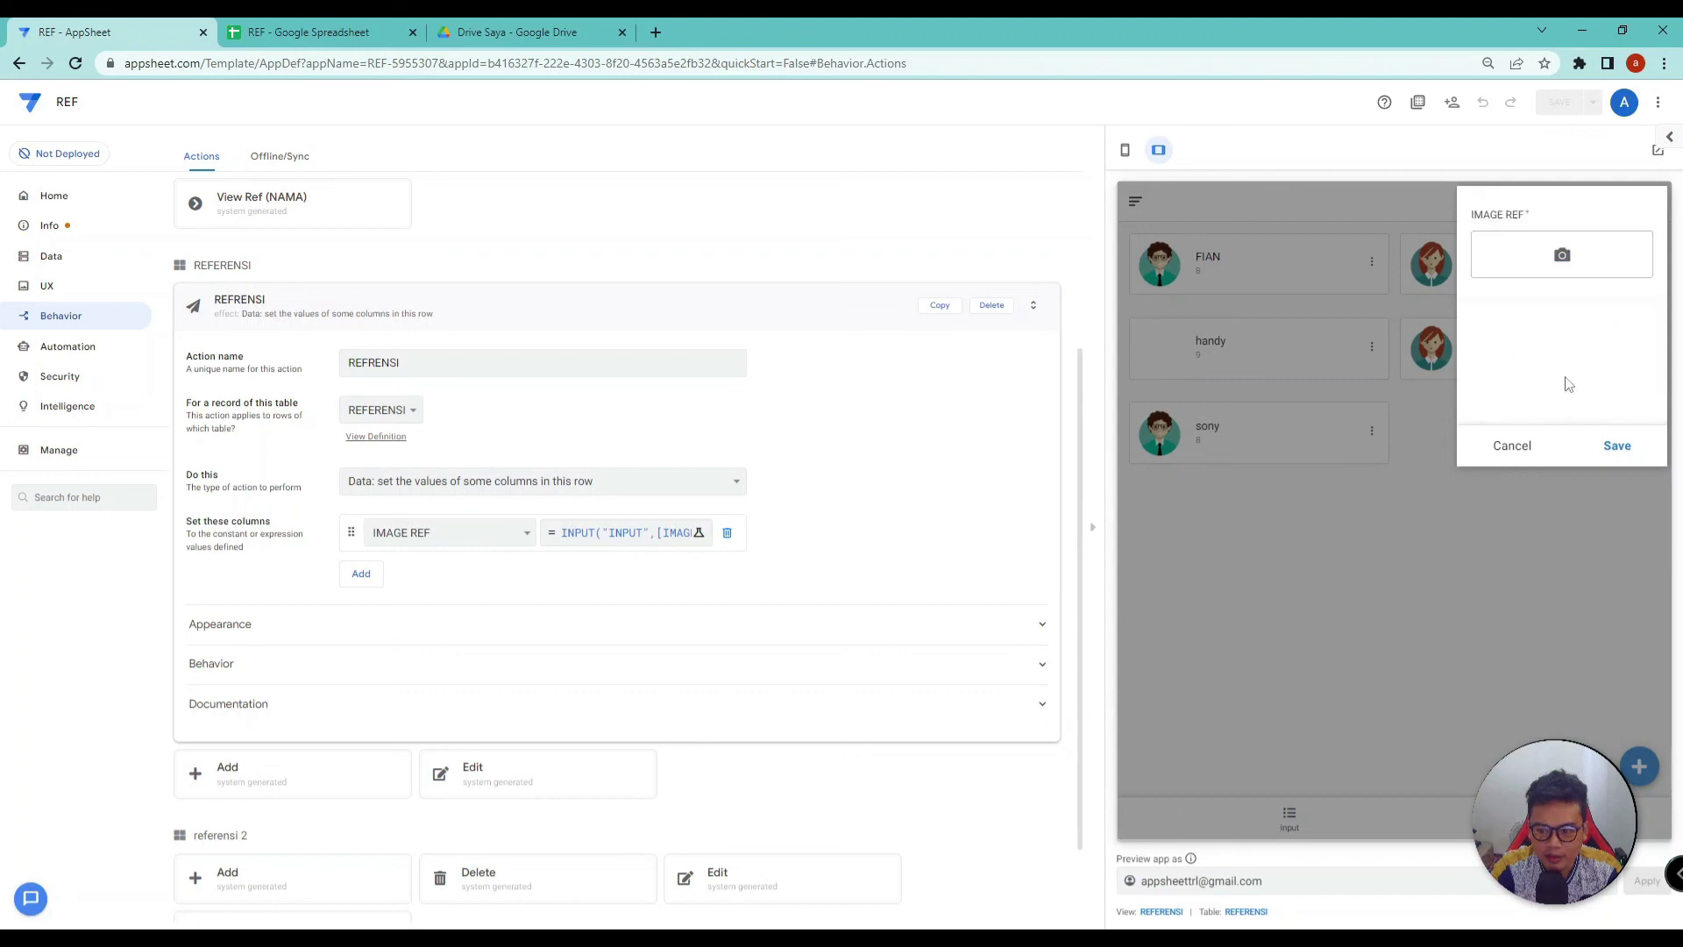
{"action": "left_click", "coordinate": [1562, 255]}
{"action": "scroll", "coordinate": [399, 367], "scroll_direction": "down", "scroll_amount": 10}
{"action": "scroll", "coordinate": [372, 314], "scroll_direction": "down", "scroll_amount": 8}
{"action": "scroll", "coordinate": [373, 314], "scroll_direction": "down", "scroll_amount": 6}
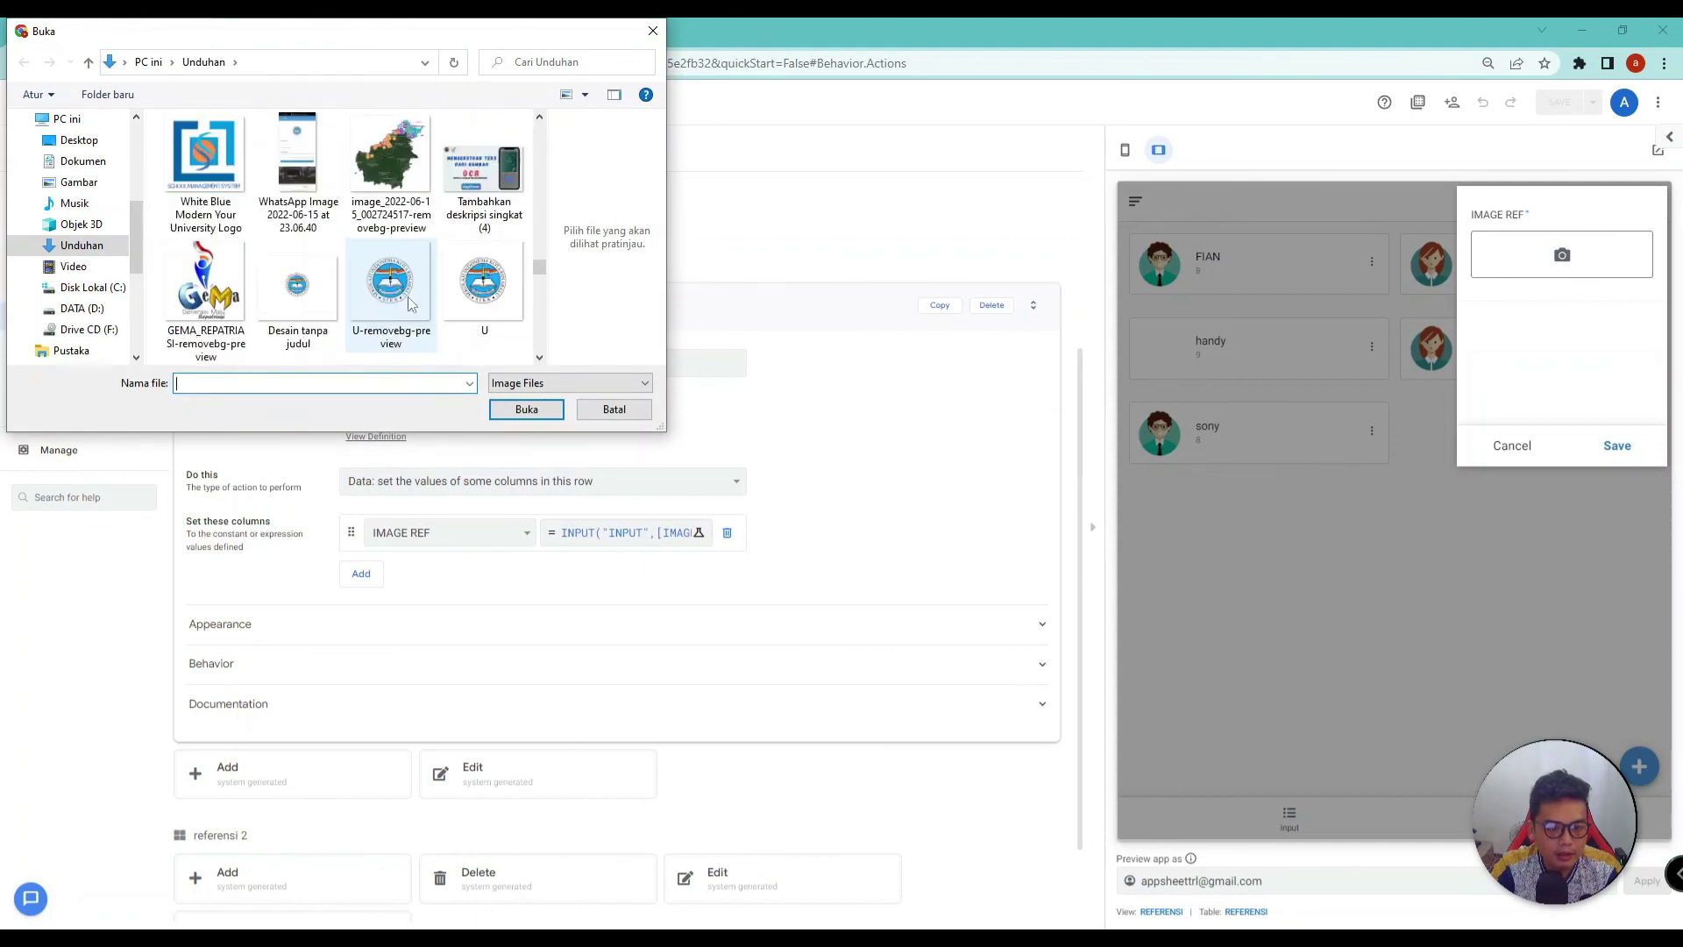
{"action": "scroll", "coordinate": [398, 303], "scroll_direction": "down", "scroll_amount": 5}
{"action": "scroll", "coordinate": [392, 301], "scroll_direction": "down", "scroll_amount": 6}
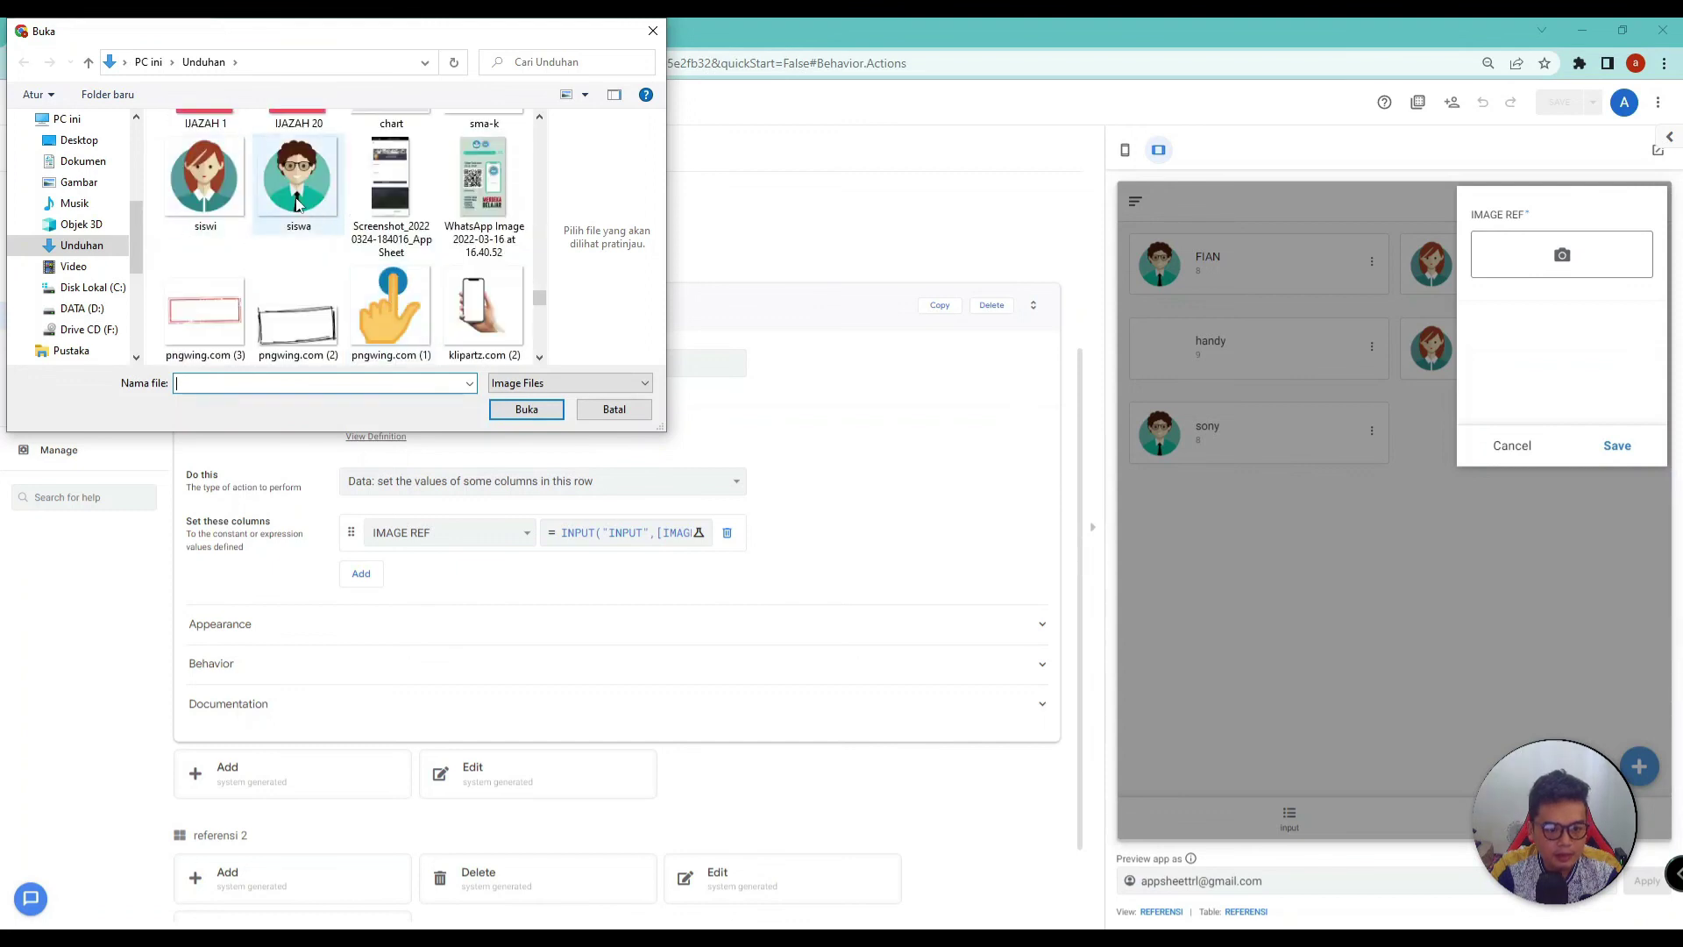
{"action": "left_click", "coordinate": [296, 203]}
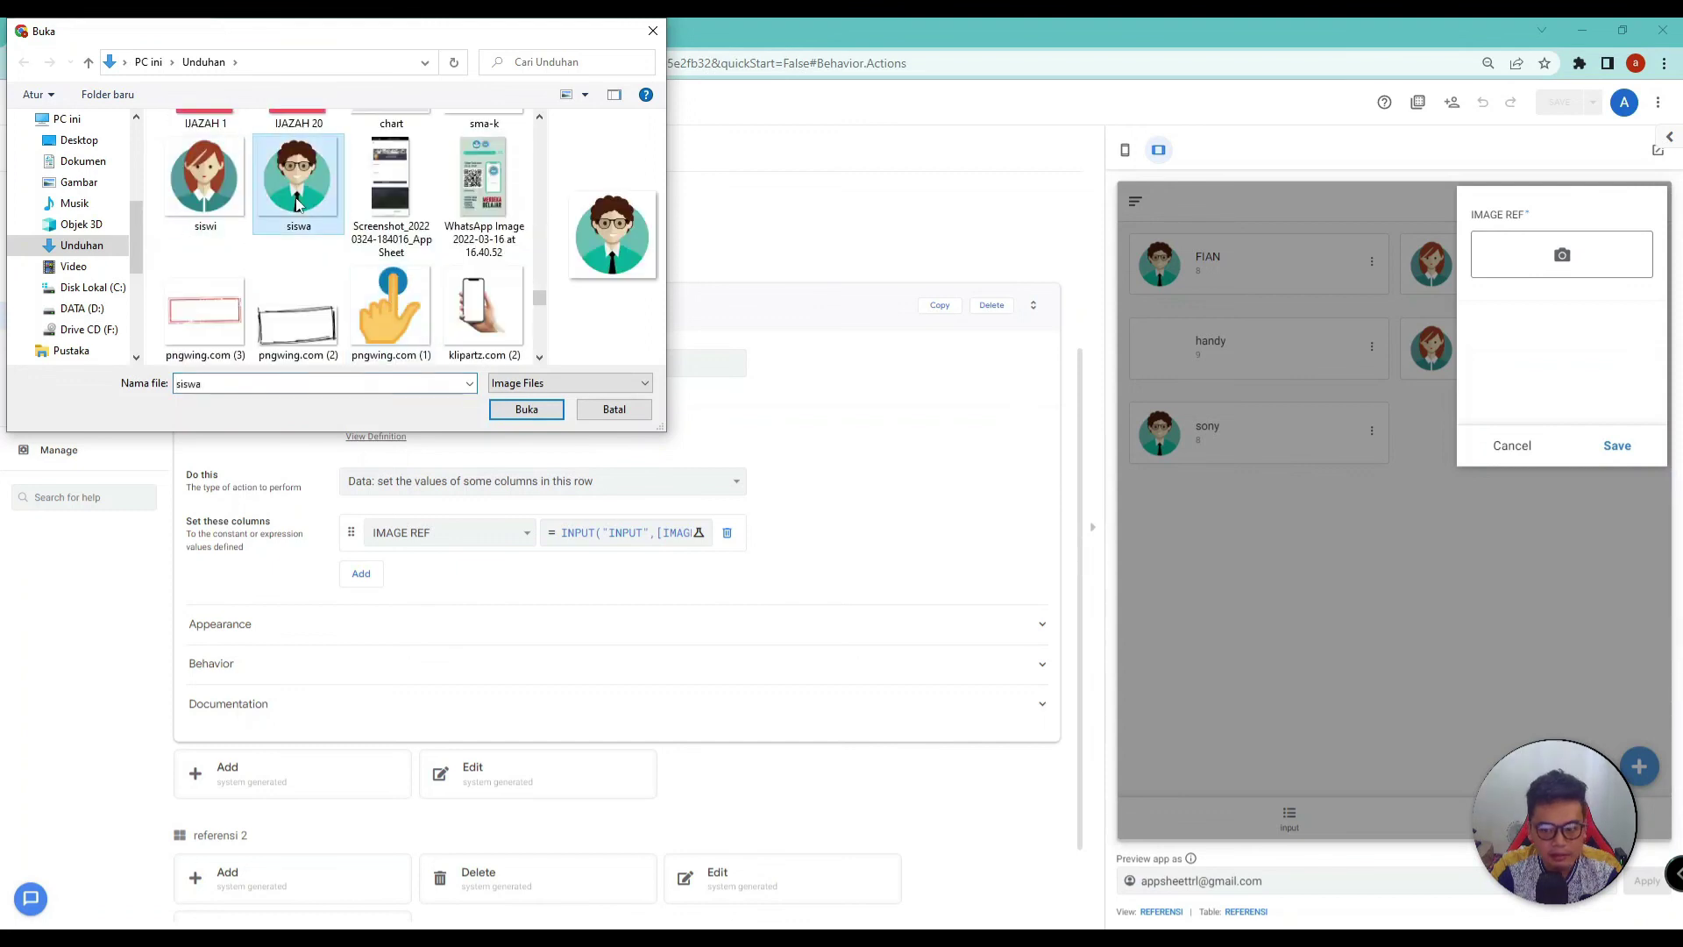
{"action": "left_click", "coordinate": [527, 410]}
{"action": "left_click", "coordinate": [1615, 448]}
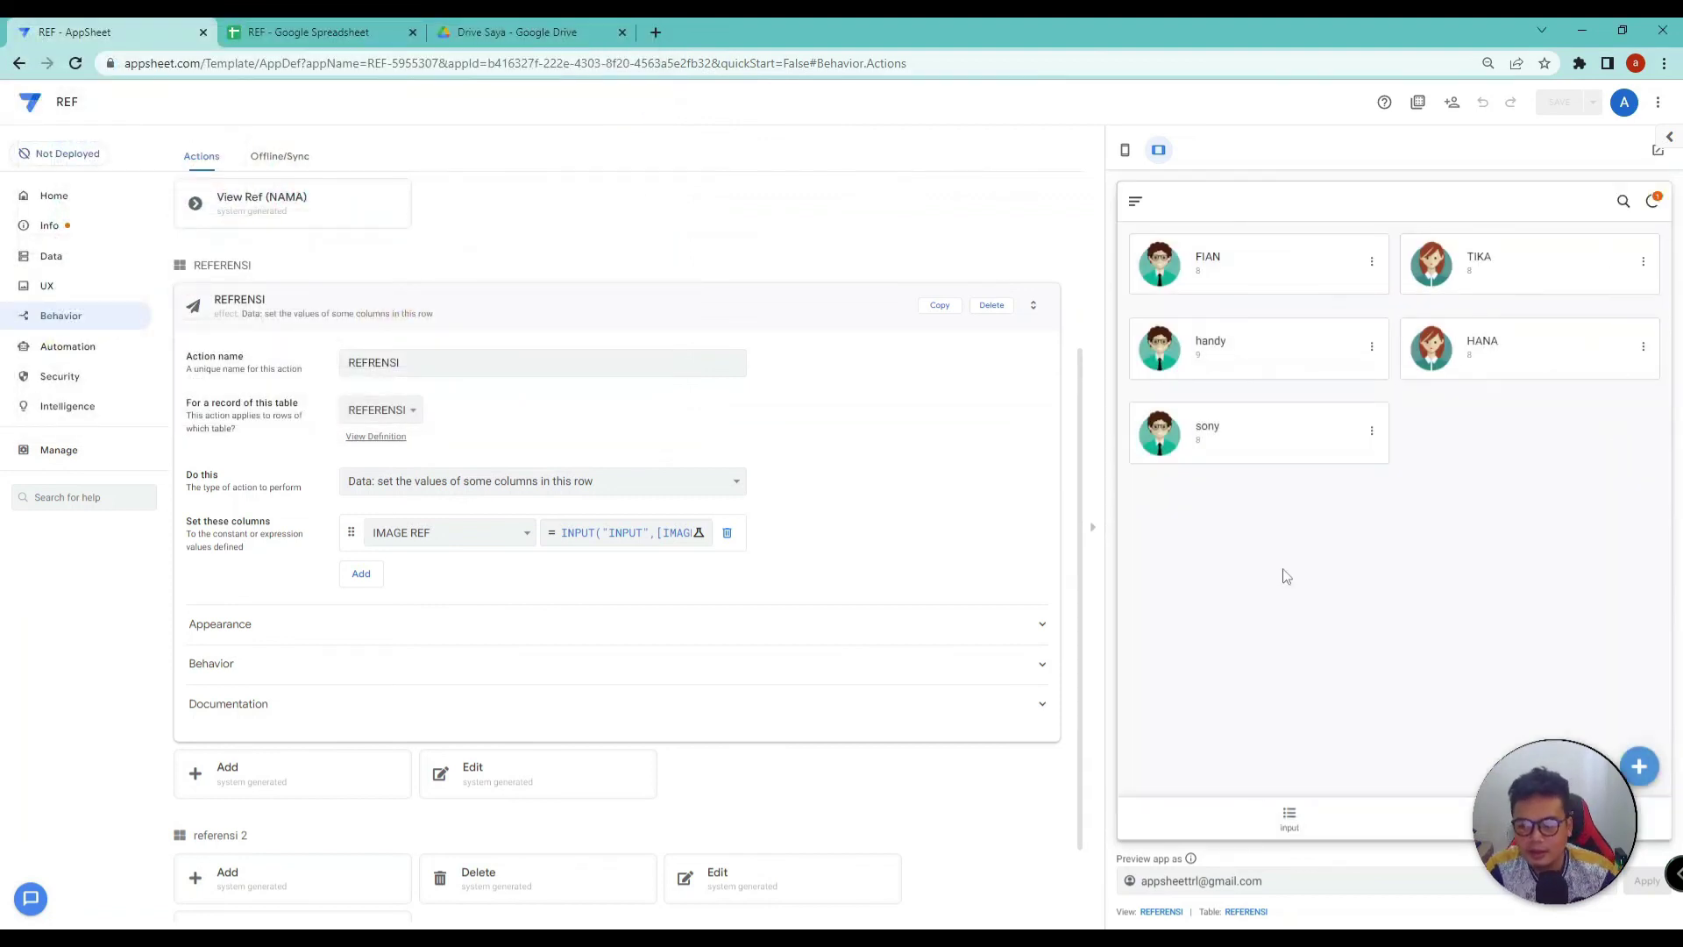
Step: Collapse the REFRENSI action and open the running app in its own browser tab
{"action": "left_click", "coordinate": [583, 310]}
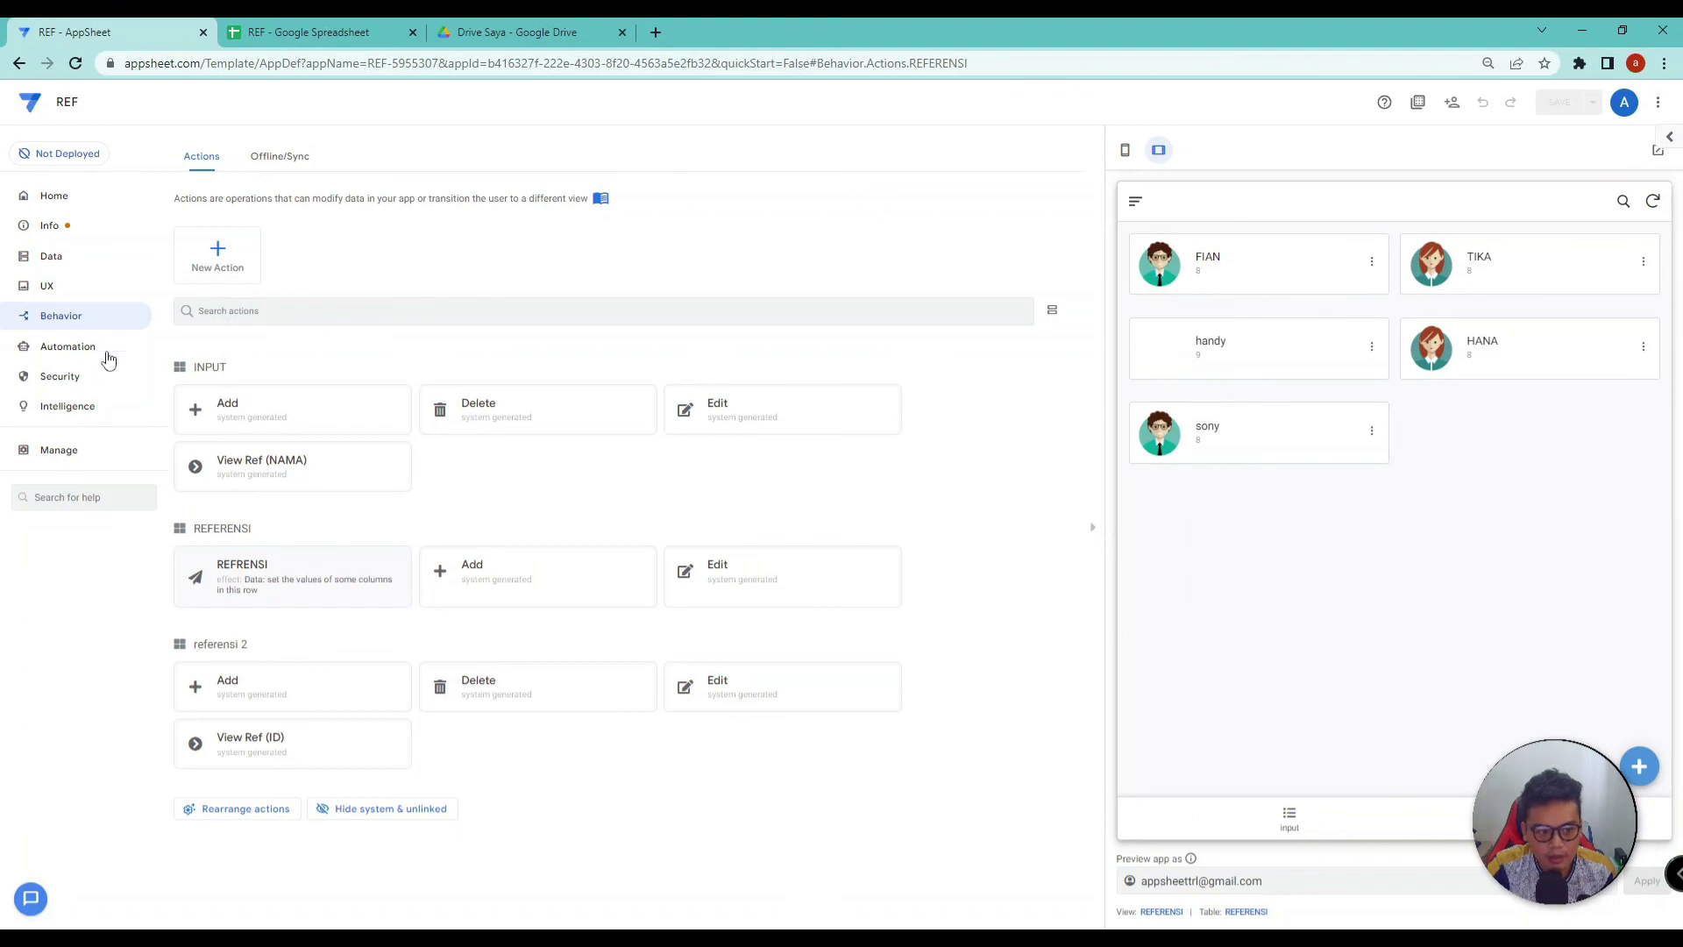
{"action": "left_click", "coordinate": [71, 323]}
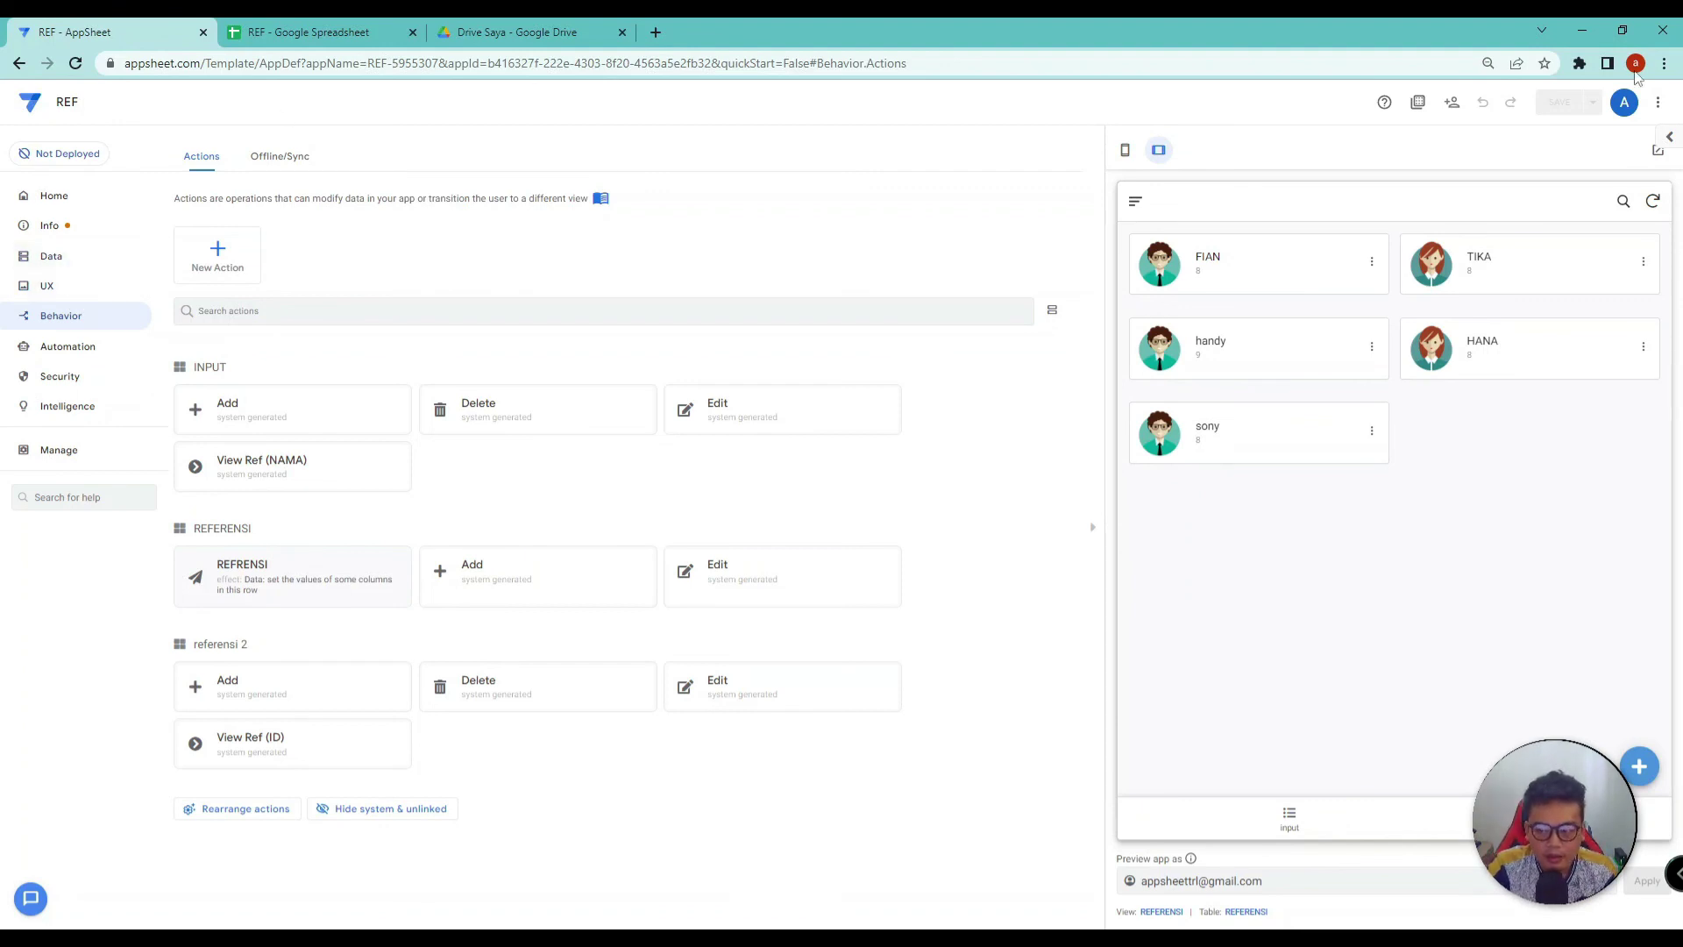
{"action": "left_click", "coordinate": [1658, 152]}
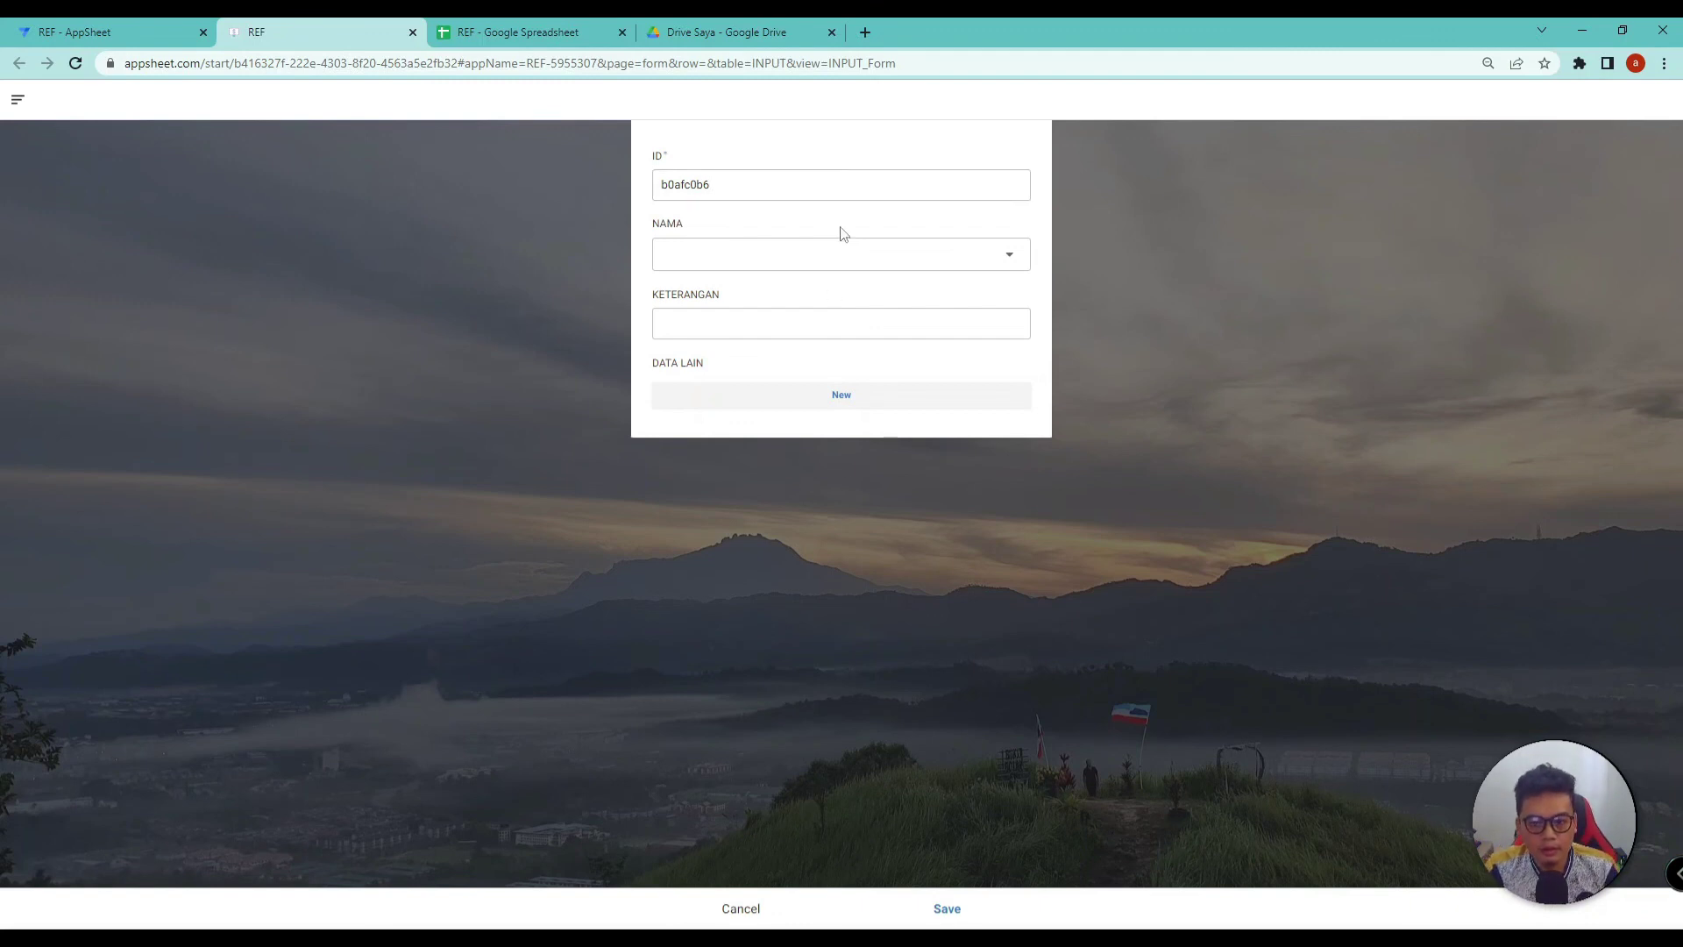
Step: Choose the first listed student as NAMA in the INPUT form and enter HADIR as KETERANGAN
{"action": "left_click", "coordinate": [844, 259]}
{"action": "left_click", "coordinate": [743, 197]}
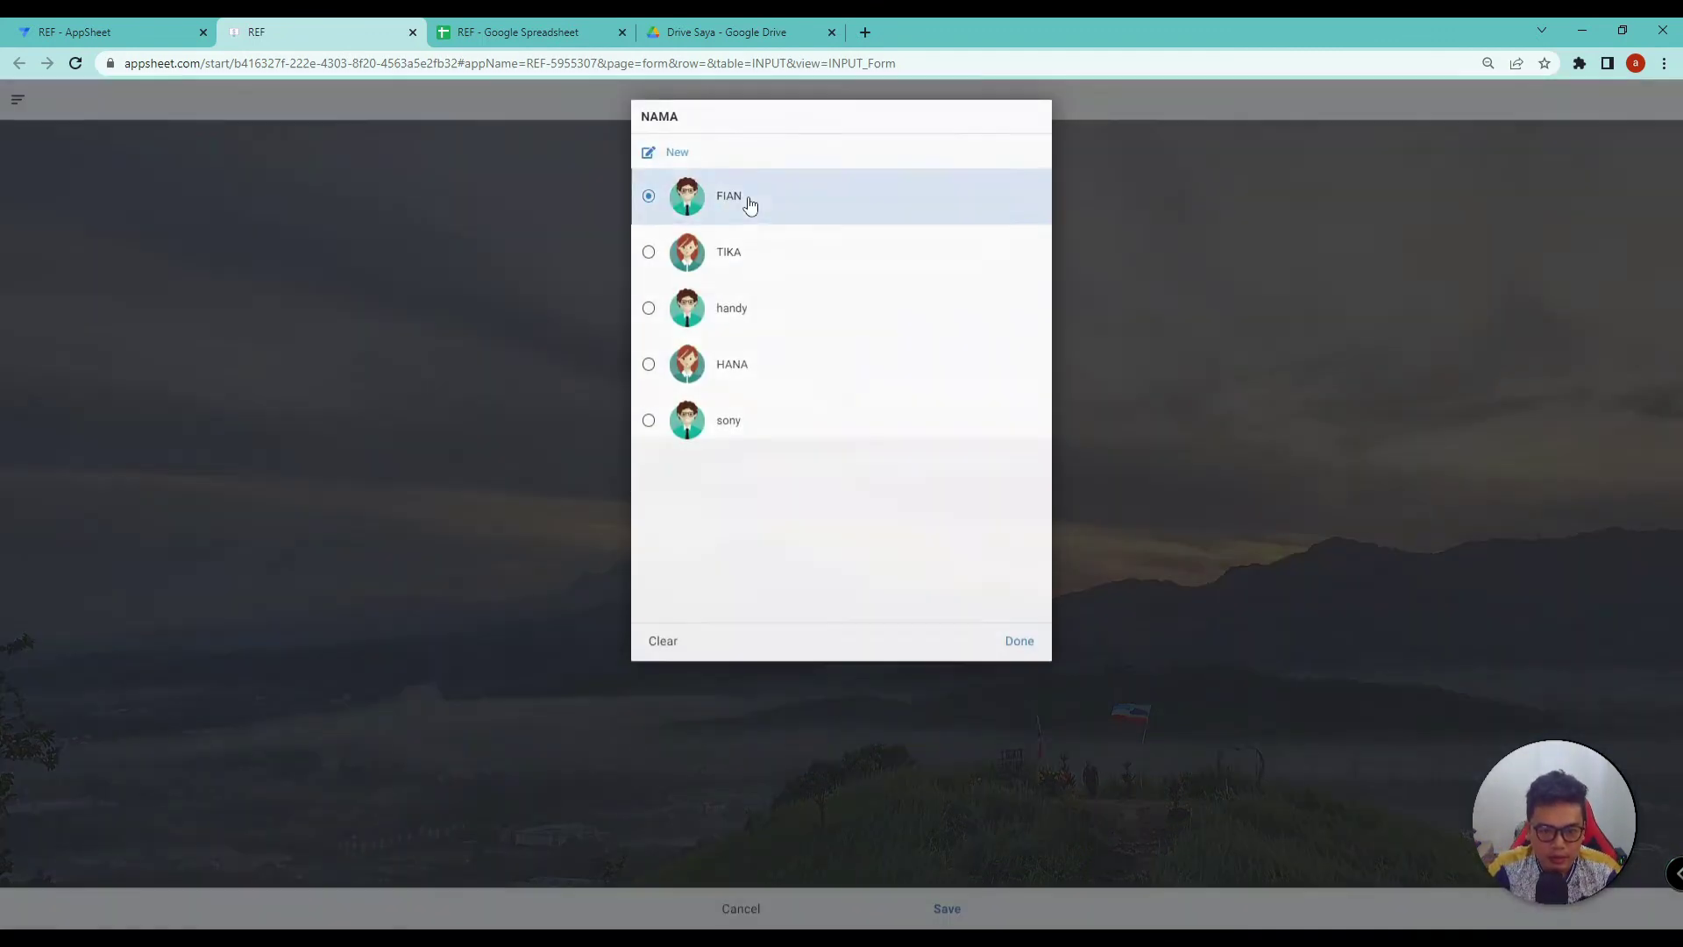
{"action": "left_click", "coordinate": [718, 412]}
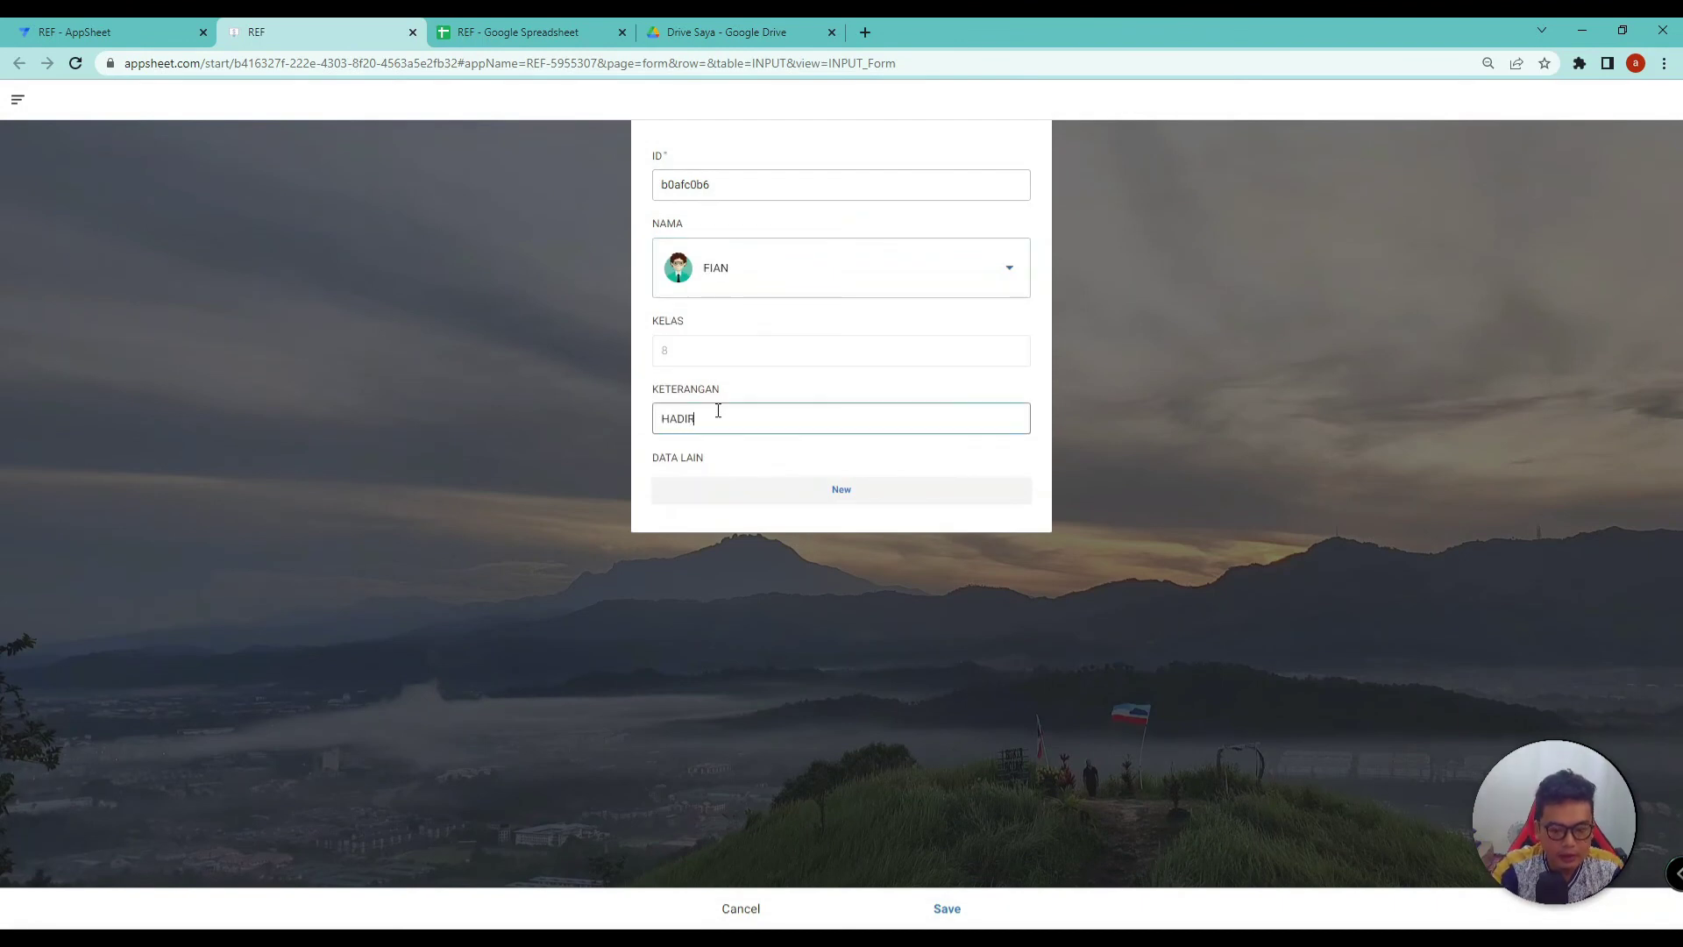
Step: Add a DATA LAIN entry with HOBY MEMANCING and JUMLAH SAUDARA 2
{"action": "left_click", "coordinate": [780, 496]}
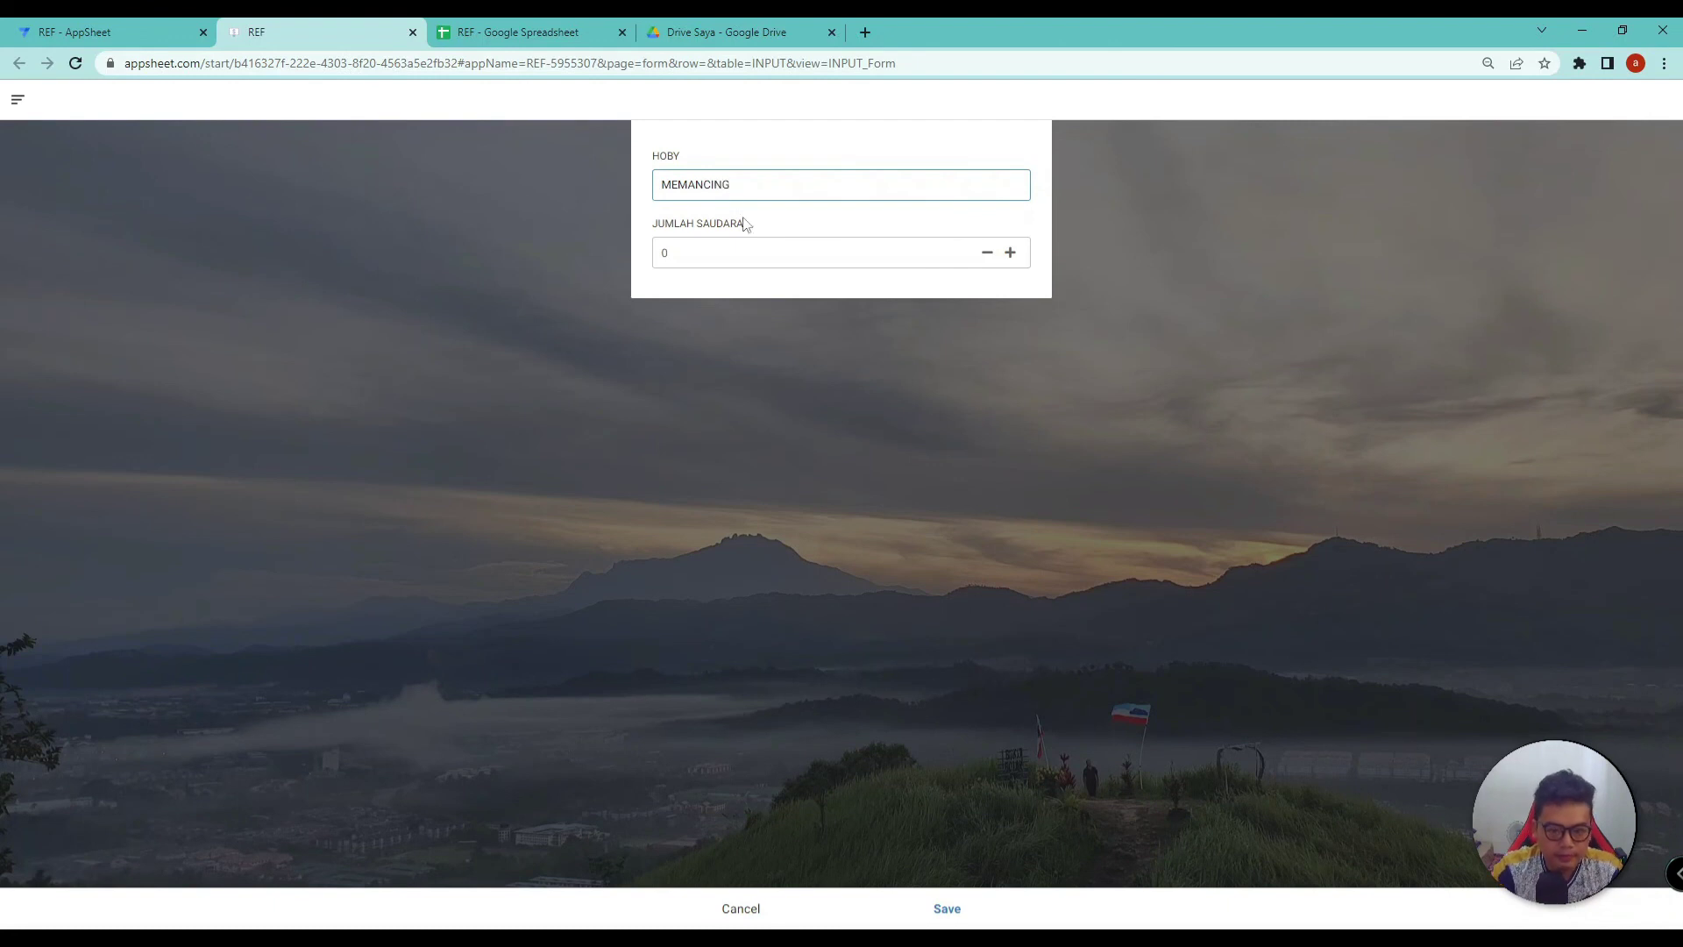
{"action": "left_click", "coordinate": [1004, 254]}
{"action": "left_click", "coordinate": [1004, 256]}
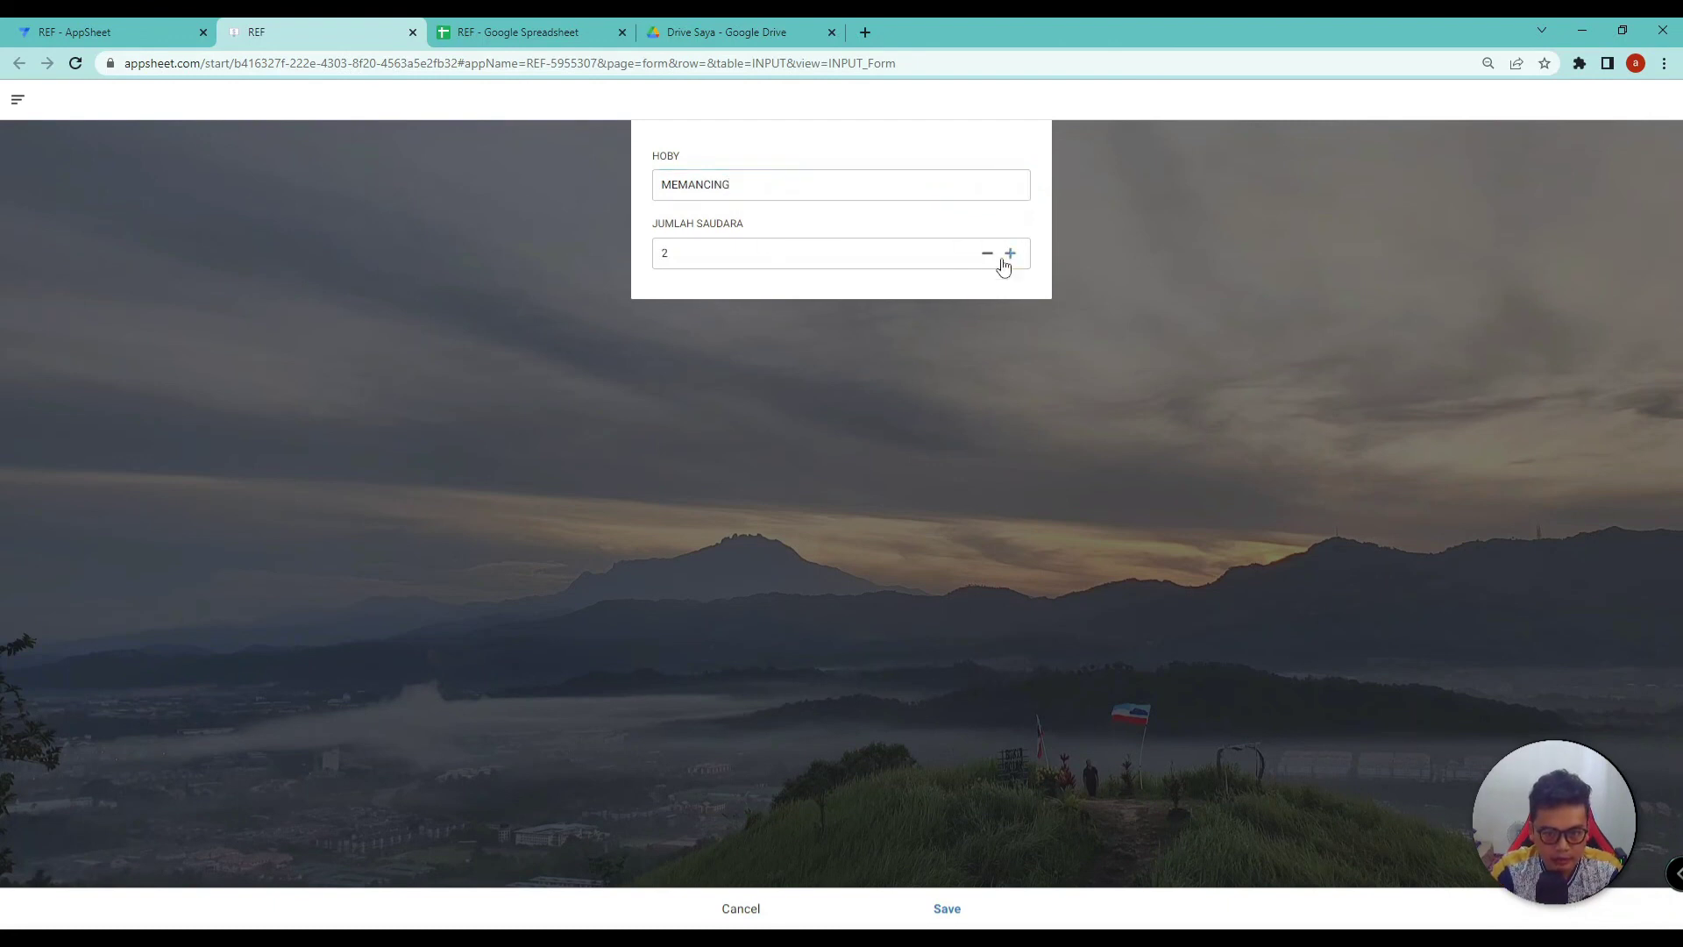
{"action": "left_click", "coordinate": [945, 908]}
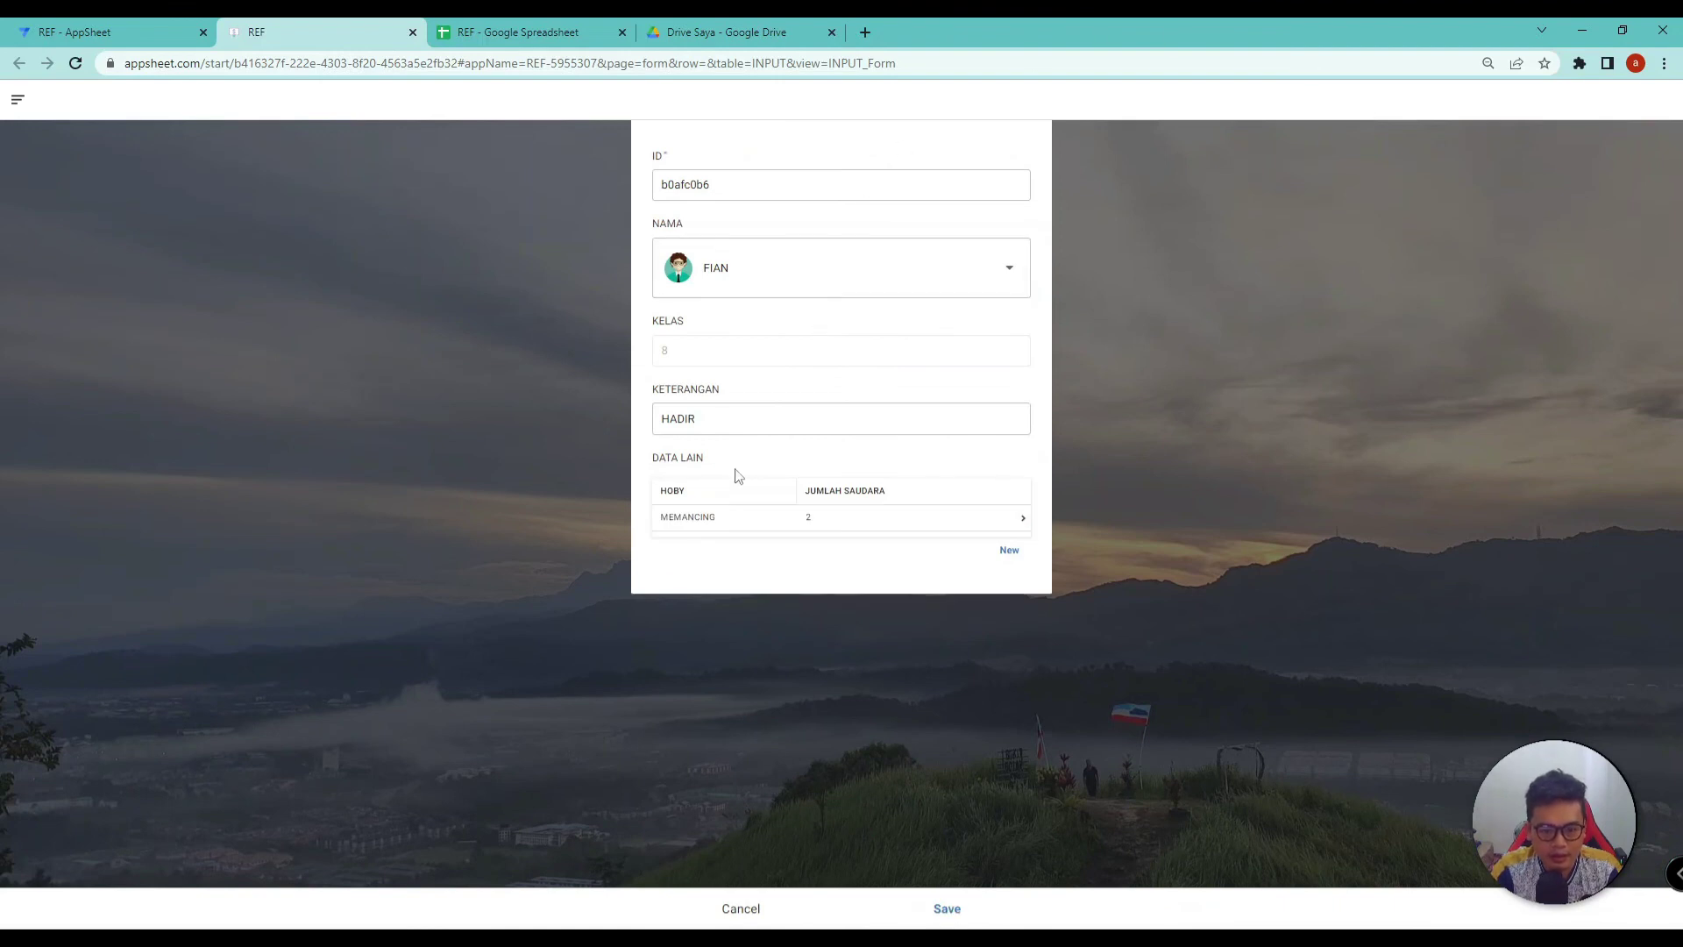
{"action": "left_click", "coordinate": [741, 909]}
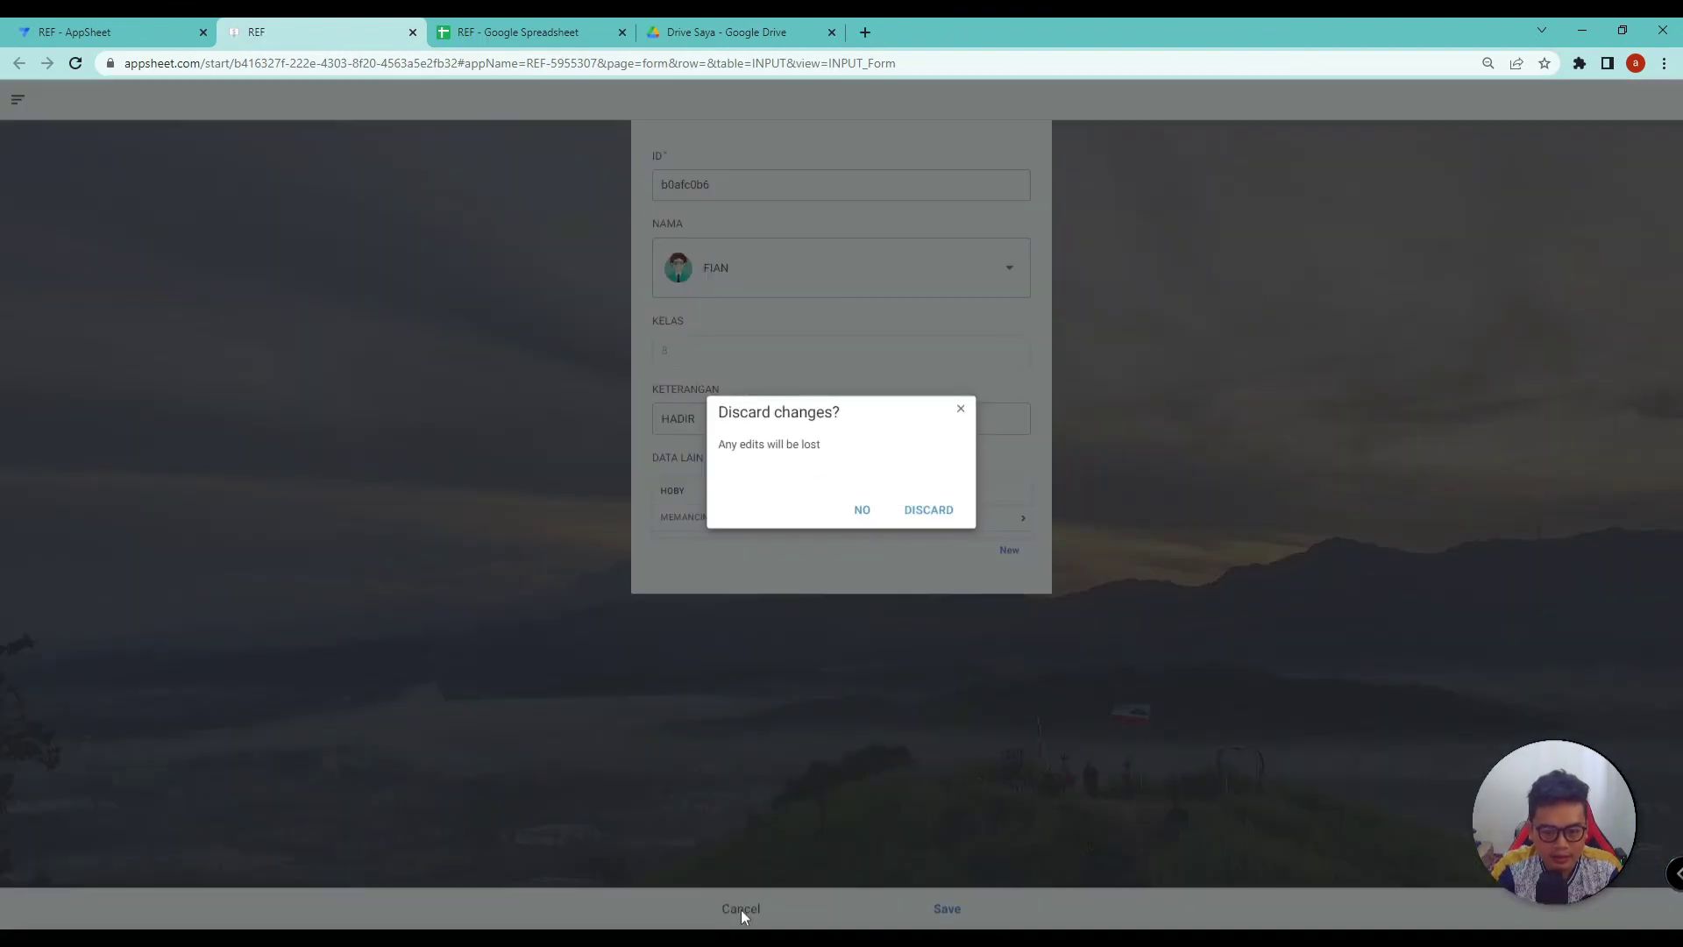
{"action": "left_click", "coordinate": [862, 512]}
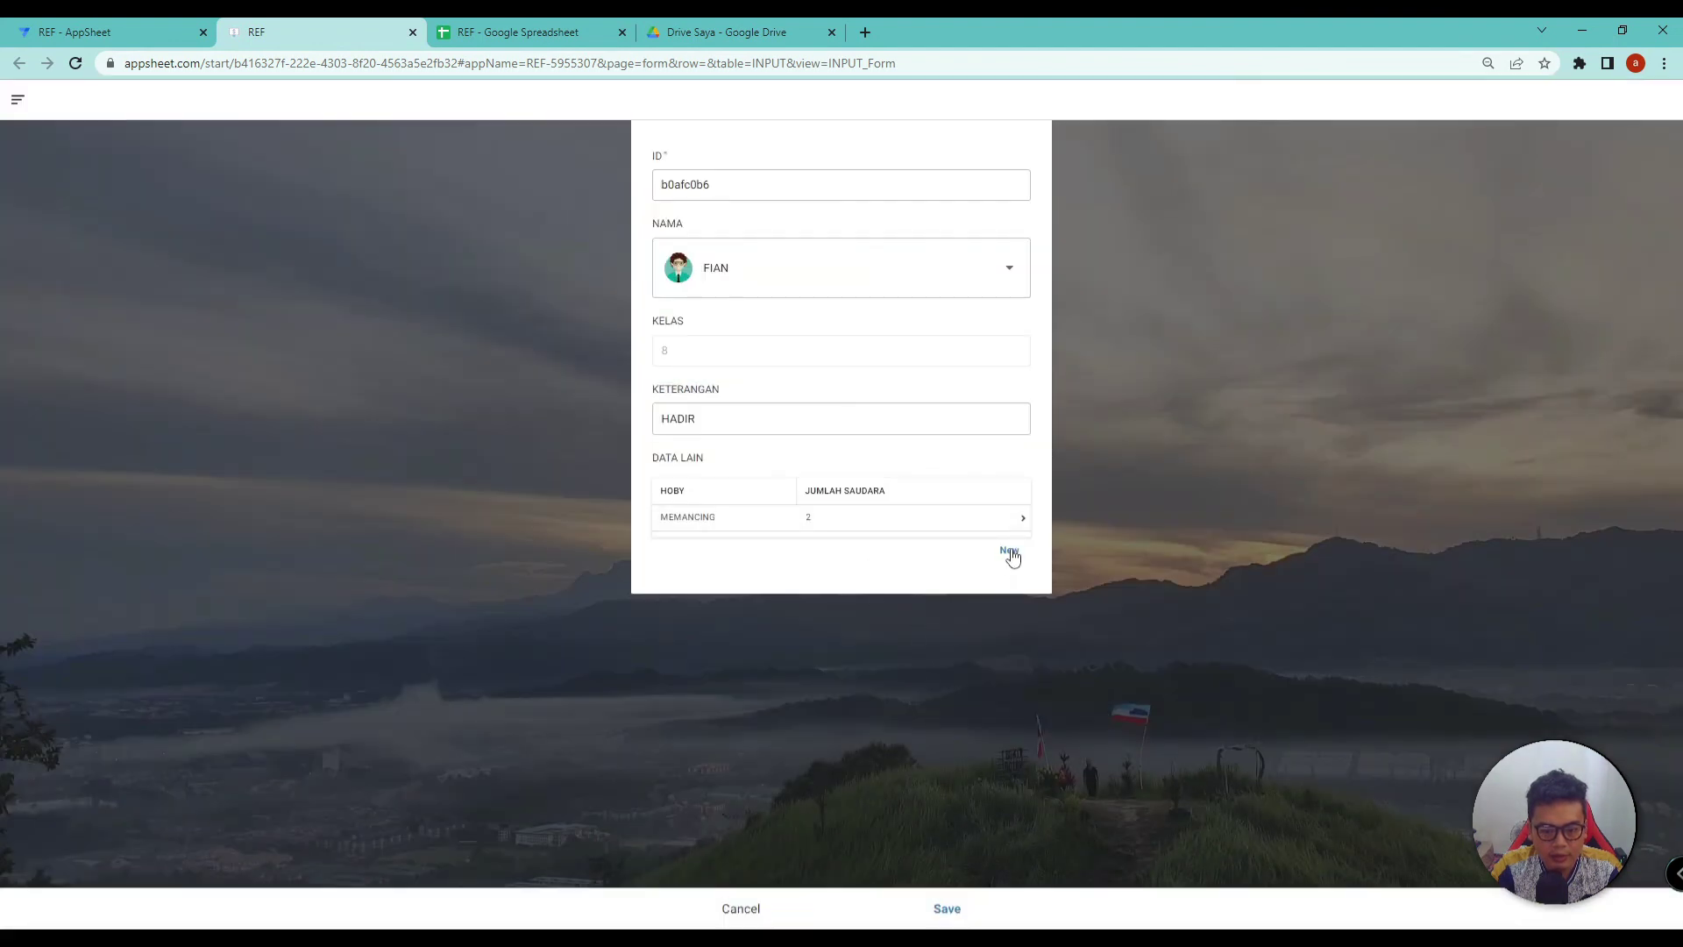
{"action": "left_click", "coordinate": [1011, 554]}
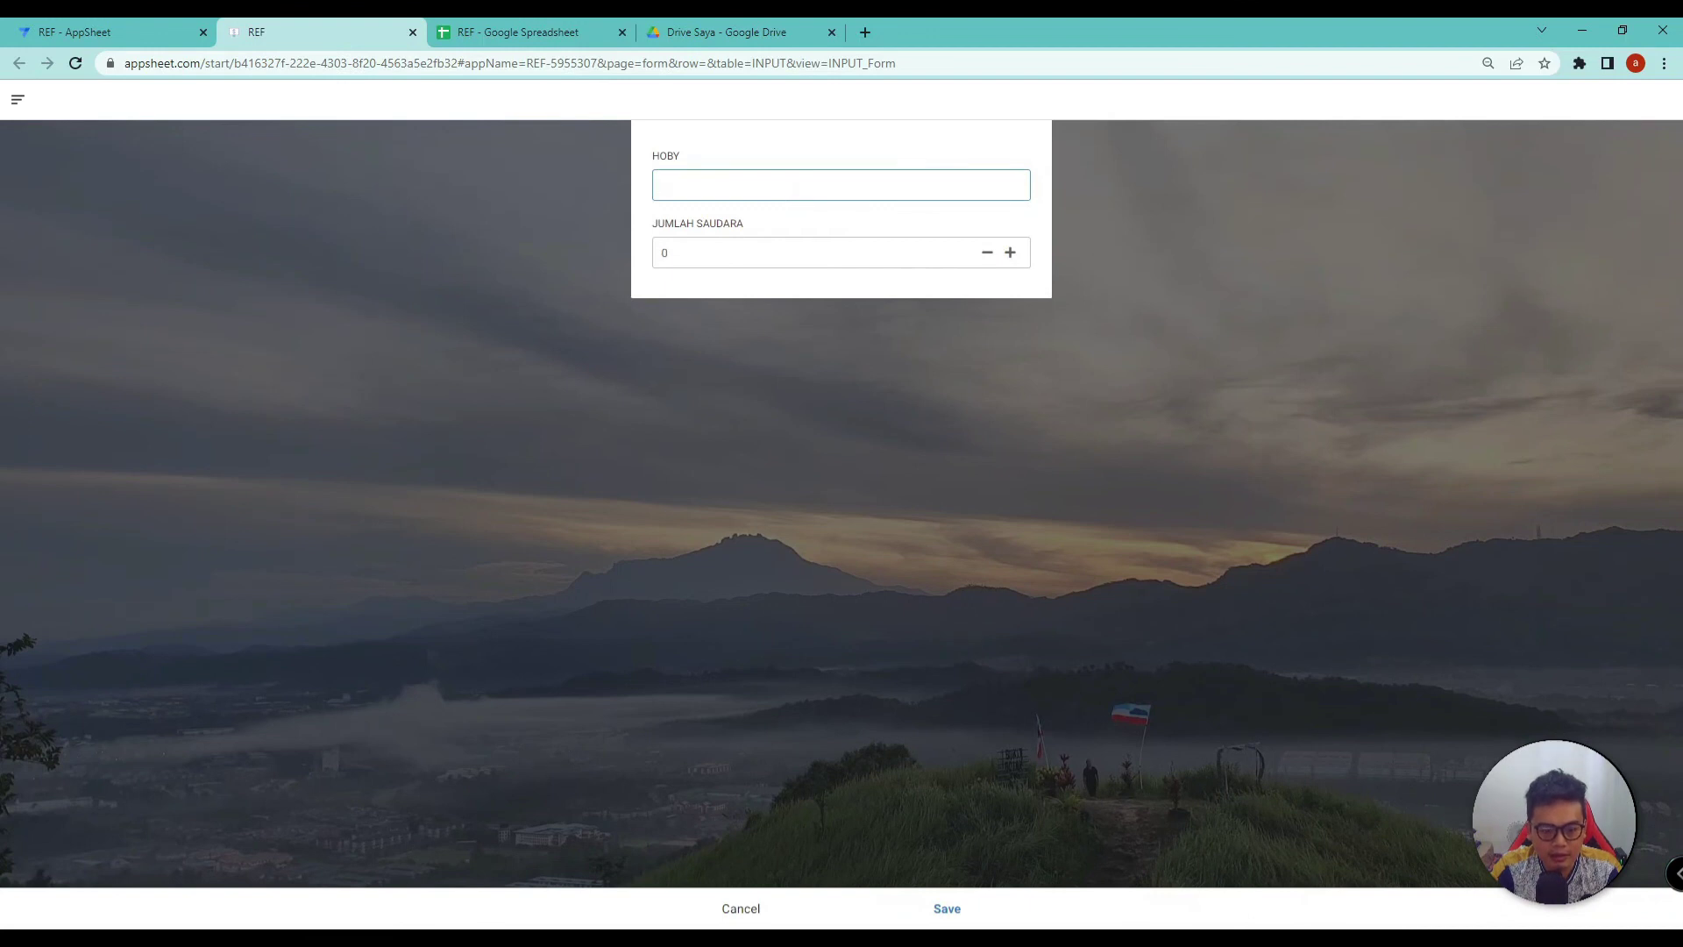
{"action": "left_click", "coordinate": [747, 915]}
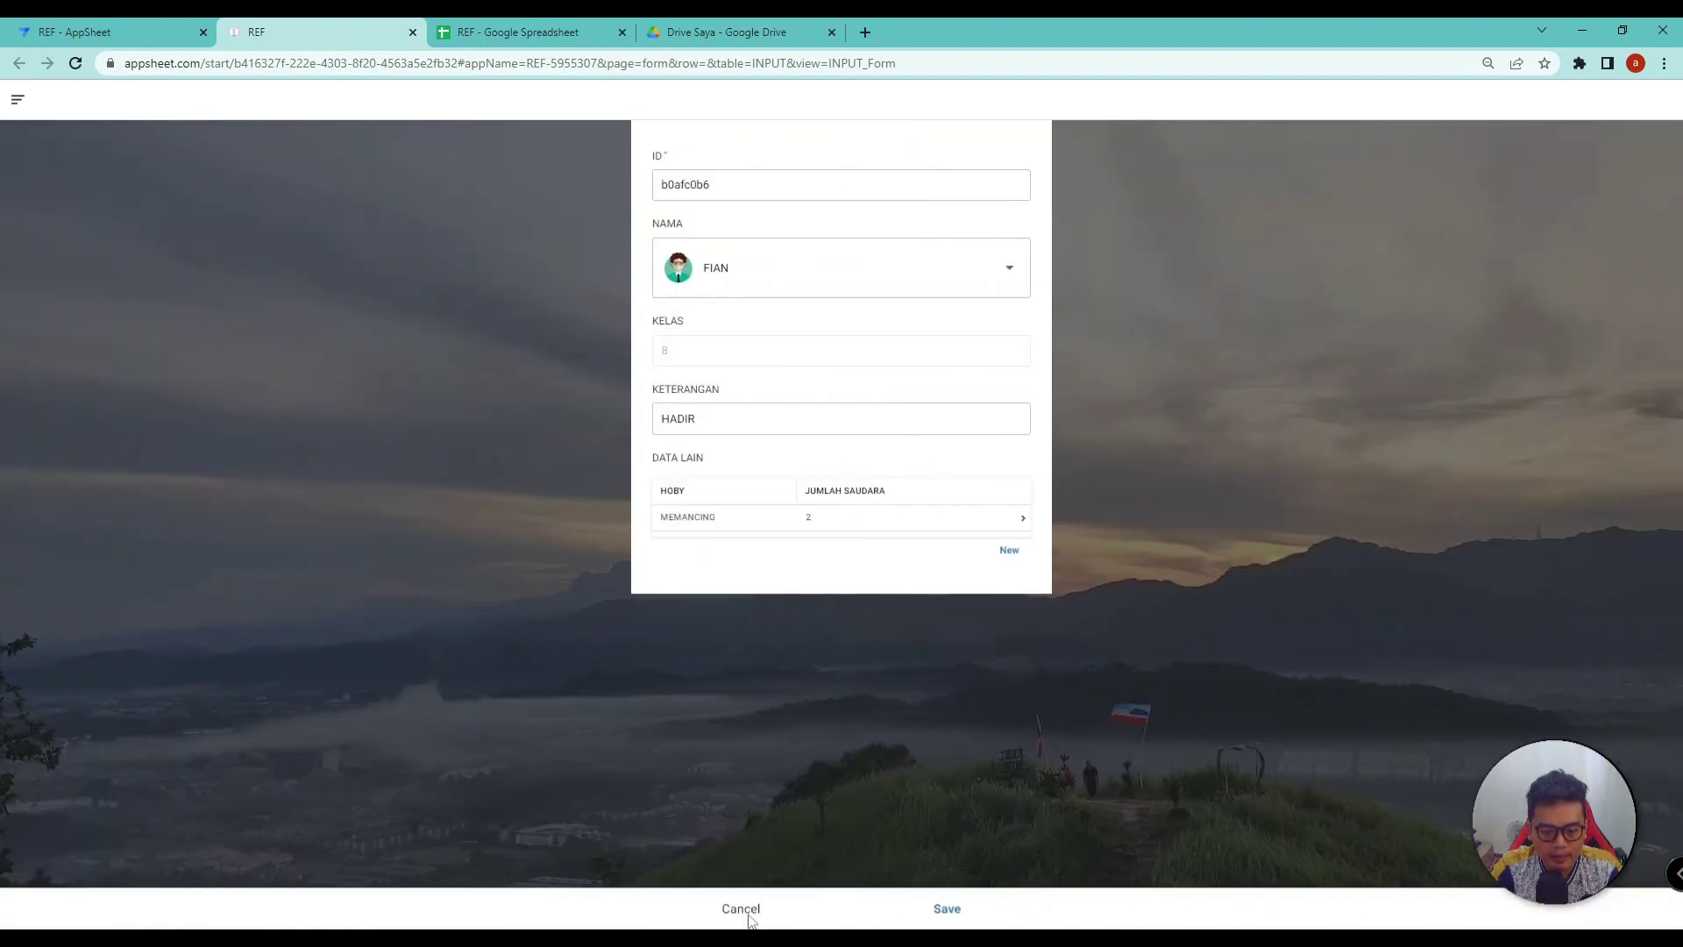
Step: Save the INPUT record with its DATA LAIN entry, and open and leave a blank input form
{"action": "left_click", "coordinate": [948, 911]}
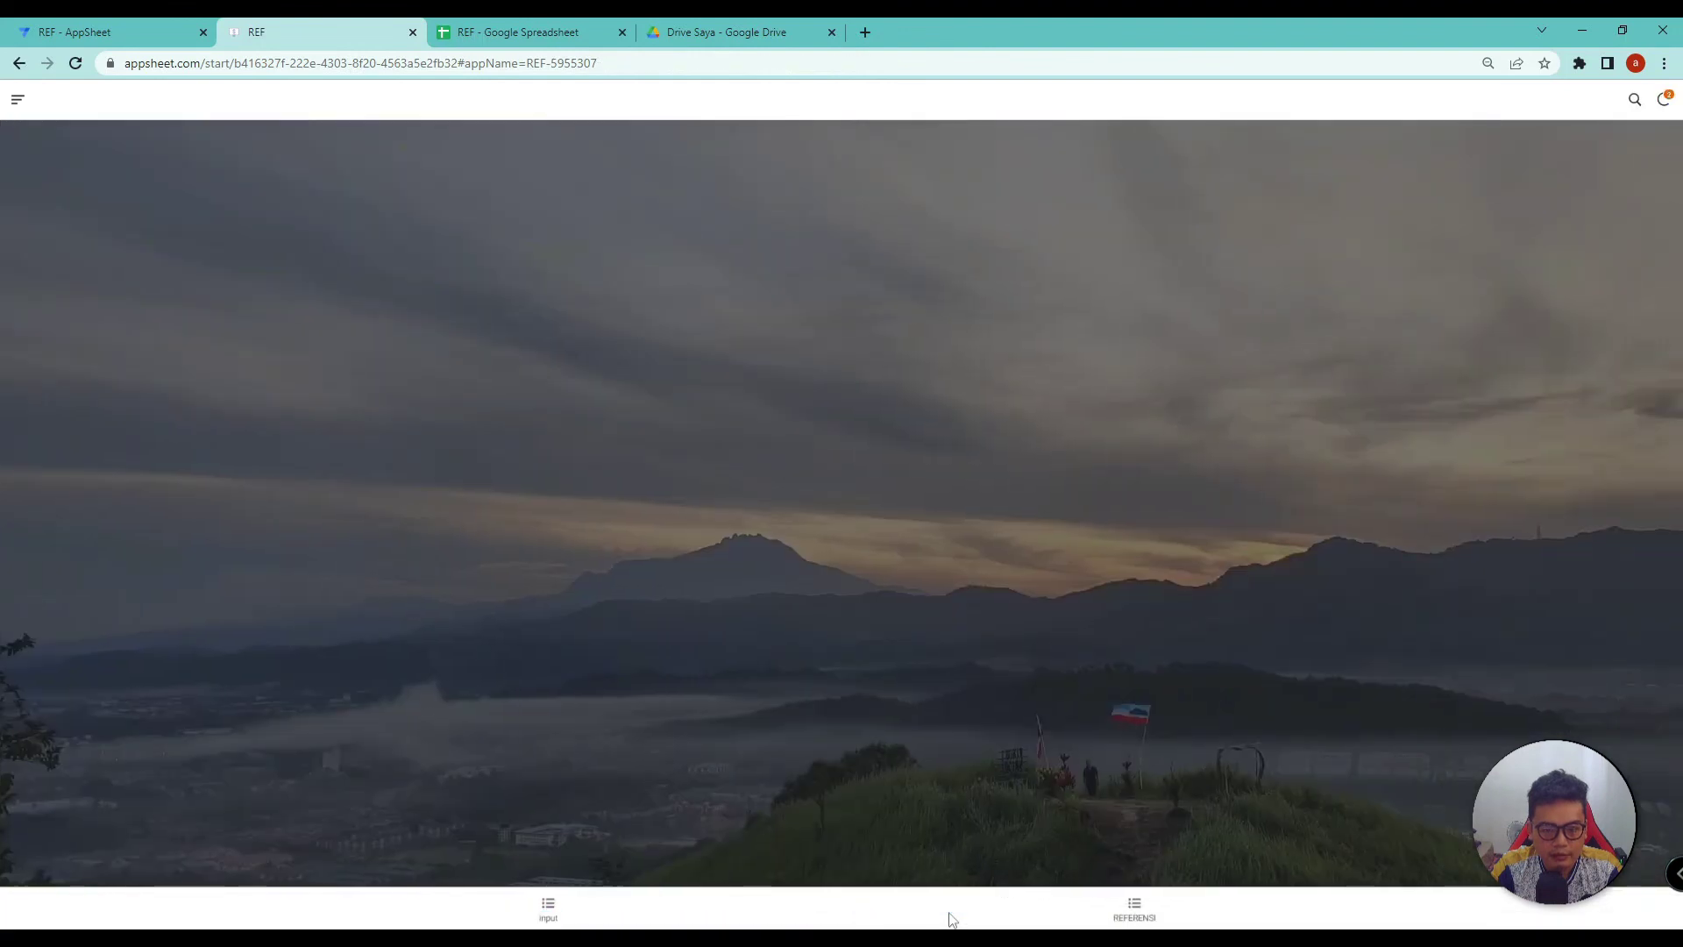
{"action": "left_click", "coordinate": [548, 910]}
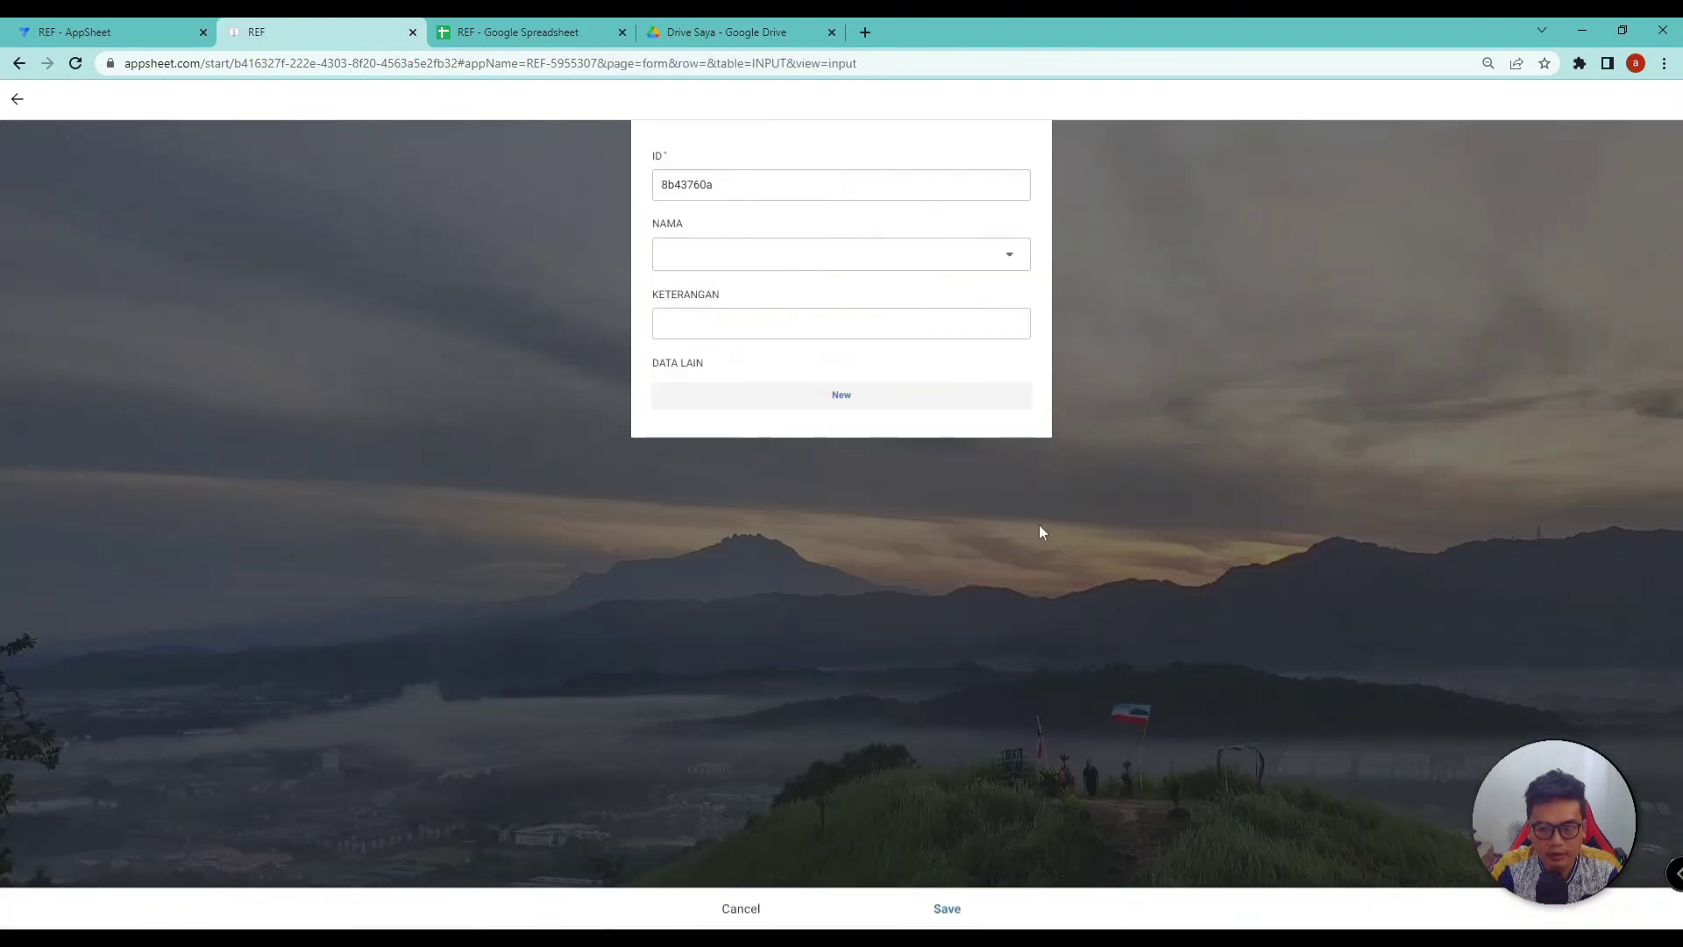
{"action": "left_click", "coordinate": [744, 908]}
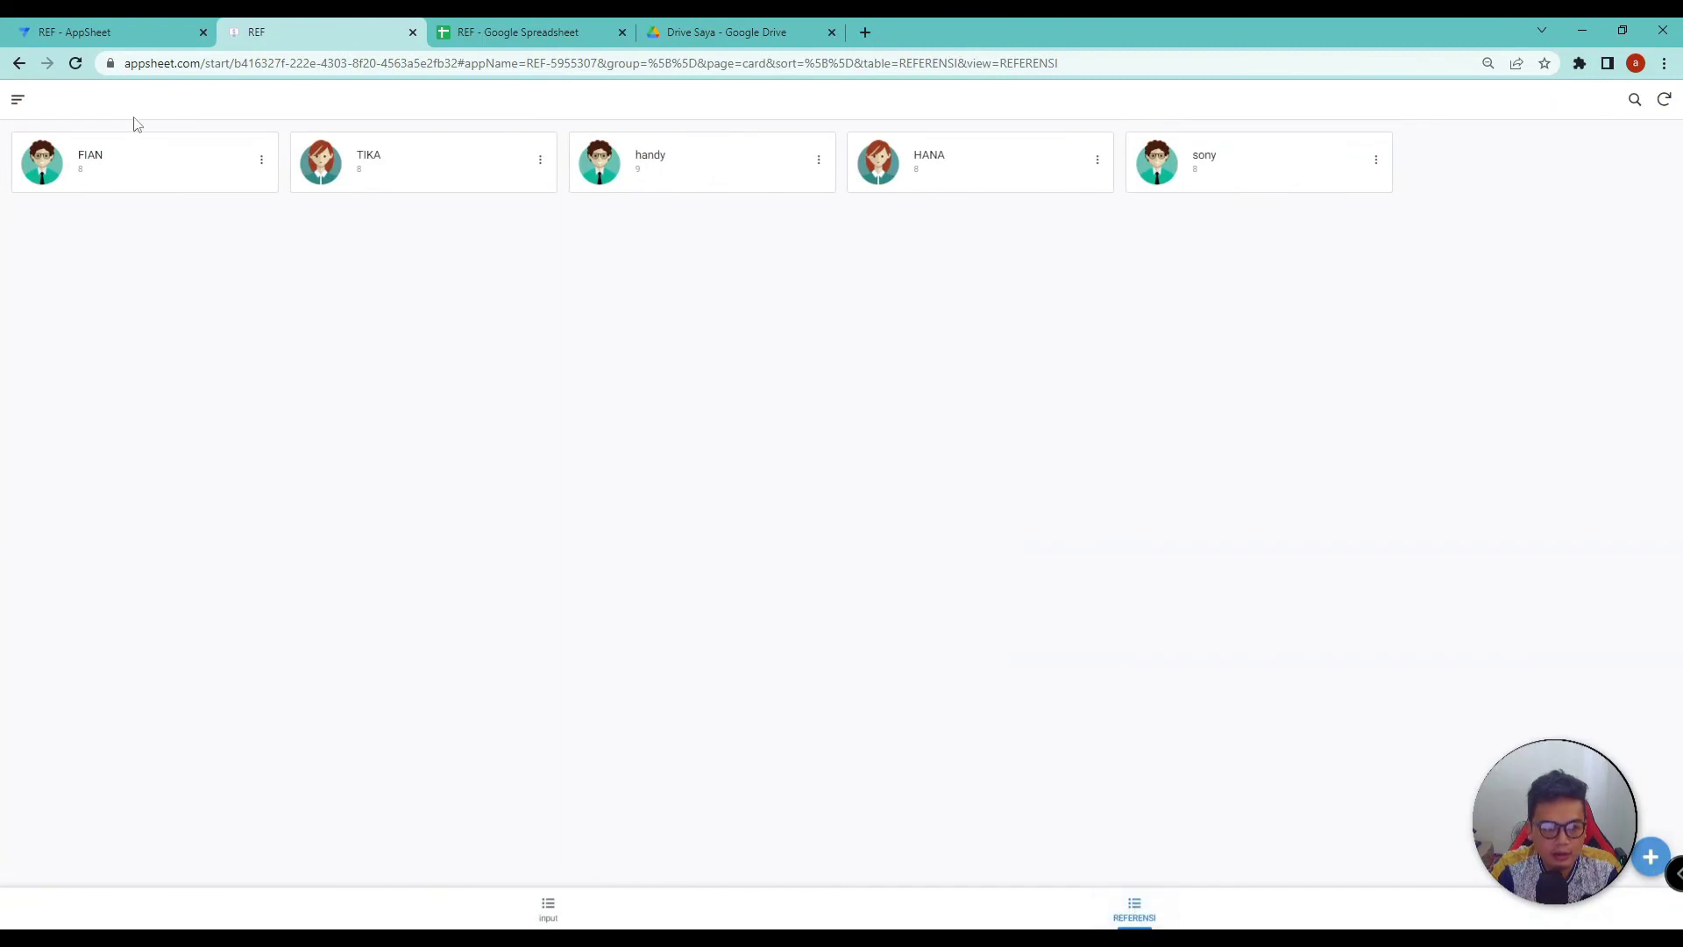
Step: Open the IMAGE REF prompt from the first student's card in the REFERENSI view
{"action": "left_click", "coordinate": [123, 168]}
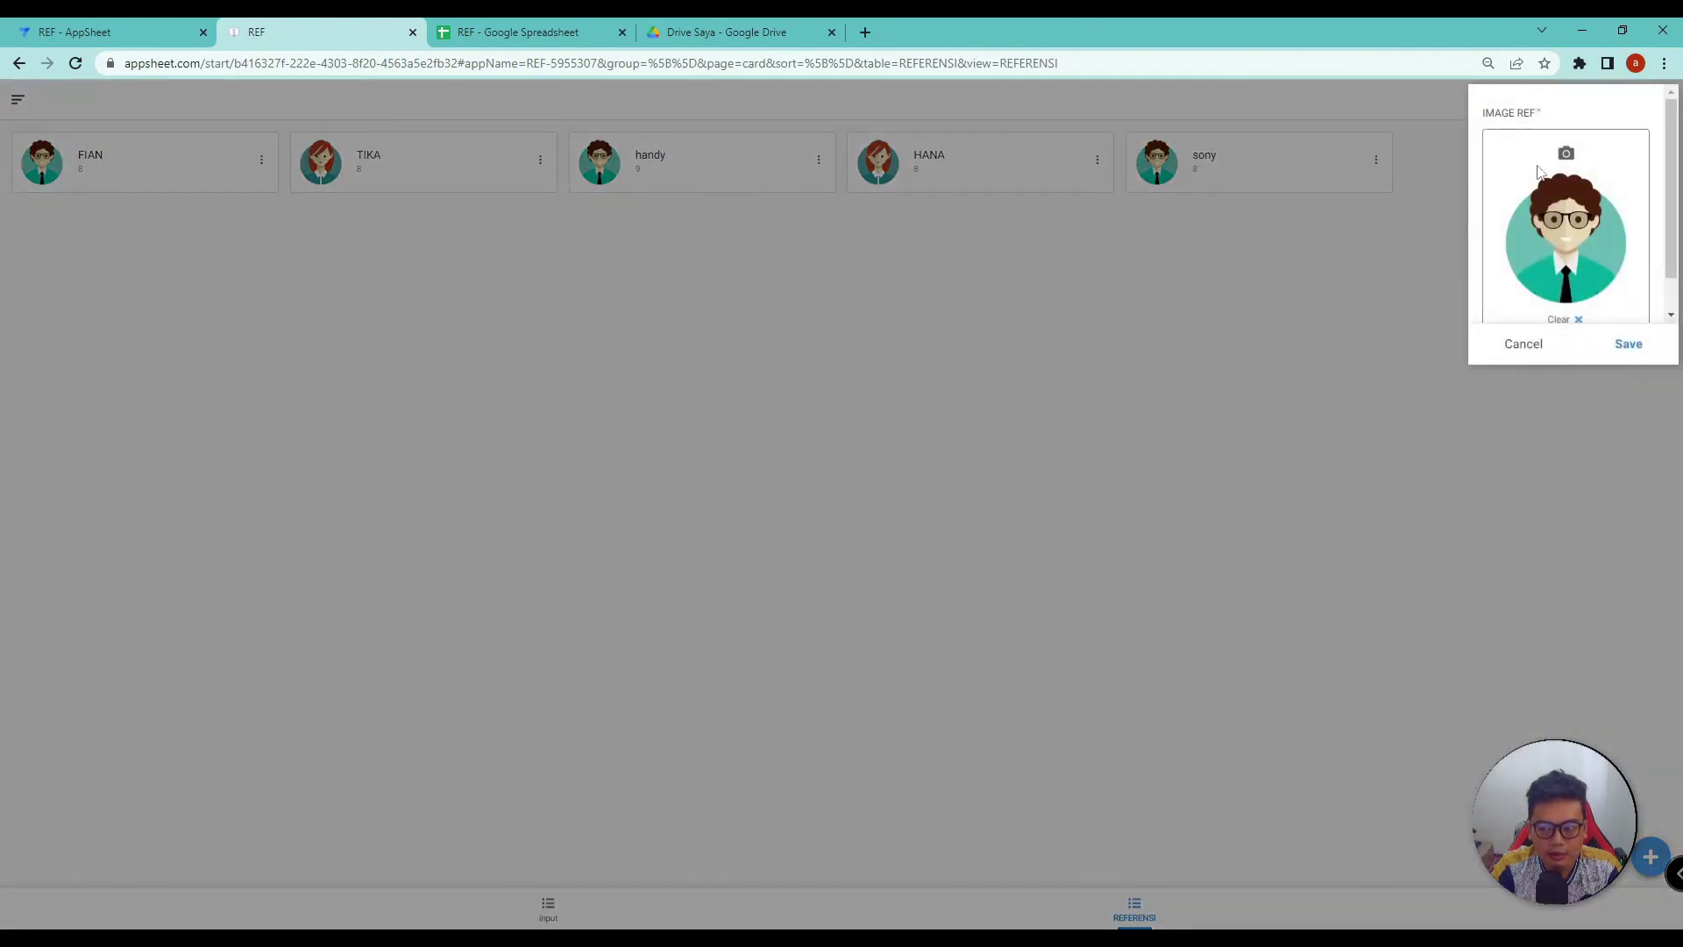